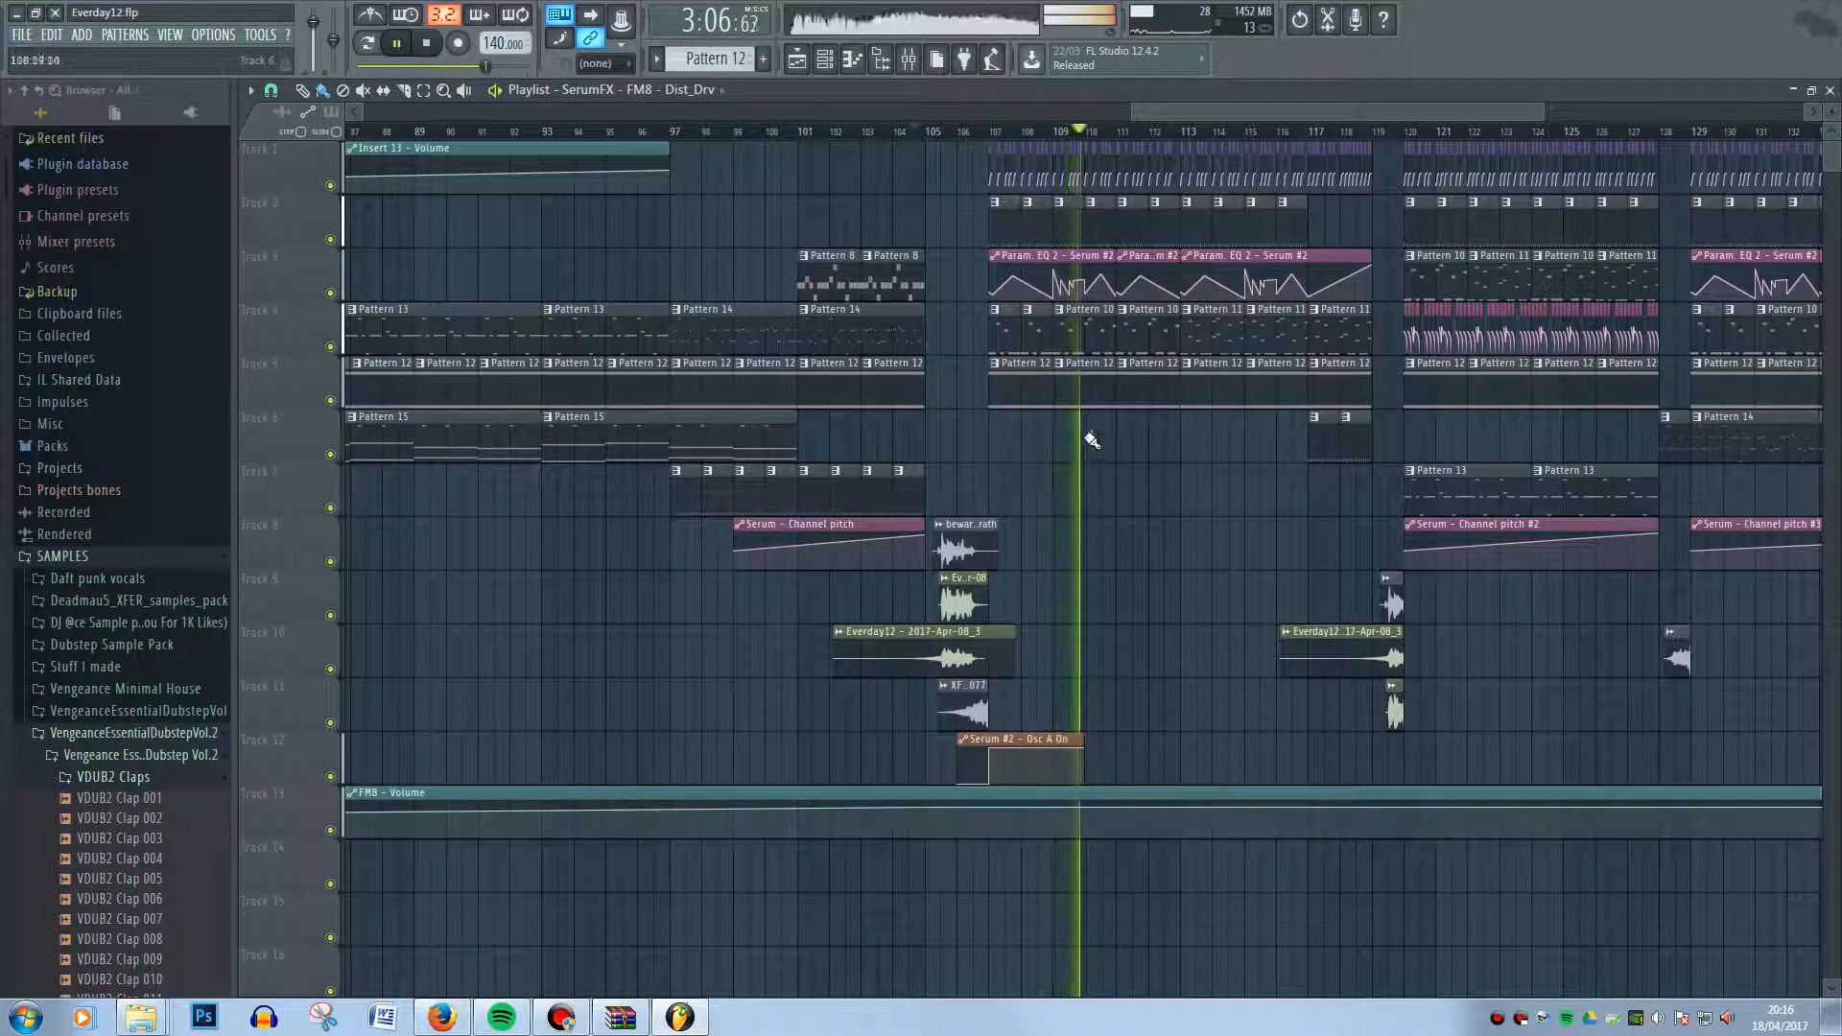
# - Stop playback and place the playhead at bar 107, where the drop begins
pyautogui.press('space')
pyautogui.scroll(2, 1014, 438)
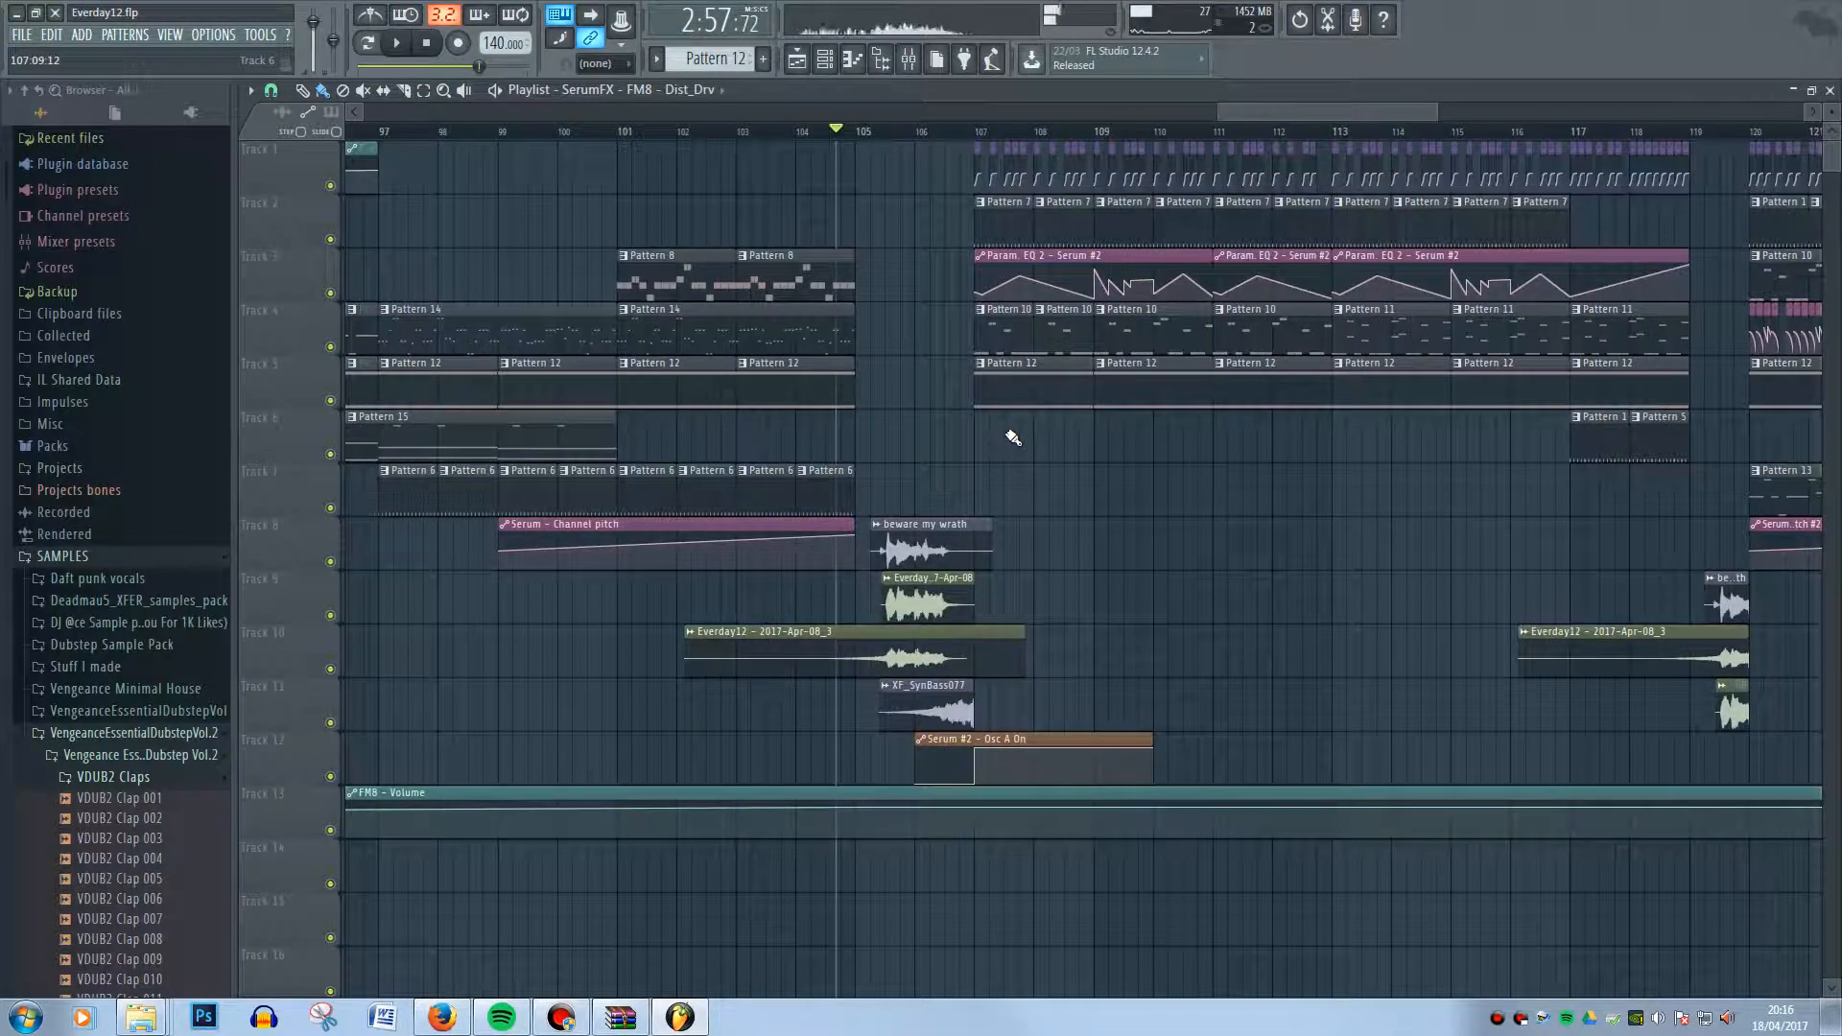
pyautogui.scroll(2, 1013, 437)
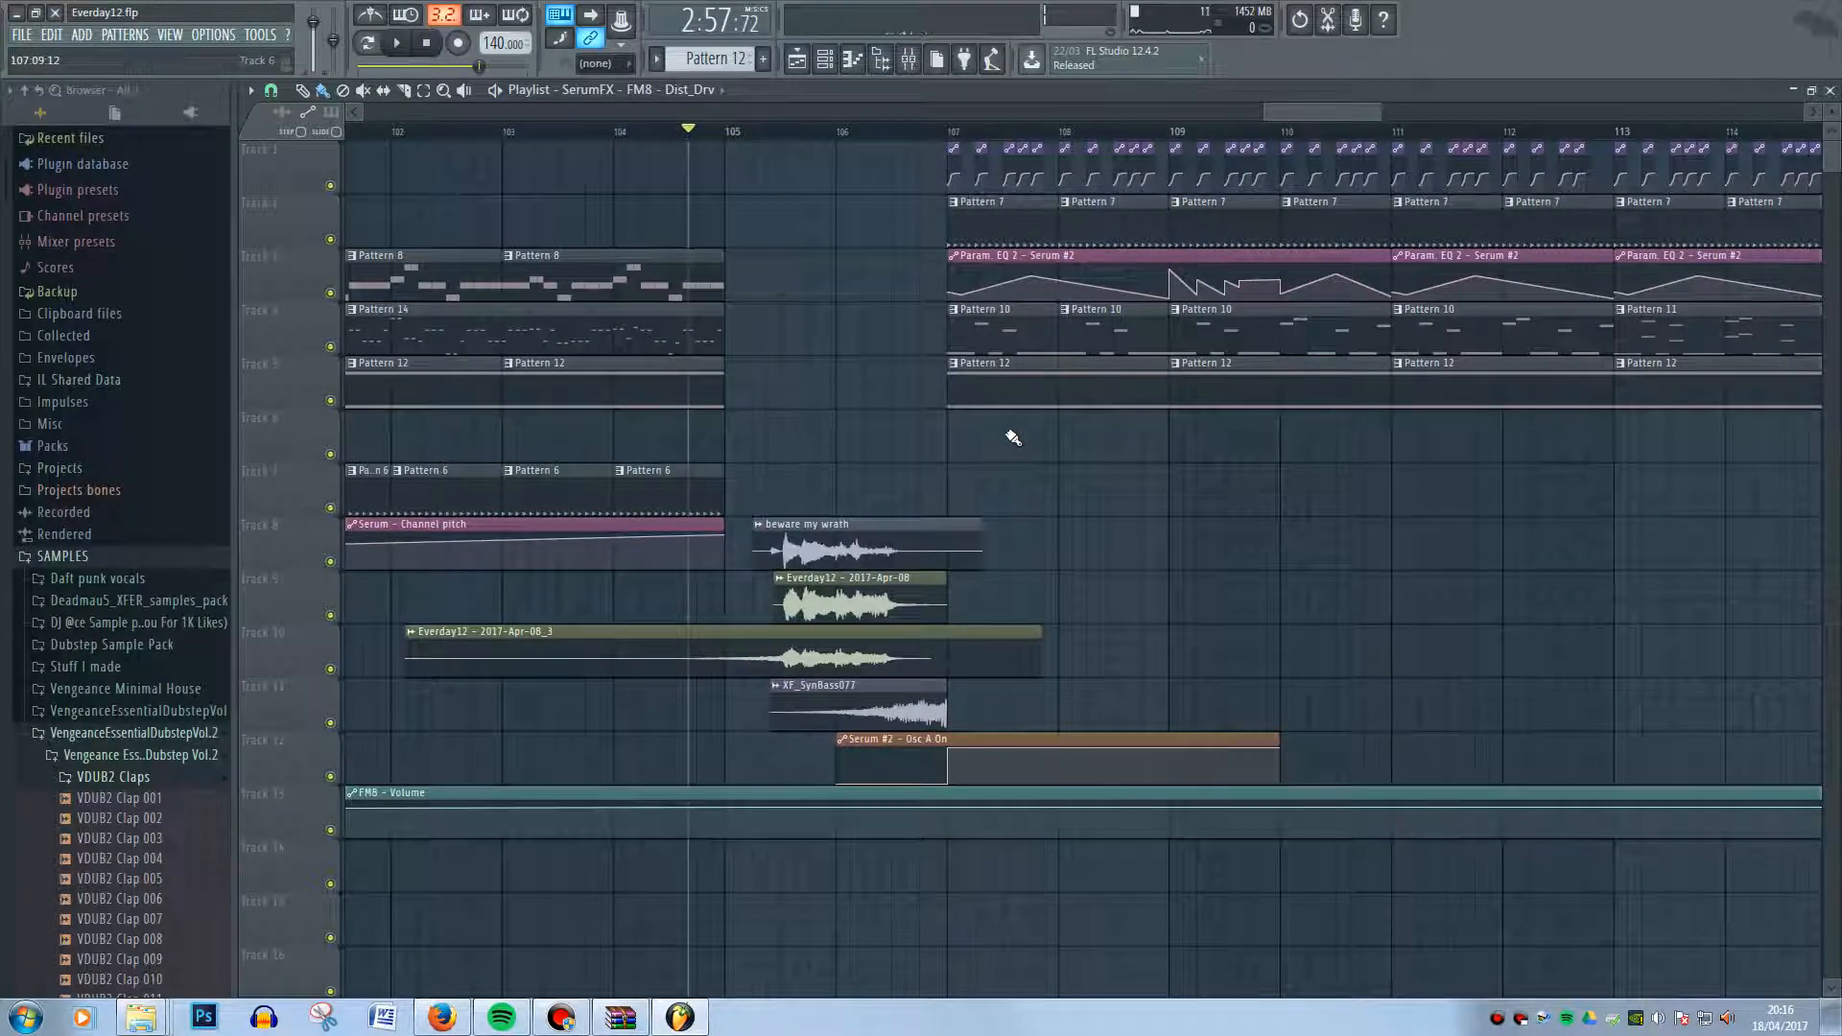
pyautogui.scroll(-2, 1013, 437)
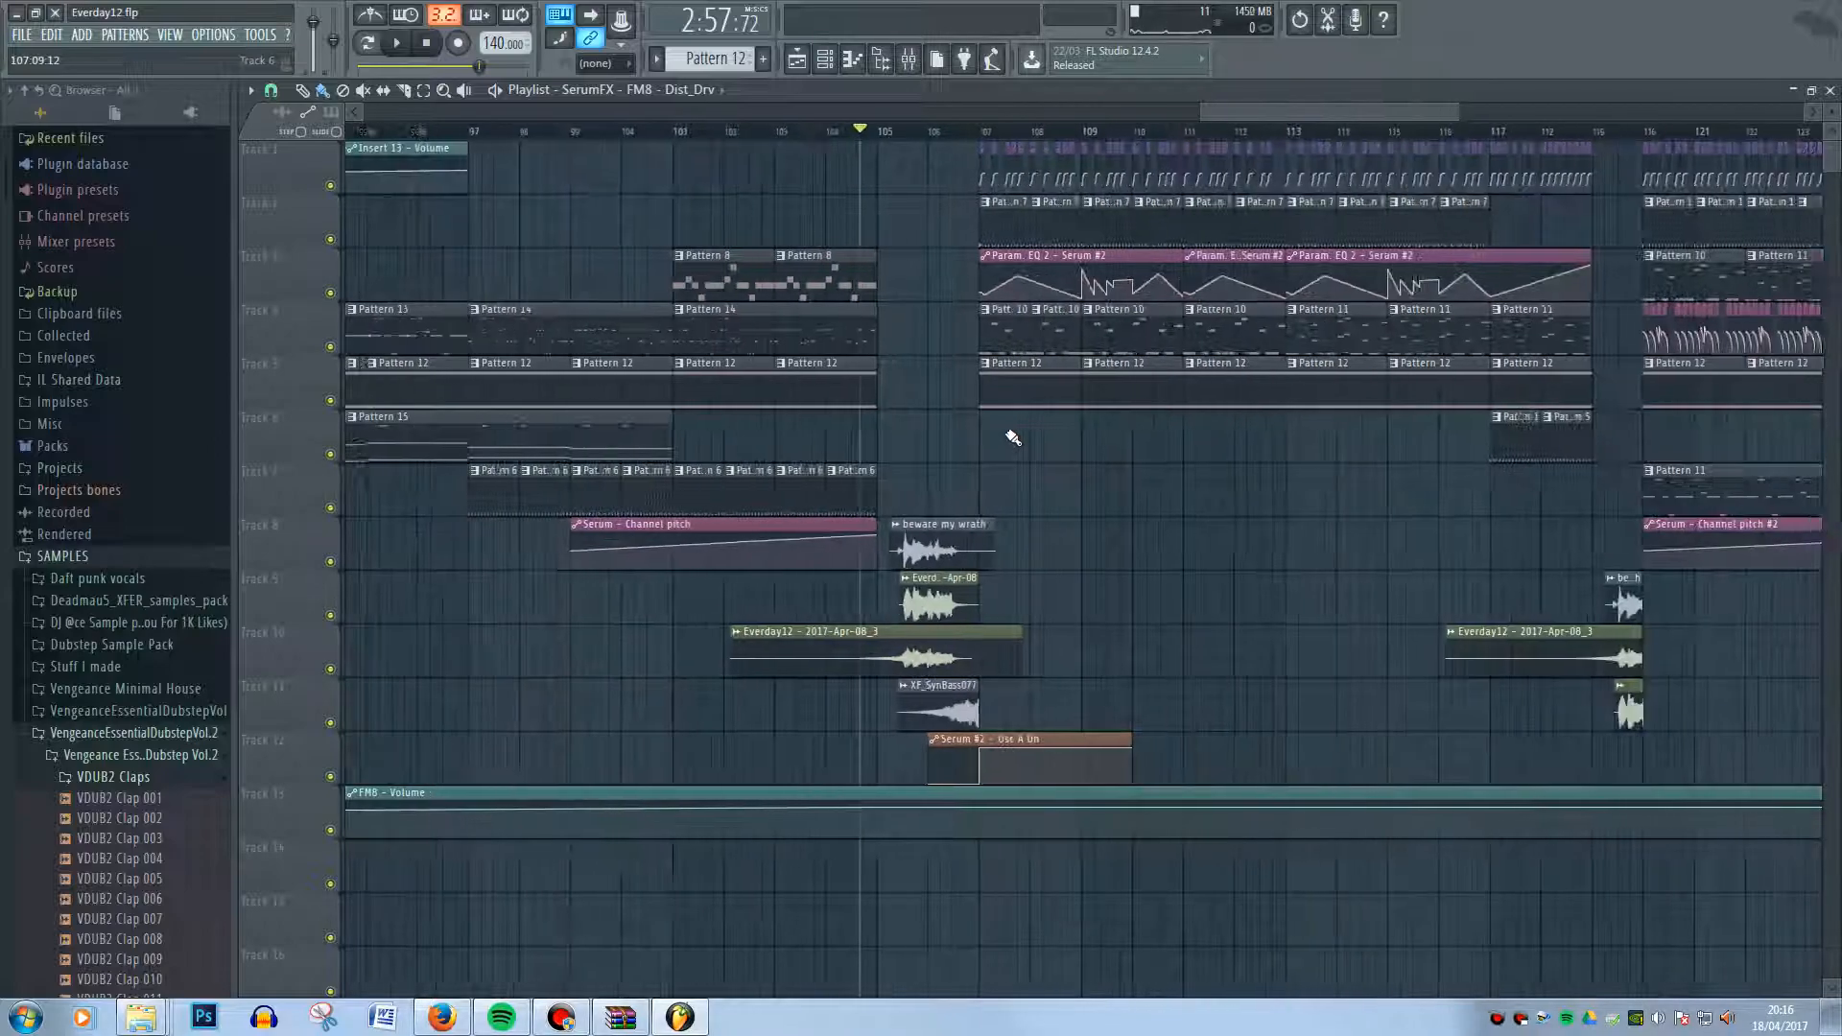
pyautogui.click(980, 131)
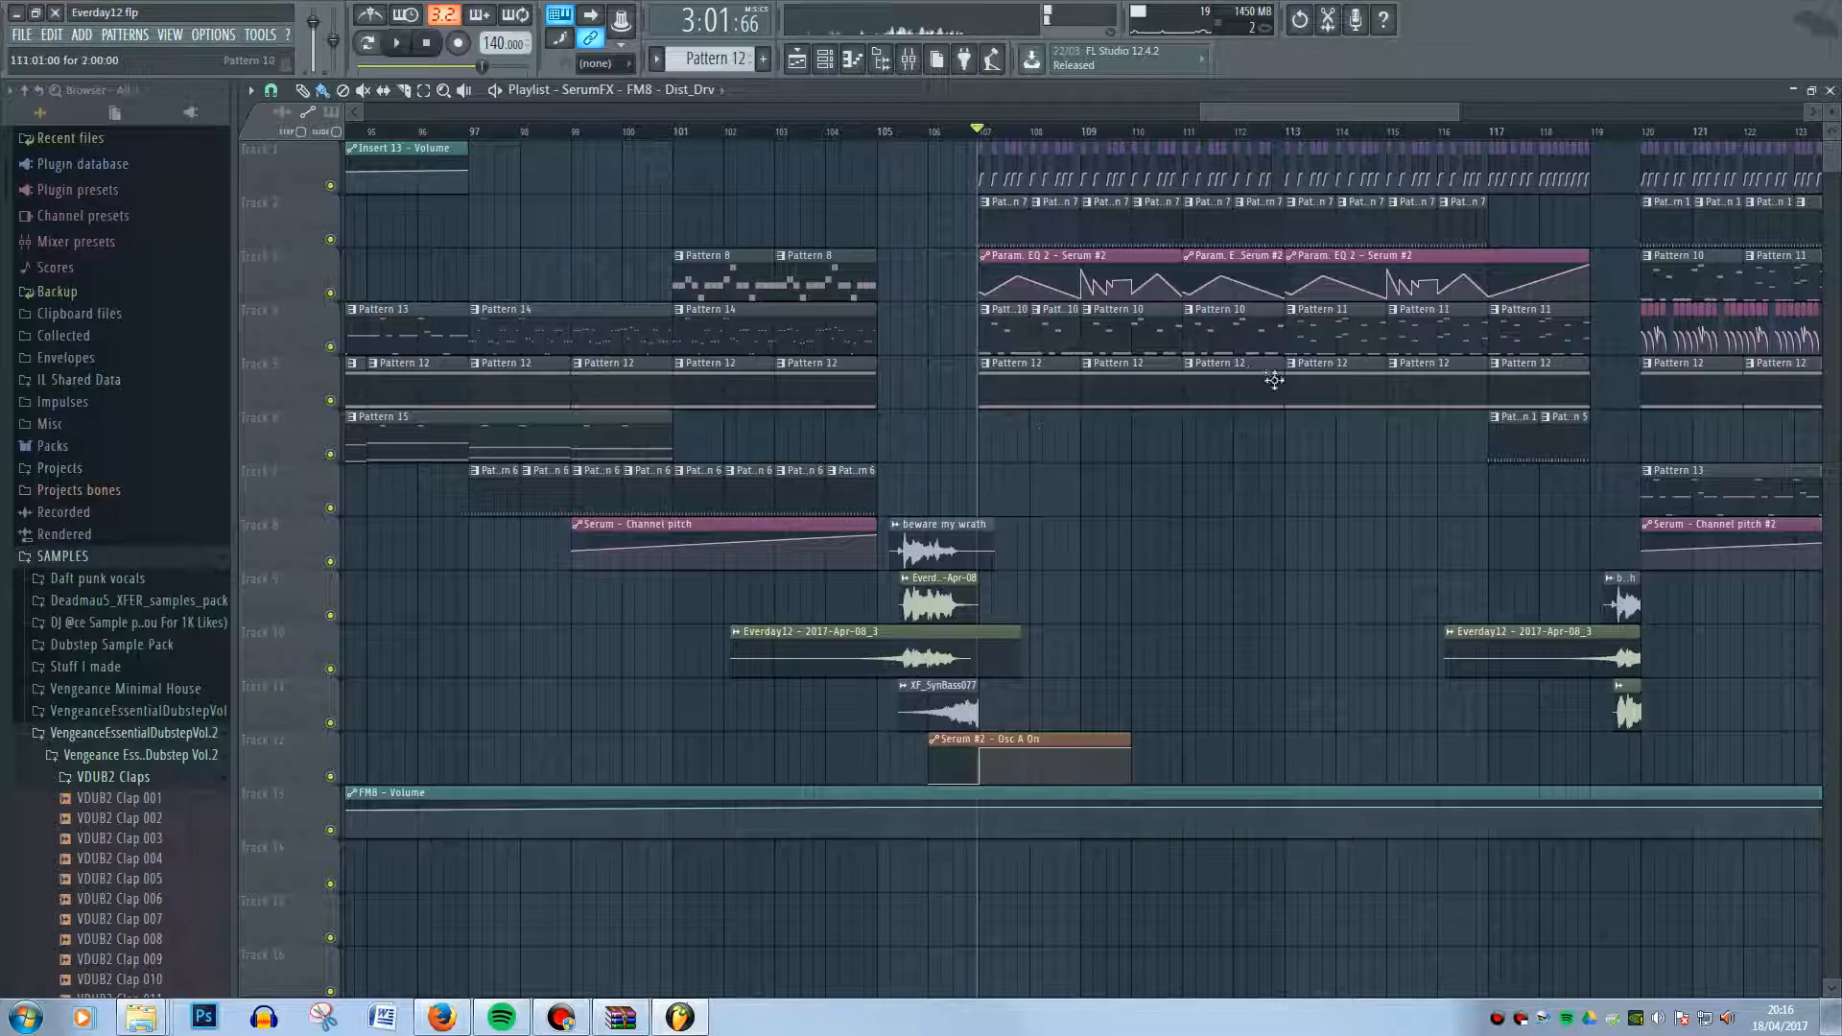
# - Mute playlist tracks 1, 2 and 5, and play the drop from bar 107 to hear the remaining bass tracks
pyautogui.scroll(1, 1076, 343)
pyautogui.scroll(1, 1076, 343)
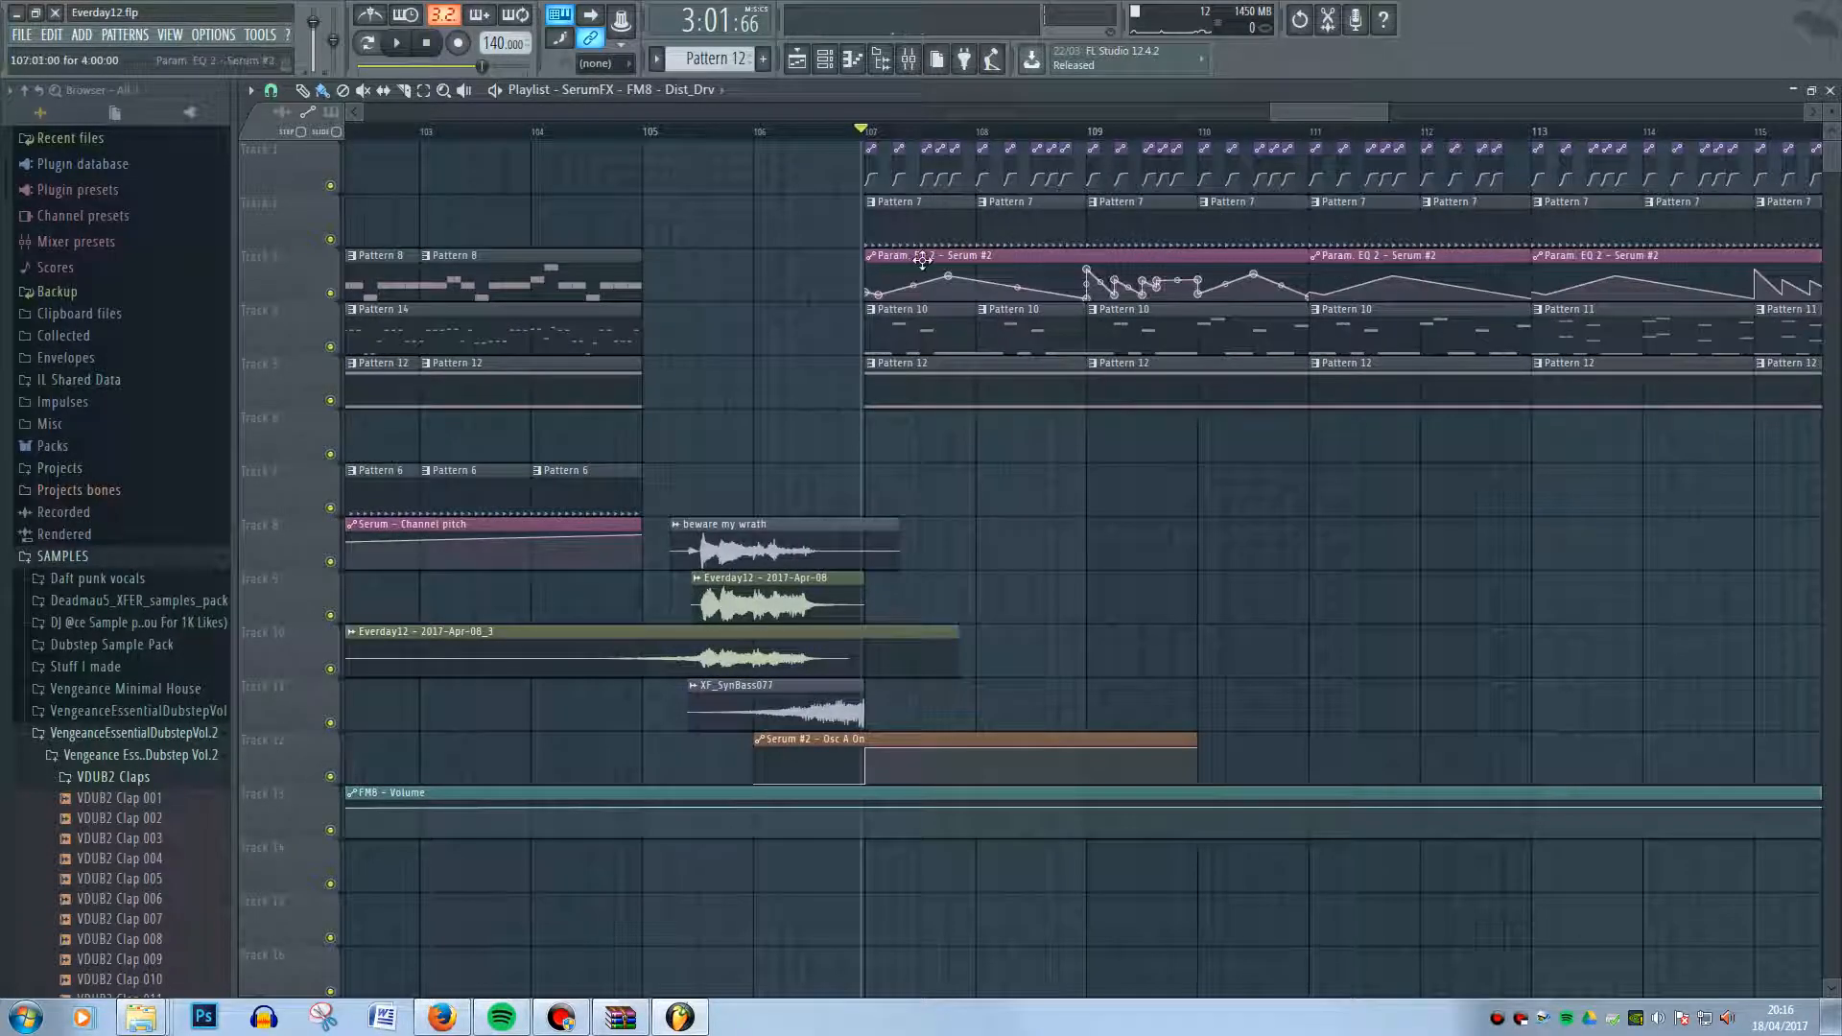
pyautogui.scroll(2, 891, 281)
pyautogui.scroll(-1, 891, 281)
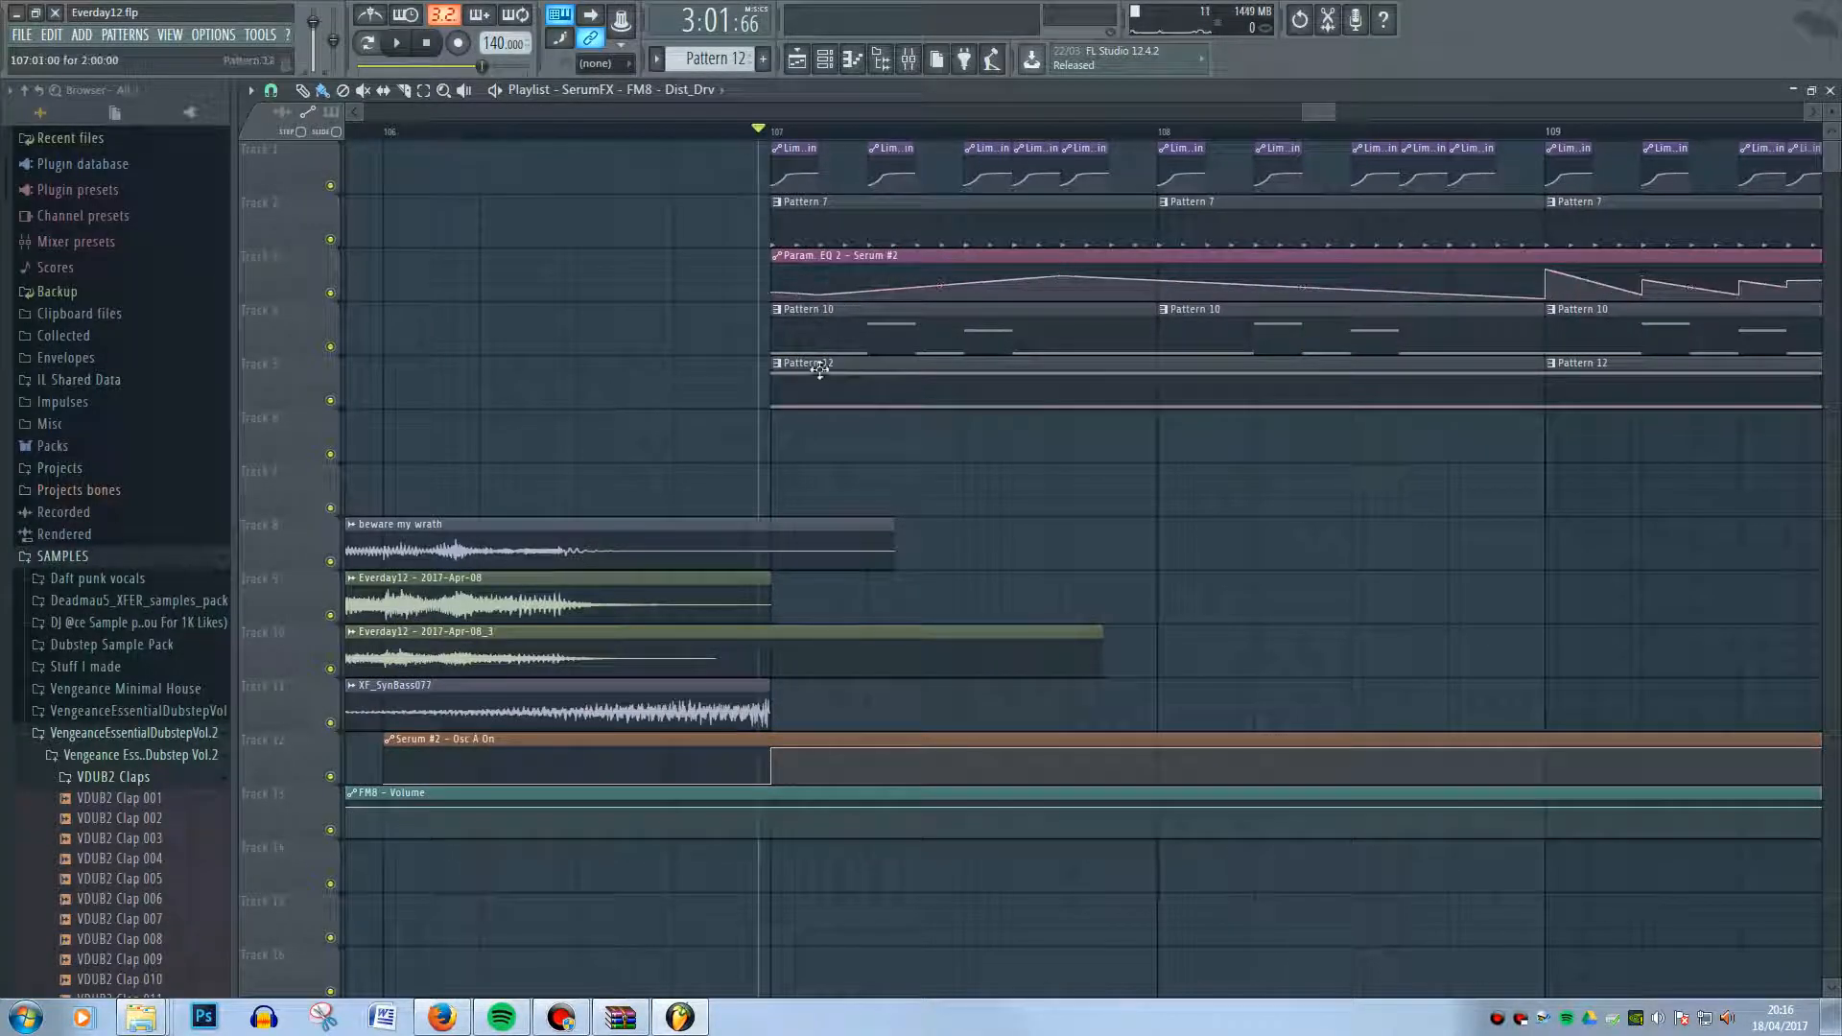
pyautogui.scroll(-1, 815, 493)
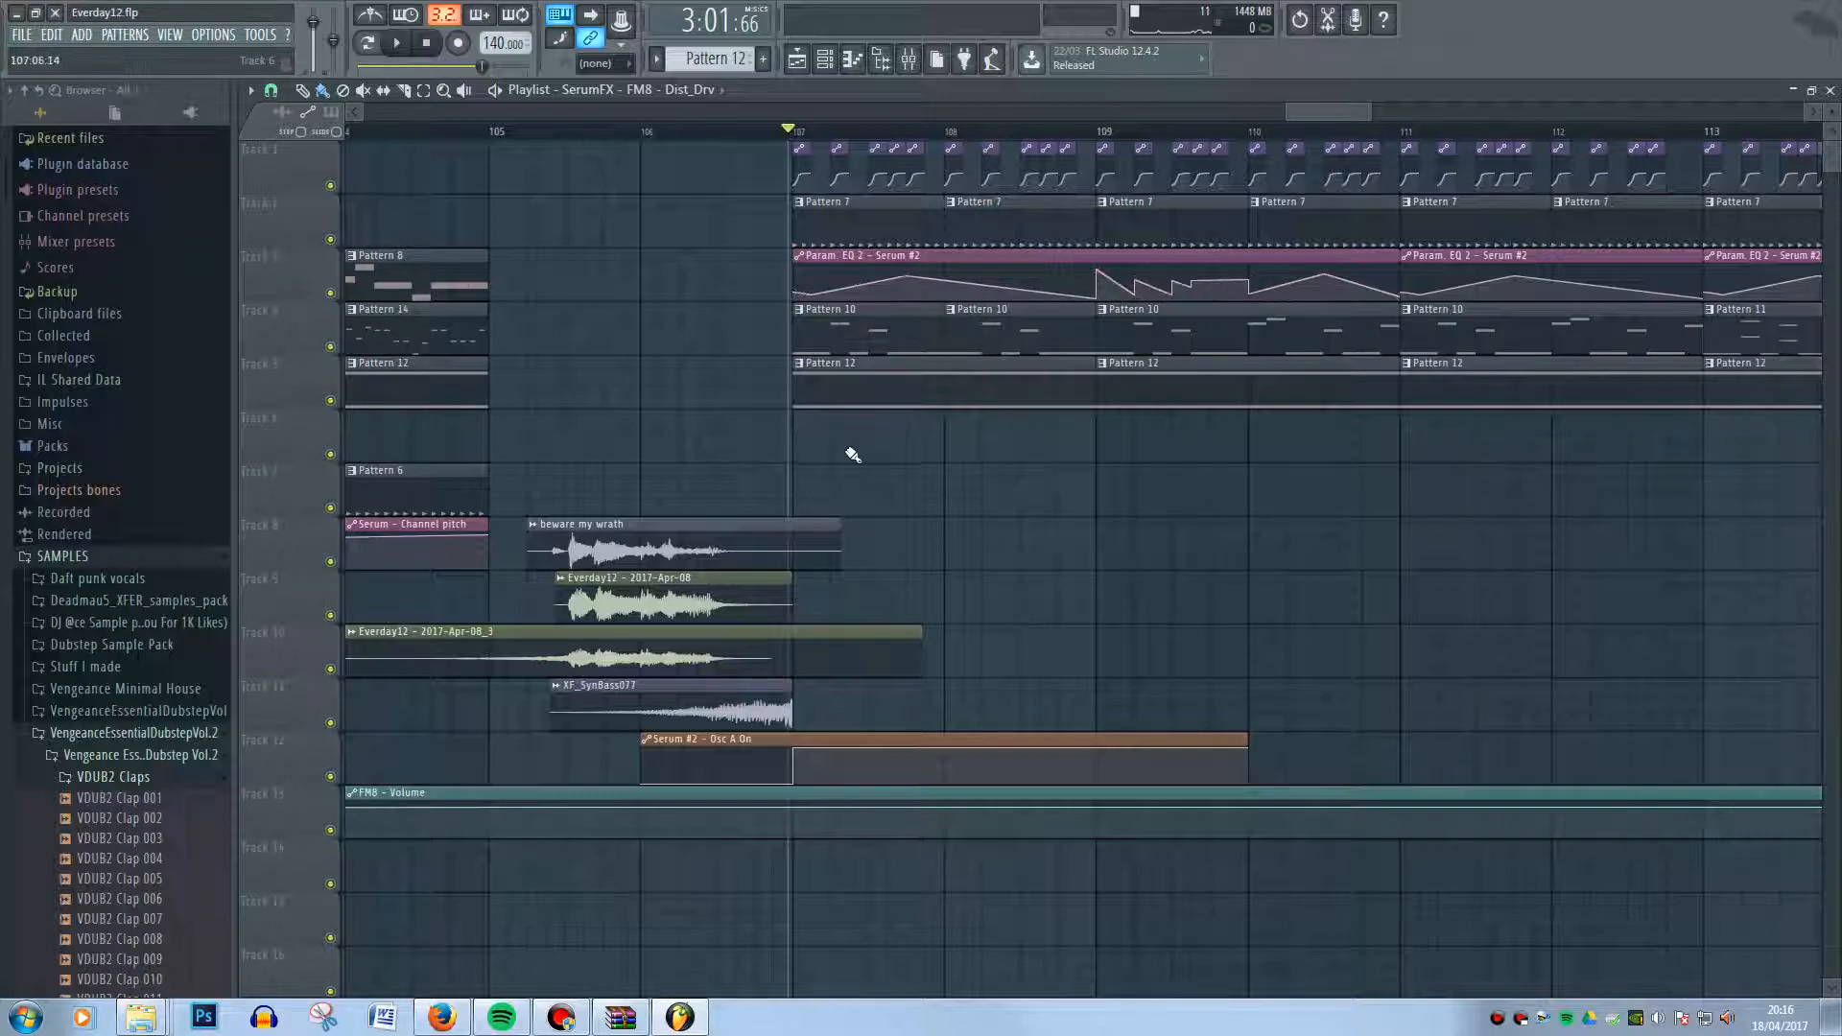
pyautogui.scroll(-1, 847, 452)
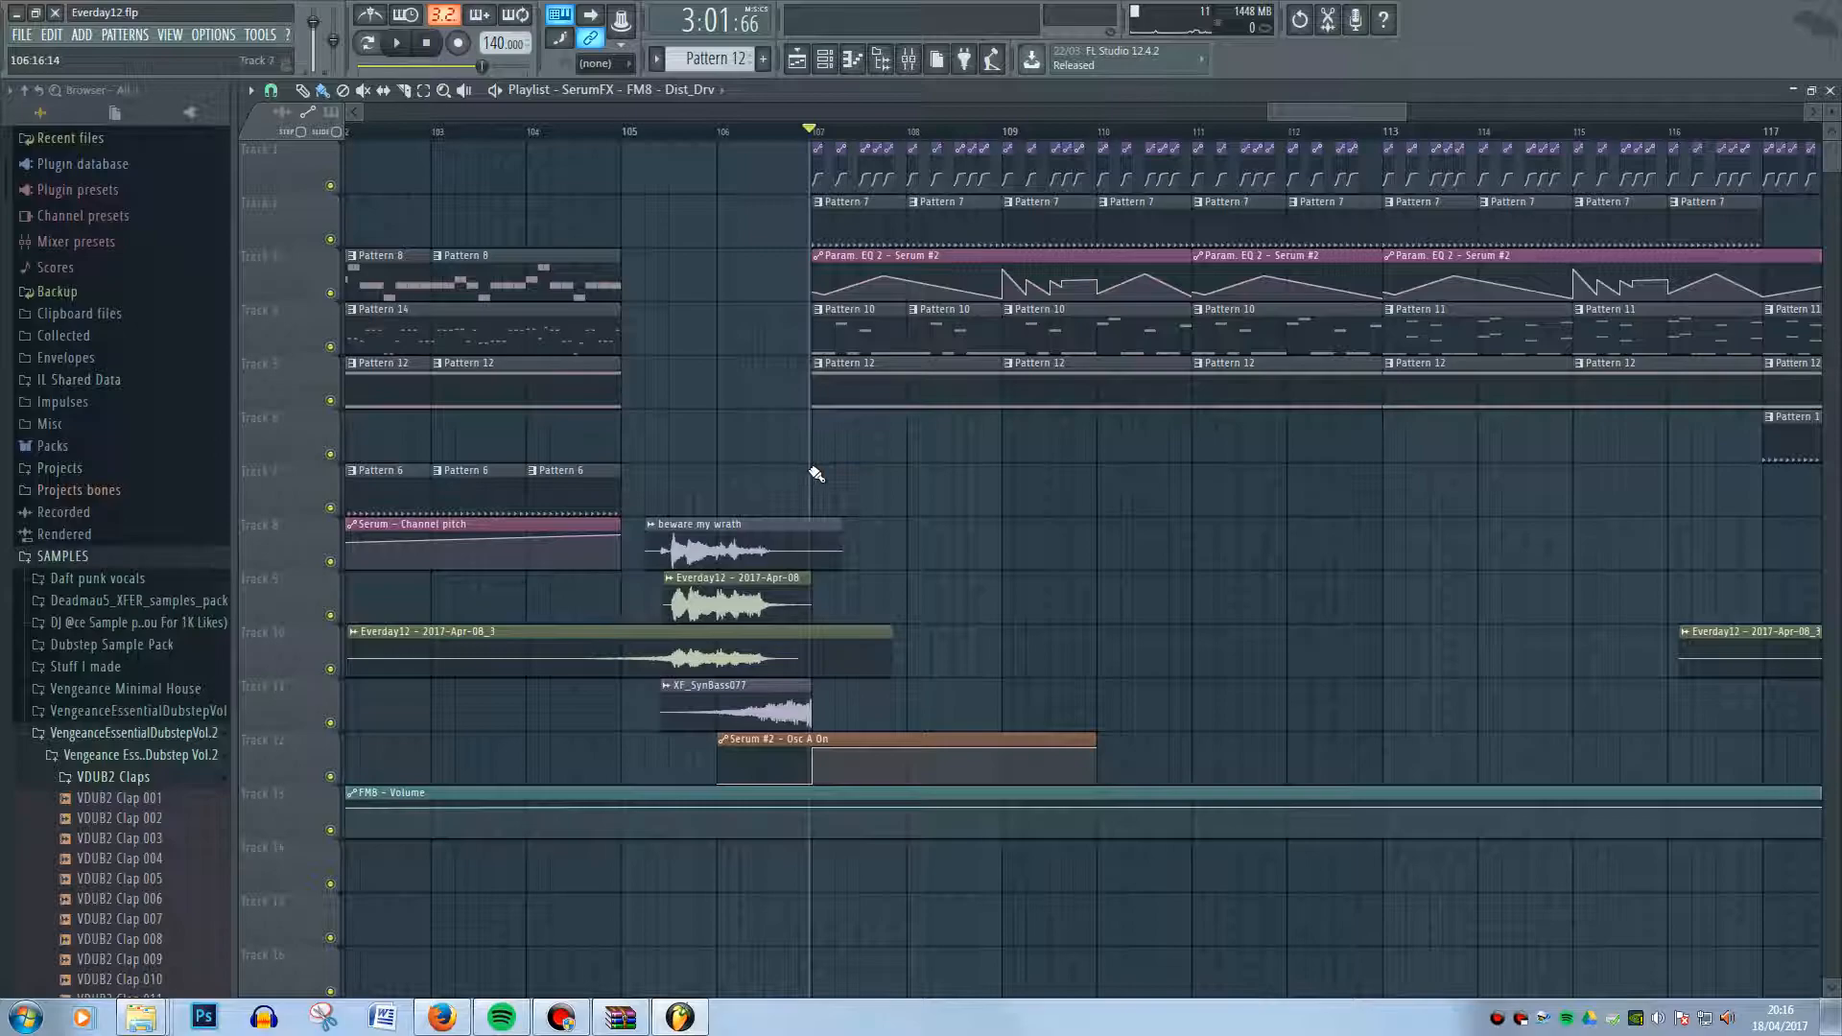
pyautogui.click(330, 240)
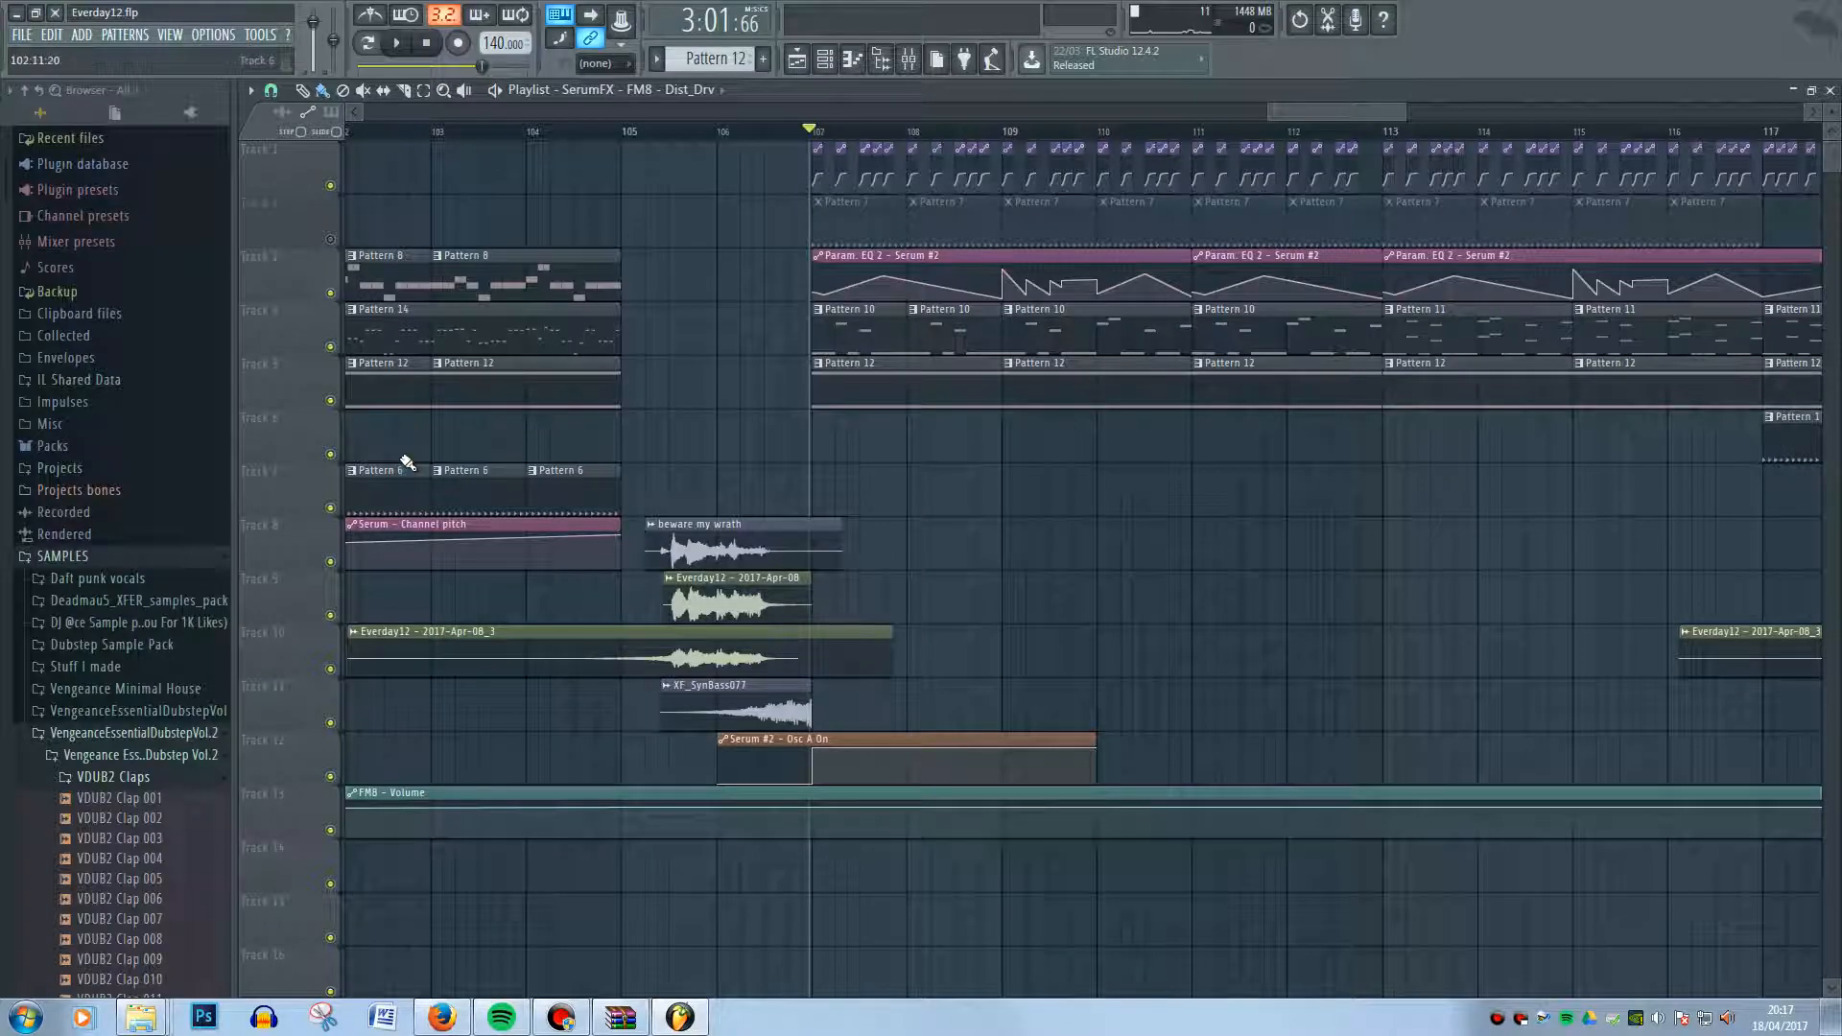
pyautogui.click(330, 402)
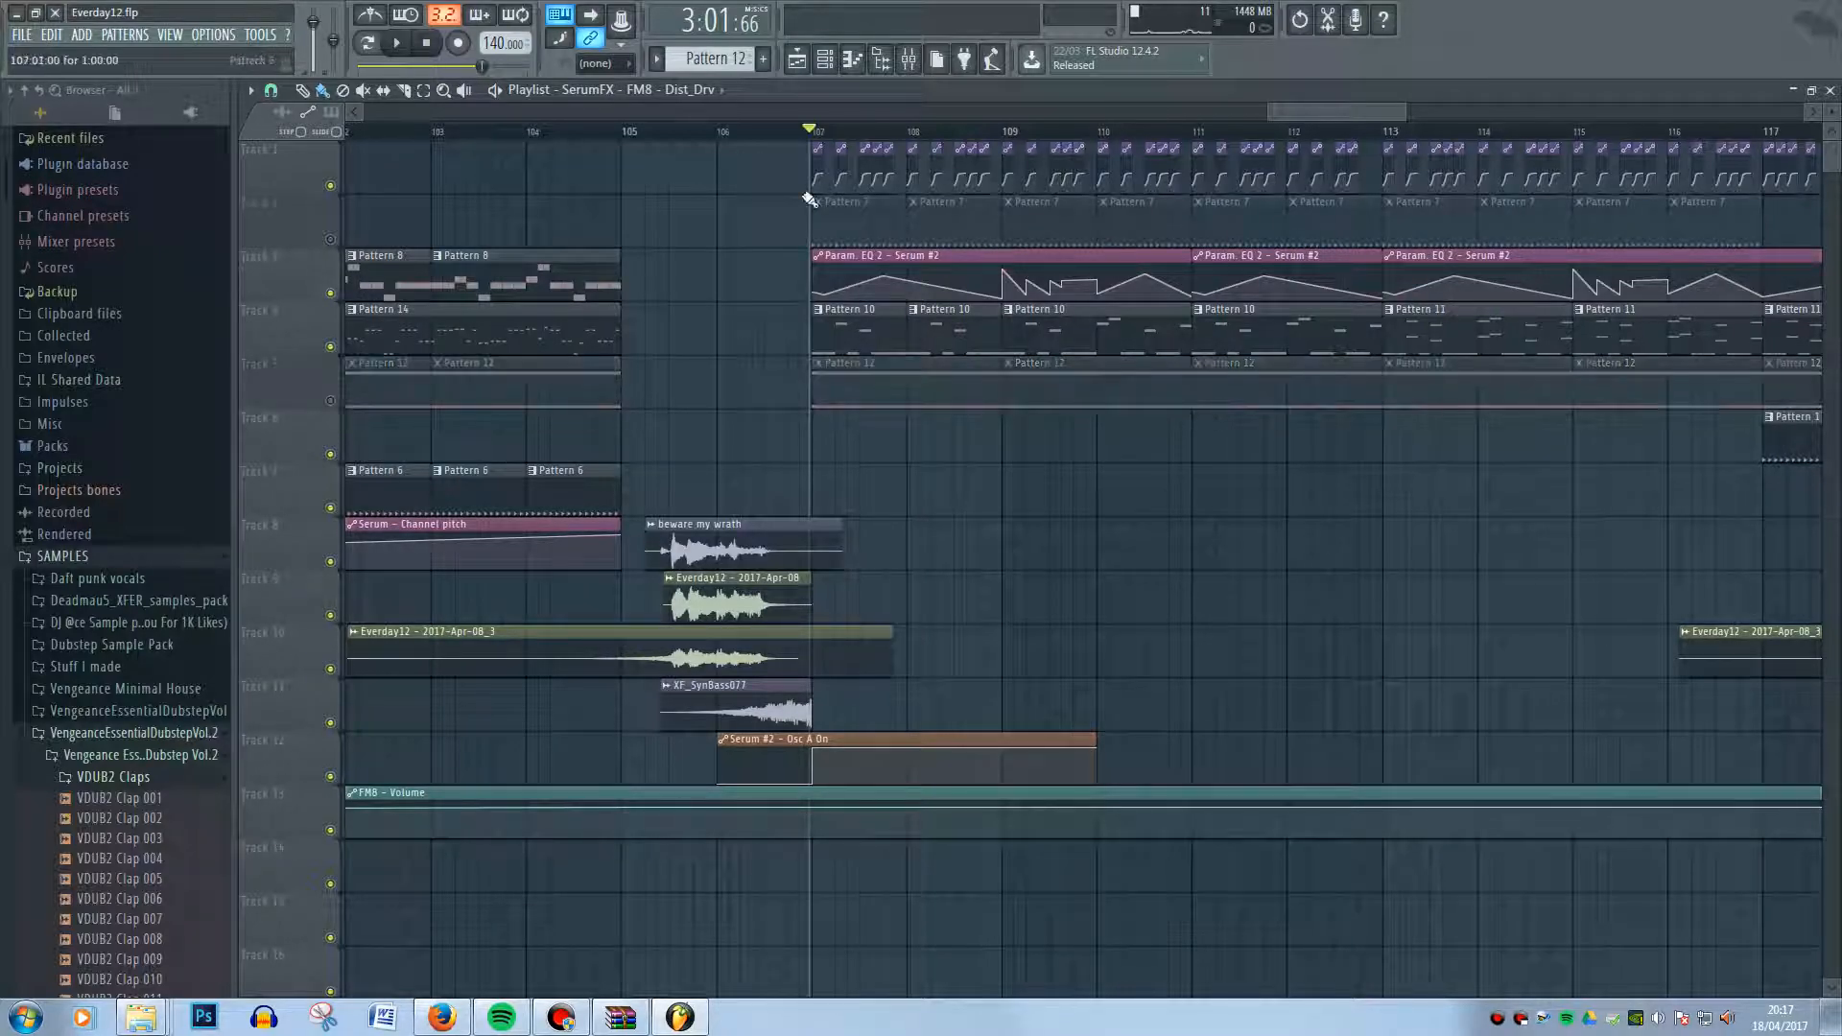
pyautogui.click(330, 186)
pyautogui.press('space')
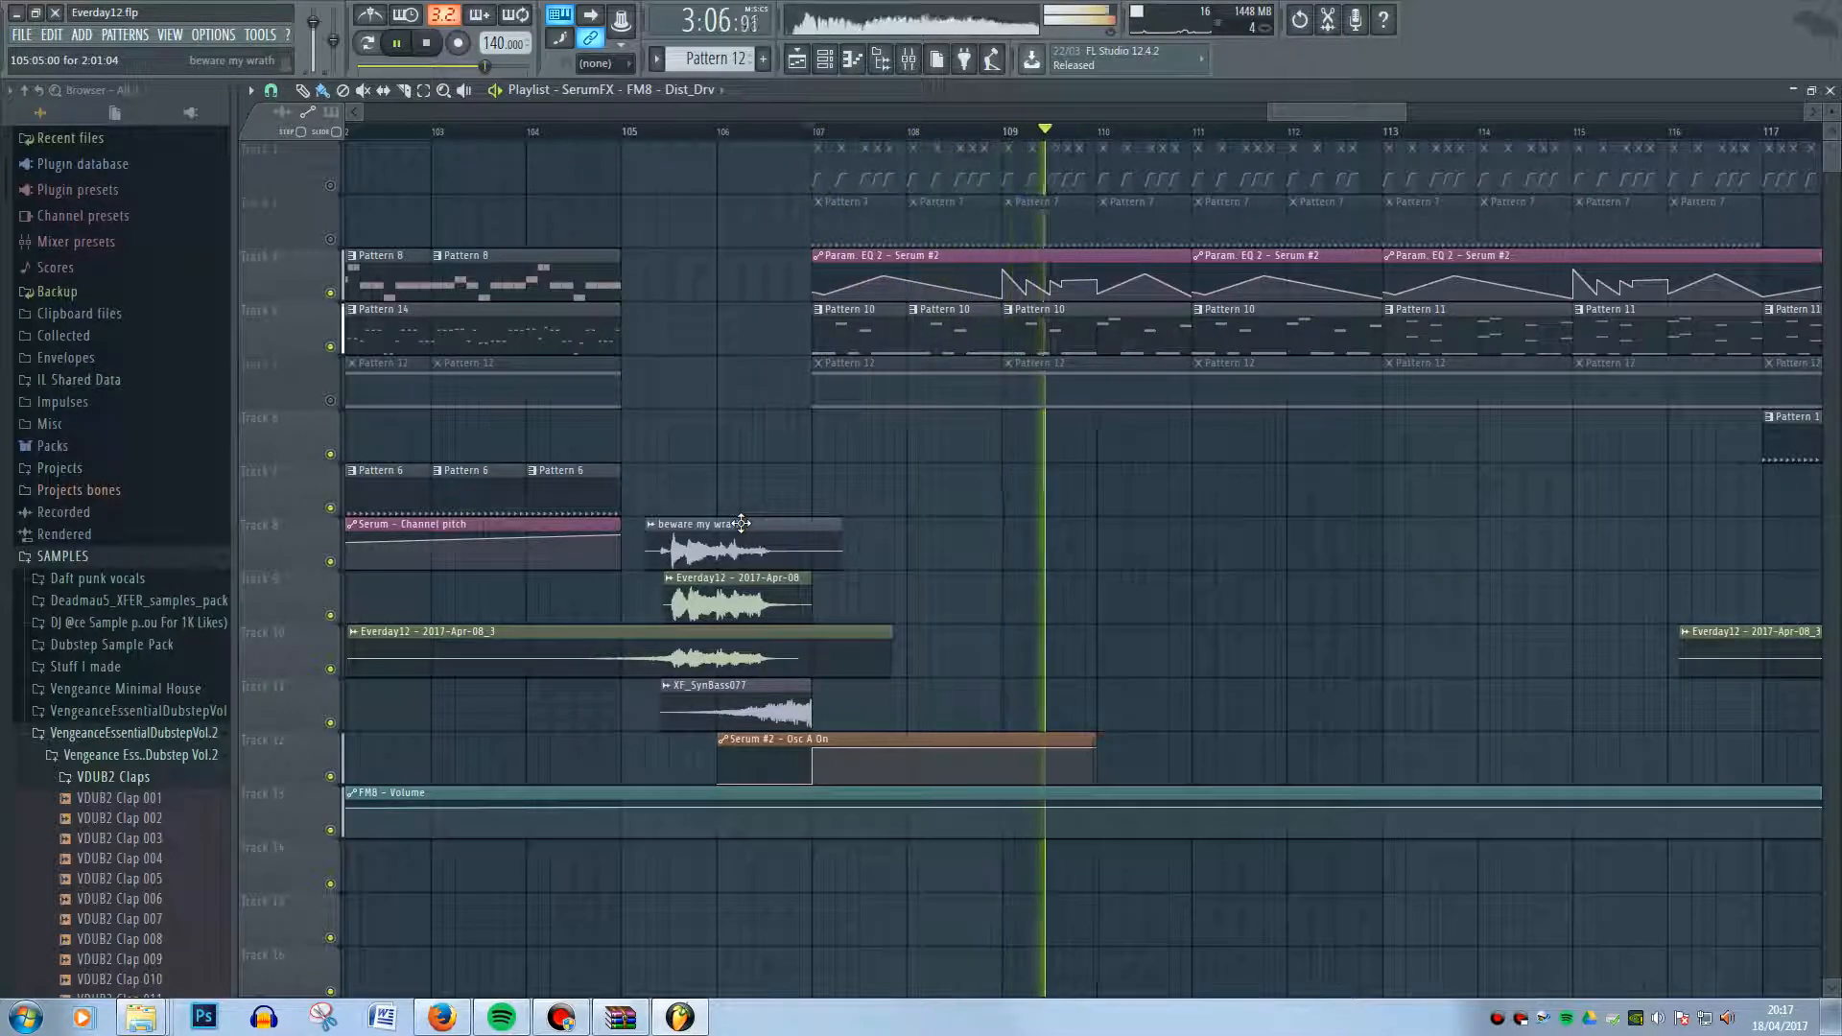
pyautogui.press('space')
# - Bring up the mixer to view the effects chain on the Serum #2 insert
pyautogui.click(908, 61)
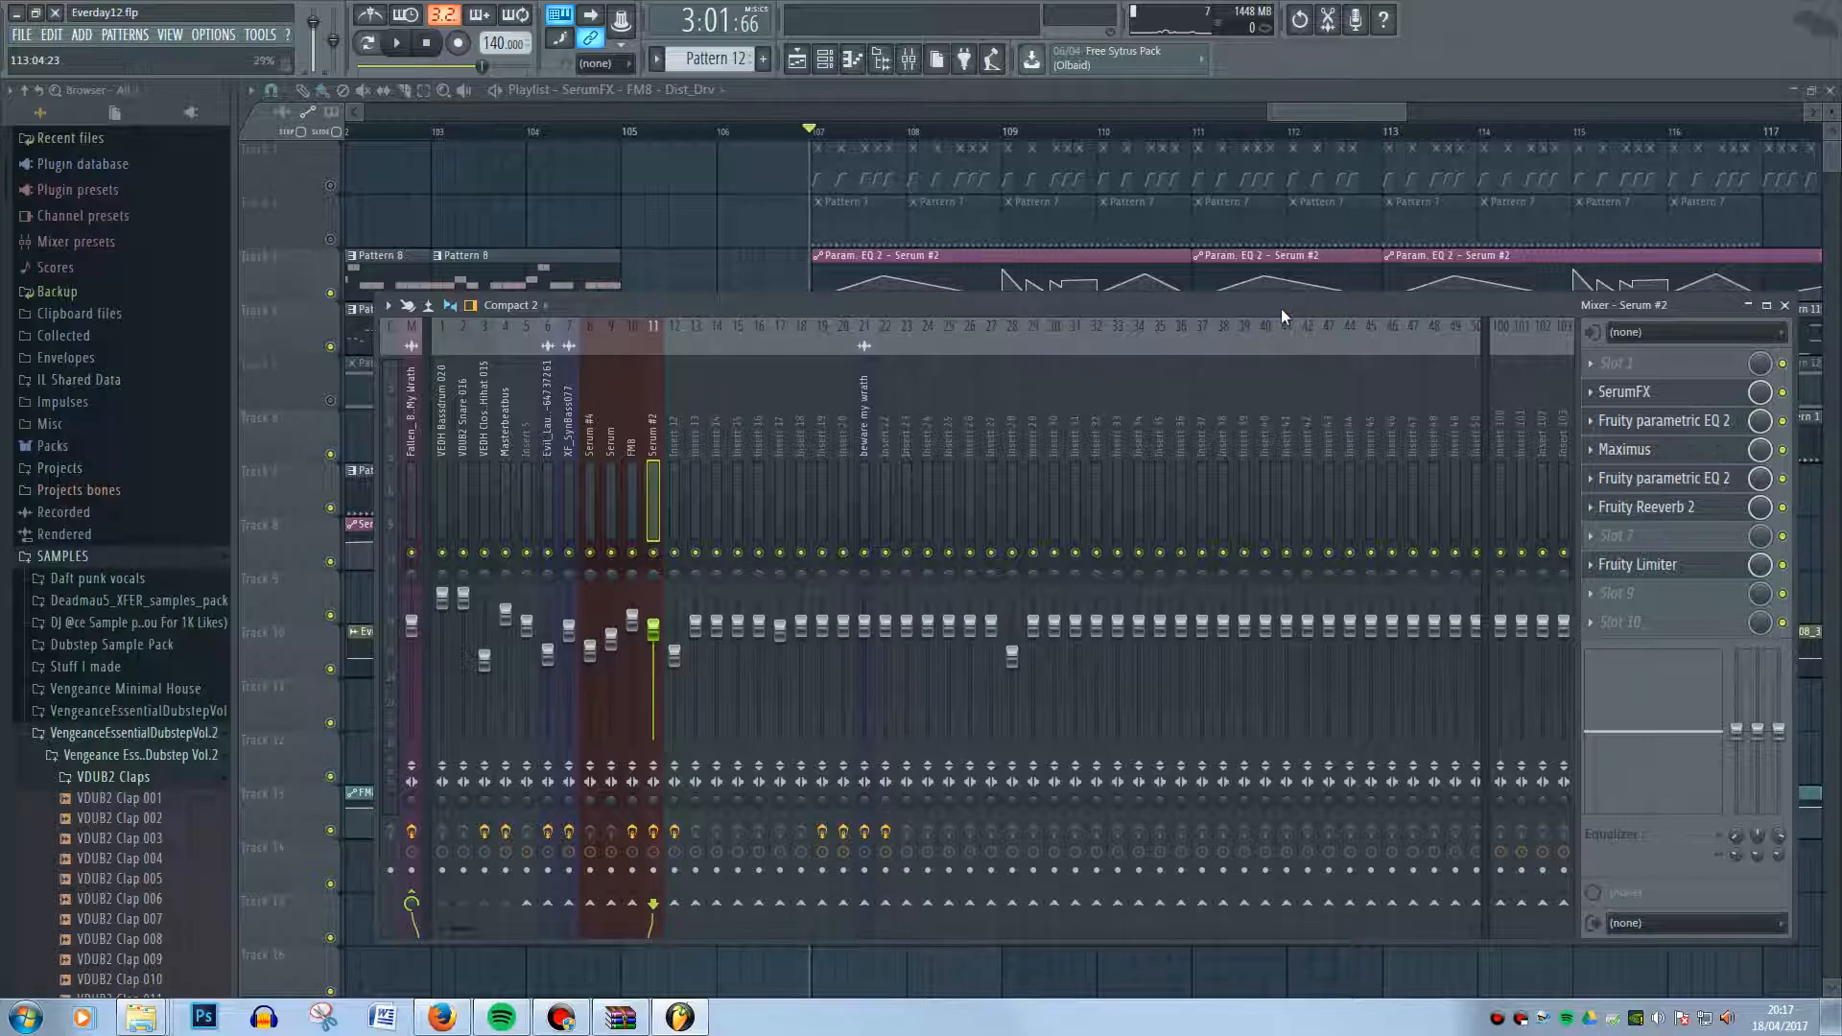
pyautogui.middleClick(1394, 154)
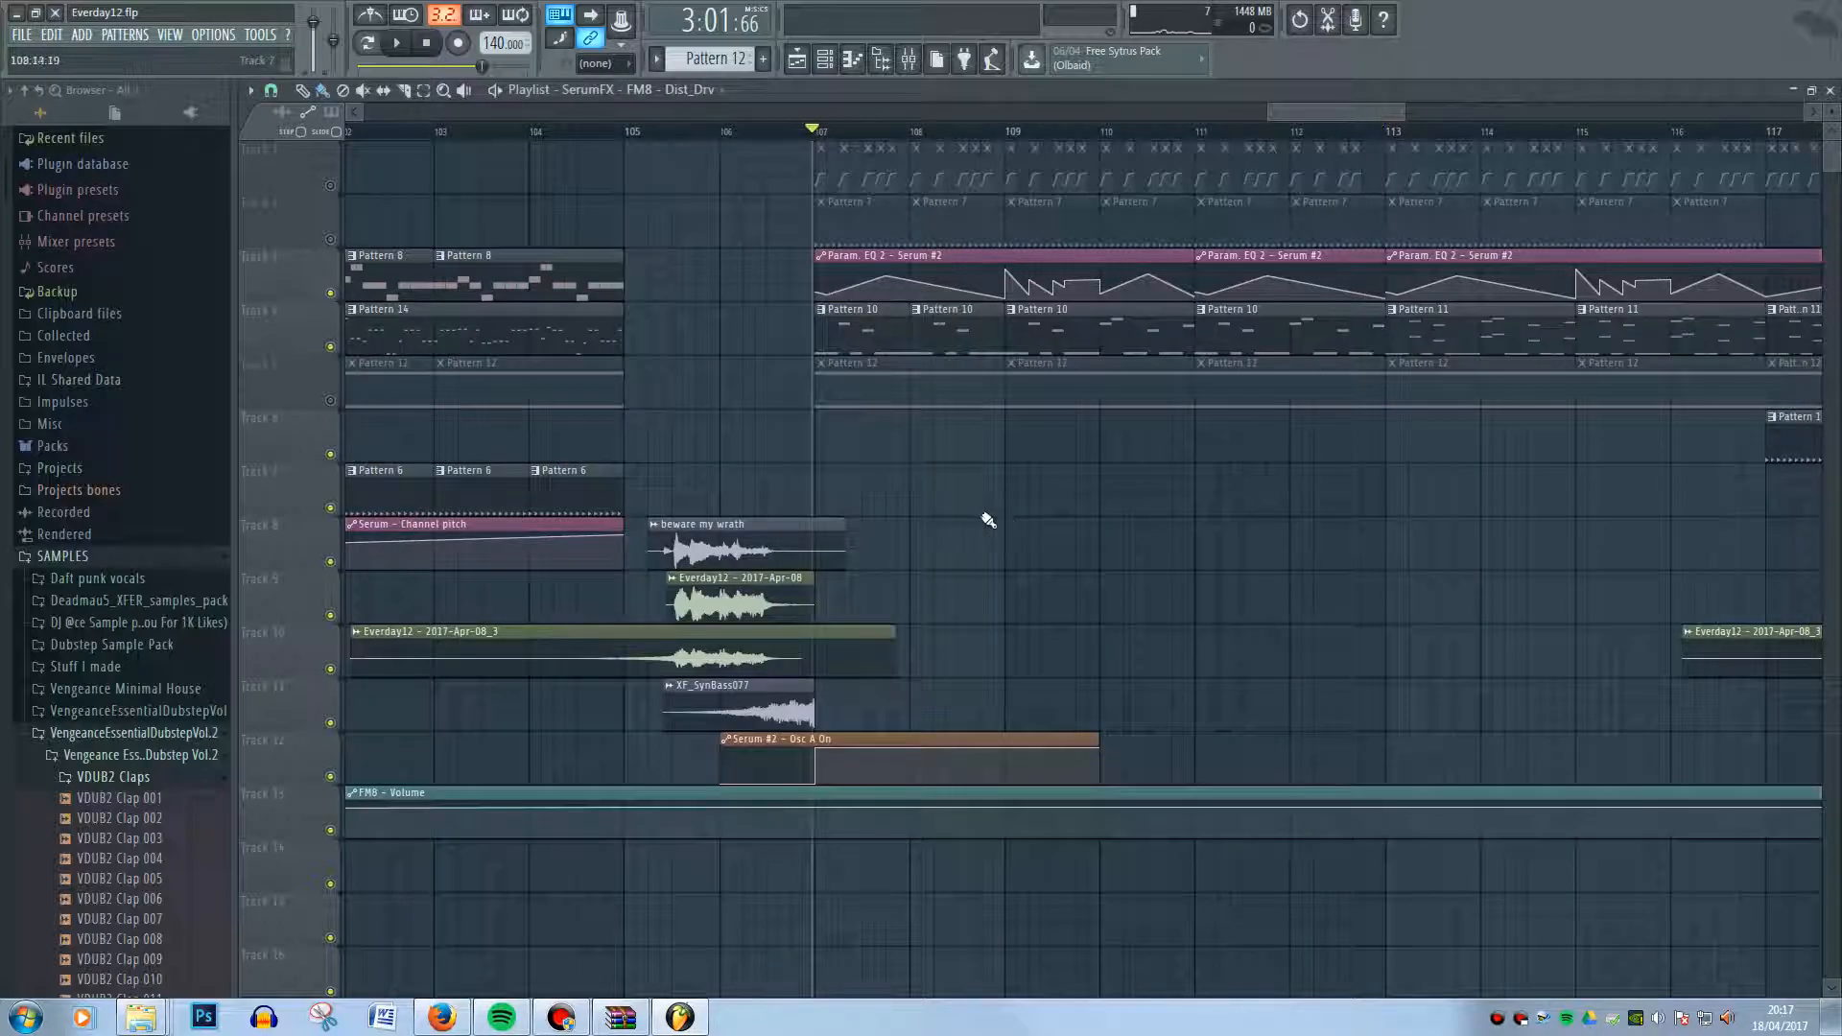
pyautogui.click(908, 61)
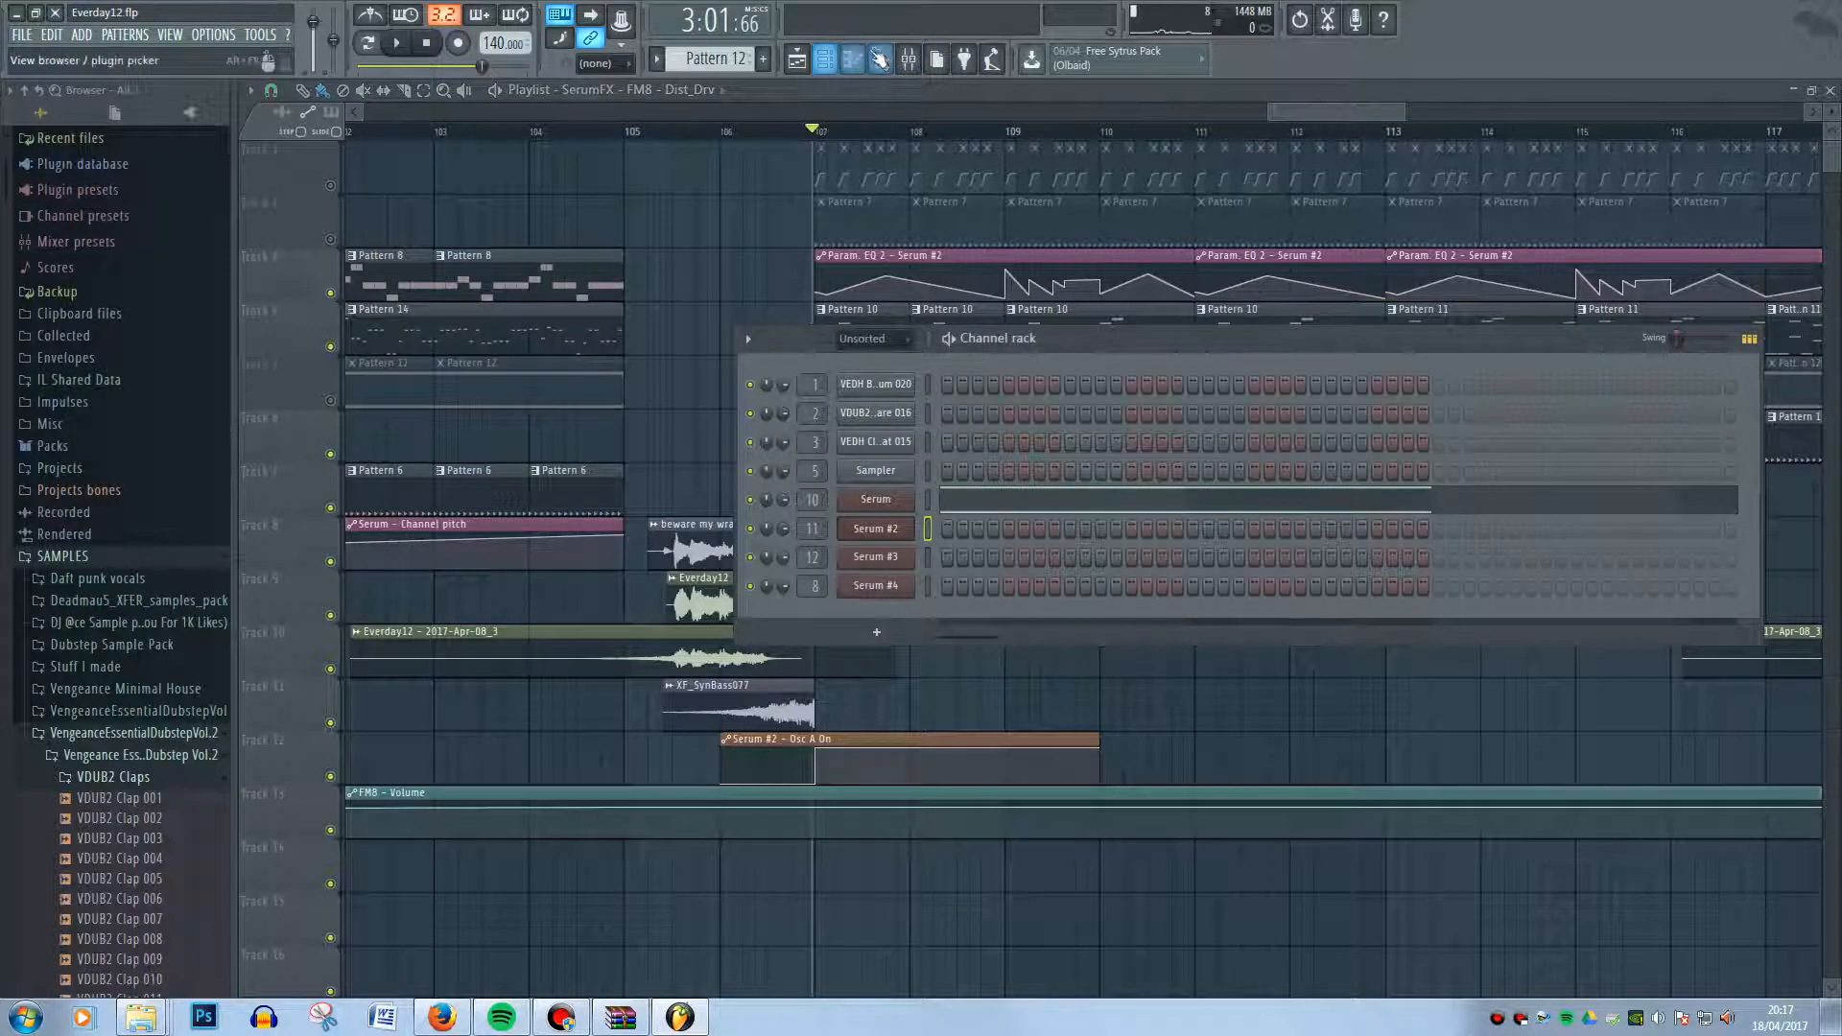
pyautogui.click(910, 60)
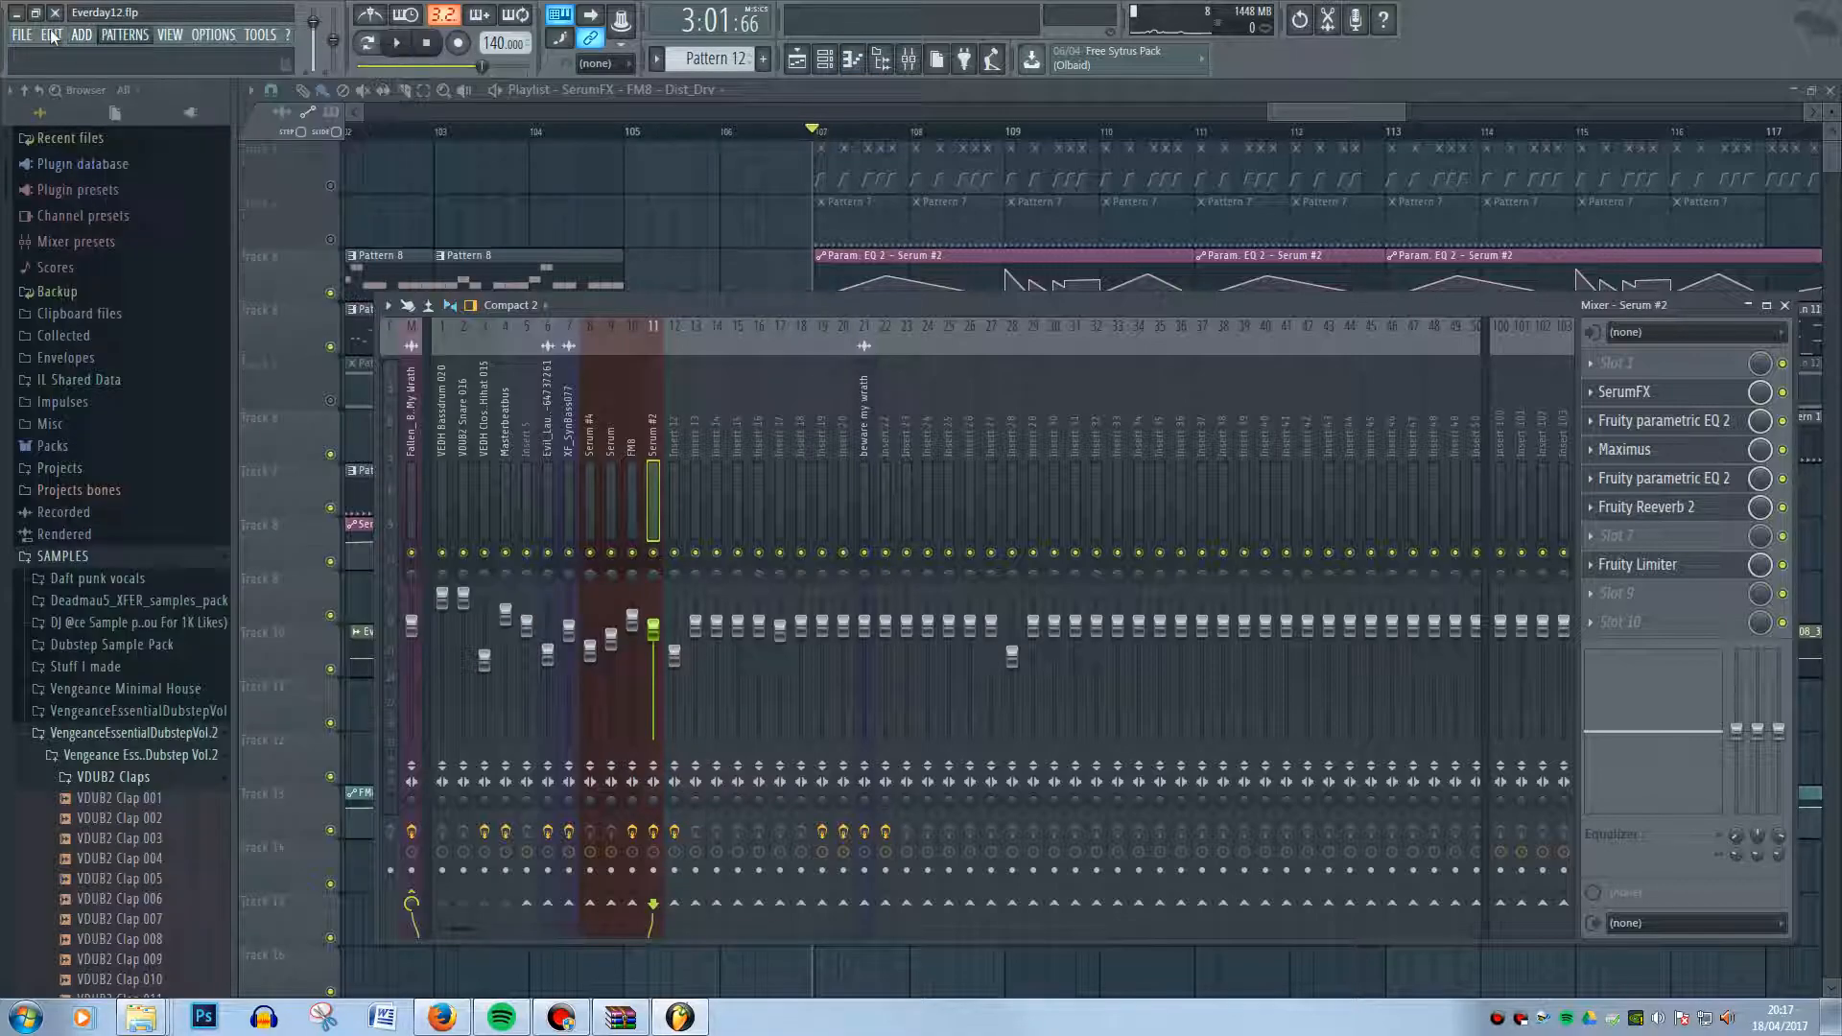
# - Add a Harmor instrument channel, audition a few notes on its keyboard, and return to the playlist
pyautogui.click(83, 34)
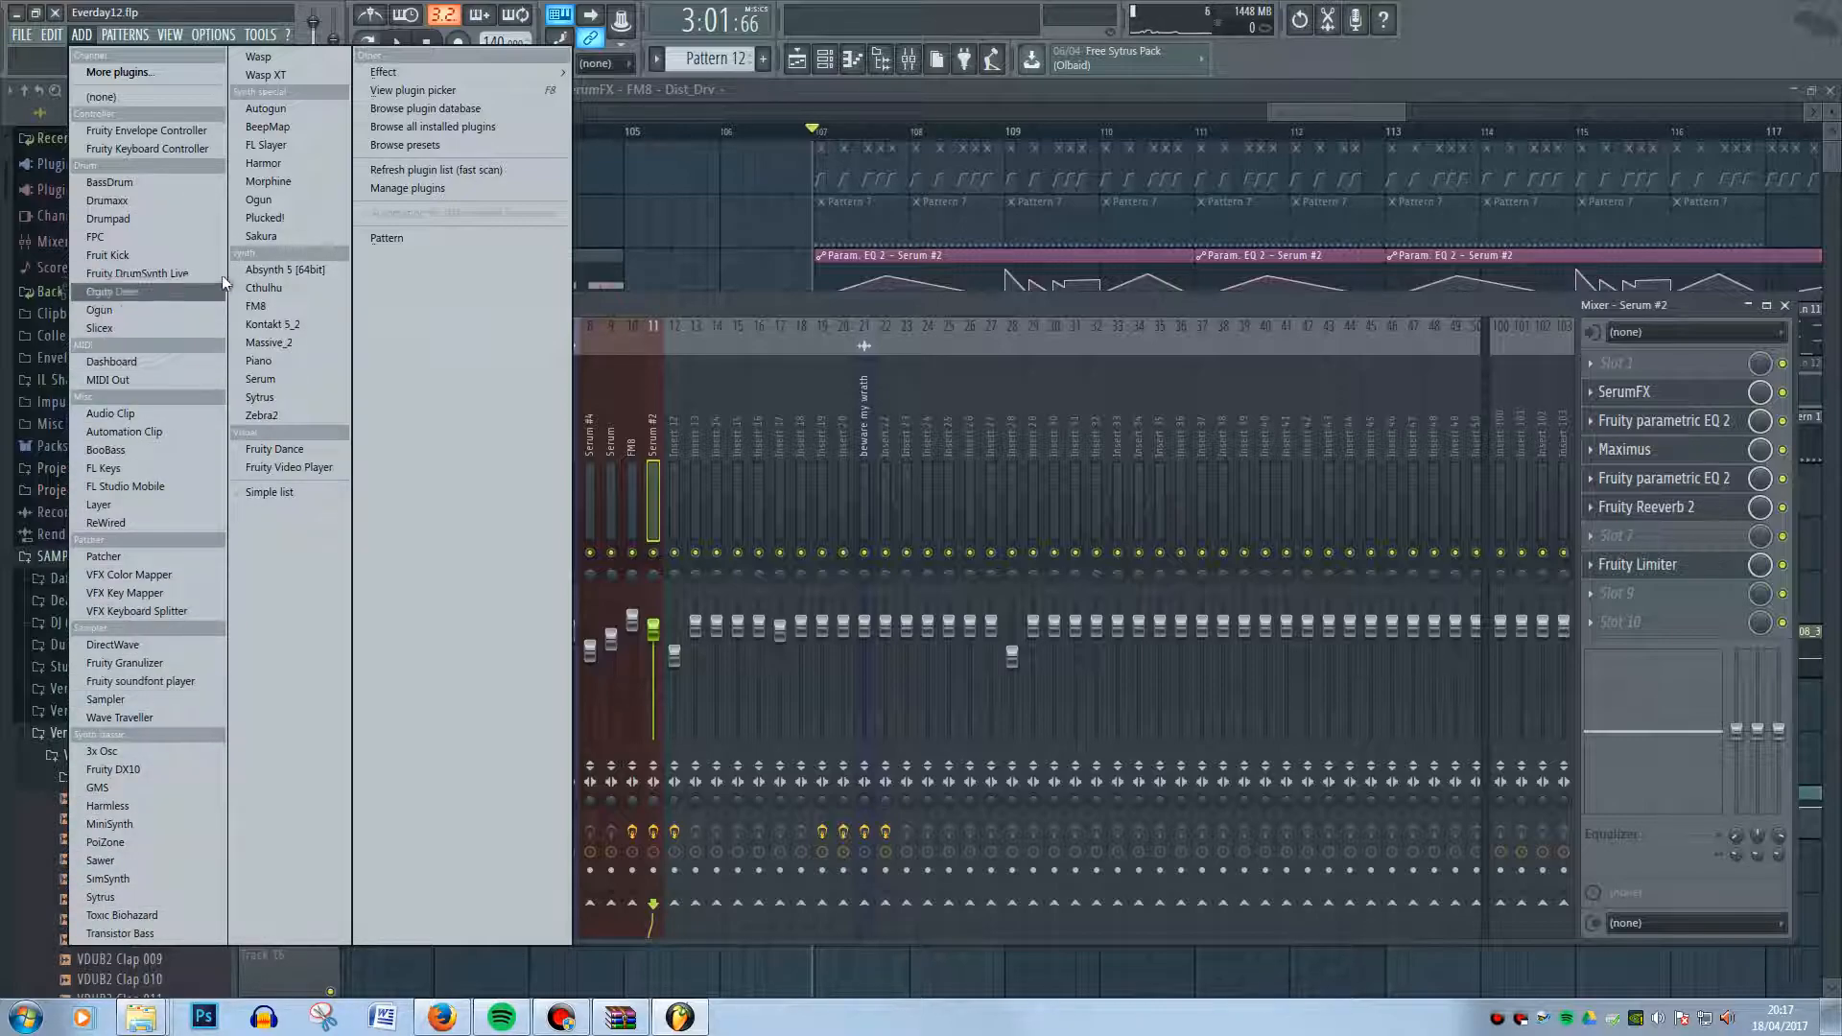
pyautogui.click(287, 163)
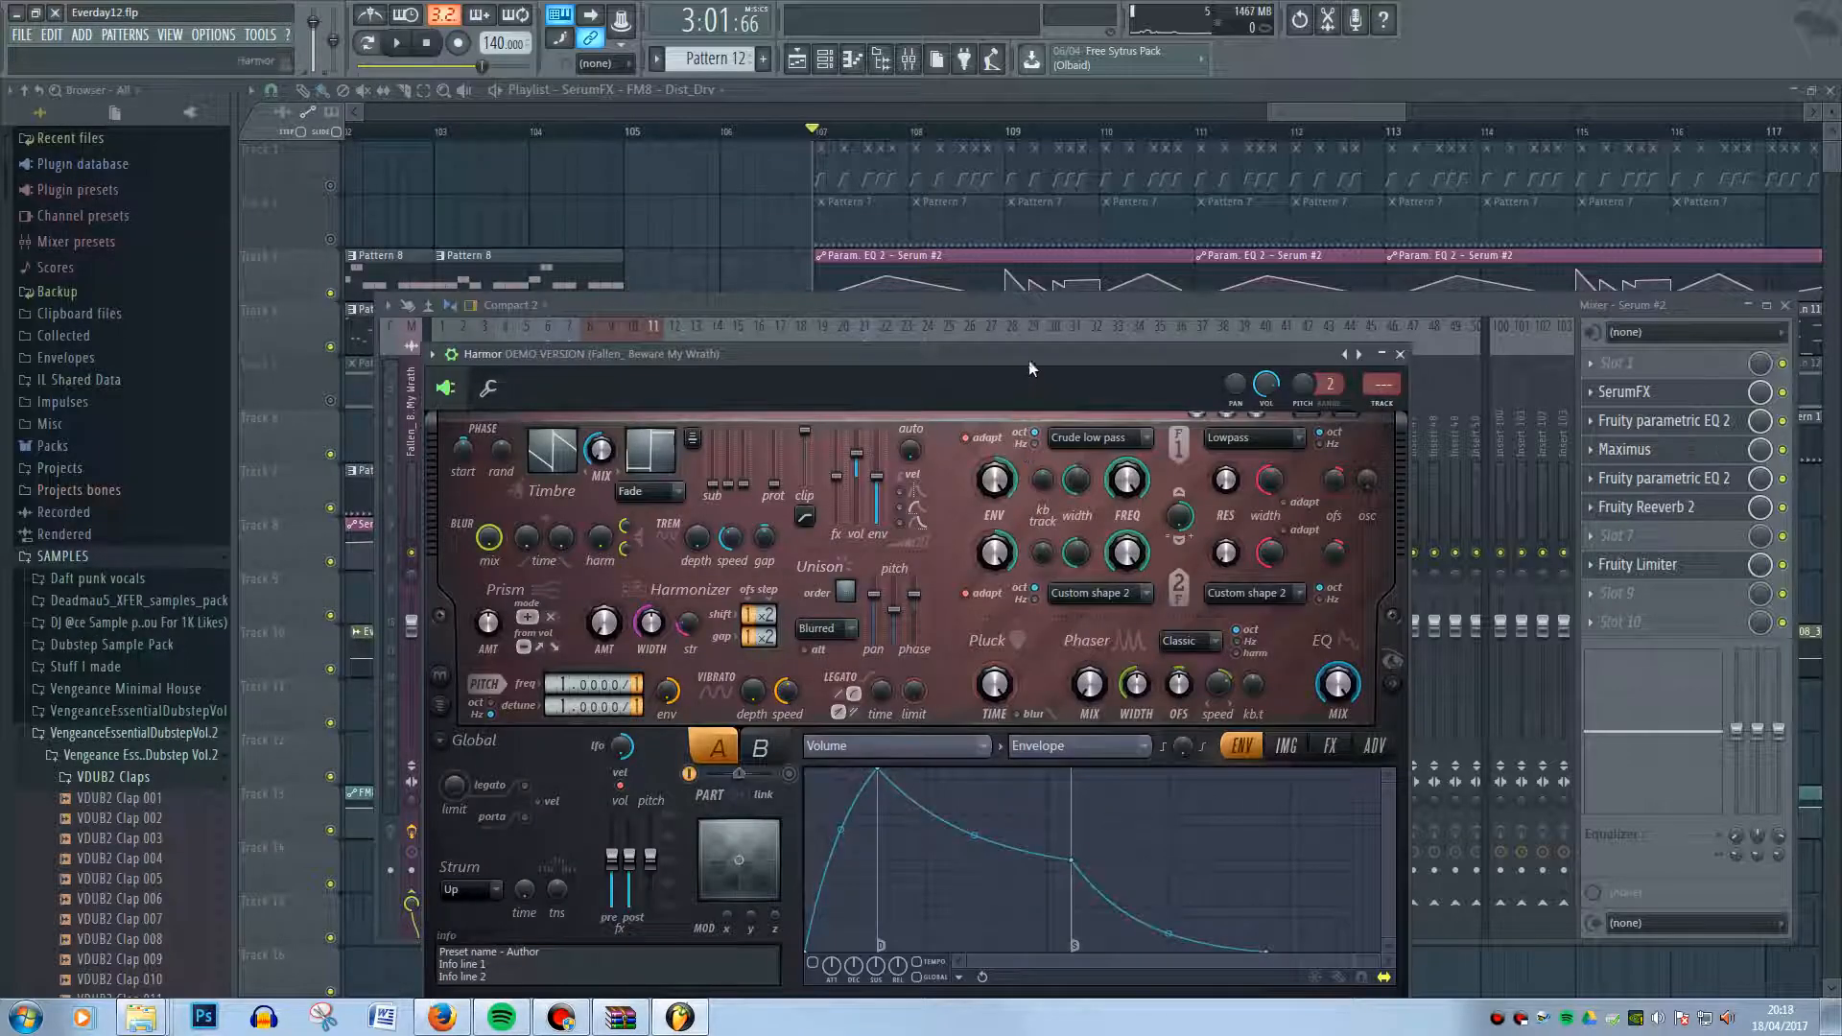
pyautogui.moveTo(1028, 361); pyautogui.dragTo(1094, 221)
pyautogui.click(810, 906)
pyautogui.click(975, 912)
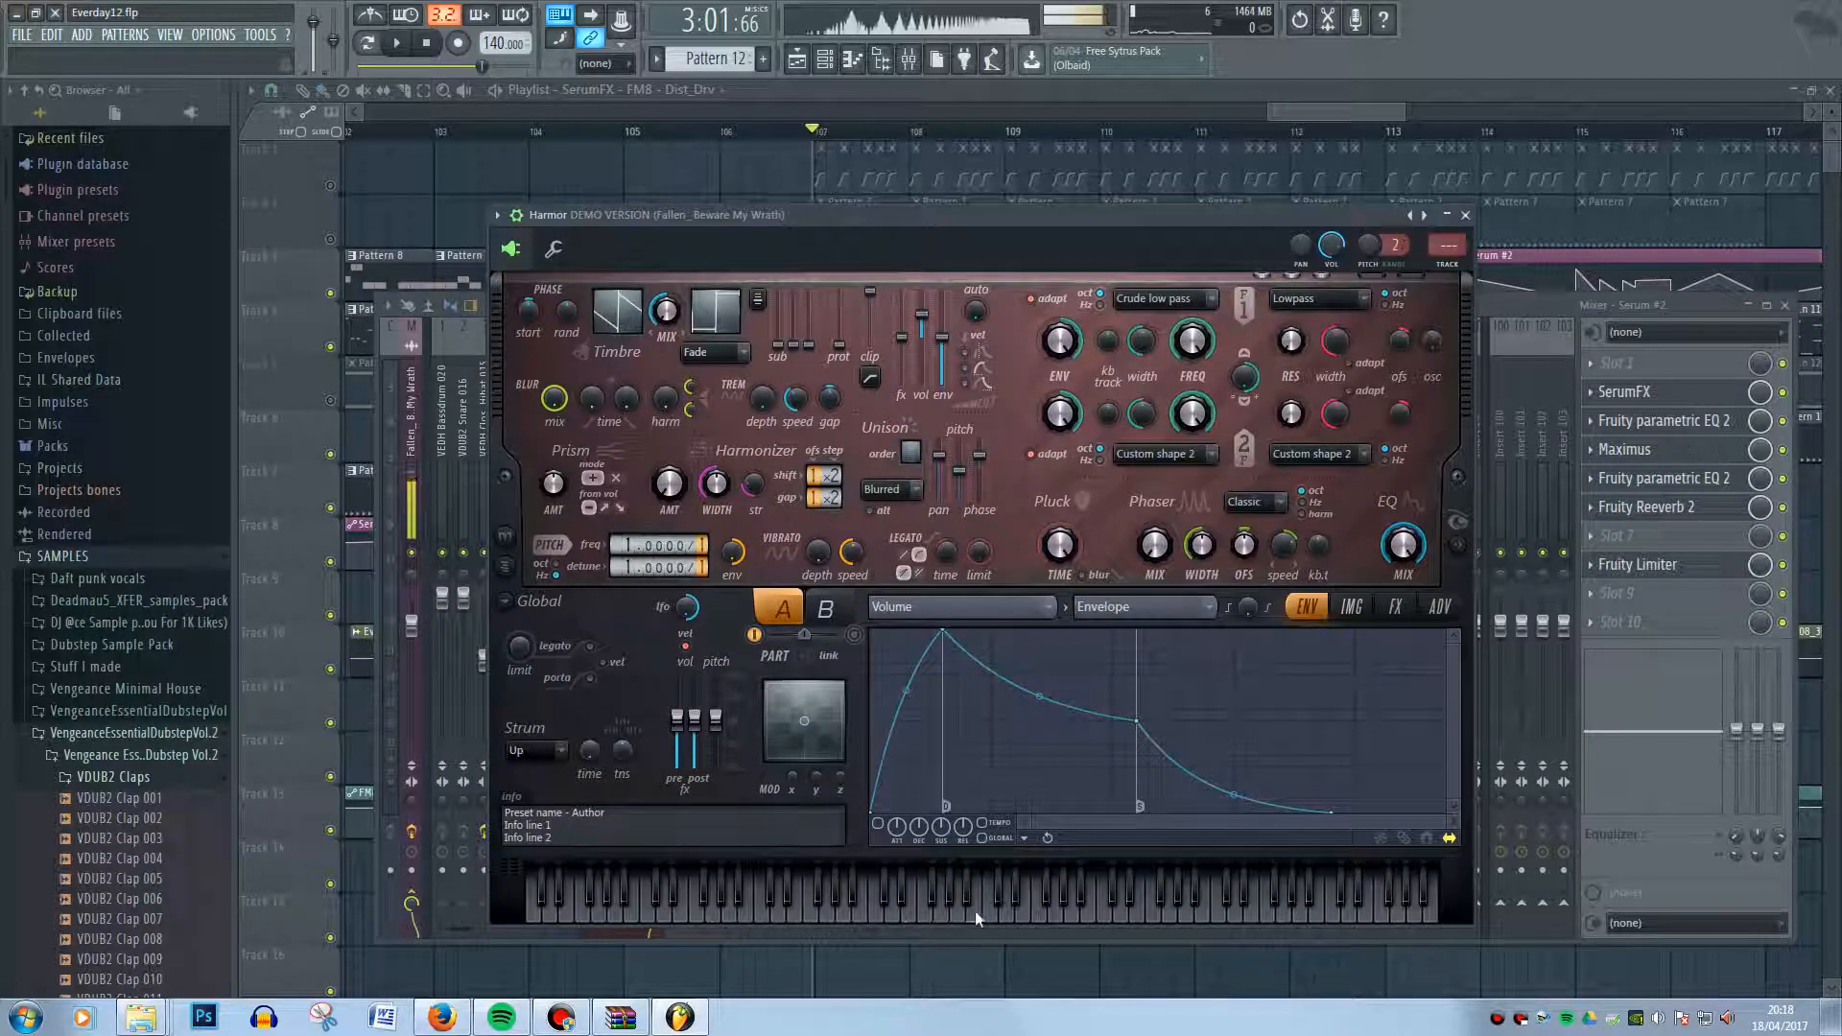
pyautogui.click(1467, 216)
pyautogui.click(1292, 107)
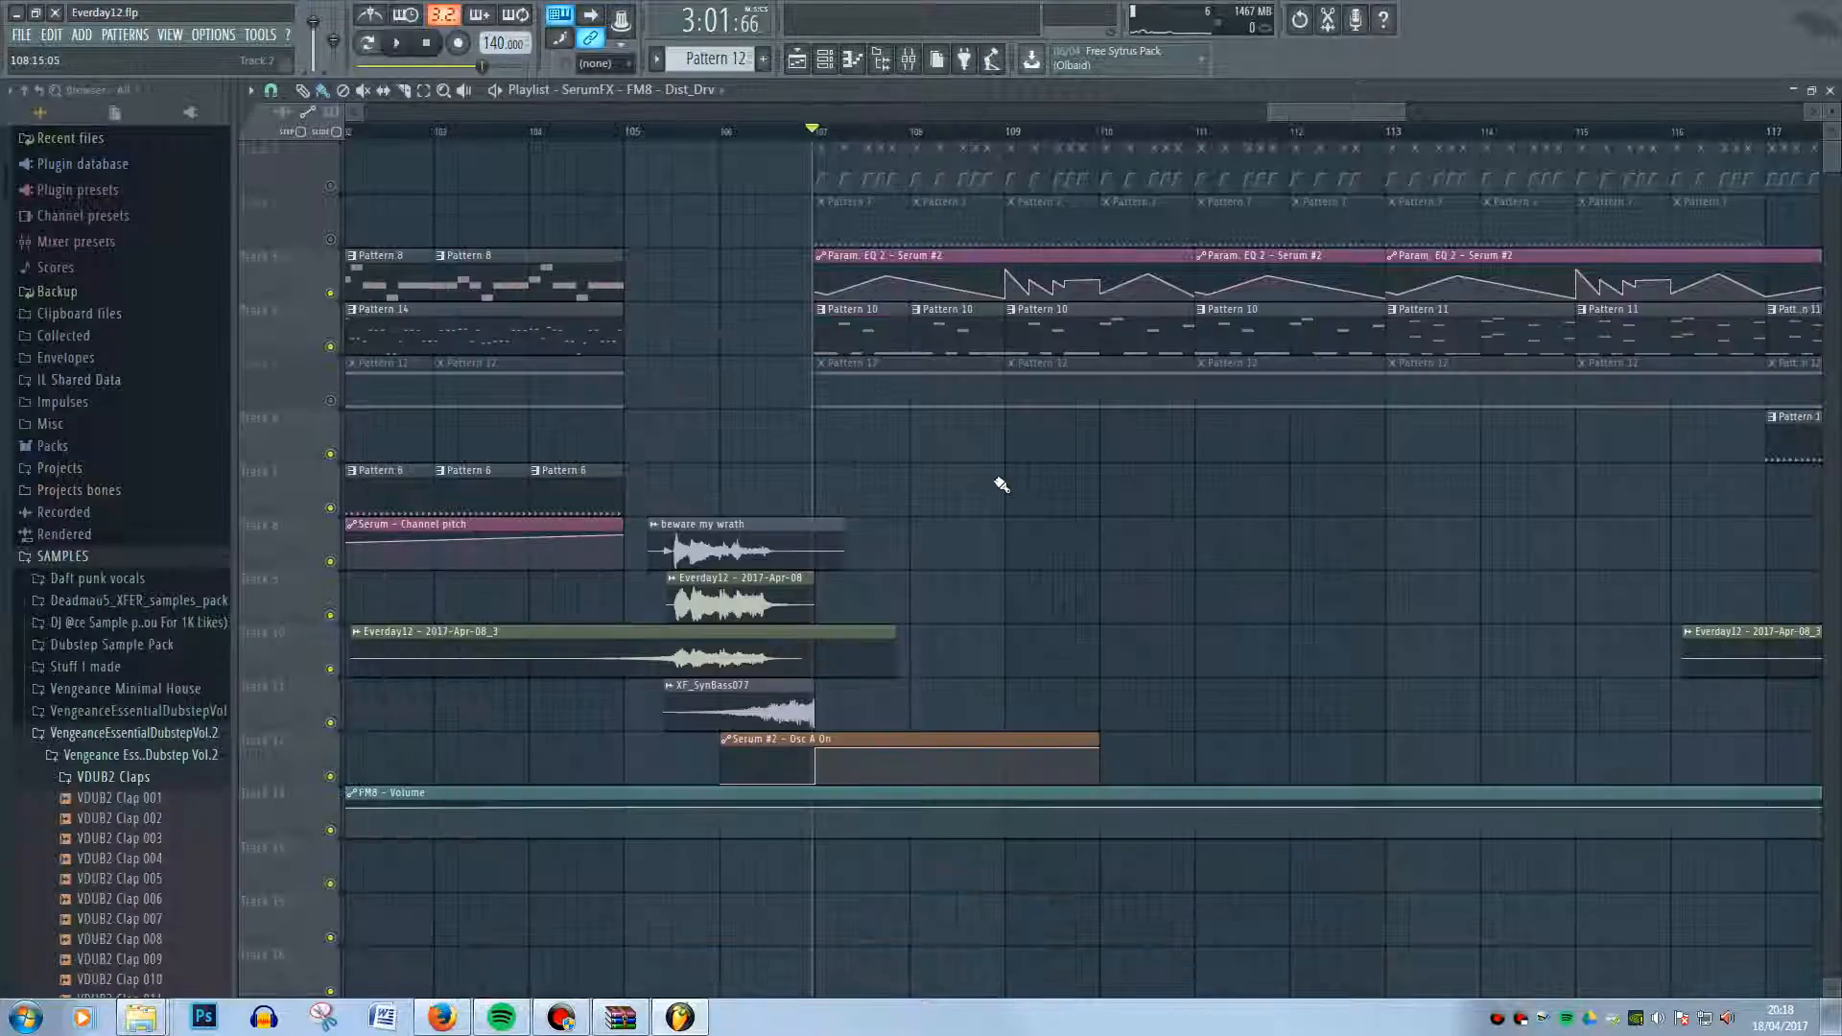
# - Look over the playlist arrangement around the drop at bar 107
pyautogui.scroll(-6, 1001, 485)
pyautogui.scroll(6, 969, 523)
pyautogui.scroll(-1, 1255, 461)
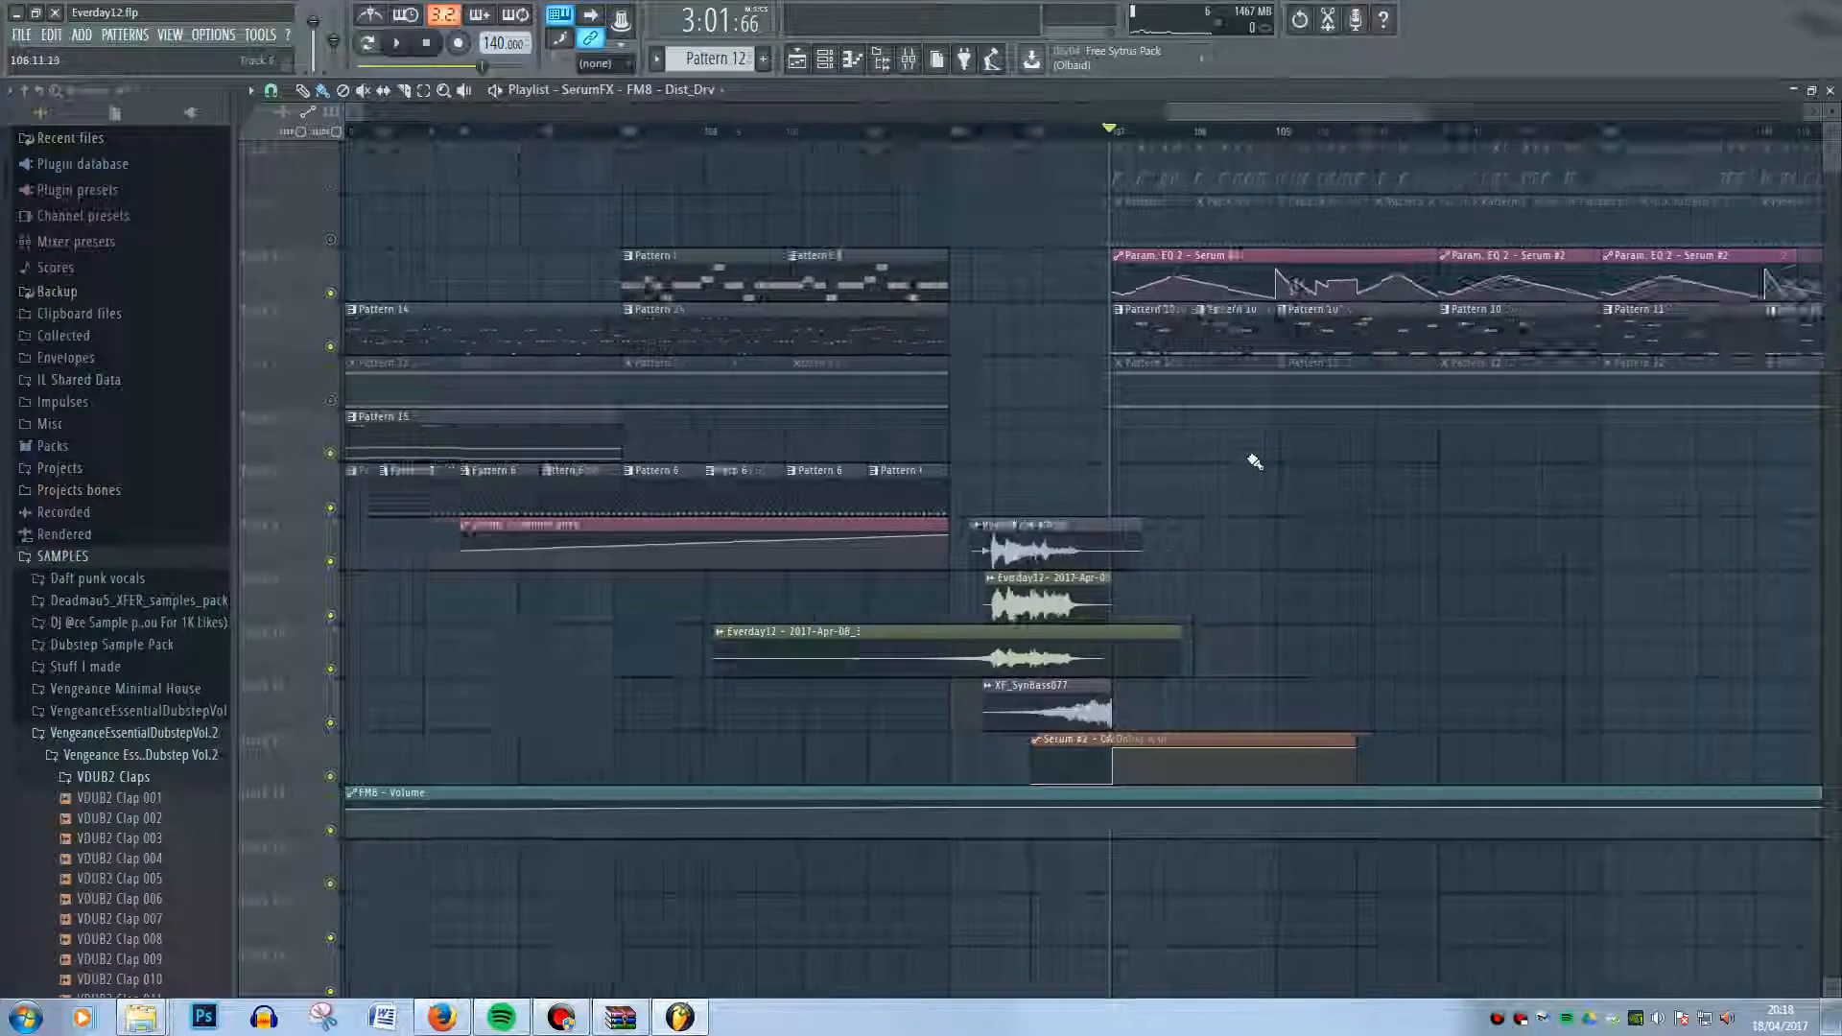
pyautogui.scroll(-3, 1255, 461)
pyautogui.moveTo(1338, 115); pyautogui.dragTo(1468, 119)
pyautogui.scroll(2, 753, 290)
pyautogui.scroll(1, 753, 289)
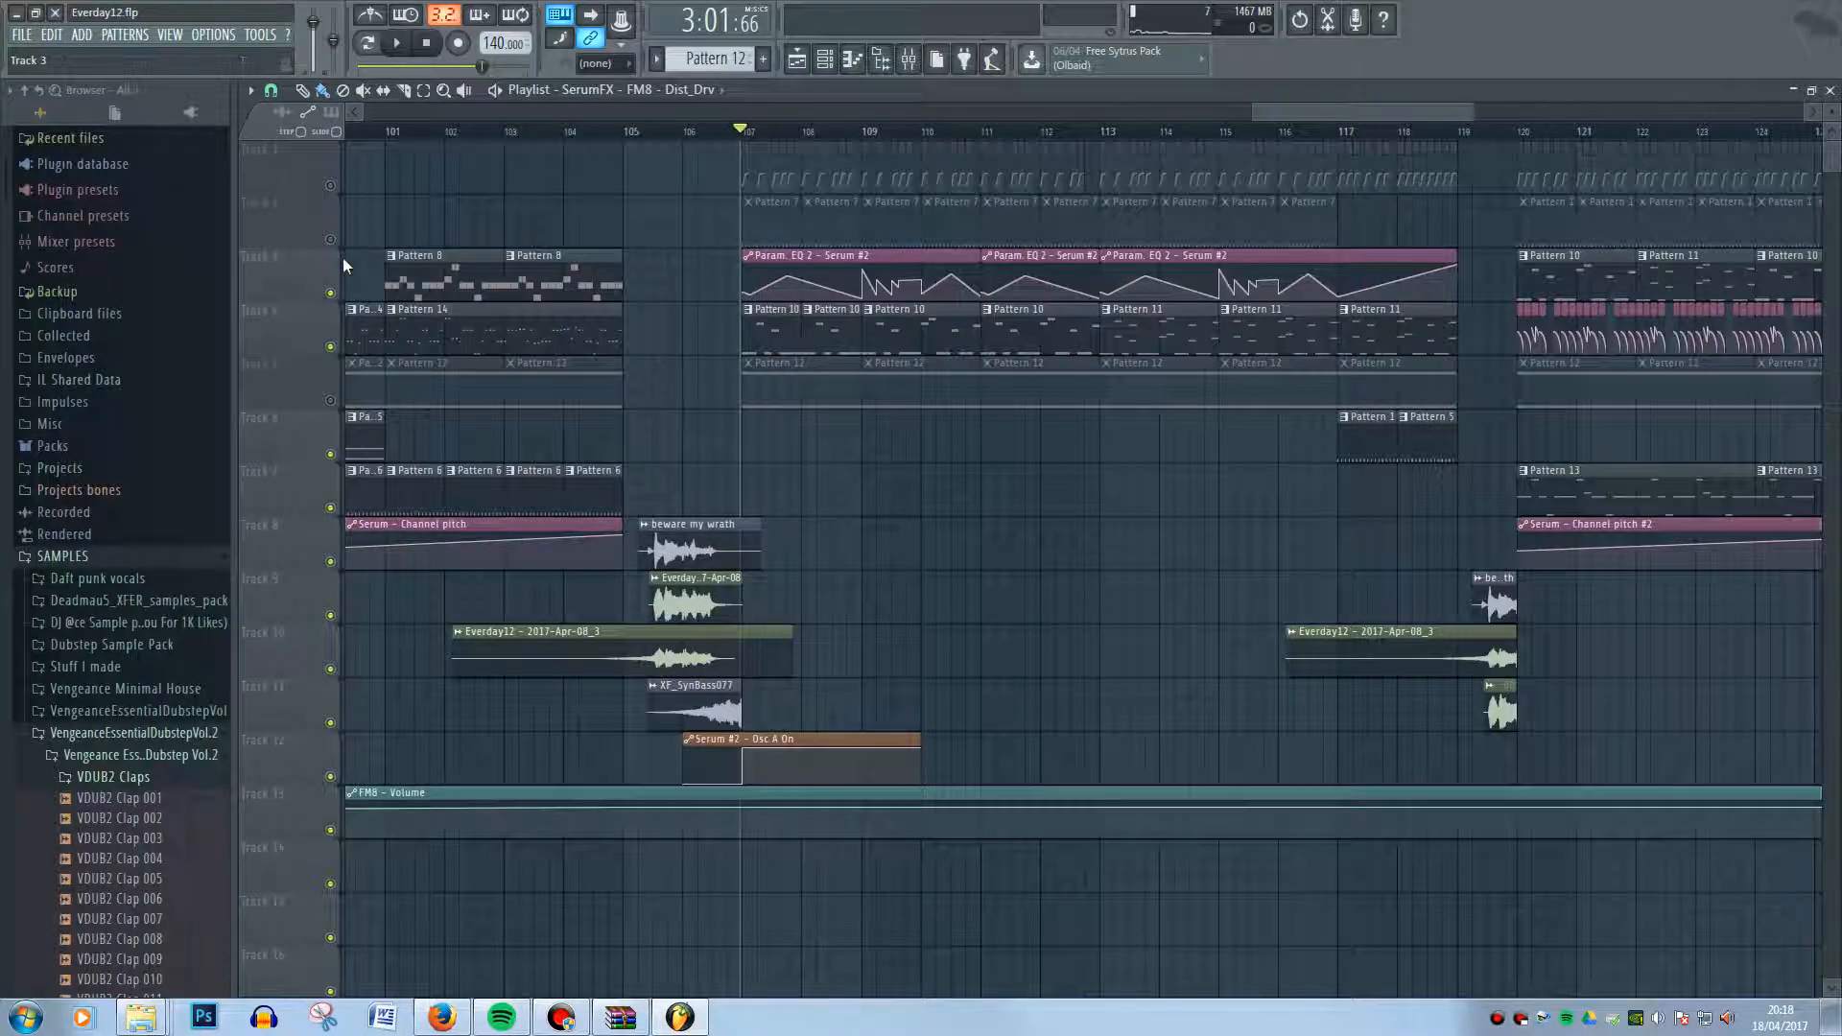
pyautogui.scroll(2, 744, 220)
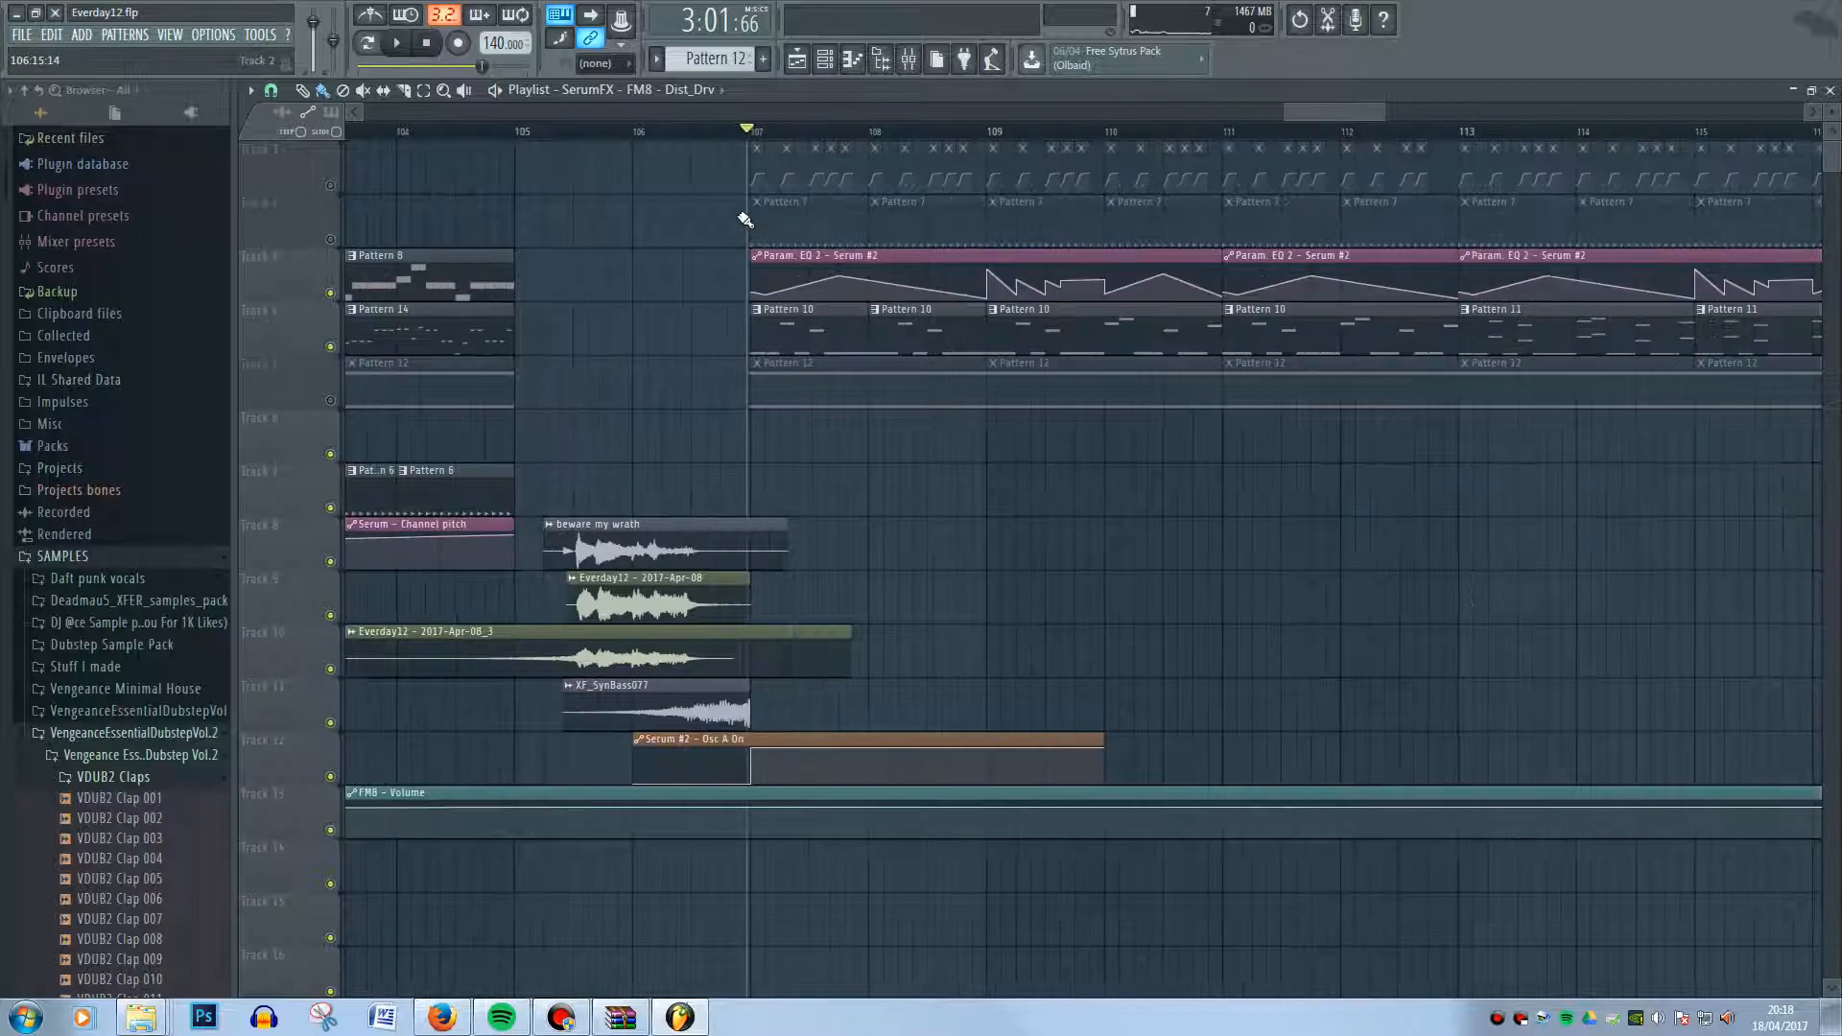
pyautogui.scroll(1, 744, 220)
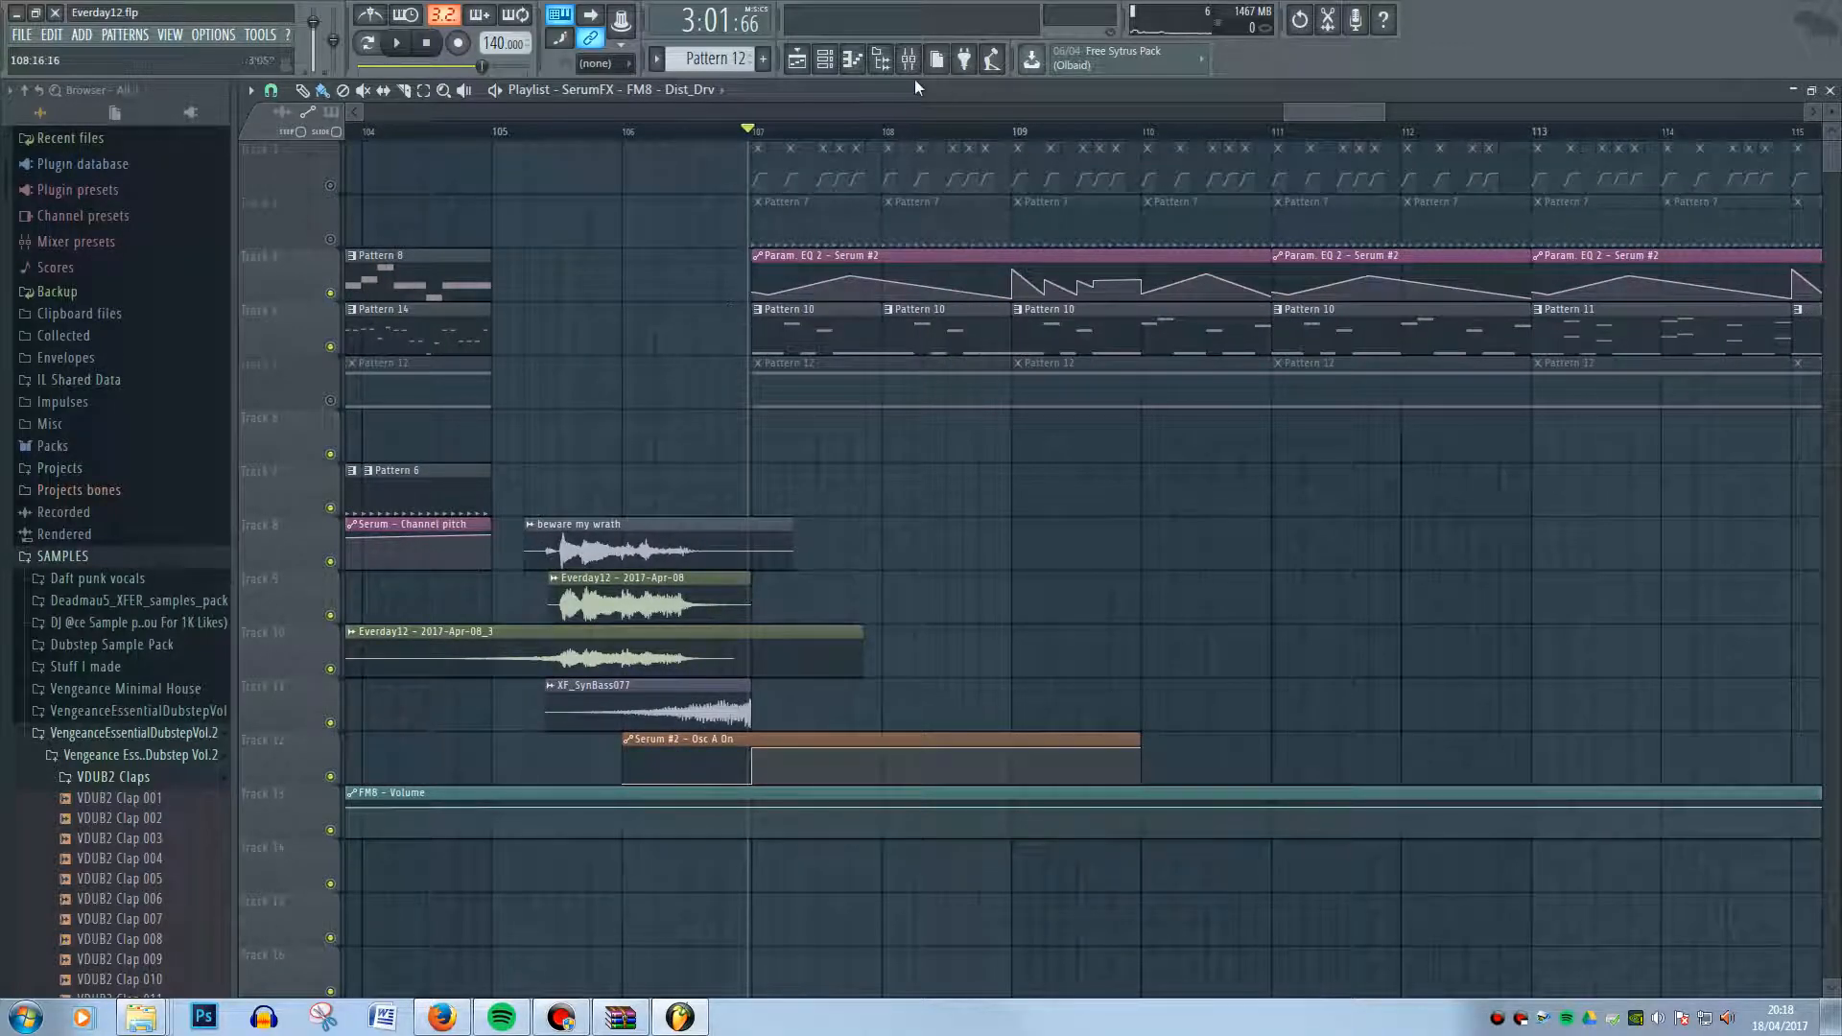
# - Open the Serum synth and bypass Fruity parametric EQ 2, Fruity Limiter, Fruity Reeverb 2 and SerumFX on the FM8 mixer insert
pyautogui.click(852, 59)
pyautogui.click(903, 504)
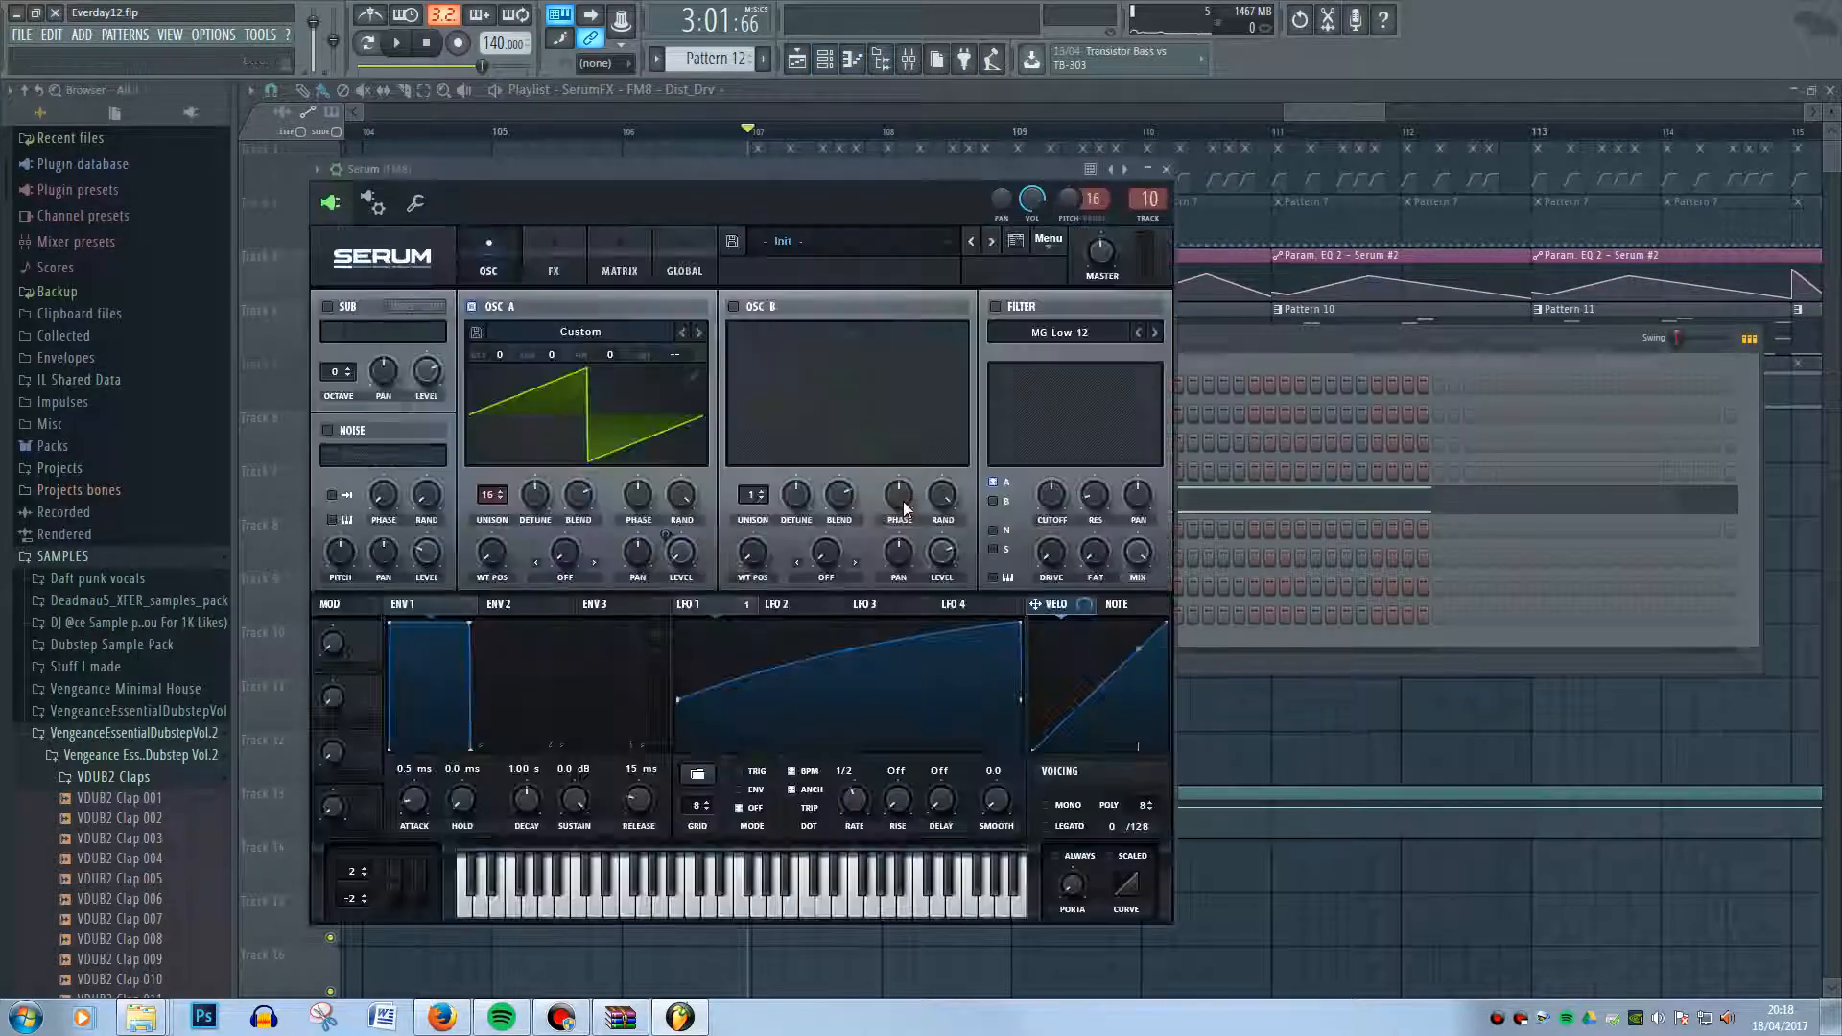
pyautogui.click(910, 65)
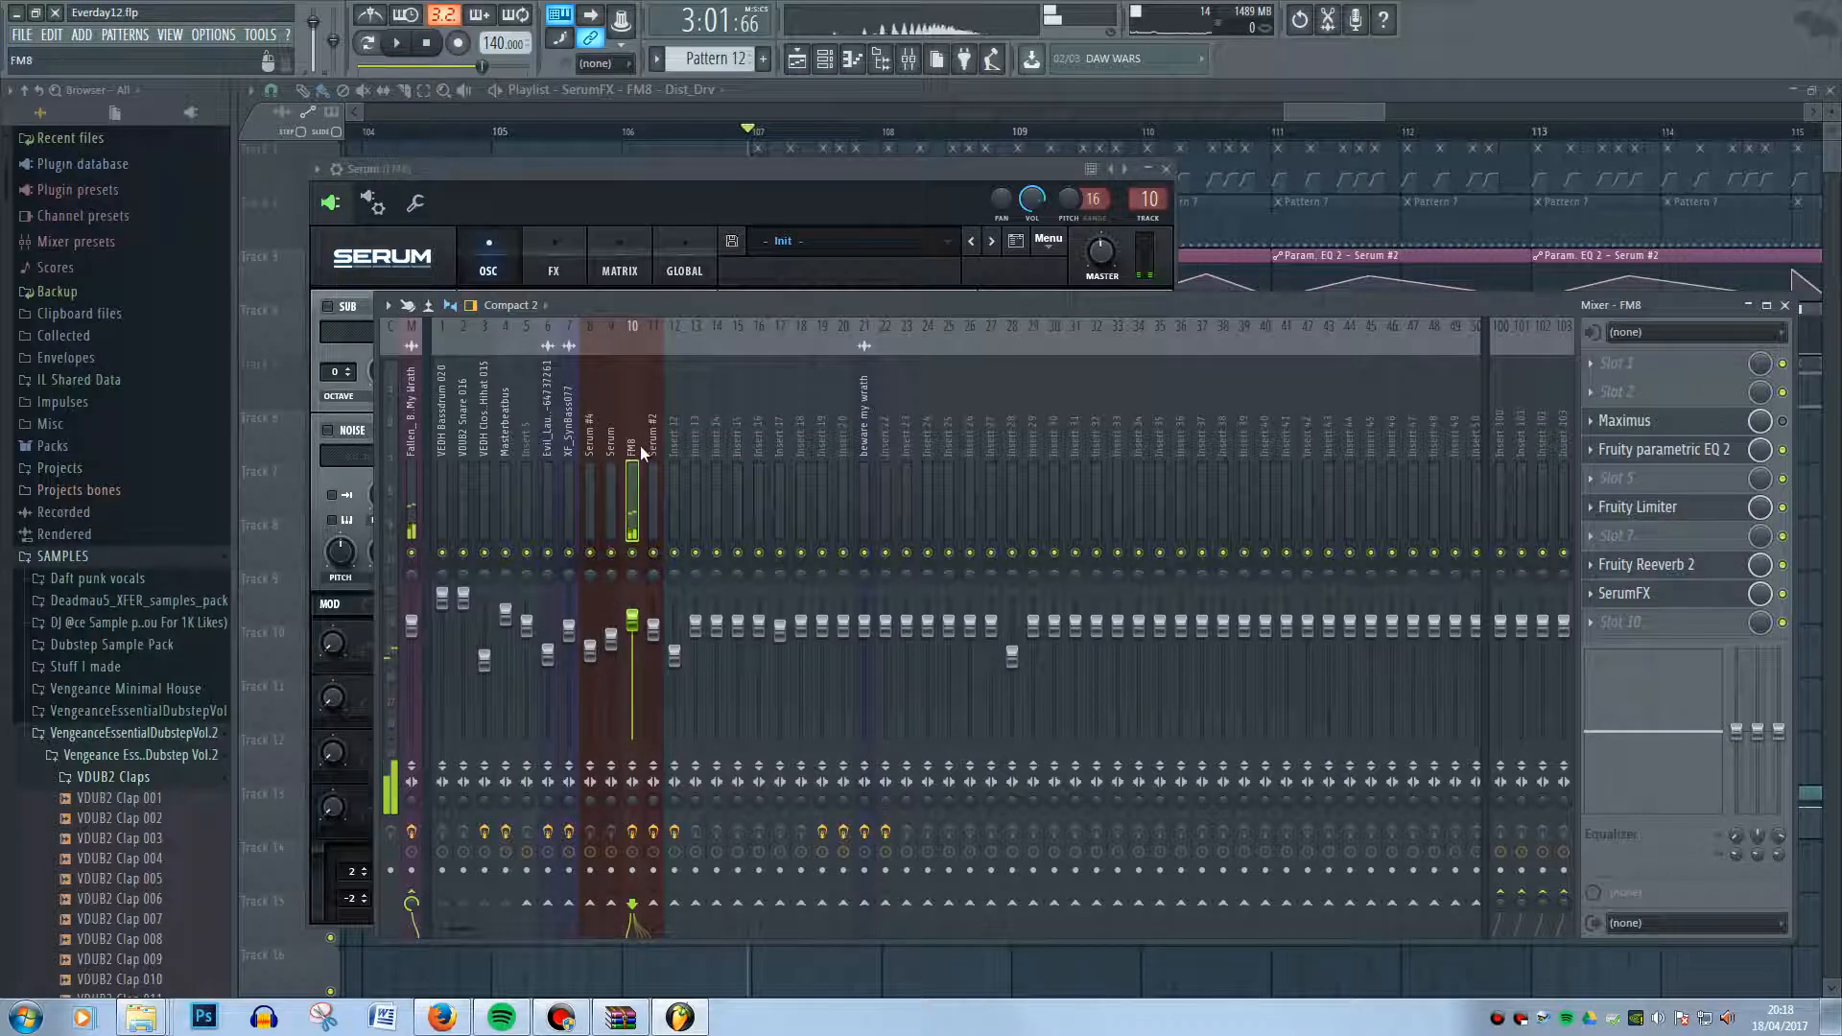
pyautogui.click(1782, 449)
pyautogui.click(1782, 506)
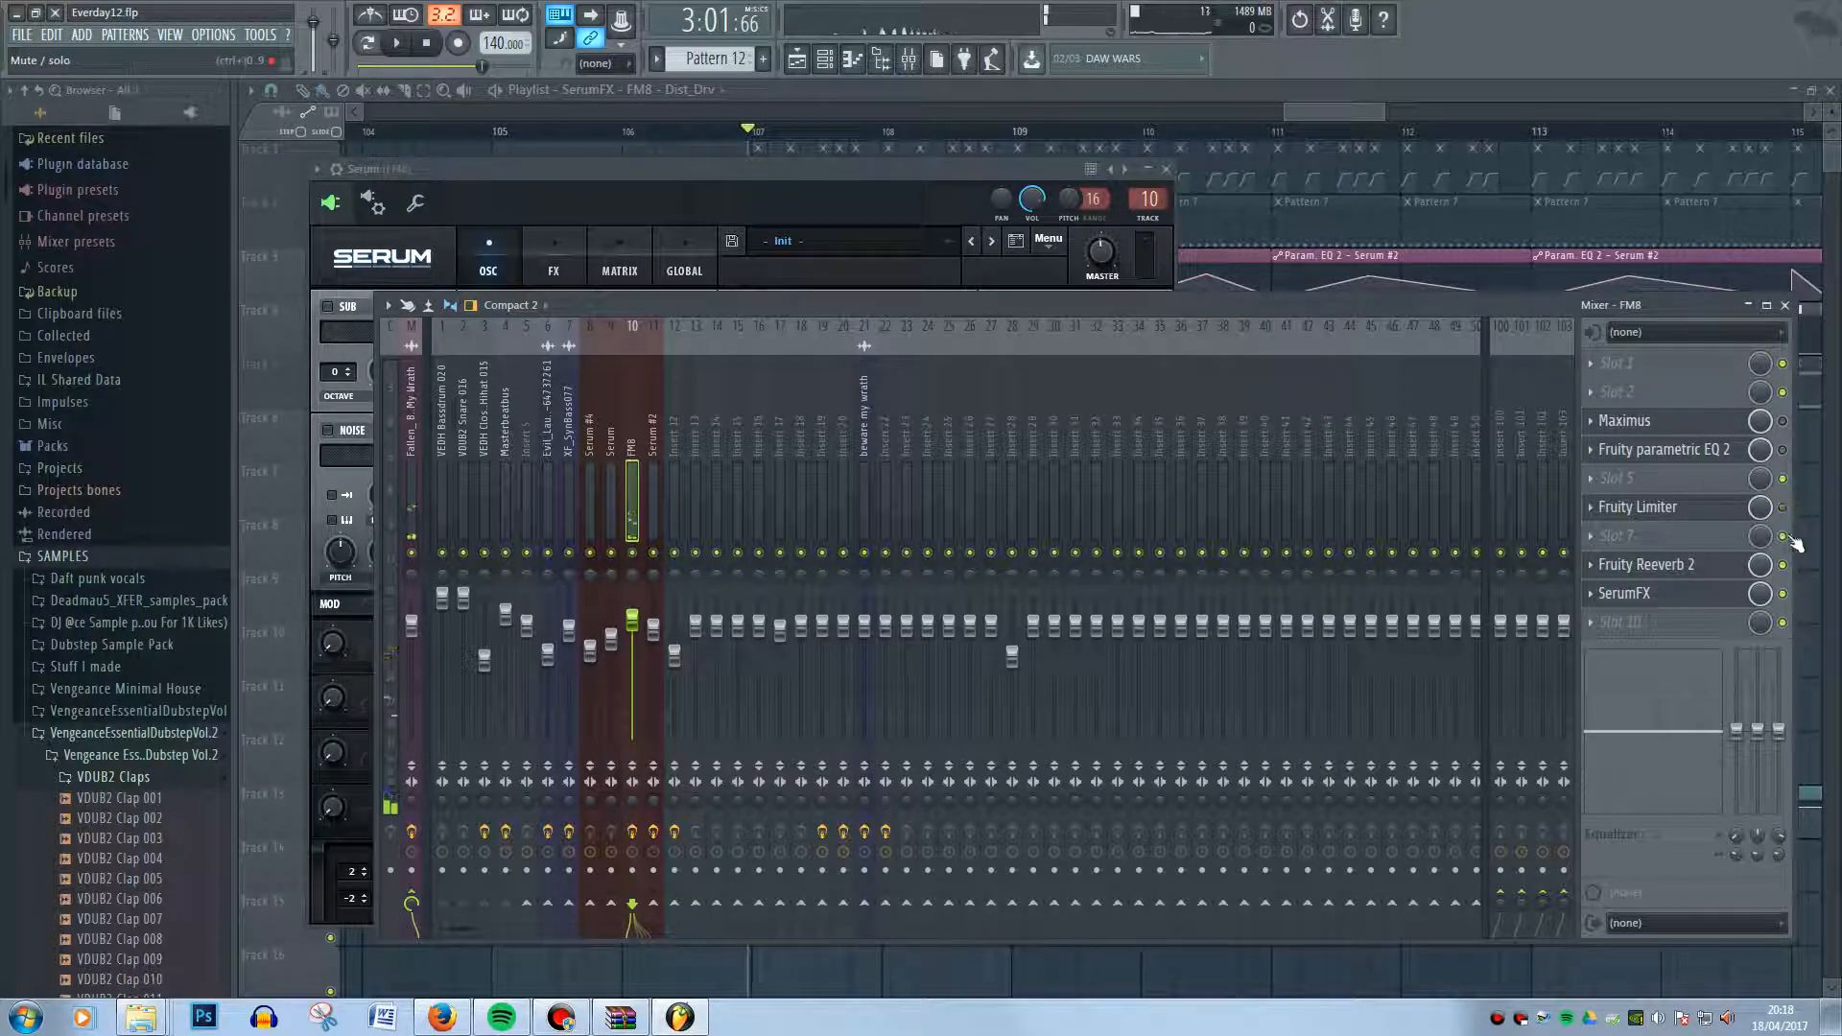
pyautogui.click(1782, 564)
pyautogui.click(1782, 593)
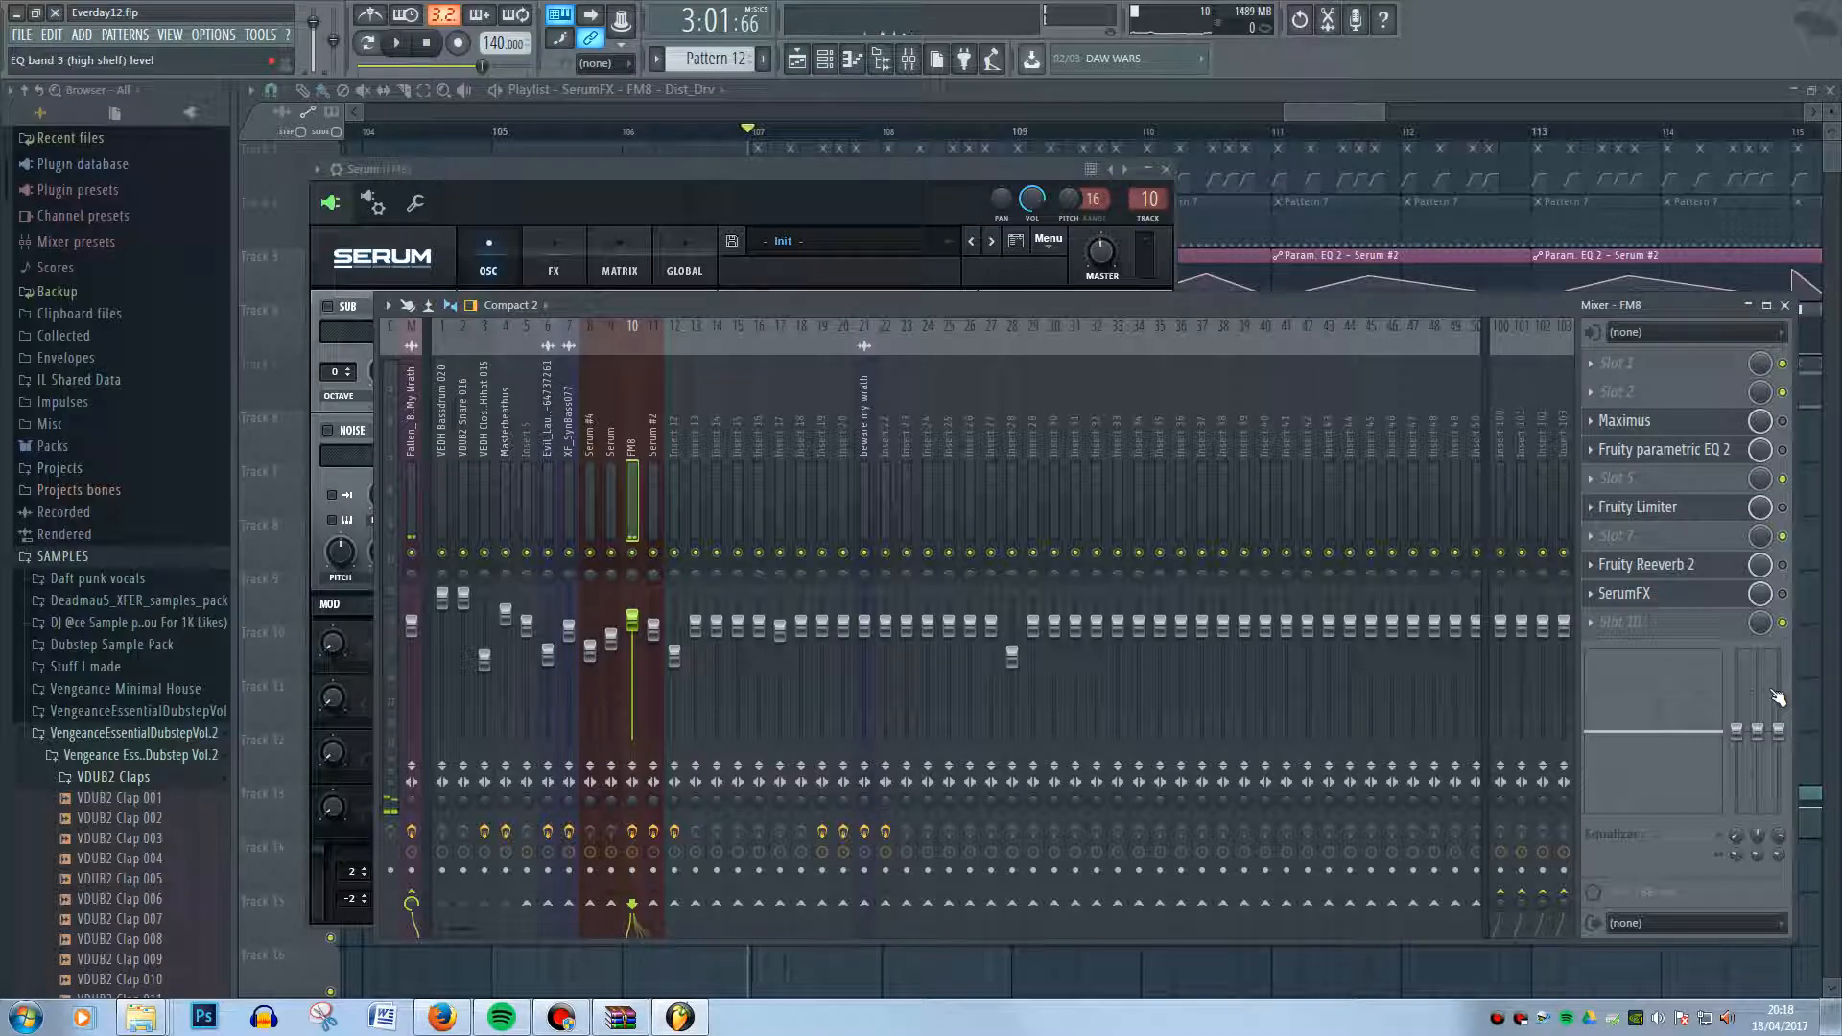
# - Show the FX page of the Serum synth routed to the FM8 insert to examine its effects
pyautogui.click(896, 171)
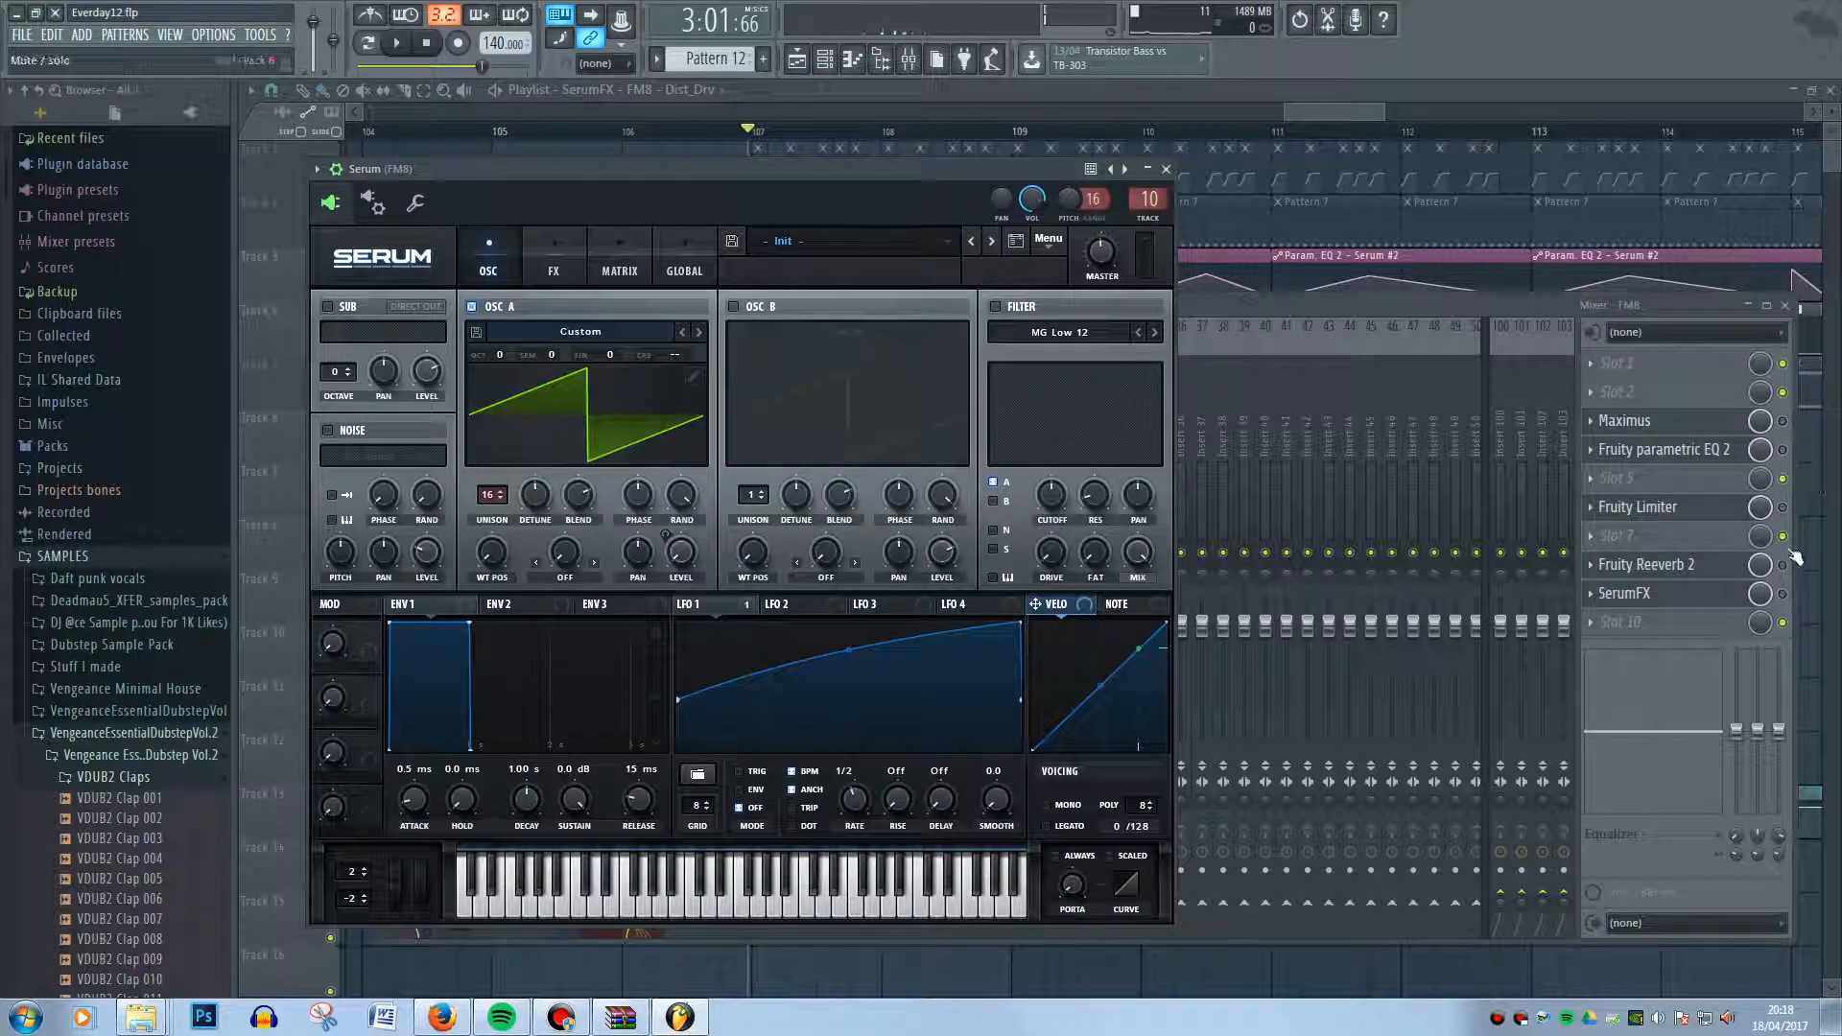
pyautogui.click(1445, 304)
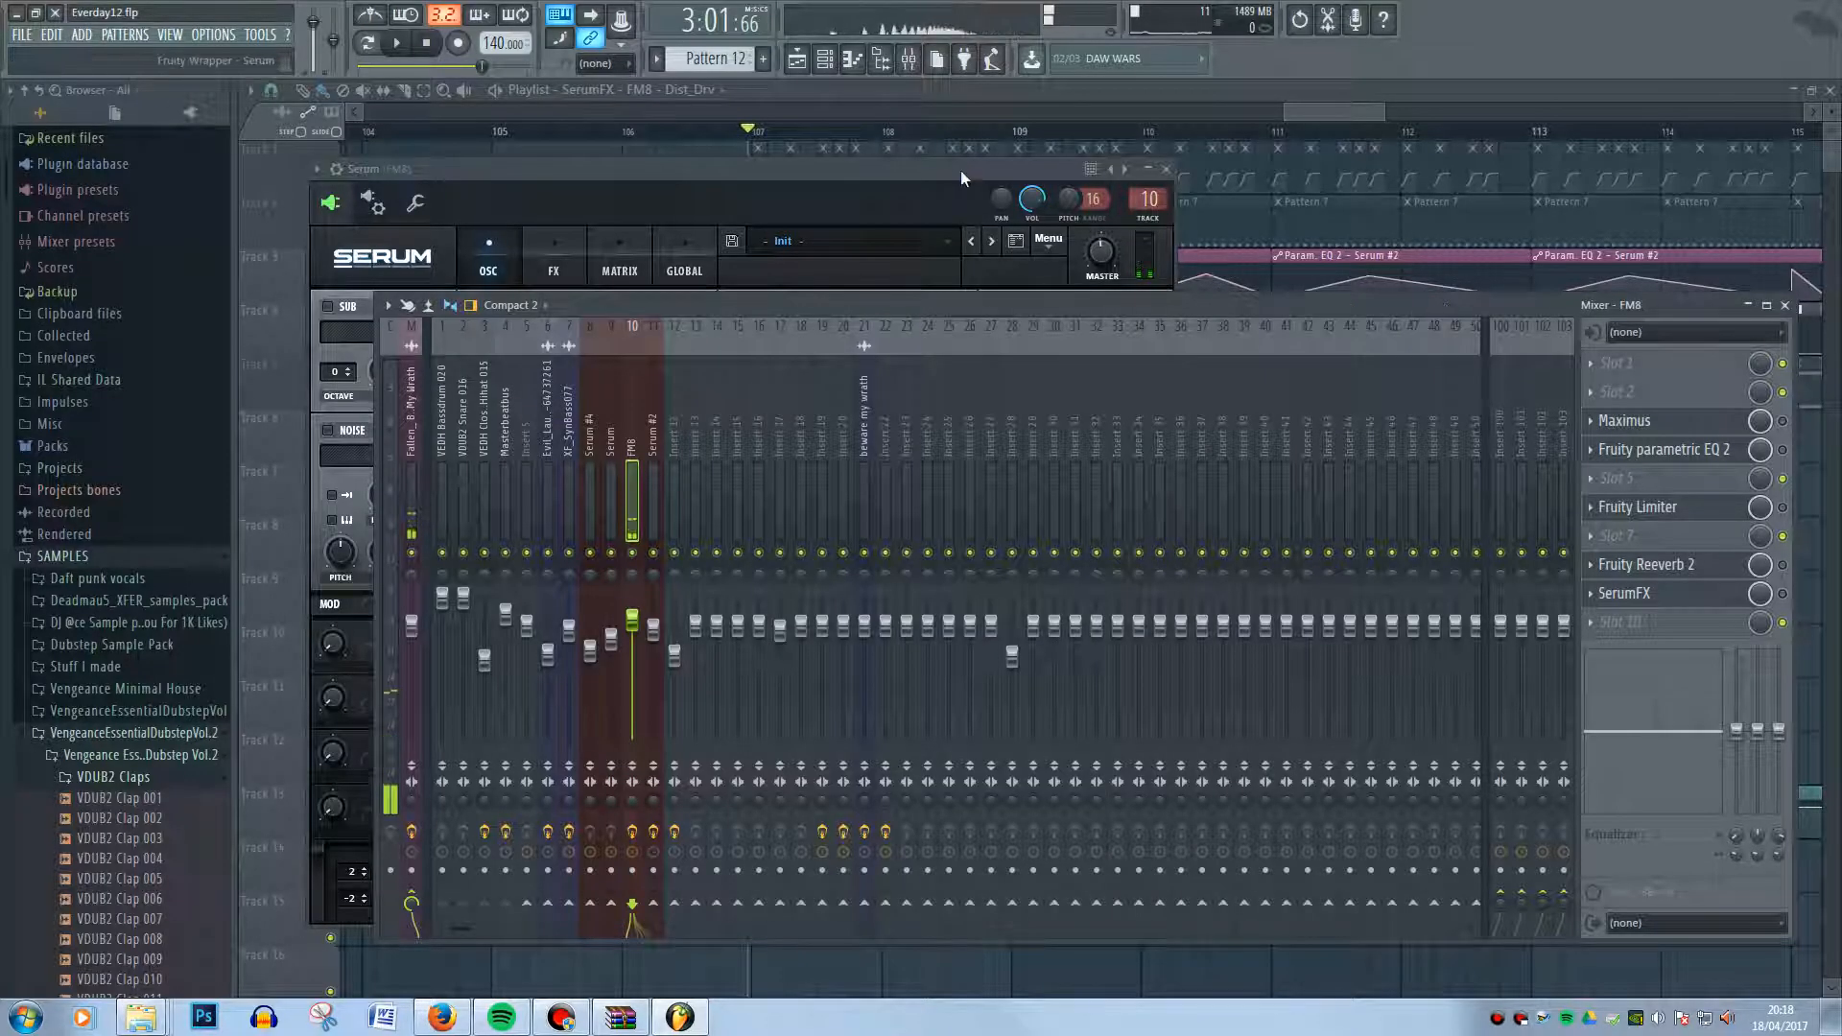
pyautogui.click(960, 170)
pyautogui.click(590, 248)
pyautogui.click(568, 258)
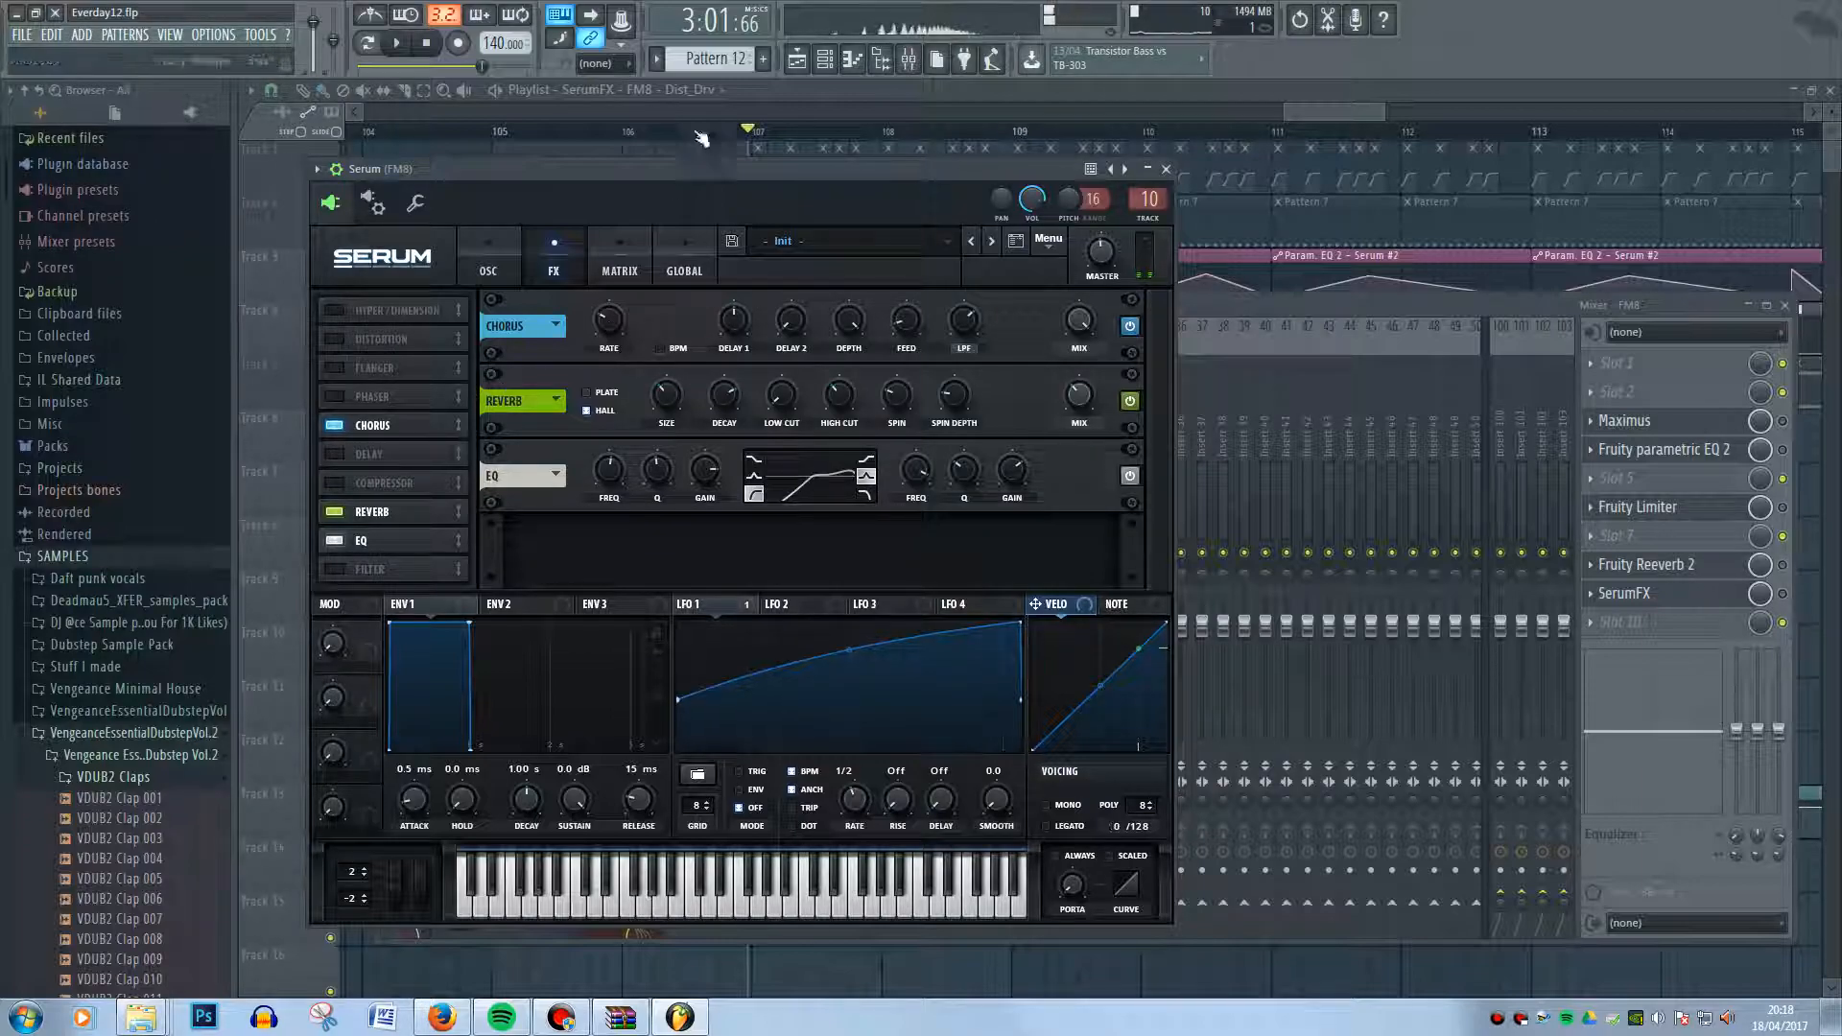
# - Enable Maximus, Fruity parametric EQ 2 and Fruity Limiter on the FM8 mixer insert, and return to the playlist
pyautogui.click(824, 58)
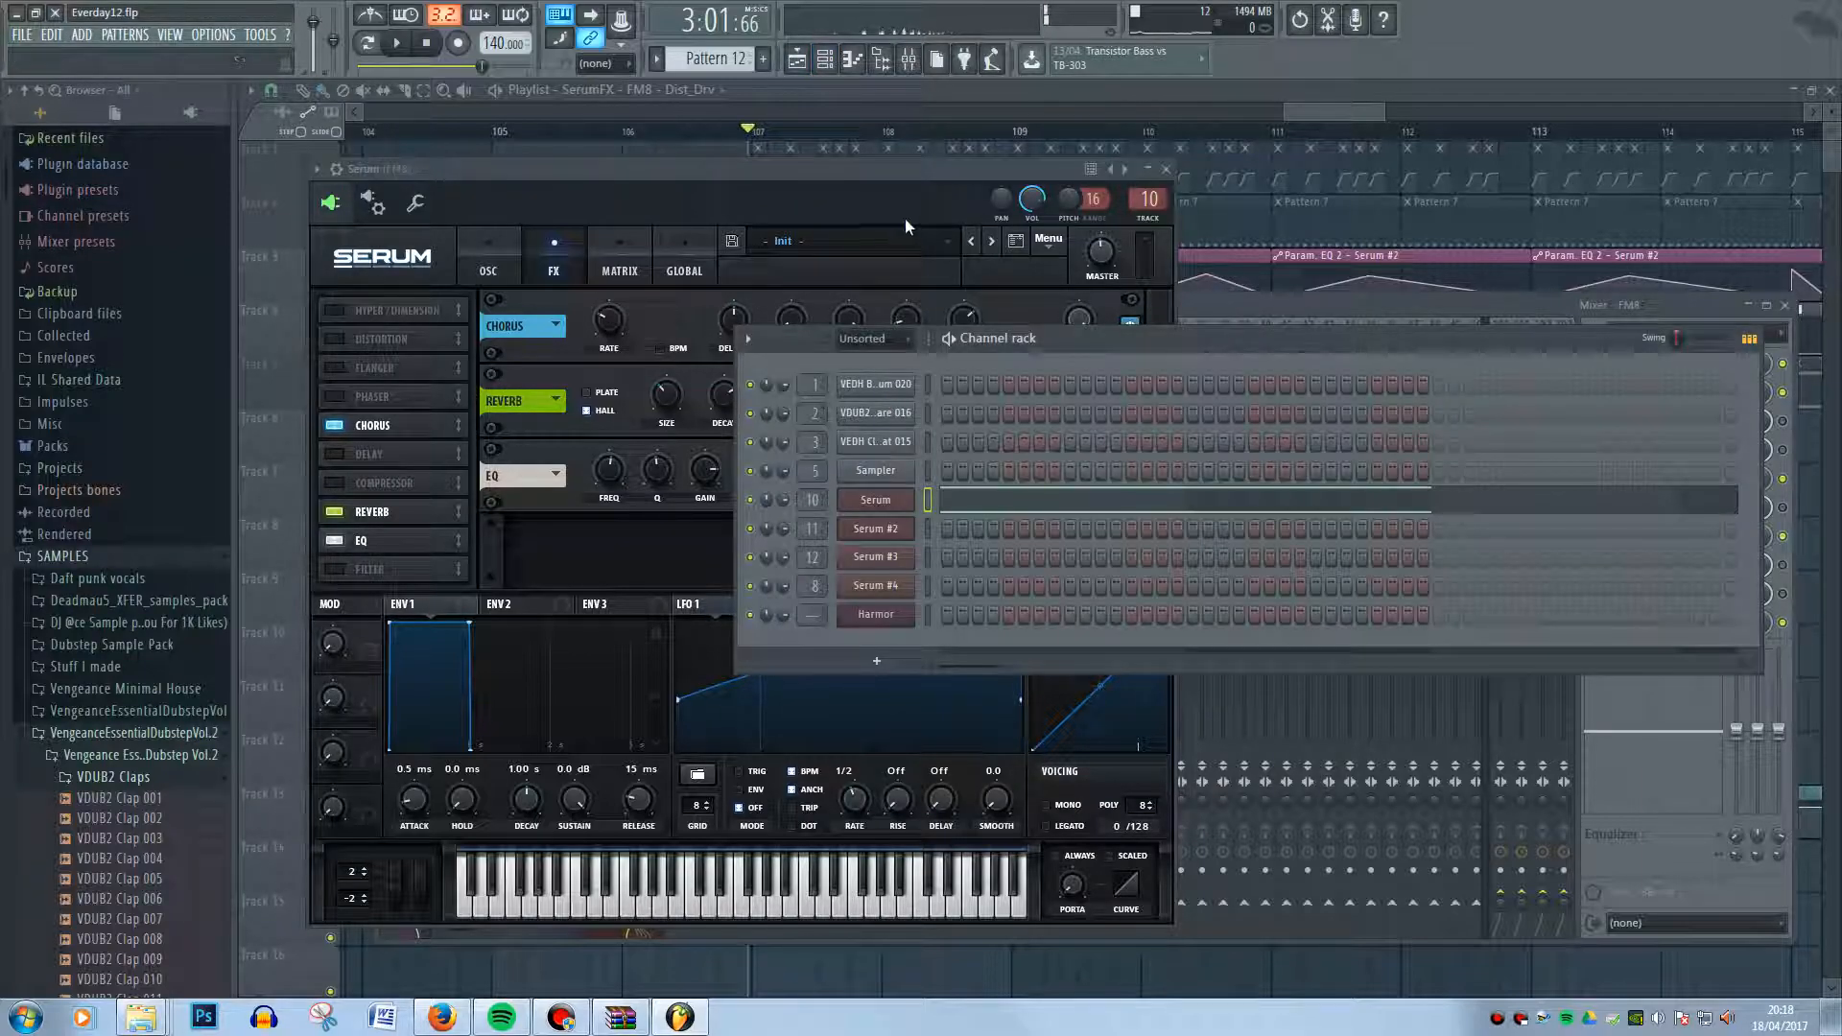
pyautogui.click(1489, 309)
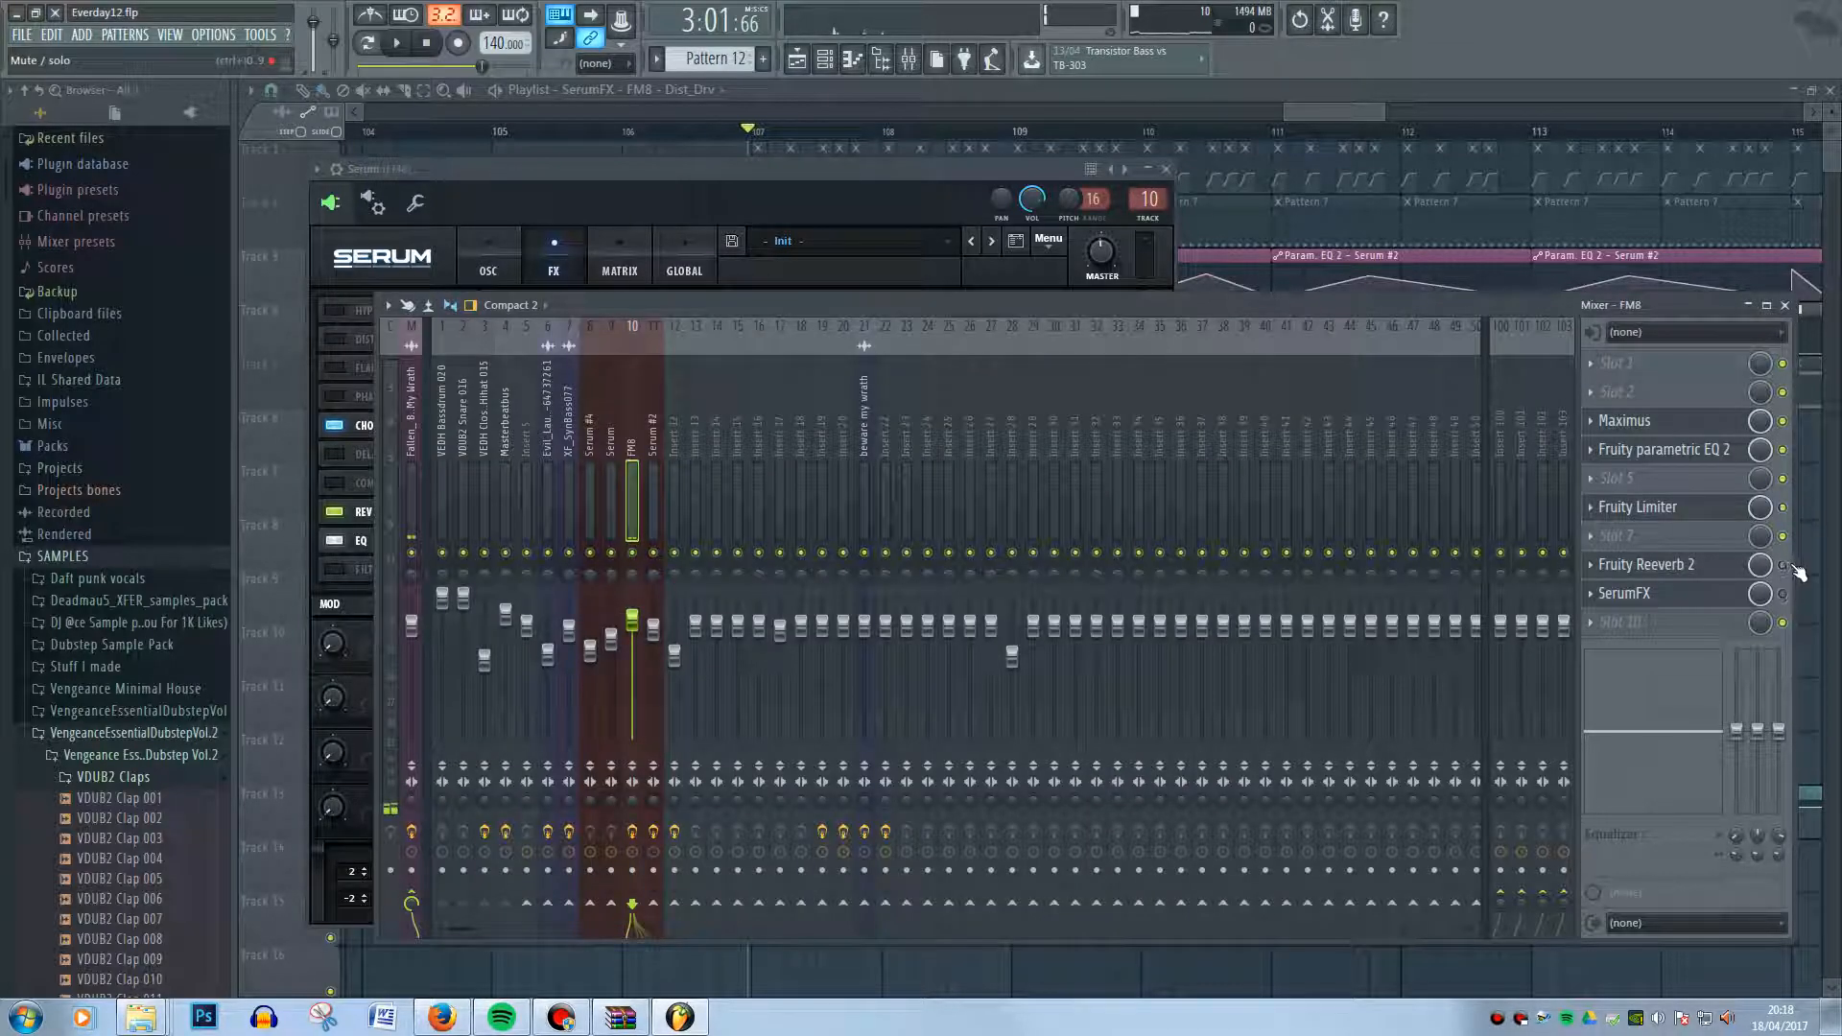
pyautogui.click(1120, 86)
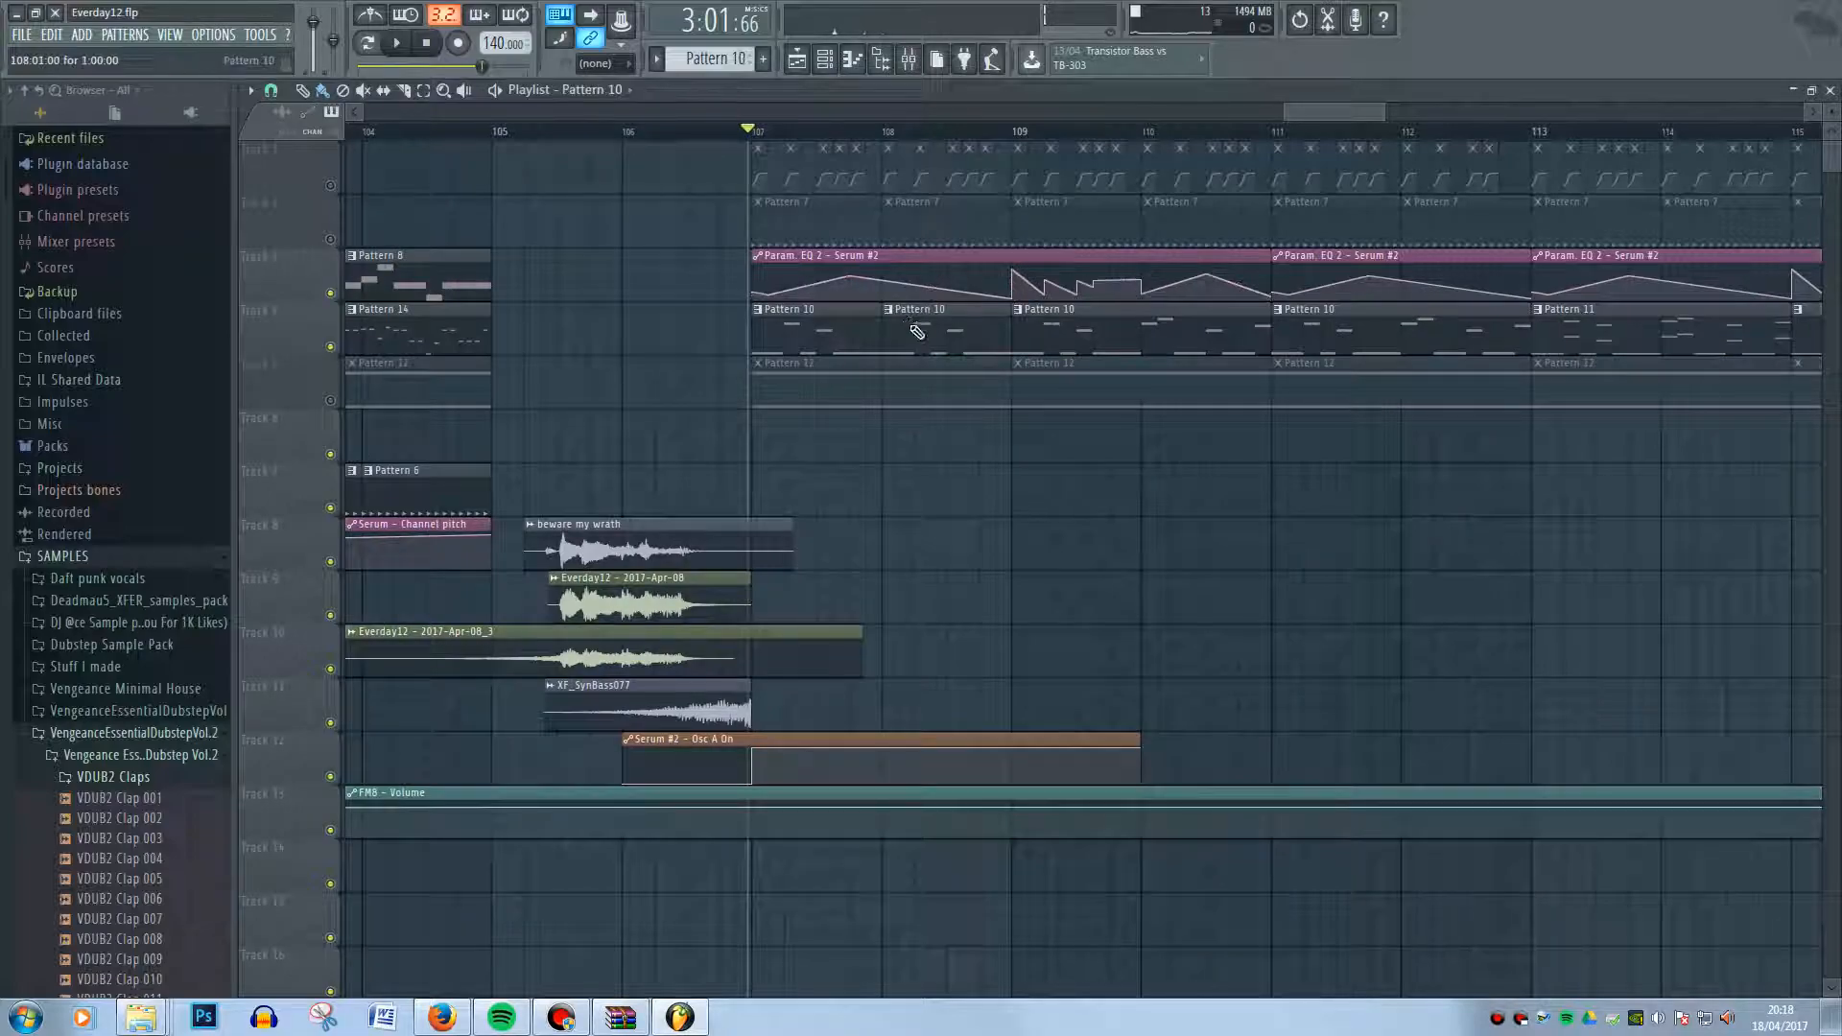
# - Open the Pattern 10 clip at bar 108 in the piano roll and bring up the Serum #2 synth
pyautogui.doubleClick(915, 320)
pyautogui.press('F6')
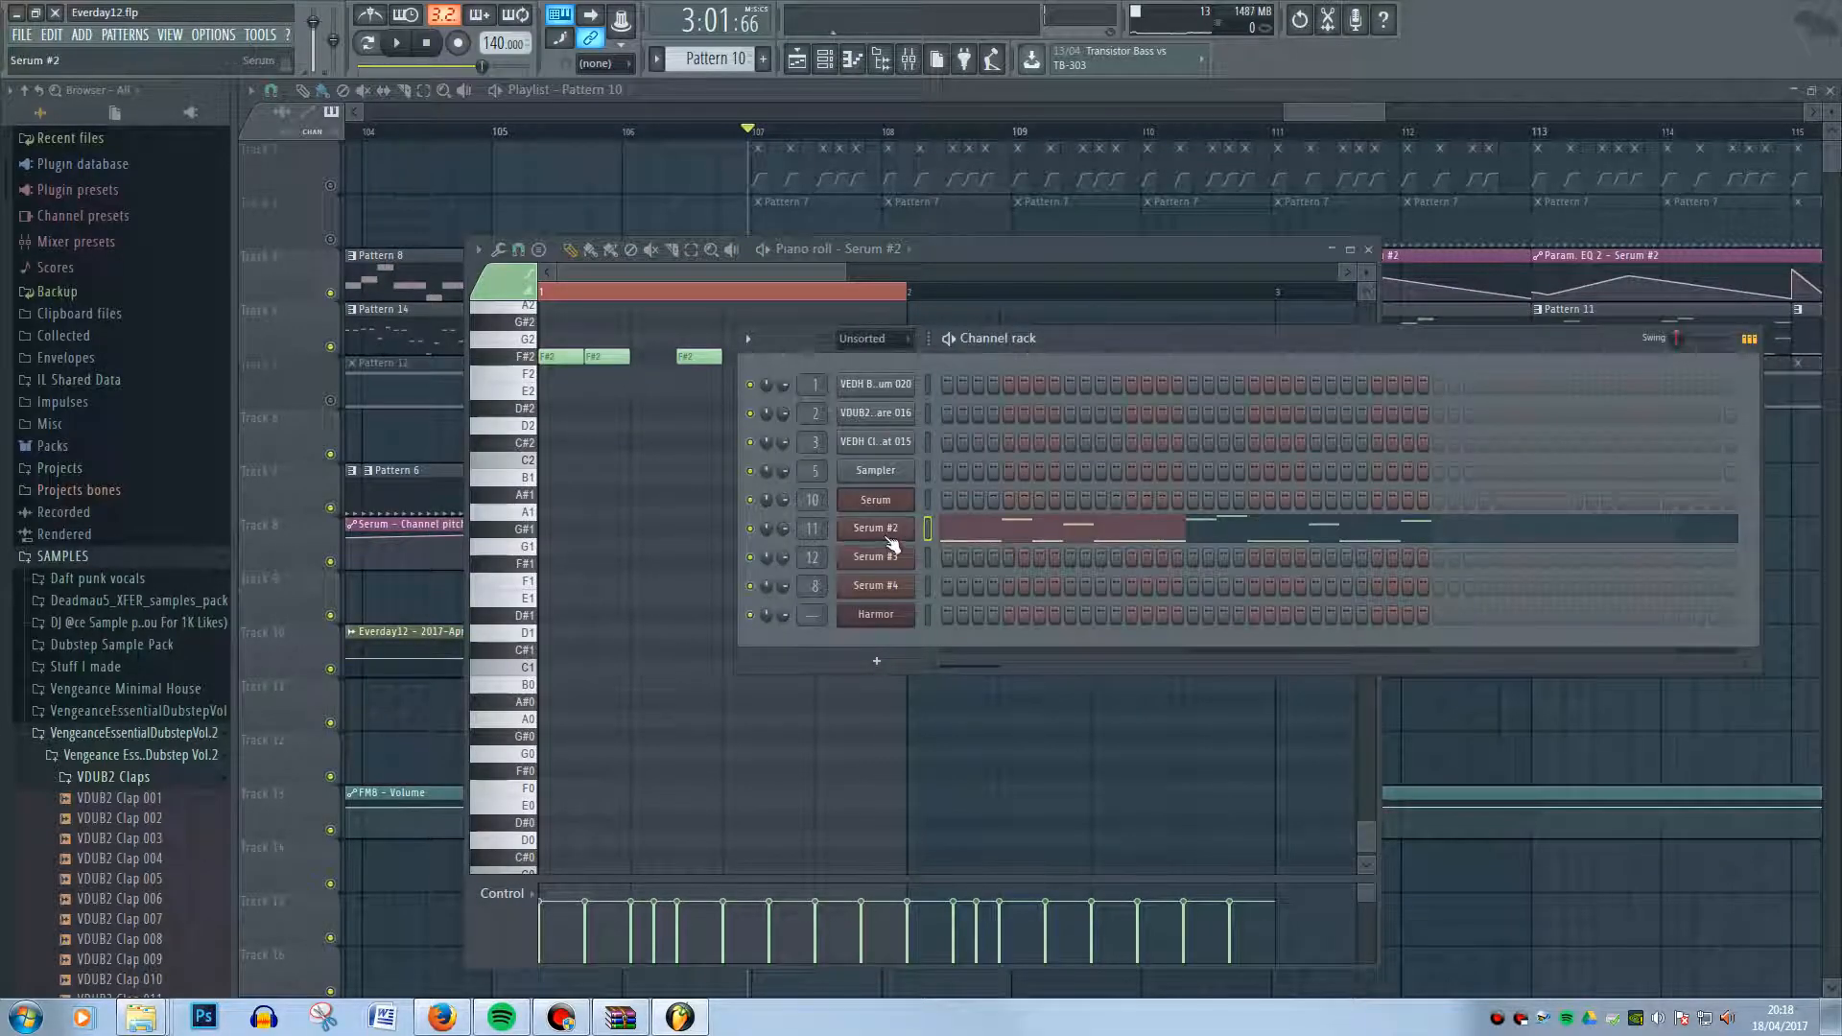
pyautogui.click(884, 536)
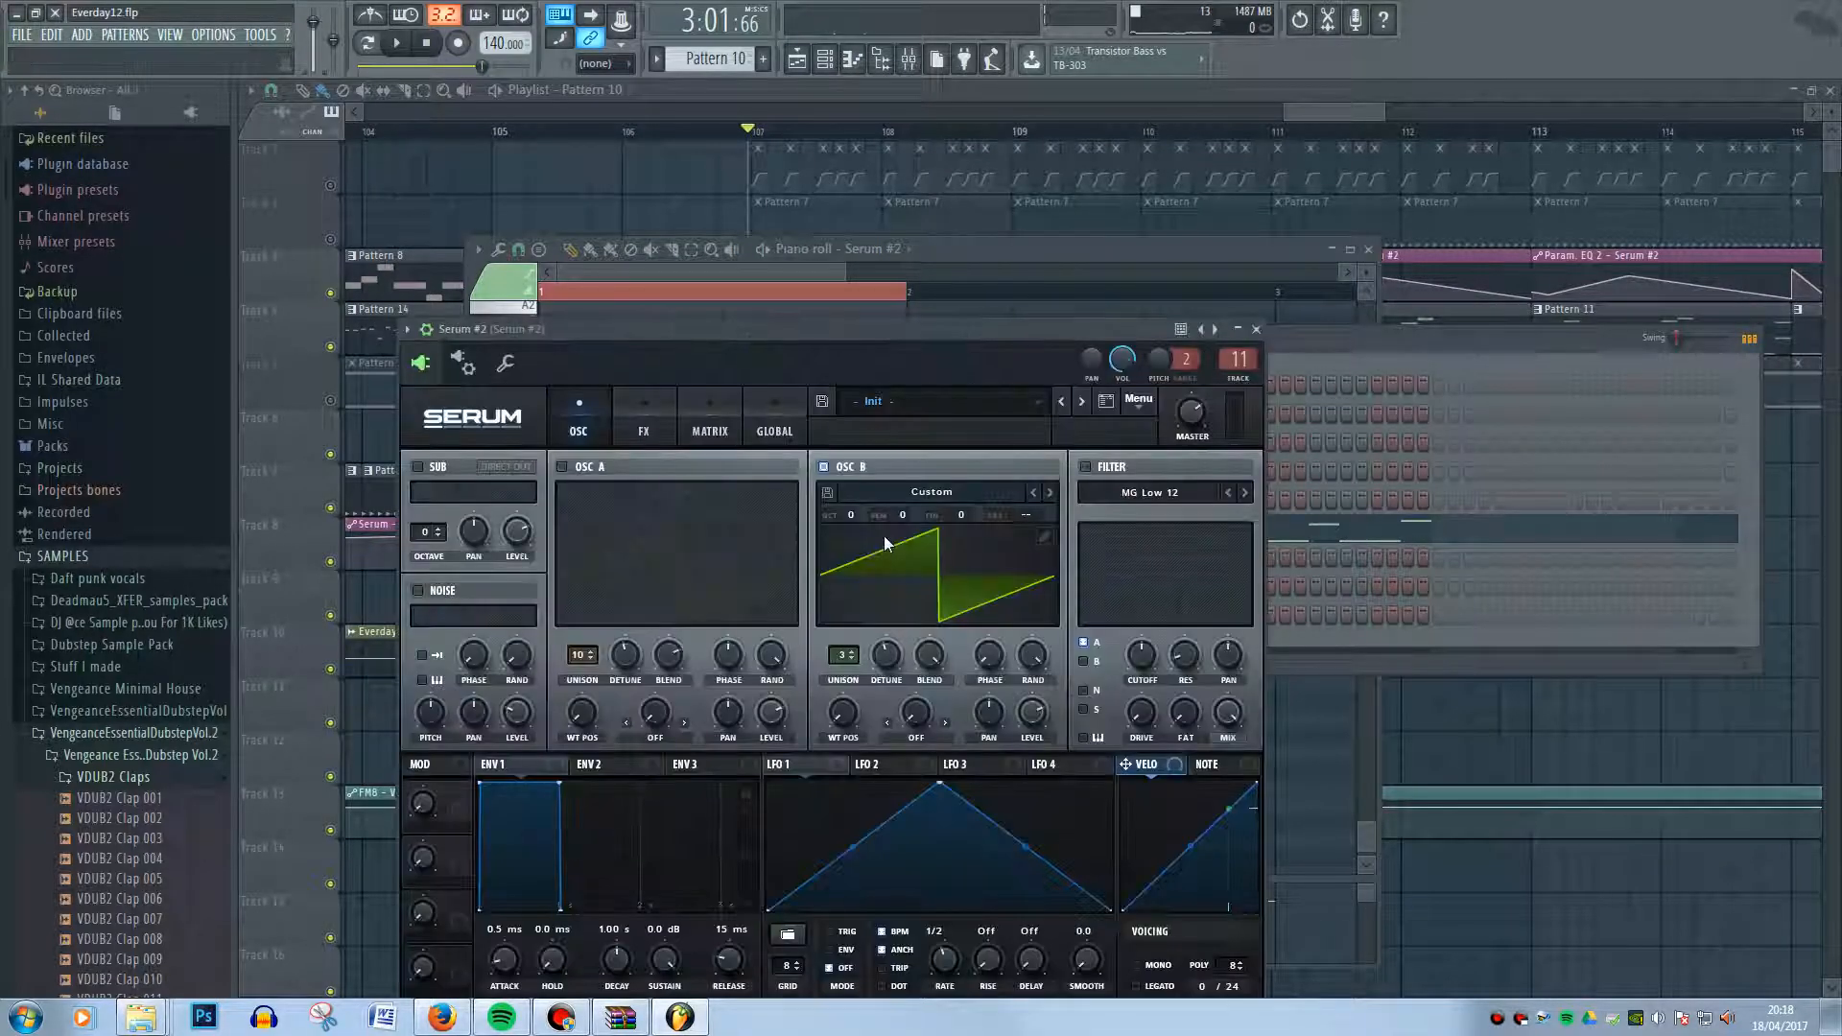
# - Bypass all effects on the Serum #2 mixer insert, and reopen the Serum #2 synth to audition its dry sound
pyautogui.click(909, 63)
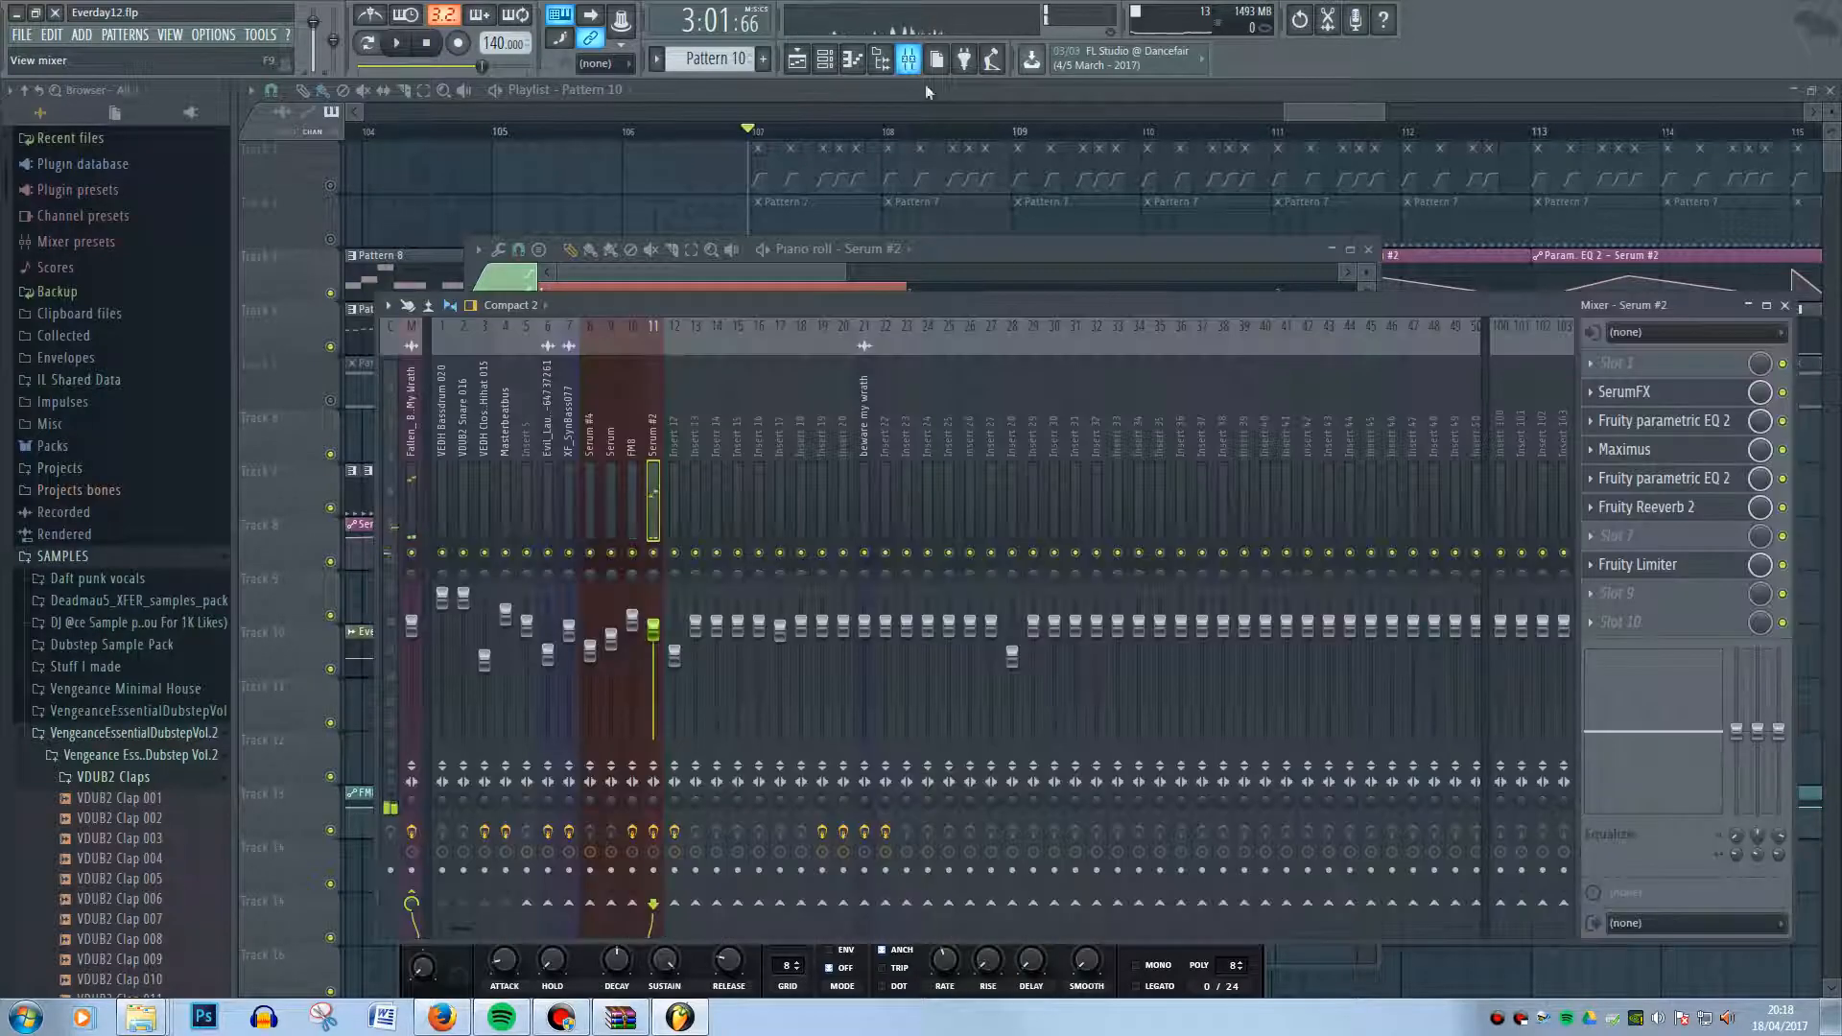
pyautogui.click(1784, 420)
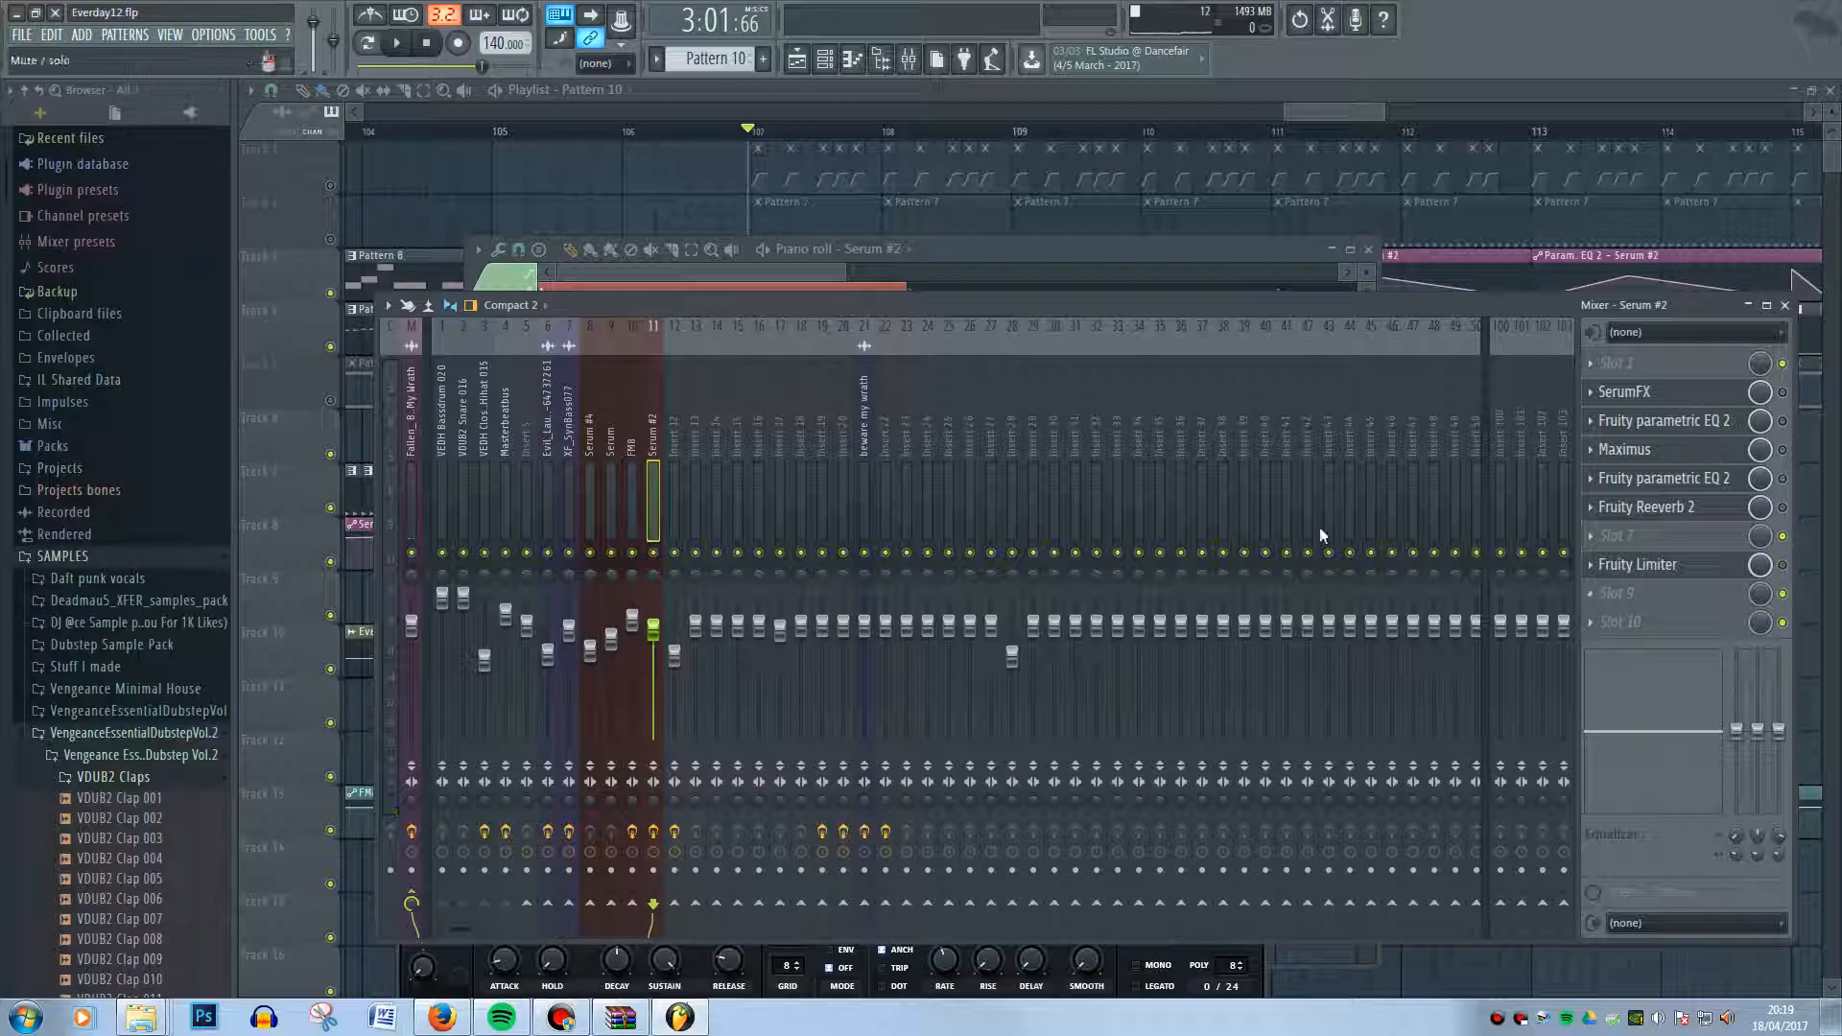
pyautogui.click(852, 60)
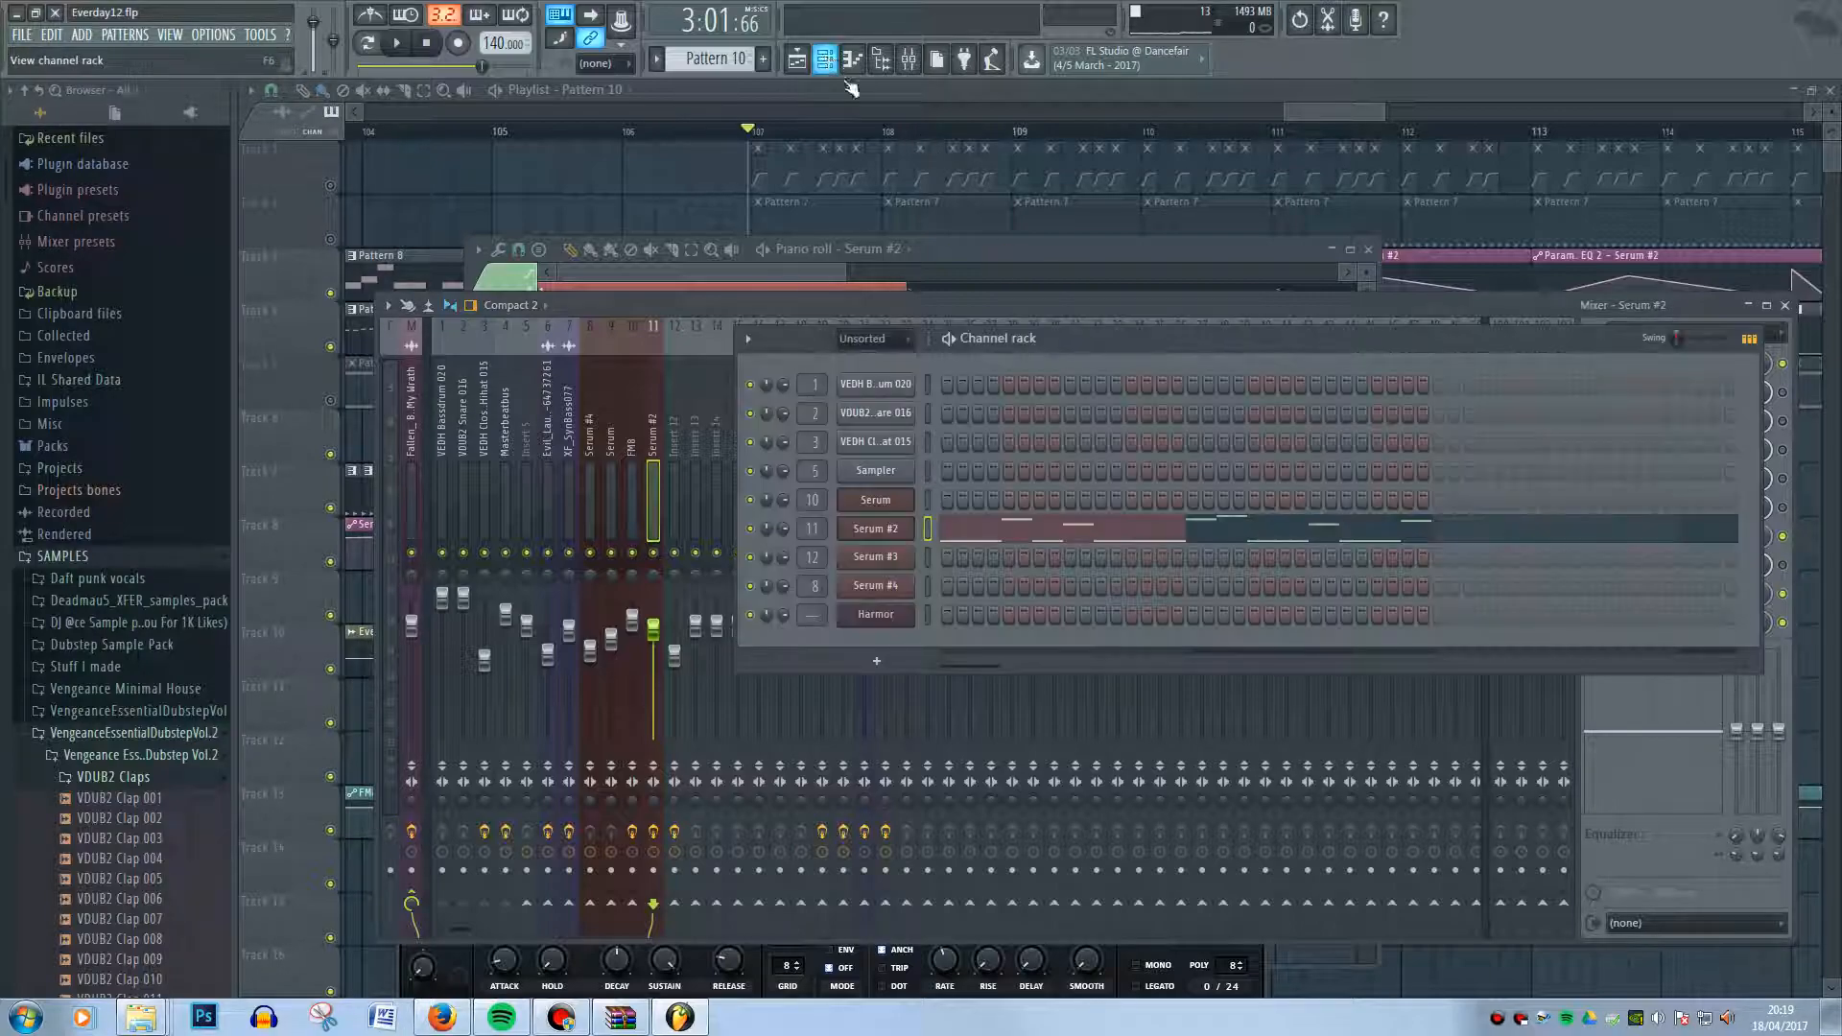
pyautogui.click(904, 530)
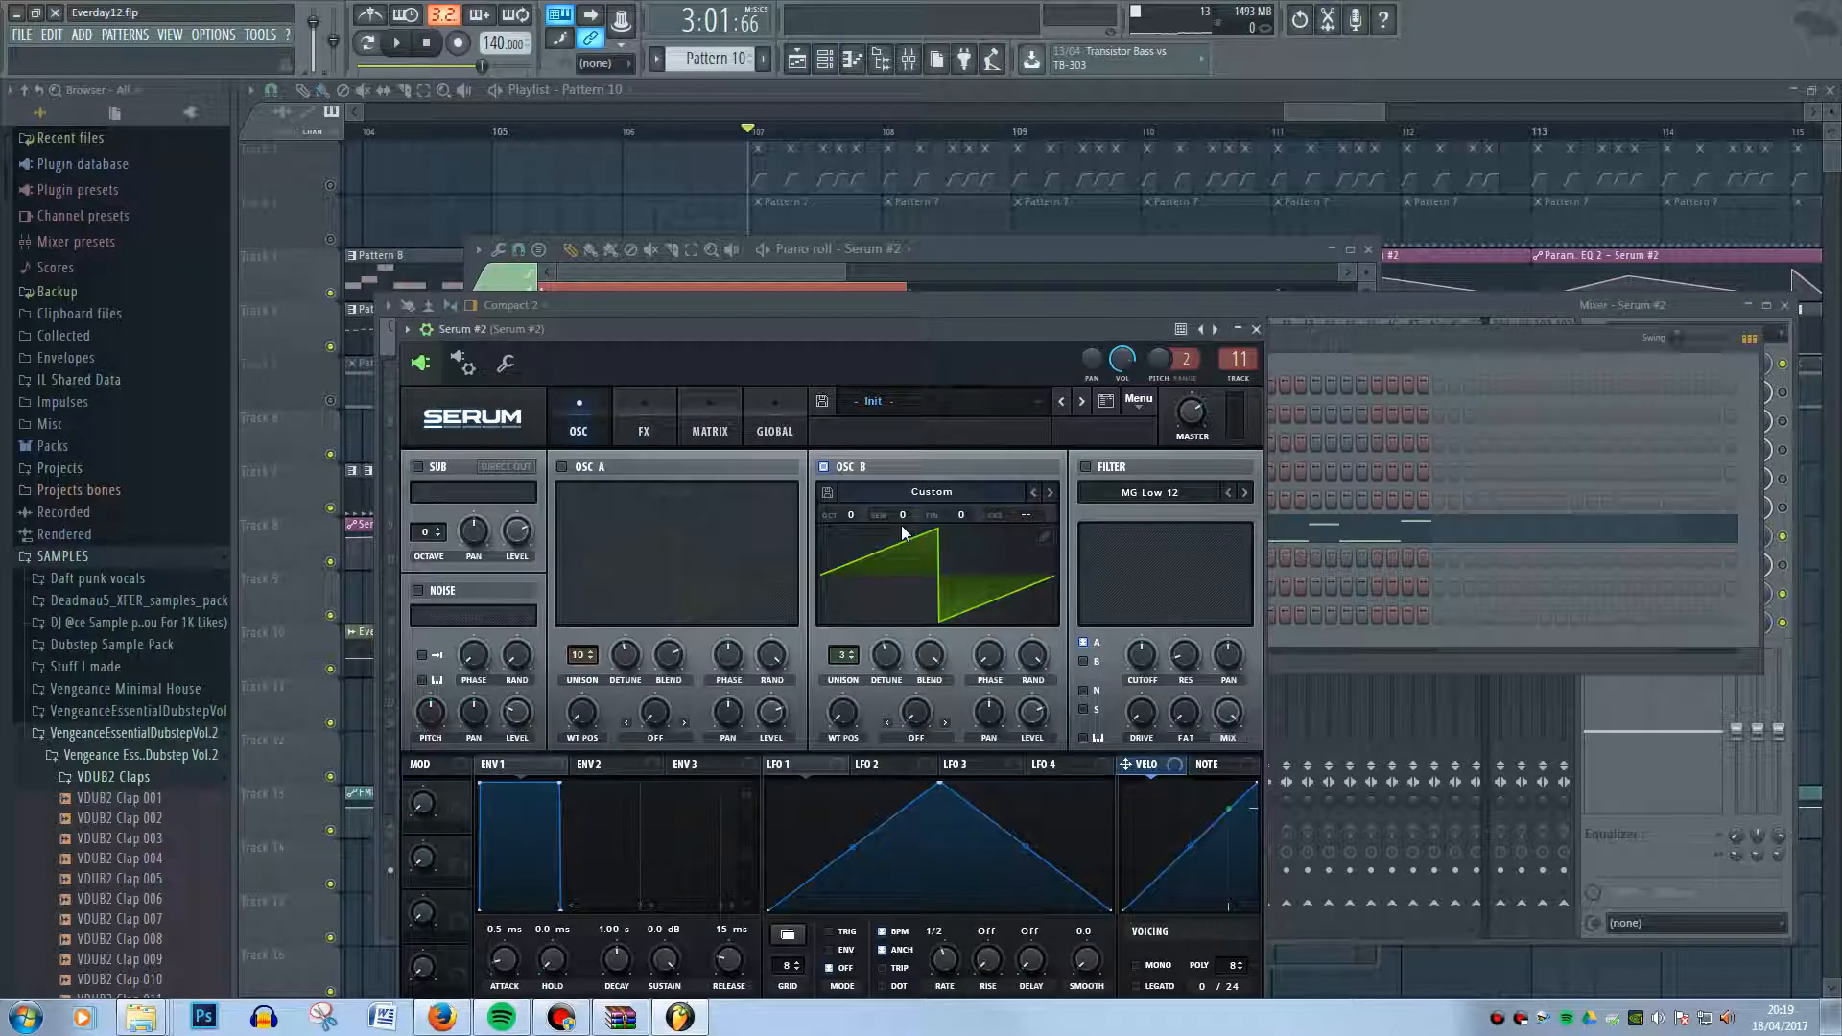
pyautogui.press('z')
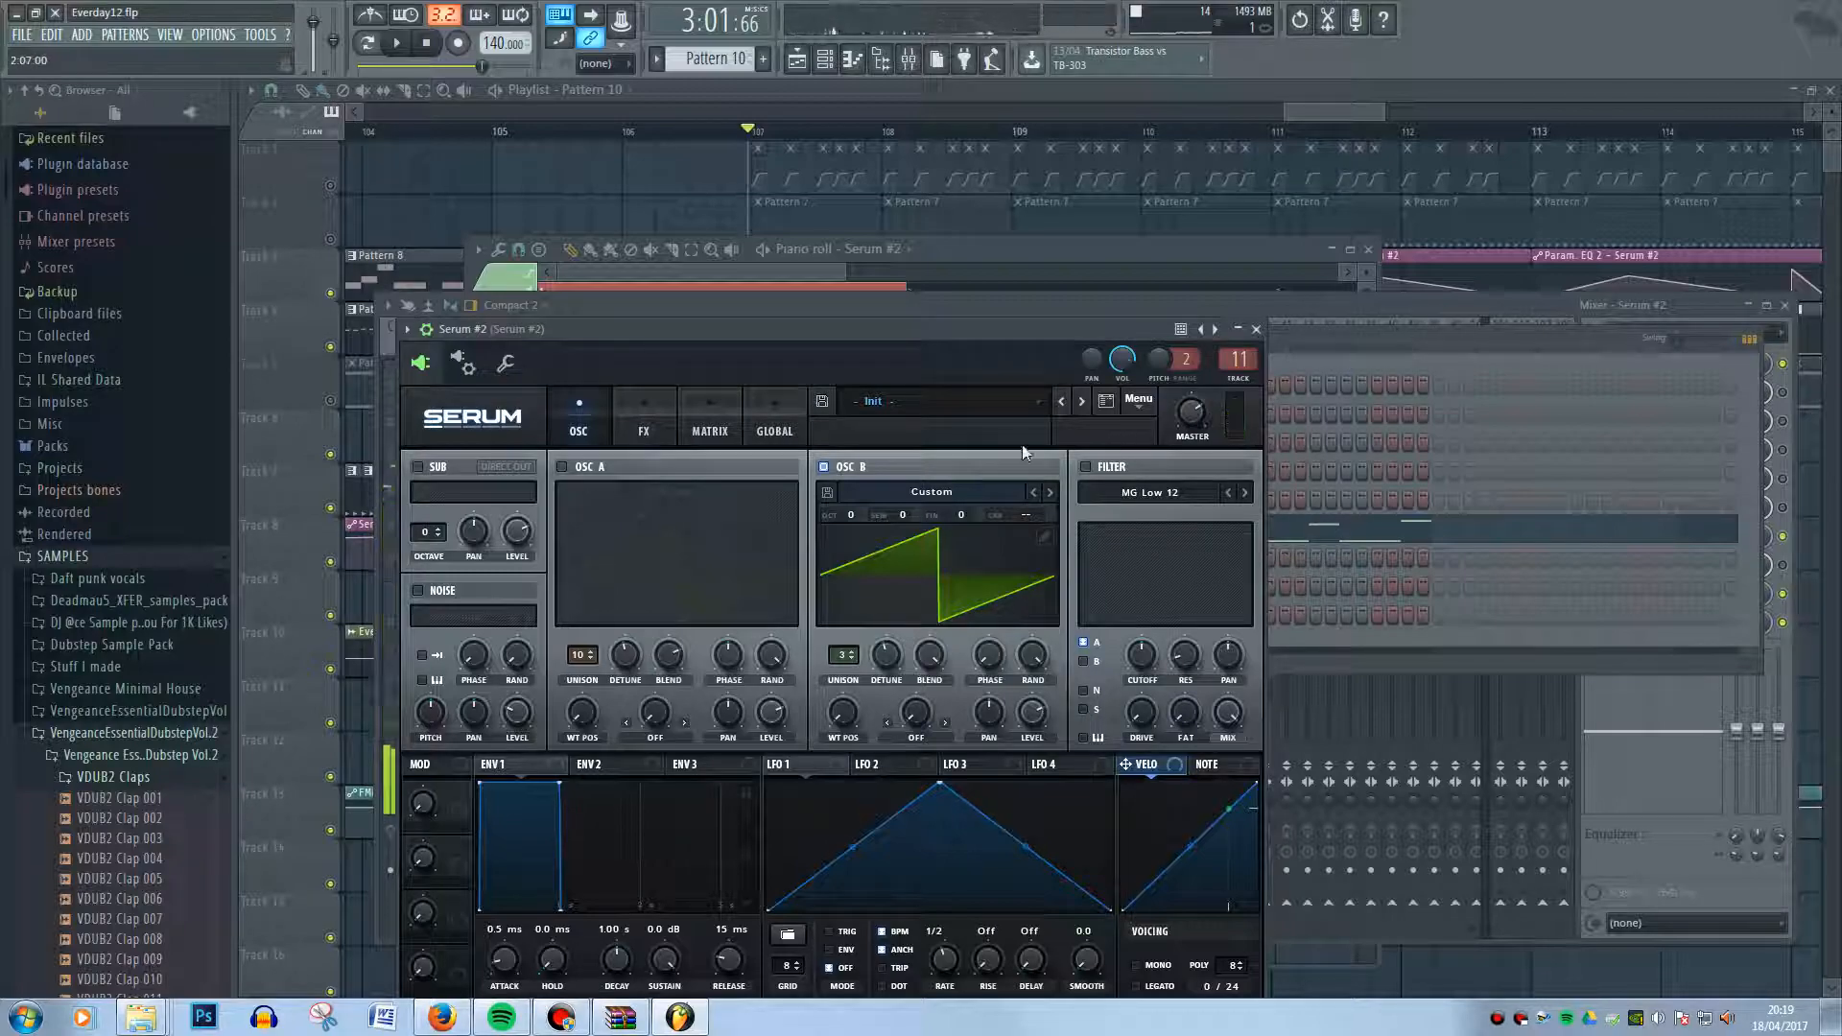
# - Examine the oscillator, FX and global pages of Serum #2, including the unison mode options
pyautogui.click(644, 427)
pyautogui.click(595, 423)
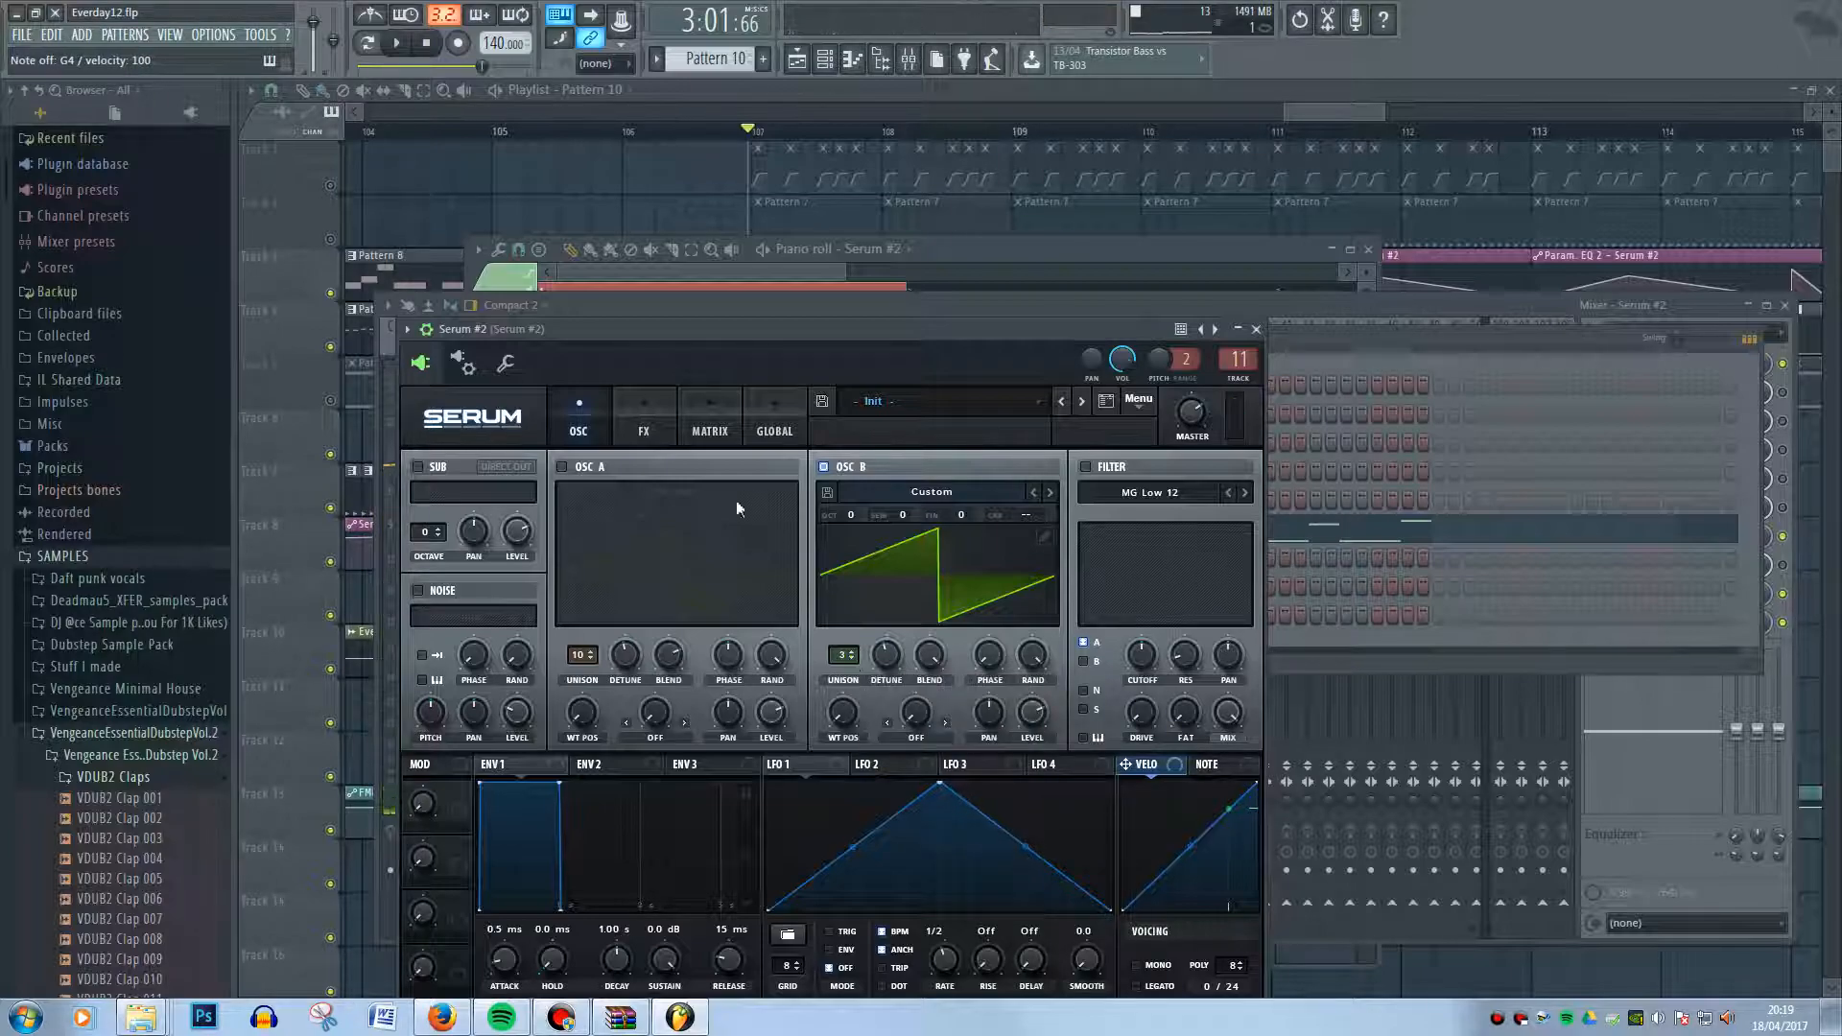
pyautogui.click(644, 427)
pyautogui.click(579, 433)
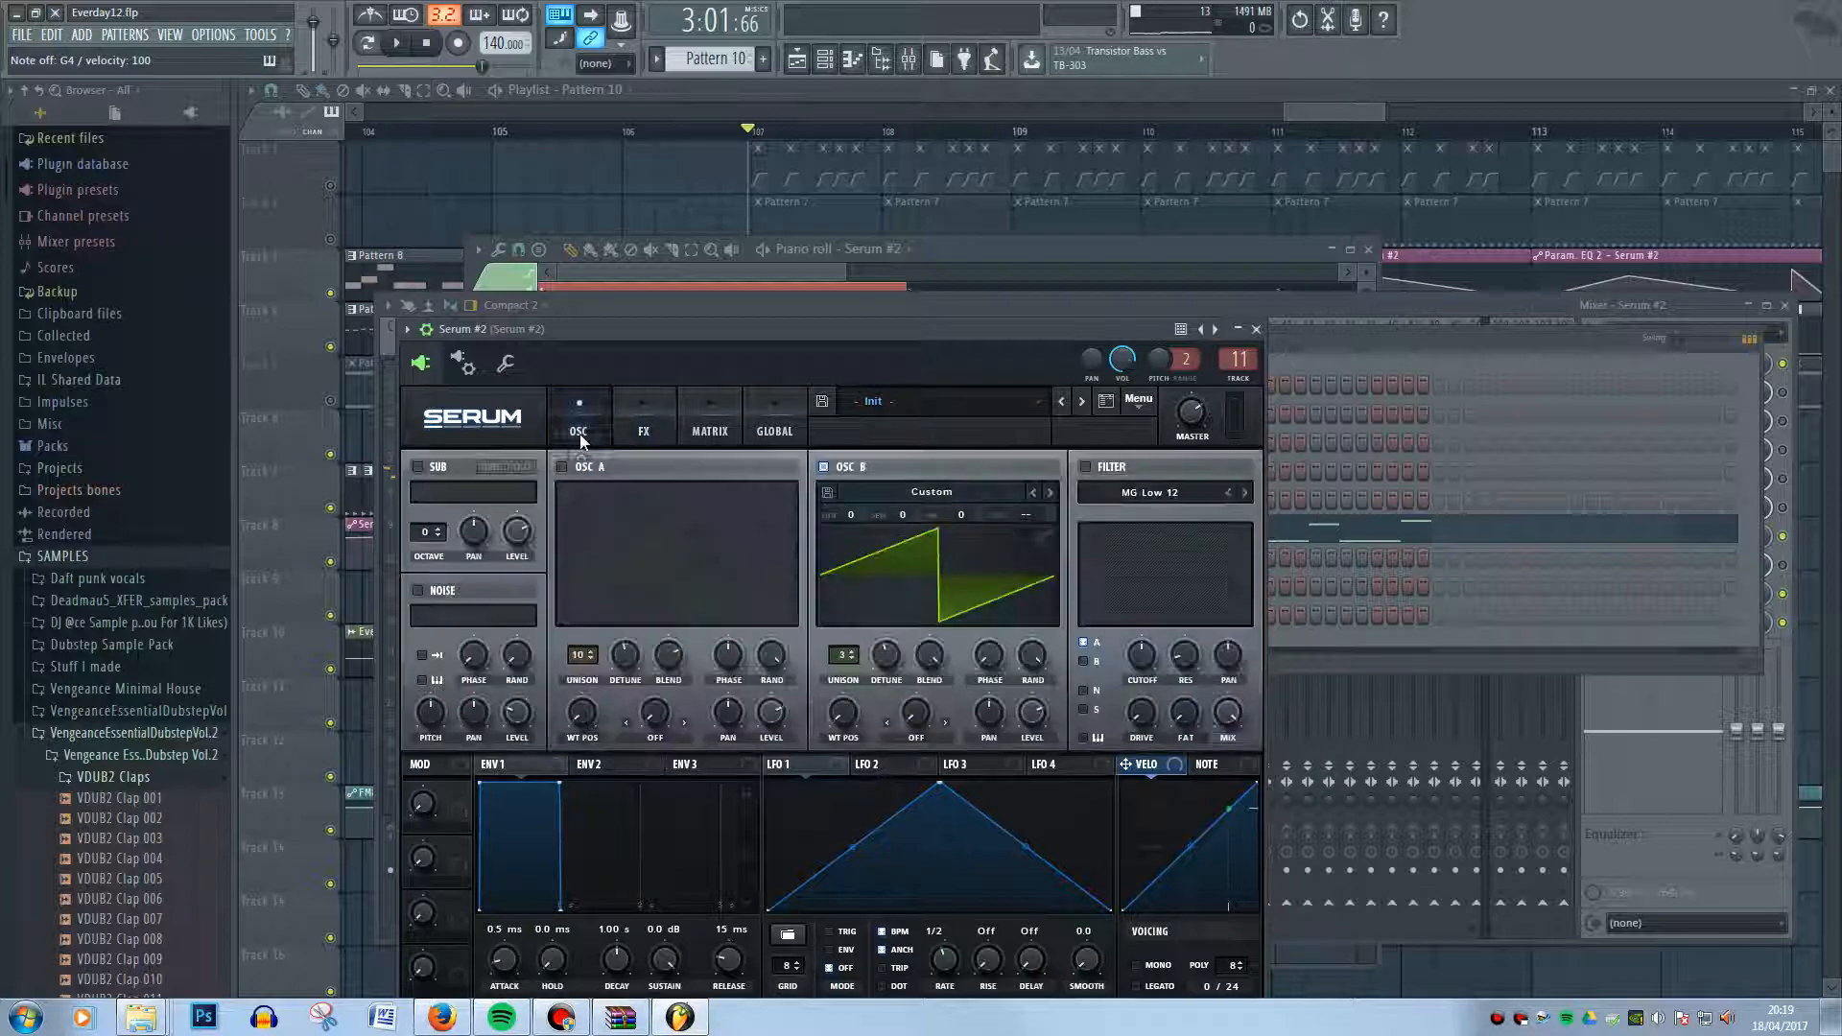
pyautogui.click(774, 429)
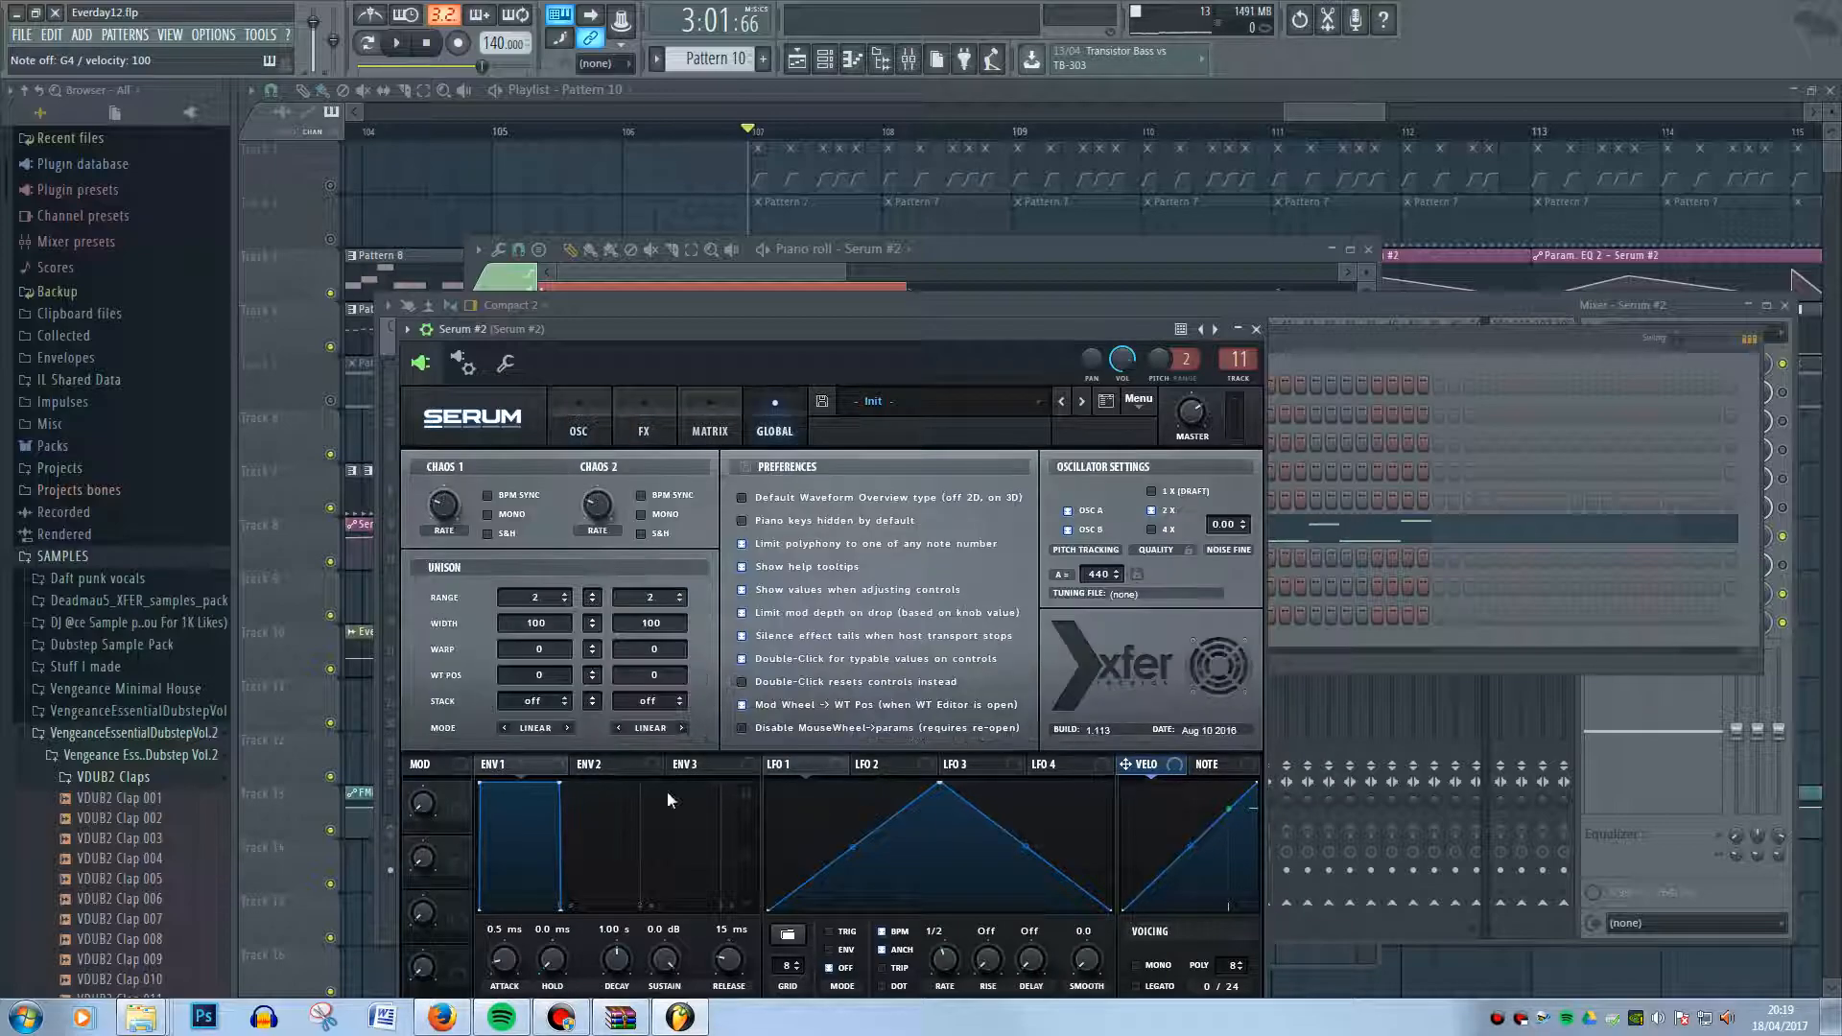
pyautogui.click(538, 729)
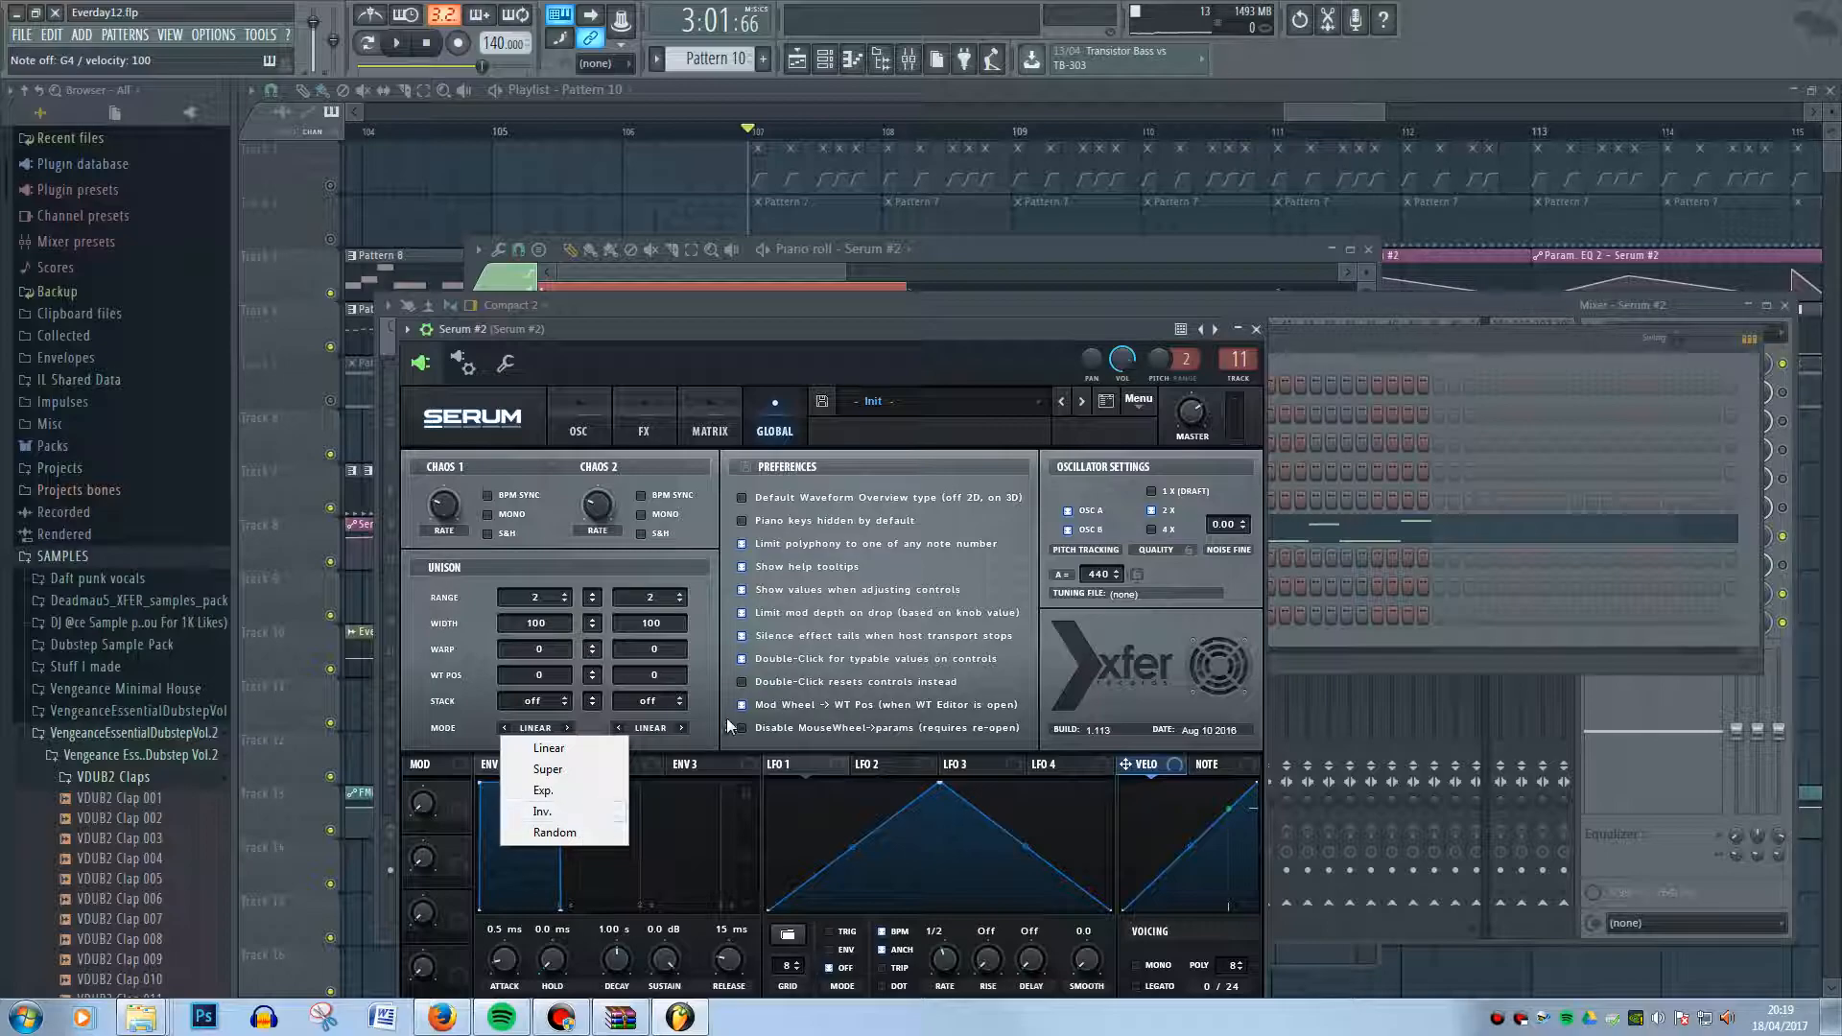
pyautogui.click(693, 684)
pyautogui.click(671, 437)
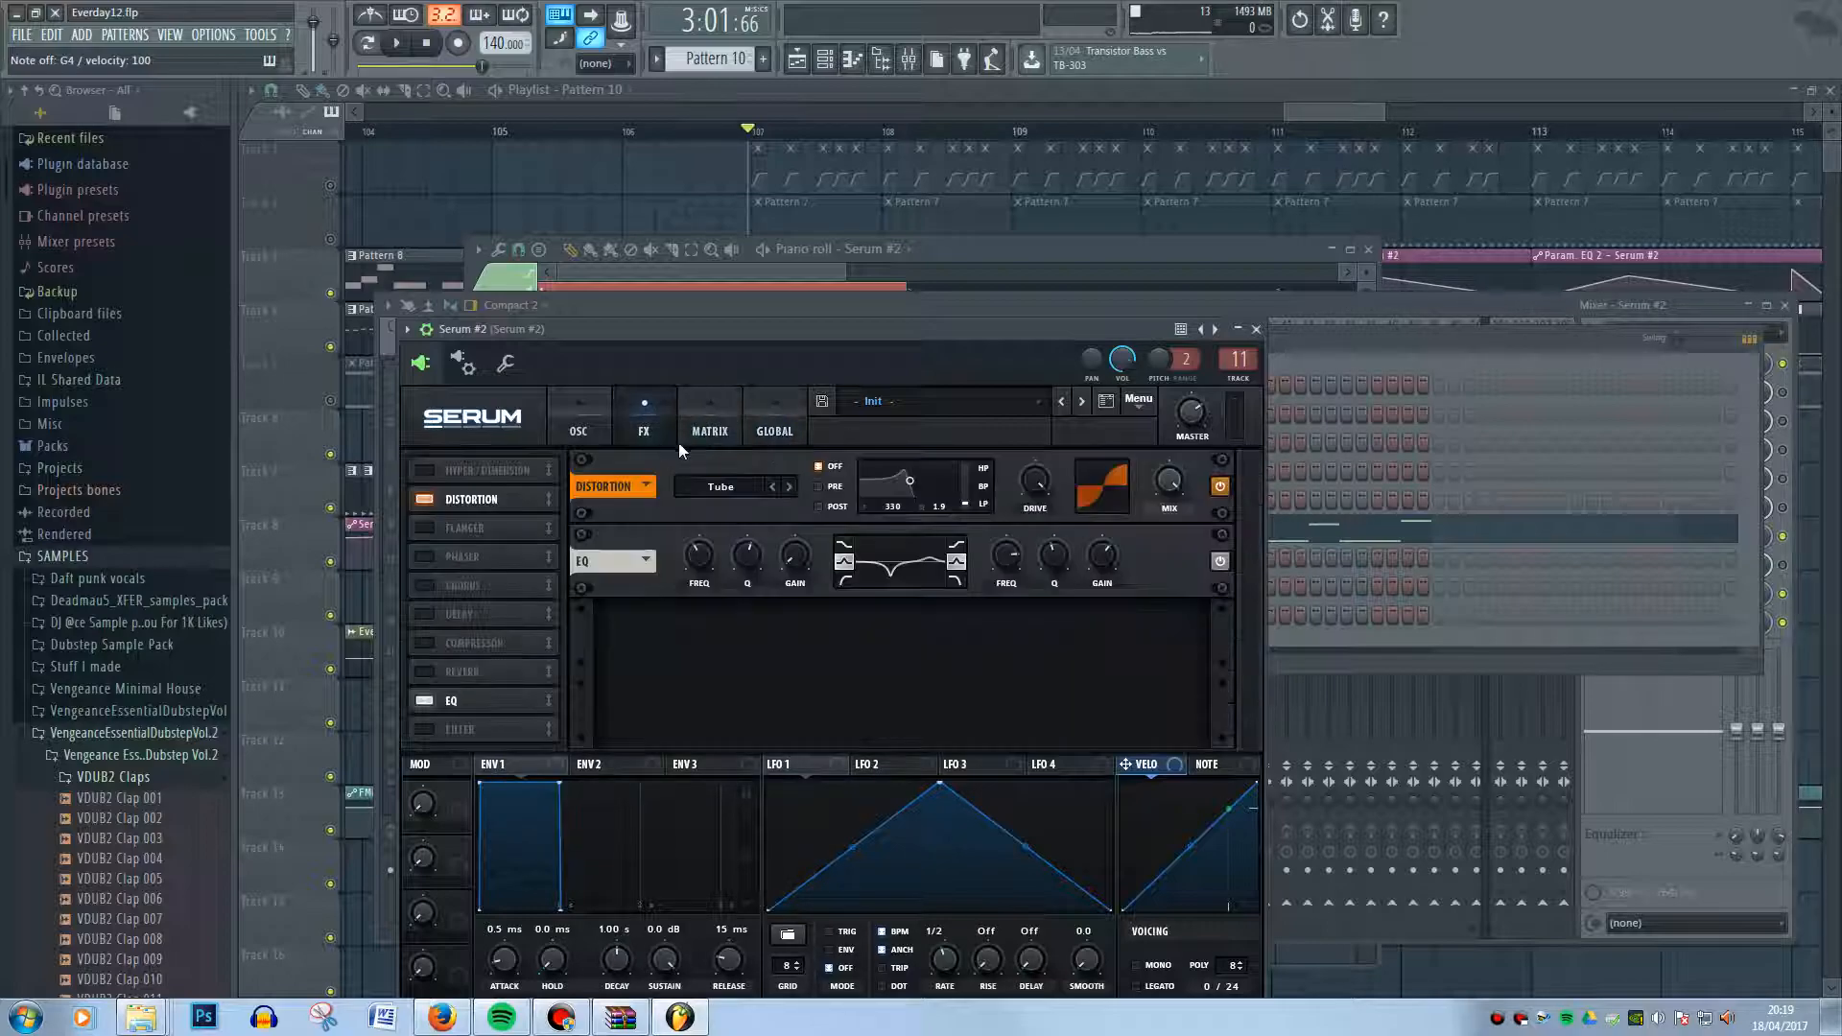
pyautogui.click(775, 427)
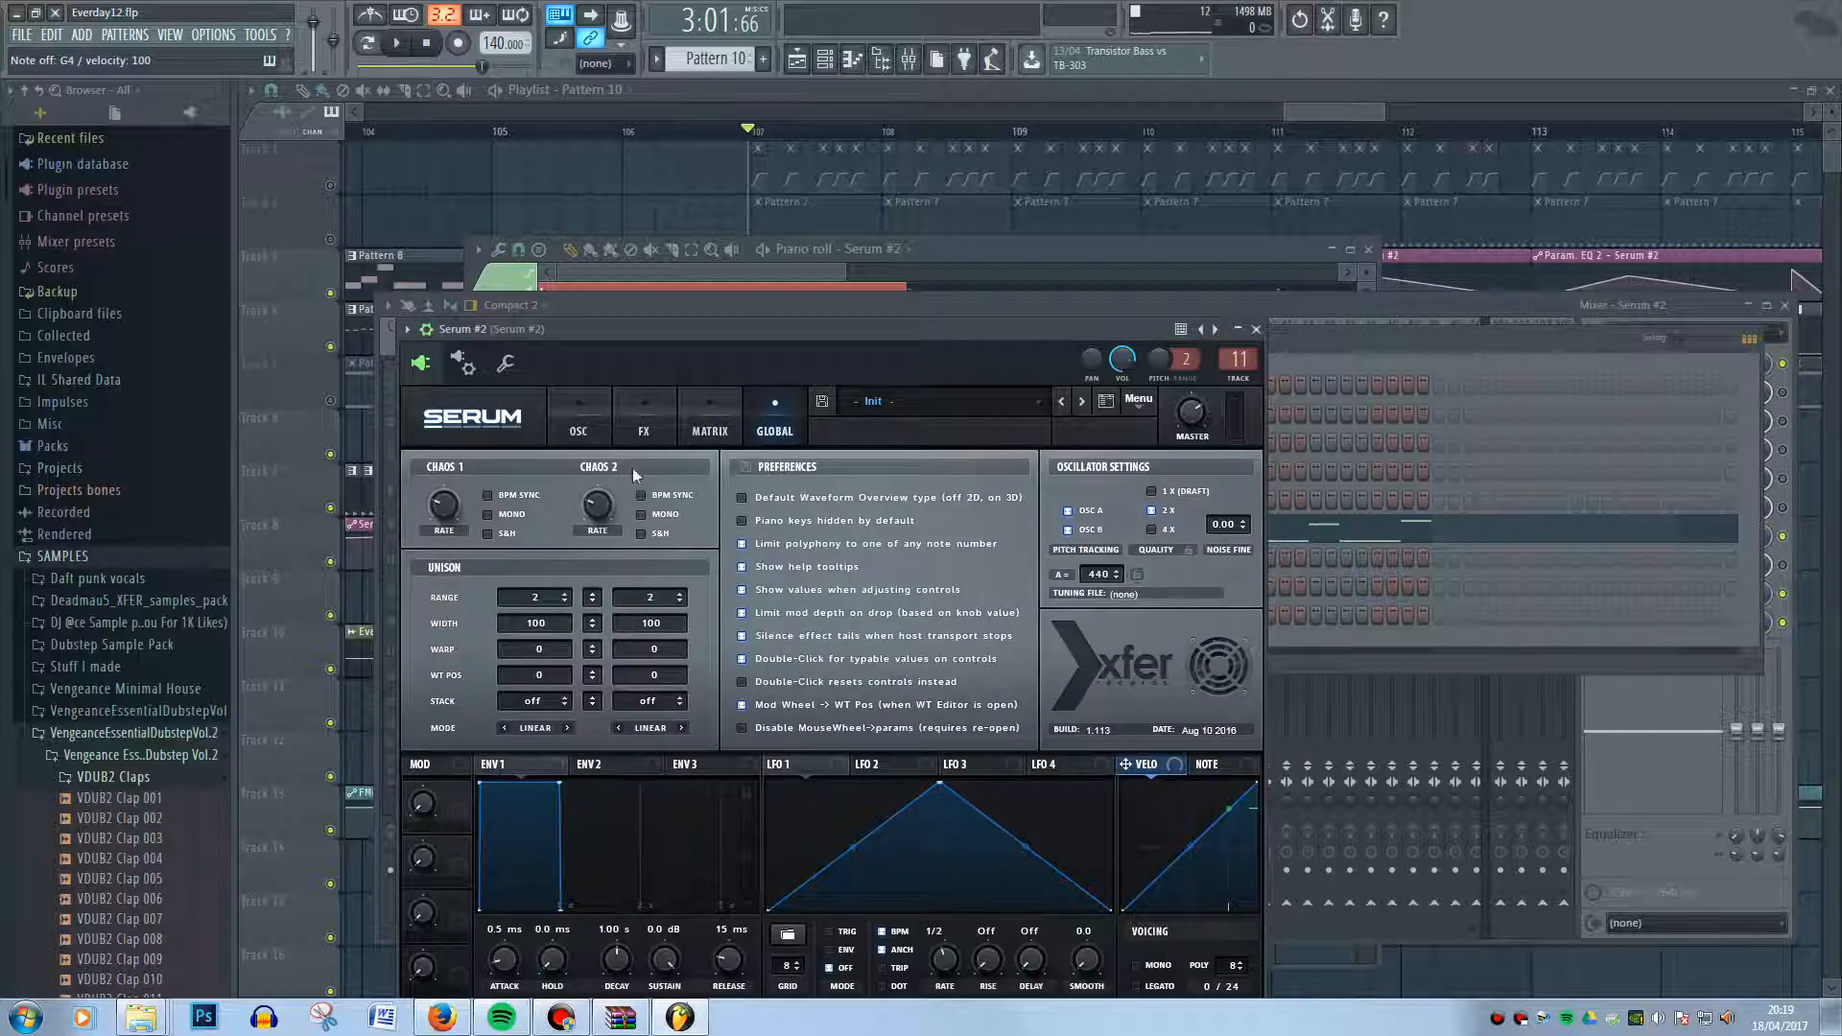
# - Try the X-Shaper mode for the distortion on the FX page of Serum #2
pyautogui.click(622, 437)
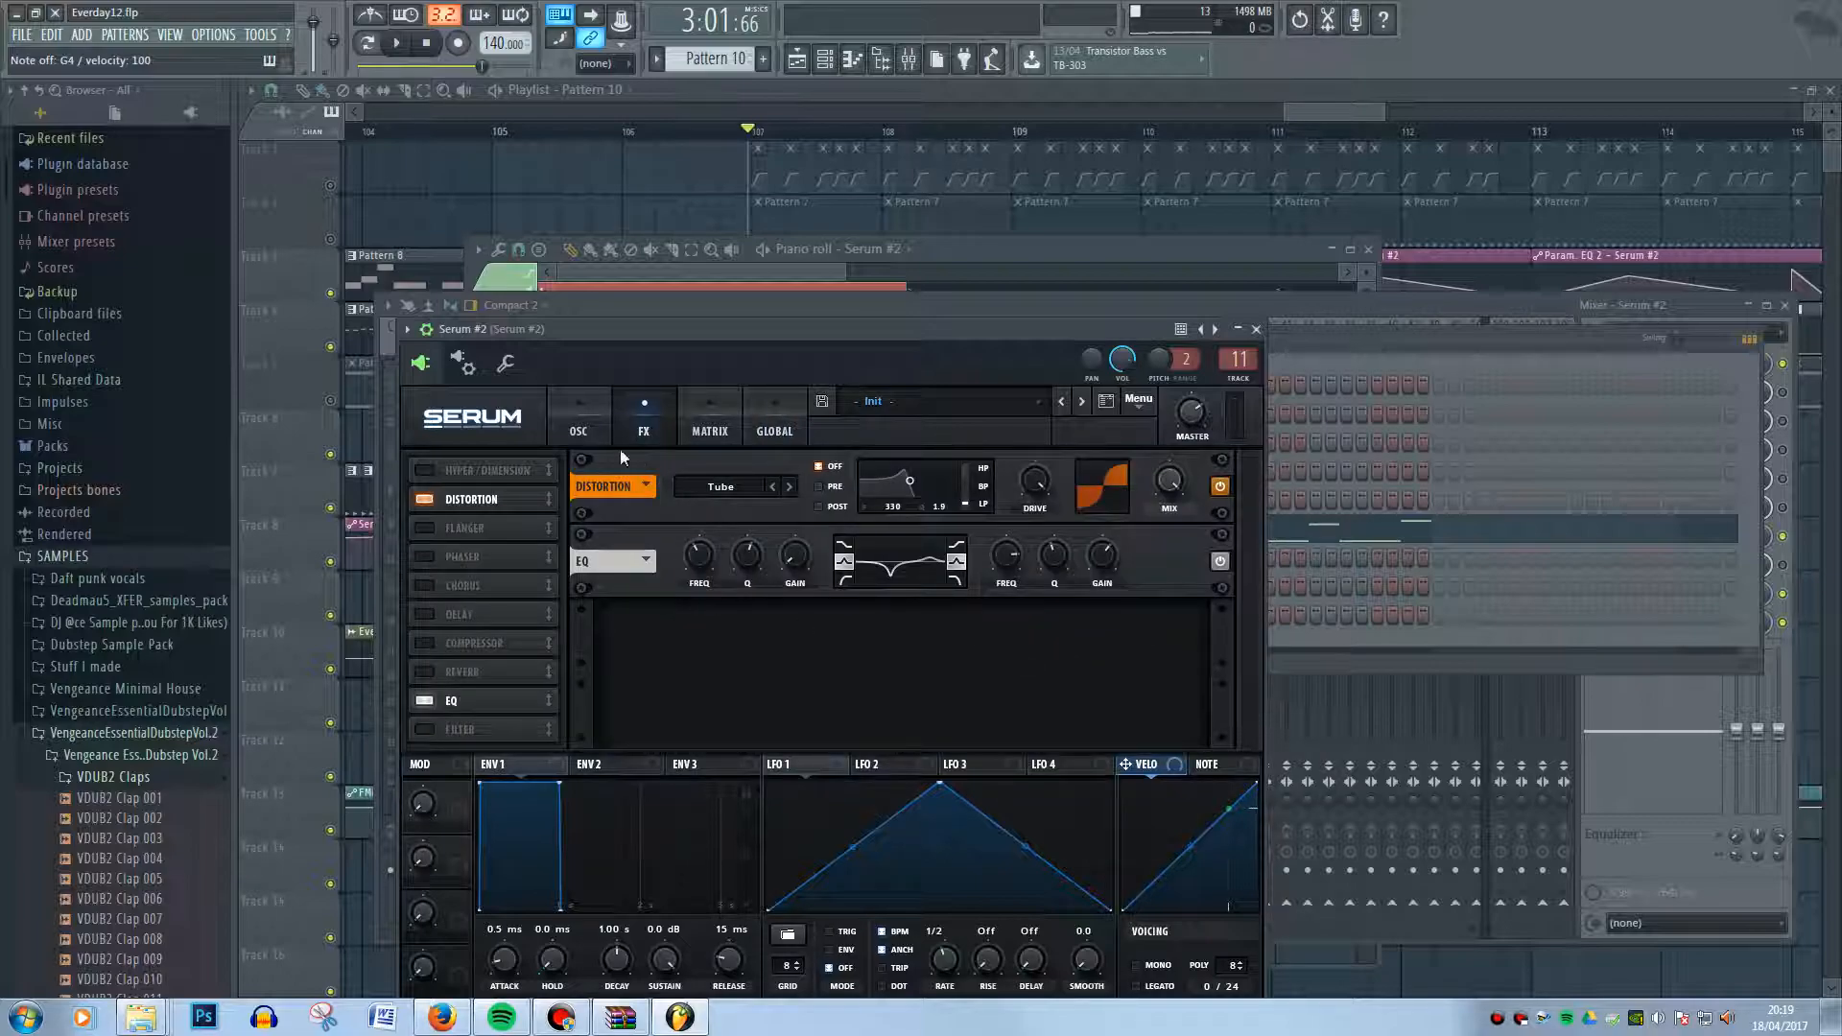
pyautogui.click(734, 488)
pyautogui.click(733, 470)
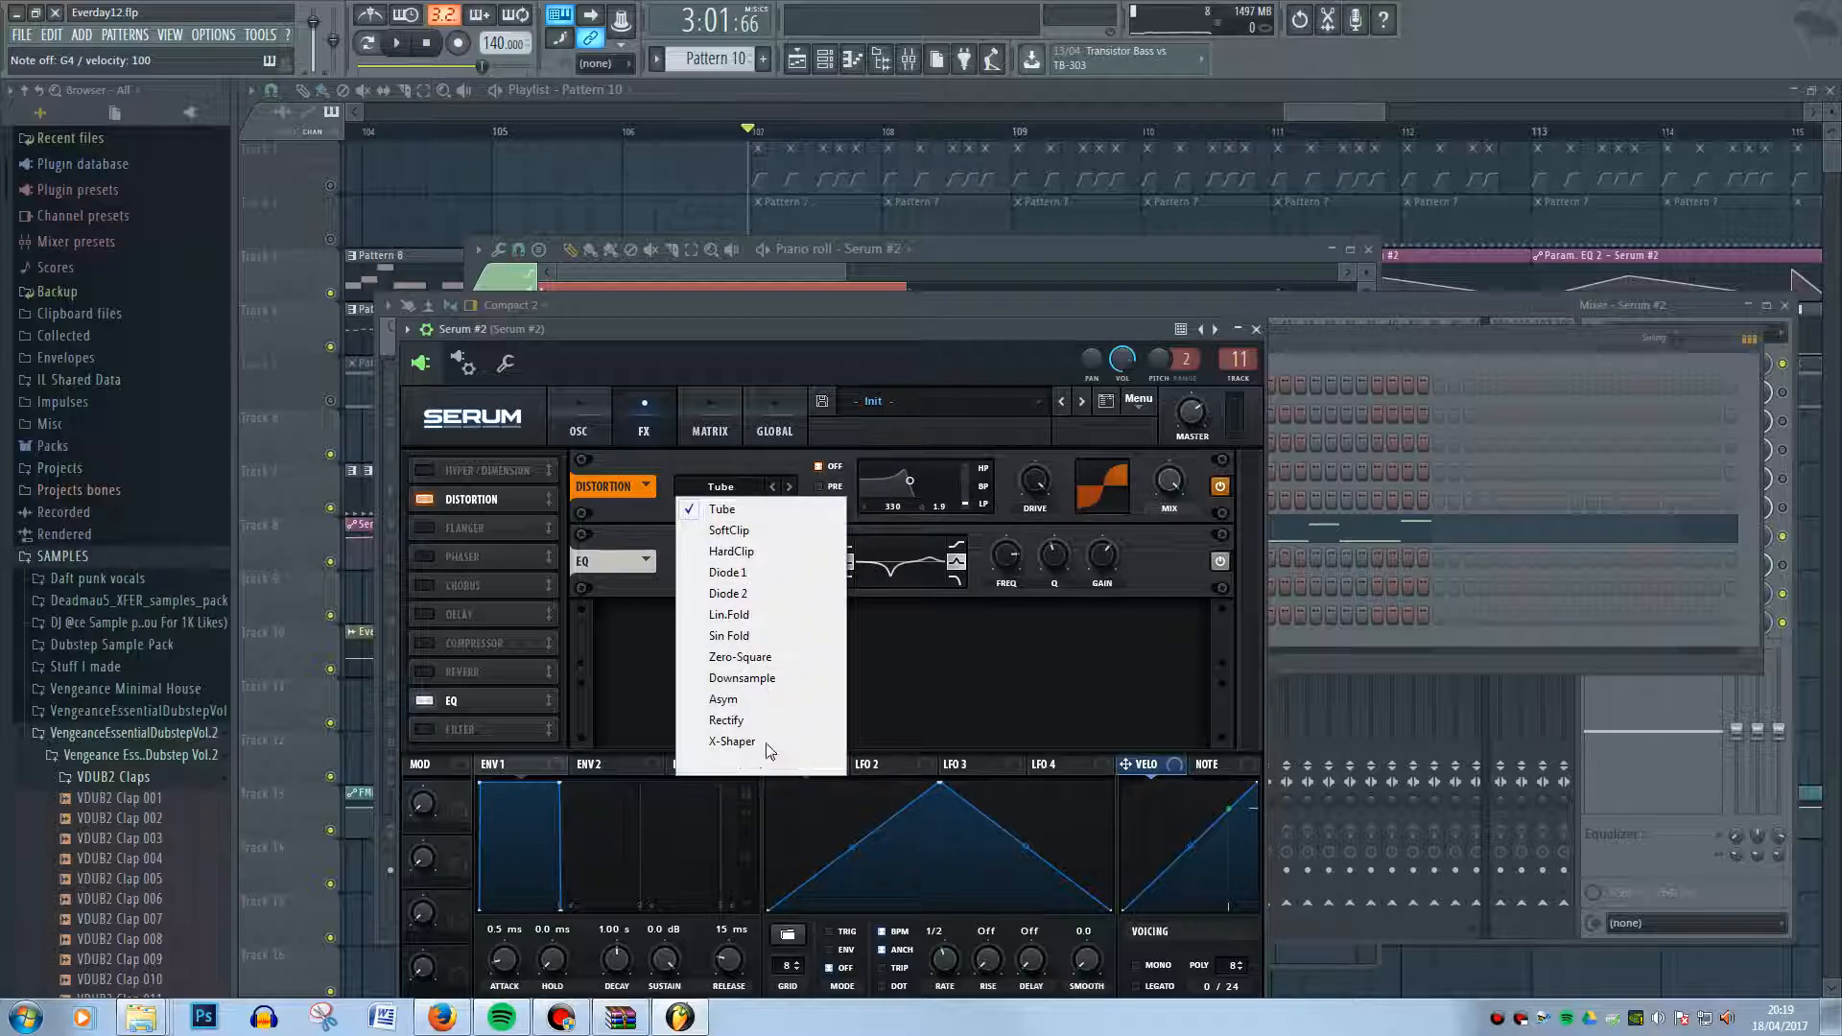
pyautogui.click(758, 742)
pyautogui.click(753, 490)
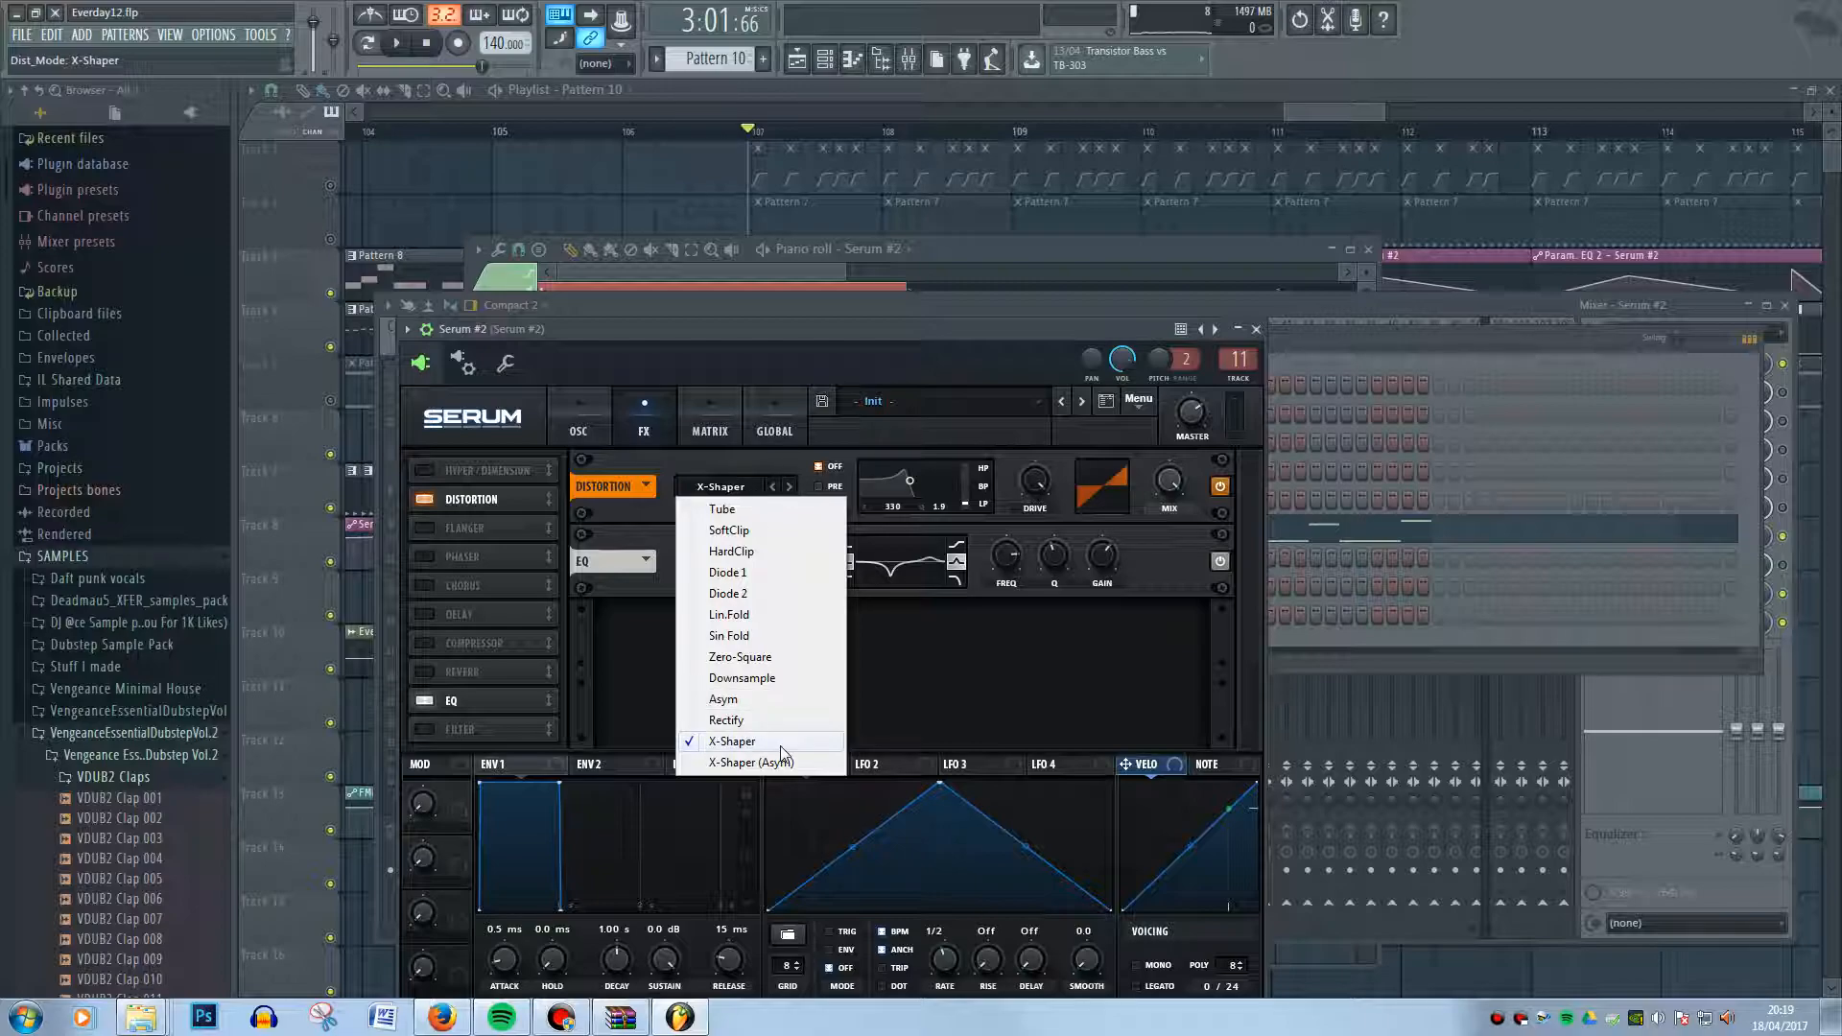
pyautogui.click(650, 509)
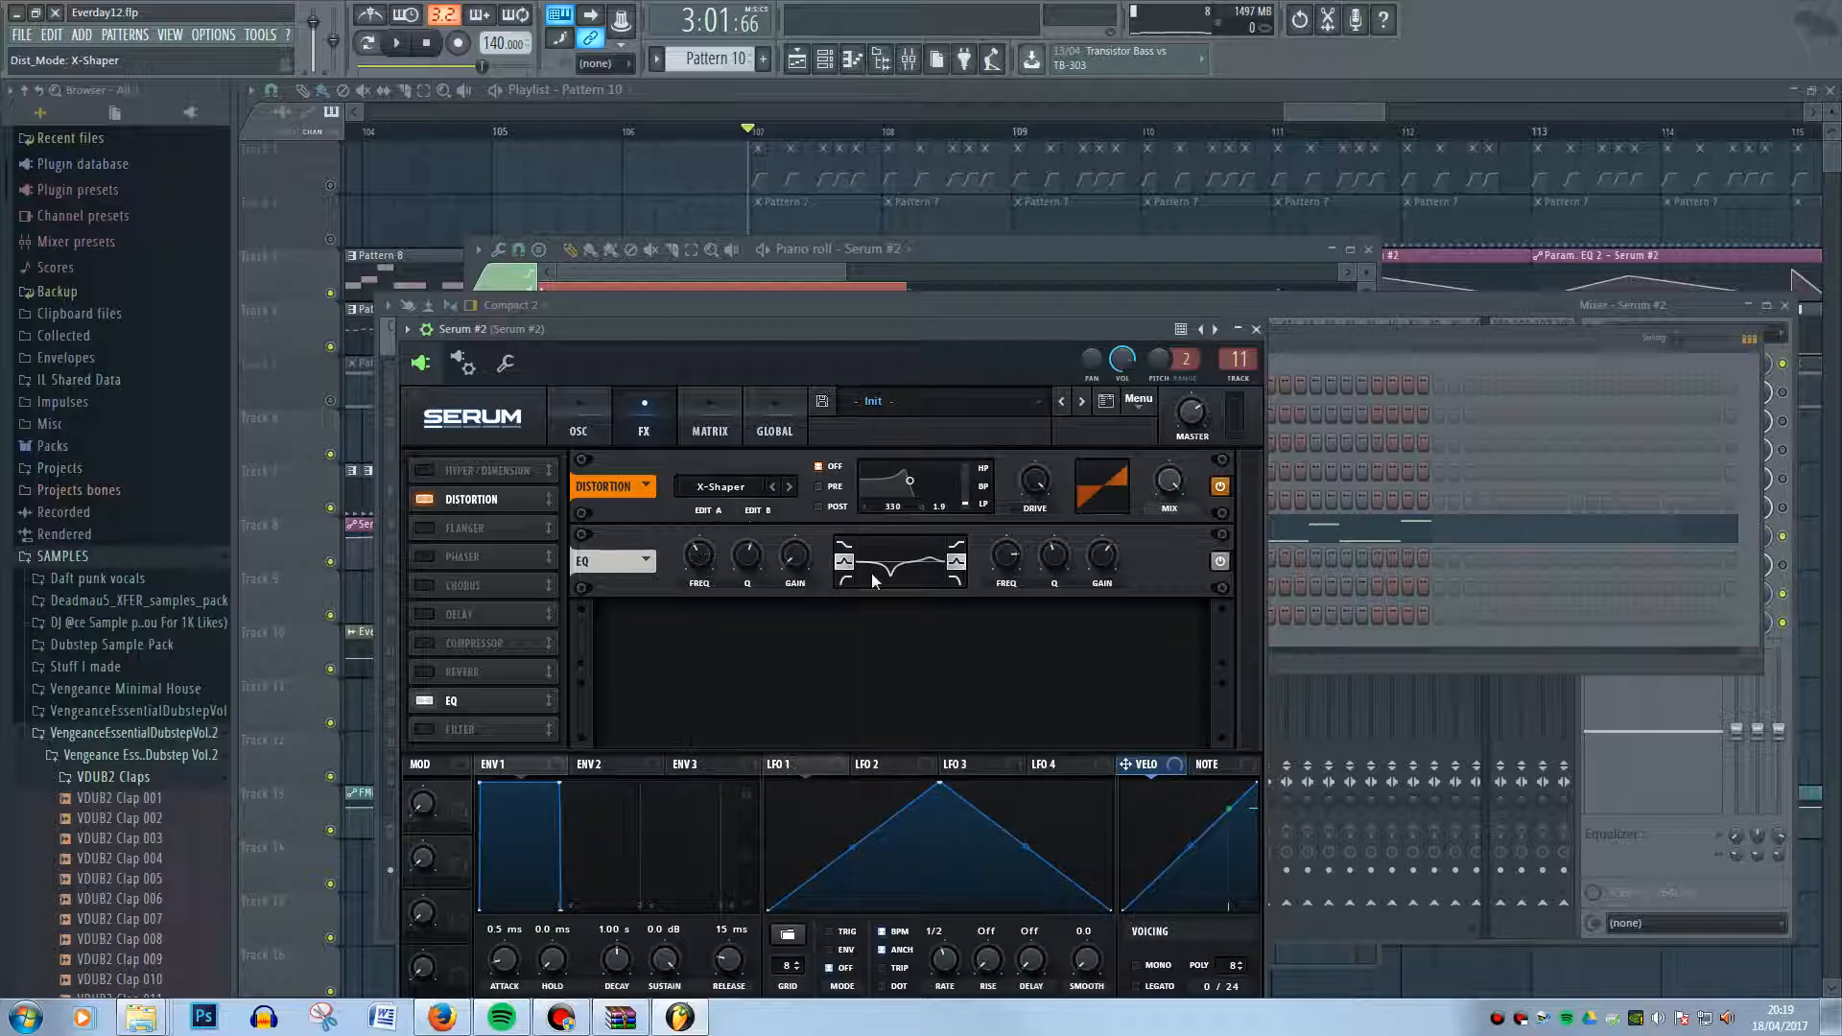
# - Show the Shaper A curve editor, close it, and set the distortion mode back to Tube
pyautogui.click(708, 510)
pyautogui.moveTo(637, 539)
pyautogui.mouseDown()
pyautogui.moveTo(637, 465)
pyautogui.moveTo(670, 540)
pyautogui.mouseUp()
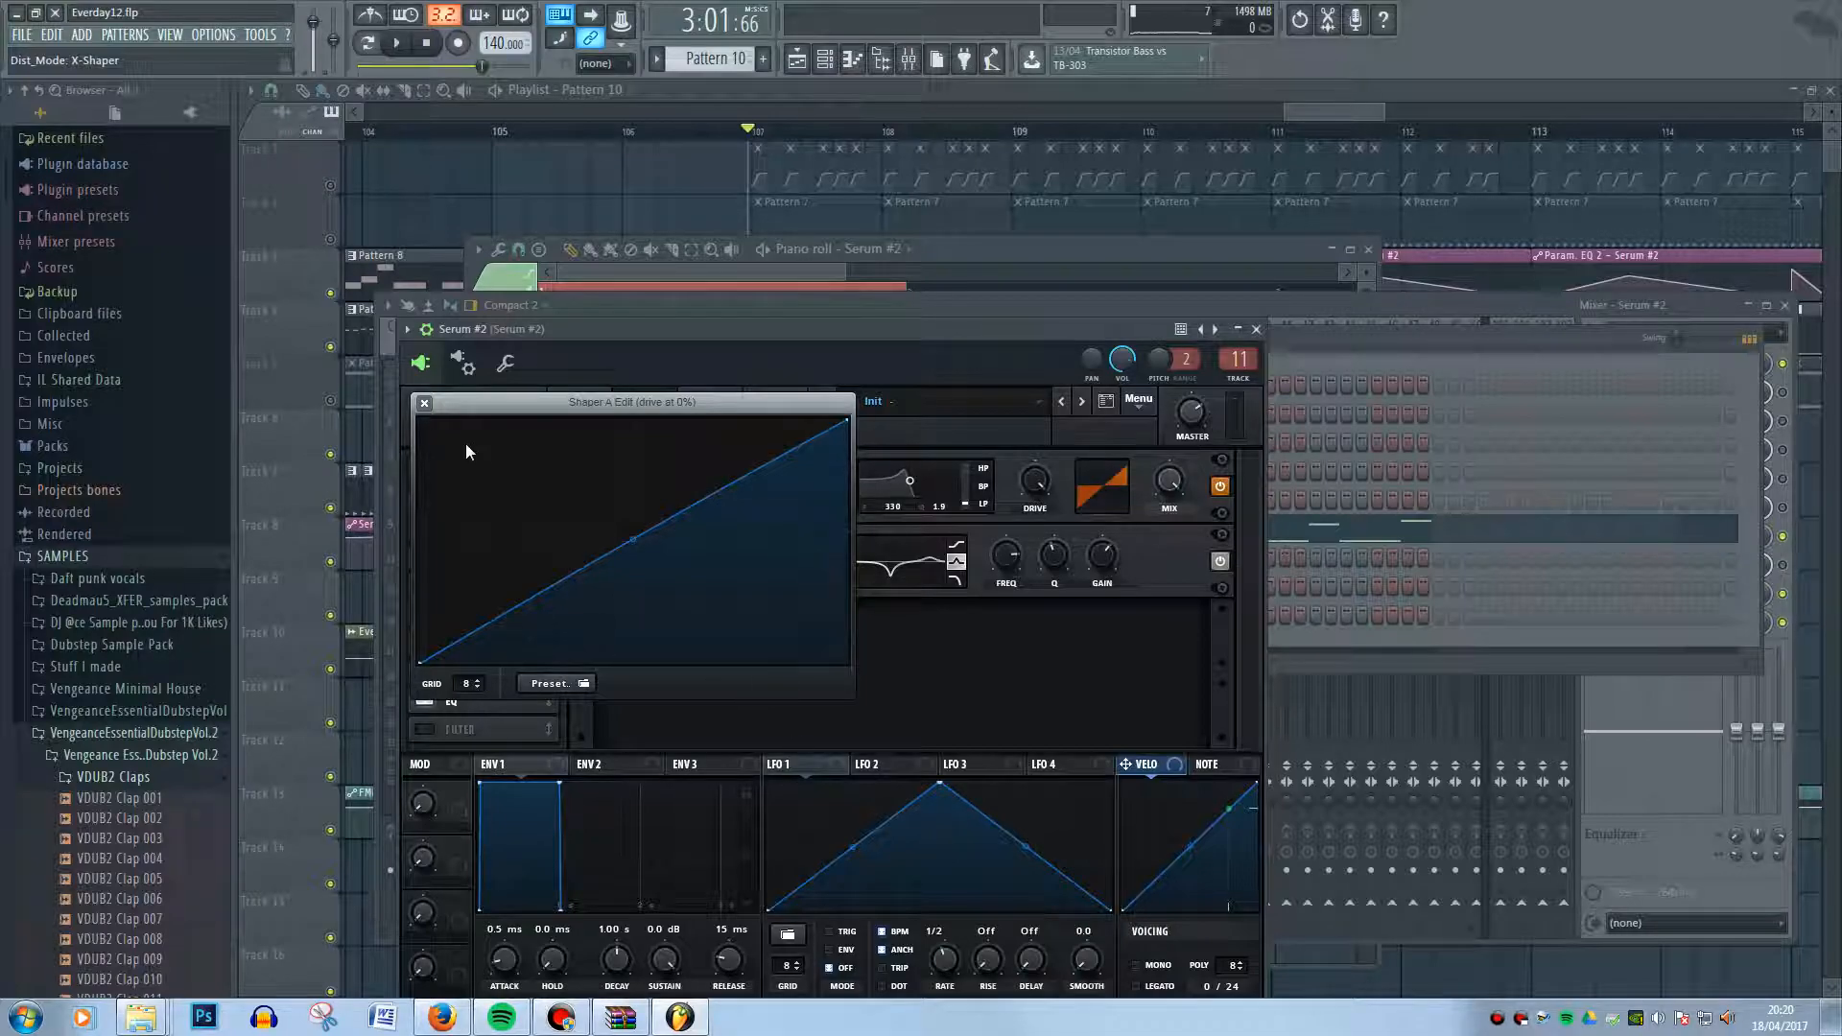
pyautogui.click(425, 403)
pyautogui.click(726, 487)
pyautogui.click(715, 501)
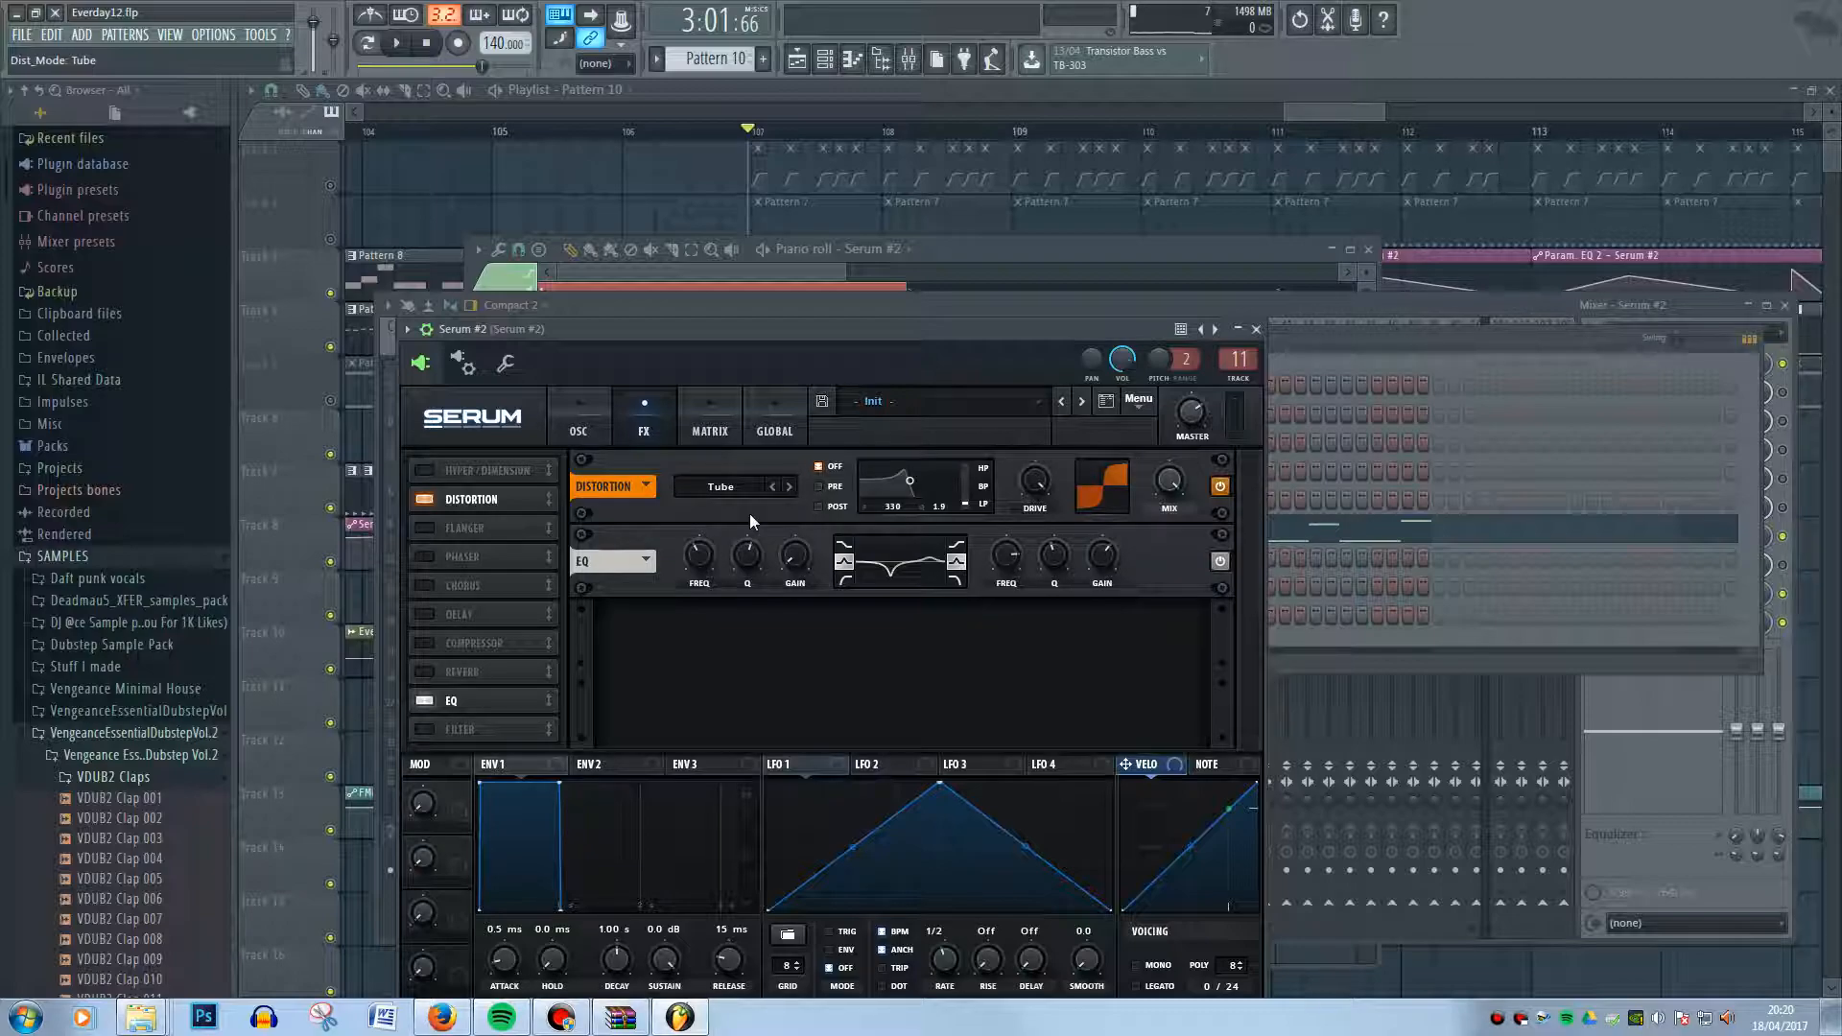
# - Set the Serum #2 distortion drive to 97%, audition the sound, and move the synth window higher
pyautogui.moveTo(1177, 494); pyautogui.dragTo(1177, 498)
pyautogui.moveTo(1034, 493)
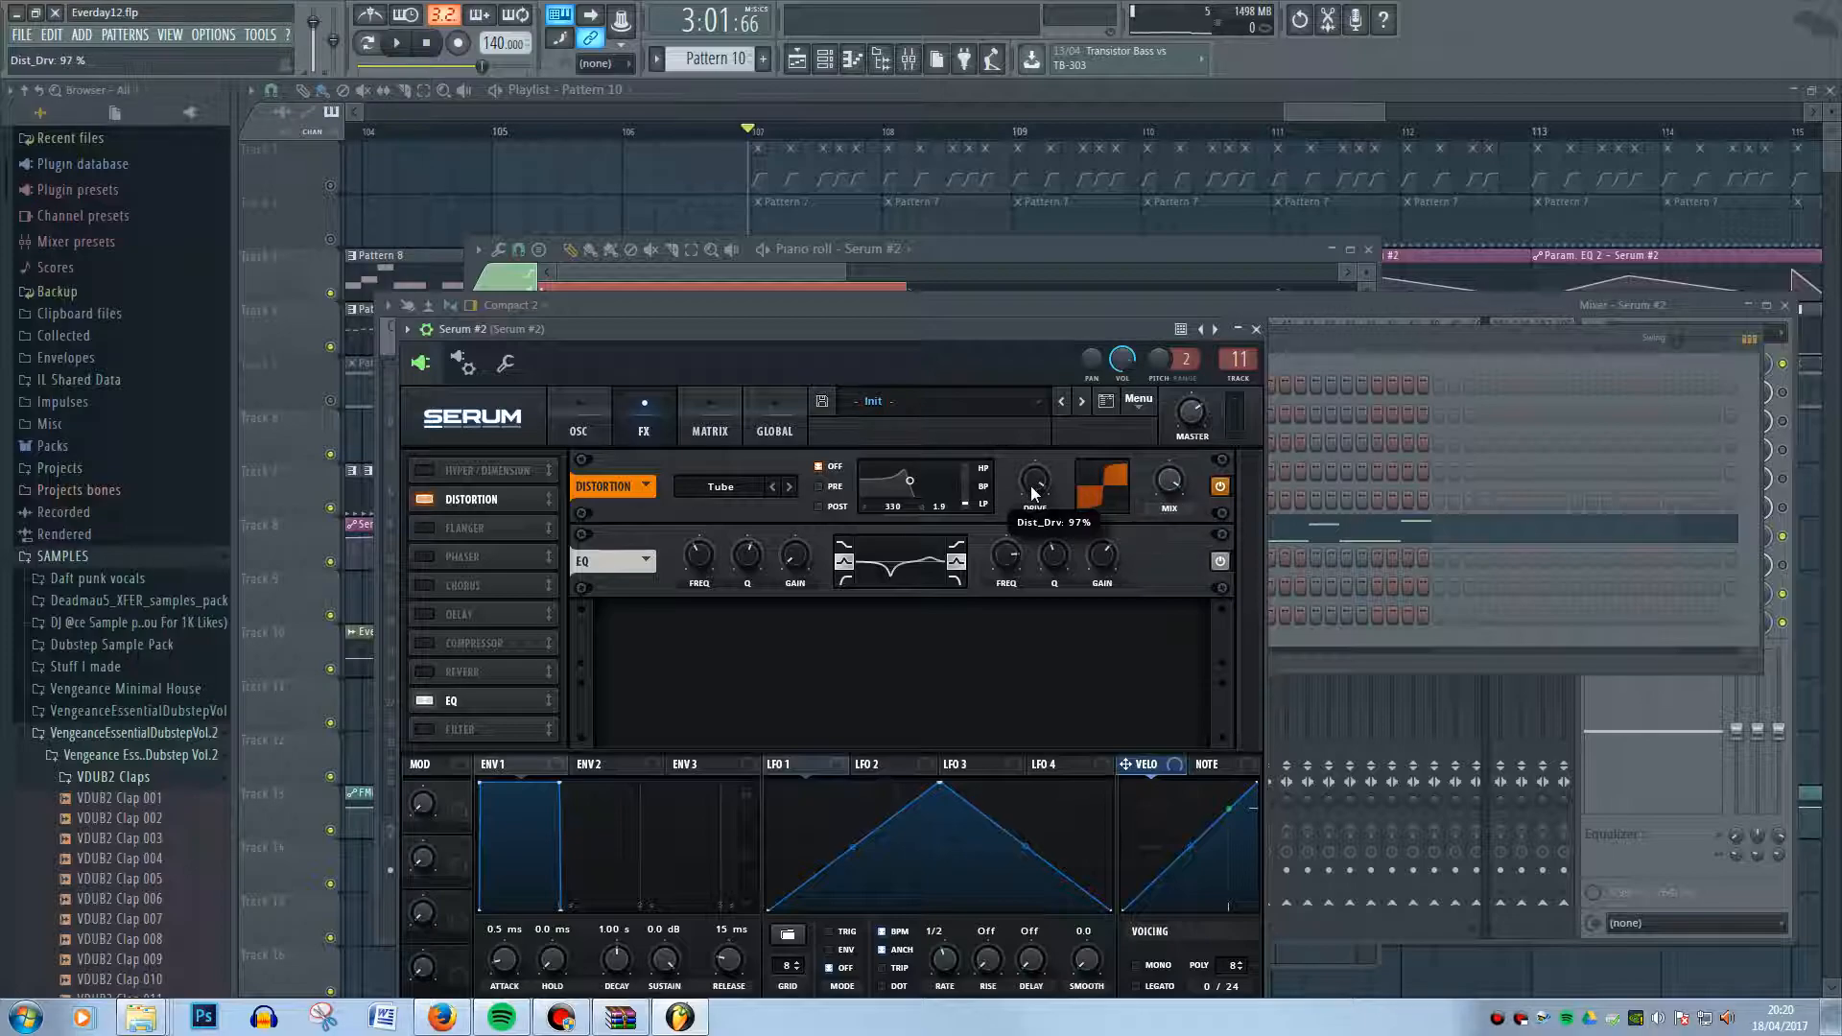
pyautogui.press('b')
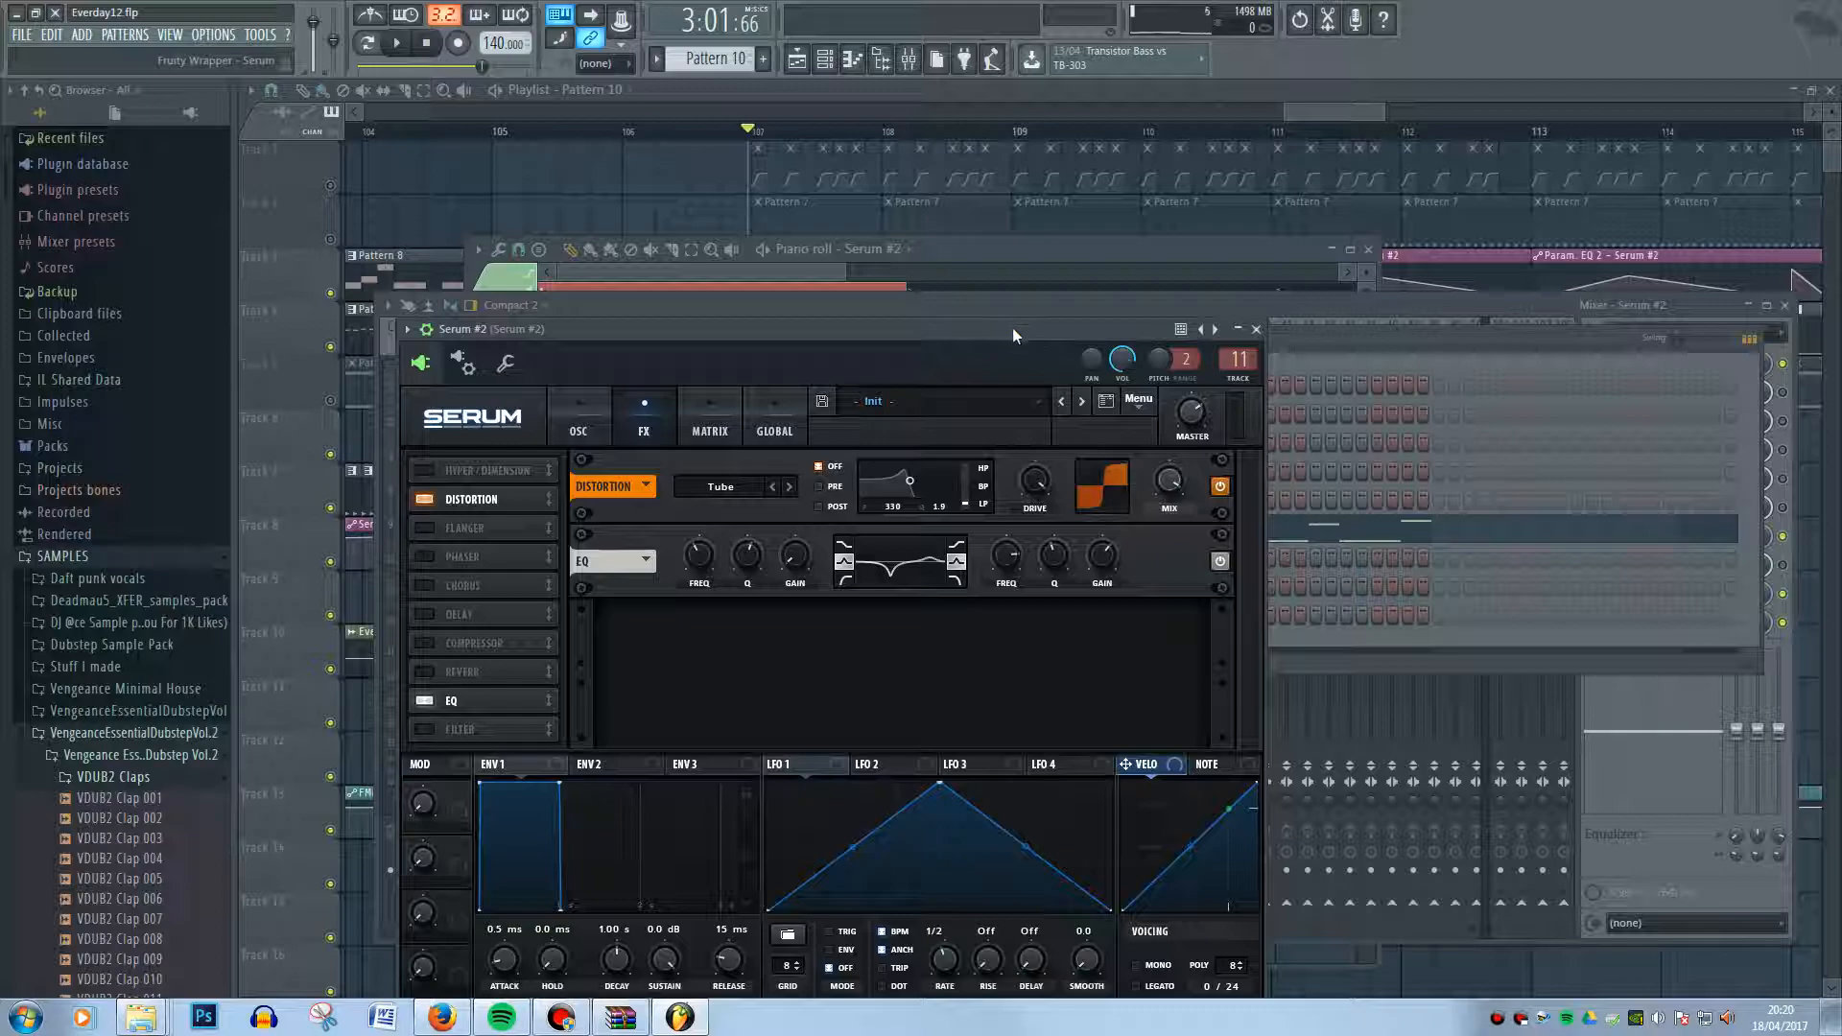
pyautogui.moveTo(1012, 326); pyautogui.dragTo(1030, 303)
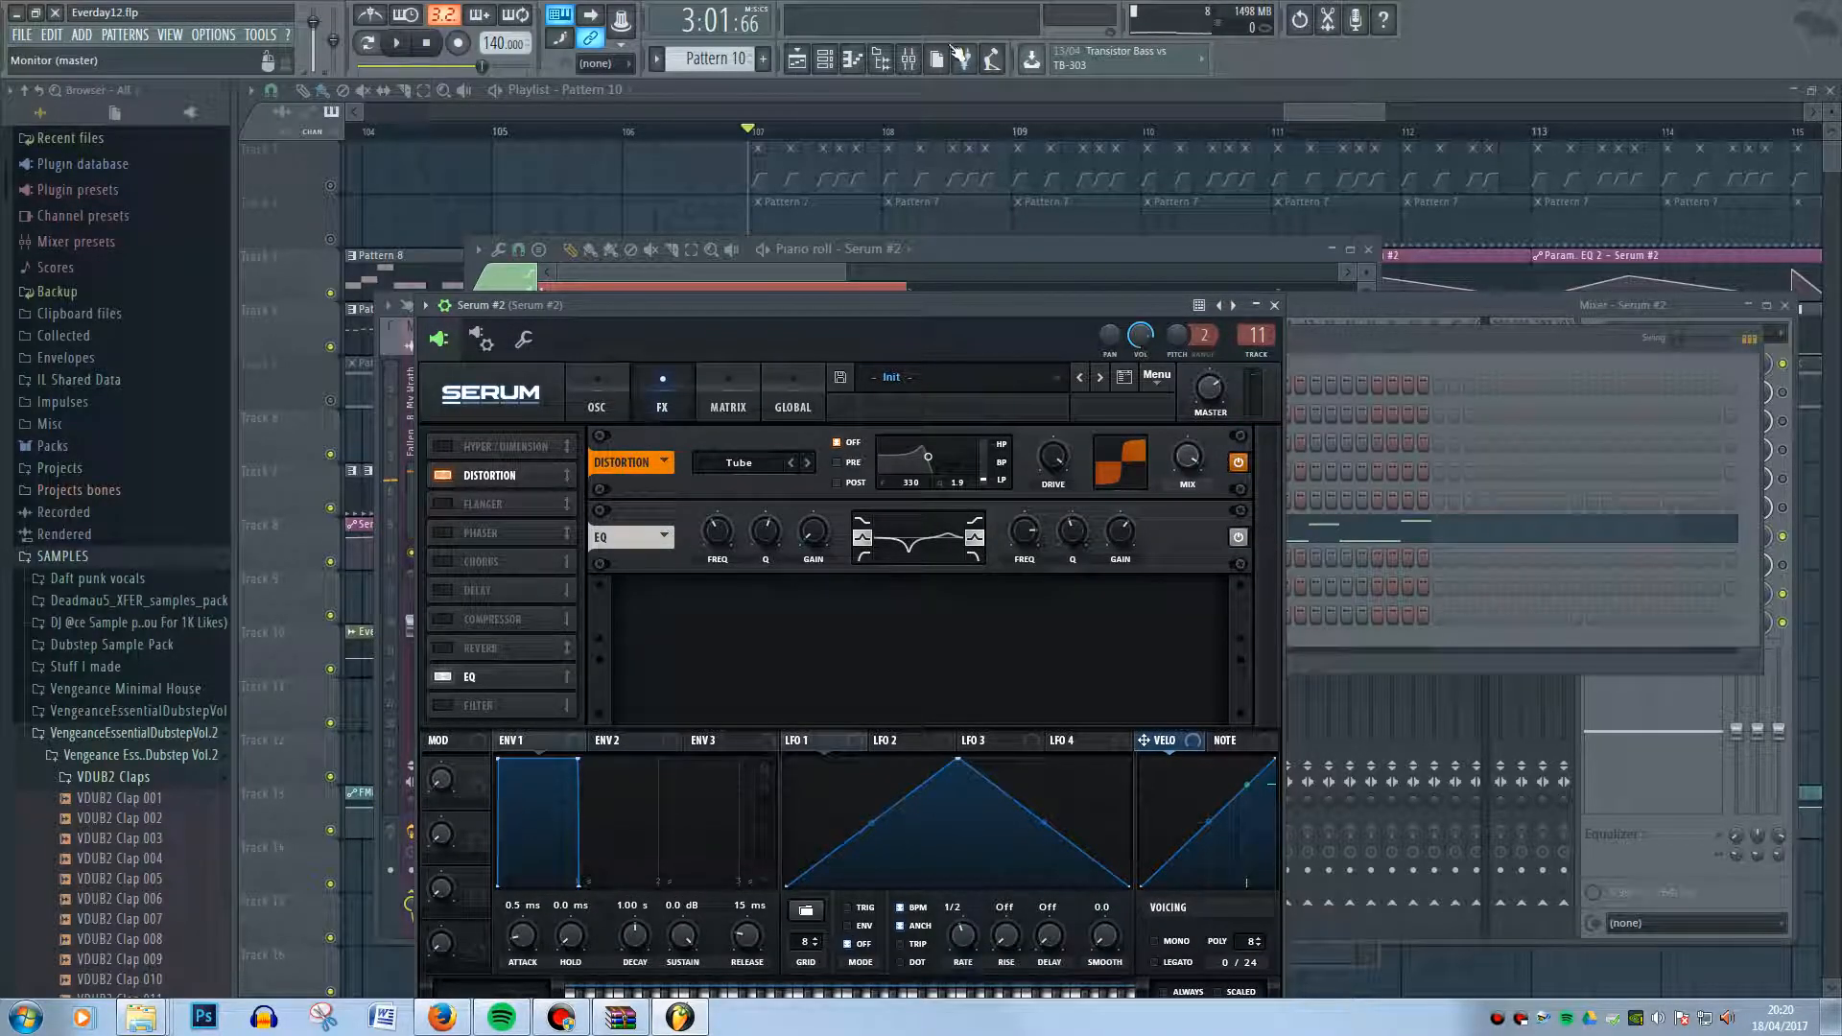
pyautogui.moveTo(965, 304); pyautogui.dragTo(987, 265)
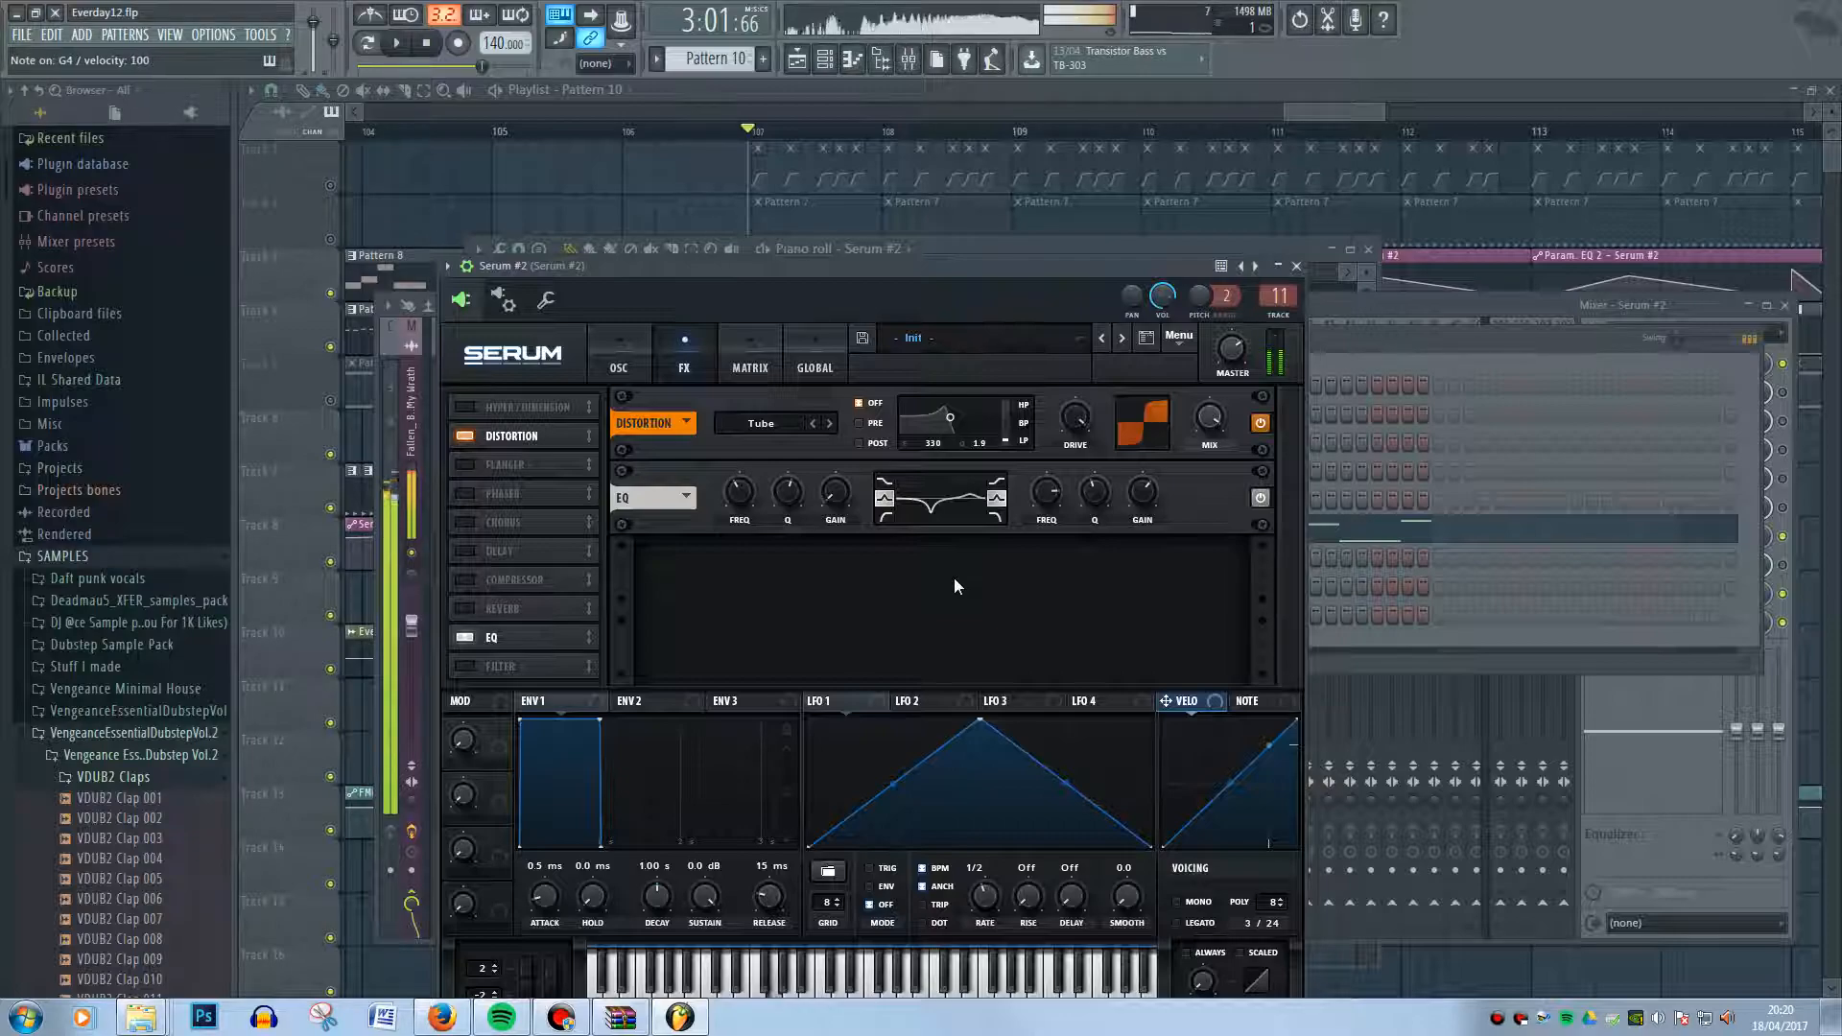
# - Open SerumFX from the Serum #2 mixer insert, enable the effect, and bring its window back up
pyautogui.click(1518, 326)
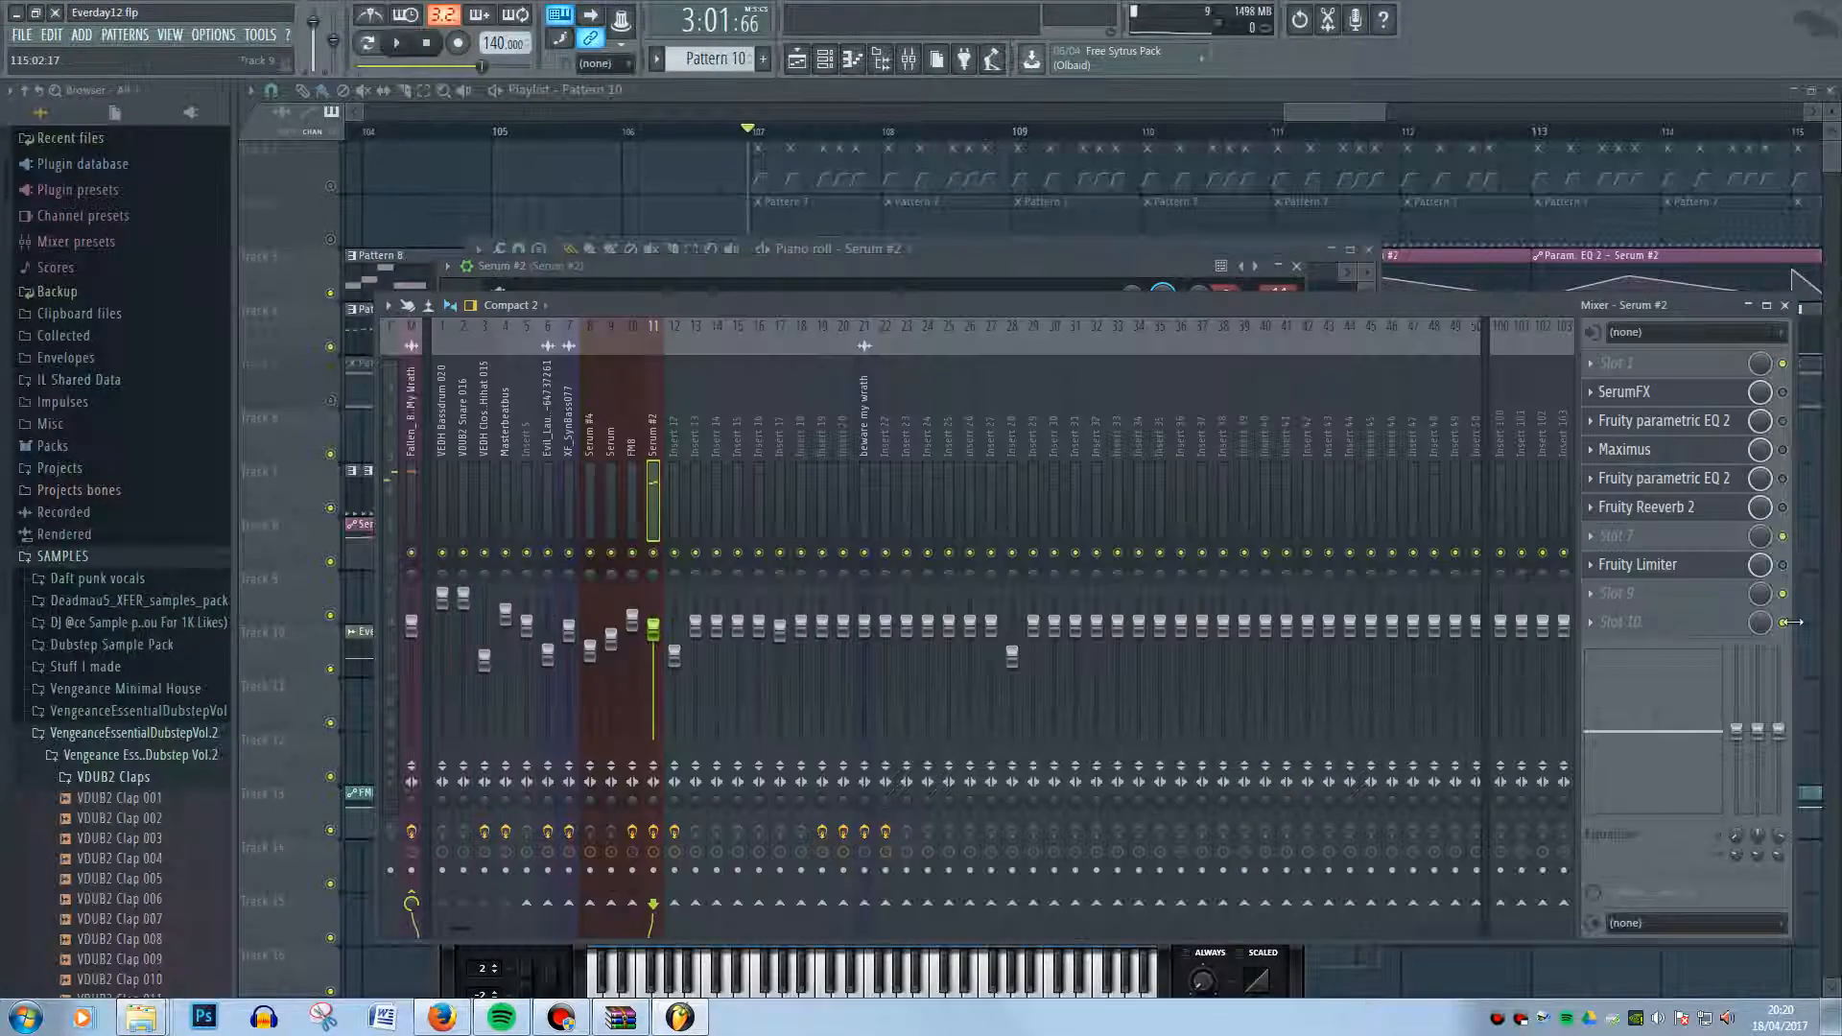
pyautogui.click(1721, 401)
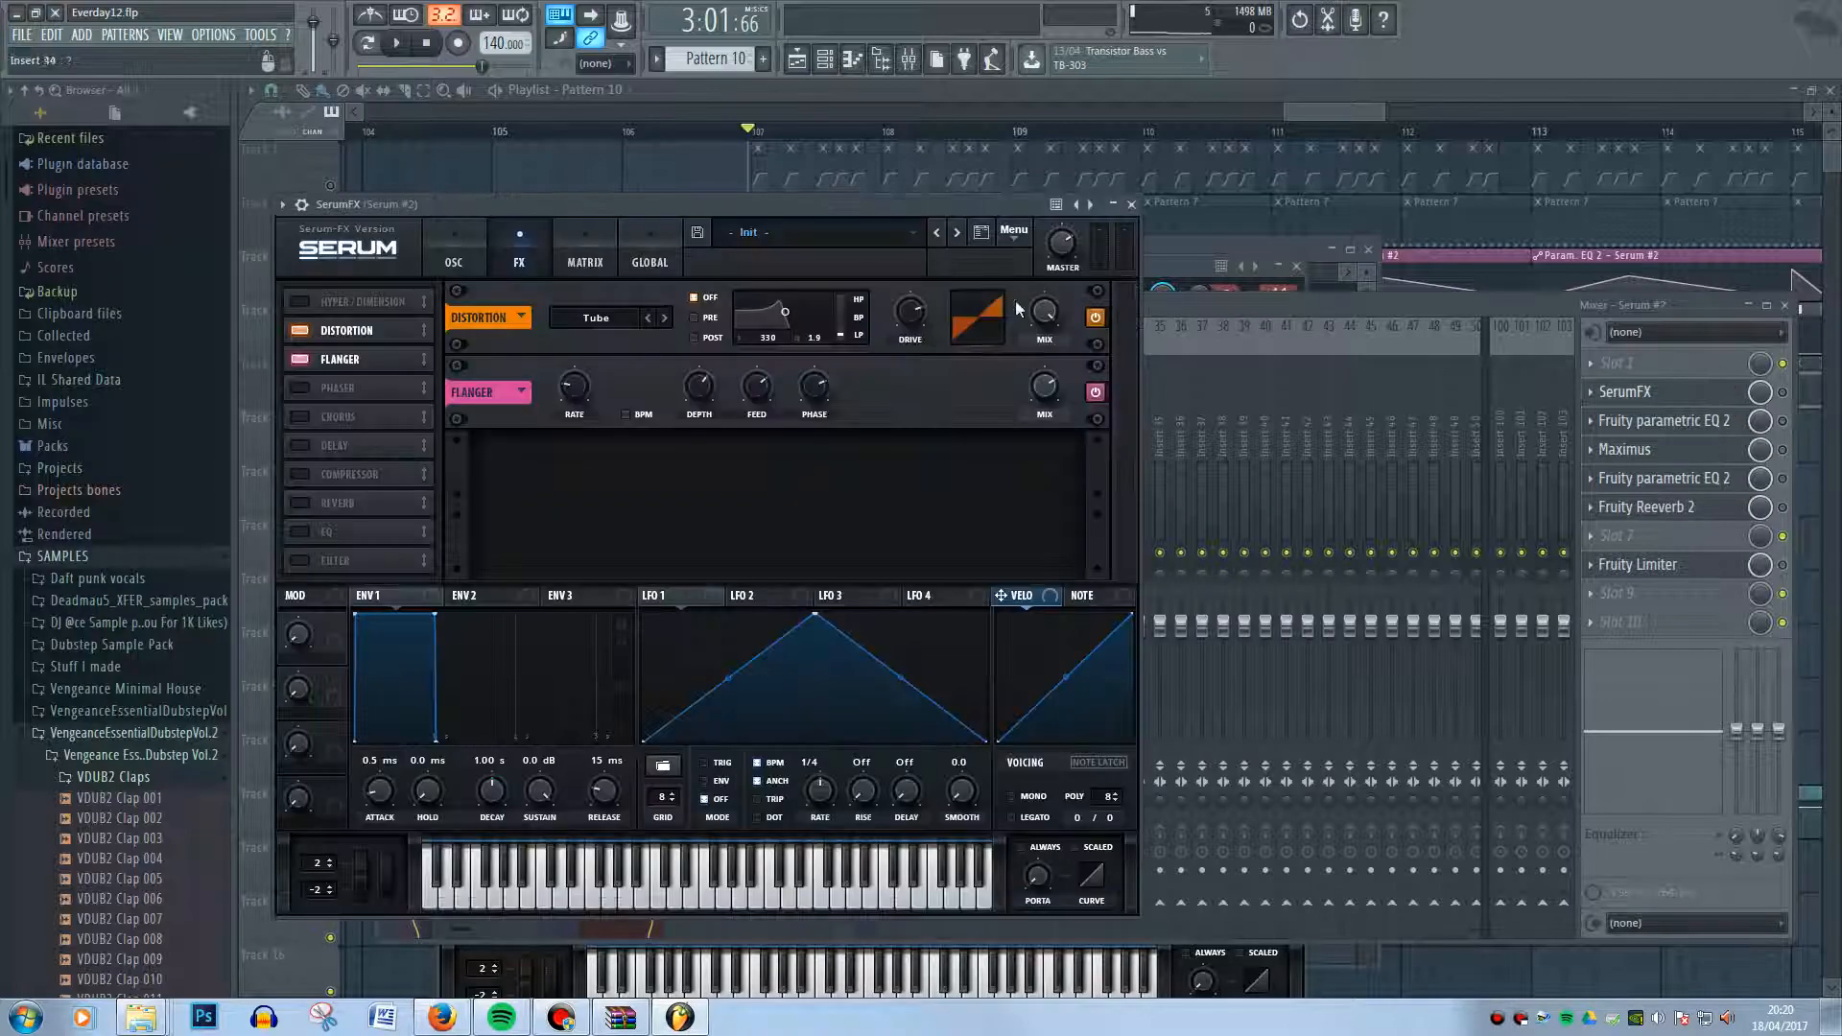
pyautogui.moveTo(808, 205); pyautogui.dragTo(1203, 430)
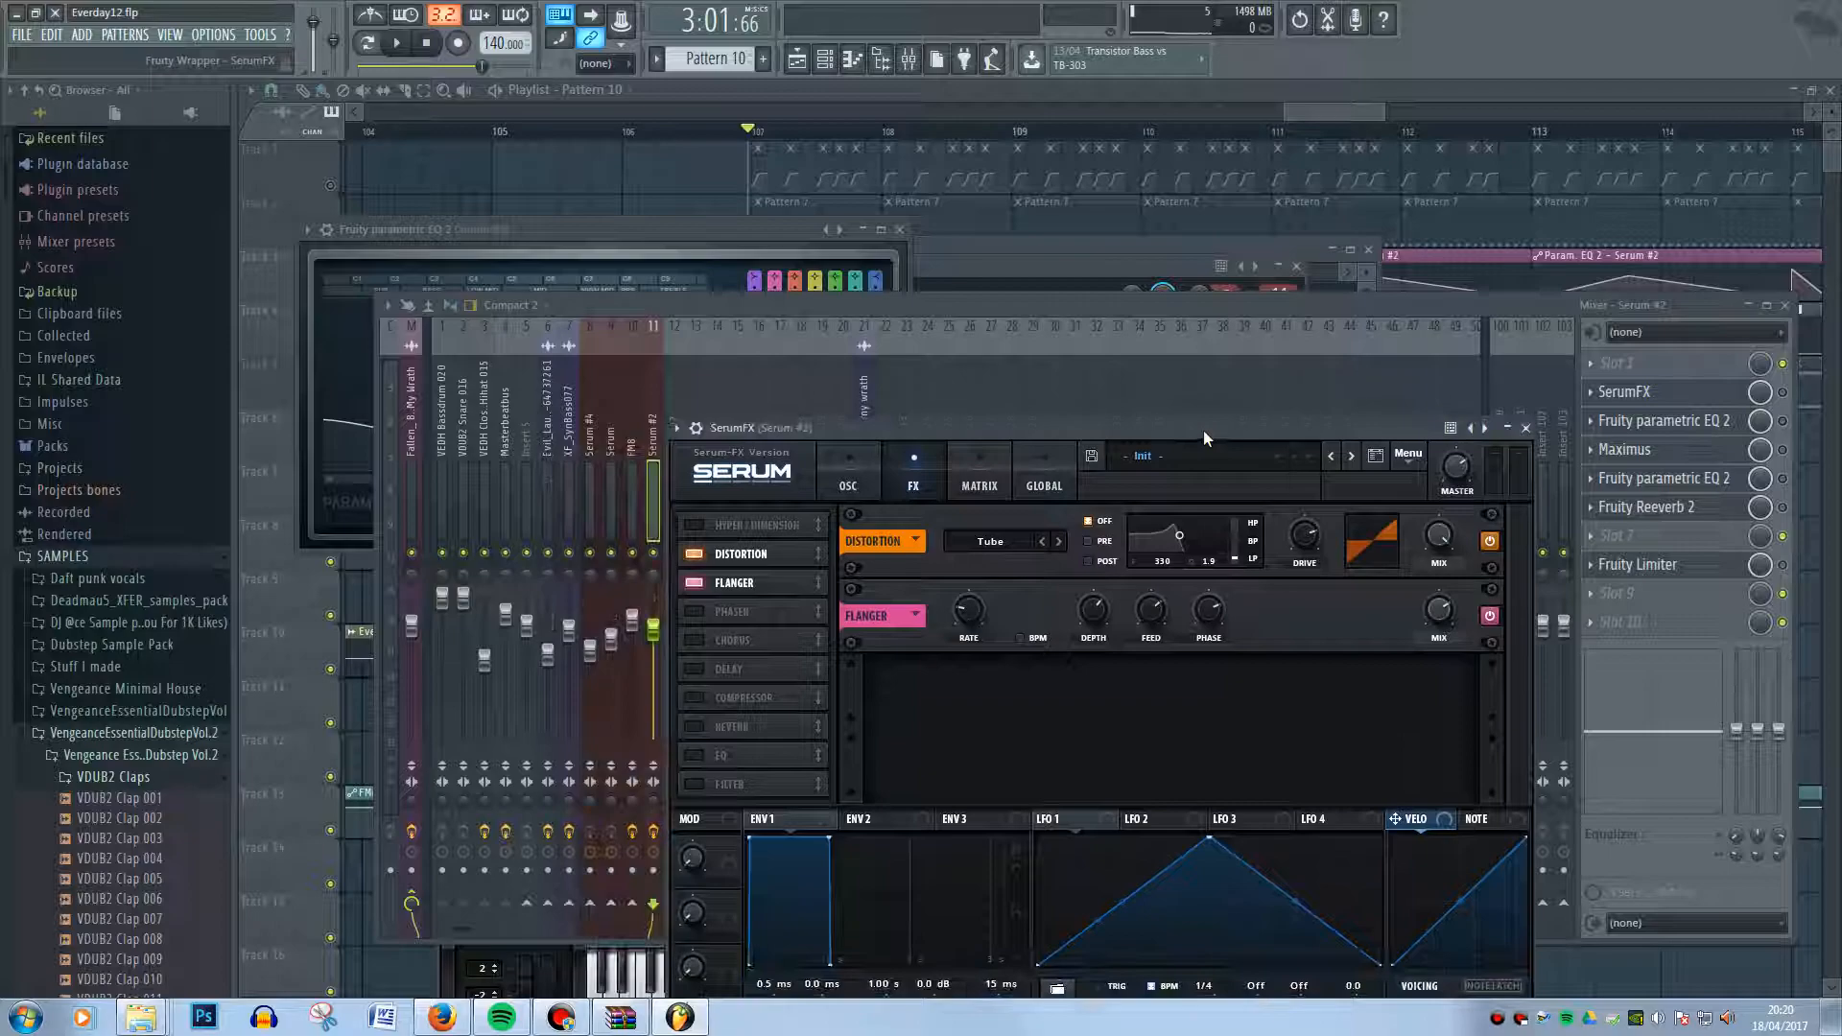
pyautogui.click(1600, 364)
pyautogui.click(1508, 313)
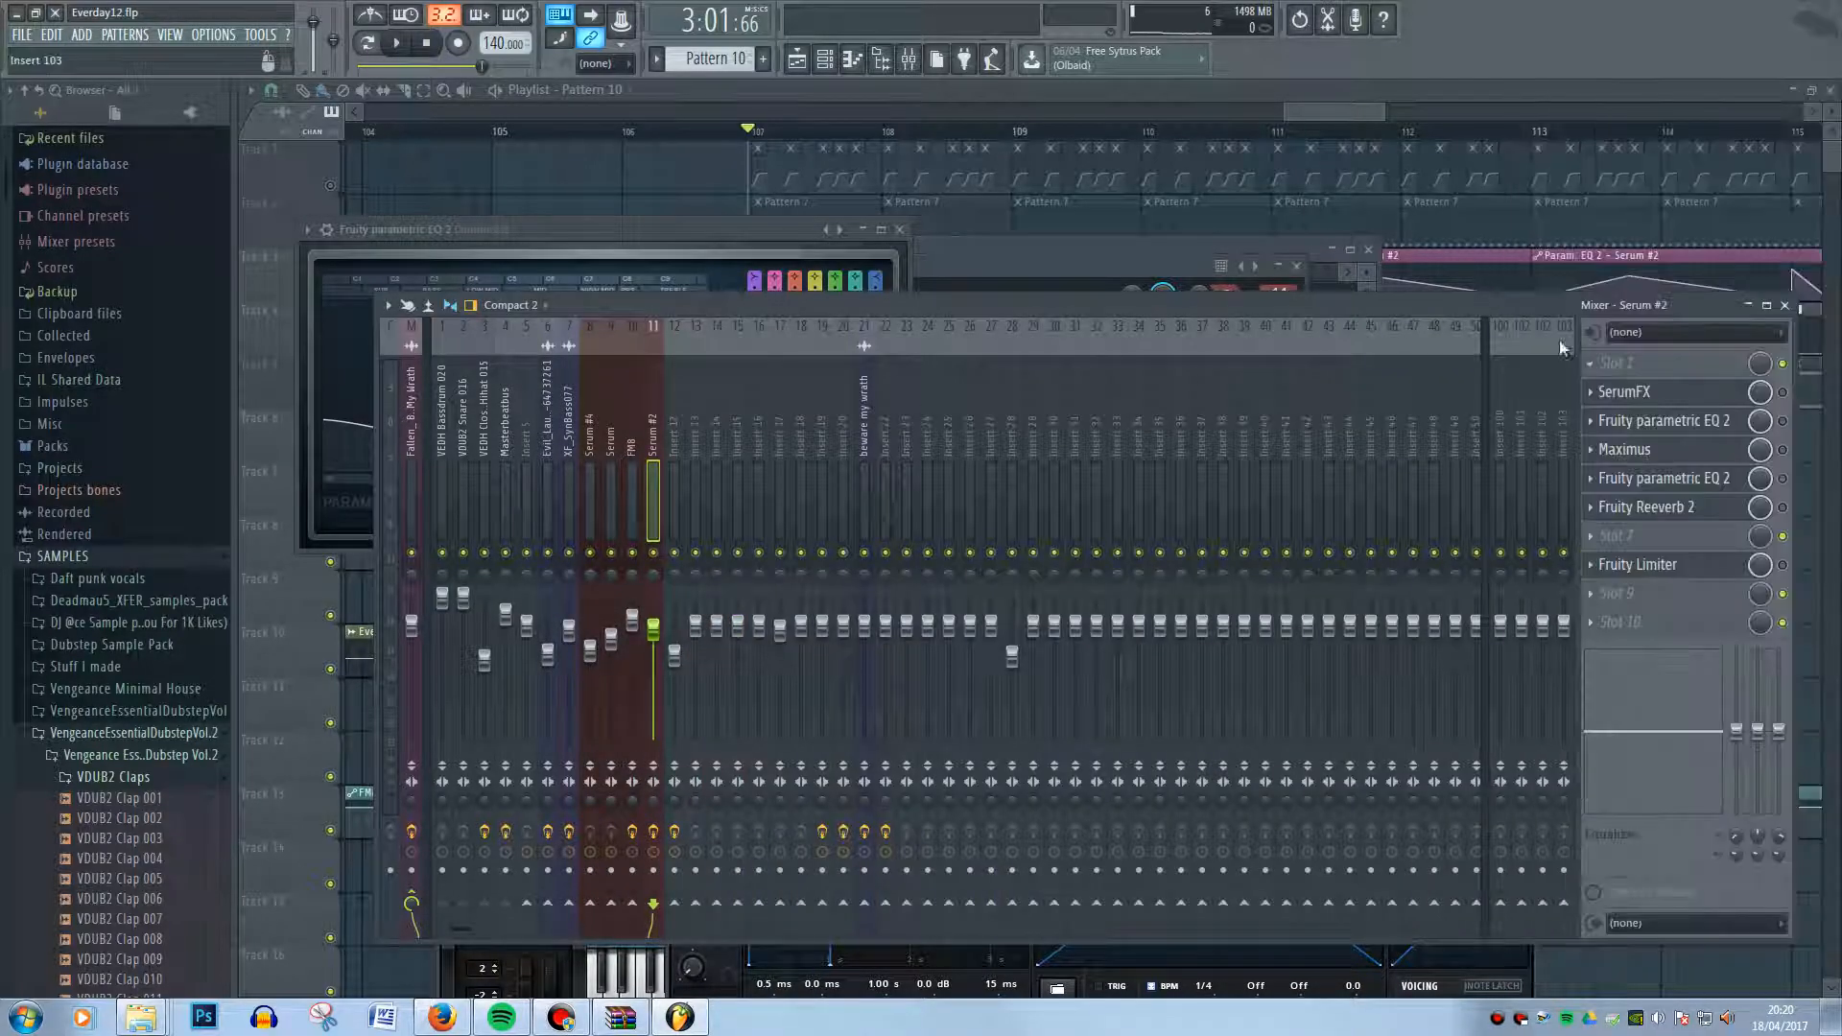
pyautogui.click(1629, 391)
pyautogui.click(1633, 395)
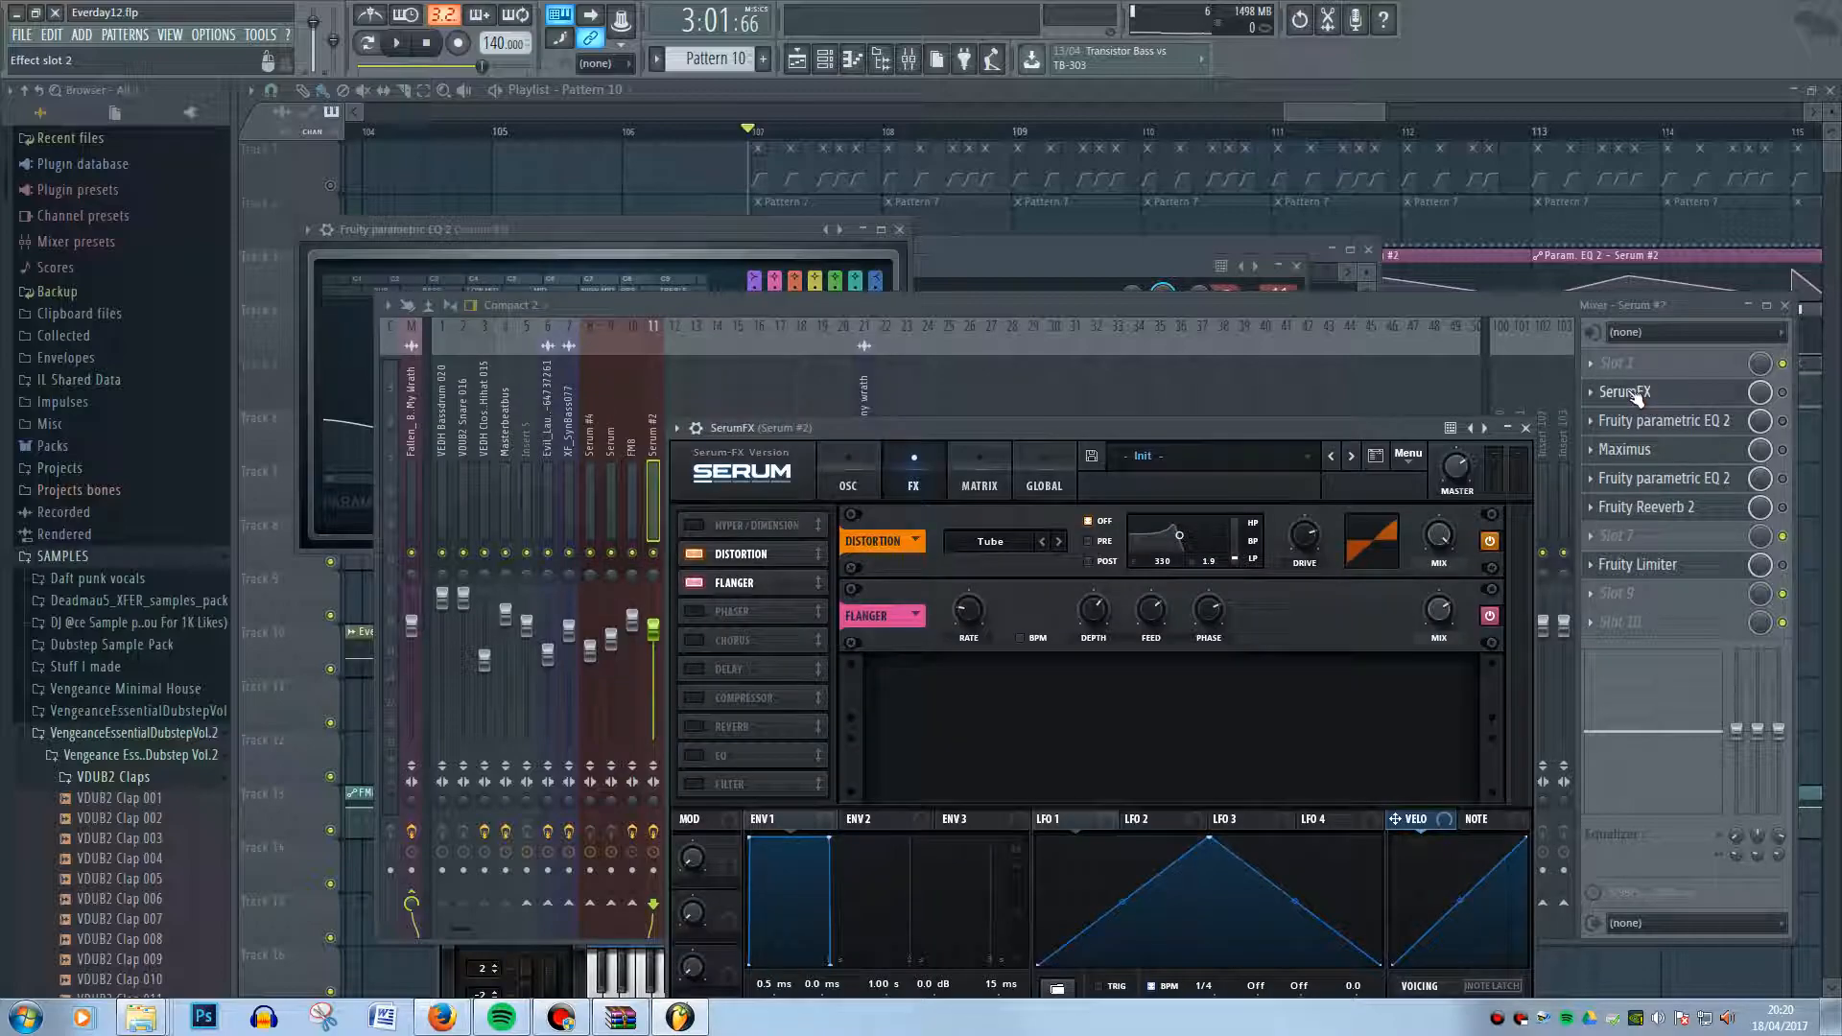
pyautogui.click(1784, 393)
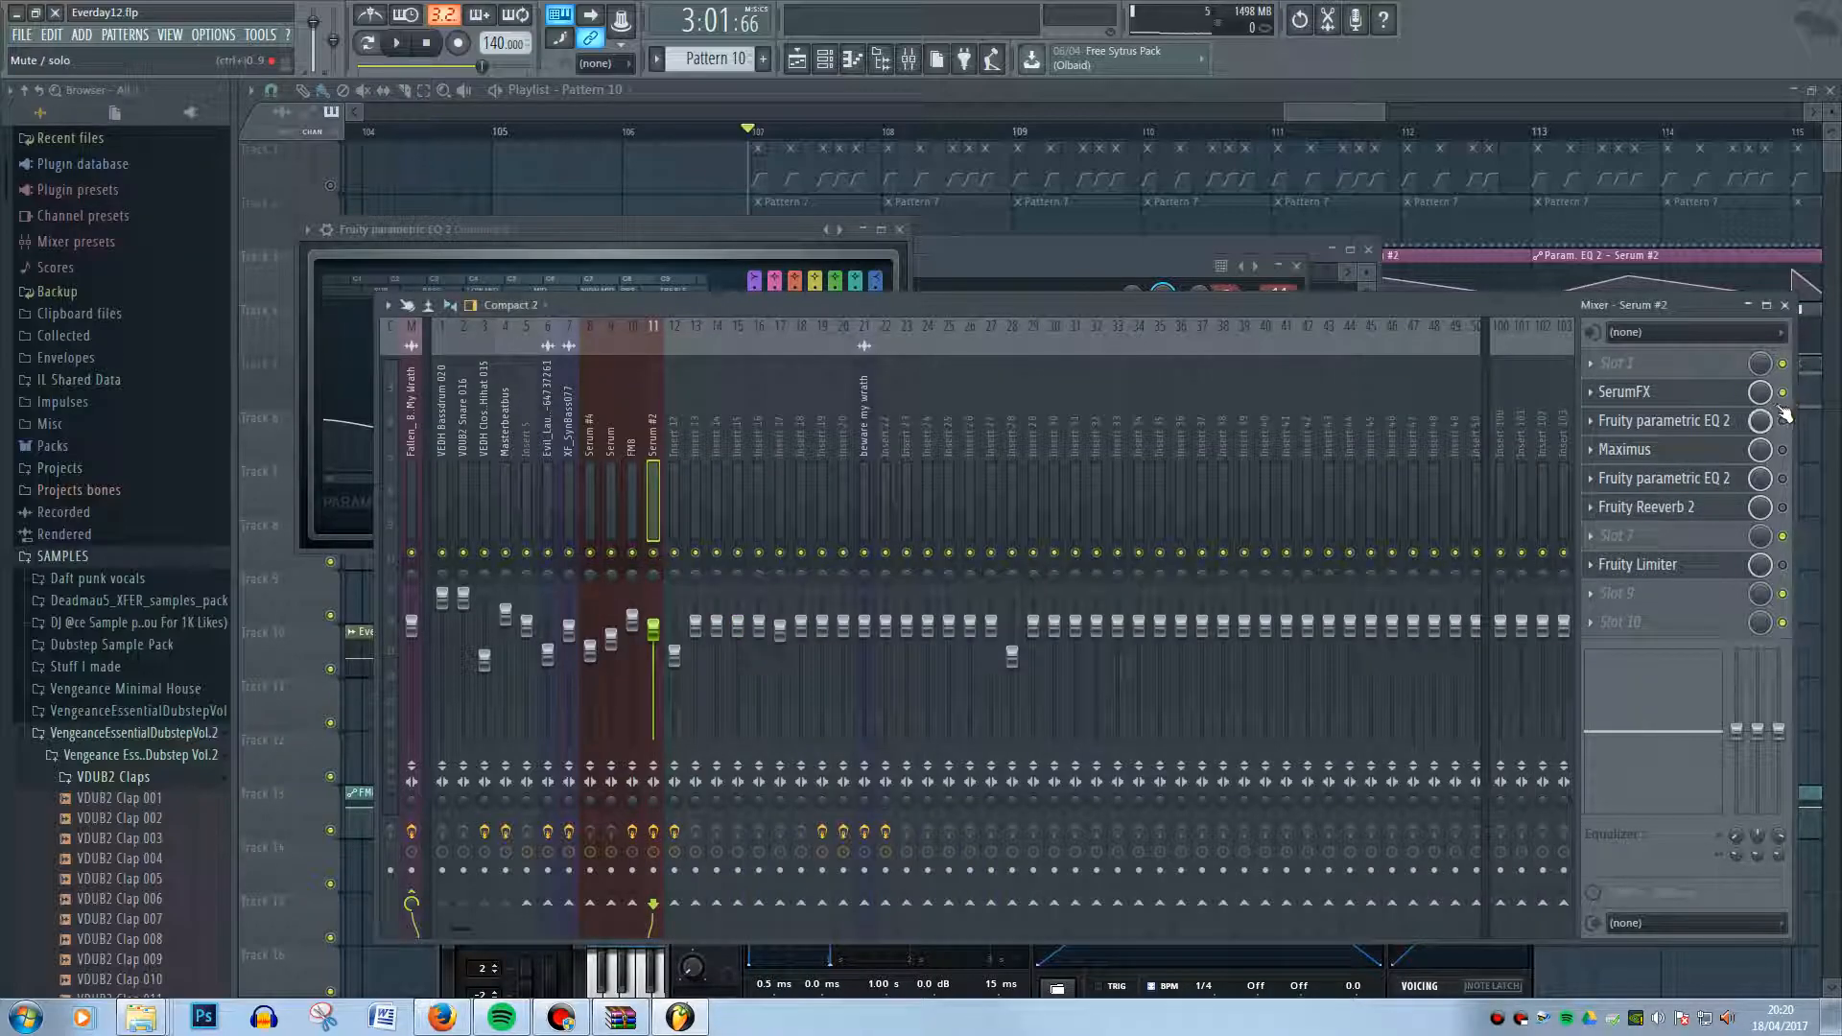
pyautogui.click(1435, 985)
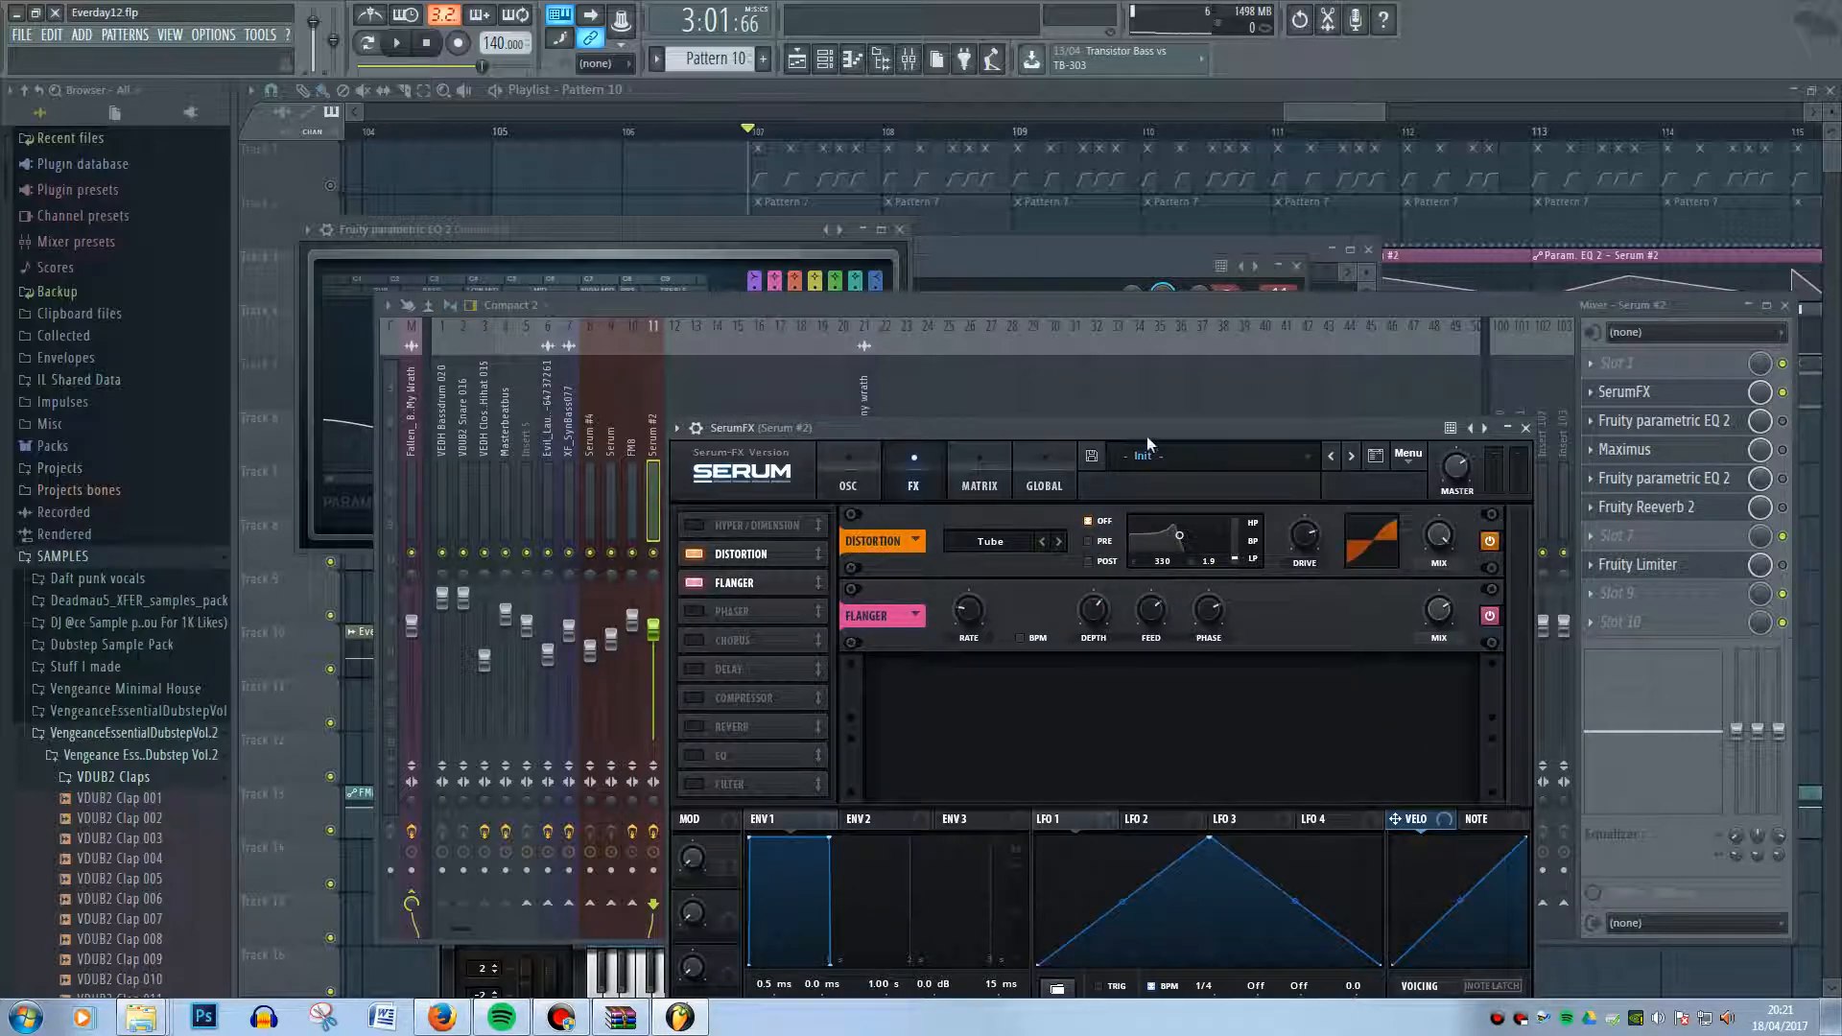
# - Reposition the SerumFX window and play several notes to audition its distortion and flanger on Serum #2
pyautogui.moveTo(1146, 428); pyautogui.dragTo(1139, 282)
pyautogui.press('z')
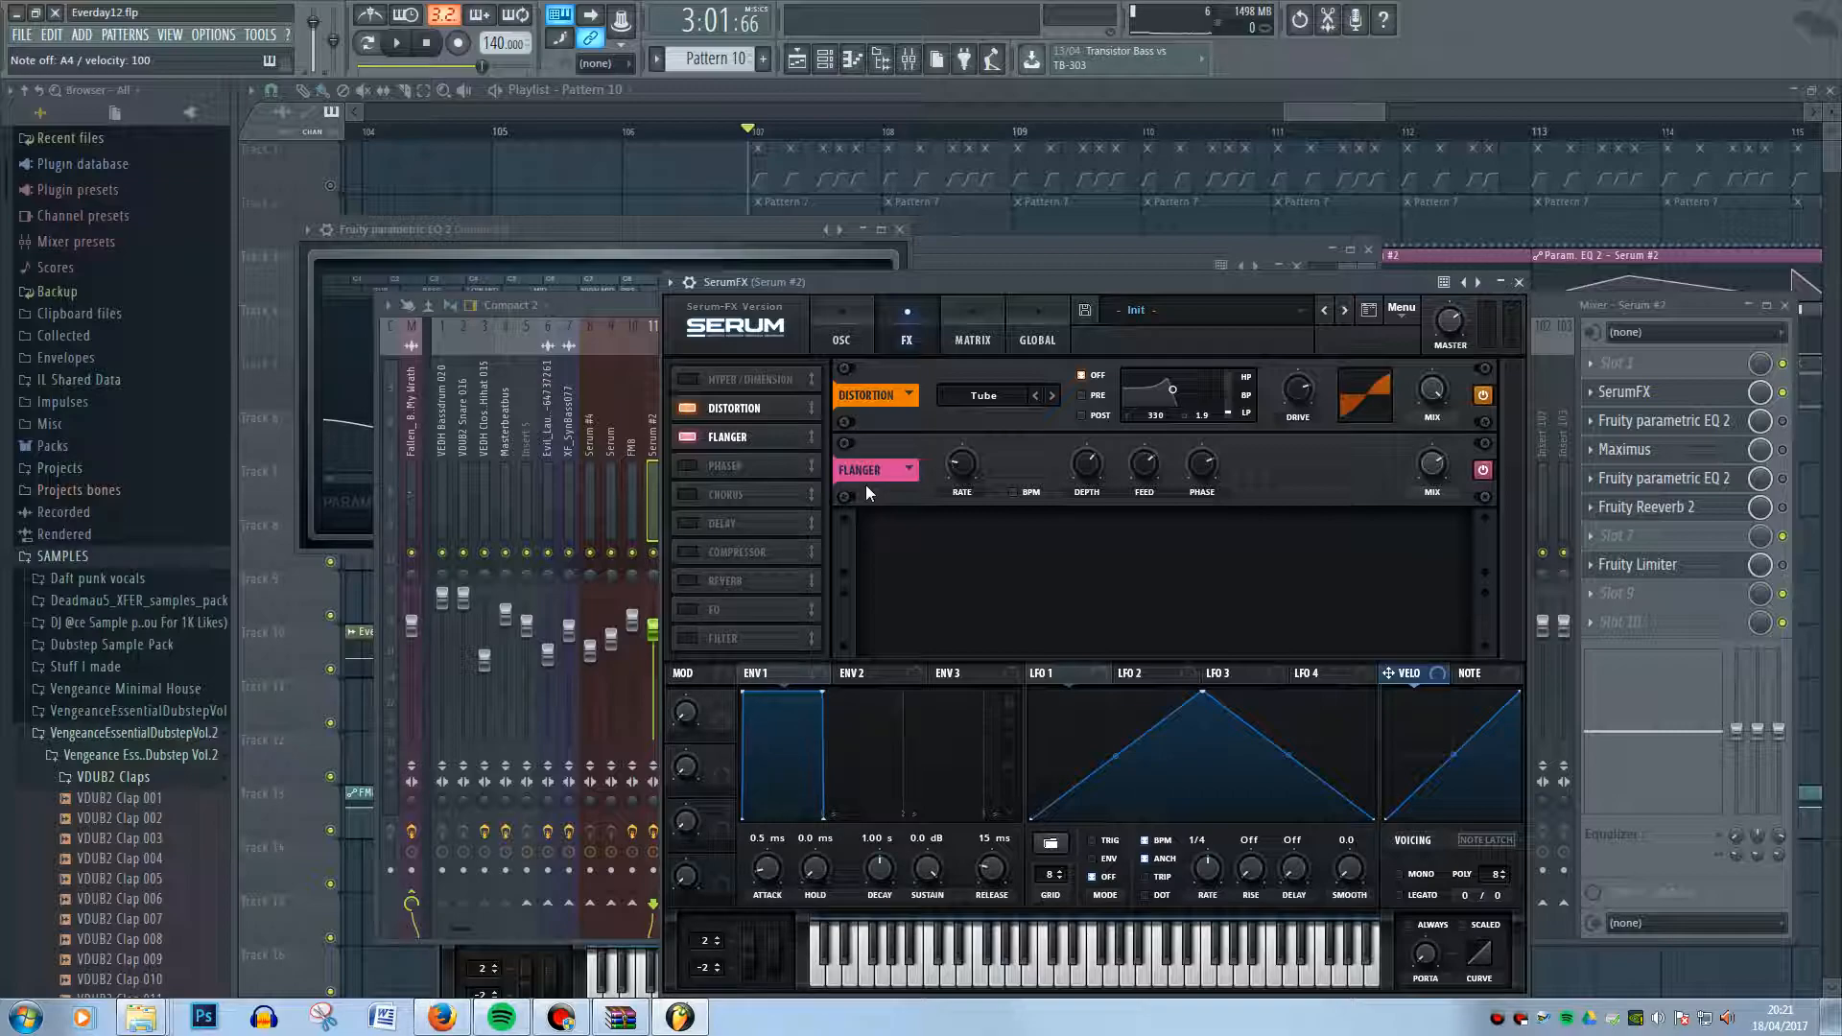
pyautogui.press('z')
pyautogui.press('w')
pyautogui.moveTo(1083, 289); pyautogui.dragTo(913, 207)
pyautogui.press('v')
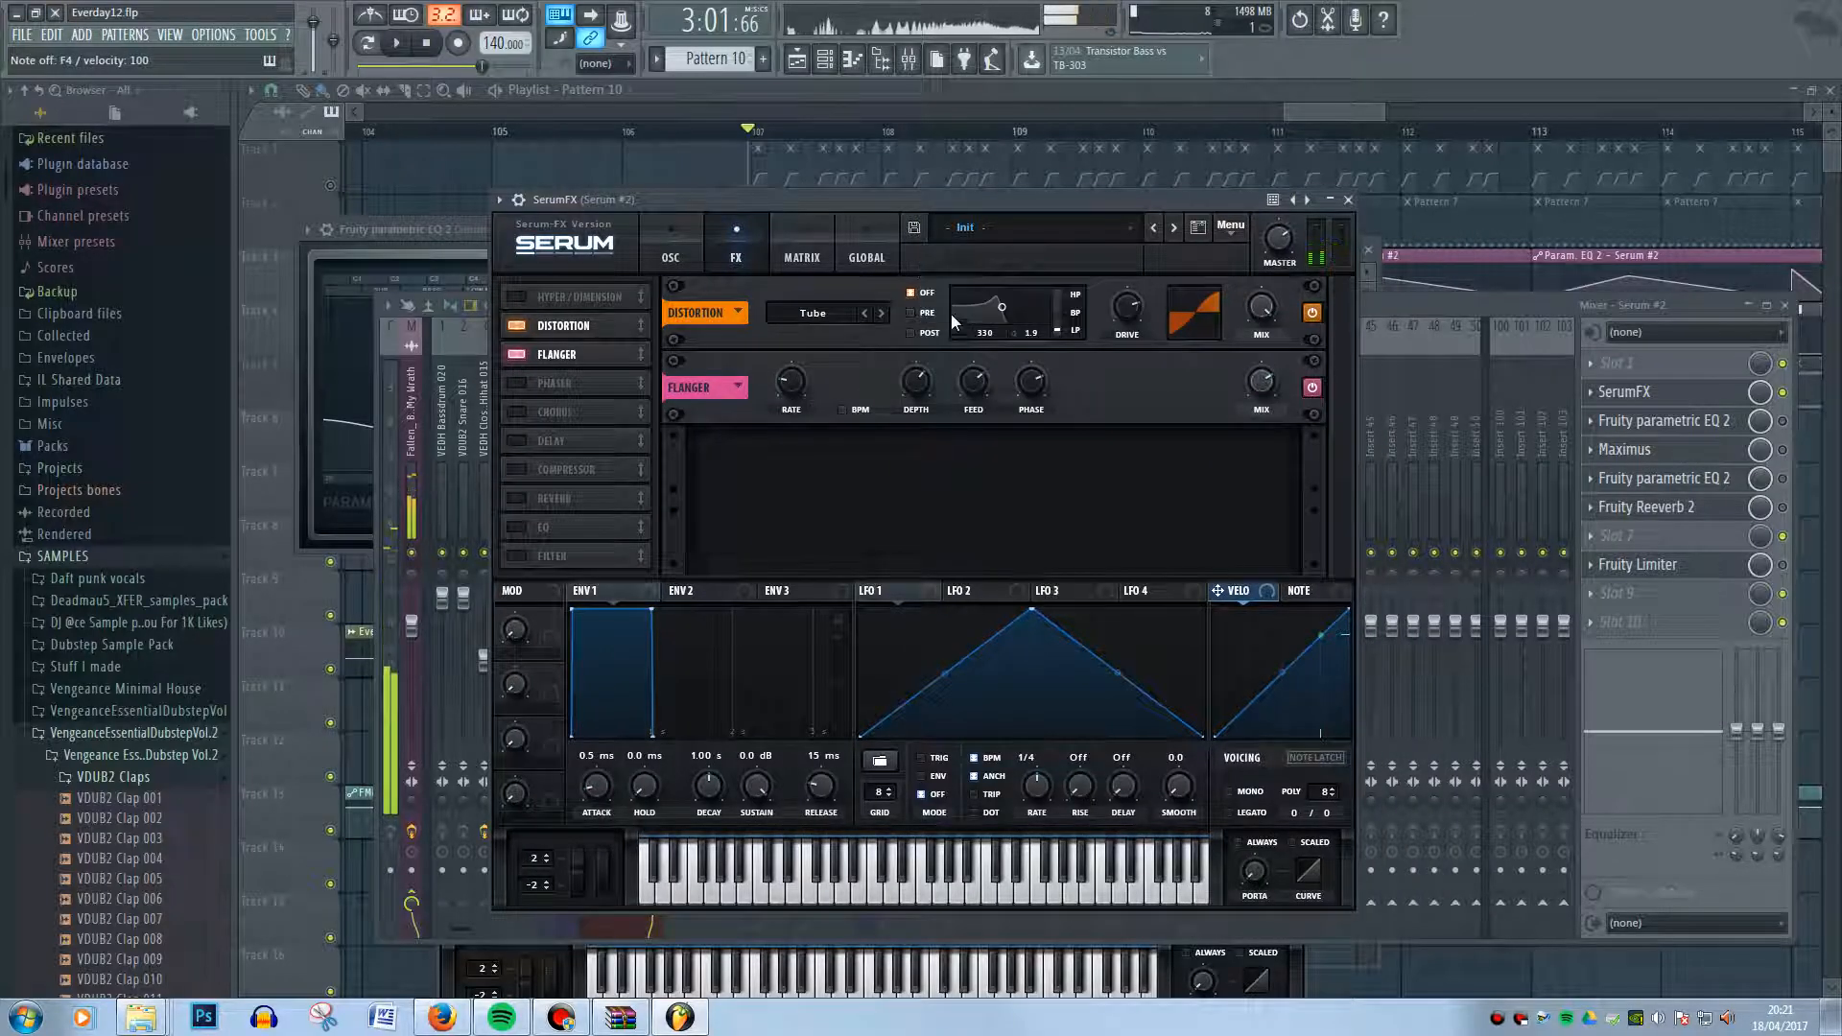
pyautogui.press('w')
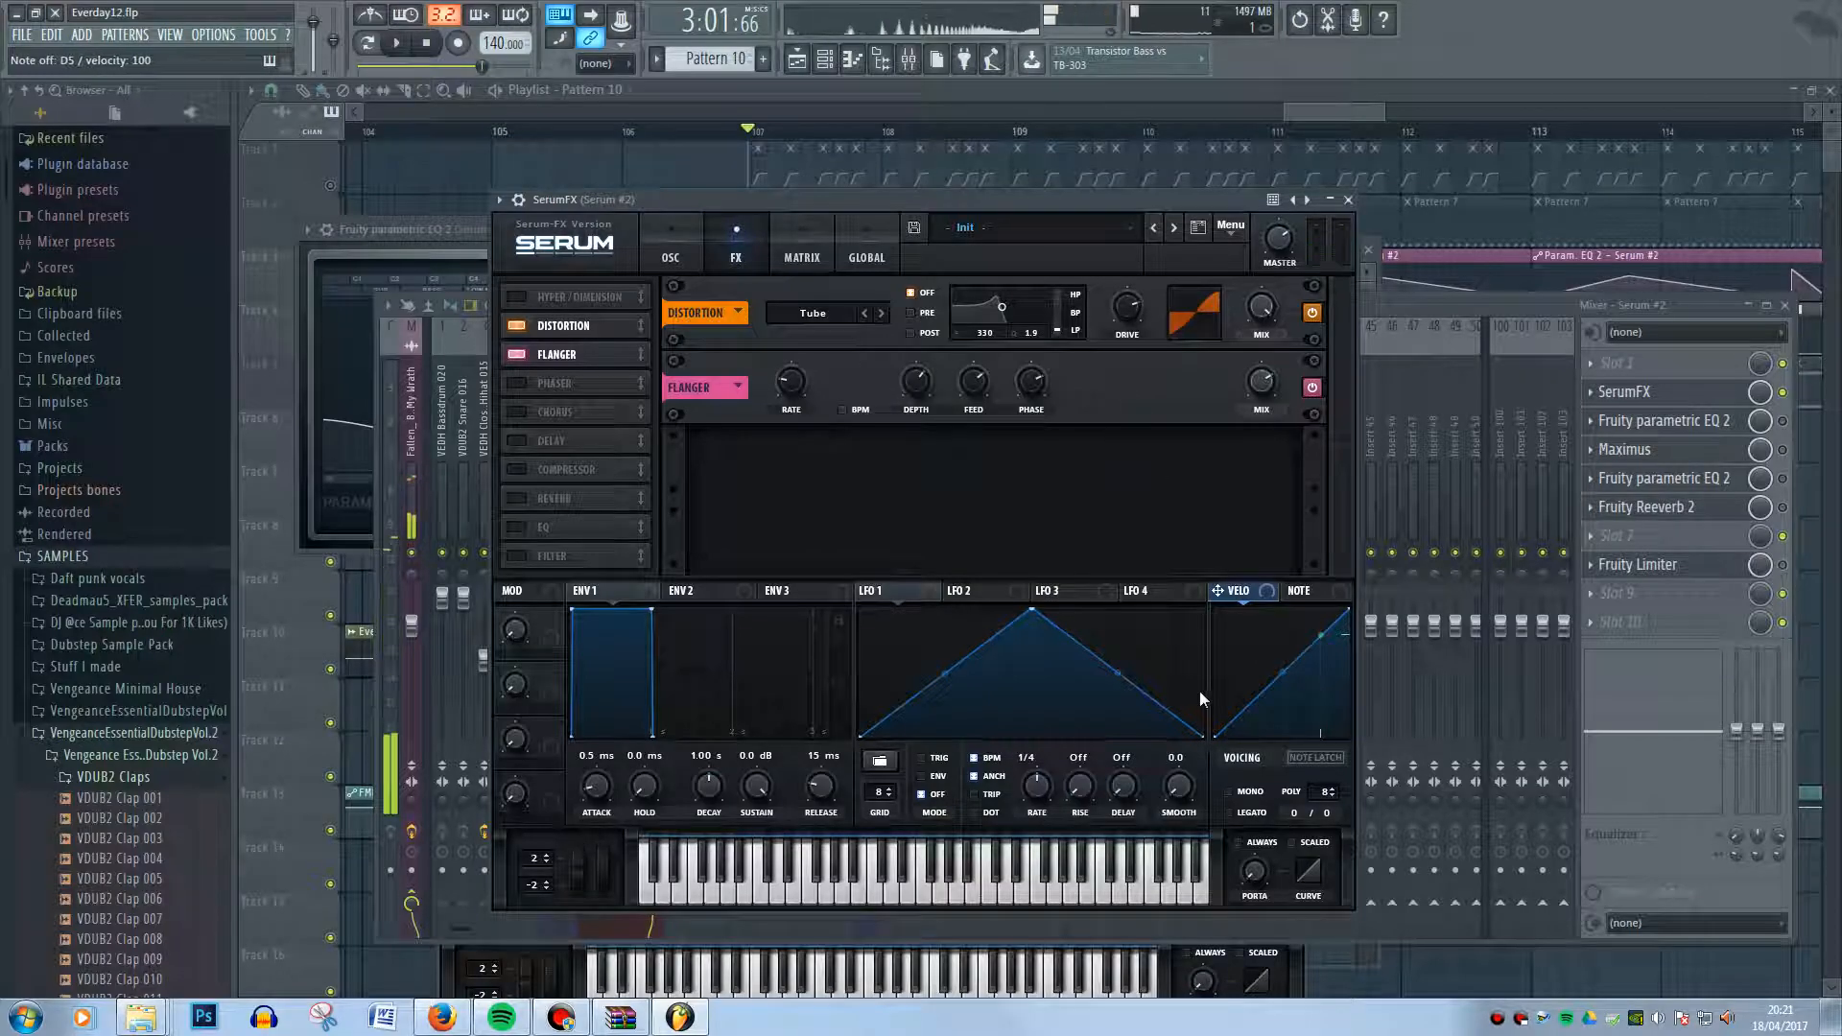
pyautogui.press('e')
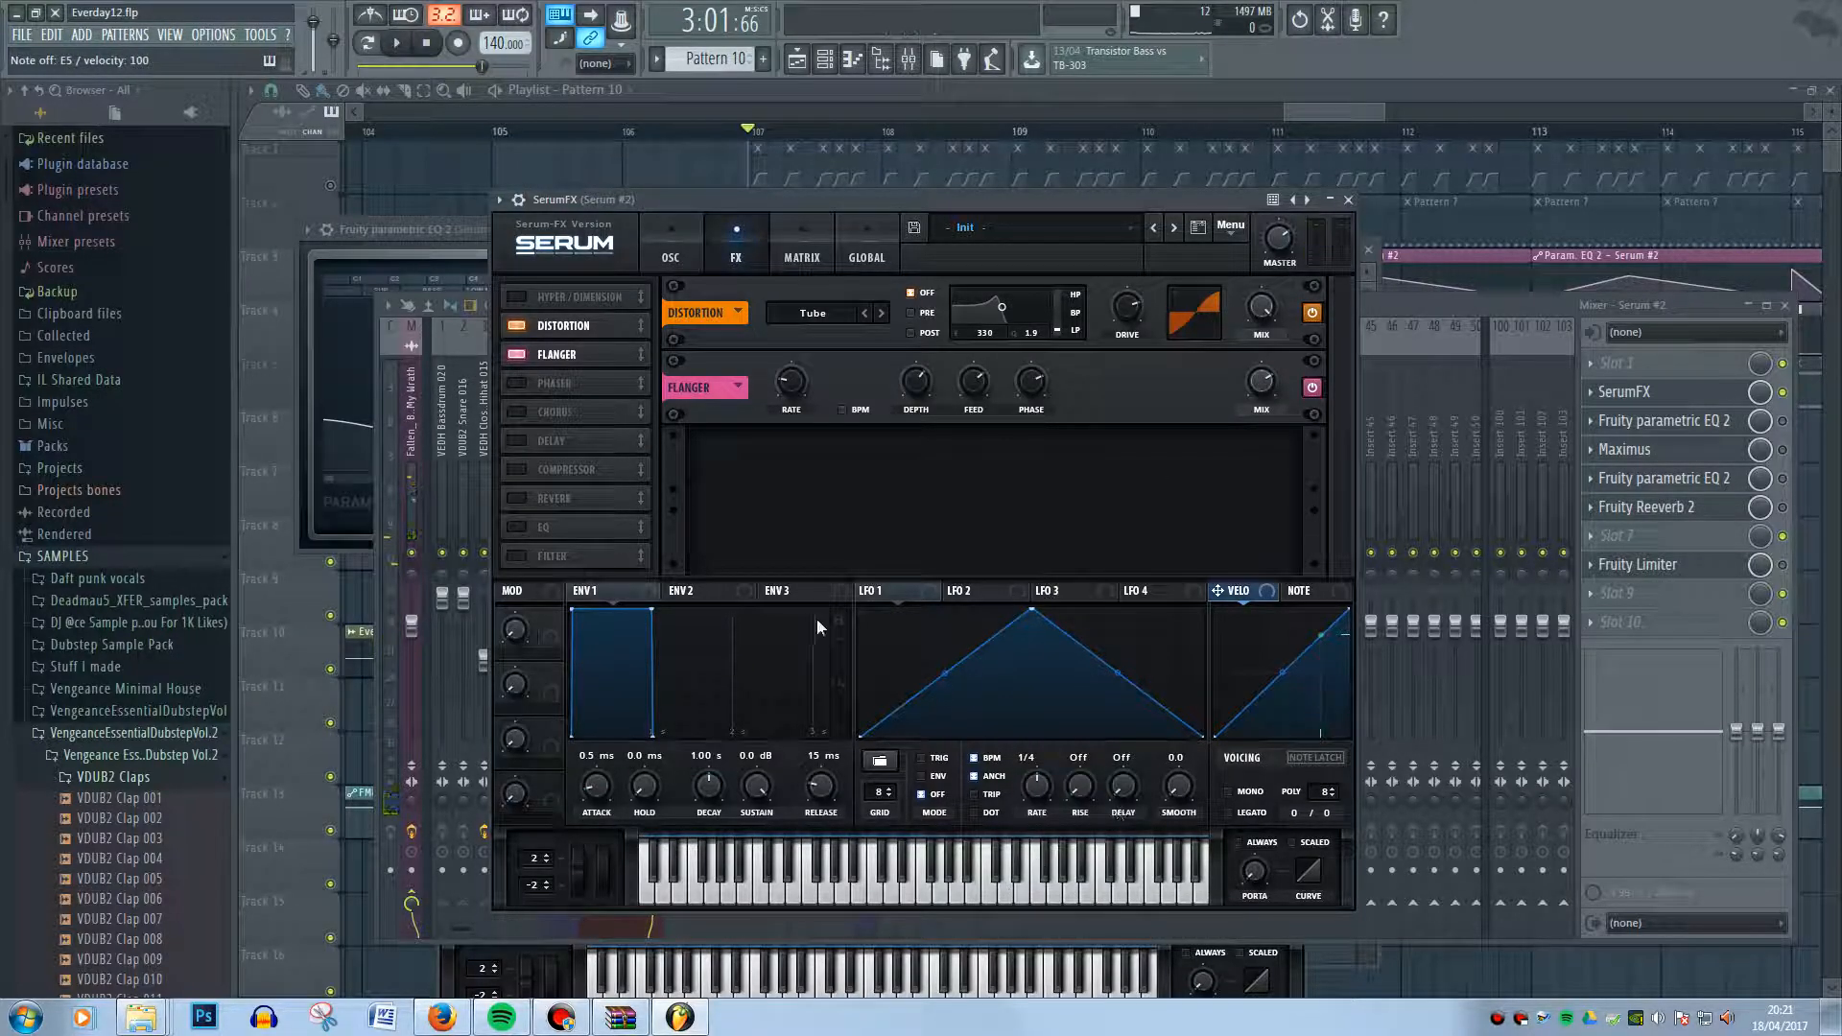
# - Enable the first Fruity parametric EQ 2 on the Serum #2 insert and open it to examine its curve
pyautogui.click(1680, 314)
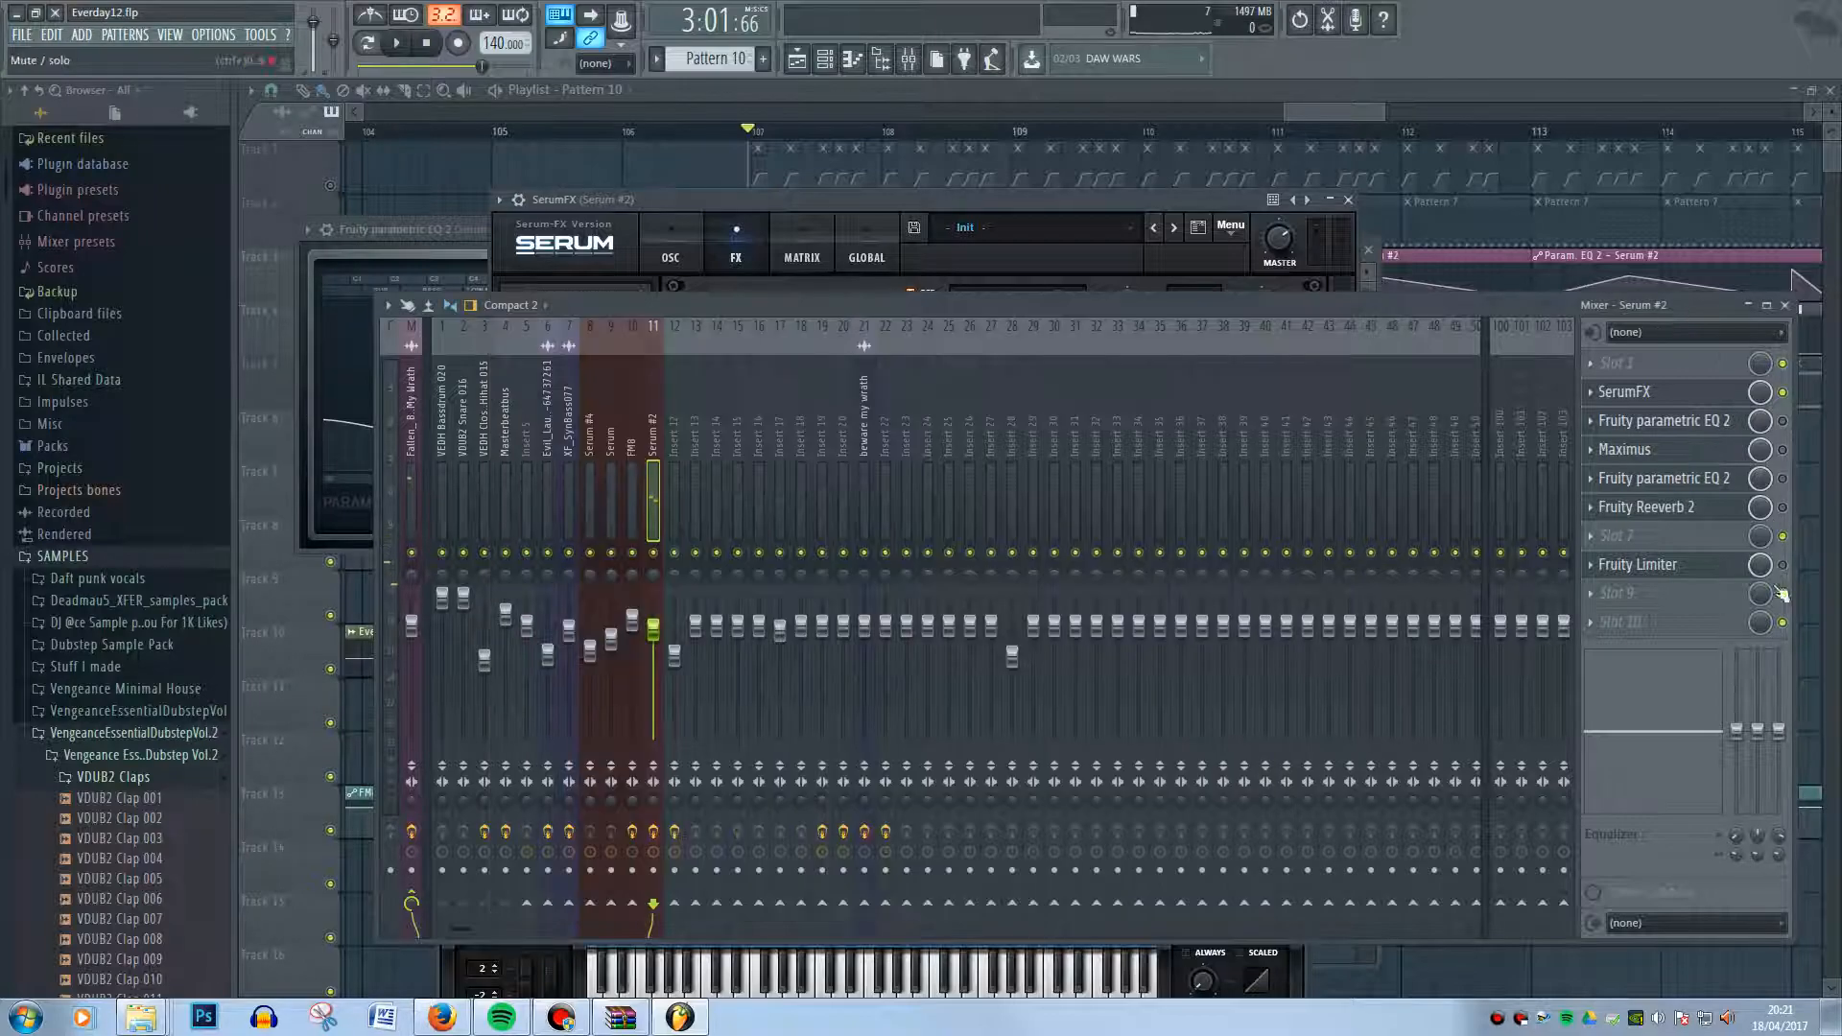
pyautogui.click(1708, 421)
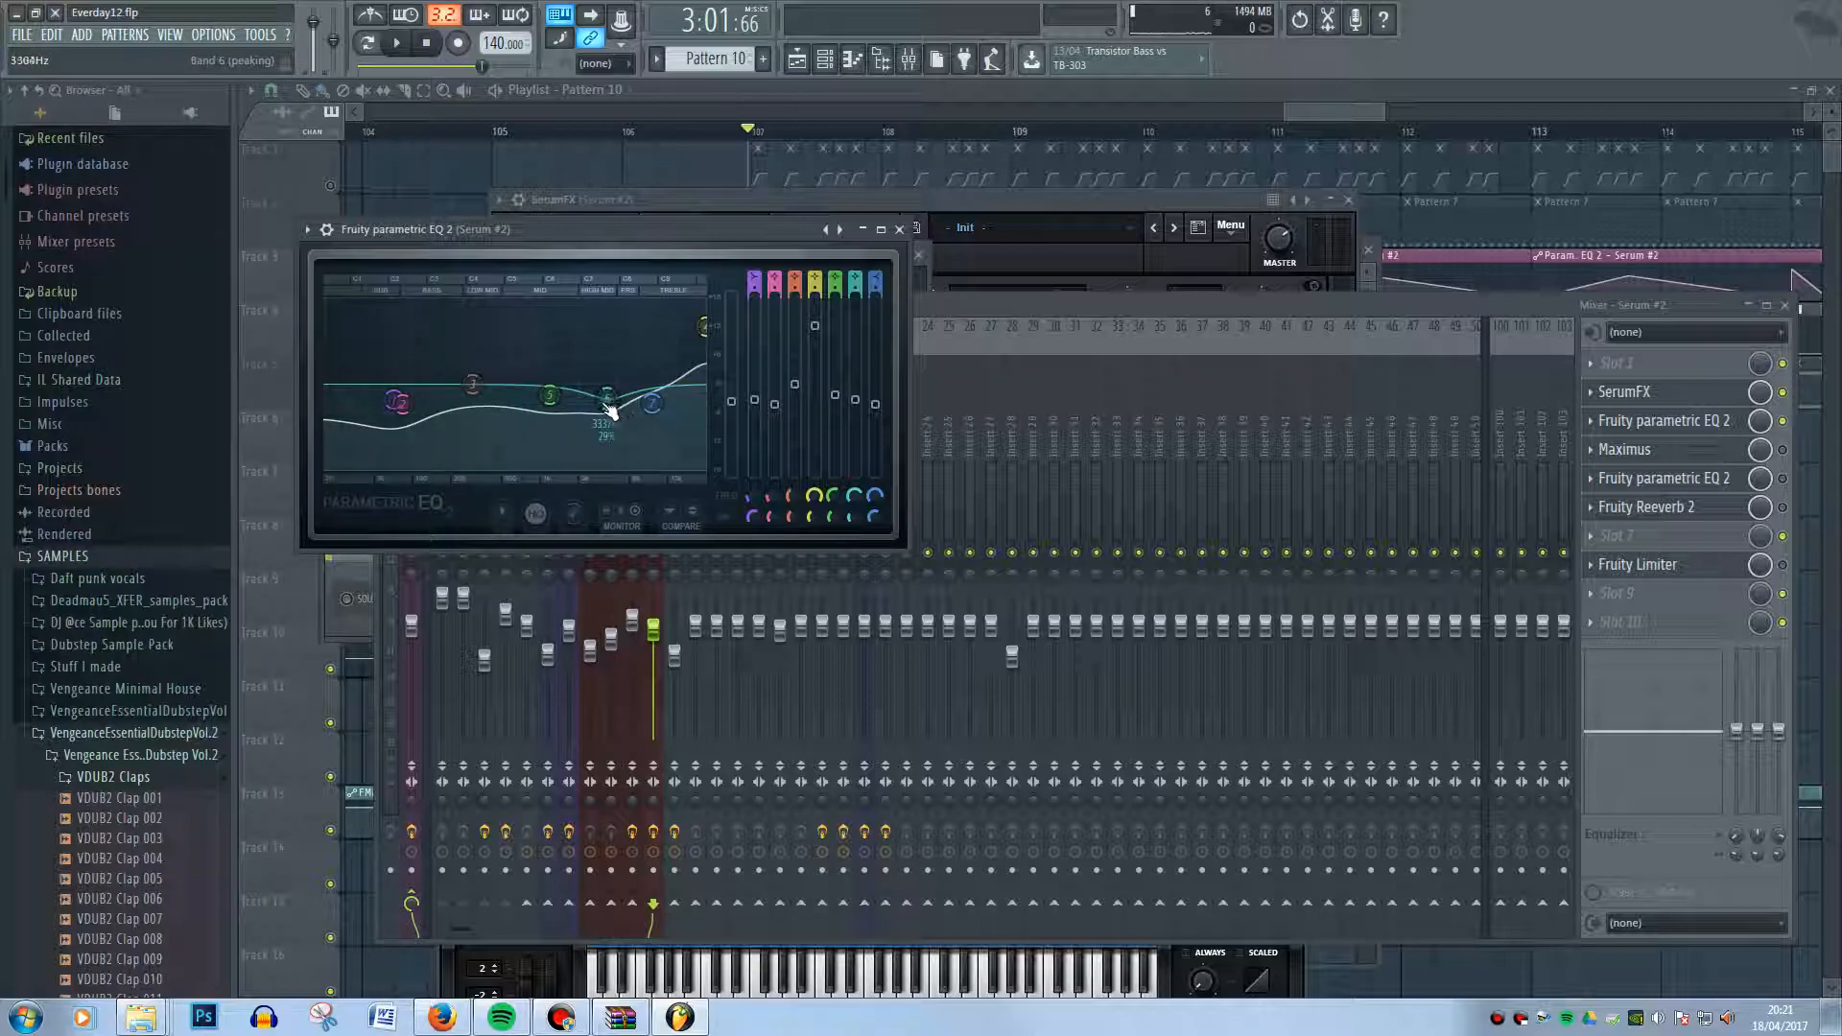
pyautogui.press('n')
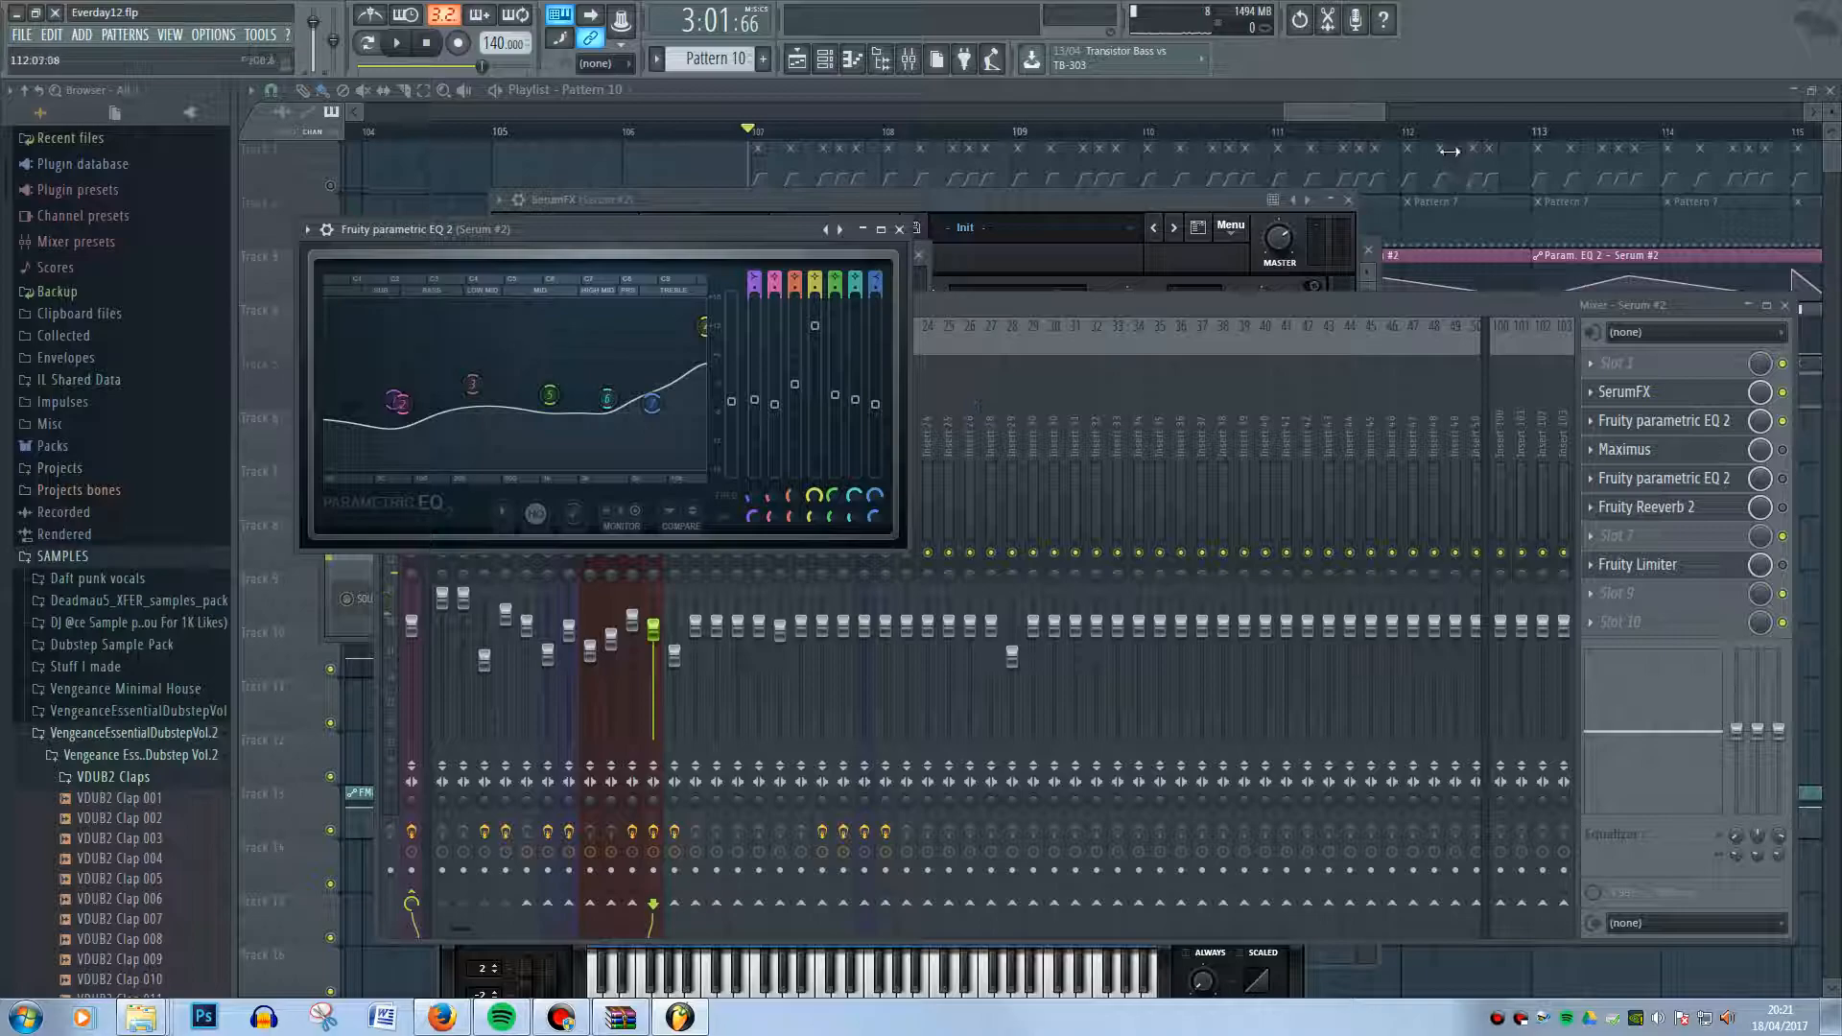
# - Close all open windows and compare the drop with the Pattern 12 track unmuted and muted
pyautogui.press('F12')
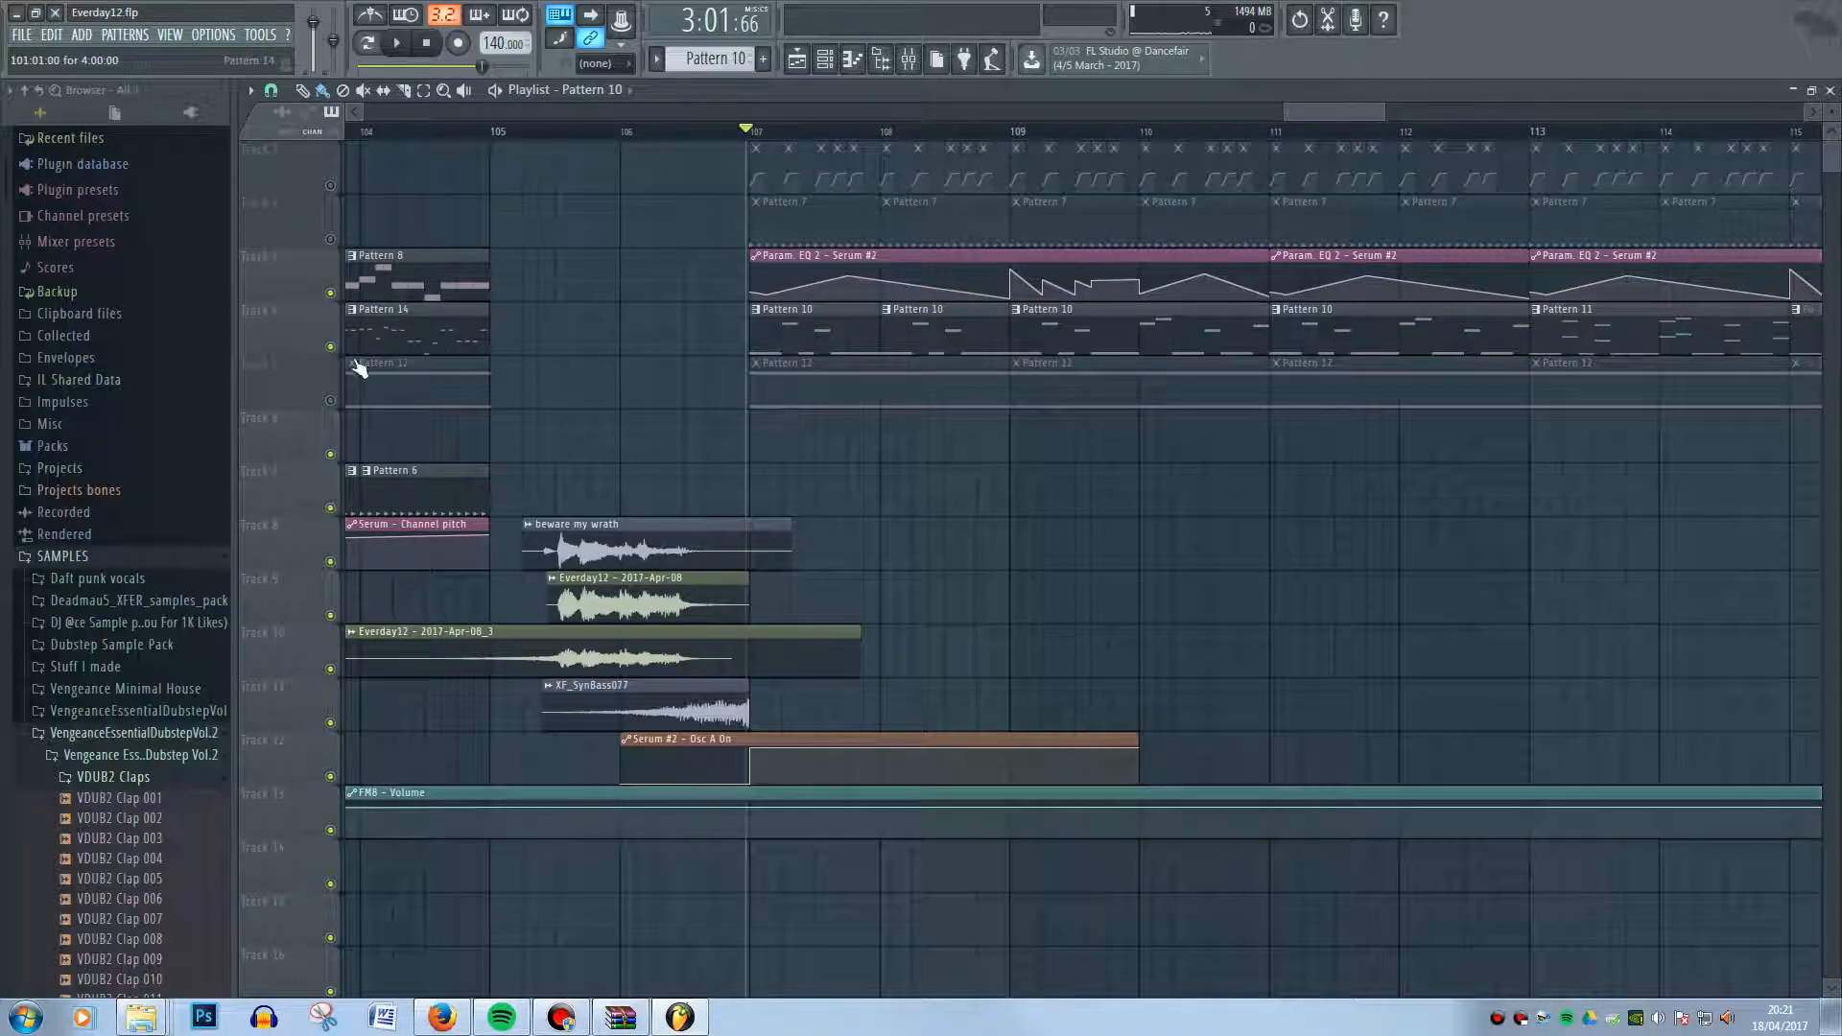
pyautogui.click(330, 400)
pyautogui.click(340, 354)
pyautogui.press('space')
pyautogui.press('space')
pyautogui.click(341, 354)
pyautogui.click(330, 400)
pyautogui.press('space')
pyautogui.press('space')
# - Bring the Serum #2 mixer insert back up and review the curve of its first Fruity parametric EQ 2
pyautogui.click(826, 60)
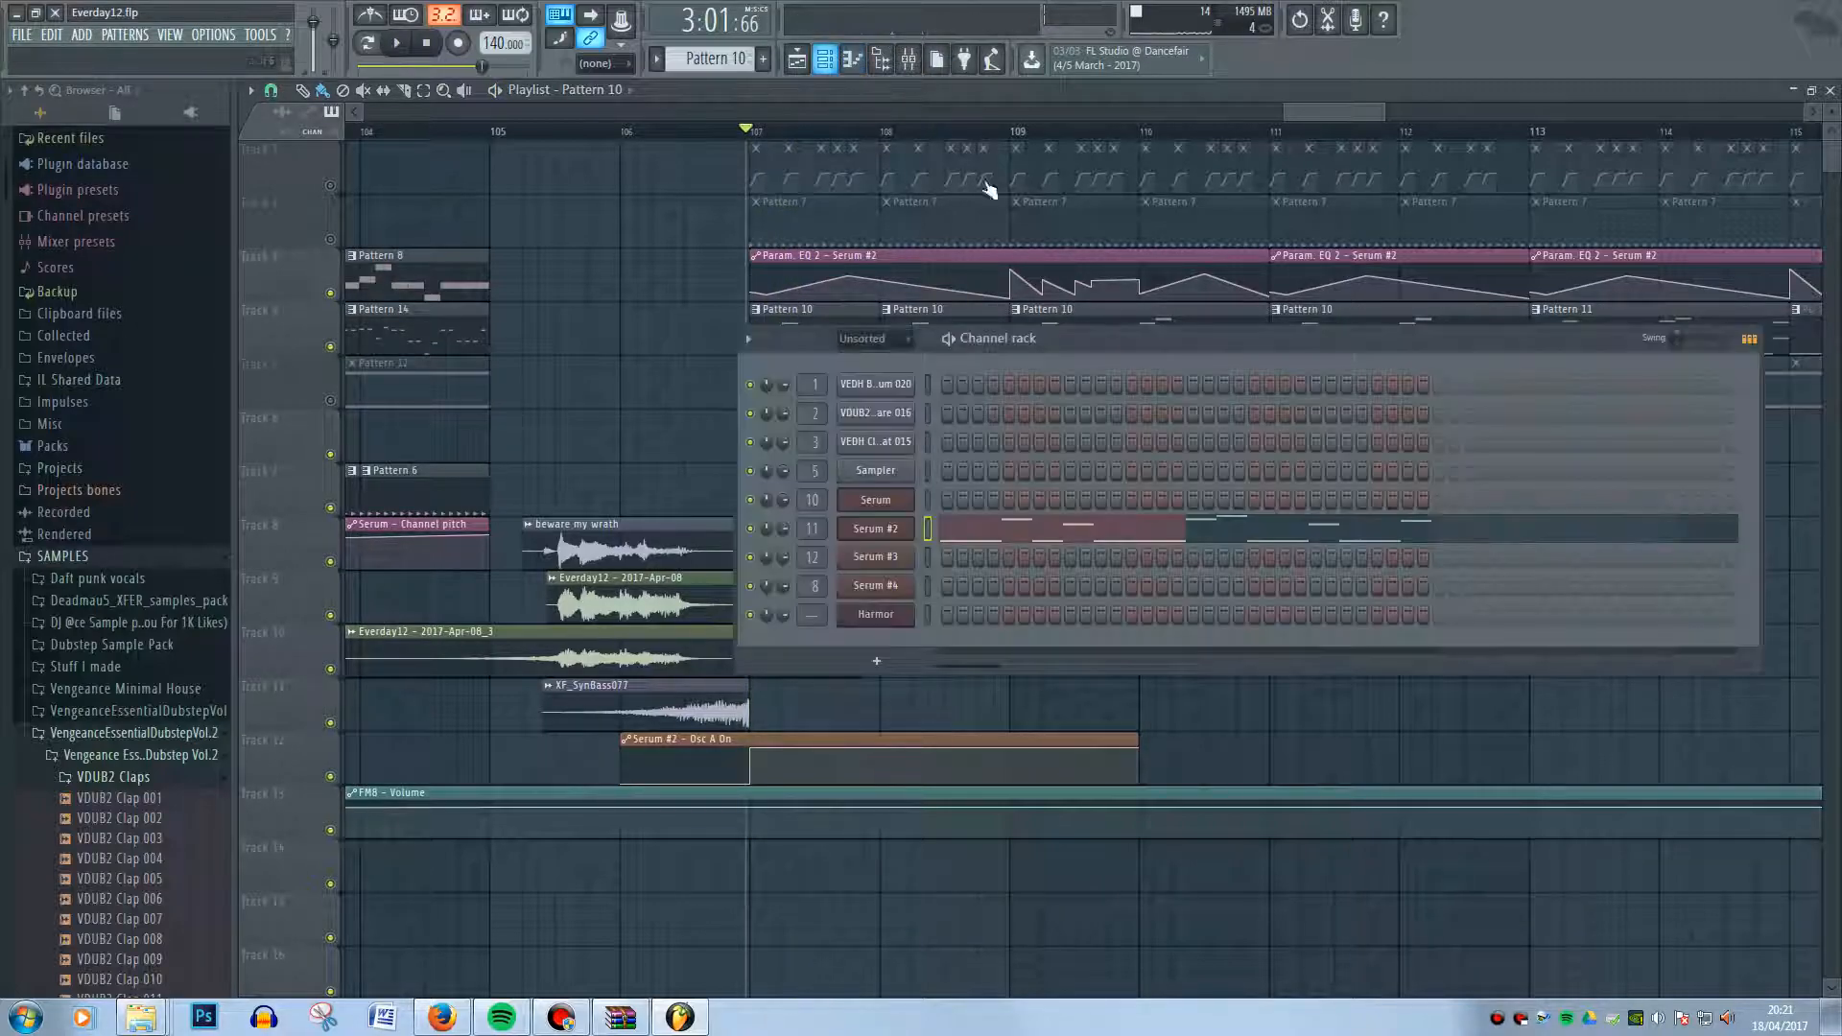
pyautogui.click(910, 61)
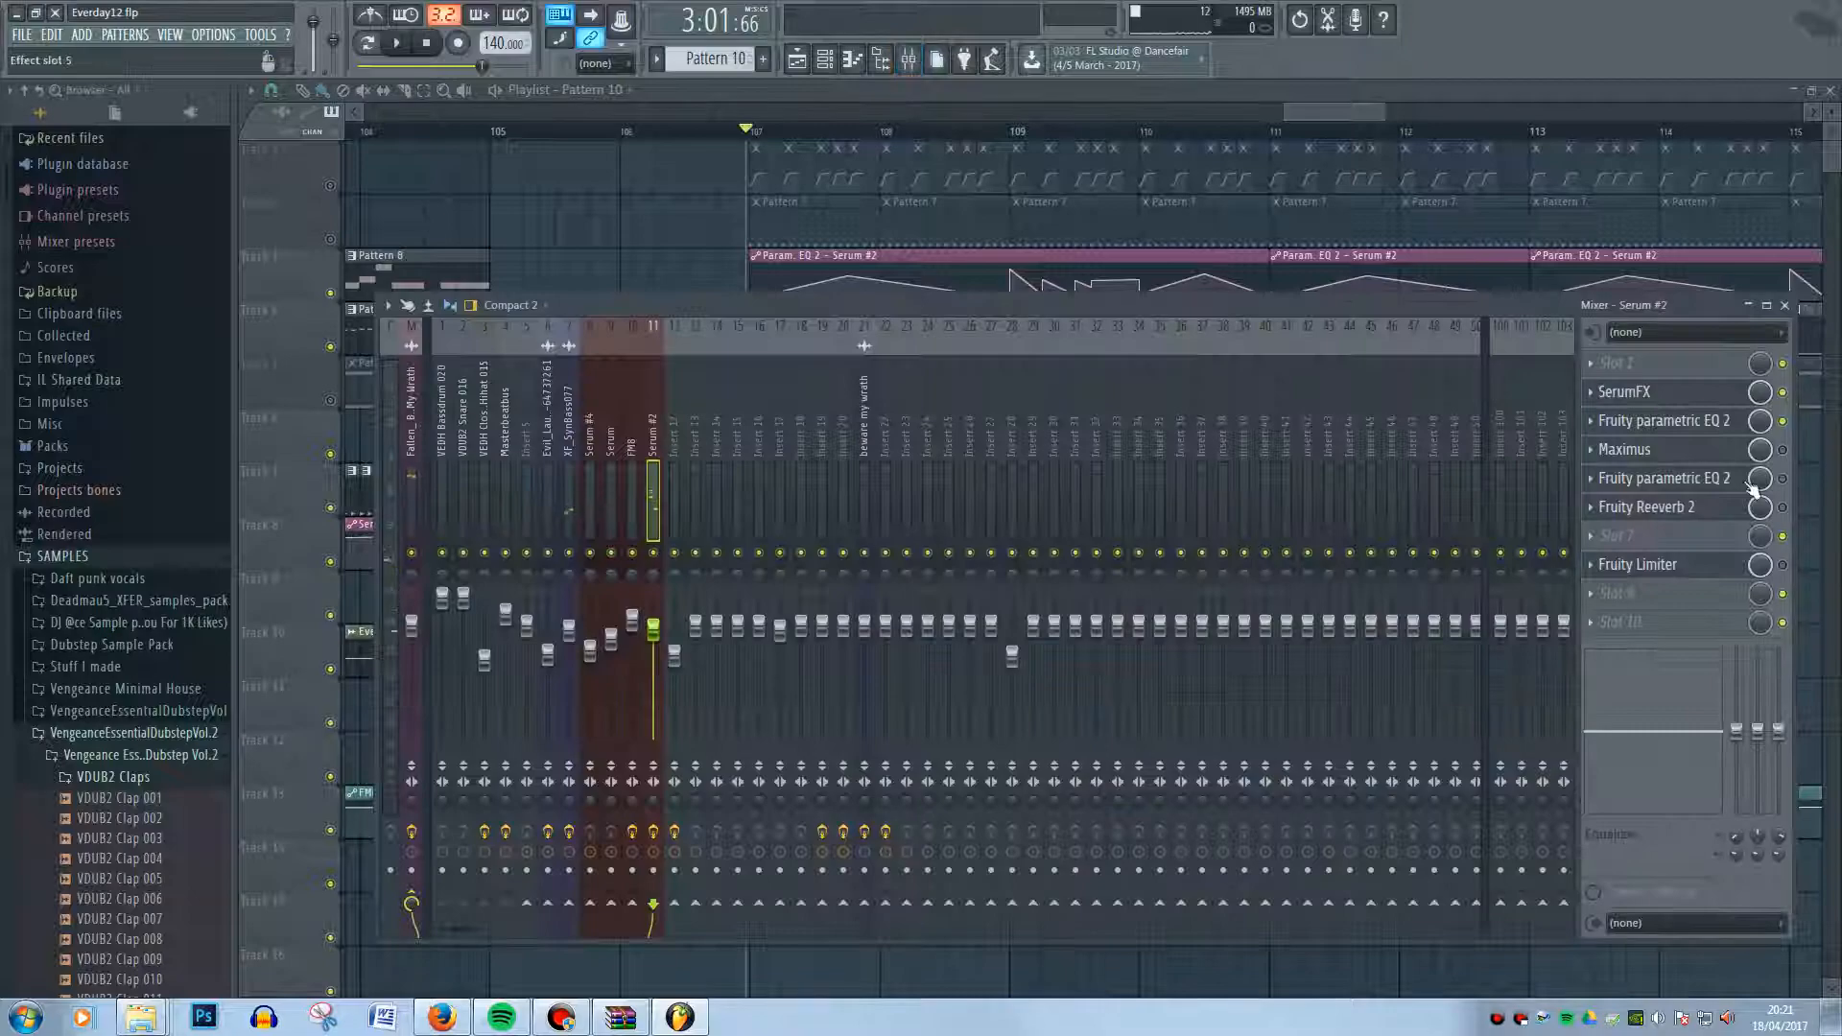
pyautogui.click(1710, 424)
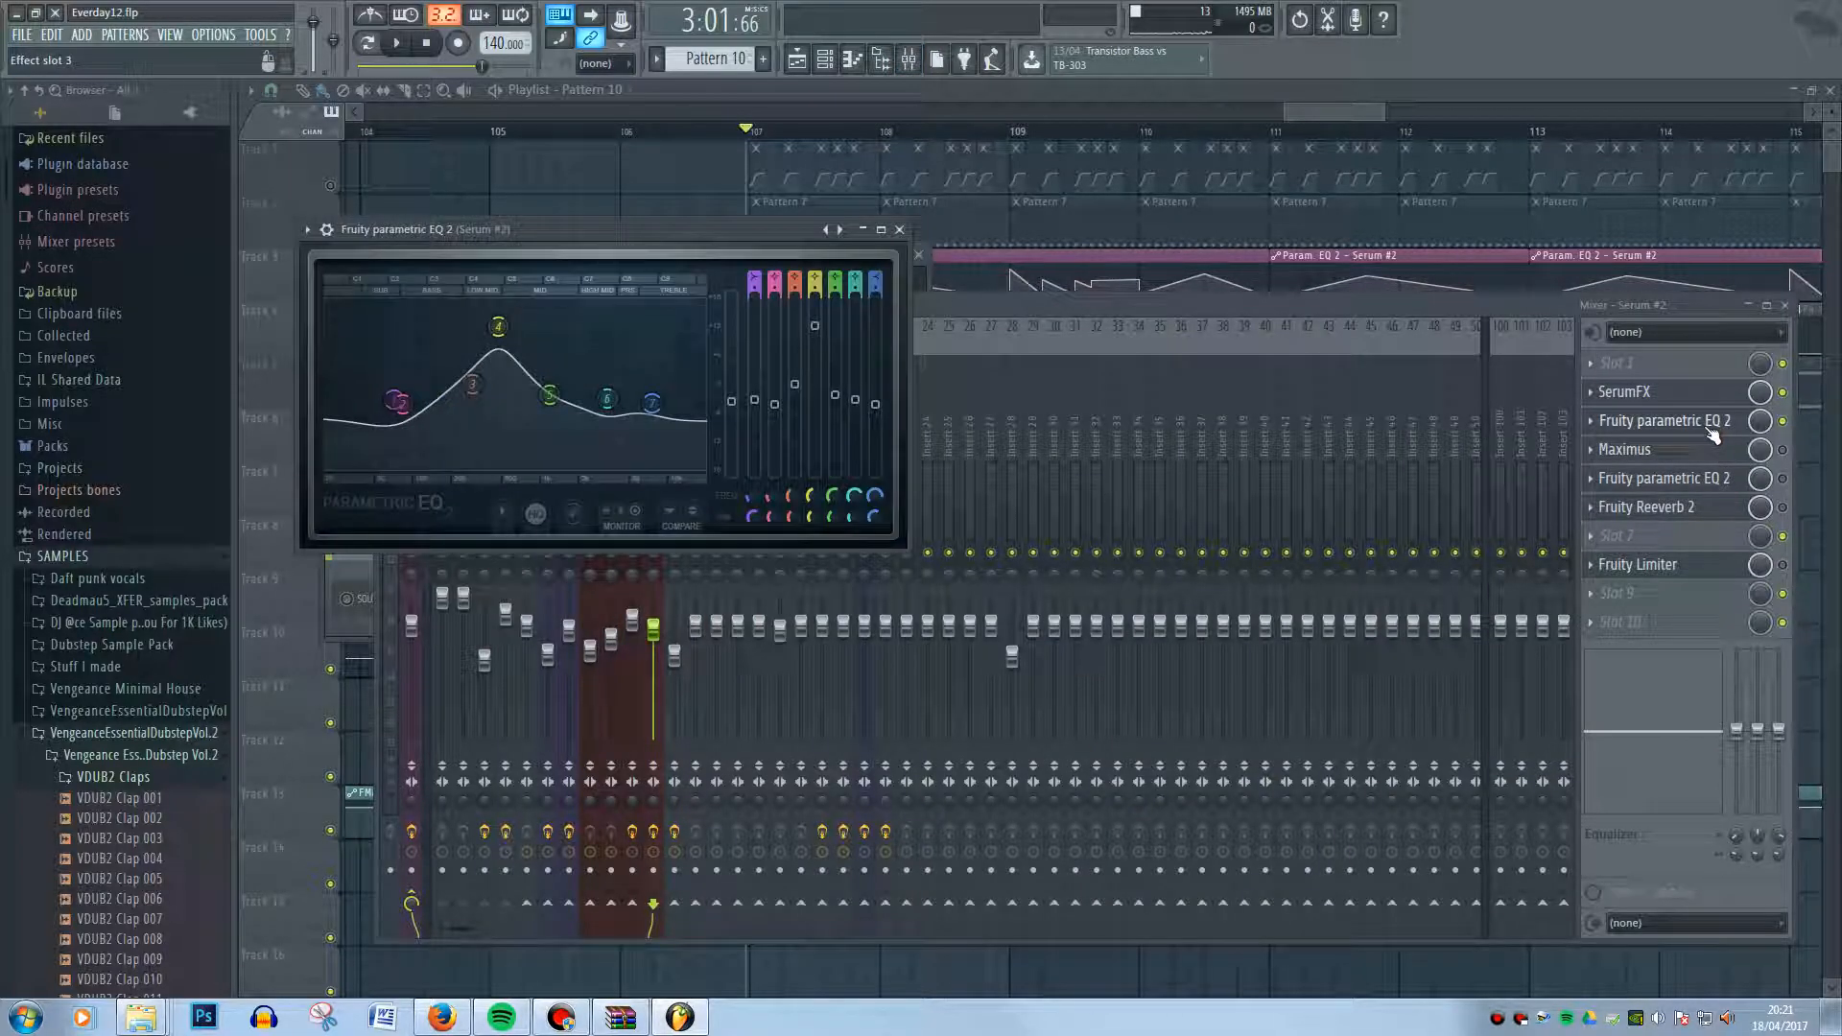
pyautogui.click(1251, 309)
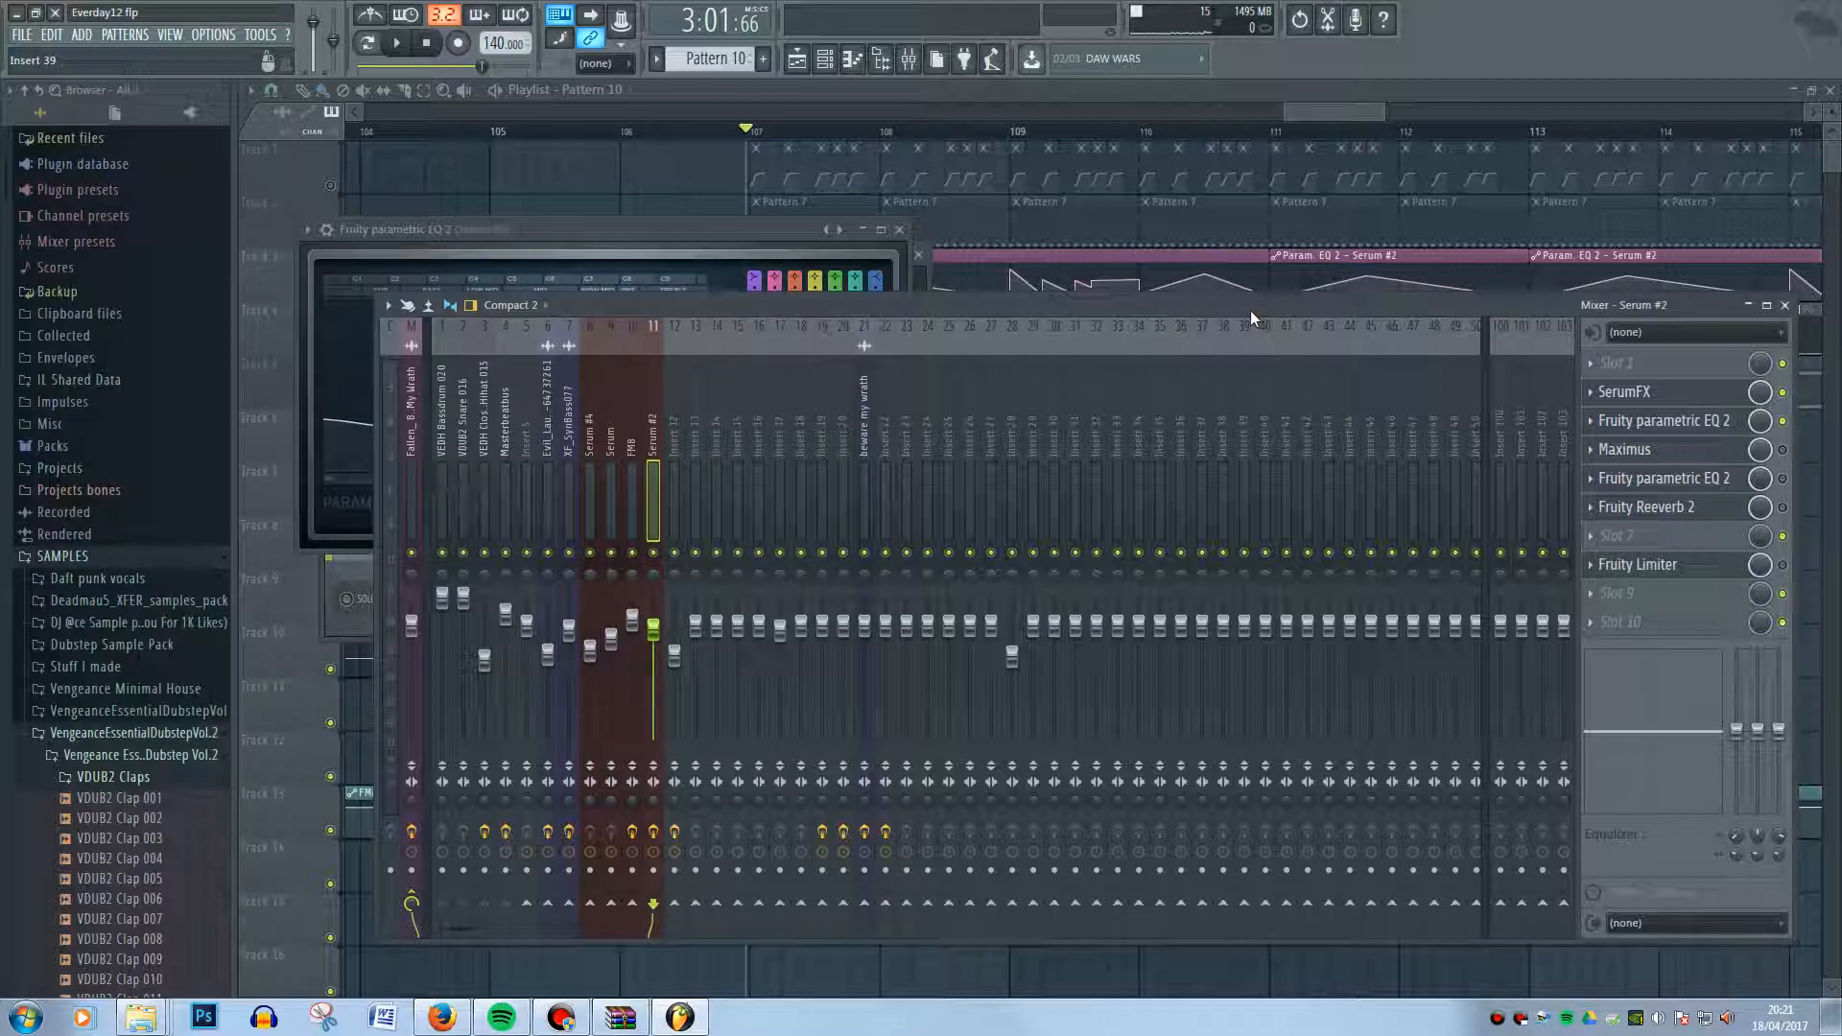
# - Enable Maximus on the Serum #2 insert, play a test note, and open its window clear of the mixer's Serum #2 channel
pyautogui.click(1782, 451)
pyautogui.press('m')
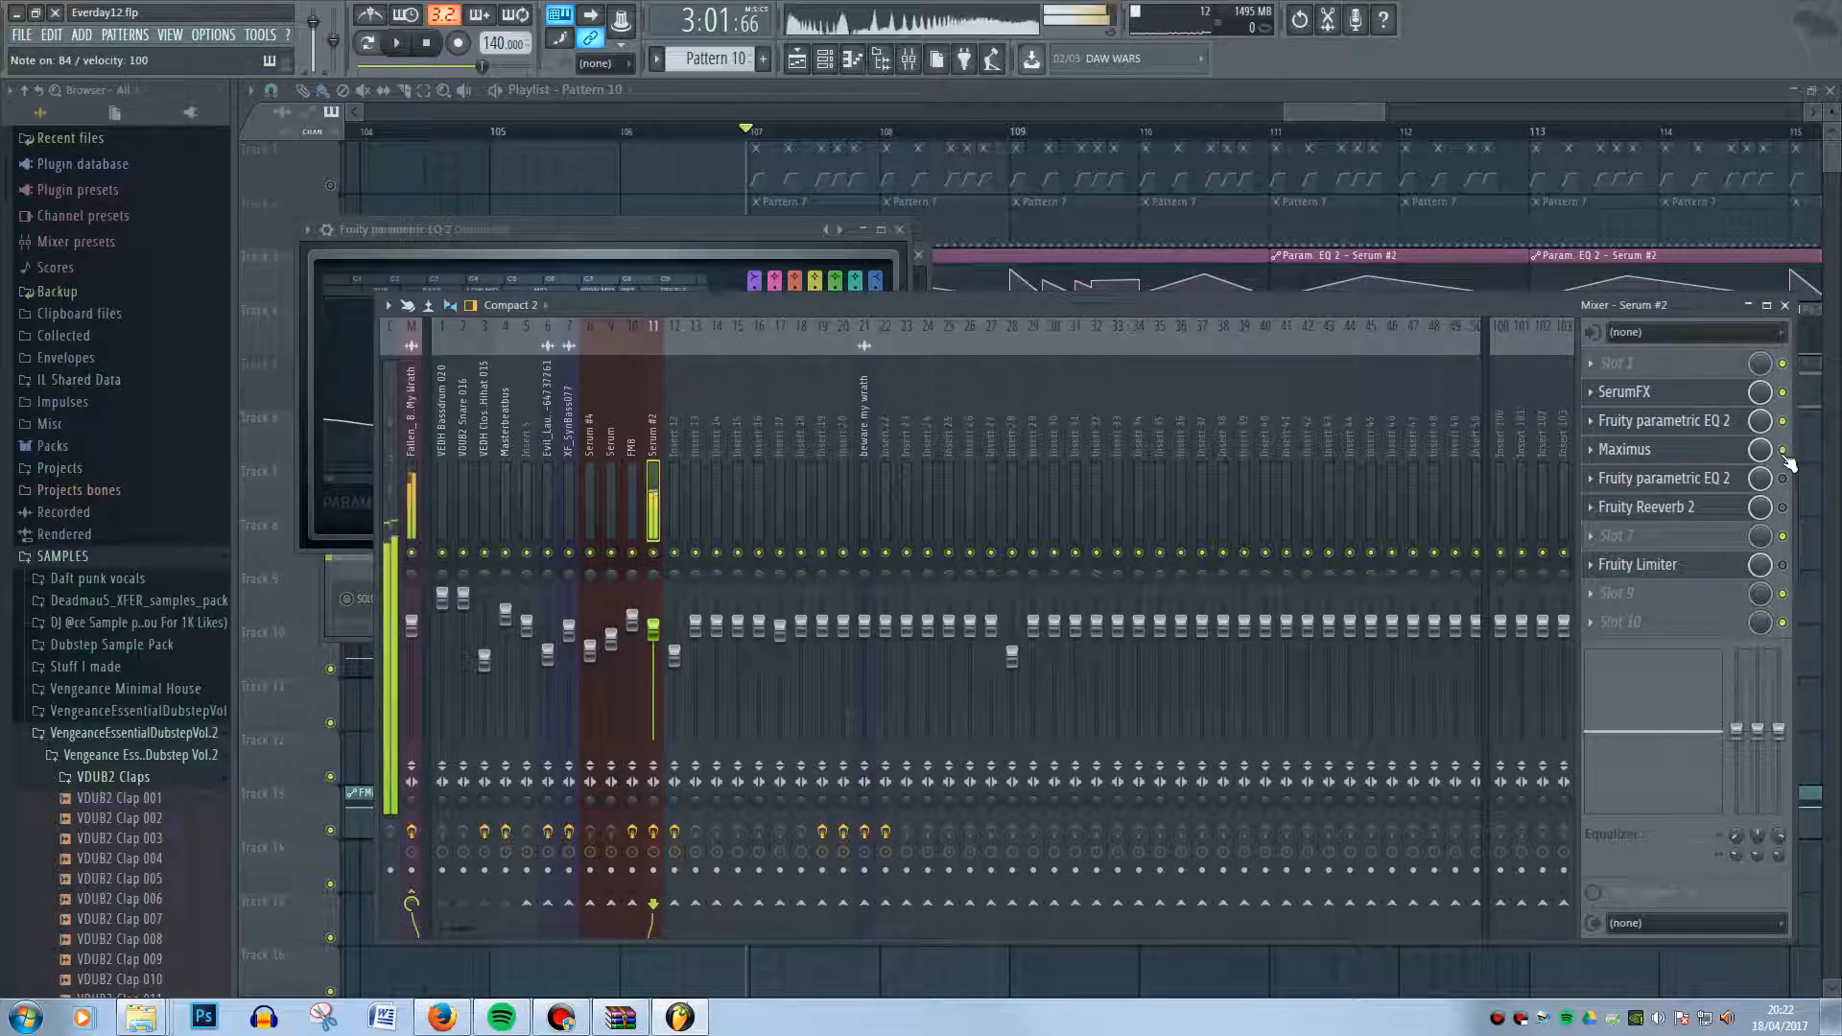
pyautogui.click(1727, 451)
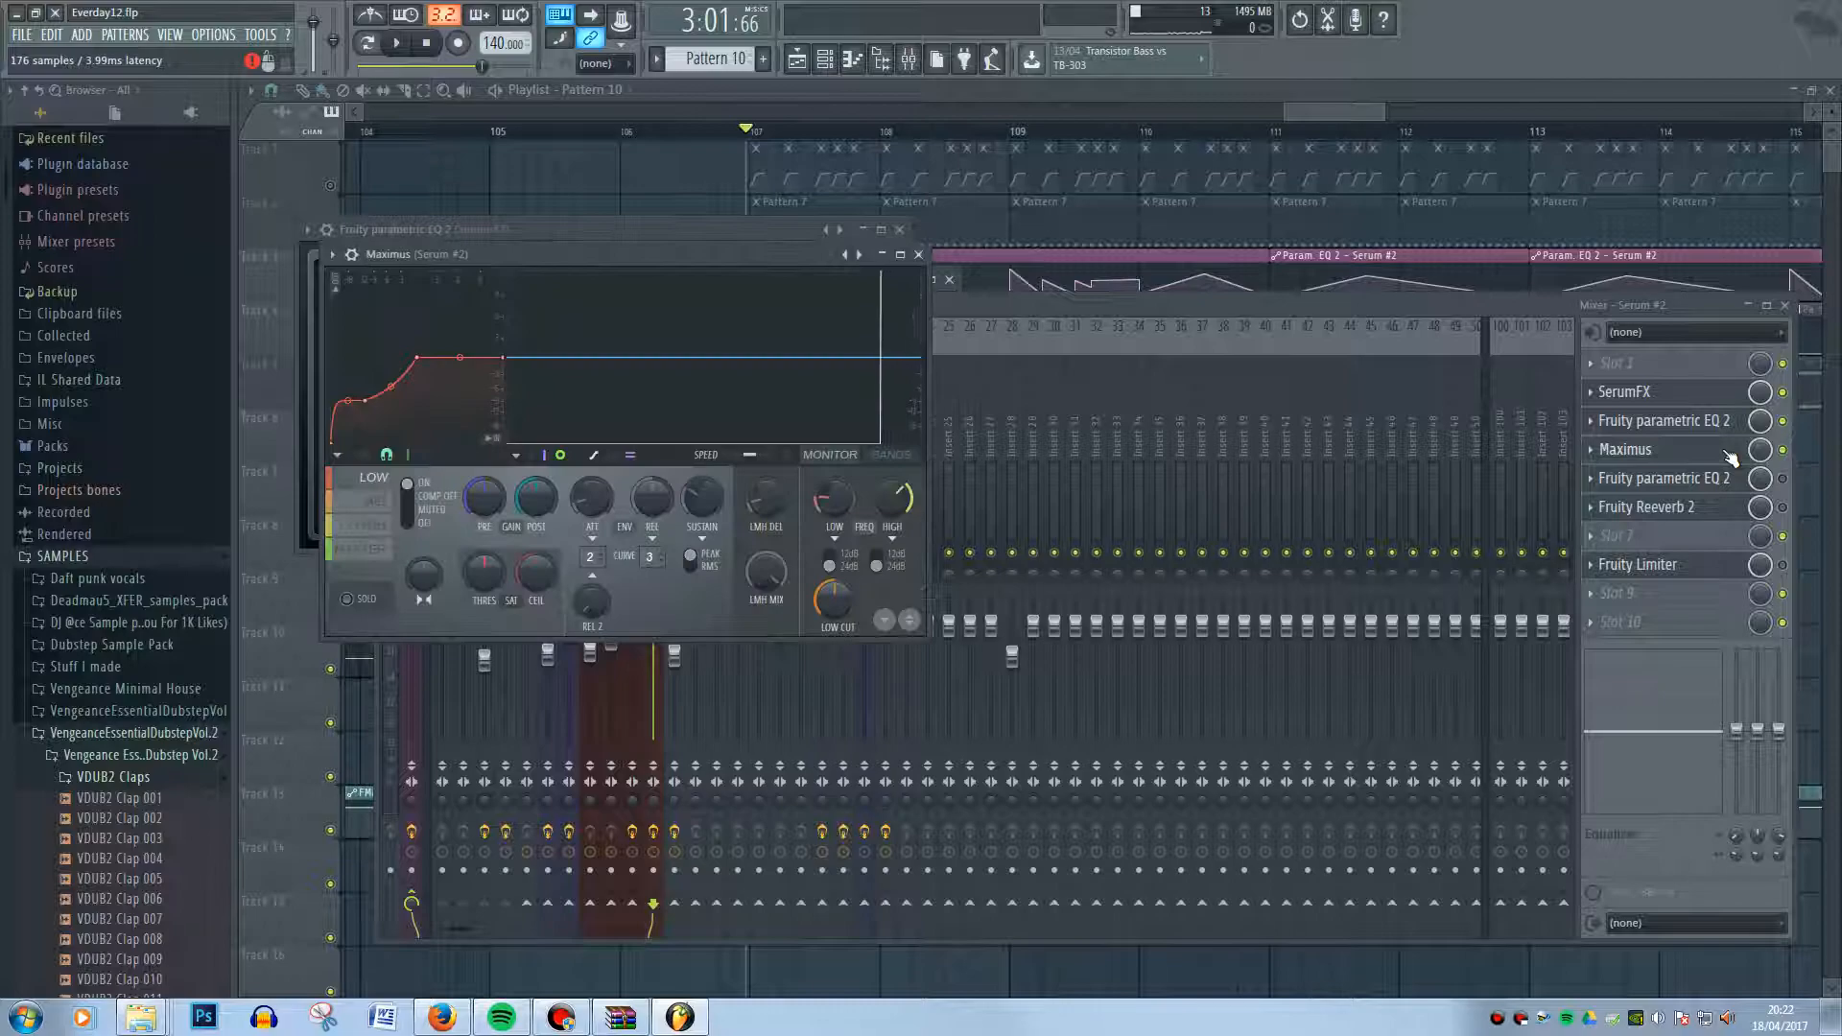
pyautogui.moveTo(711, 255); pyautogui.dragTo(1045, 278)
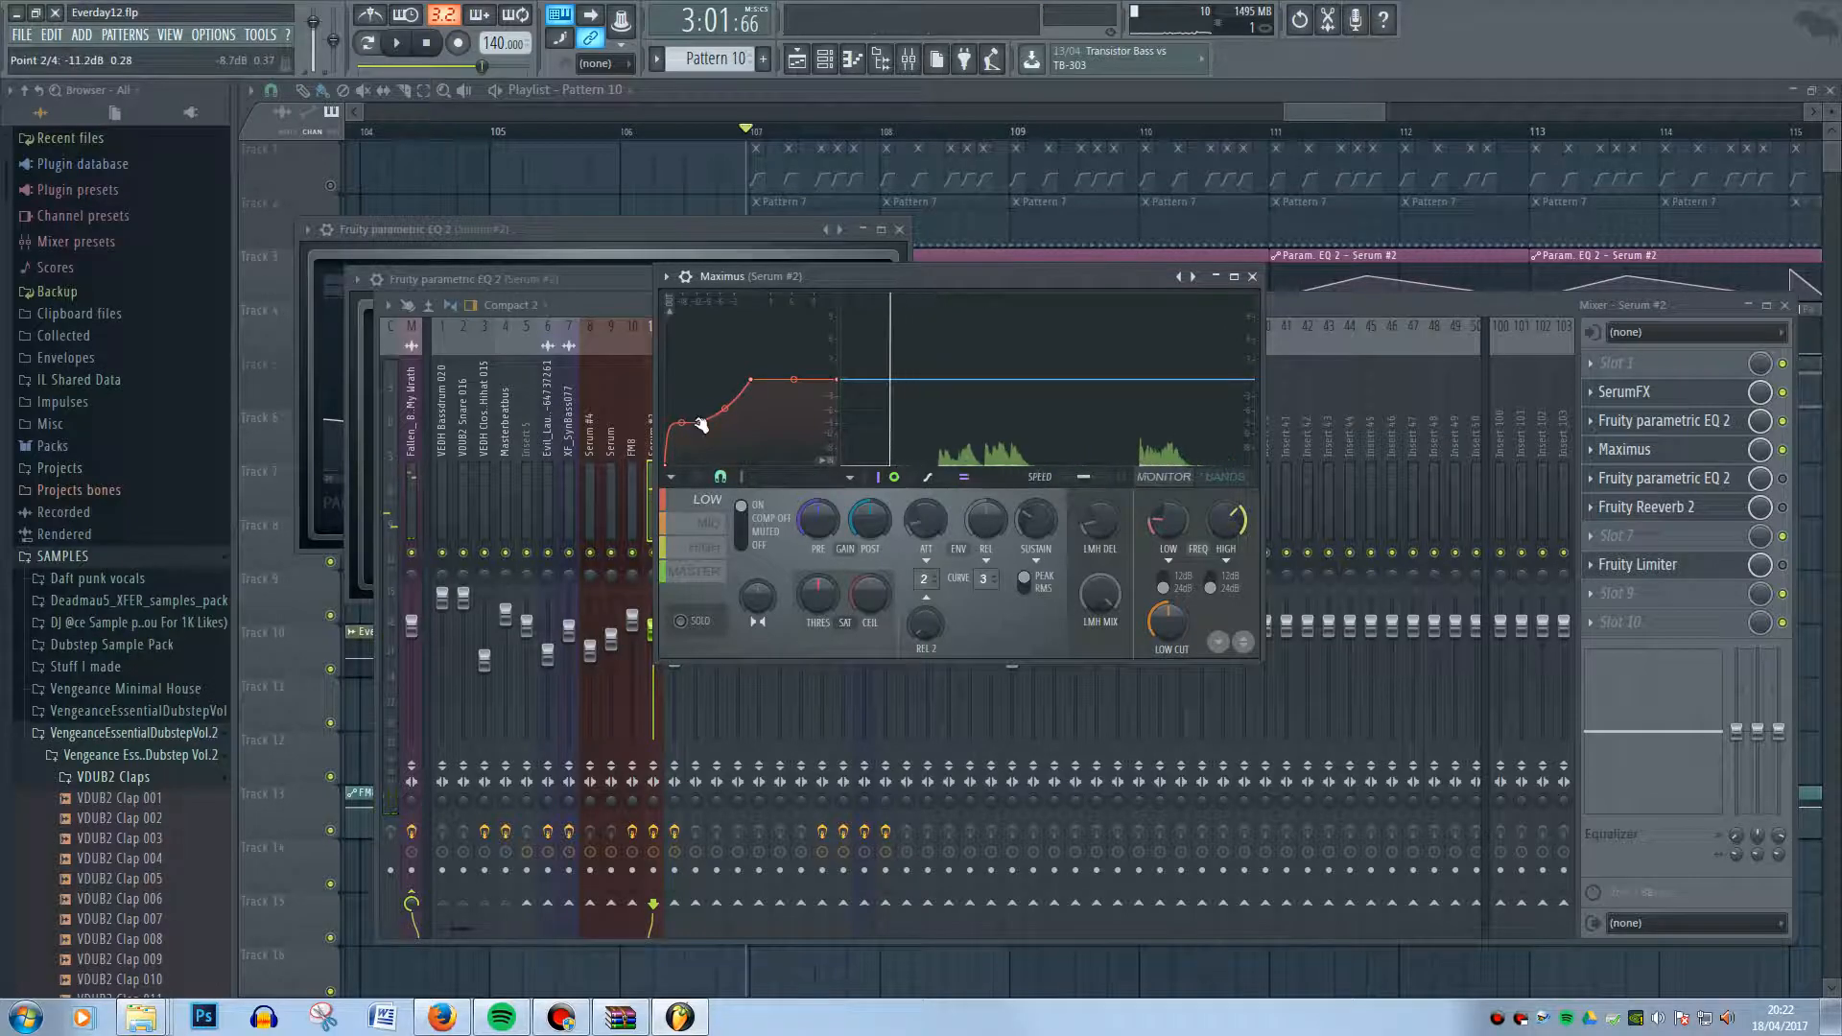
# - Play single notes and the song to audition Maximus while examining its low-band compression curve
pyautogui.press('m')
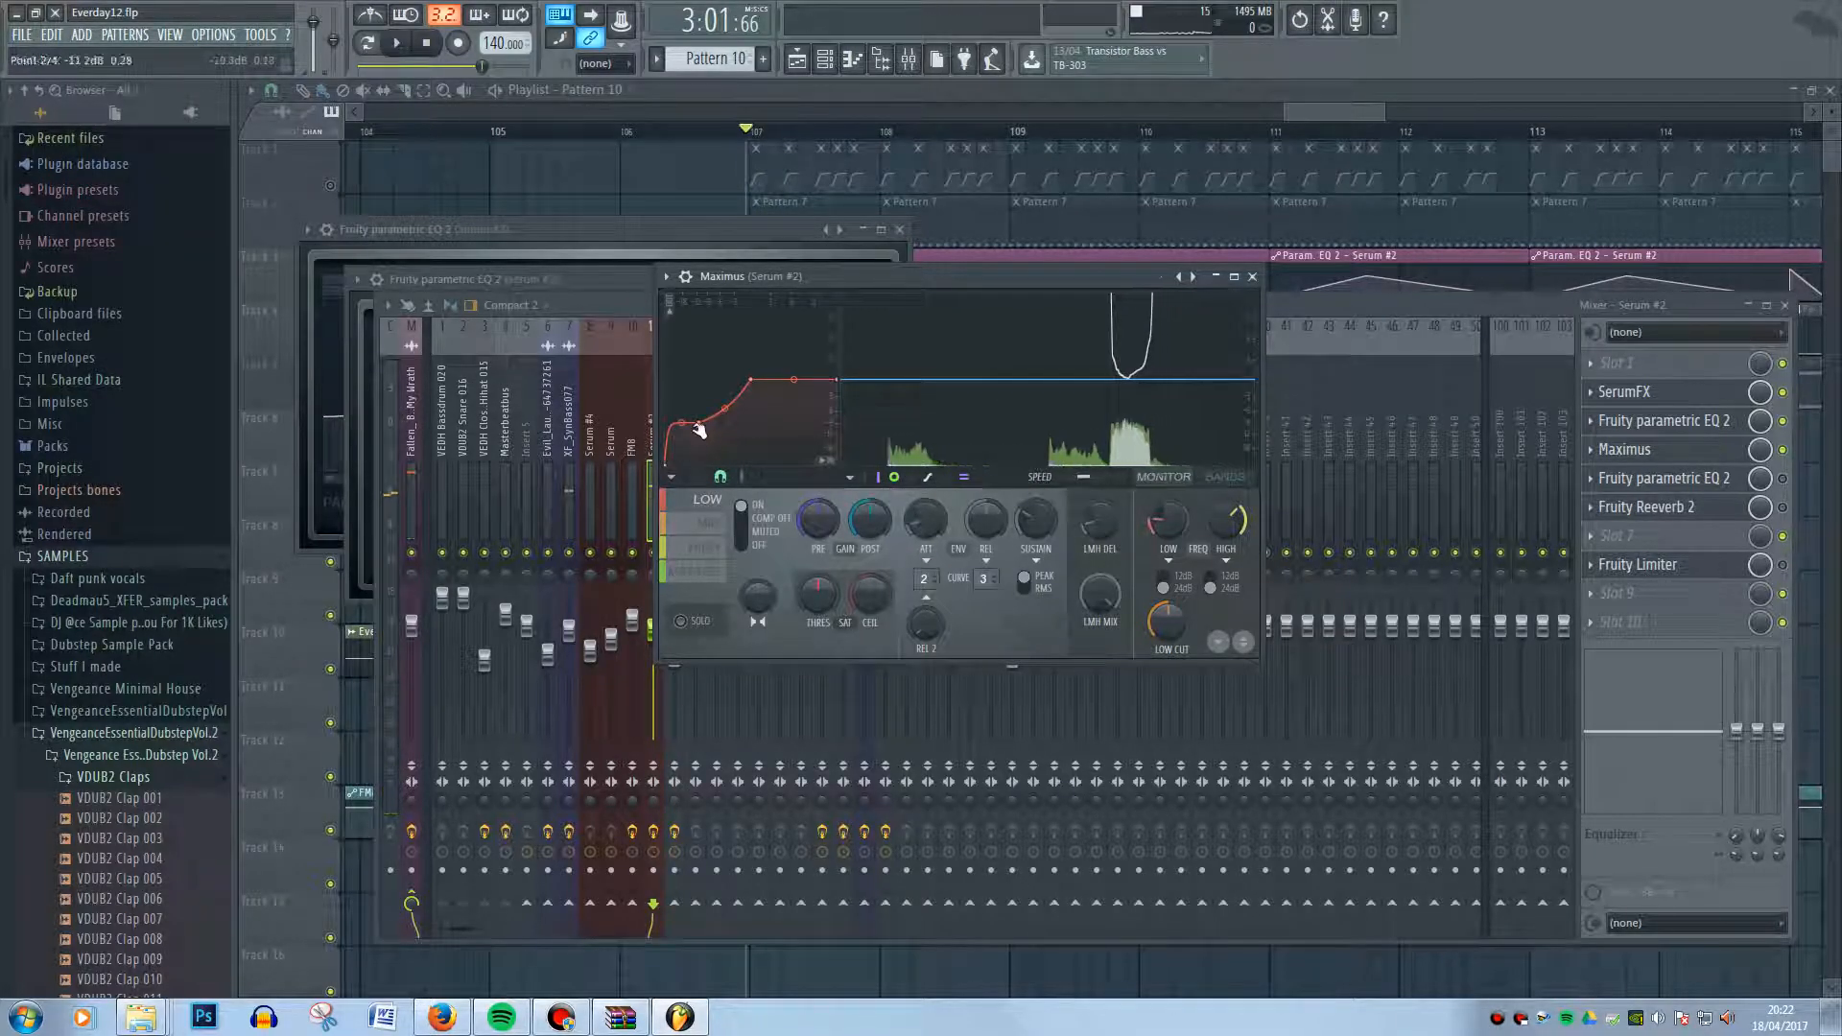
pyautogui.press('n')
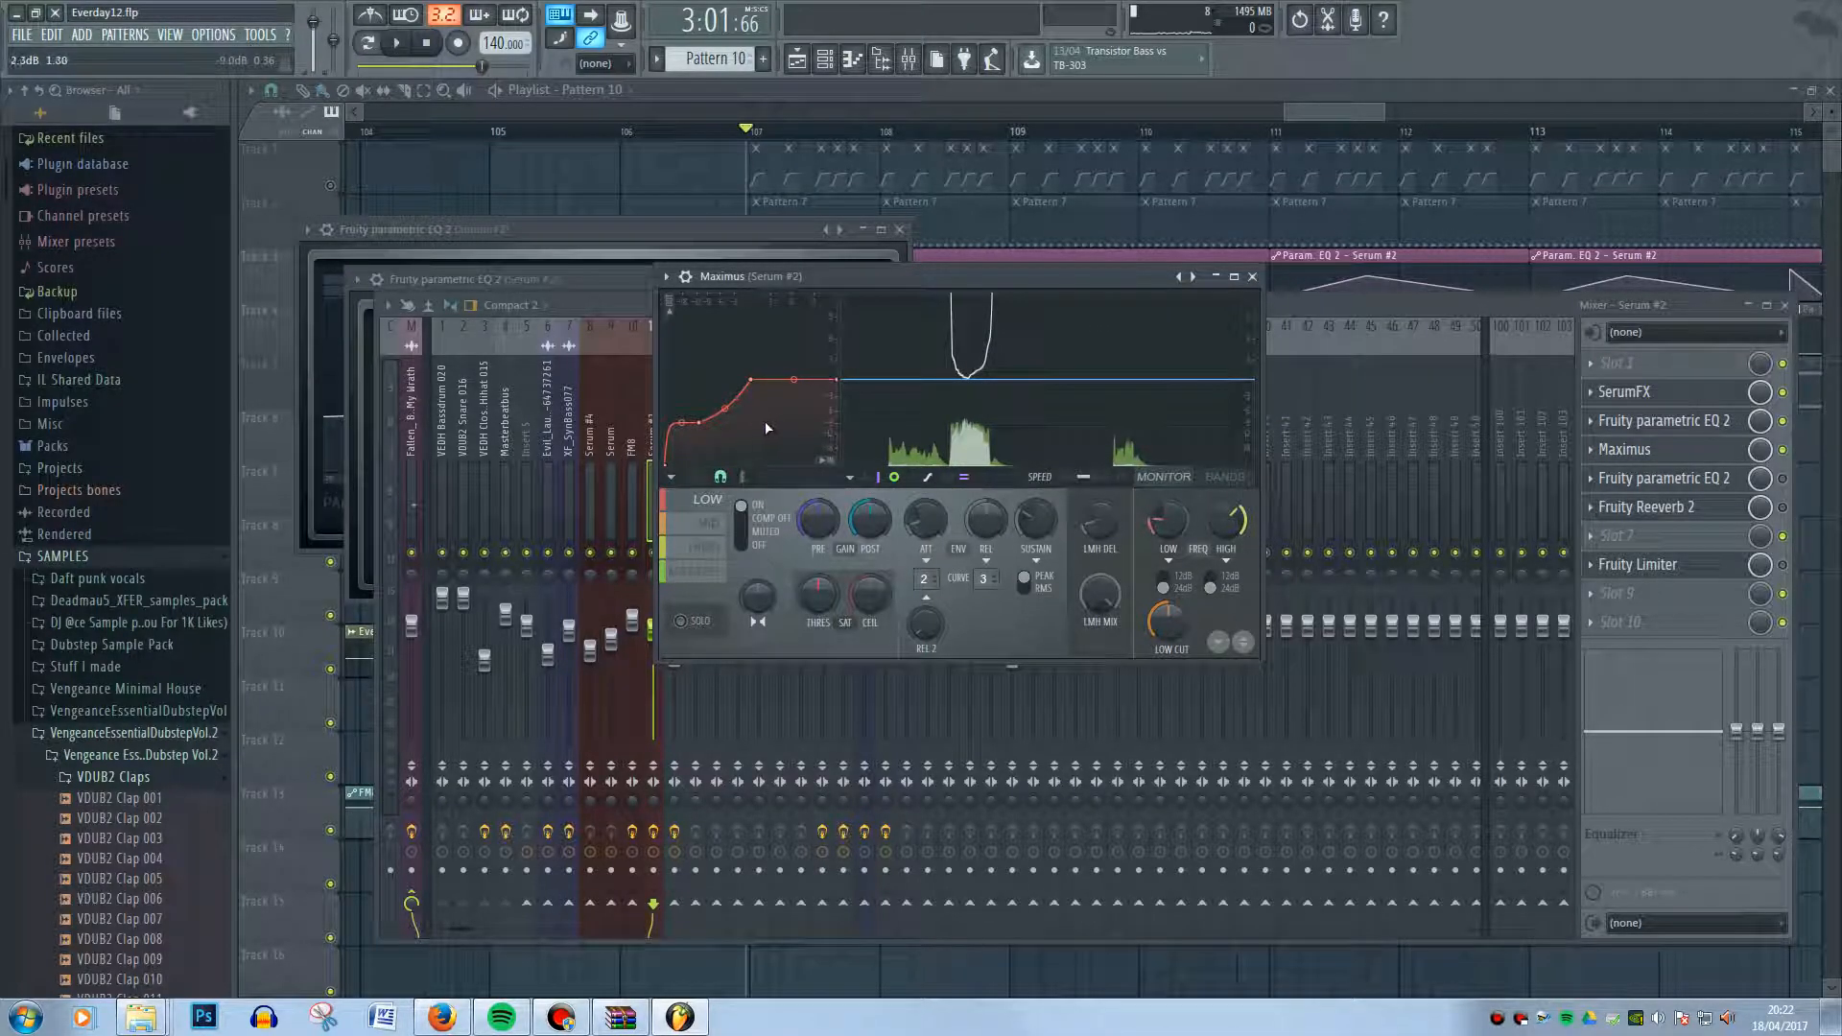
pyautogui.press('space')
pyautogui.press('space')
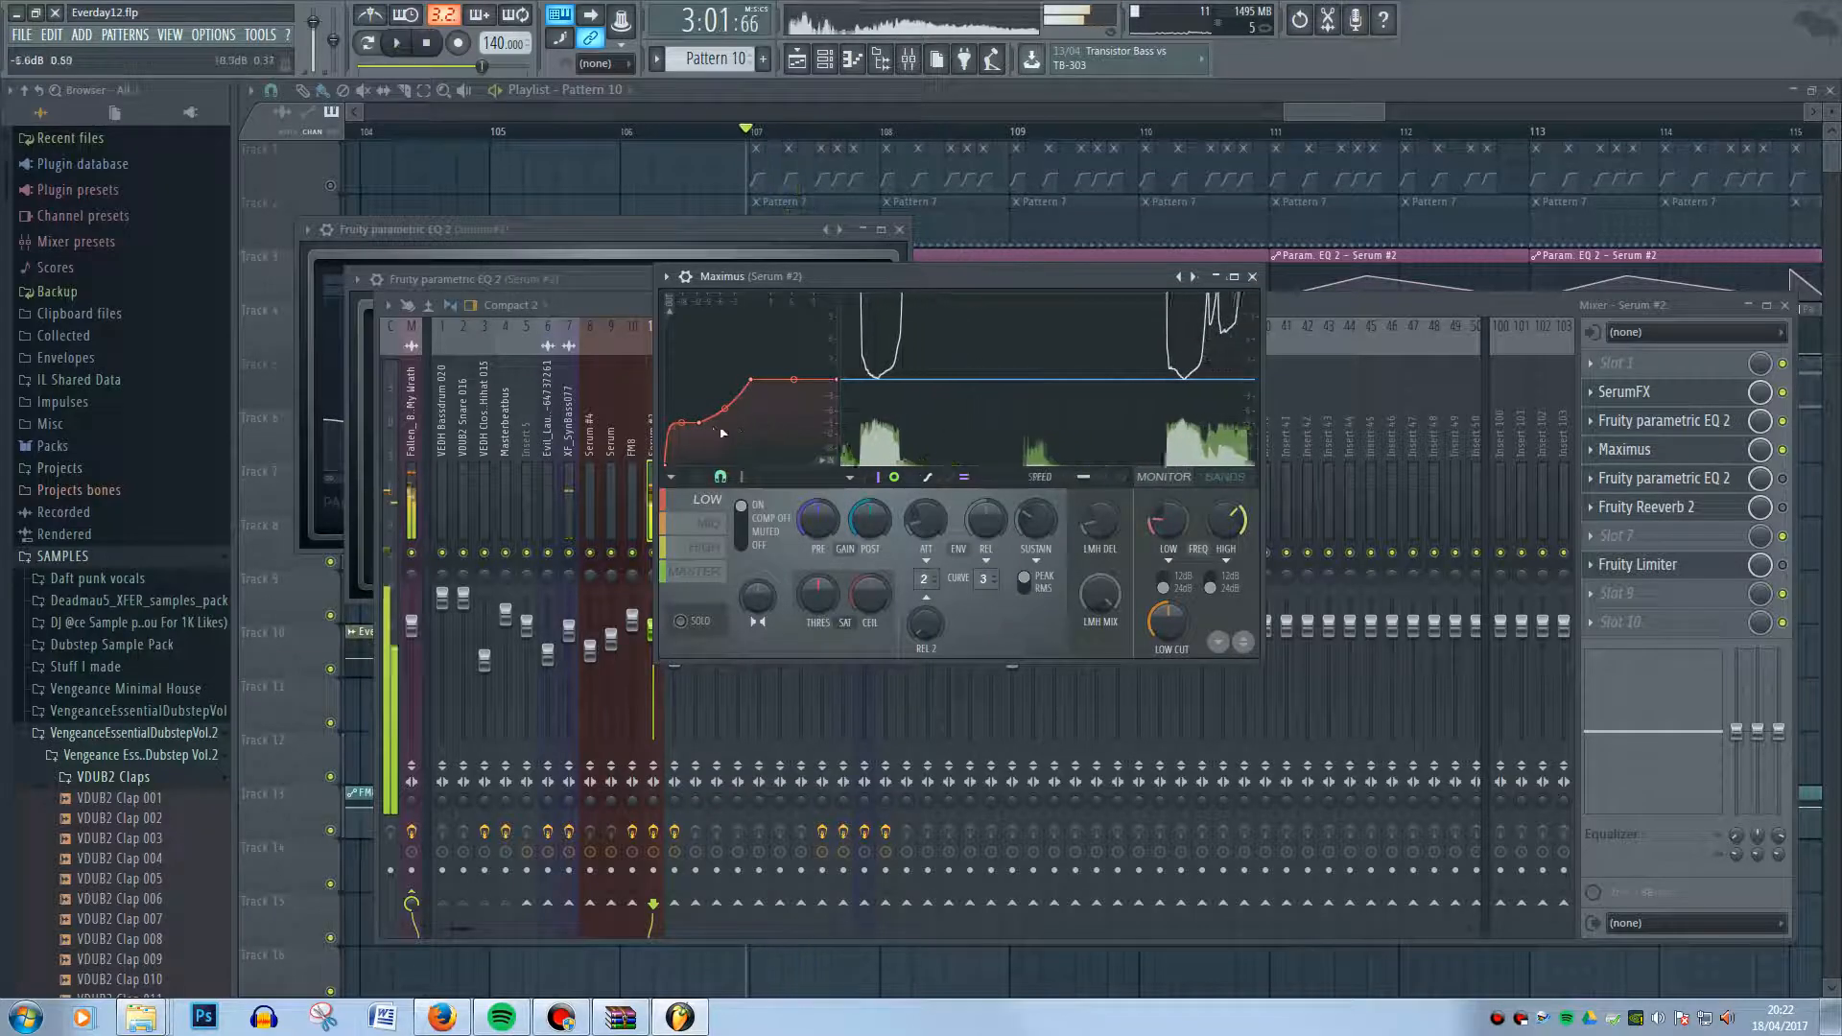
pyautogui.press('space')
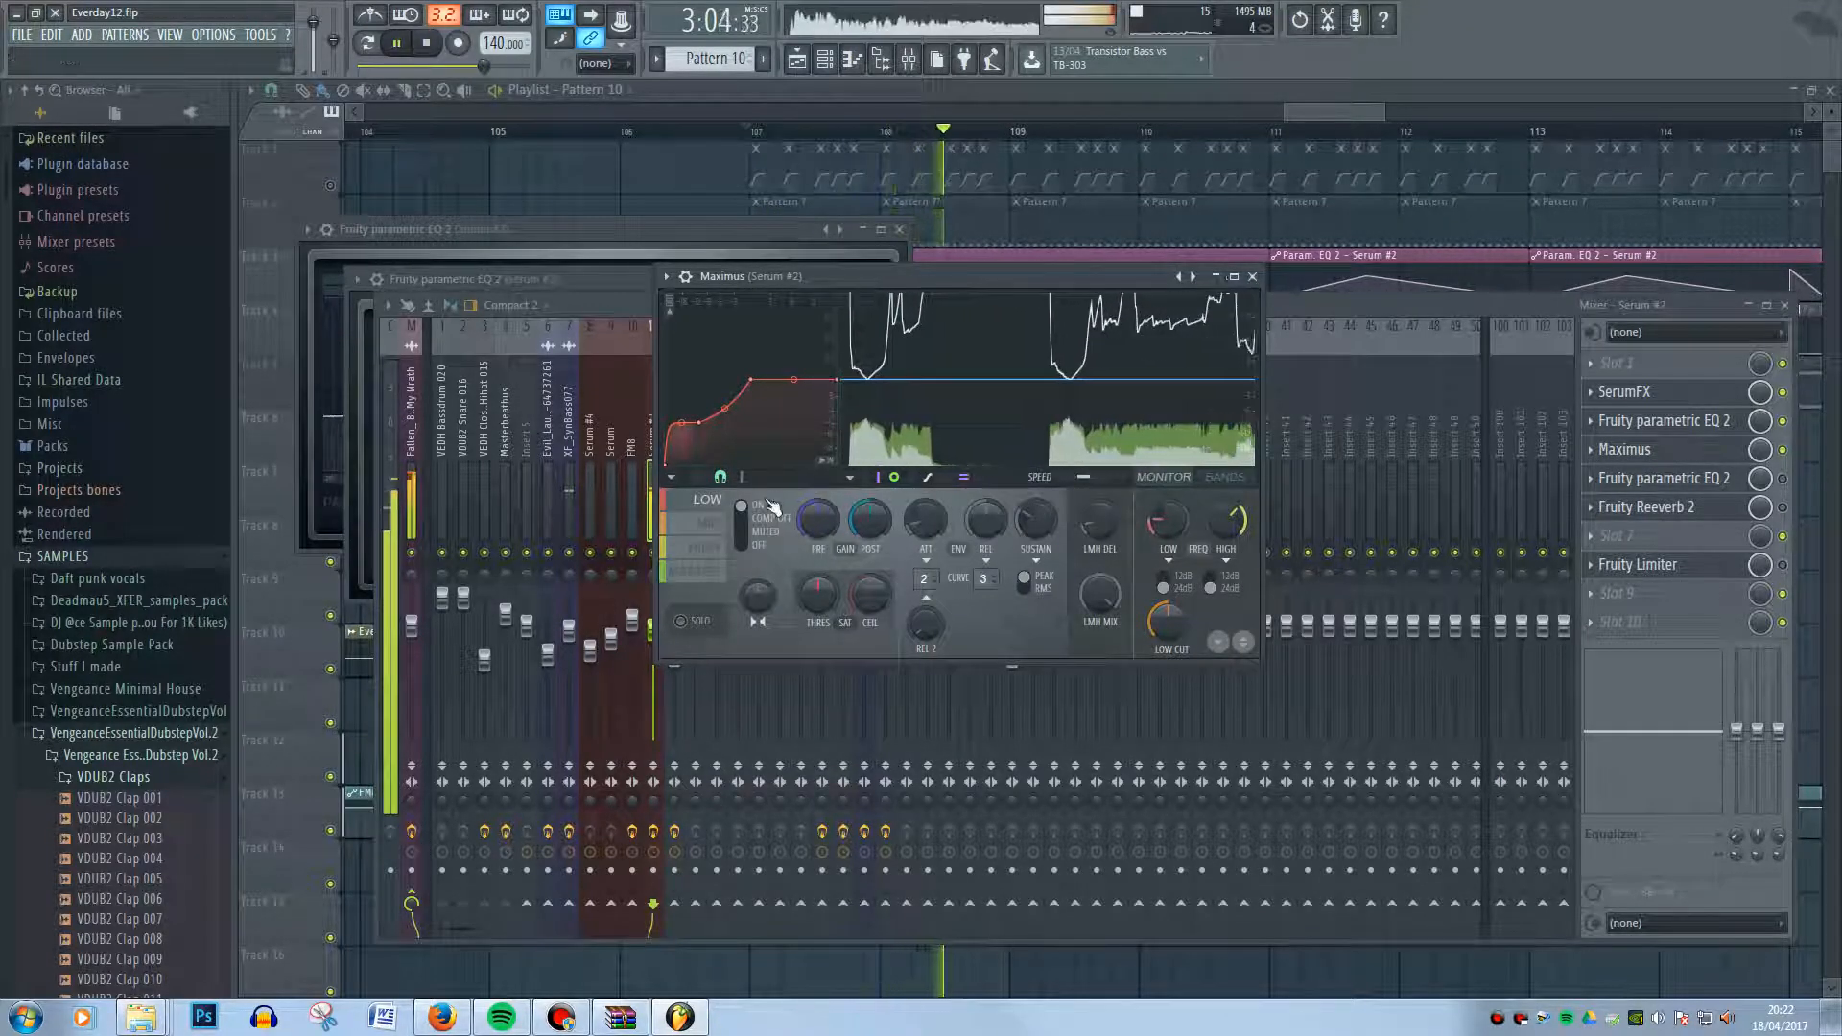
# - Examine the mid and high band curves in Maximus and stop the playback
pyautogui.click(715, 523)
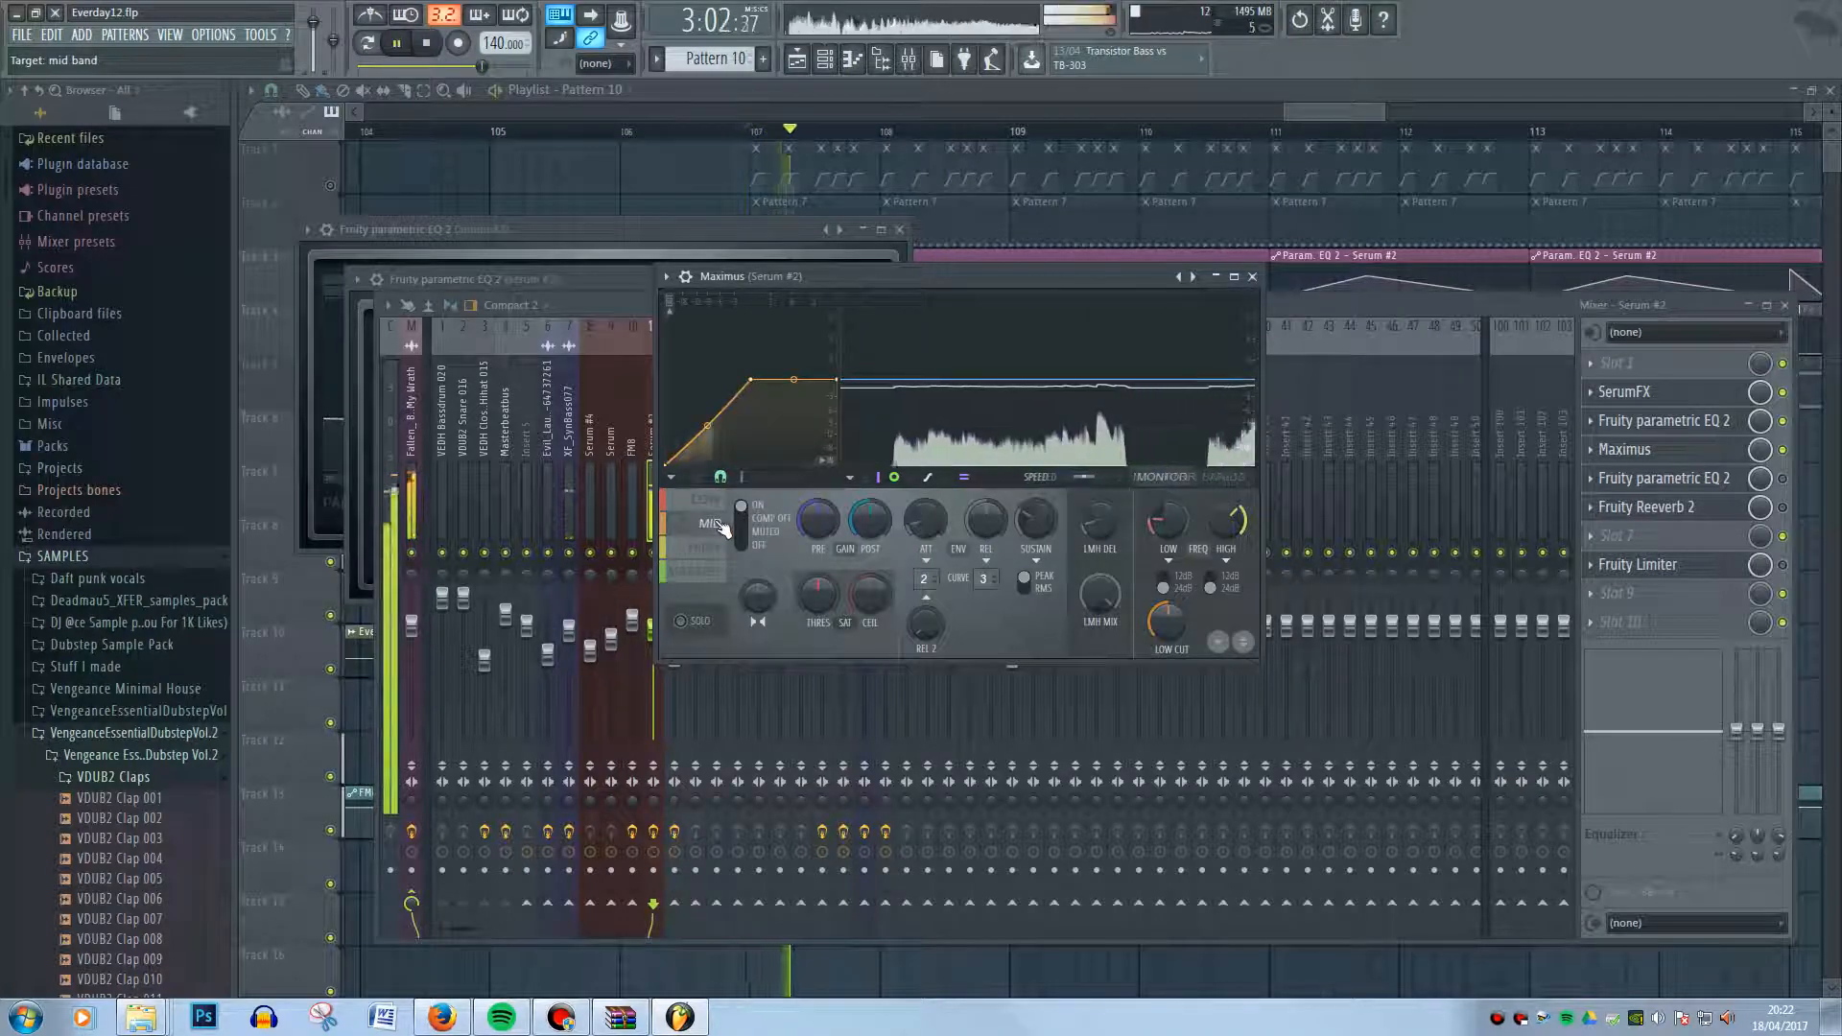
pyautogui.press('space')
pyautogui.click(708, 547)
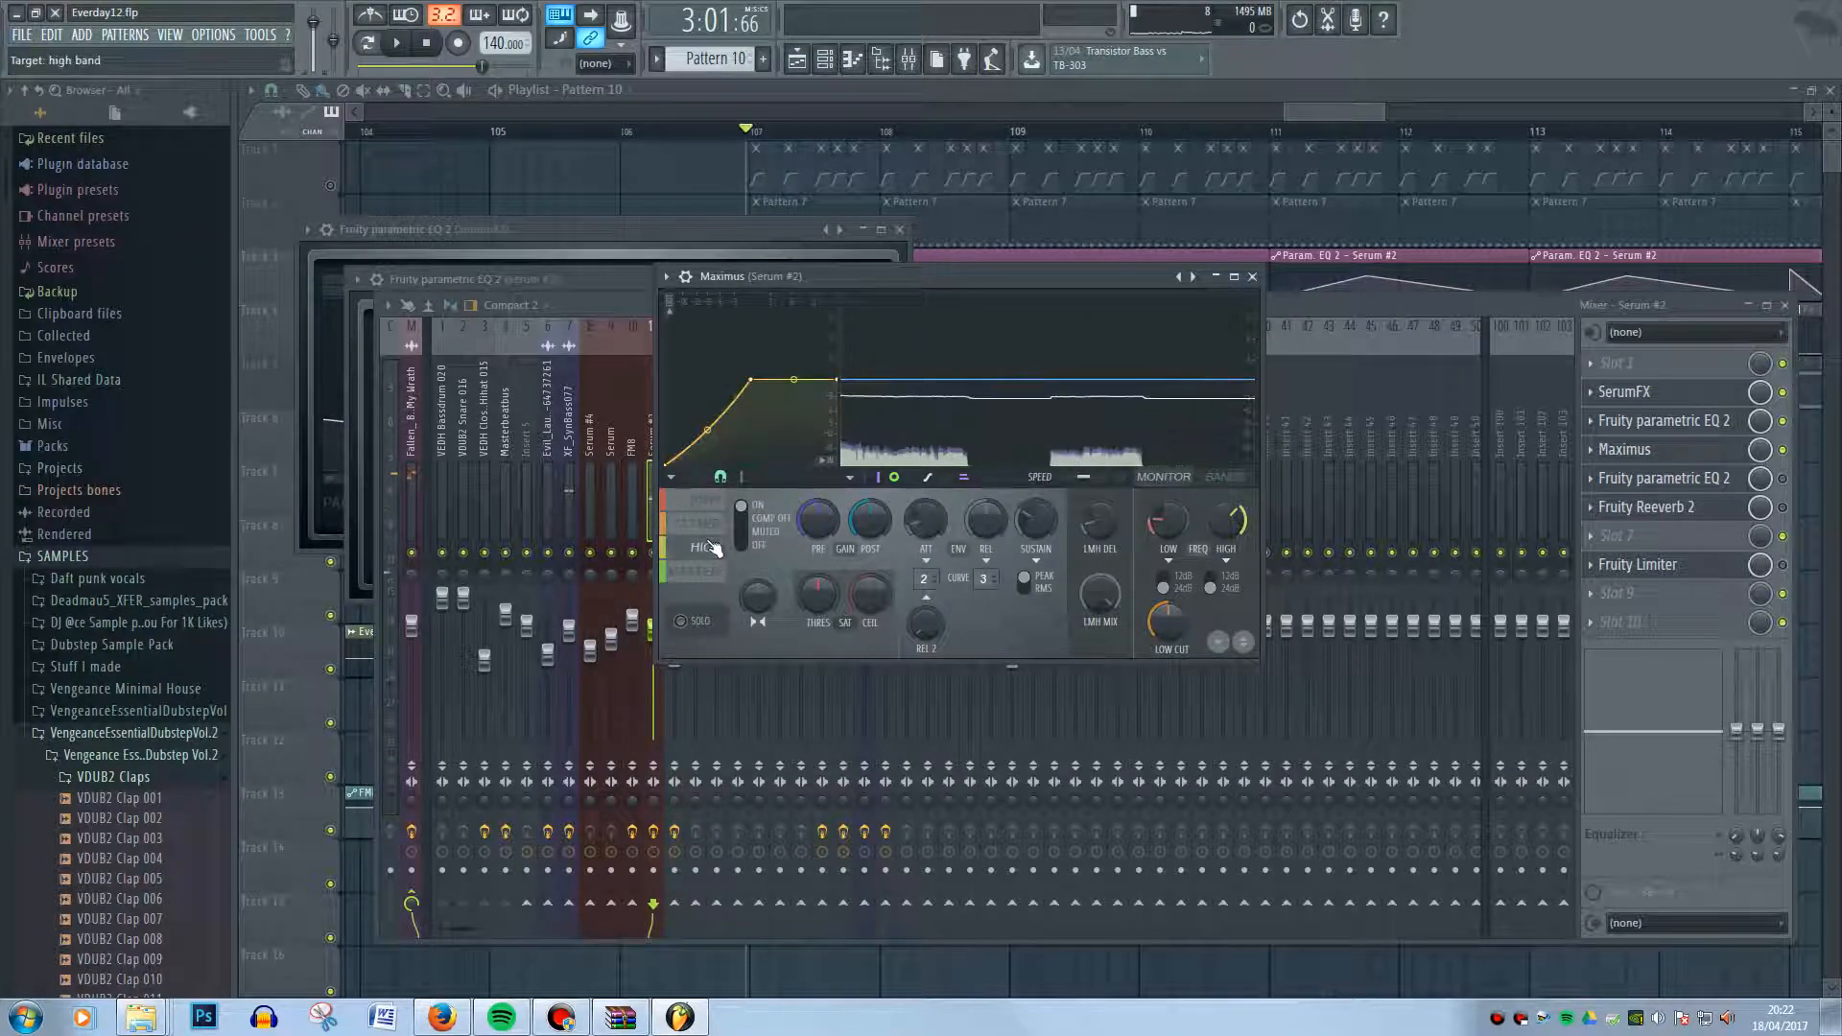
pyautogui.click(710, 523)
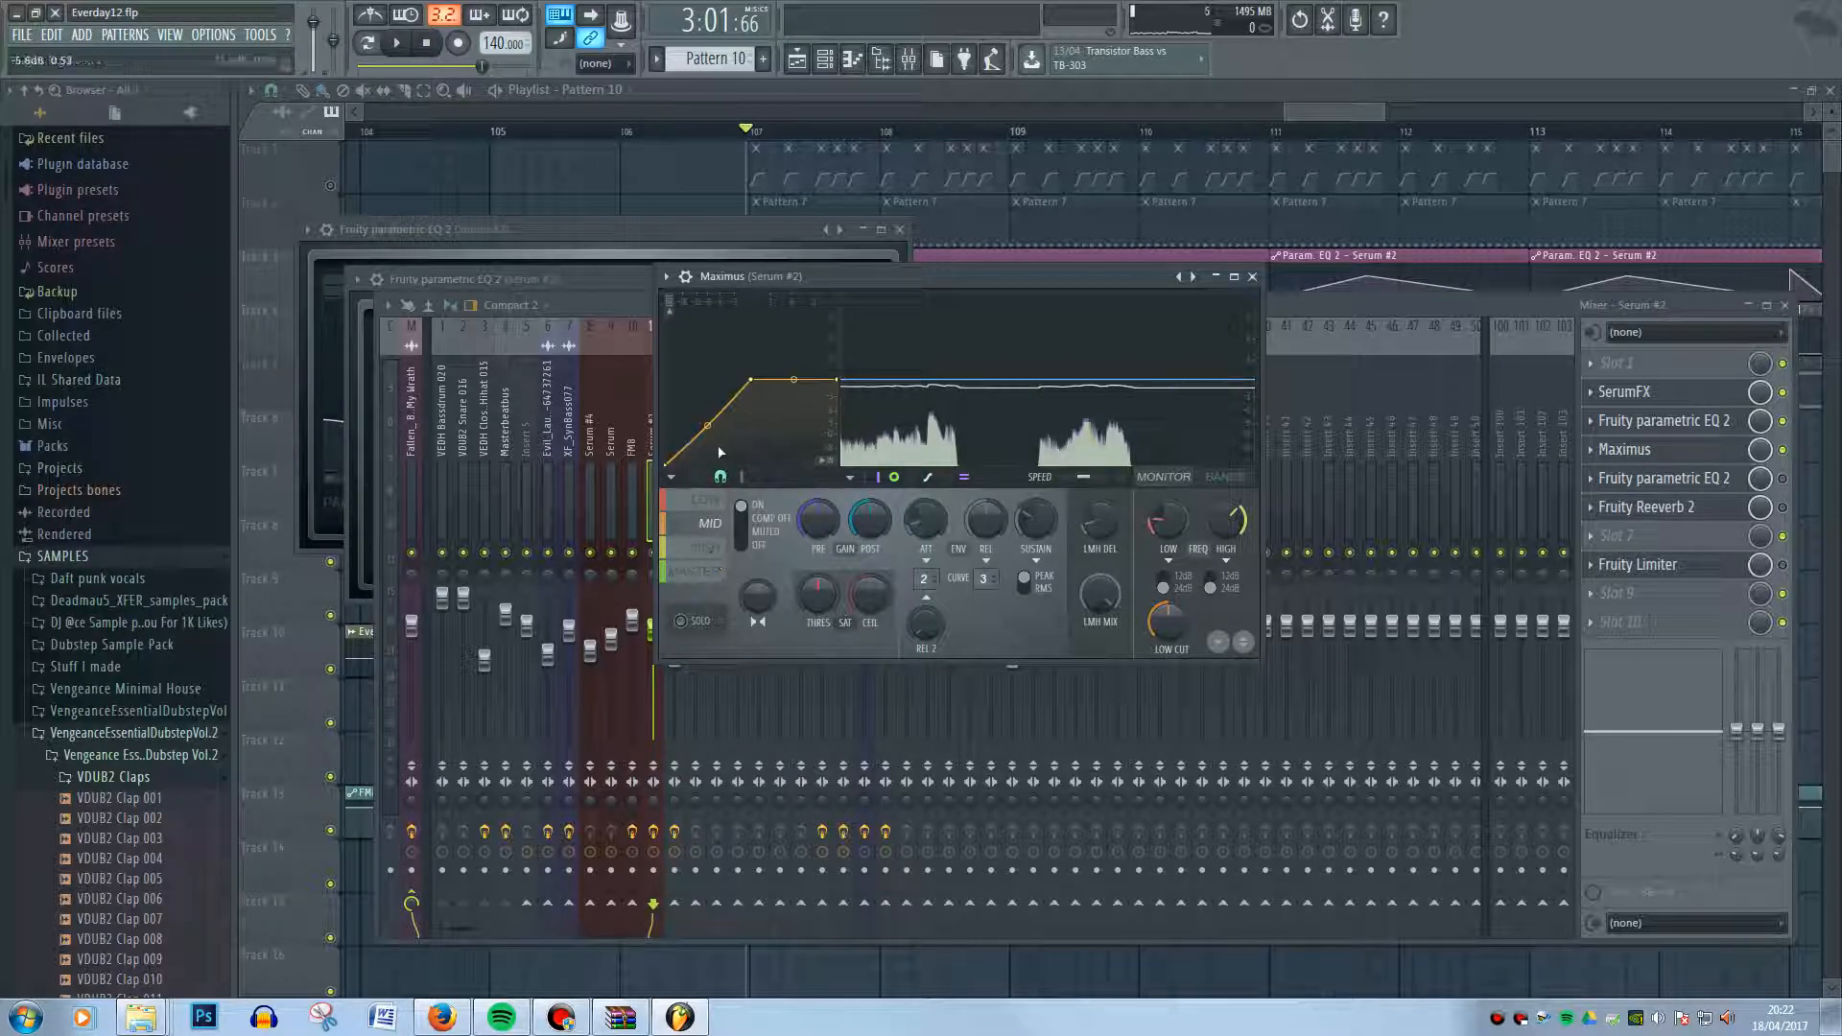
pyautogui.click(715, 559)
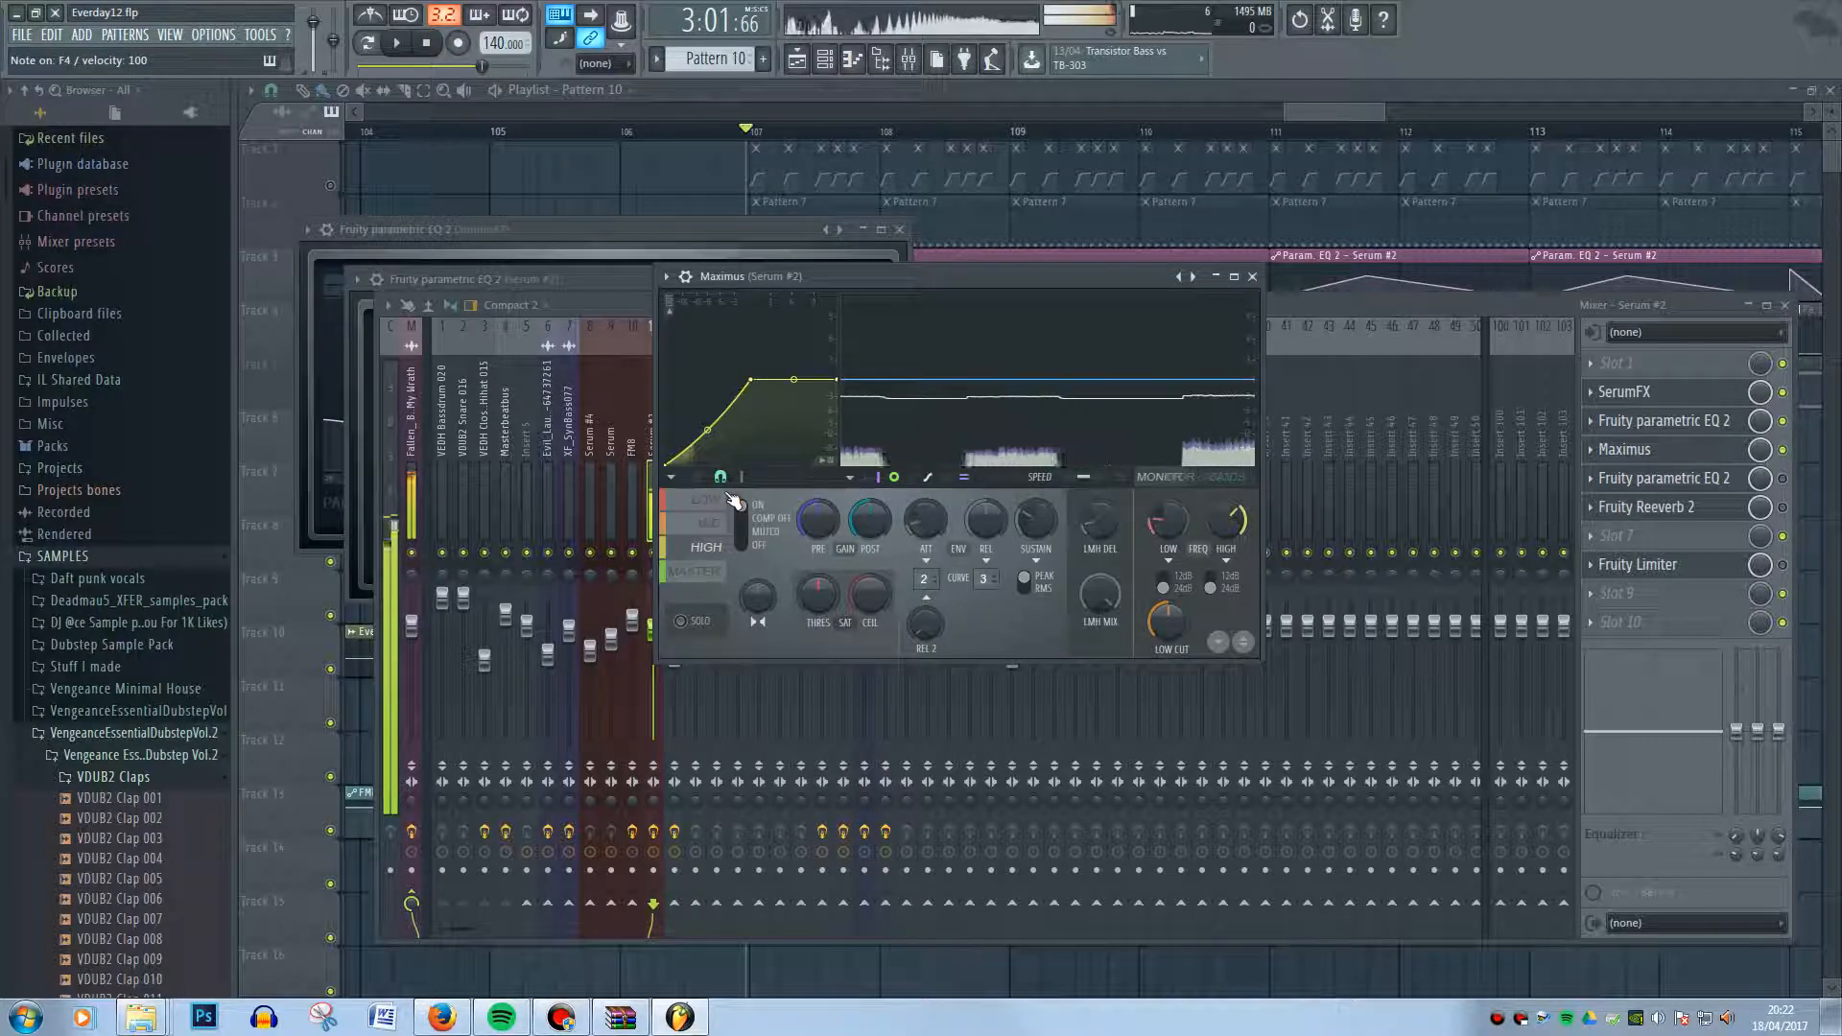
# - Return to the playlist and audition the Maximus-processed drop with and without the Pattern 12 track
pyautogui.press('F12')
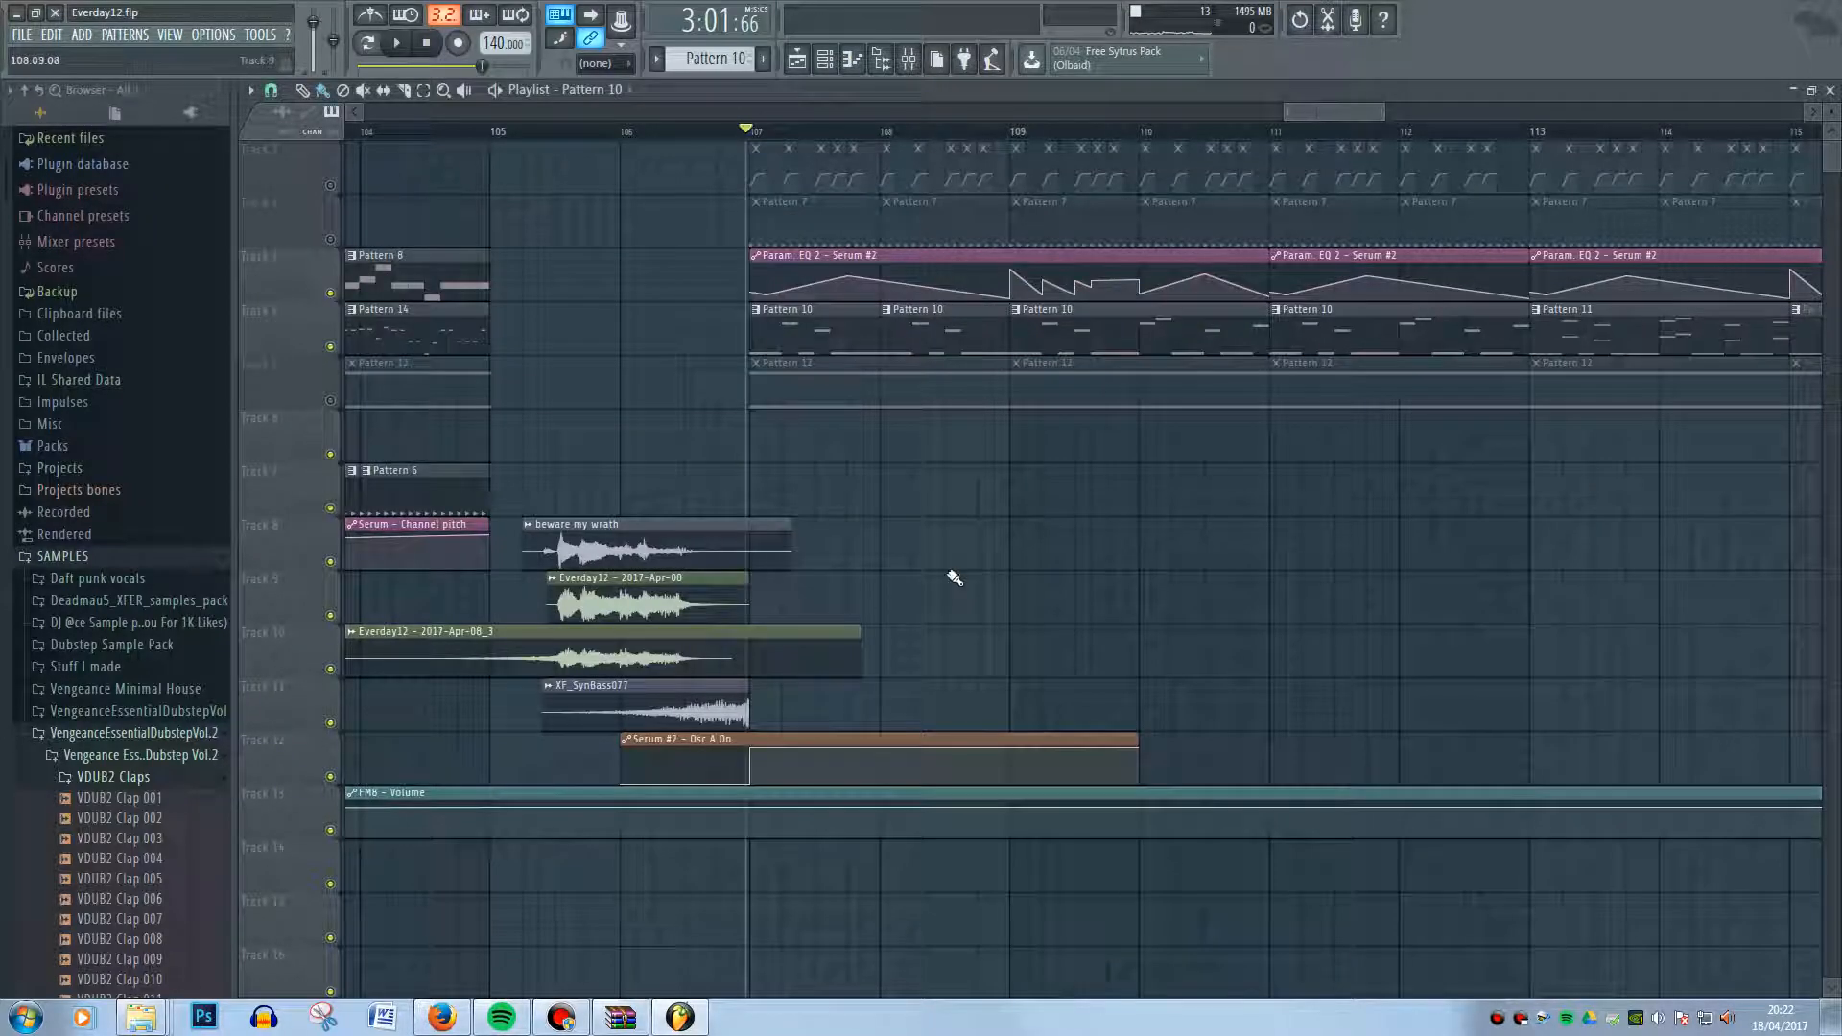
pyautogui.click(332, 401)
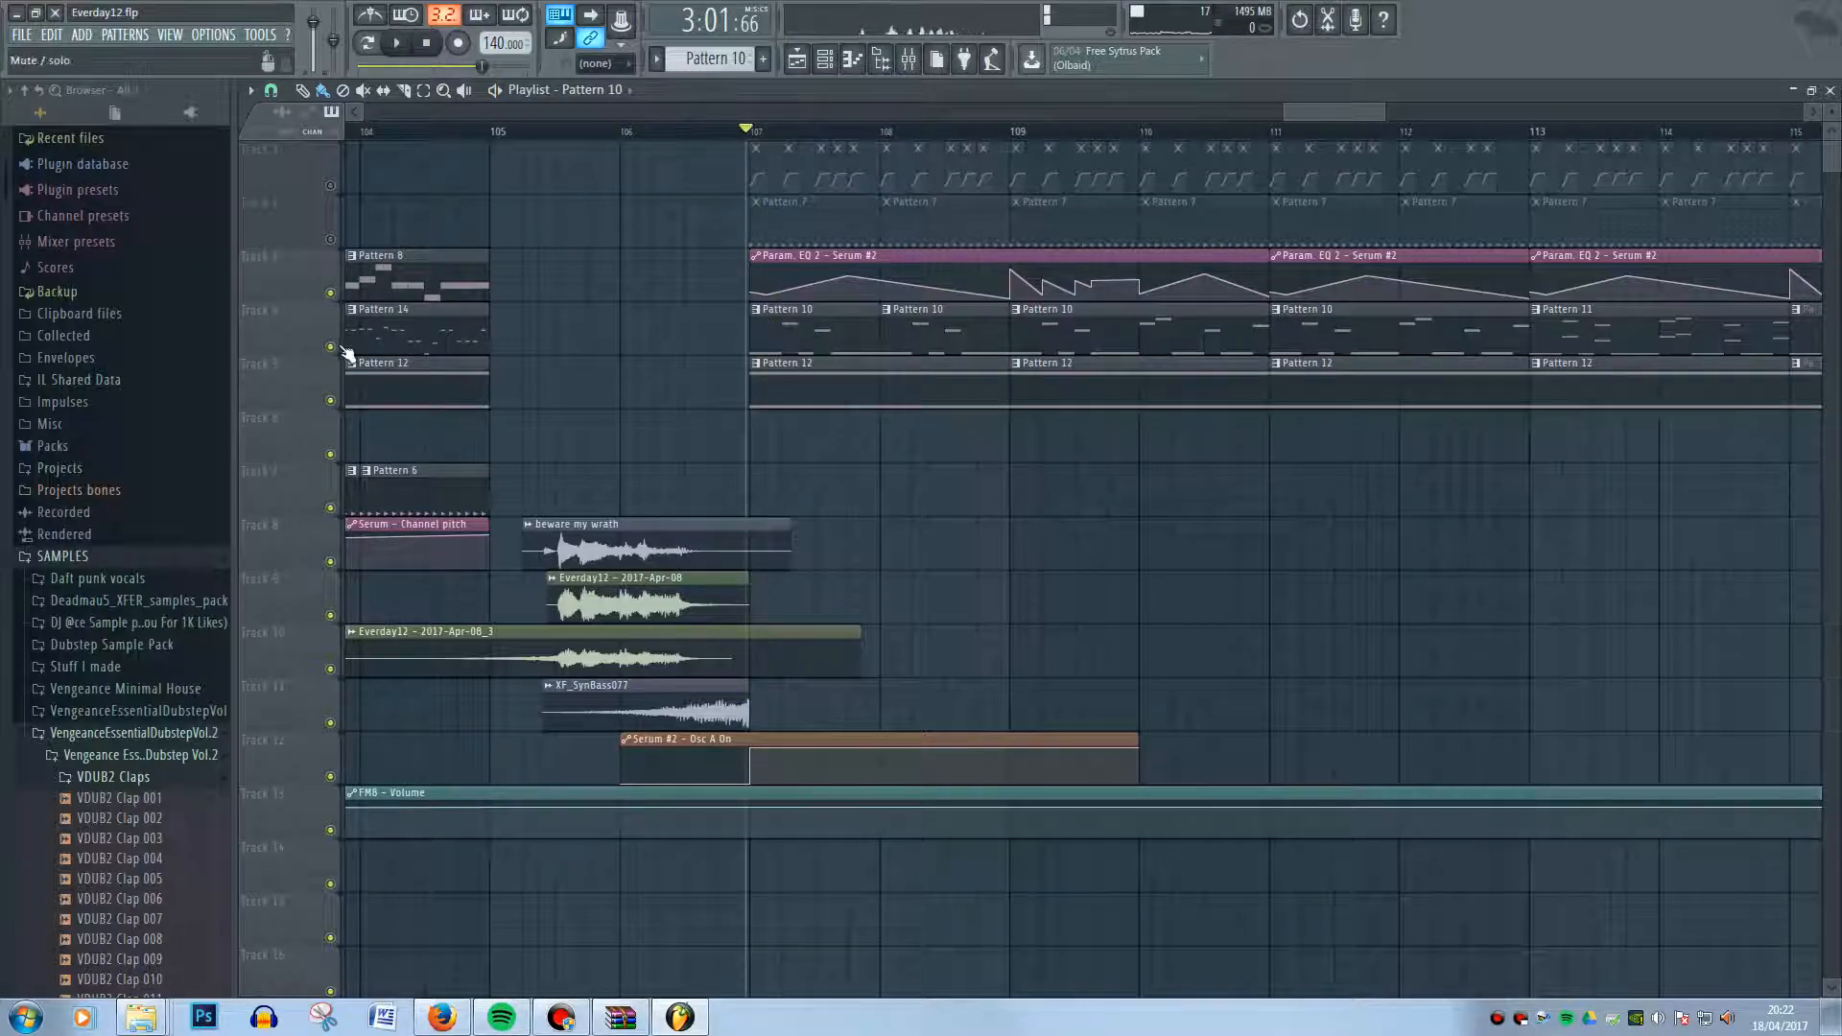
pyautogui.press('space')
pyautogui.press('space')
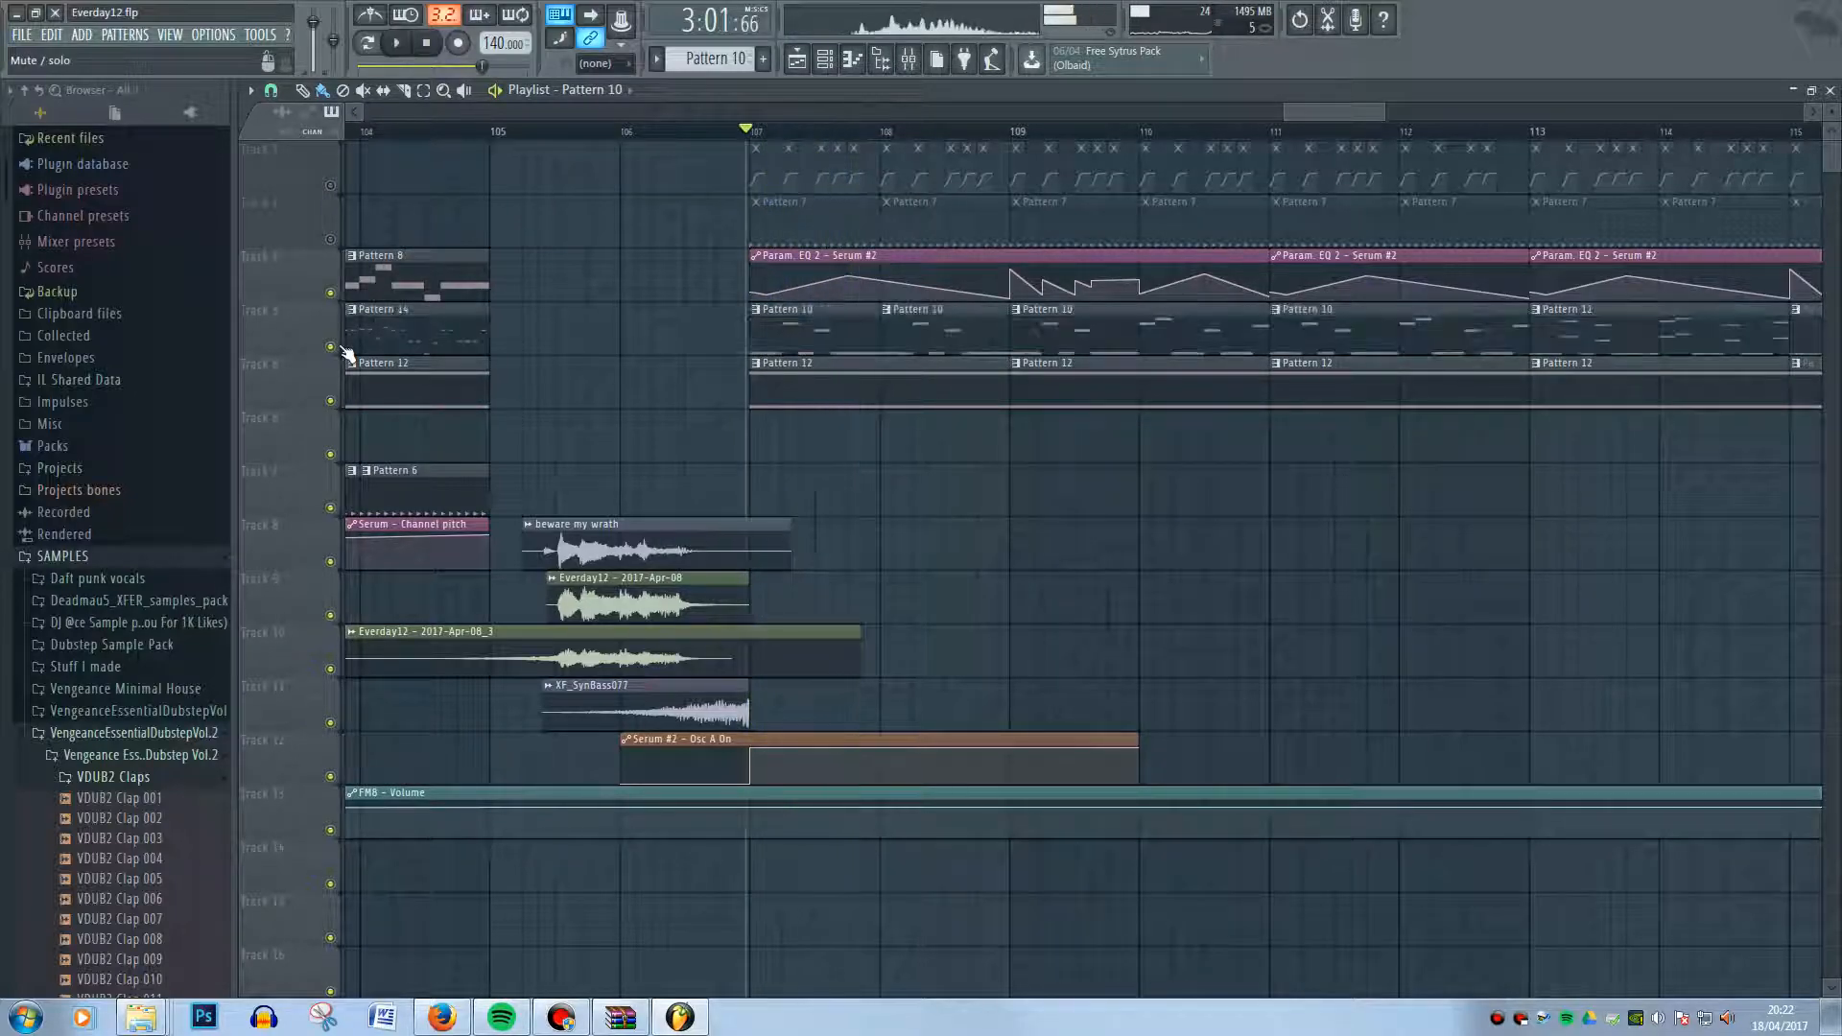
pyautogui.click(332, 401)
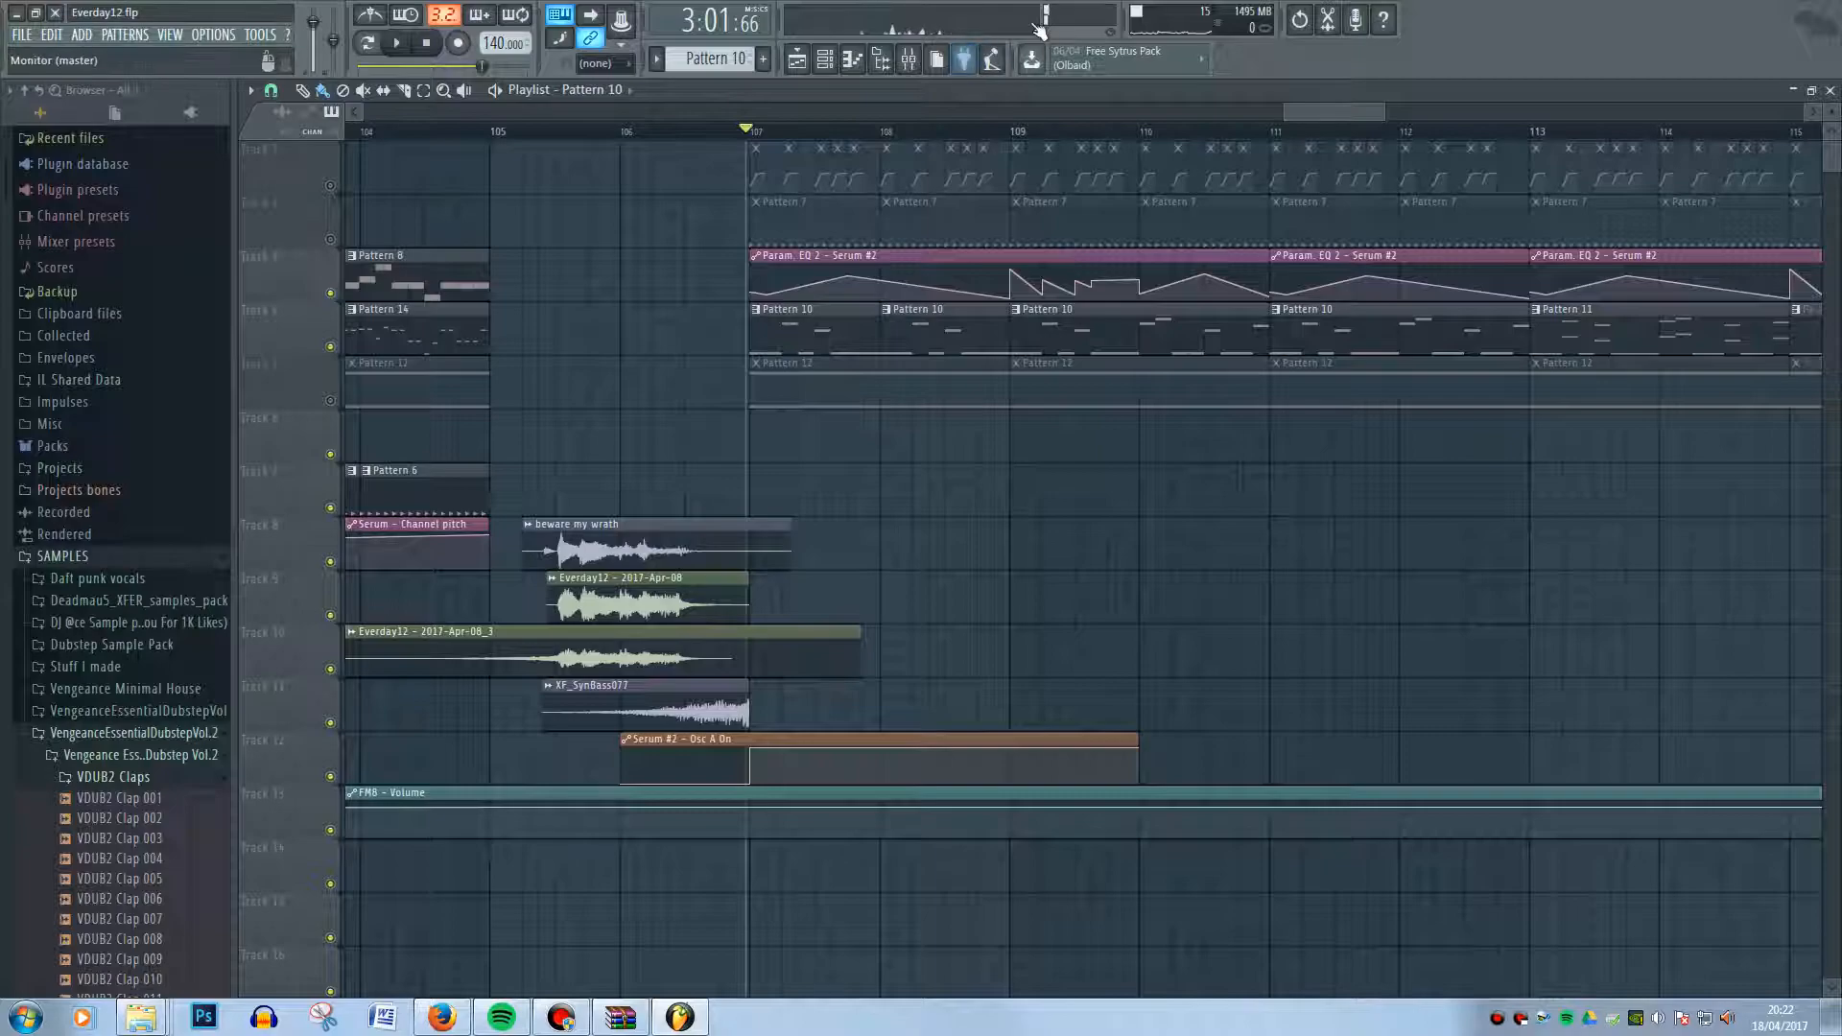
pyautogui.press('space')
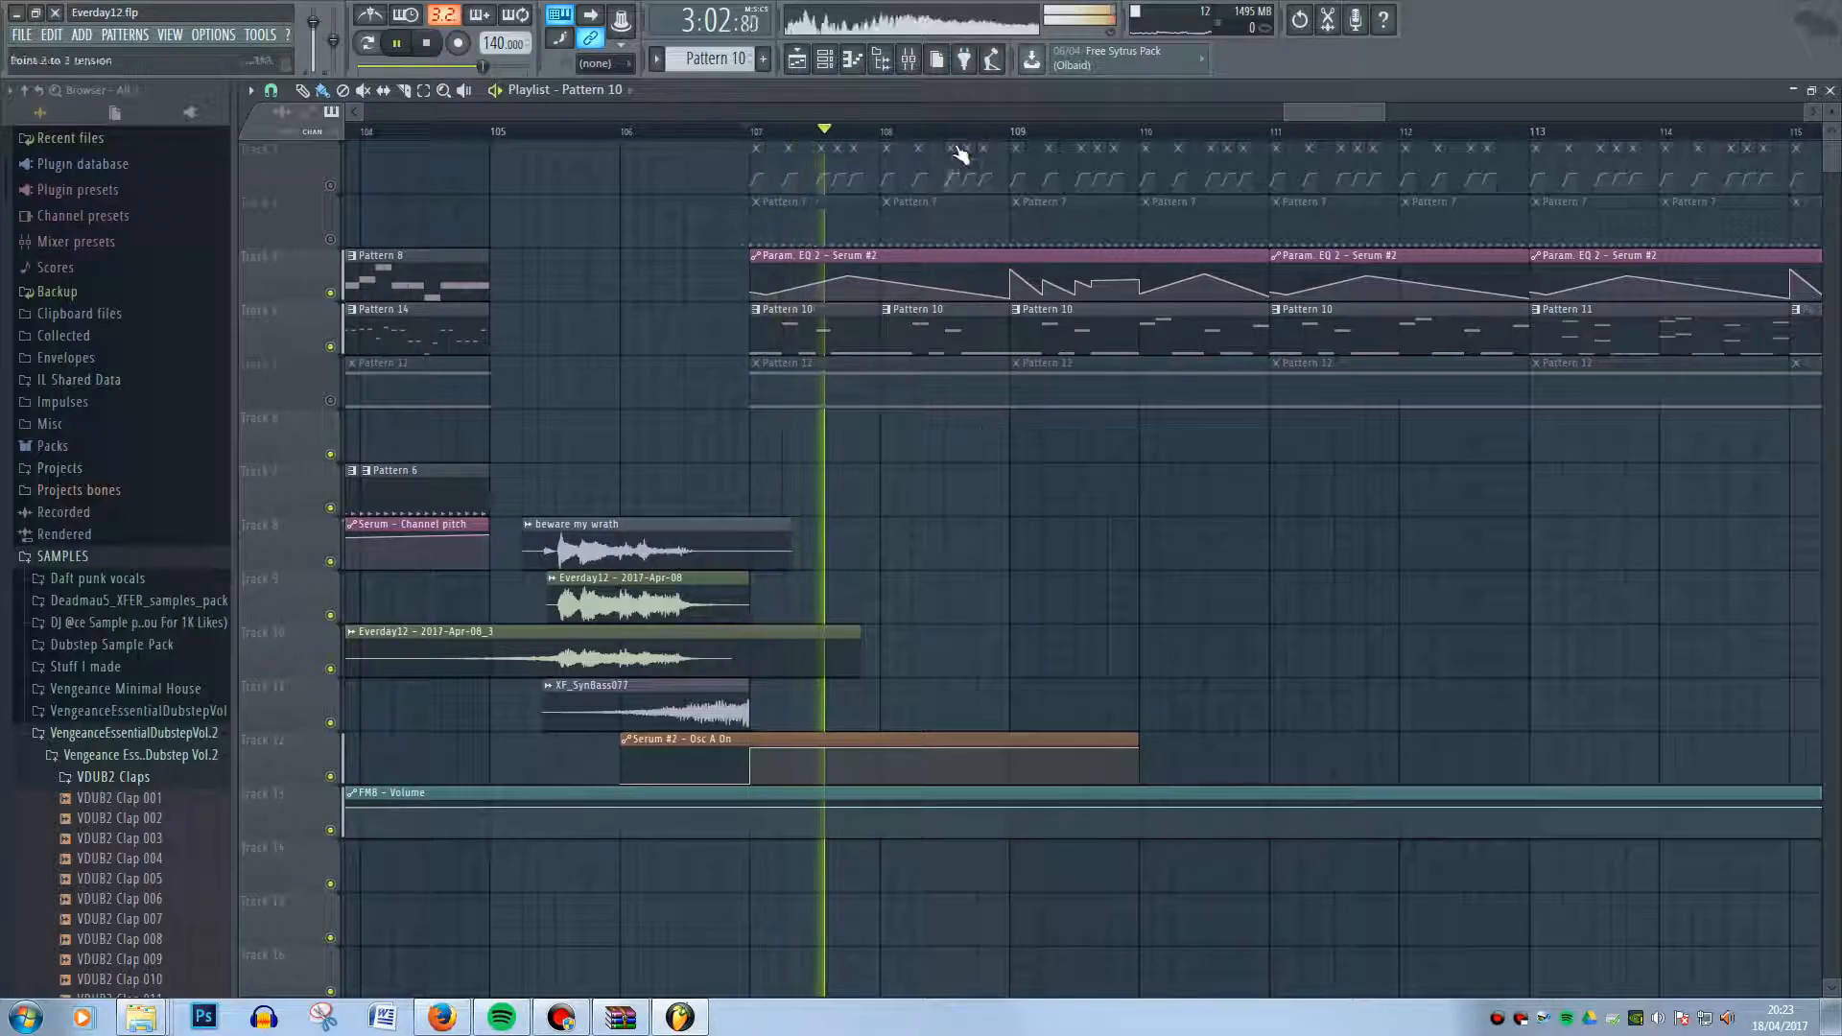
pyautogui.press('space')
# - Open the second Fruity parametric EQ 2 on the Serum #2 insert to view its curve, and return to the playlist
pyautogui.press('F9')
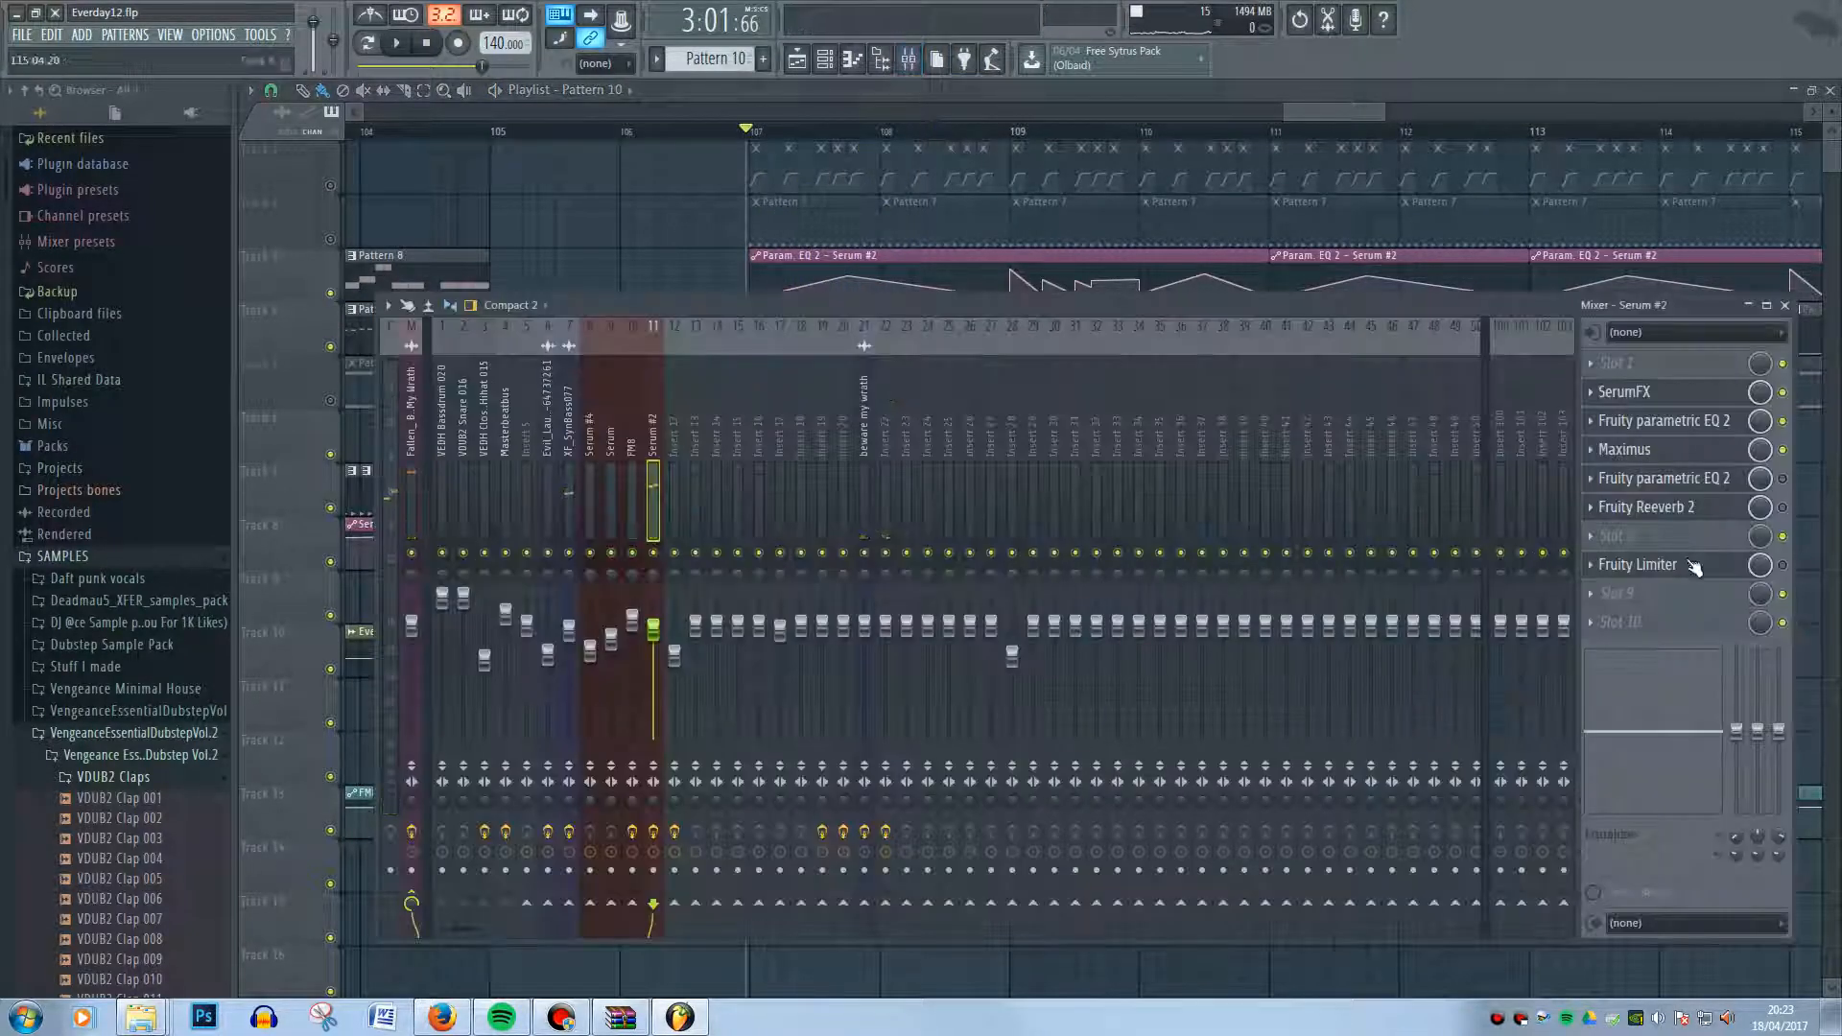
pyautogui.click(1741, 479)
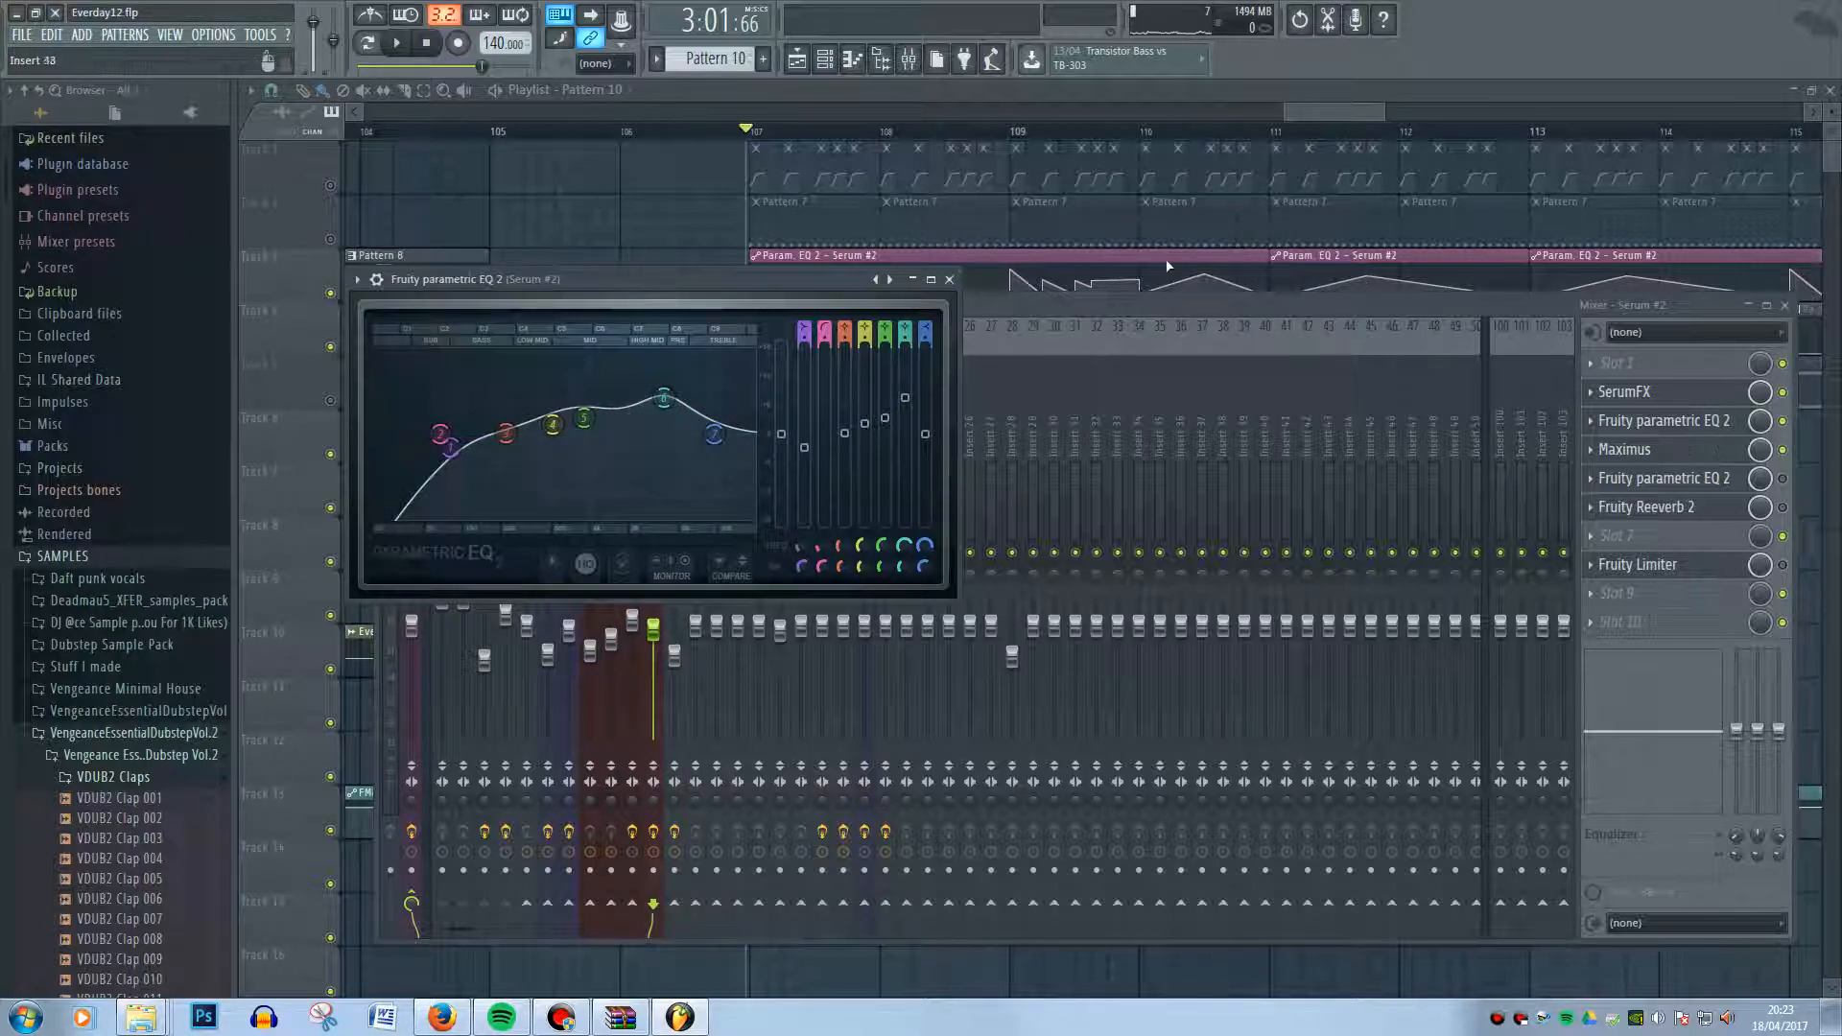
pyautogui.click(1343, 119)
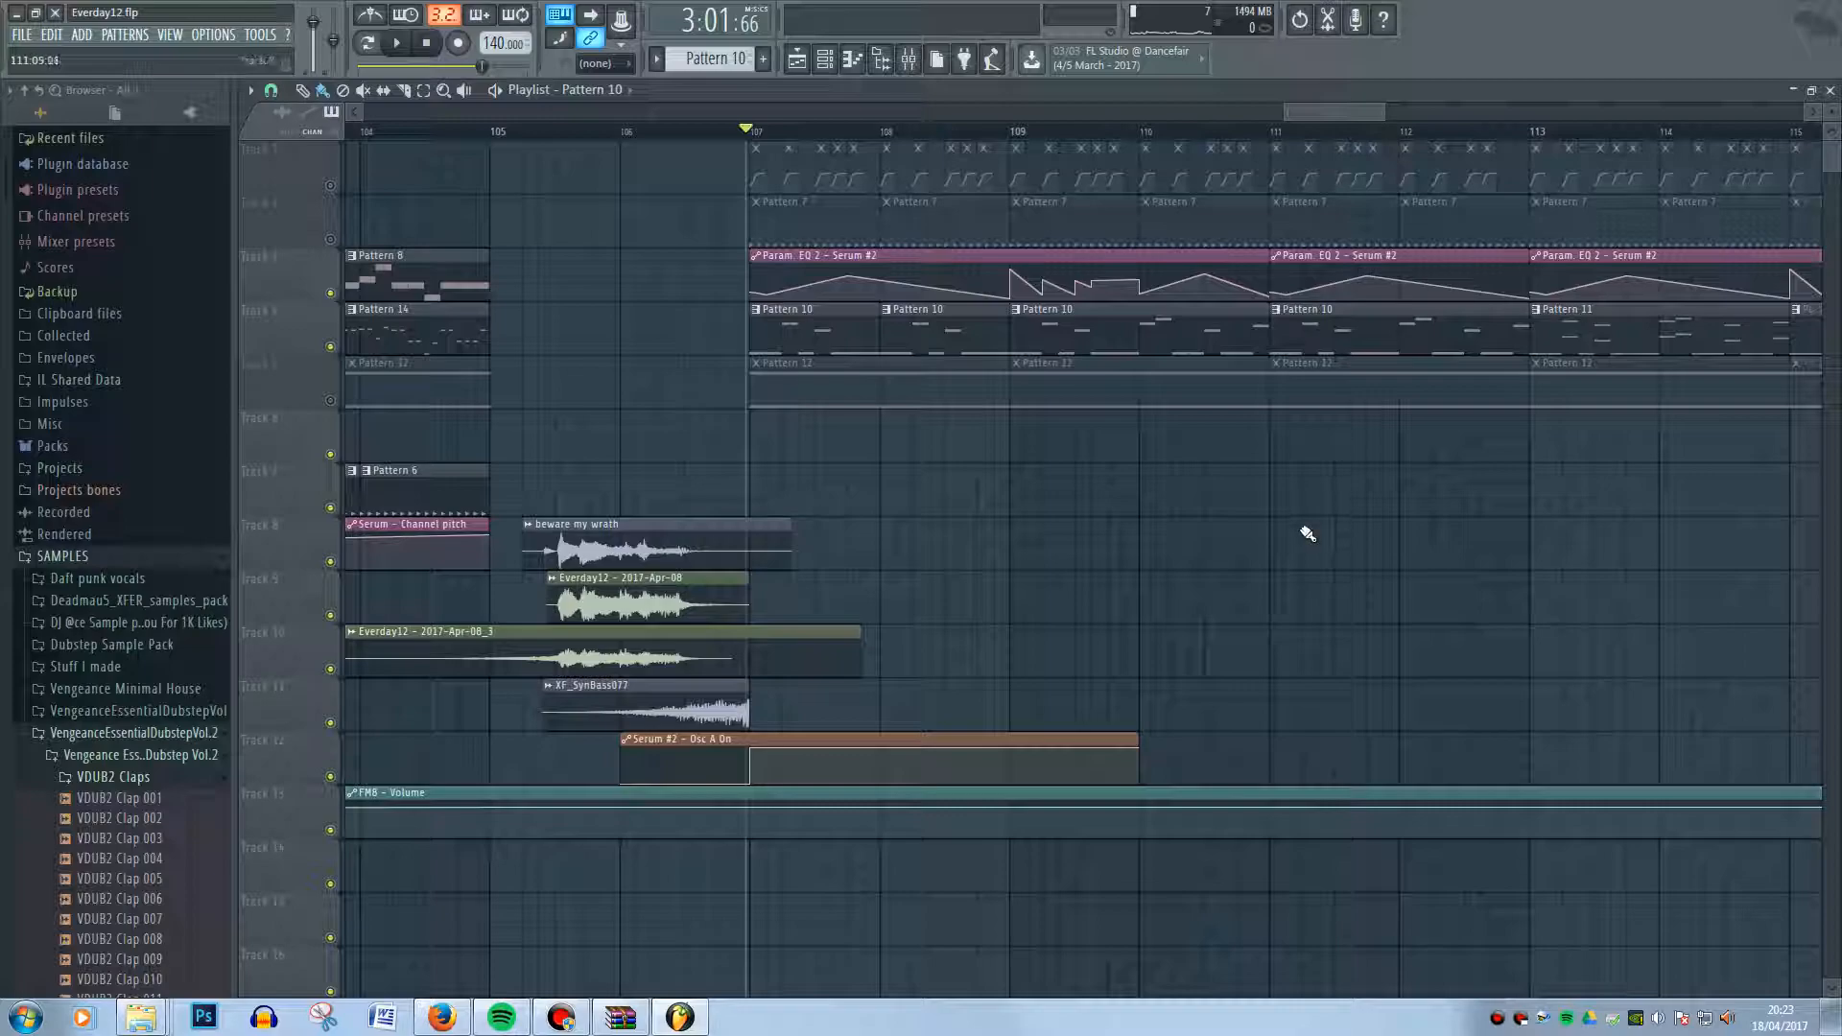
# - Unmute the Pattern 12 track, enable the second Fruity parametric EQ 2 on the Serum #2 insert, and play the drop
pyautogui.click(330, 401)
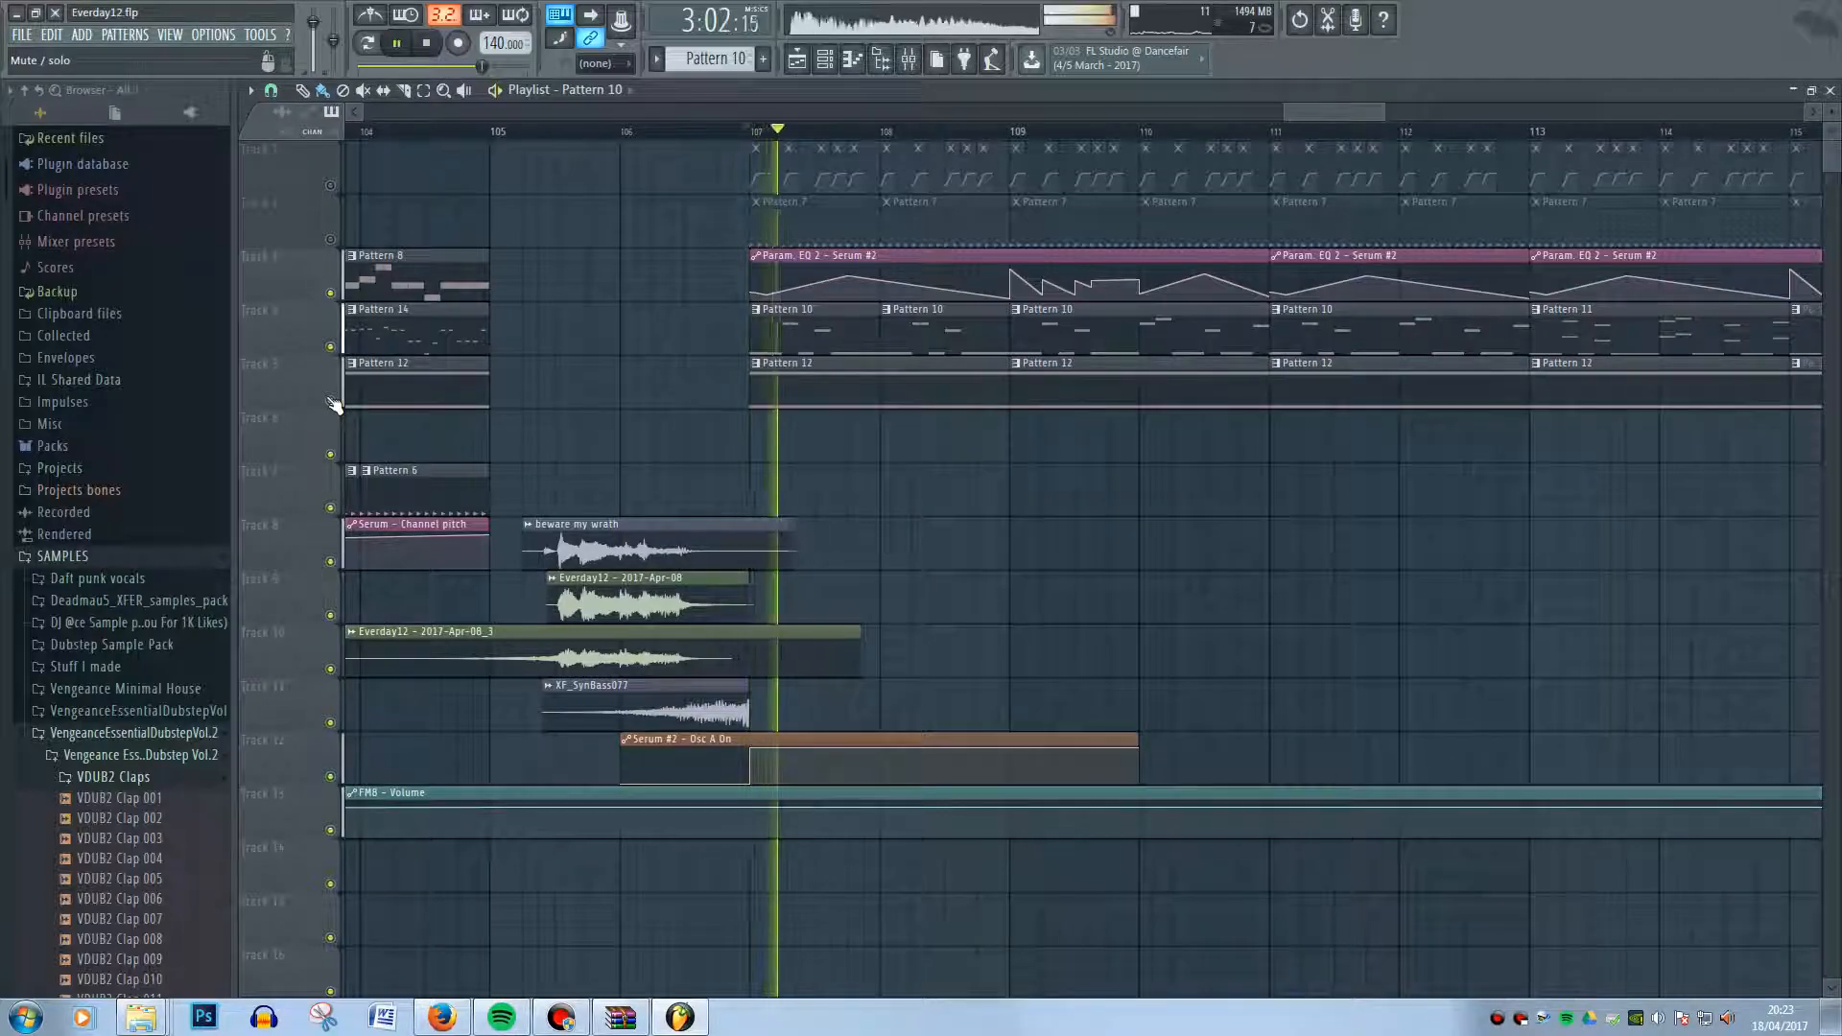
pyautogui.click(908, 59)
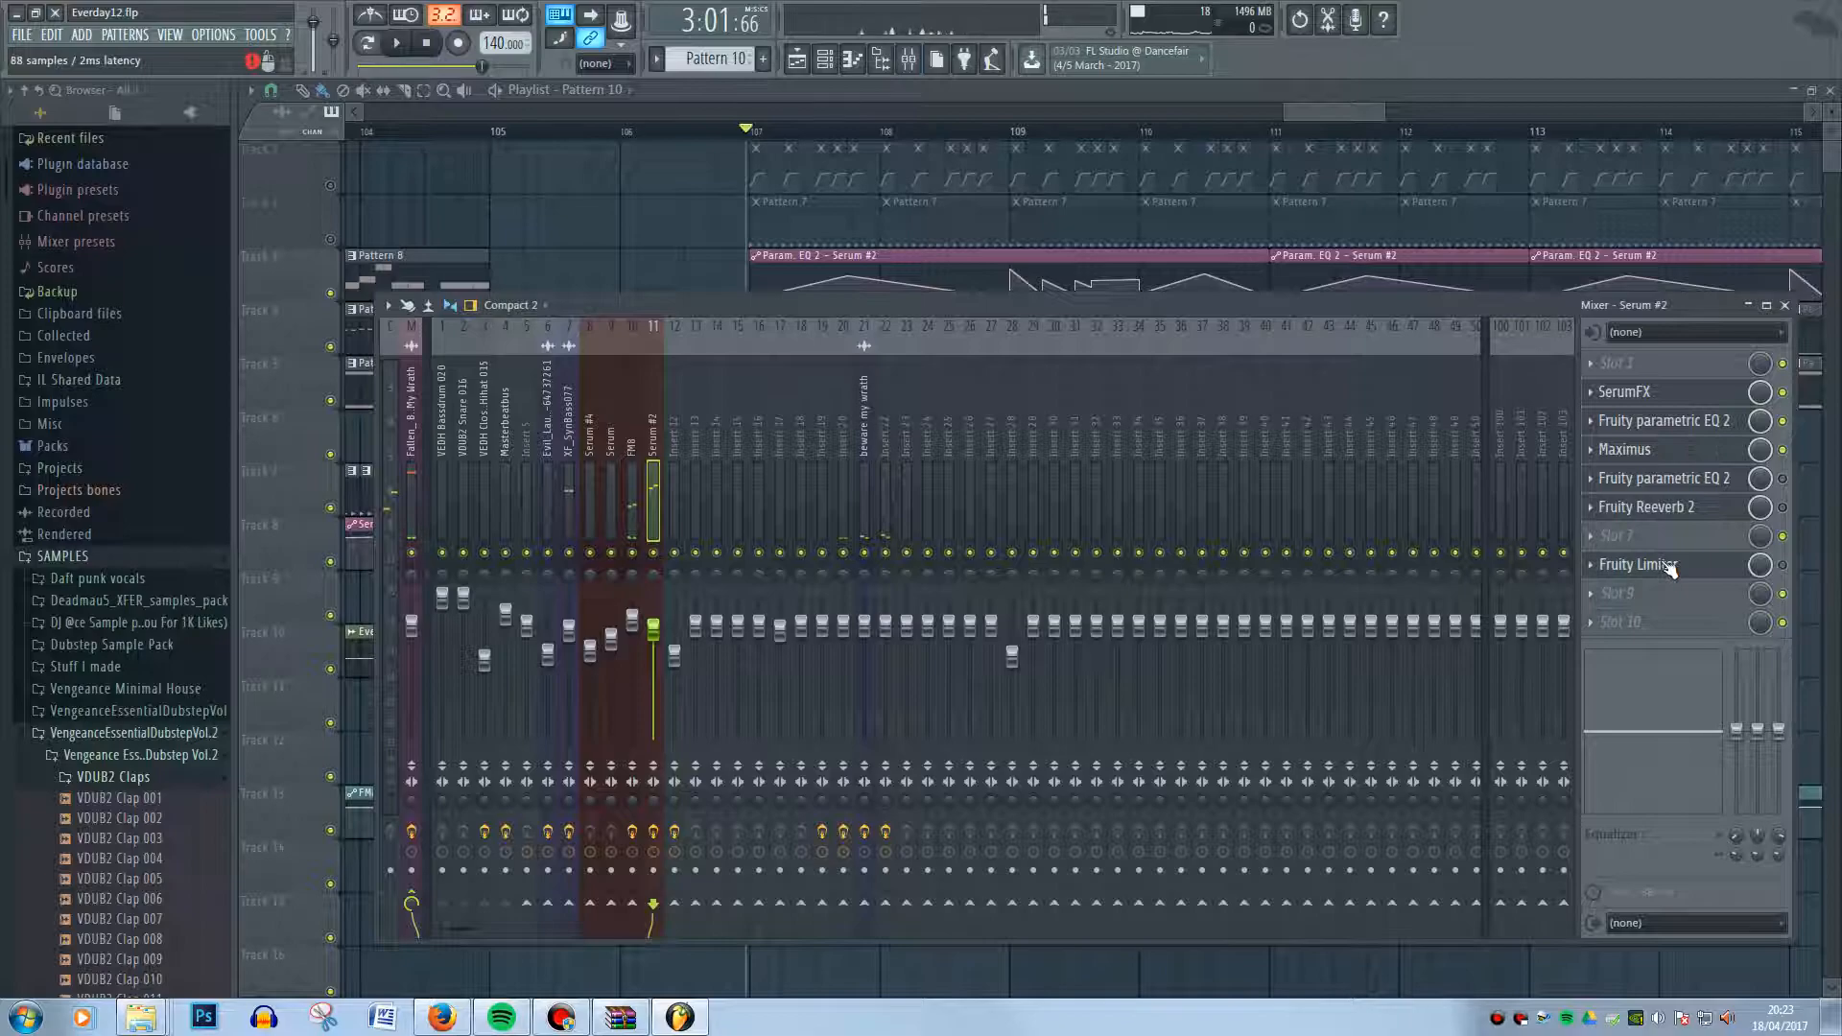
pyautogui.click(1751, 481)
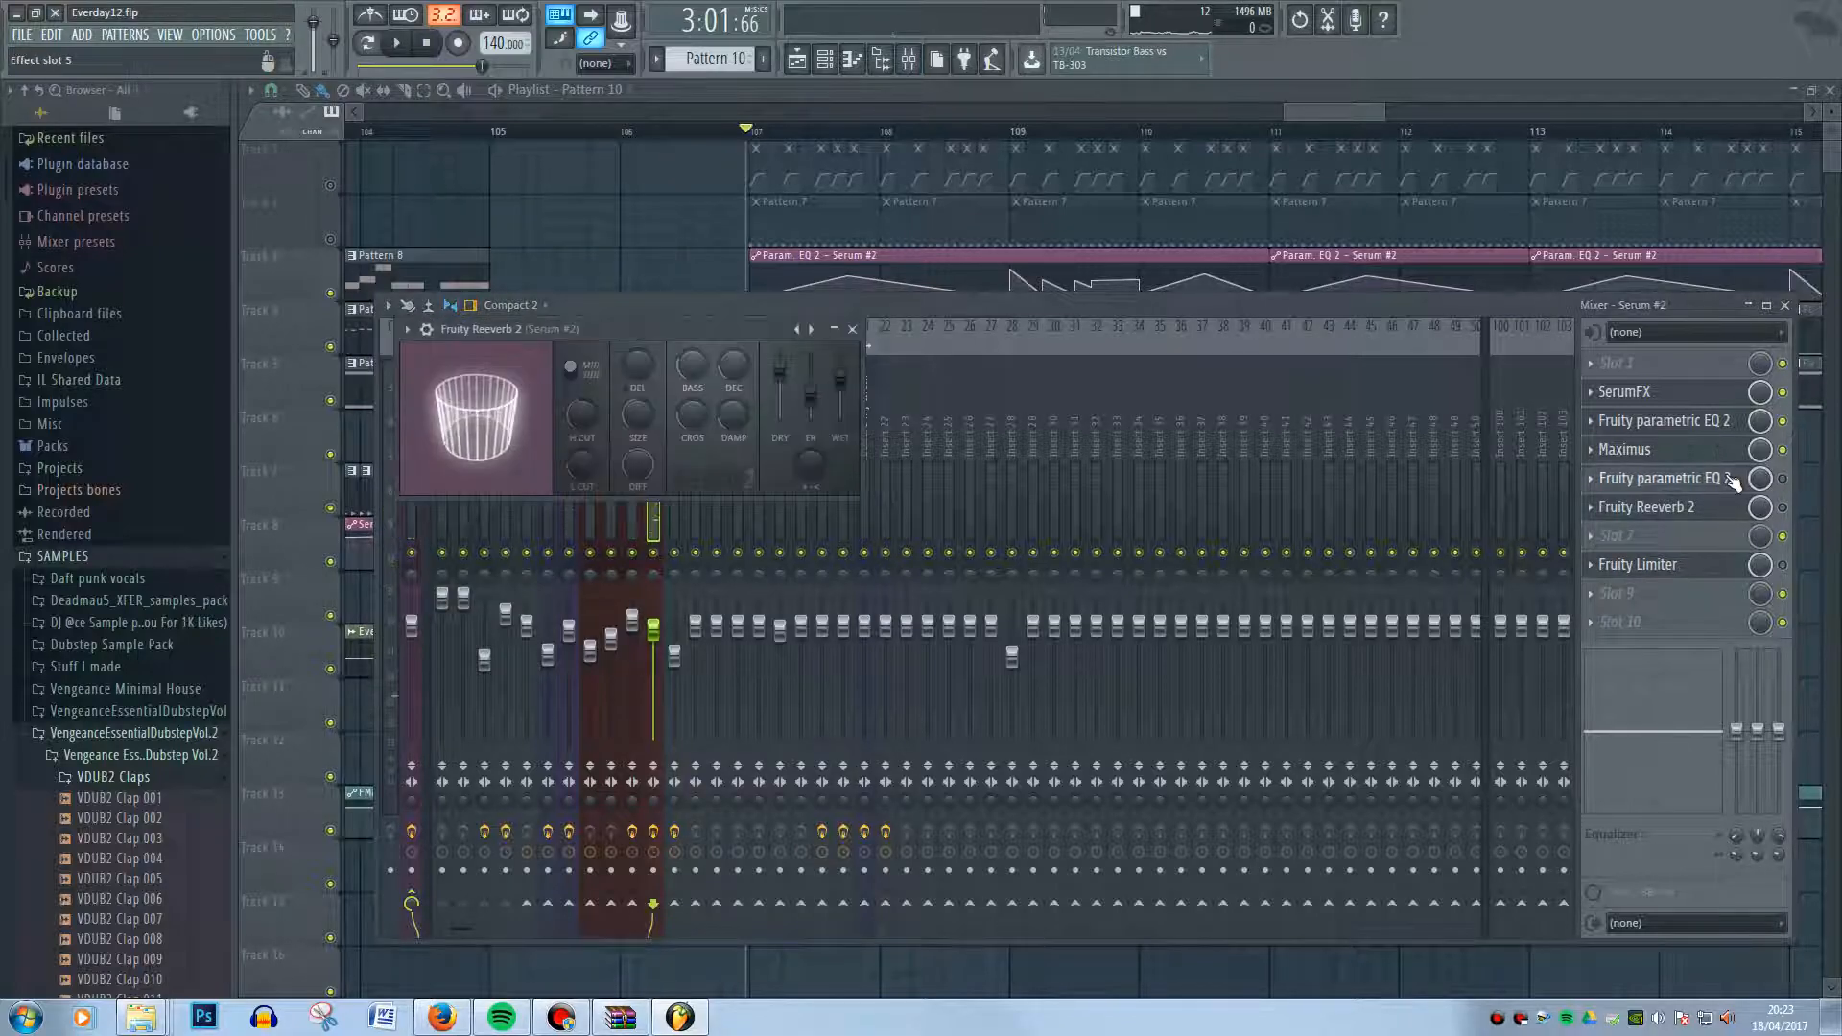
pyautogui.click(1784, 480)
pyautogui.press('space')
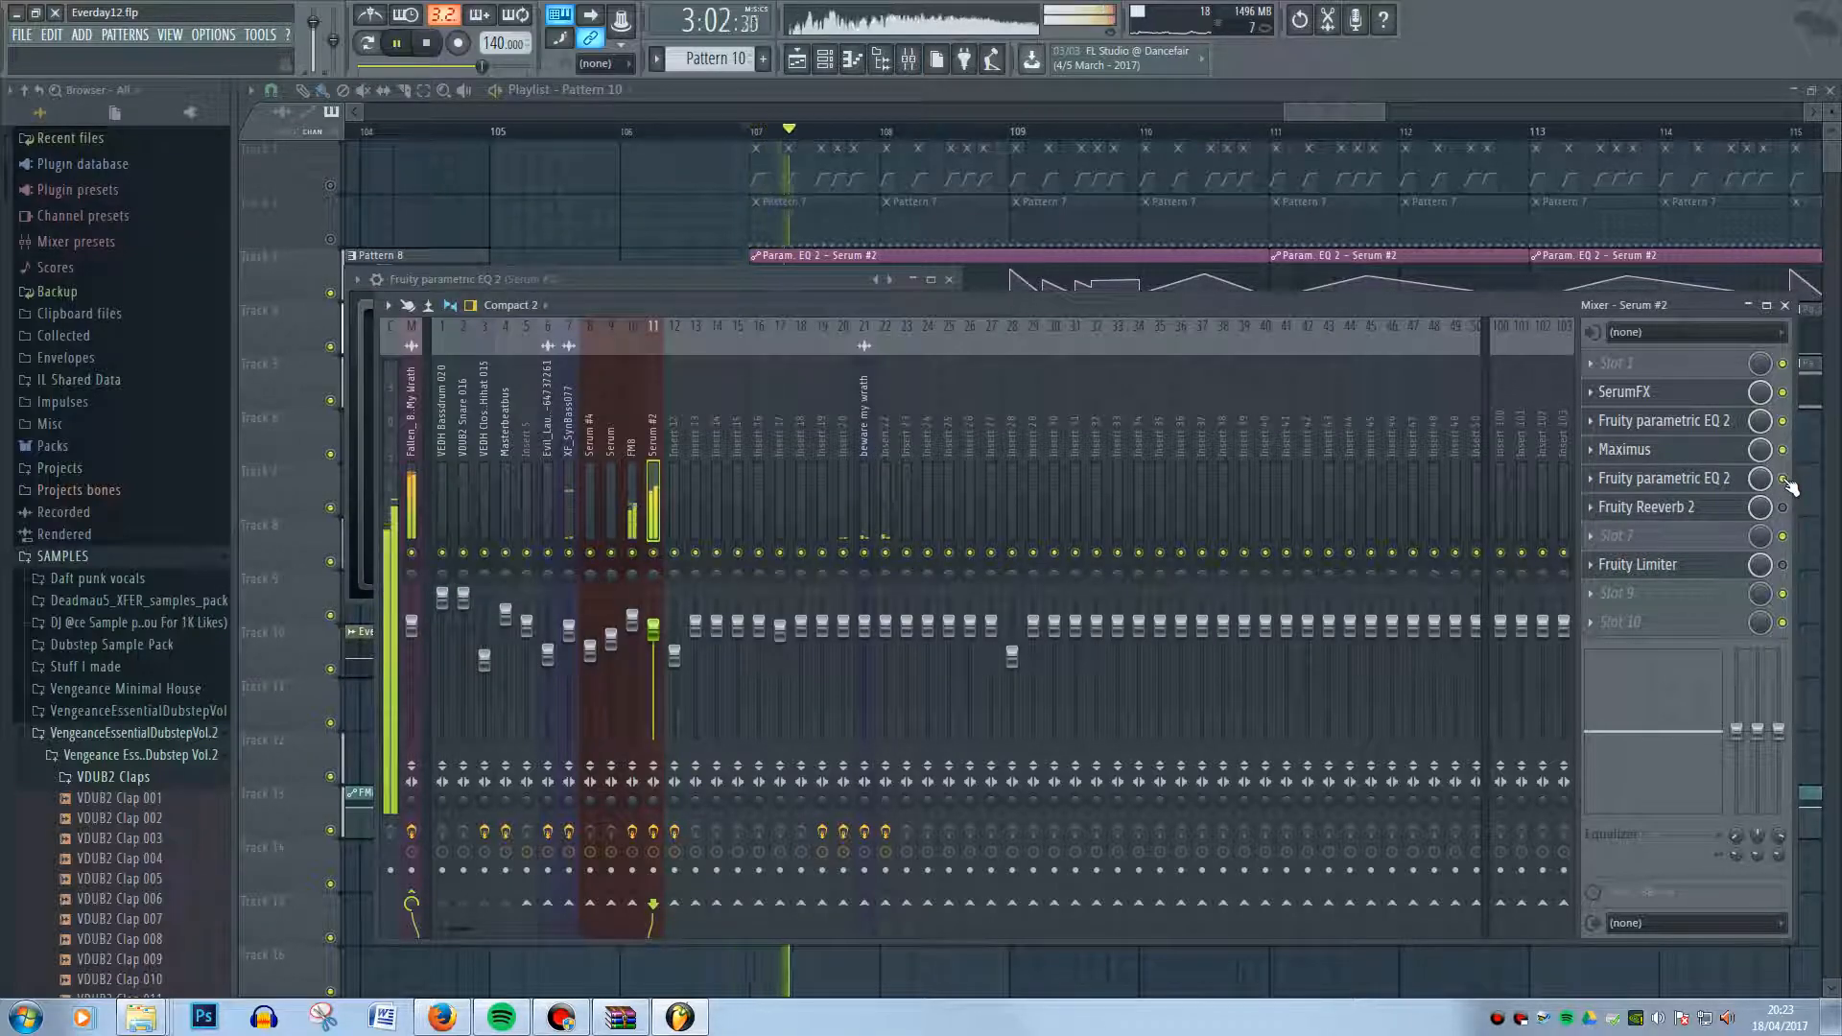
pyautogui.press('space')
# - Reopen the second Fruity parametric EQ 2 on the Serum #2 insert and examine its band settings
pyautogui.click(1730, 504)
pyautogui.click(1633, 477)
pyautogui.click(1634, 477)
pyautogui.click(1633, 477)
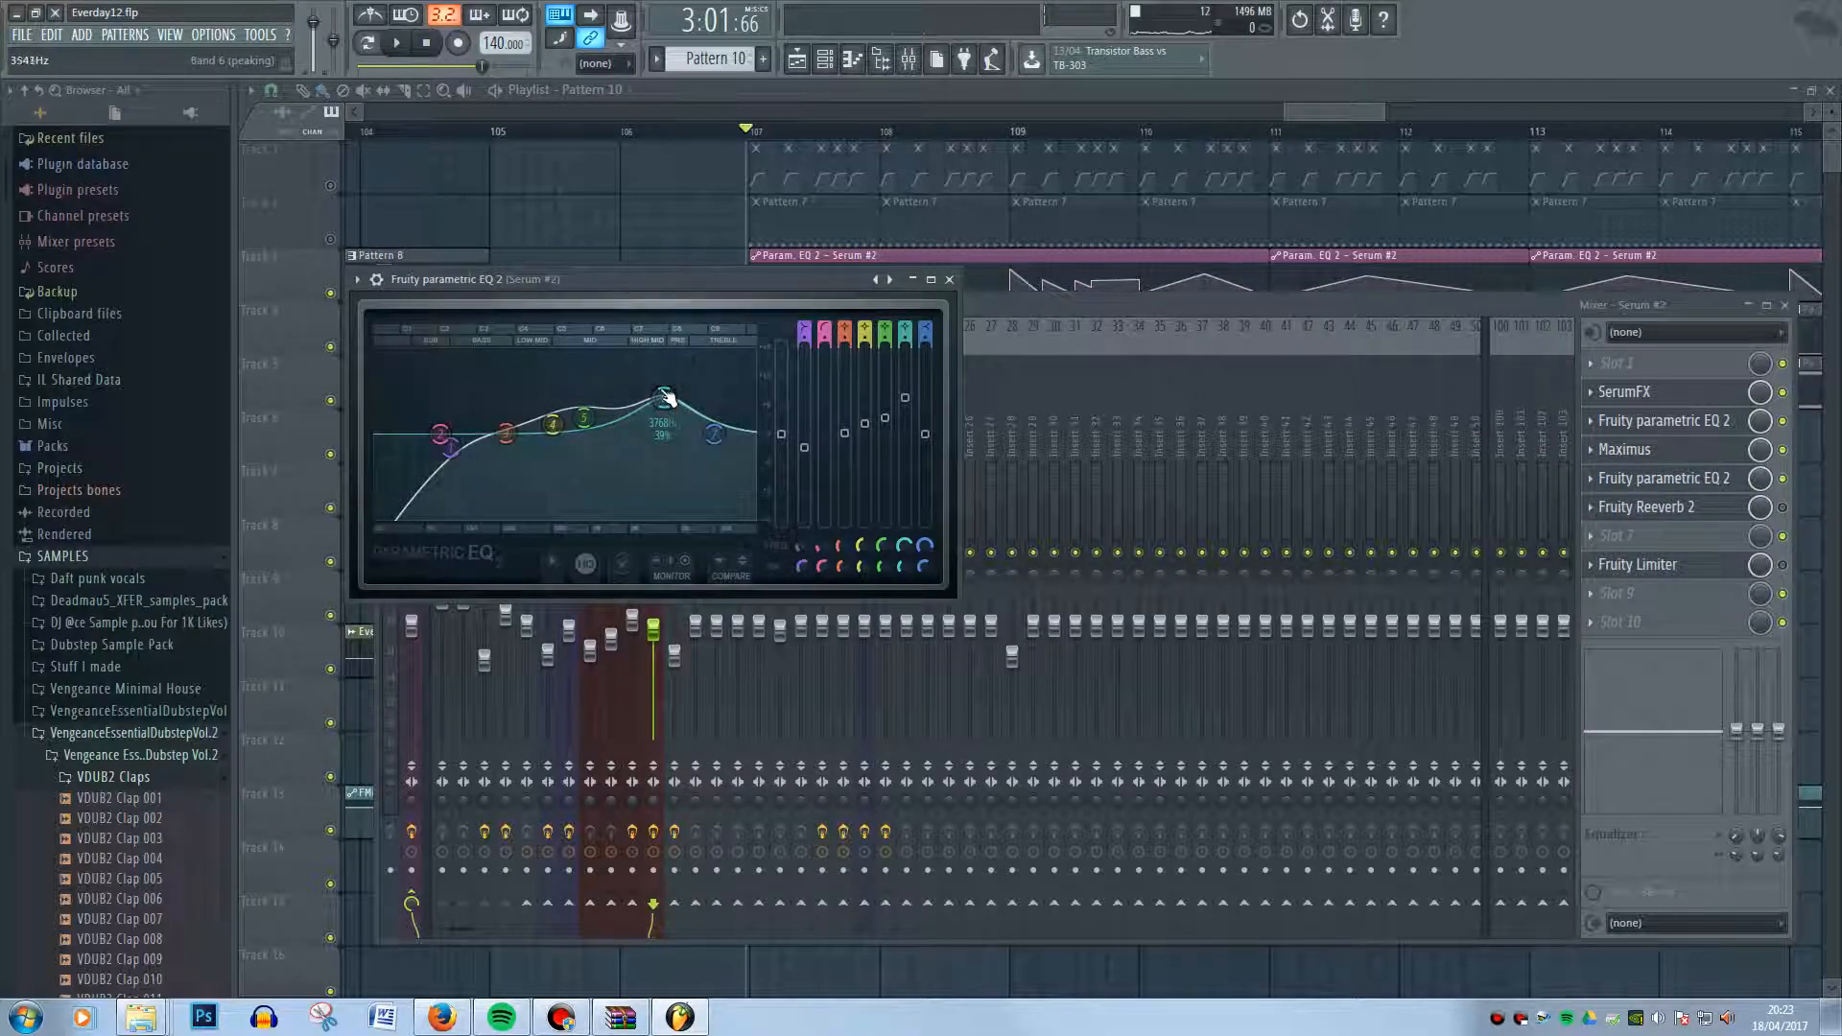
# - Enable Fruity Reeverb 2 on the Serum #2 insert, move the second EQ's window, and open the reverb's settings
pyautogui.click(1727, 507)
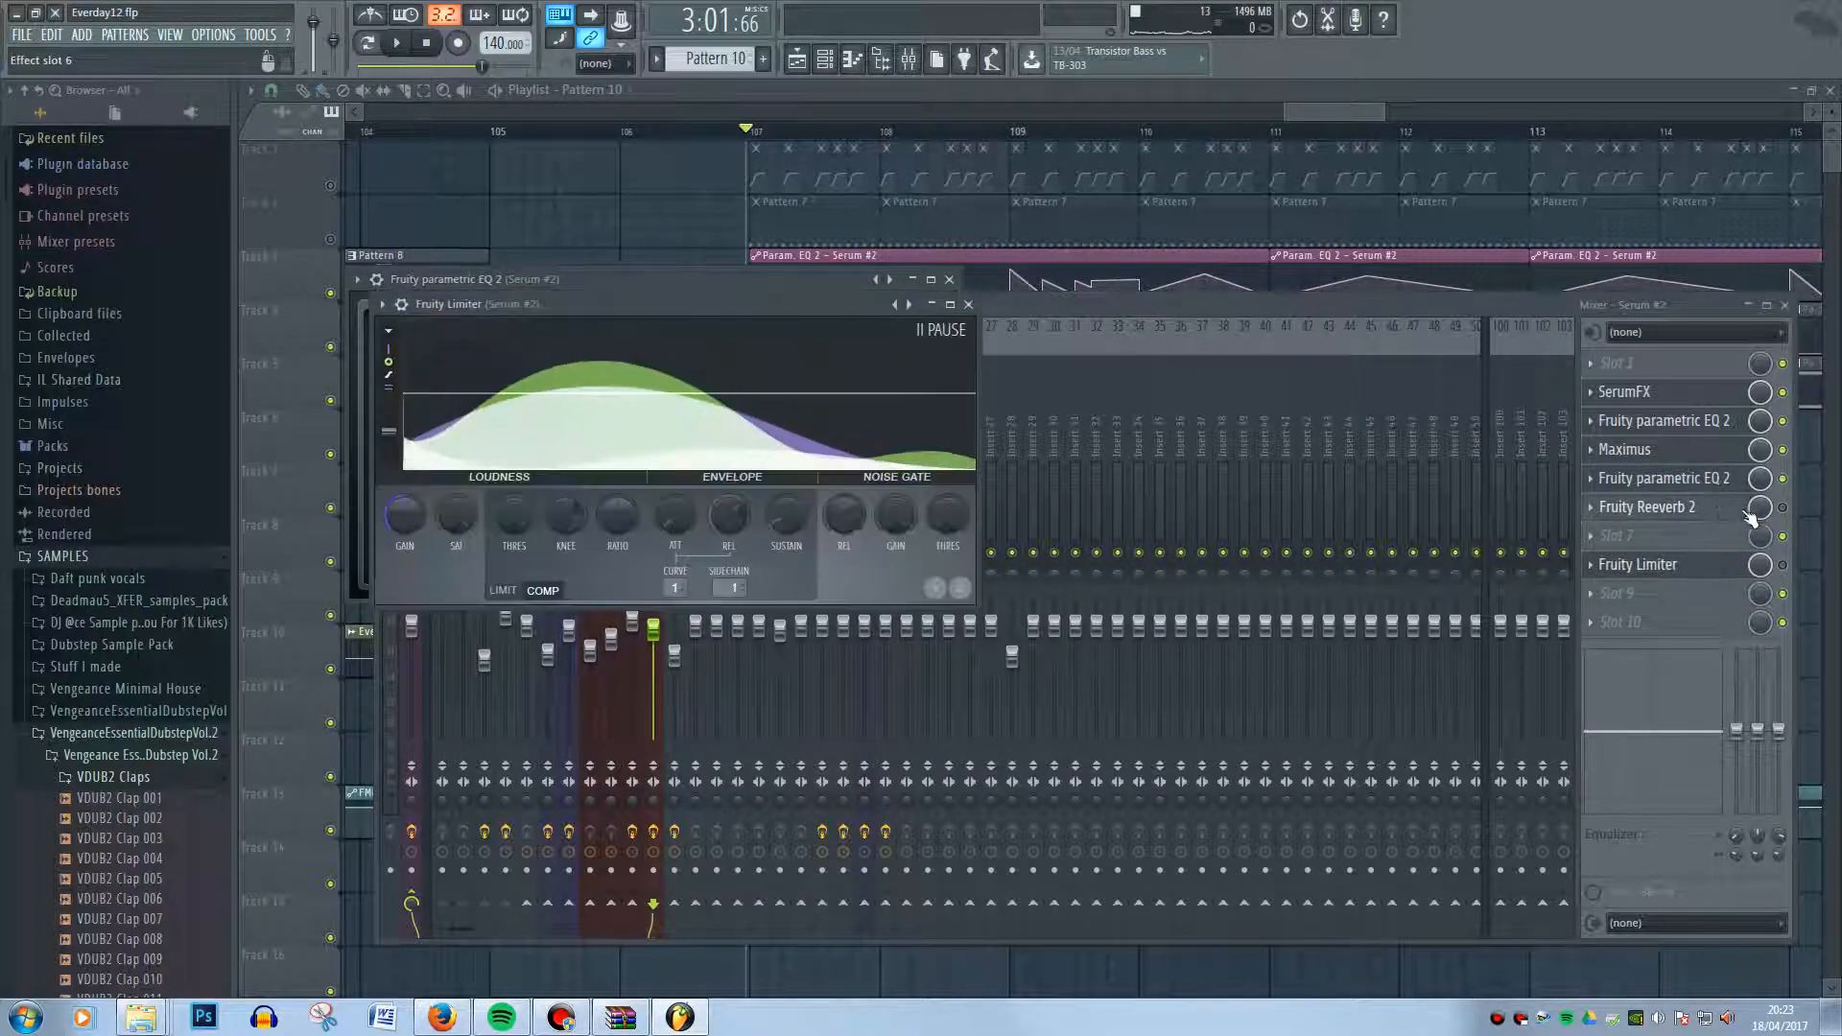
pyautogui.click(1784, 507)
pyautogui.click(766, 285)
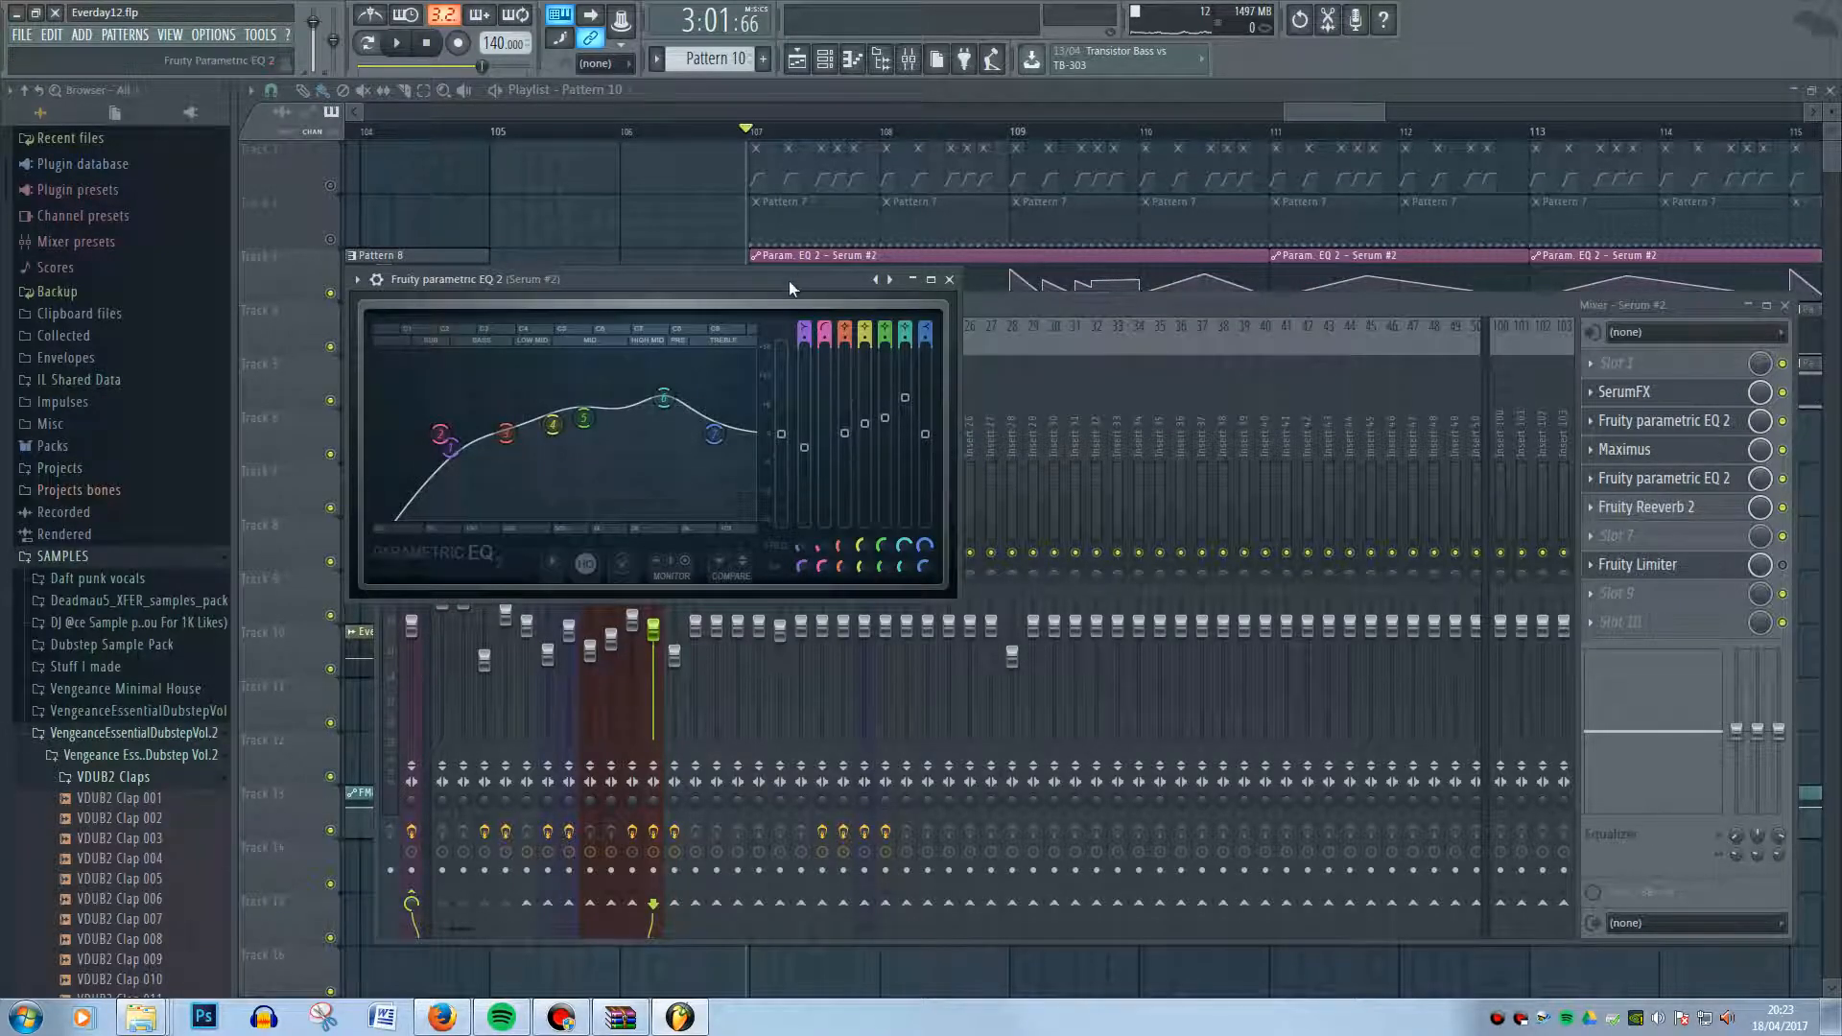
pyautogui.moveTo(789, 280); pyautogui.dragTo(917, 319)
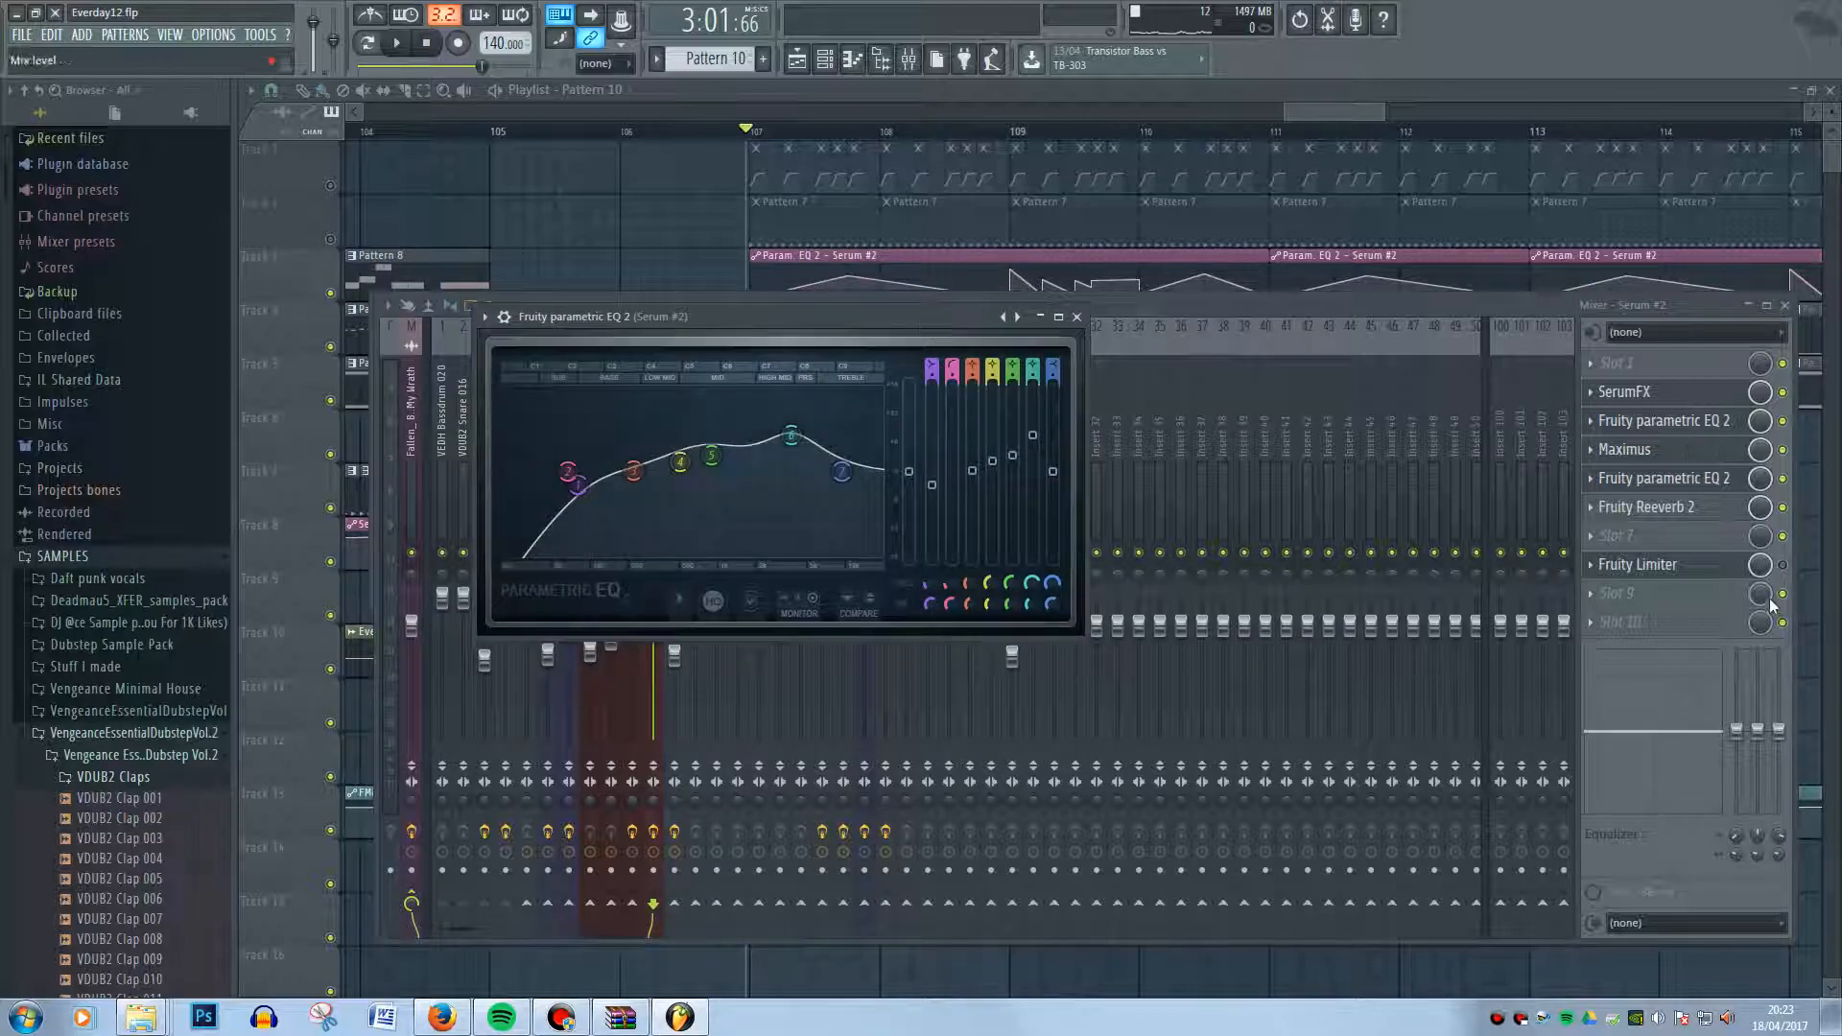
pyautogui.click(1724, 515)
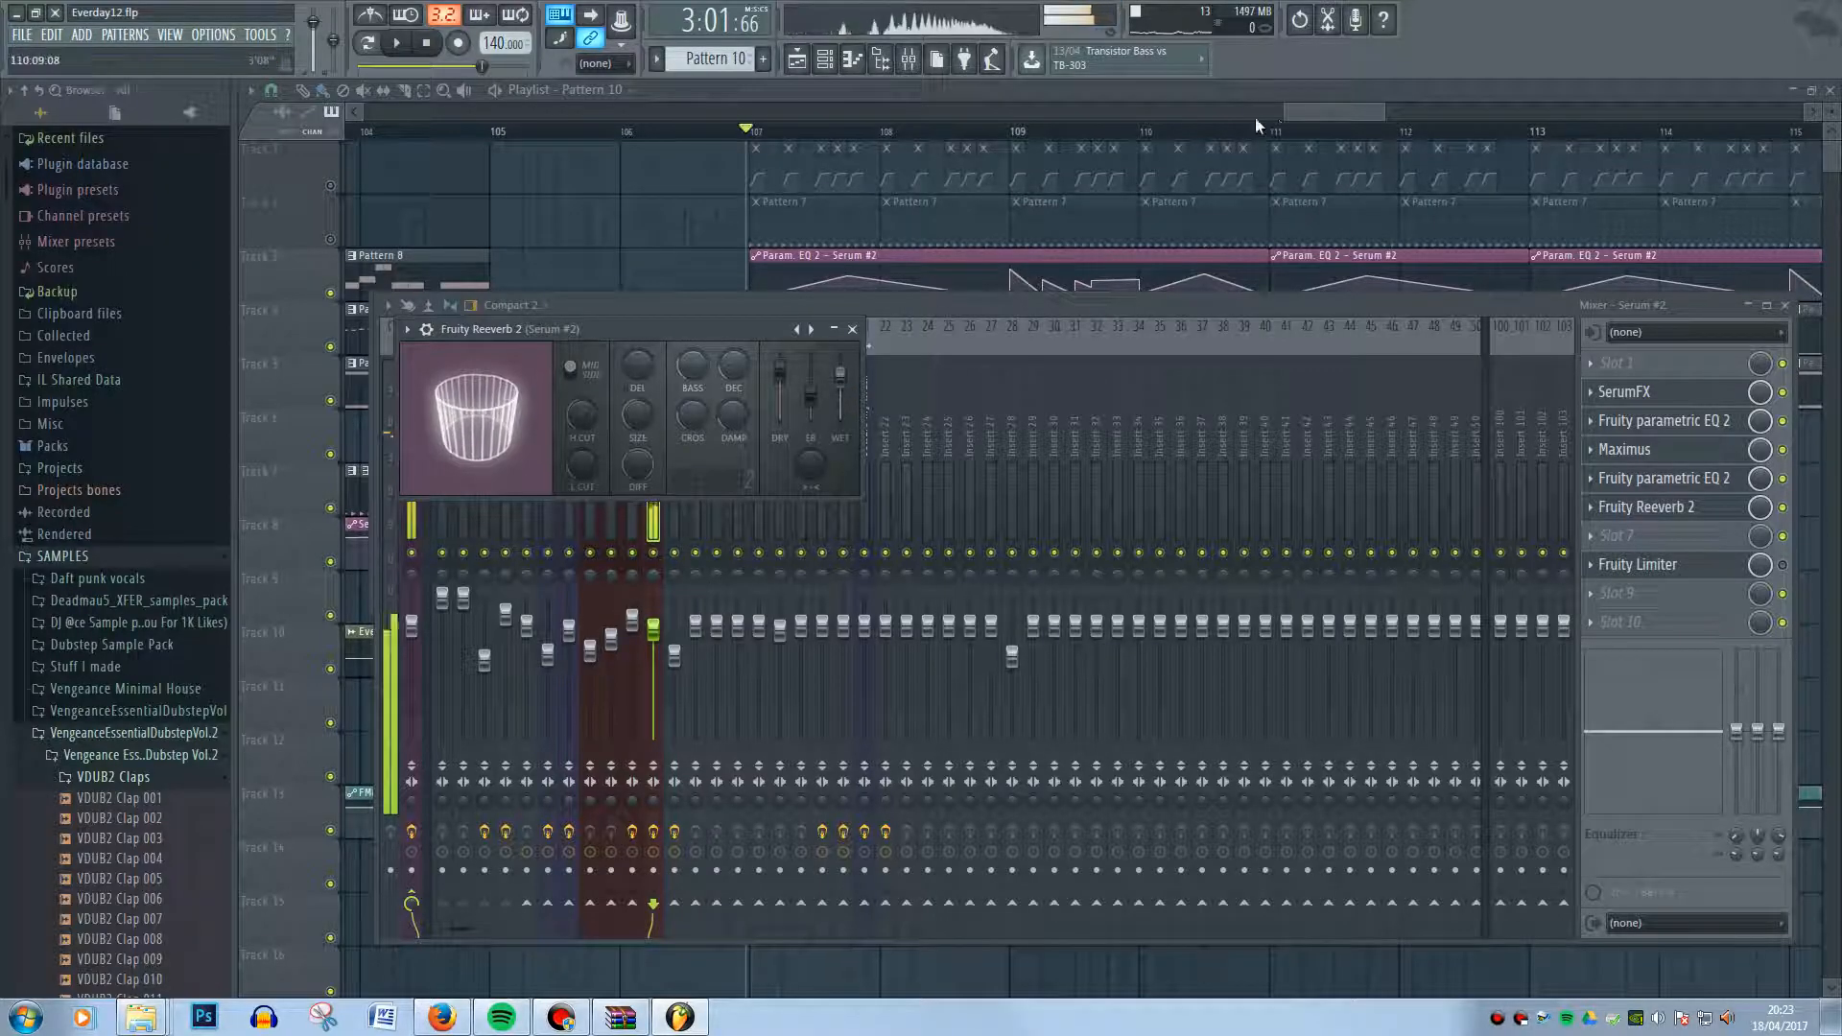
# - Return to the playlist and zoom out to show the whole song arrangement
pyautogui.moveTo(1303, 112); pyautogui.dragTo(1306, 112)
pyautogui.scroll(-8, 1111, 400)
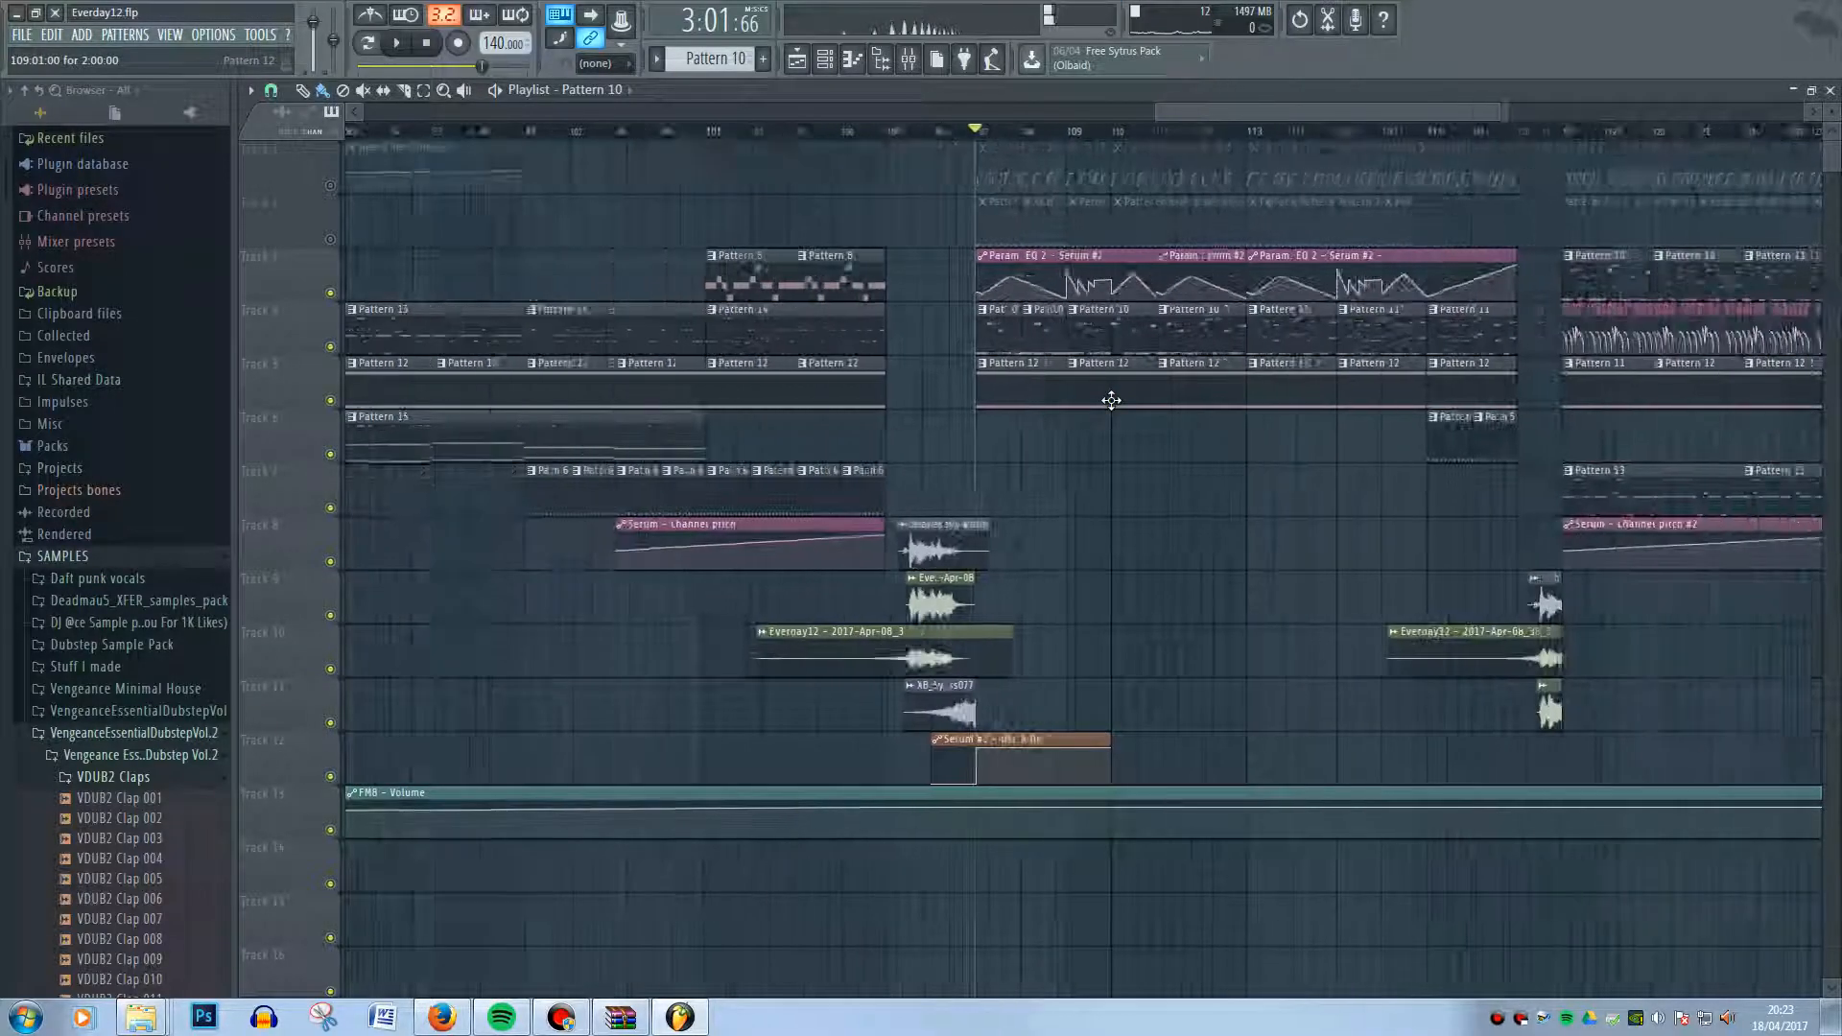
pyautogui.scroll(-5, 1111, 400)
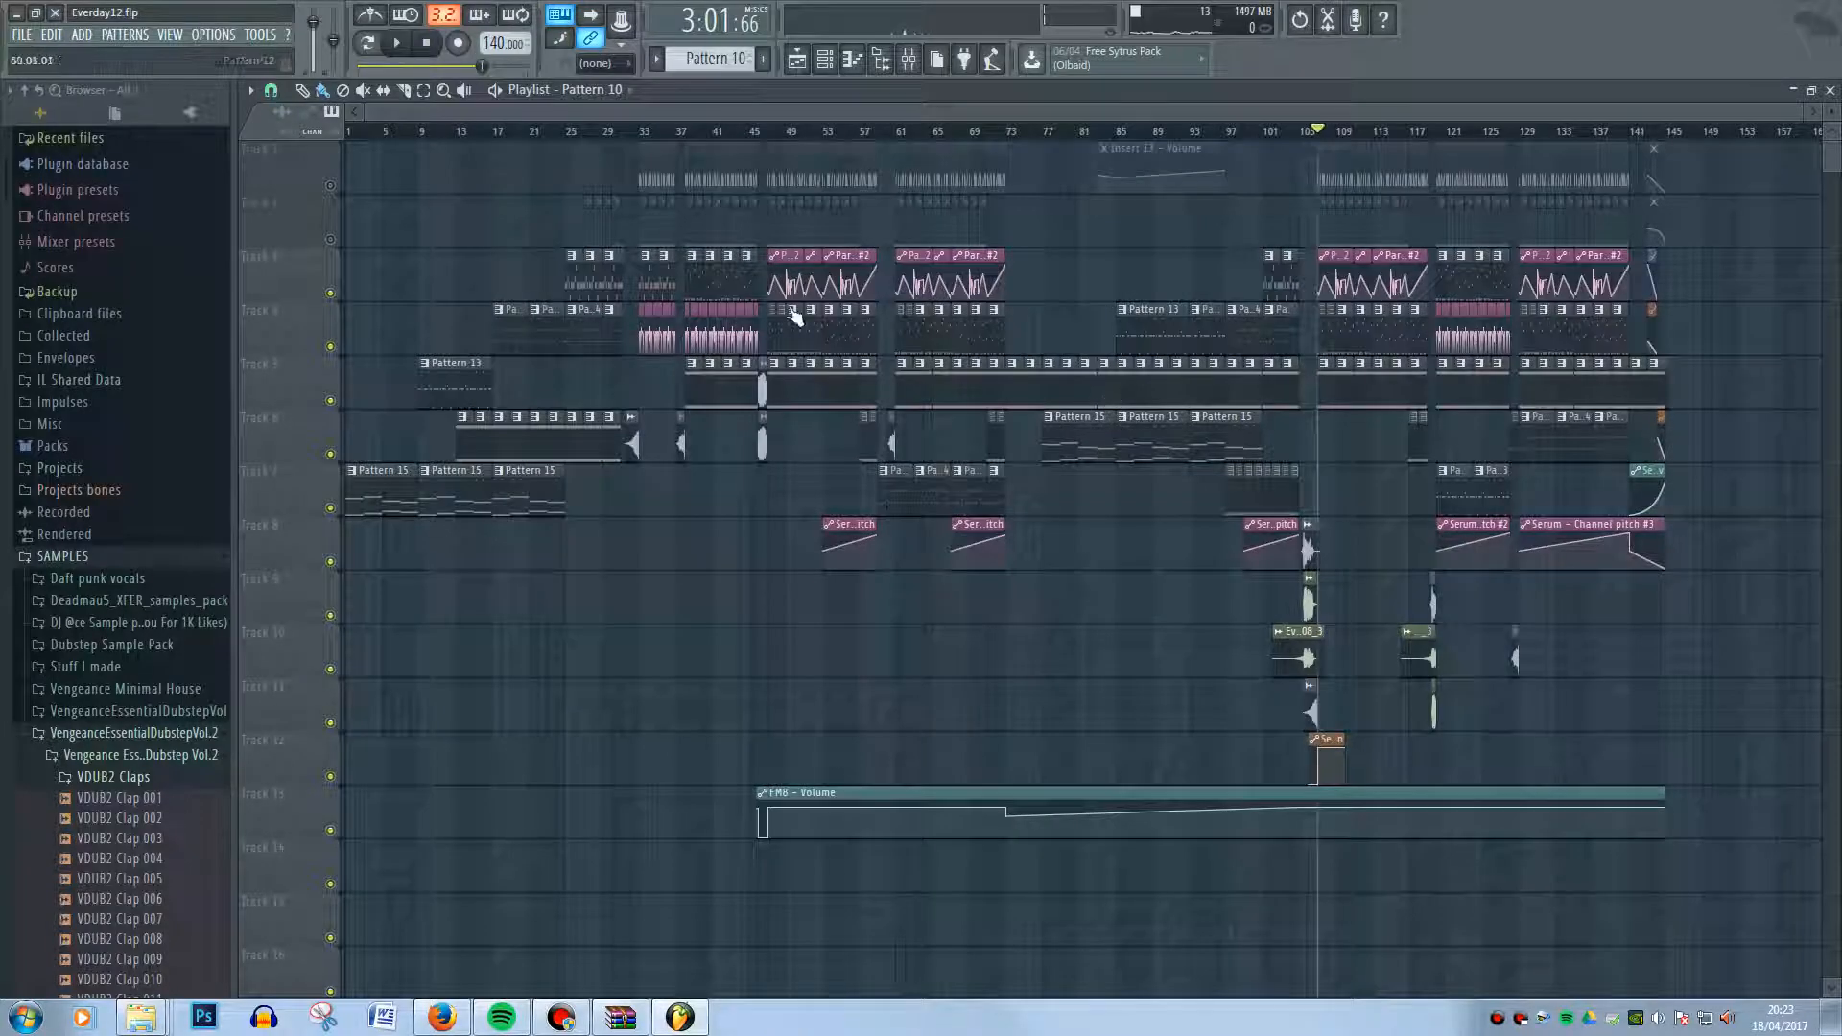
# - Open Fruity Reeverb 2 on the Serum #2 insert and play the start of the drop twice to hear the reverb
pyautogui.scroll(5, 1323, 335)
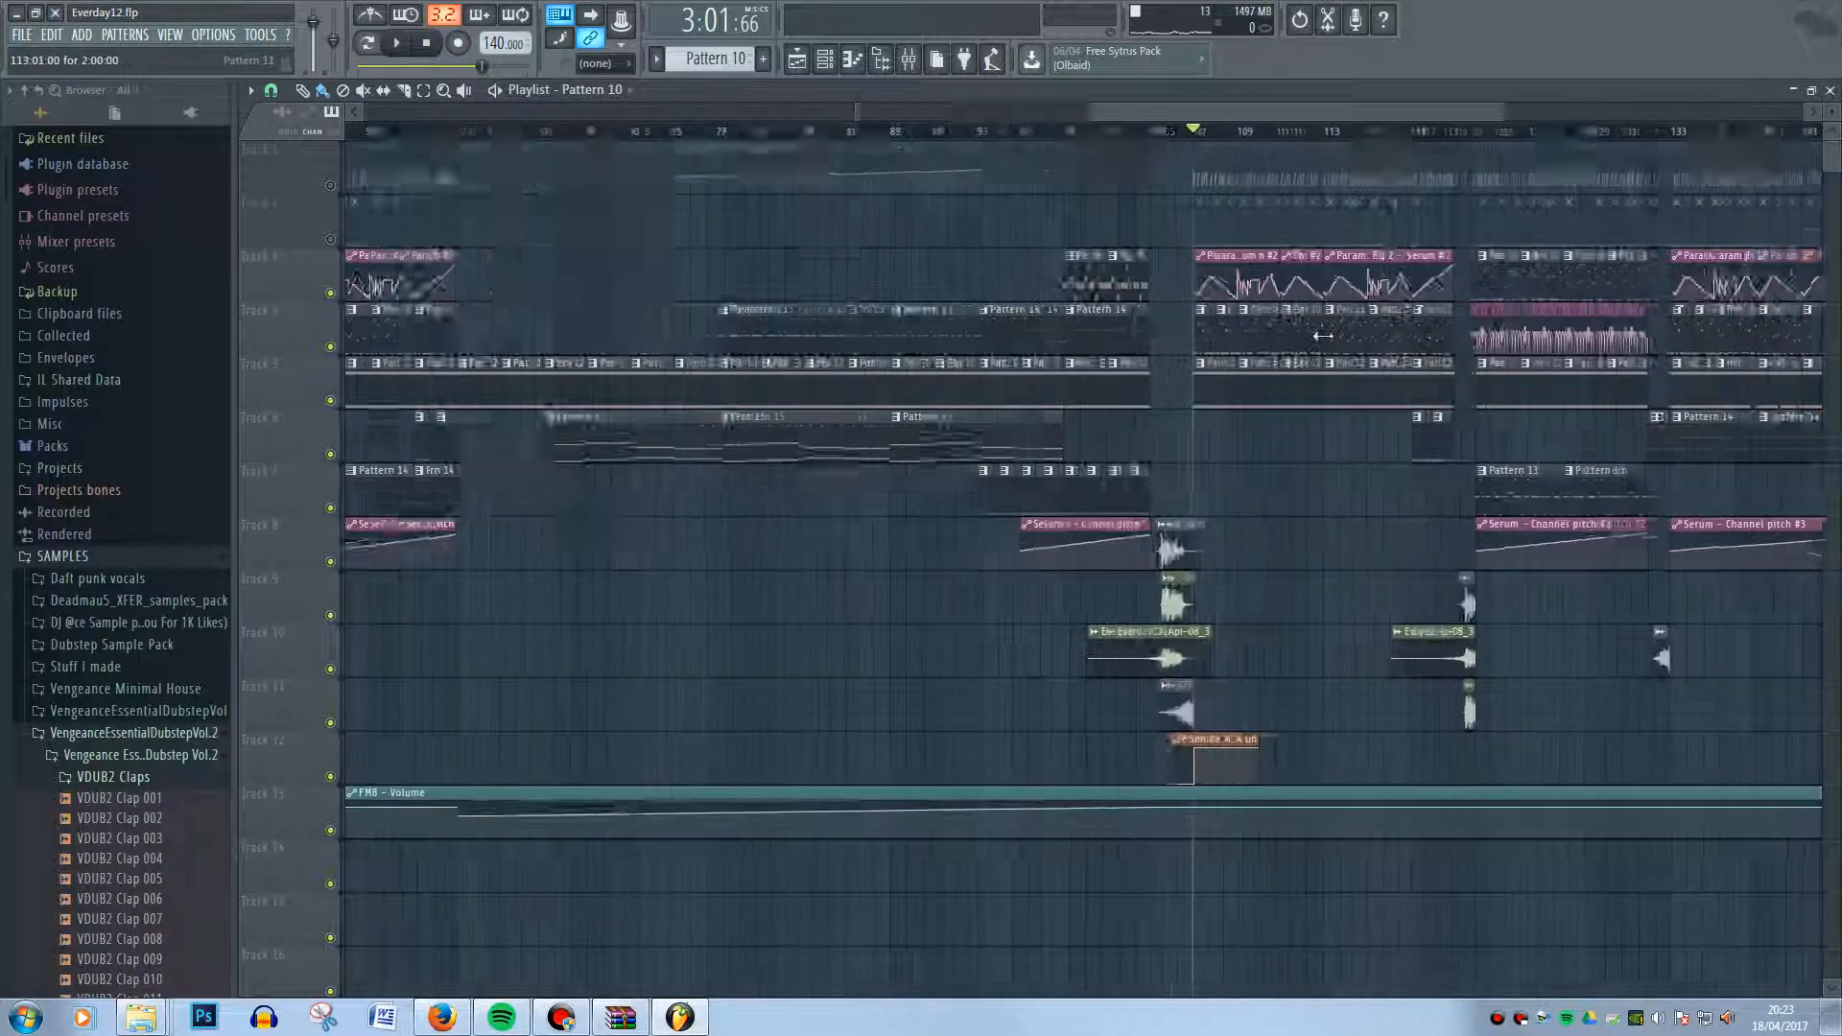
pyautogui.scroll(5, 1322, 334)
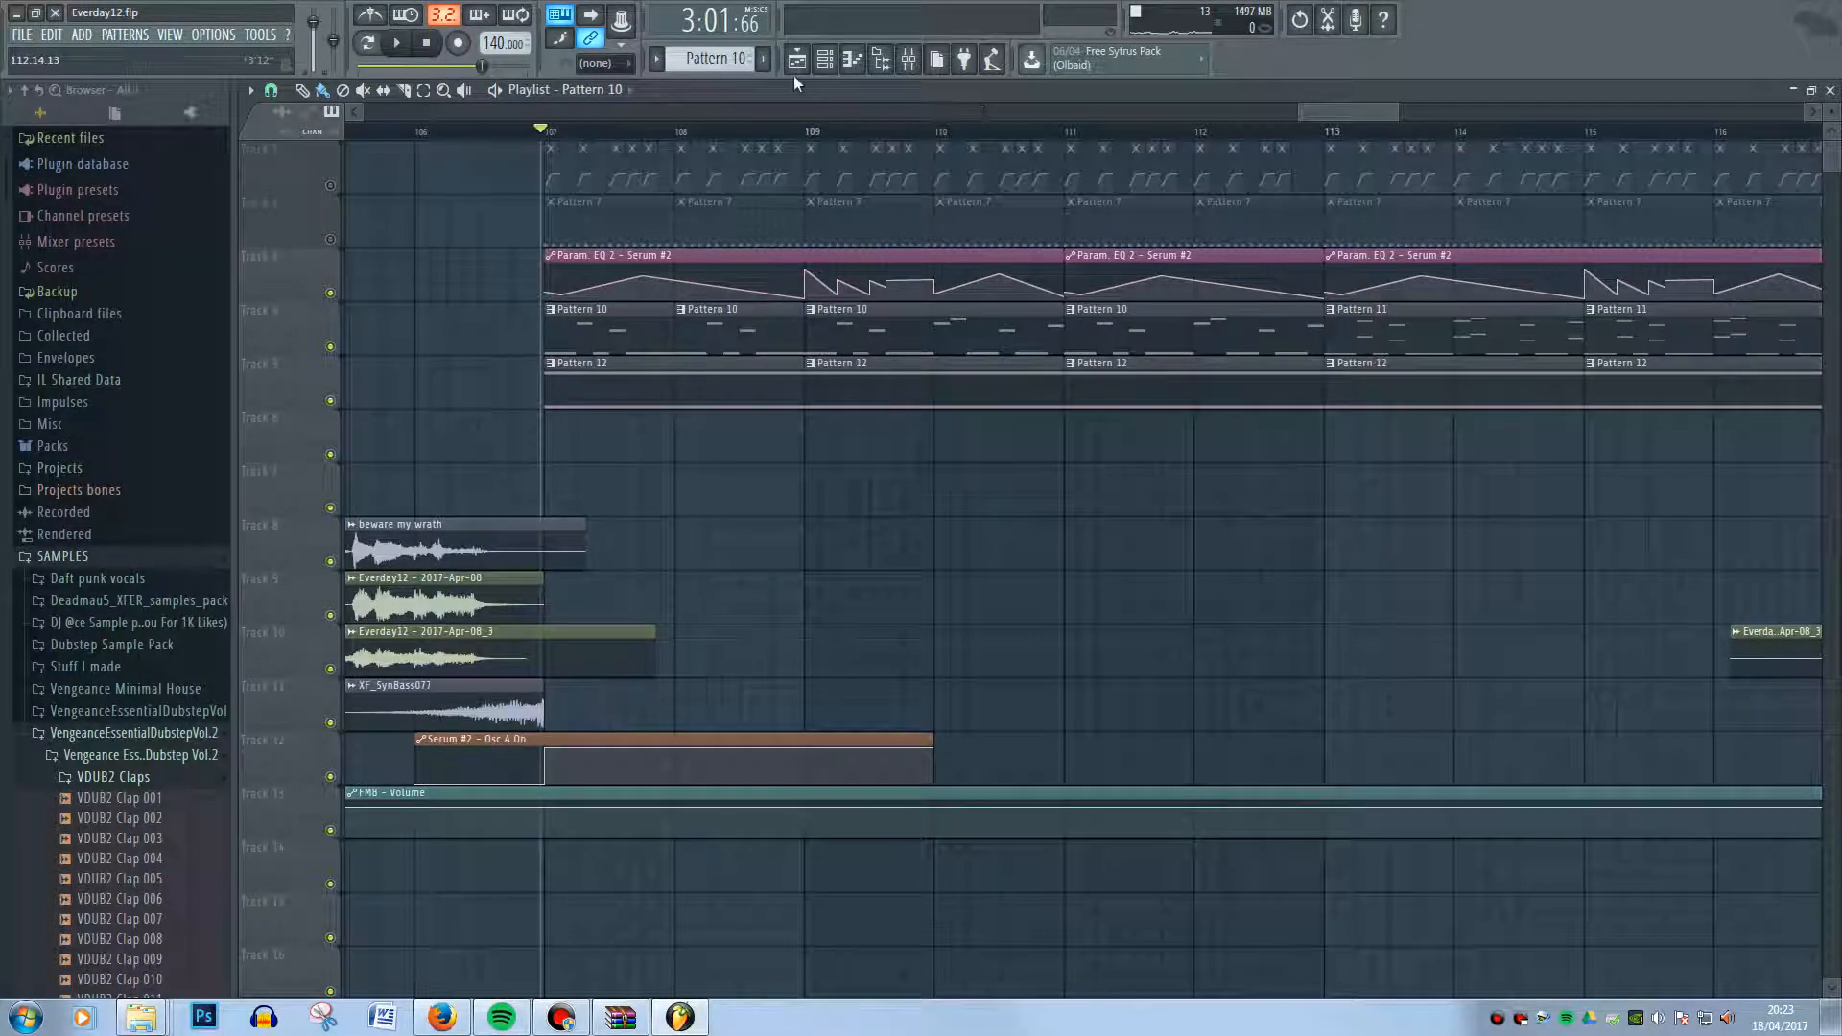
pyautogui.click(908, 59)
pyautogui.click(1698, 511)
pyautogui.press('space')
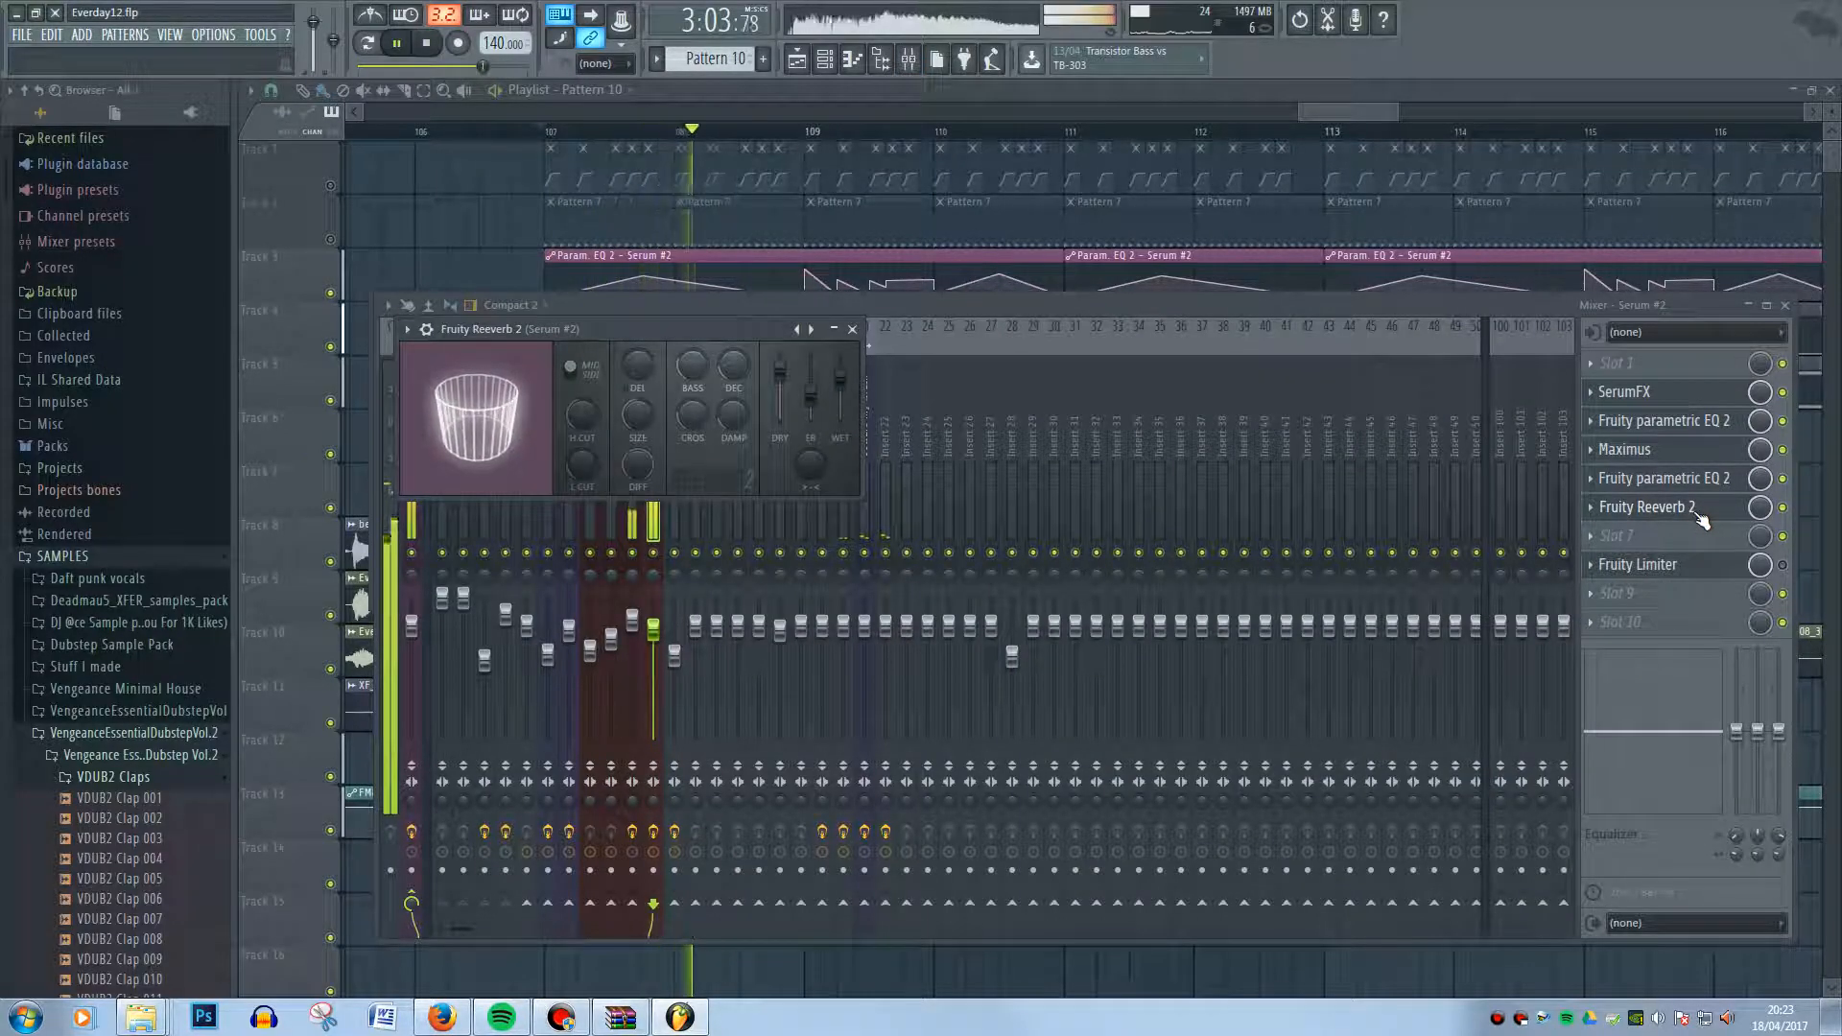
pyautogui.press('space')
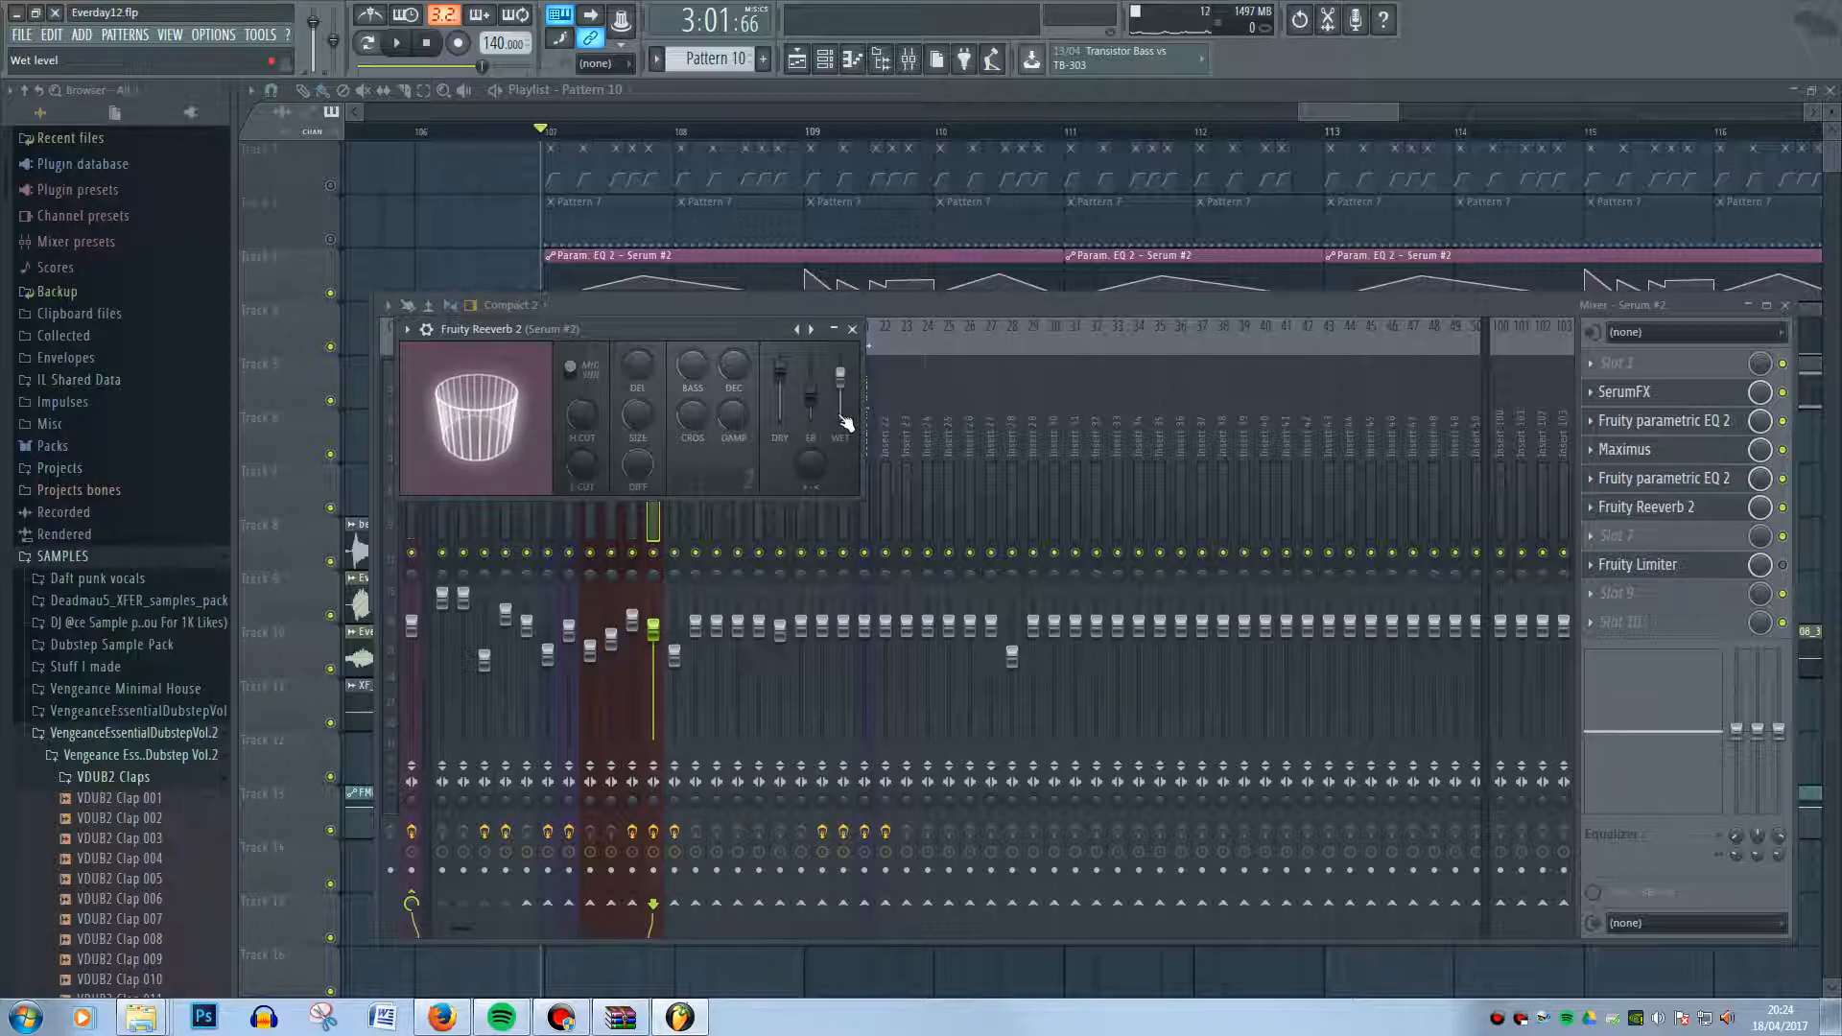
pyautogui.press('space')
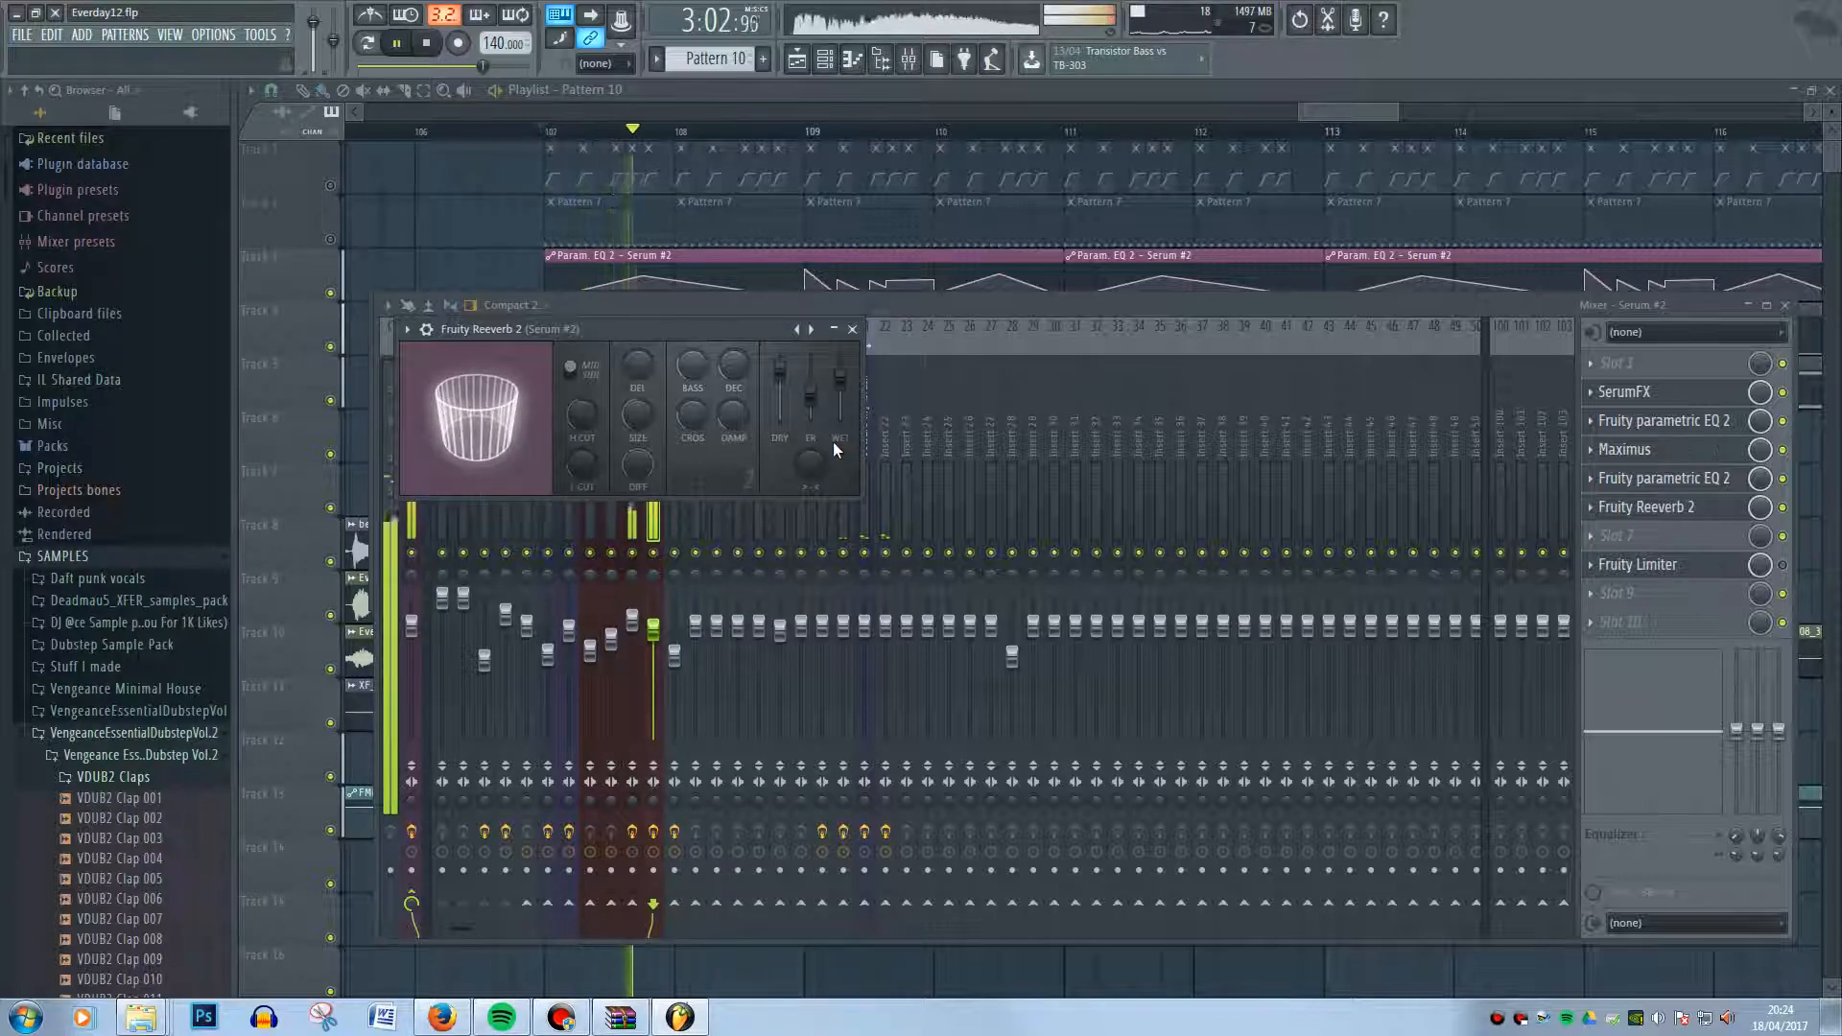
pyautogui.press('space')
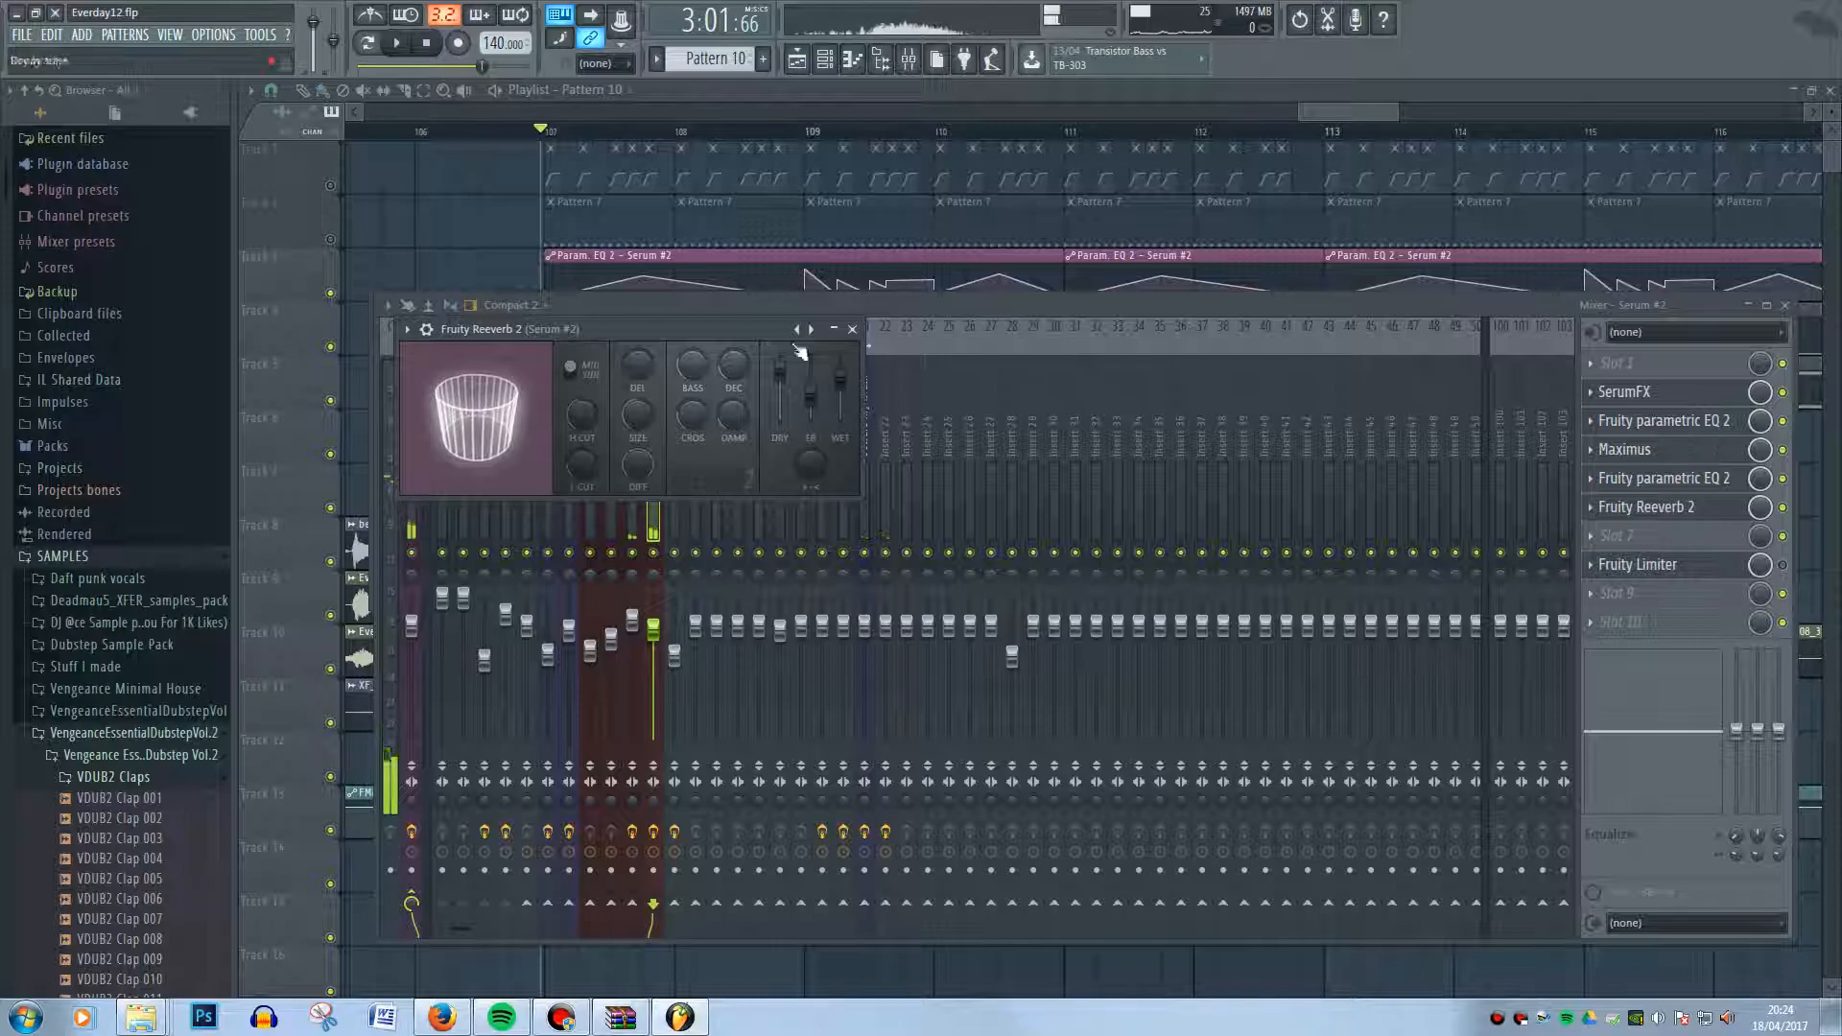
# - Enable Fruity Limiter on the Serum #2 insert, view its settings, and return to the playlist
pyautogui.click(1783, 567)
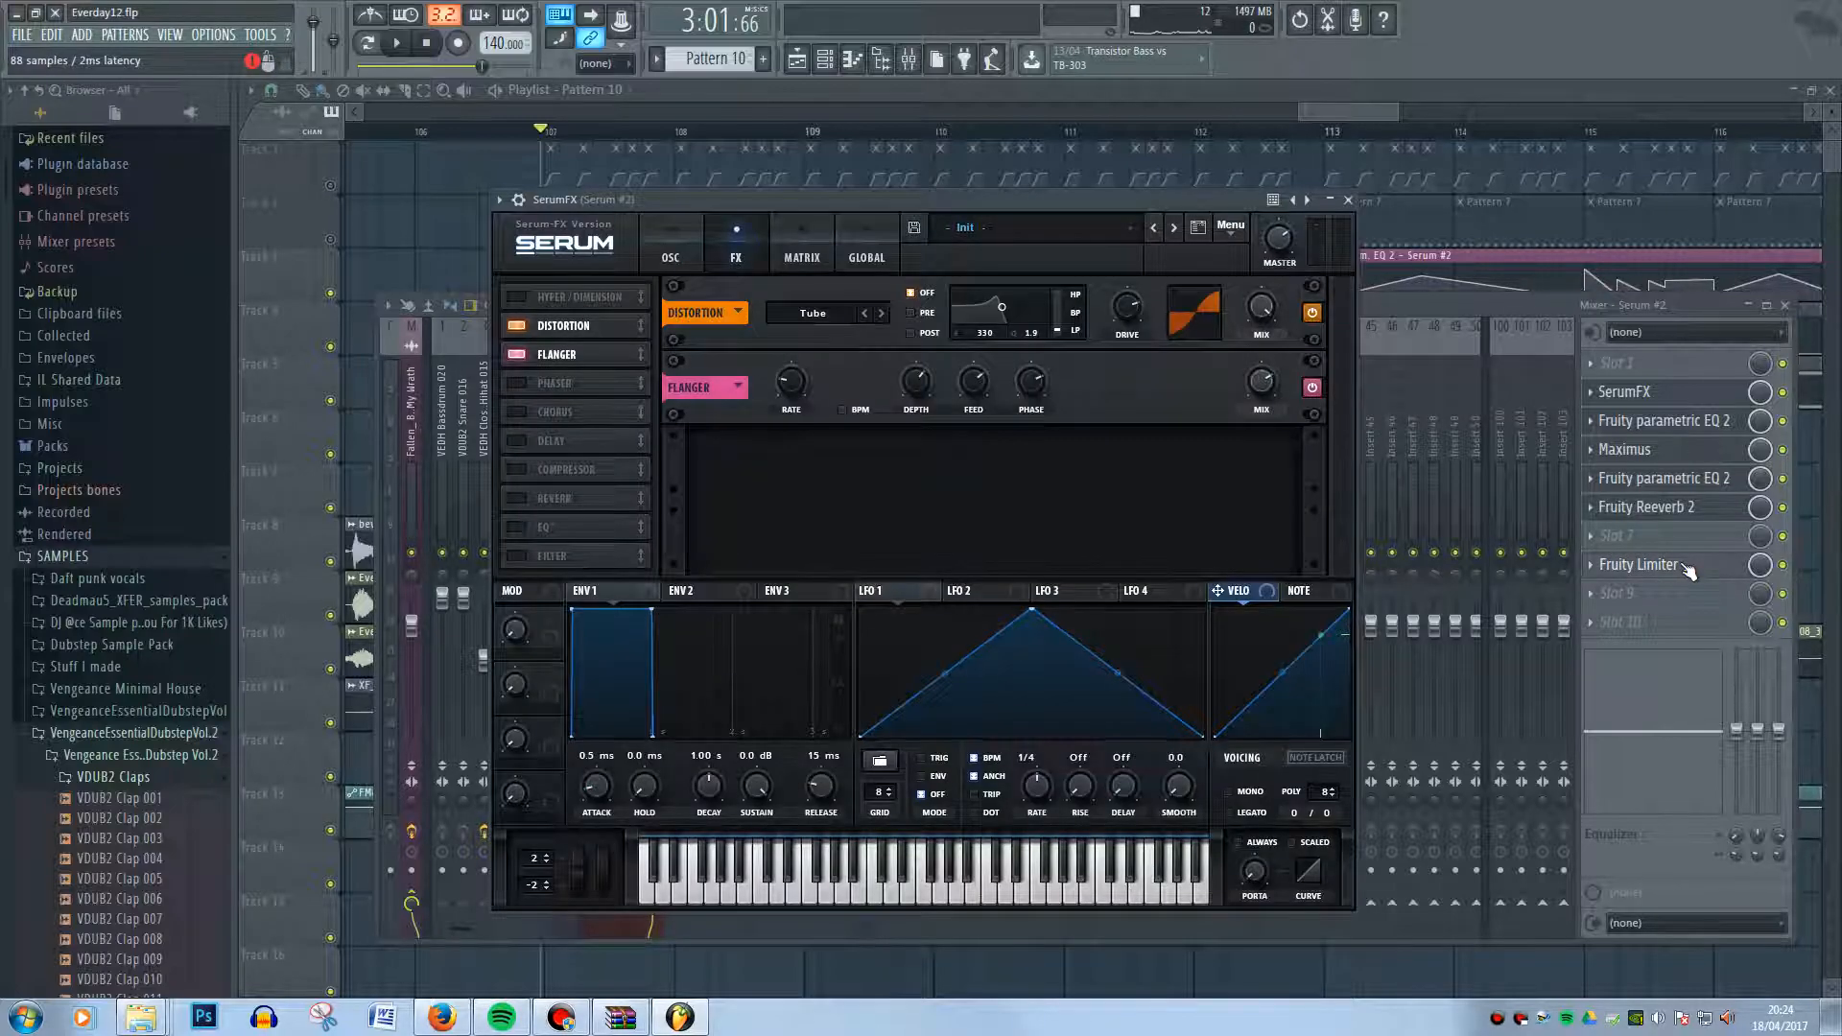
pyautogui.click(1685, 567)
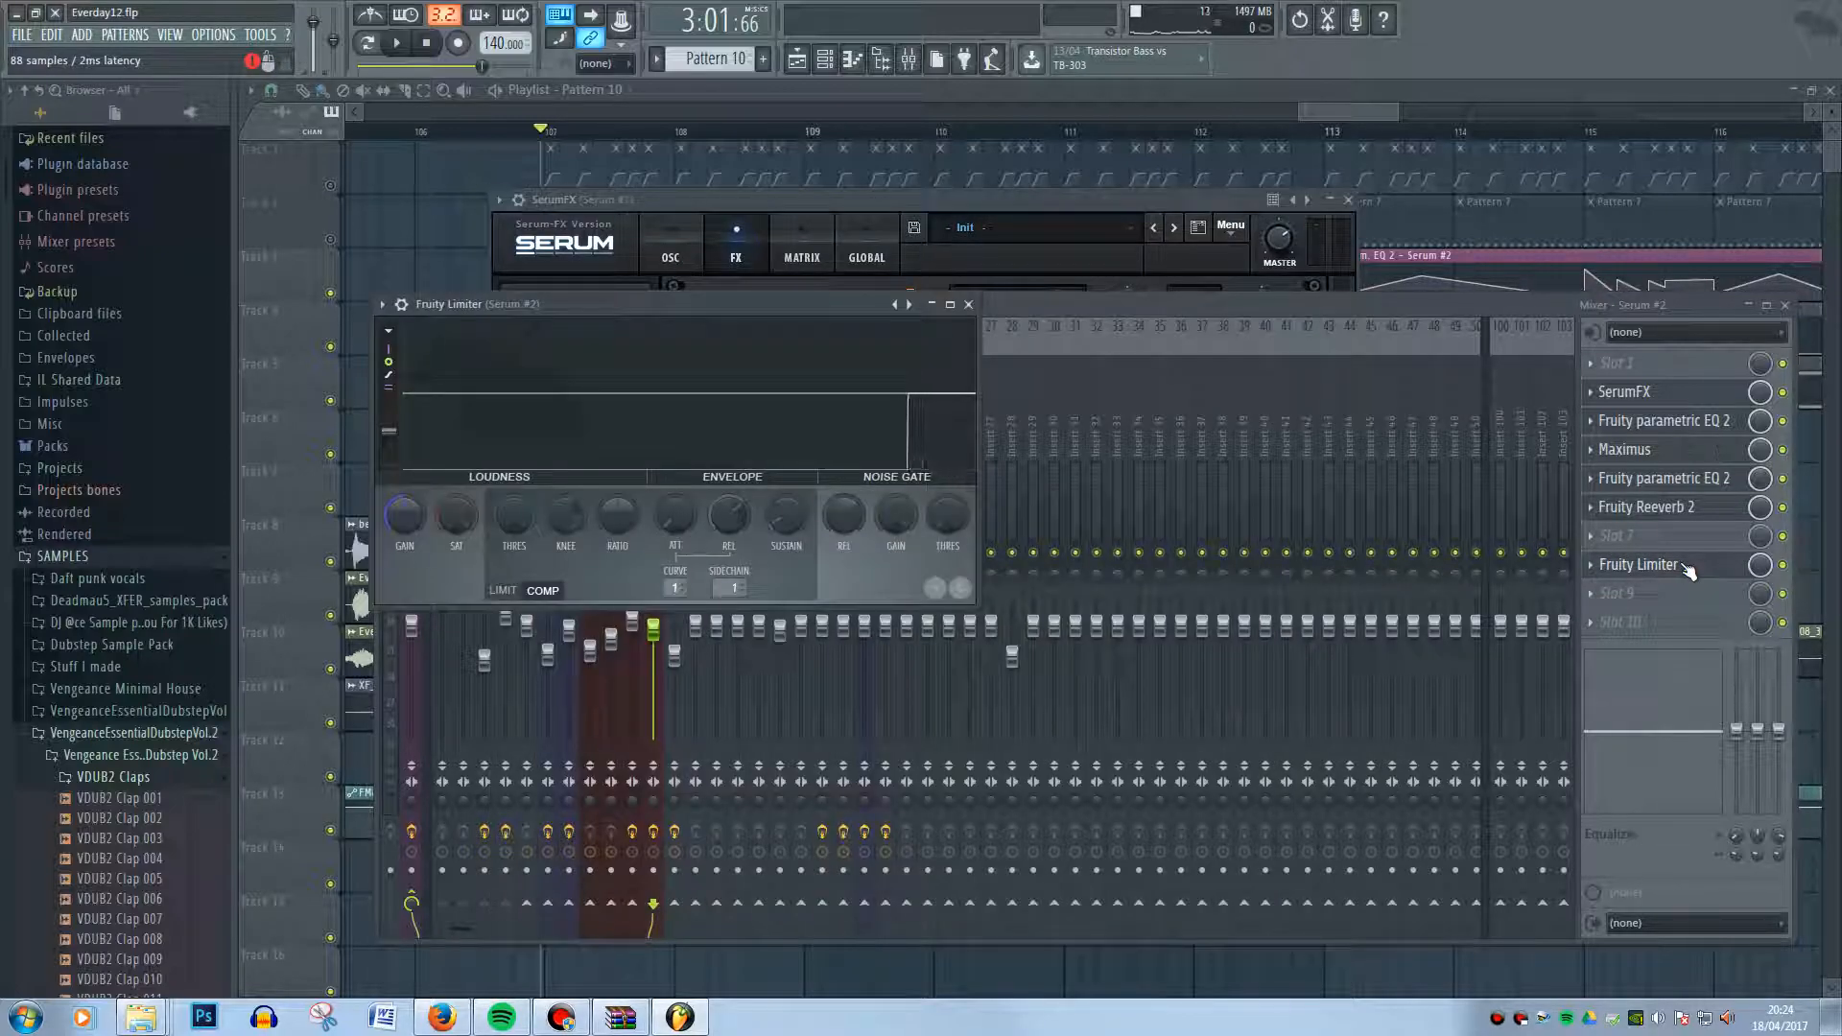
pyautogui.moveTo(1322, 116)
pyautogui.mouseDown()
pyautogui.moveTo(1261, 117)
pyautogui.moveTo(1324, 112)
pyautogui.mouseUp()
# - Unmute playlist Track 1 and make it taller to examine the Limiter - Serum #2 - Gain automation clips
pyautogui.click(330, 186)
pyautogui.moveTo(302, 195); pyautogui.dragTo(292, 430)
pyautogui.scroll(7, 557, 370)
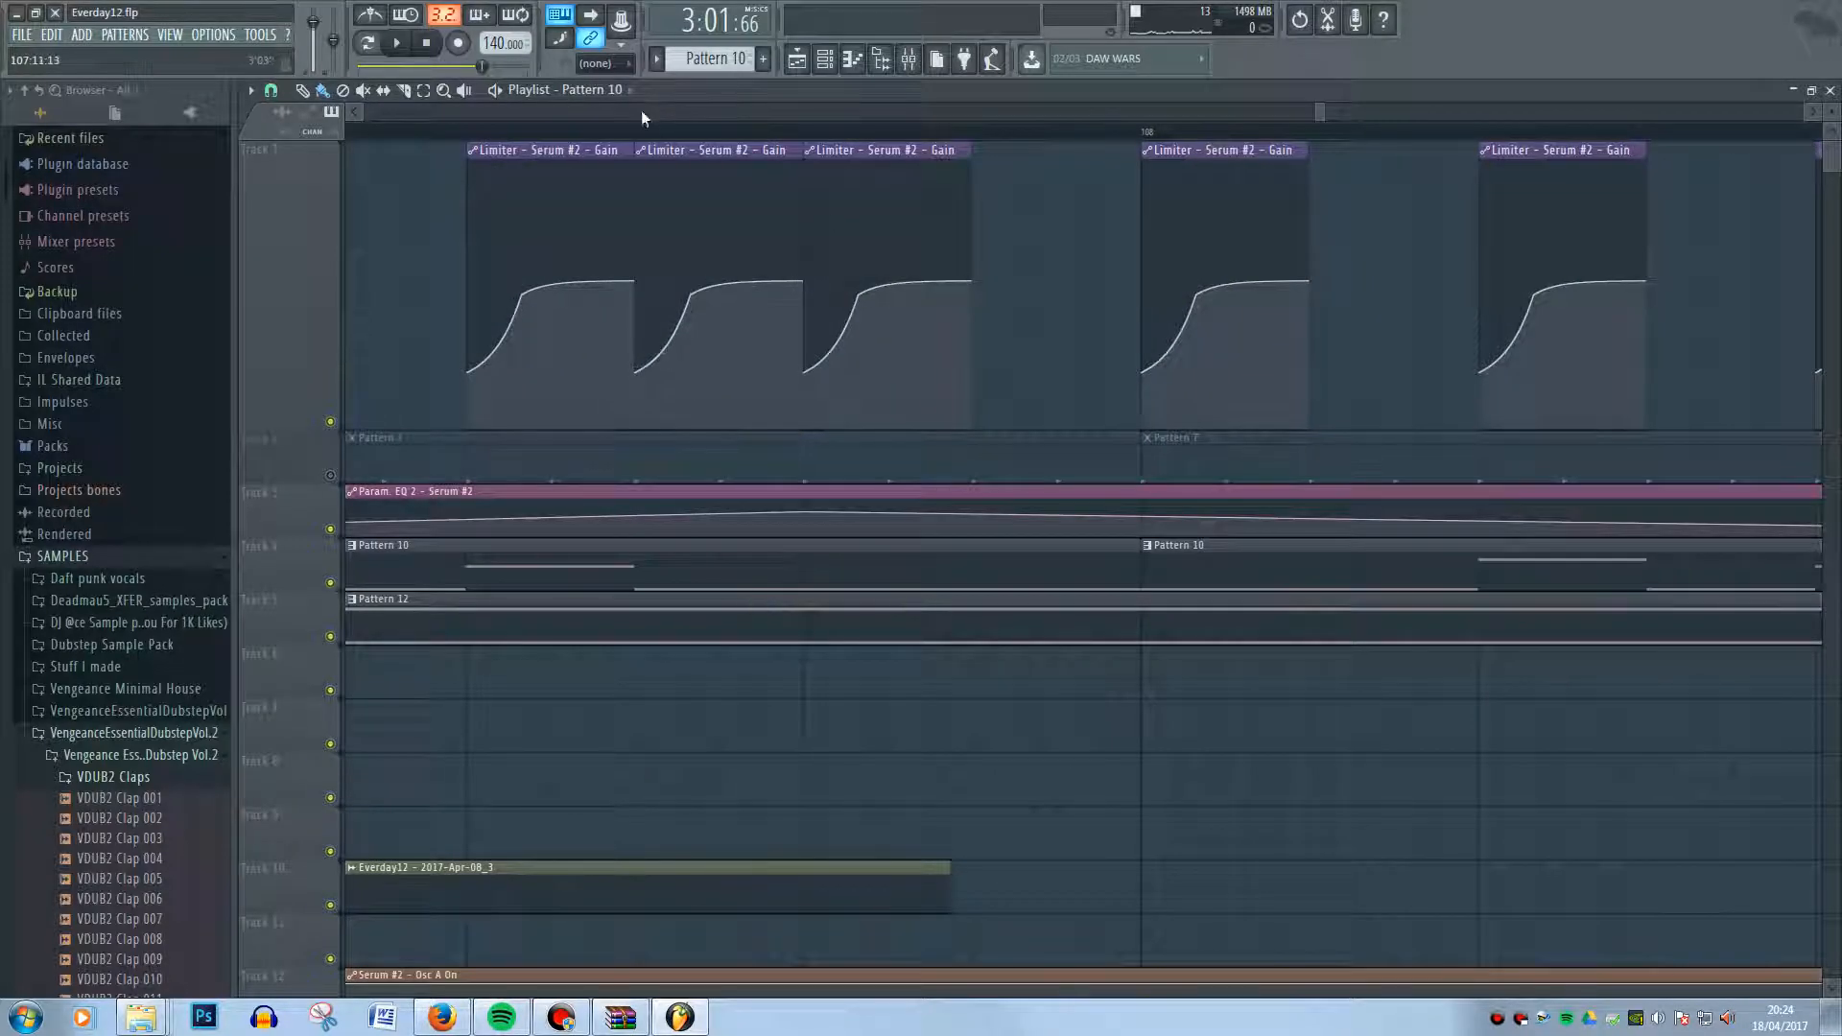
pyautogui.scroll(-3, 589, 495)
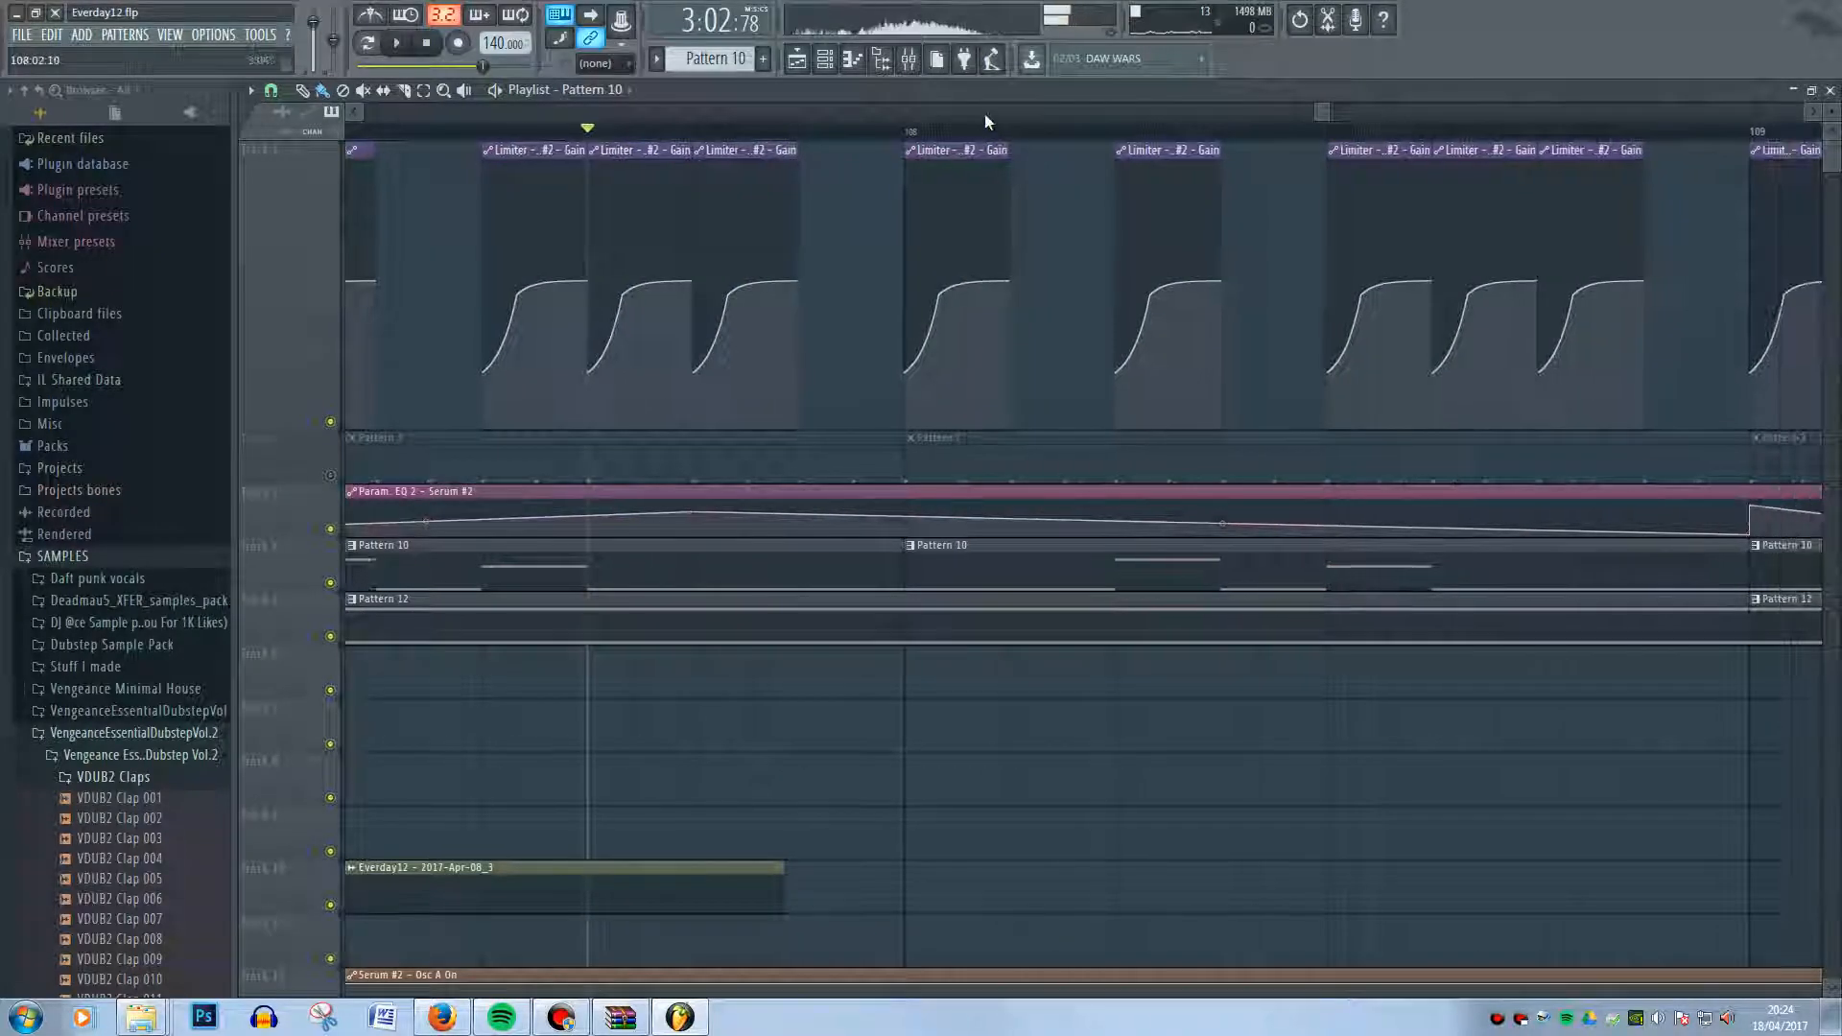
pyautogui.moveTo(1318, 107); pyautogui.dragTo(1297, 110)
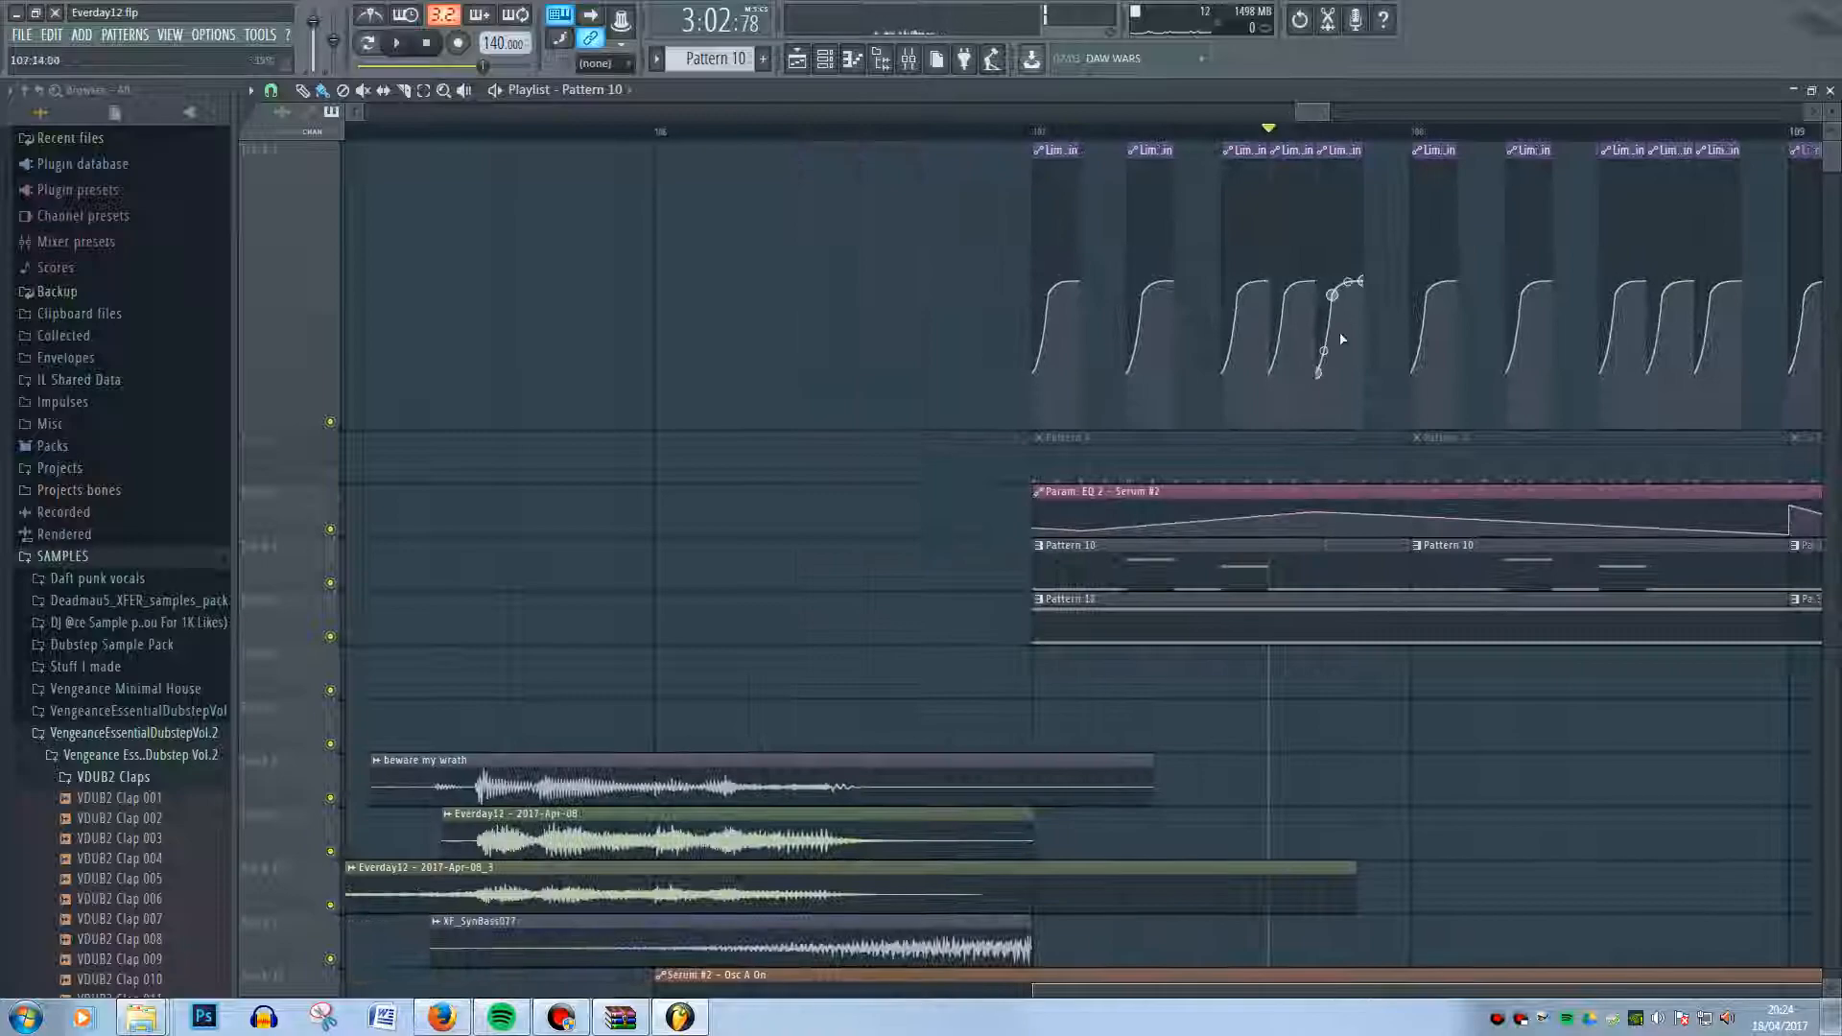
pyautogui.scroll(3, 1344, 319)
pyautogui.scroll(-4, 1045, 348)
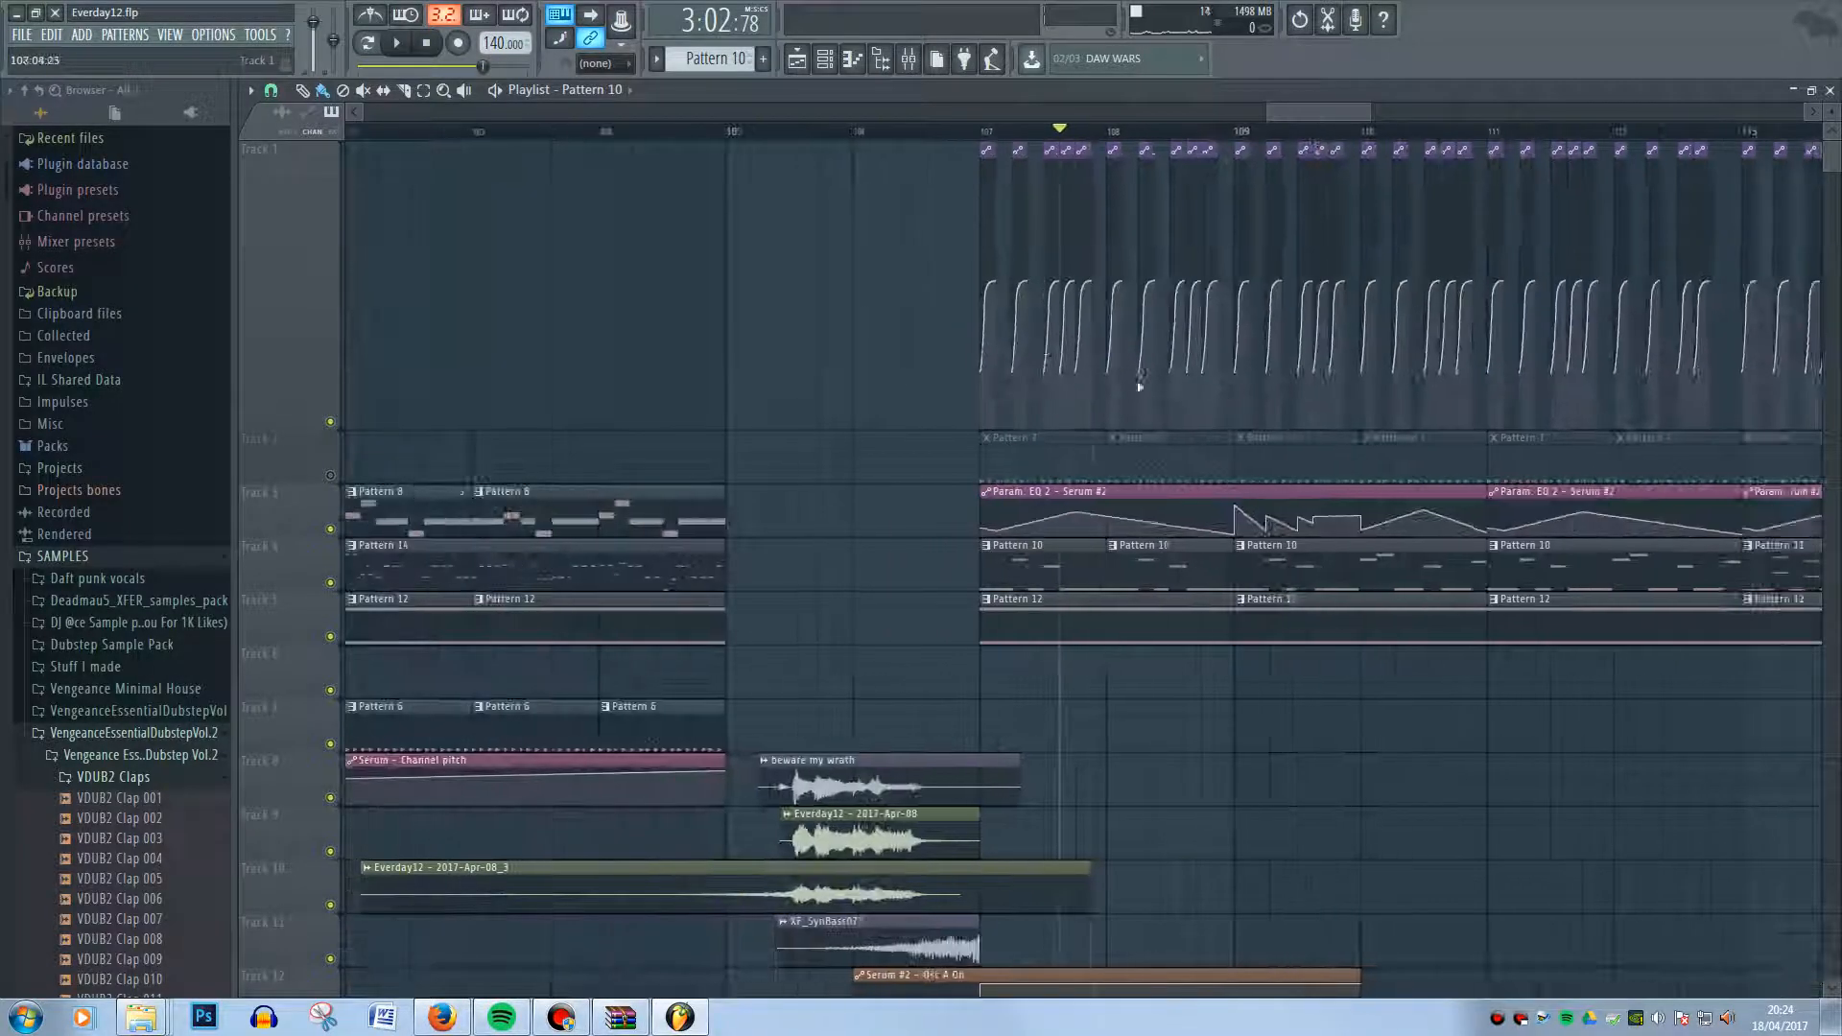
pyautogui.scroll(3, 1225, 441)
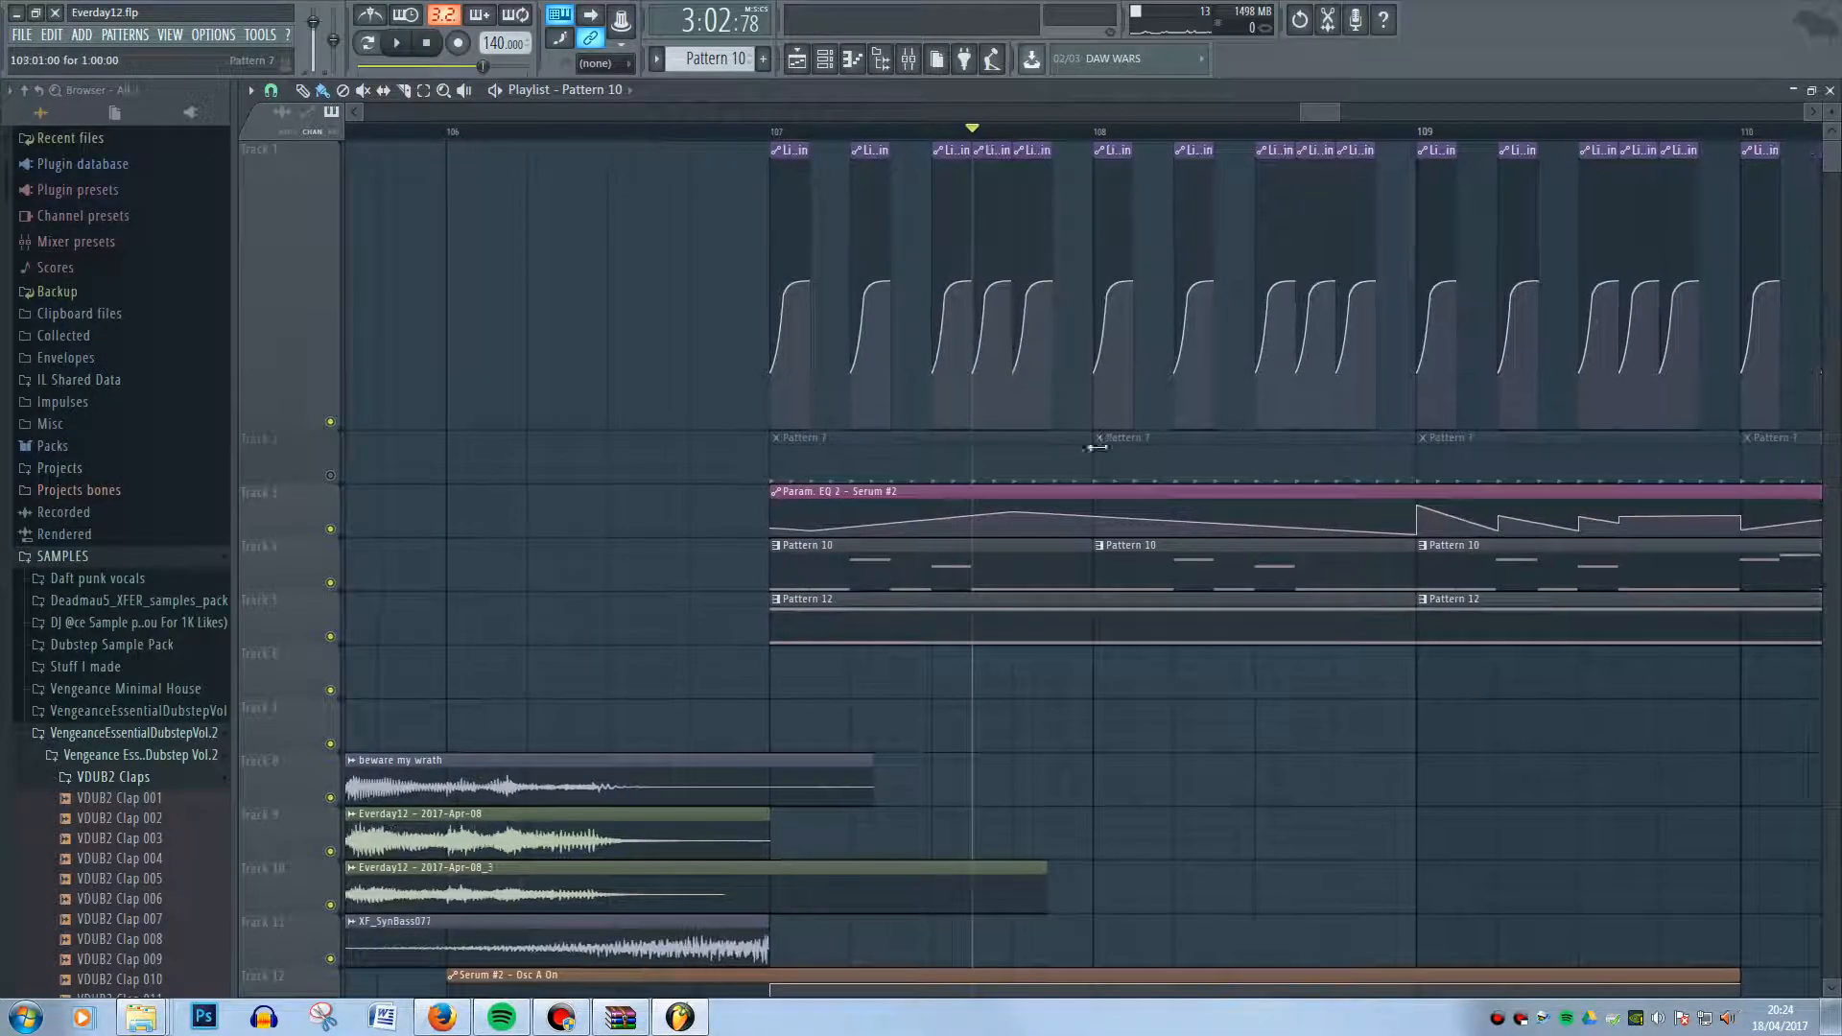
pyautogui.scroll(4, 1522, 444)
# - Play the drop's bass with the limiter gain automation active
pyautogui.press('space')
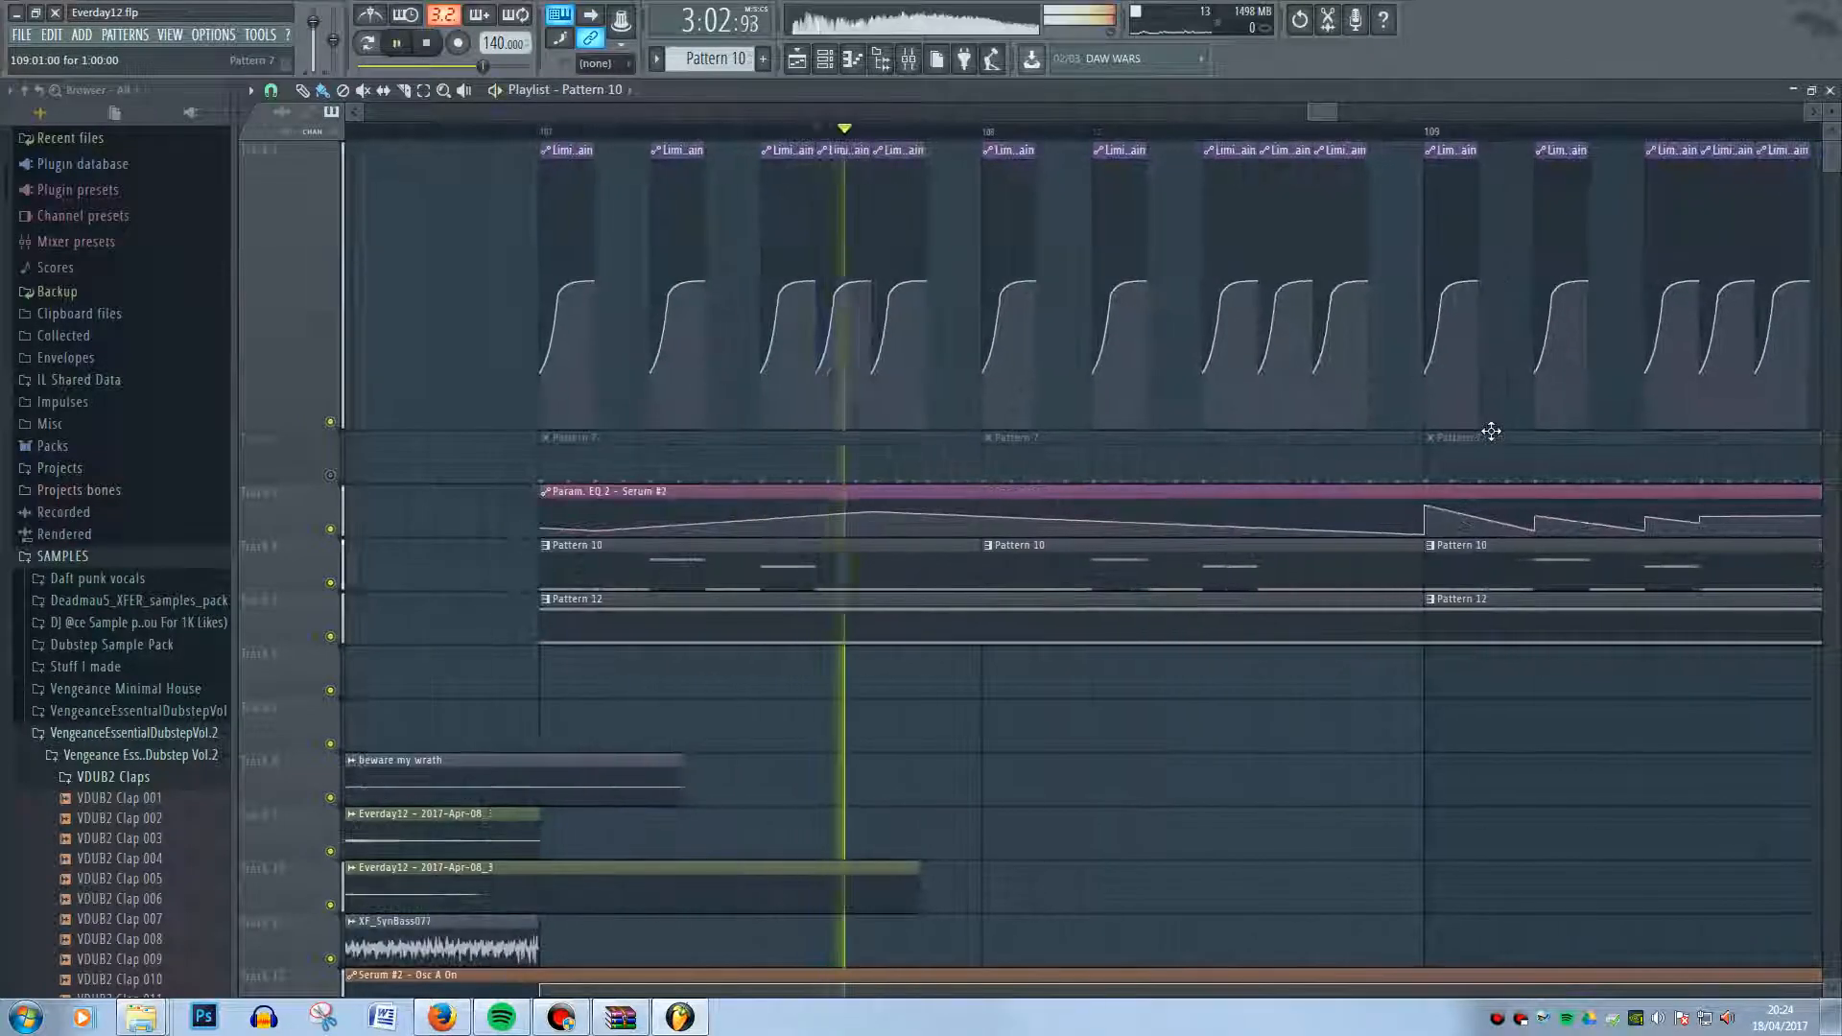
pyautogui.press('space')
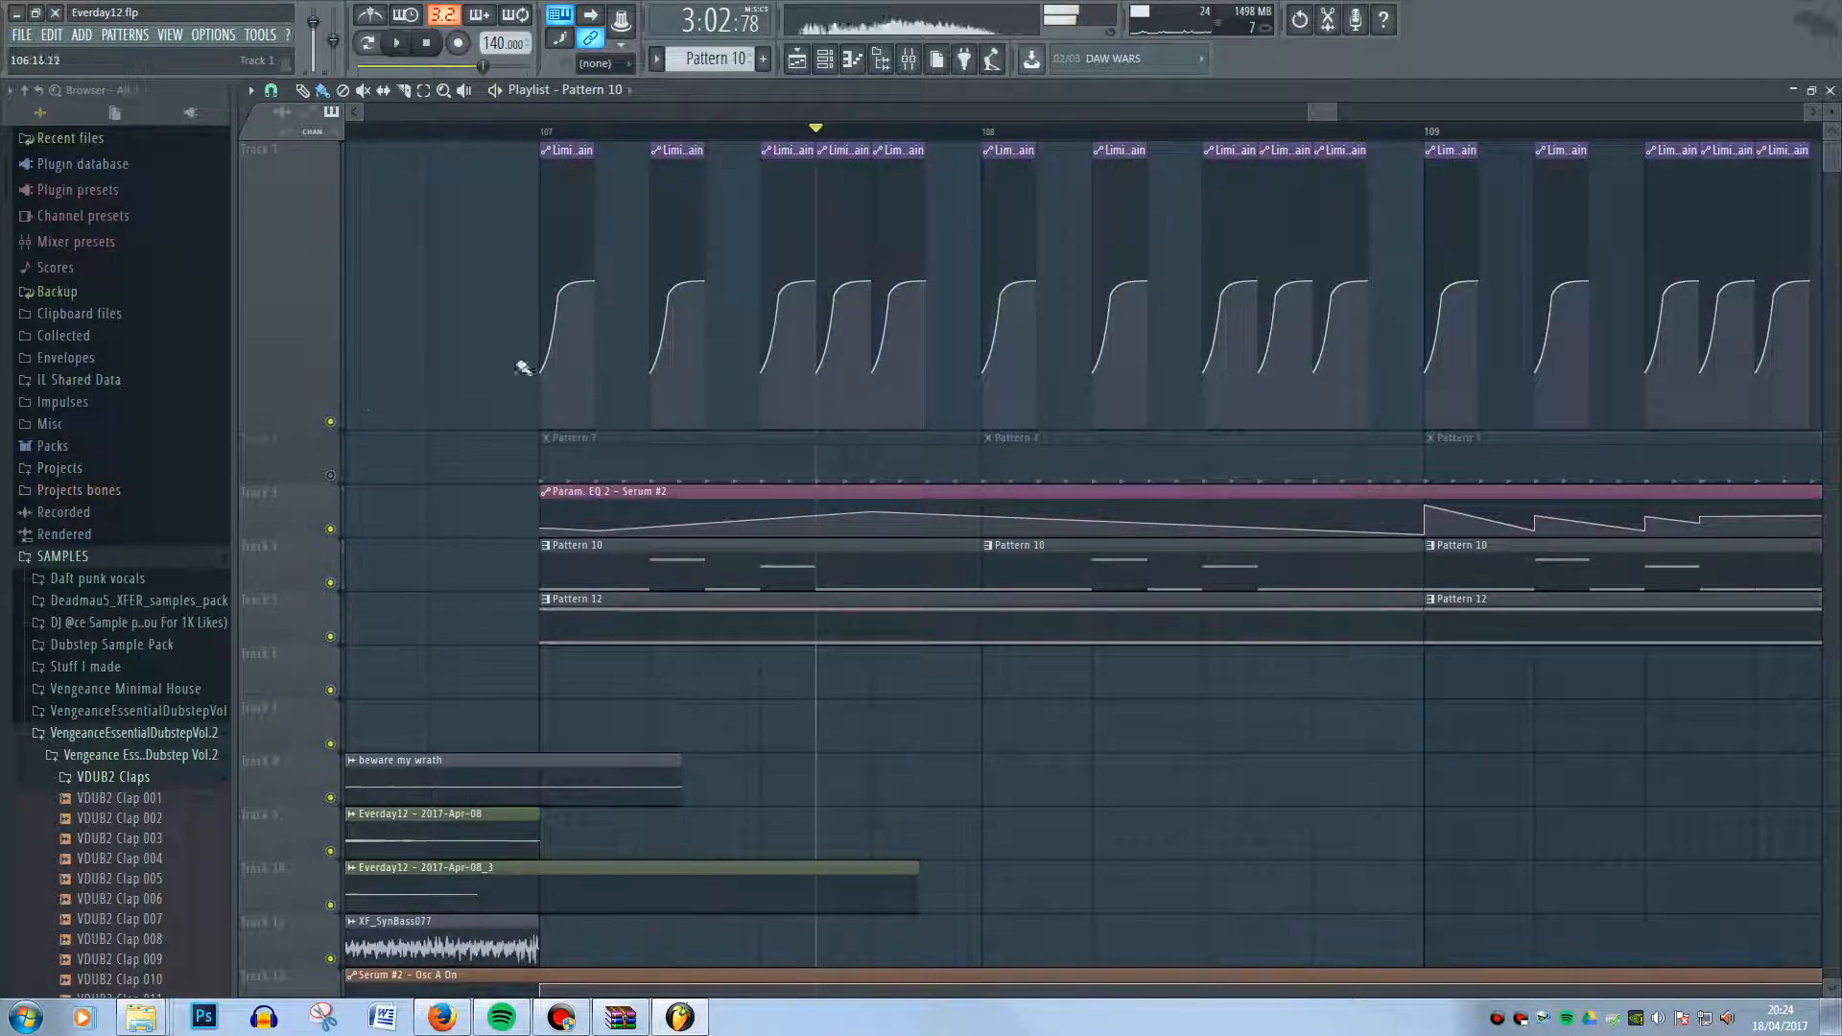
pyautogui.press('space')
pyautogui.press('space')
# - Unmute the Pattern 7 track and play the drop together with the limiter gain automation
pyautogui.click(336, 476)
pyautogui.press('space')
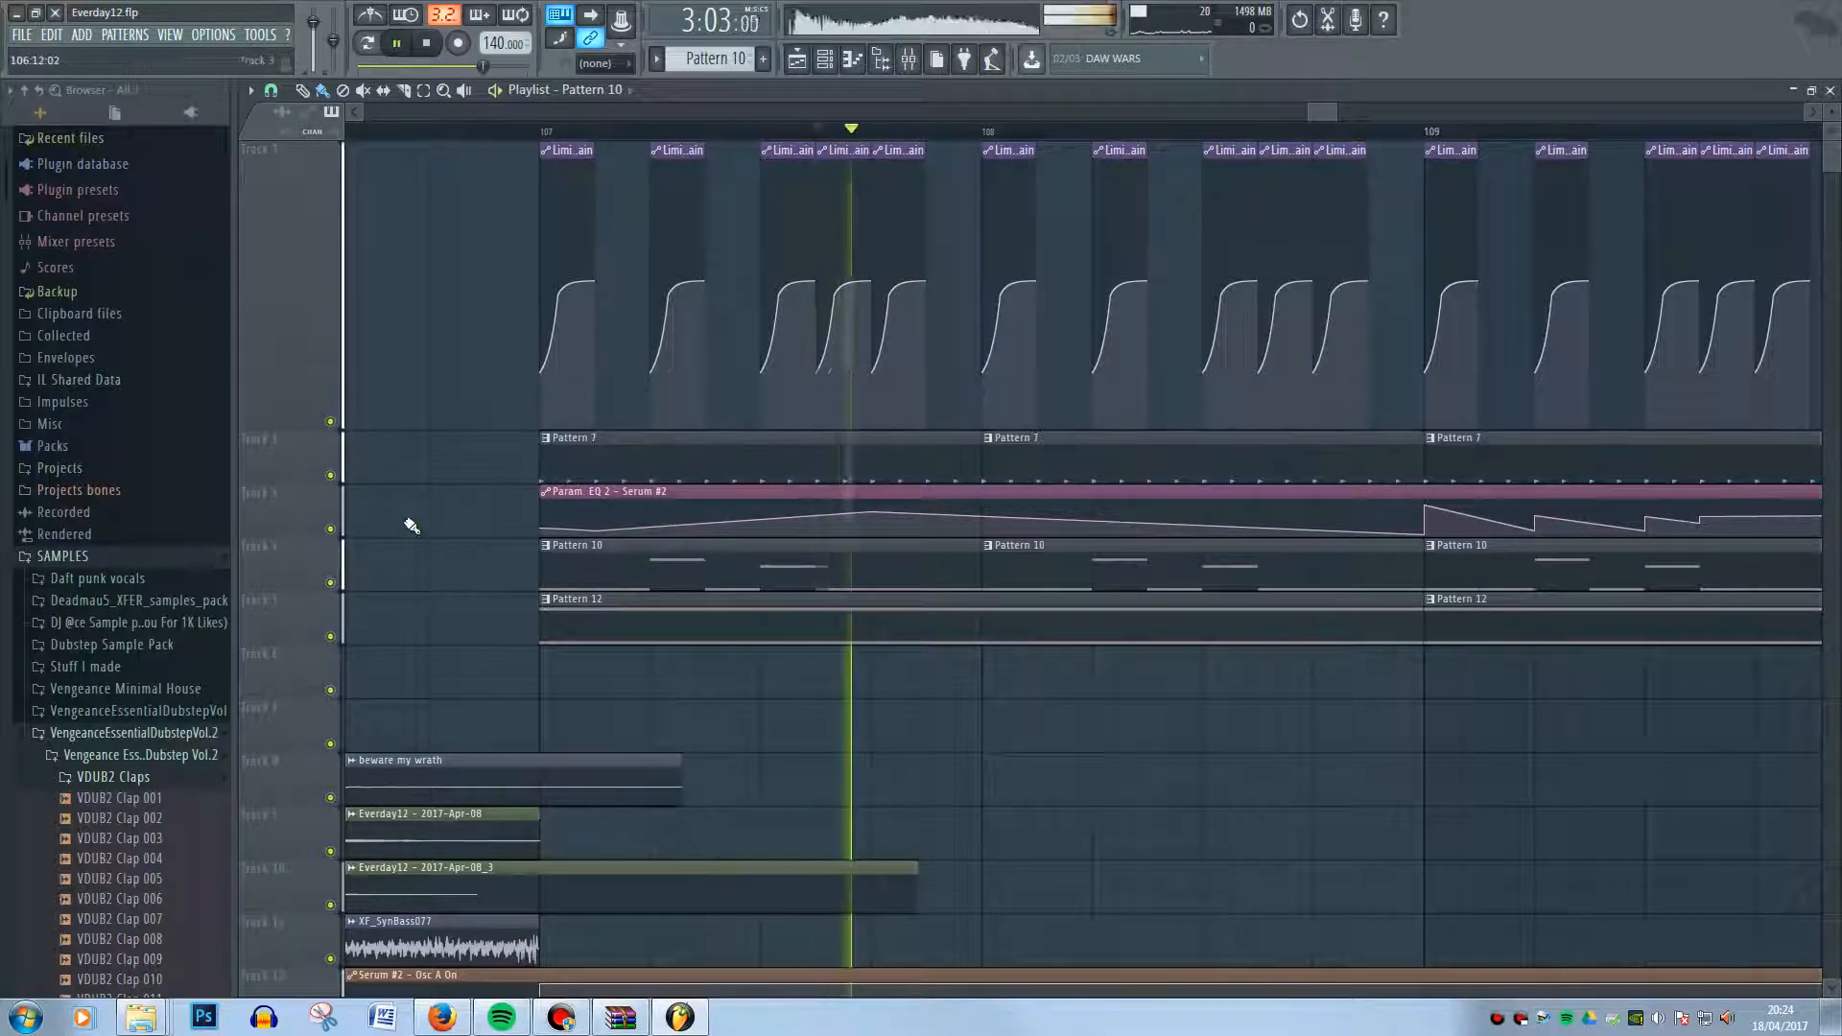
pyautogui.press('space')
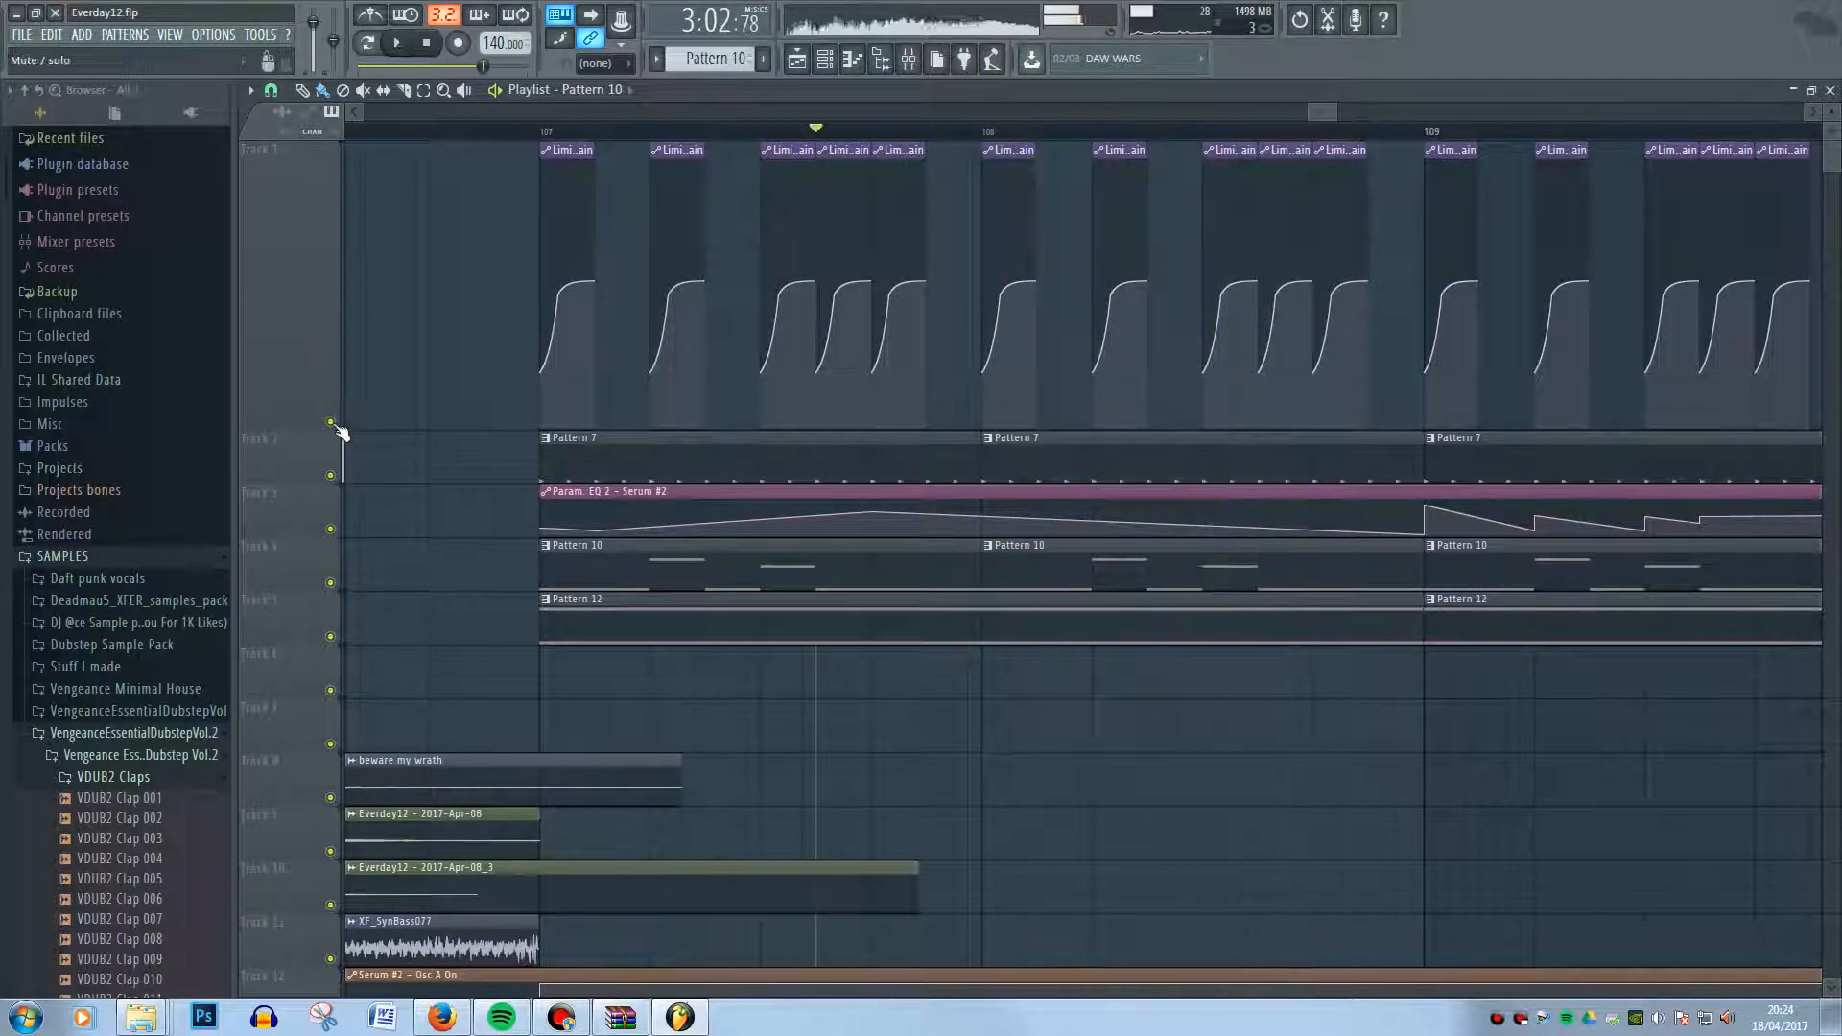
# - Compare the drop with the limiter gain automation track muted and unmuted during playback
pyautogui.press('space')
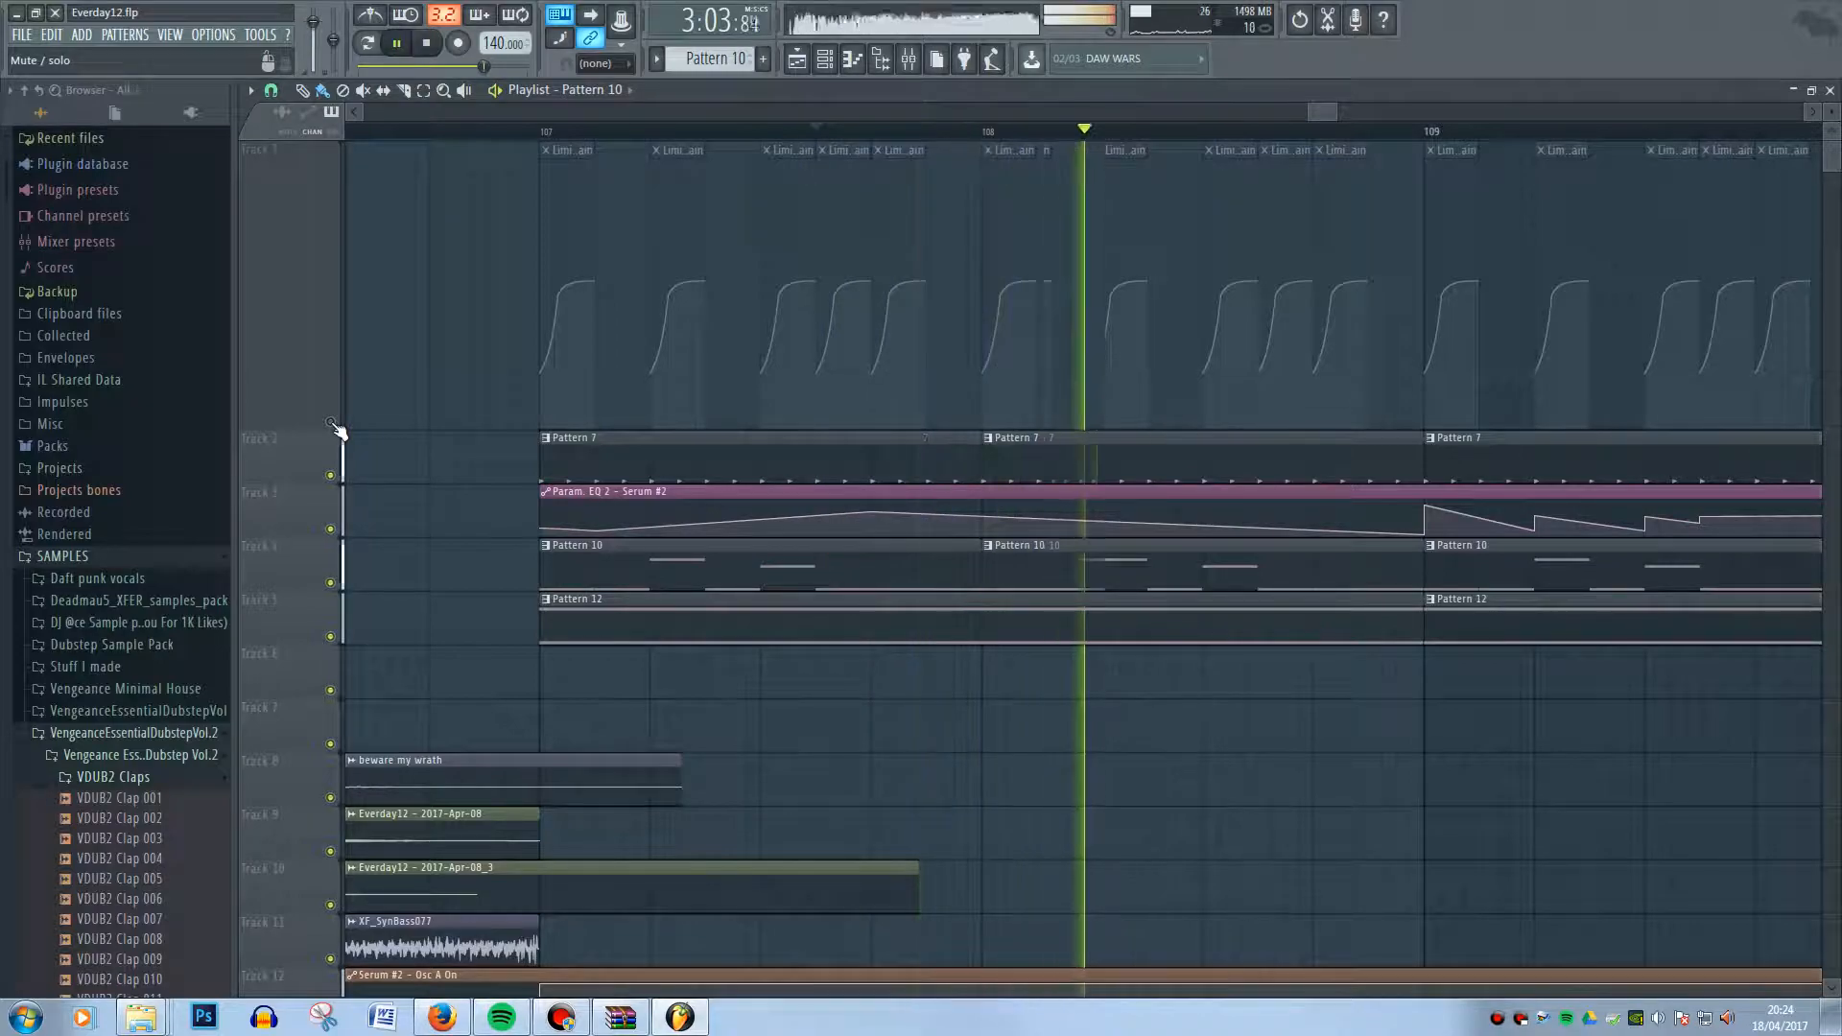
pyautogui.press('space')
pyautogui.moveTo(831, 516)
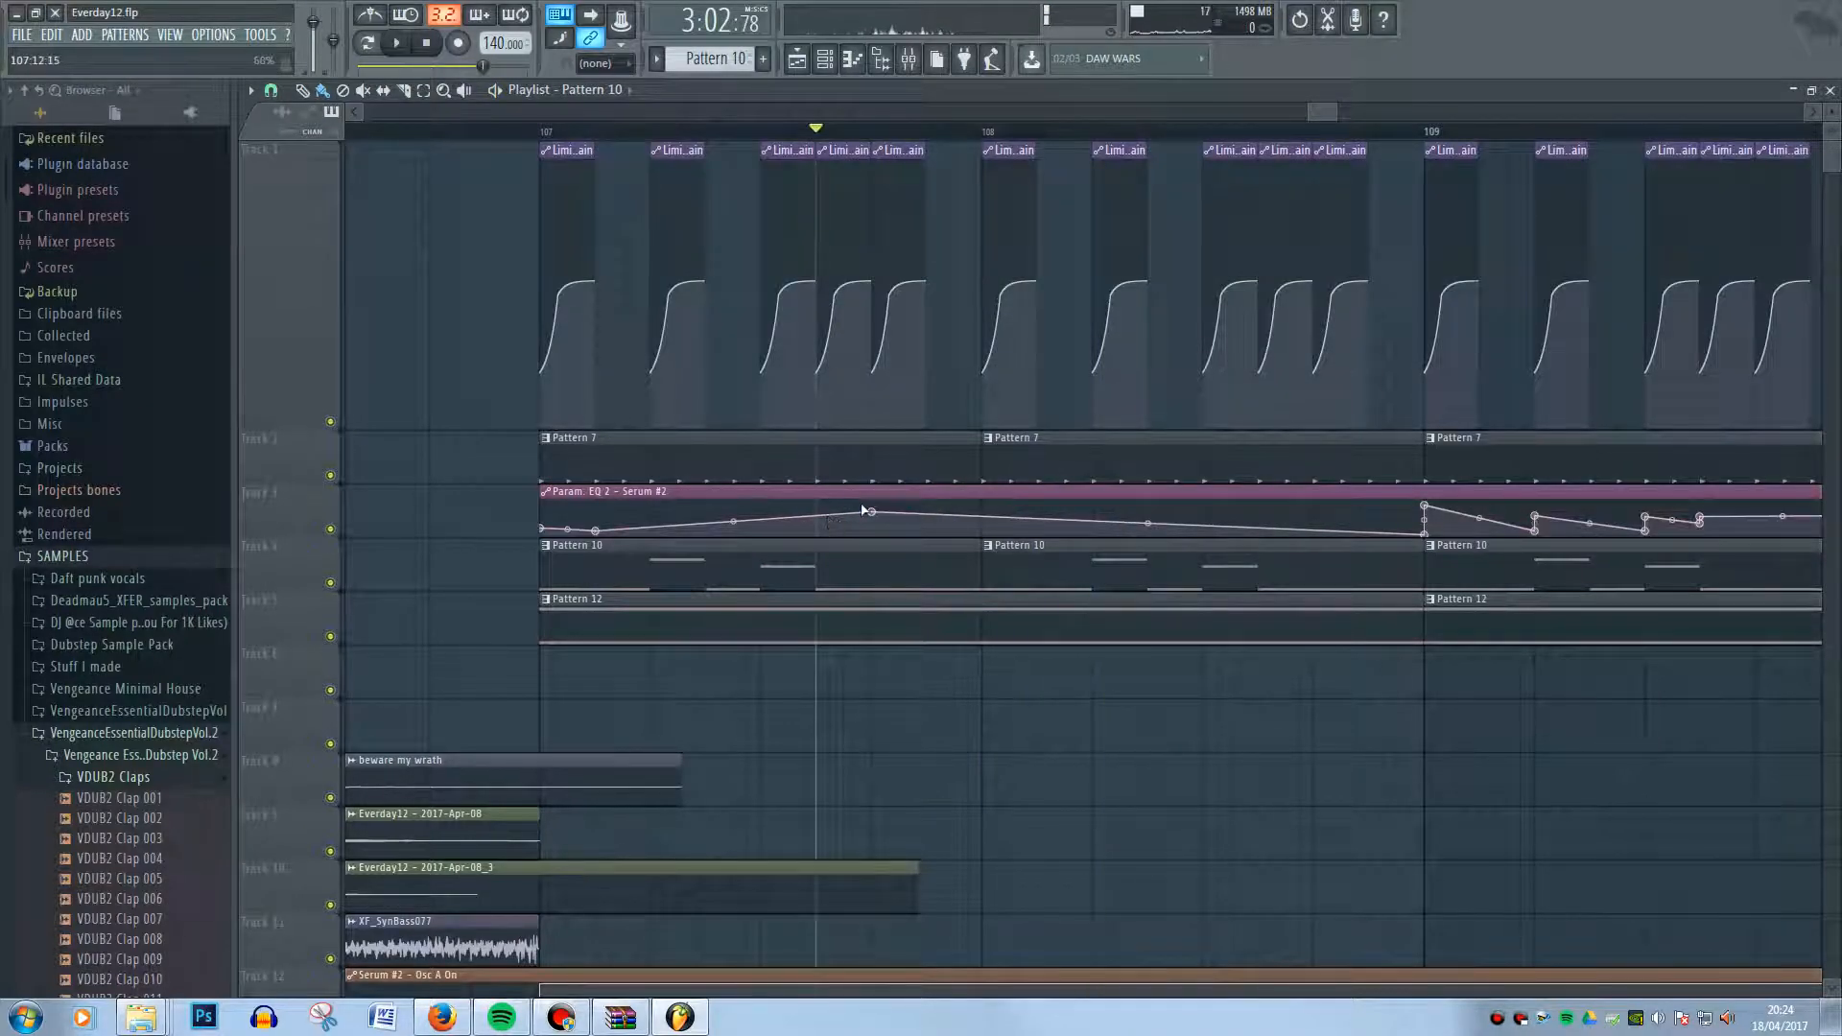
pyautogui.press('space')
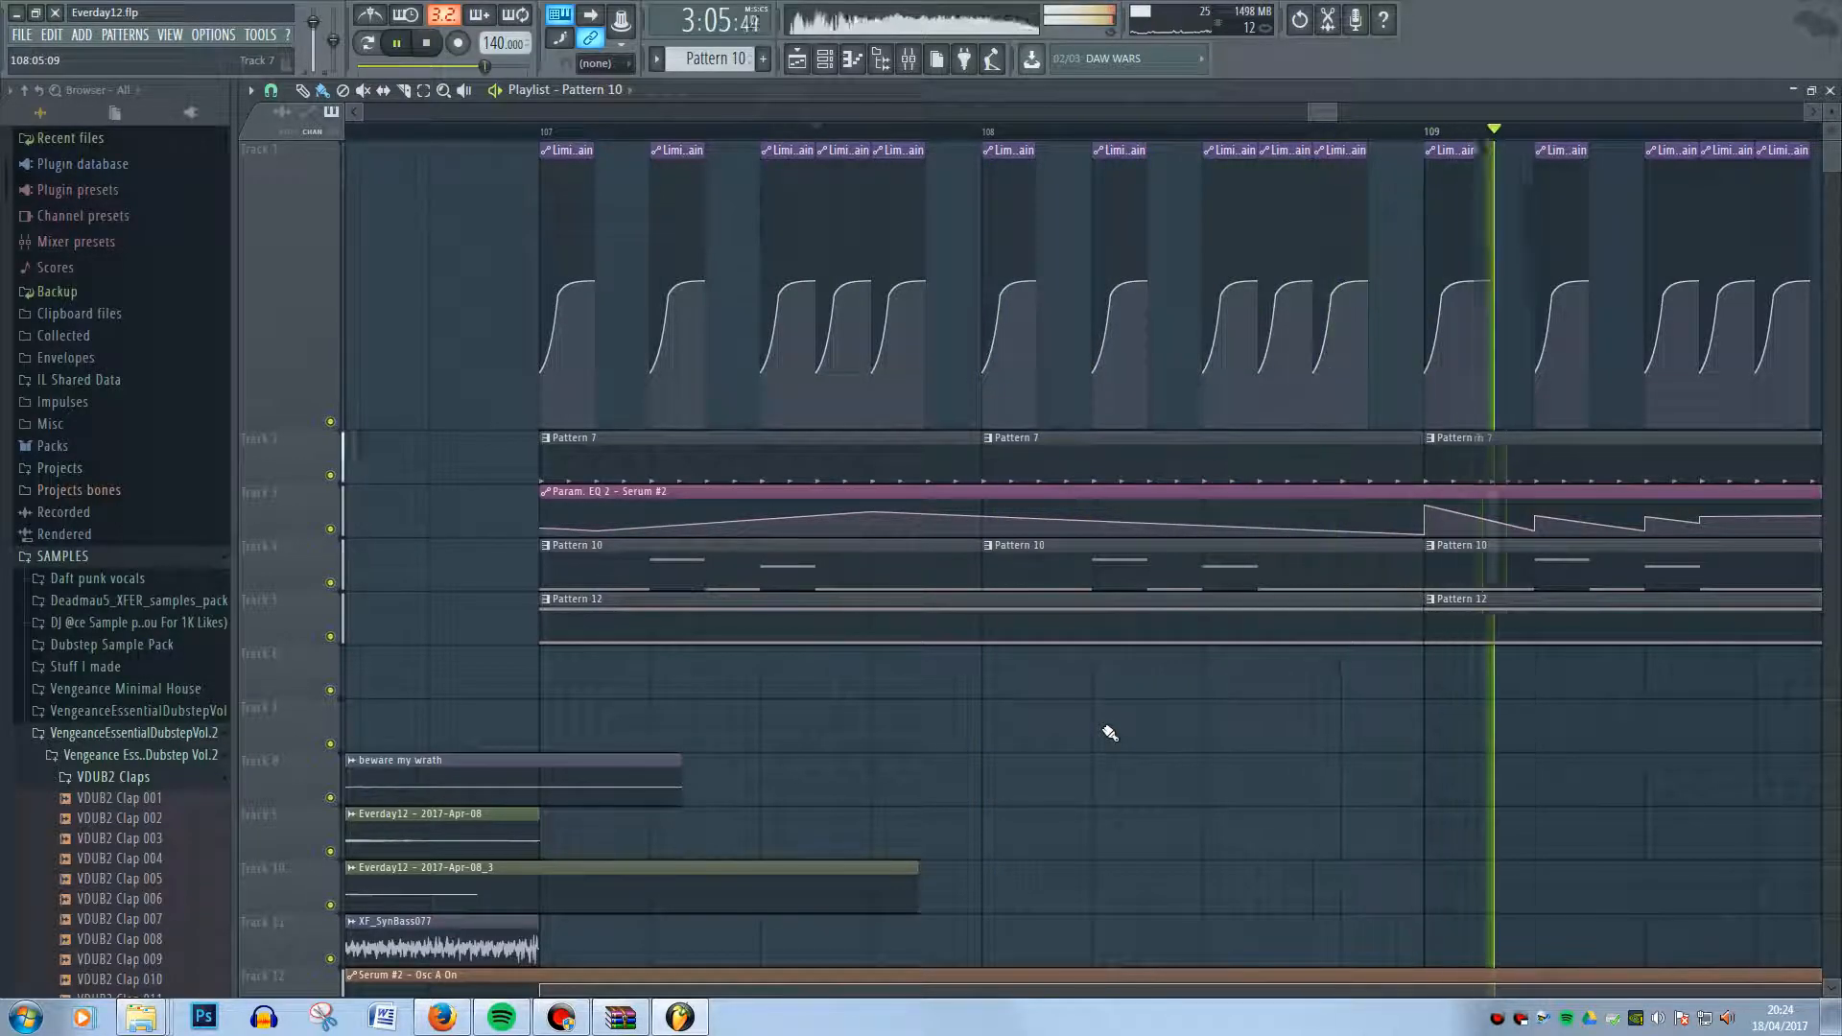
pyautogui.press('space')
# - Open the Serum #2 instrument from the channel rack and review its oscillators and FX page
pyautogui.scroll(-8, 1110, 733)
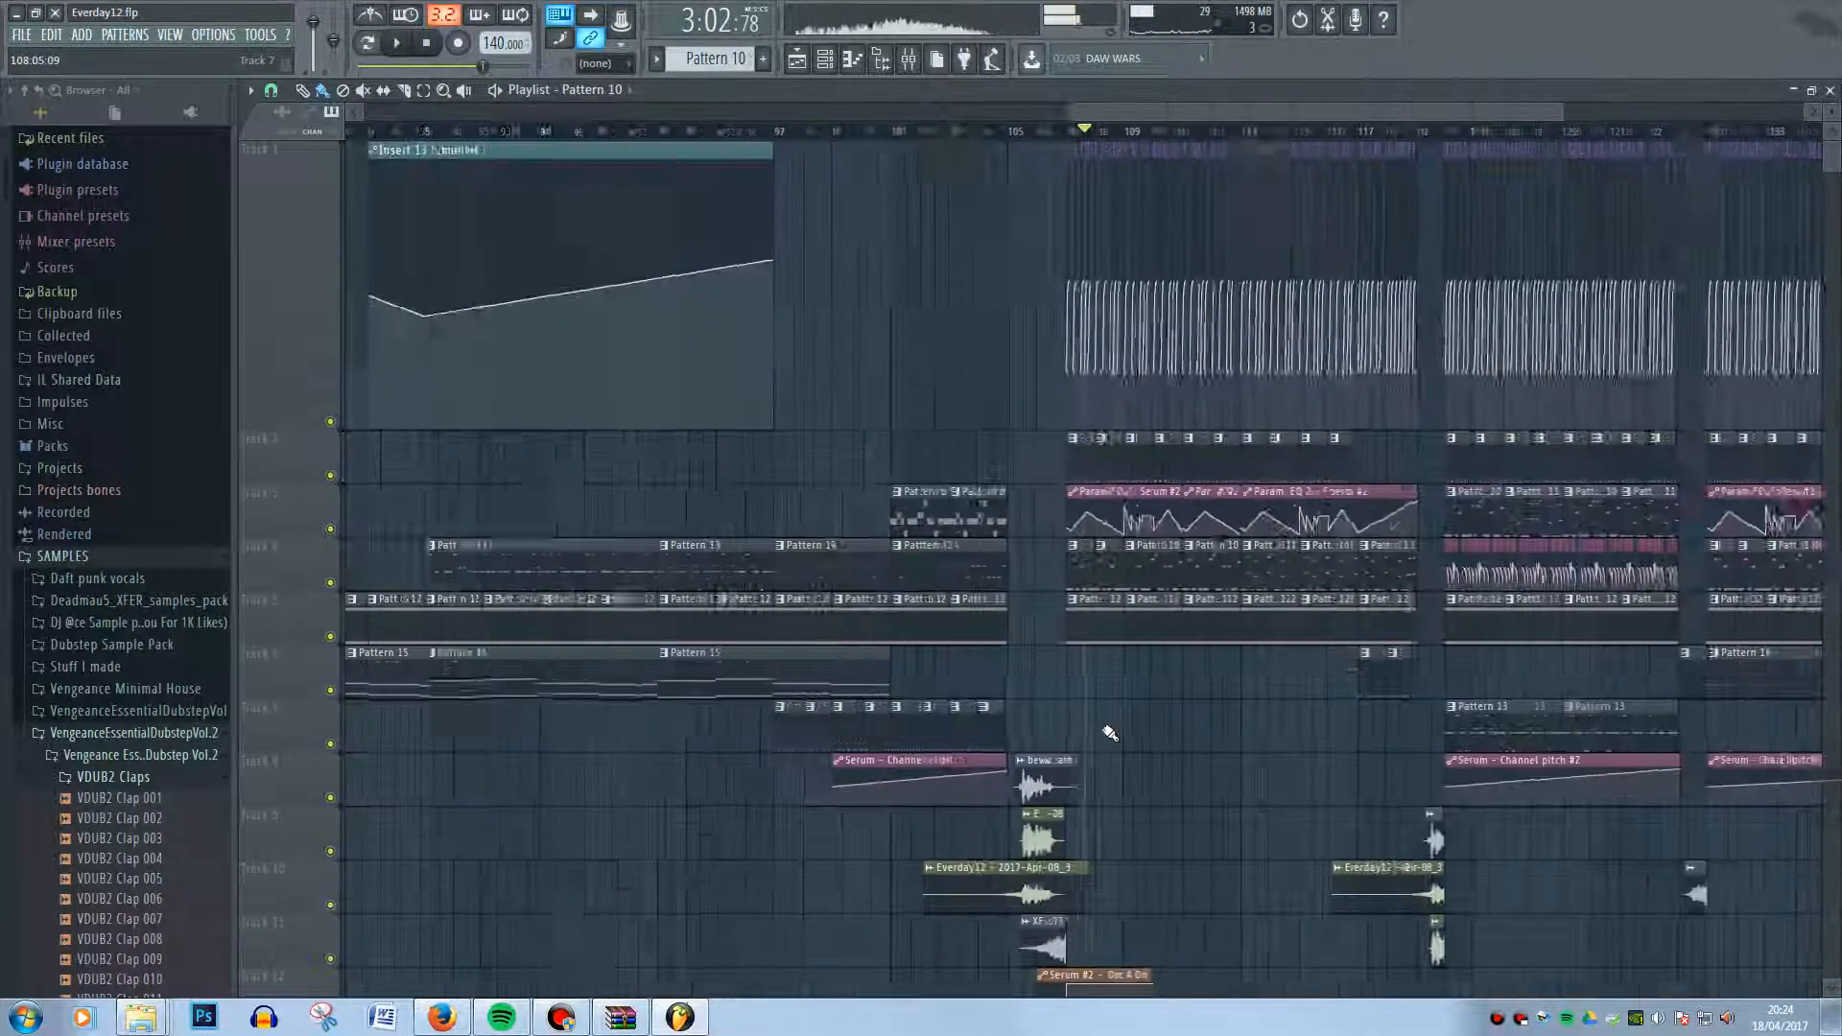
pyautogui.scroll(6, 1225, 675)
pyautogui.press('F9')
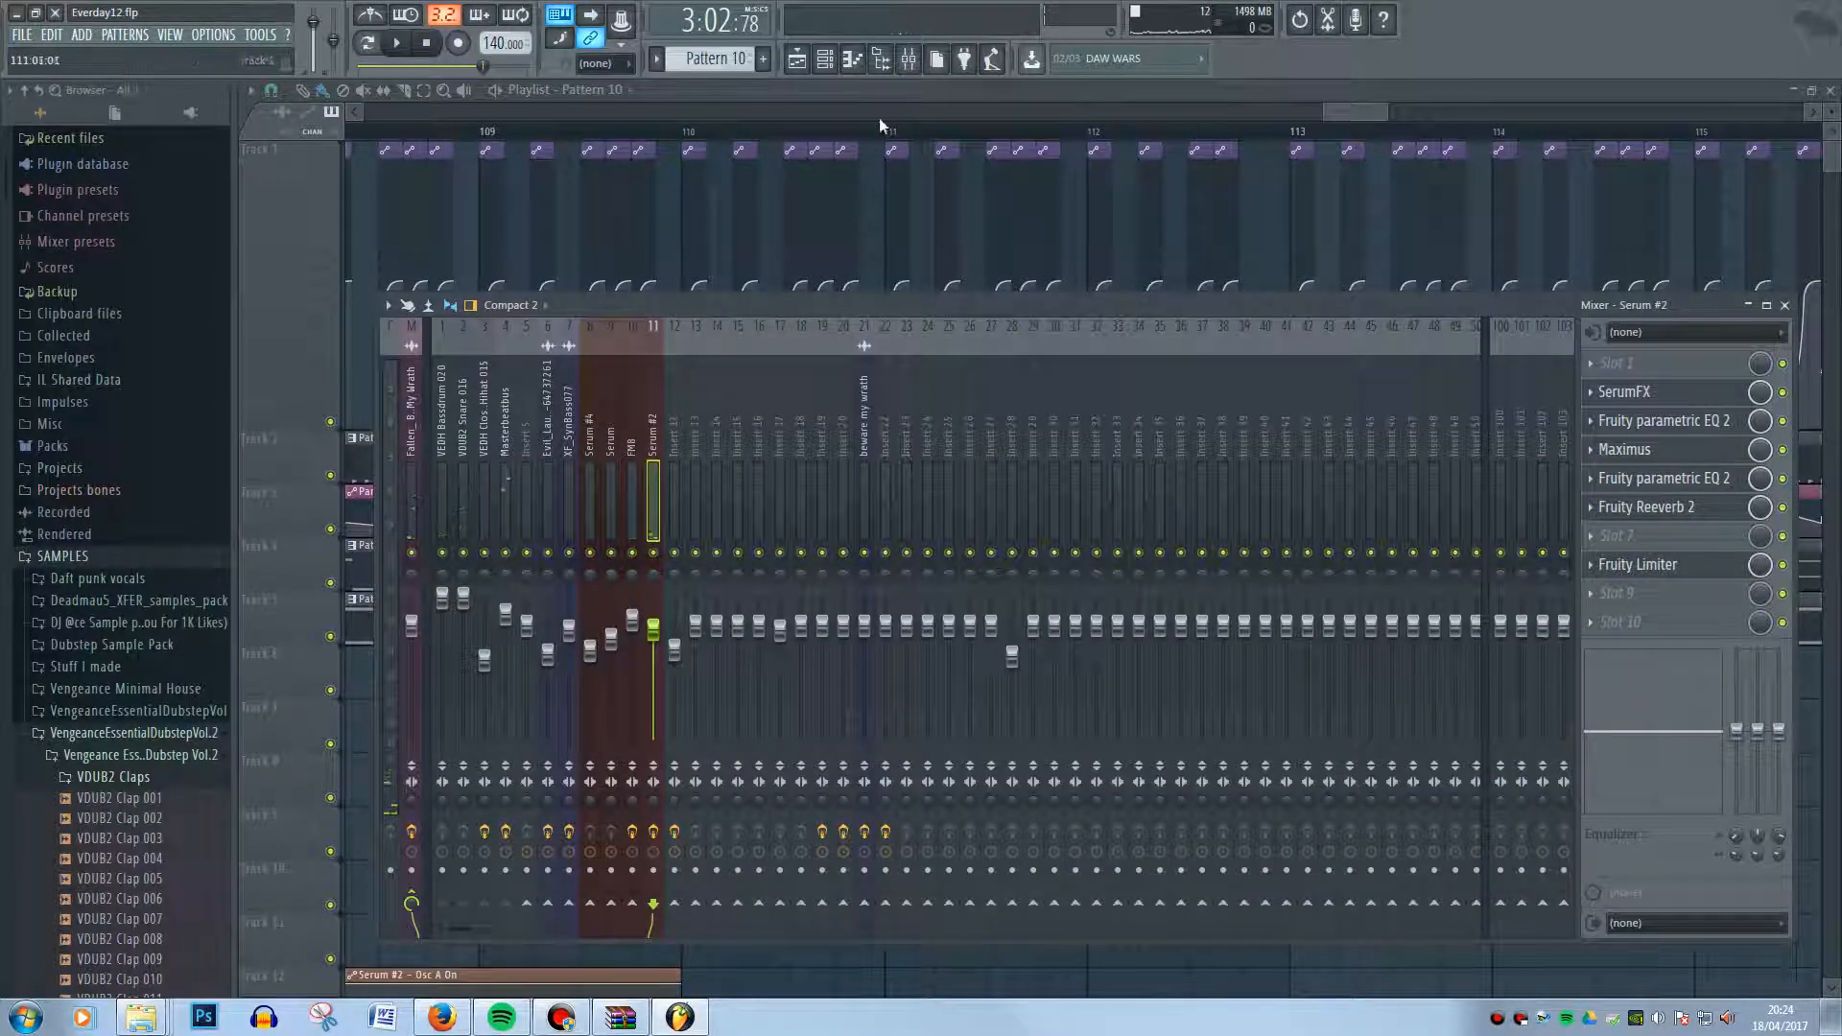
pyautogui.click(822, 59)
pyautogui.click(894, 535)
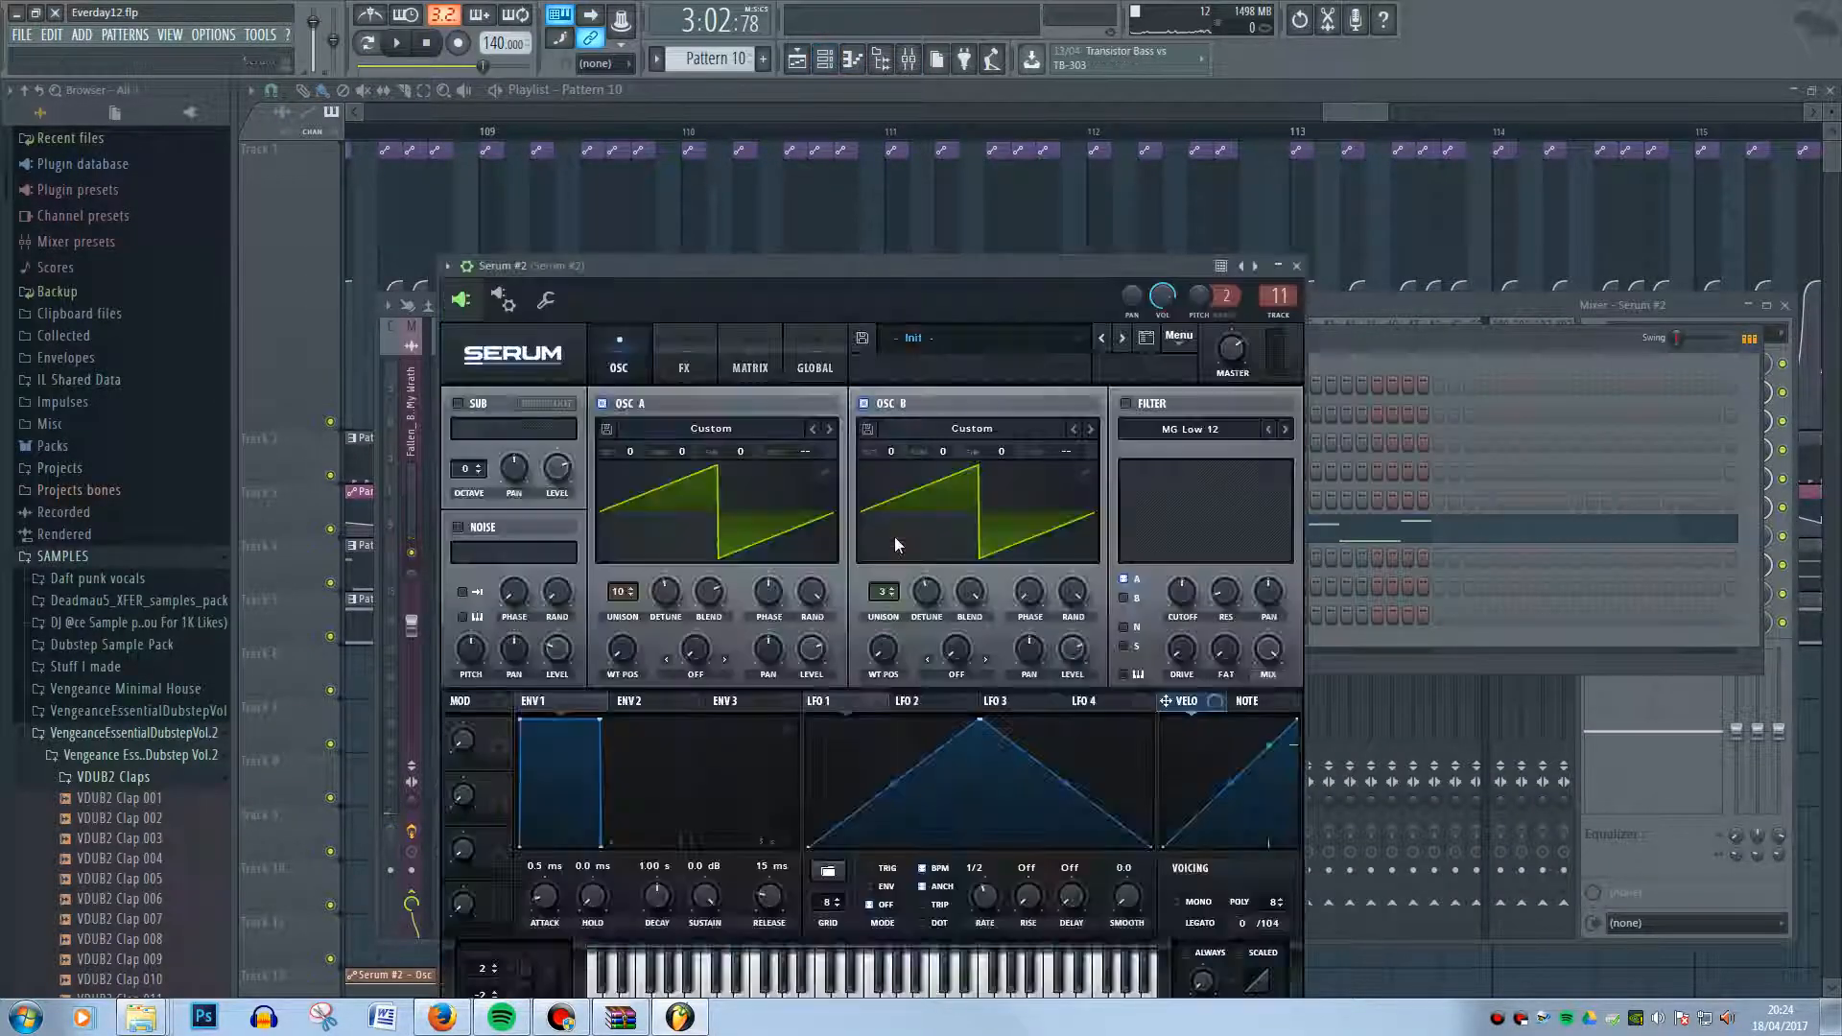
pyautogui.click(708, 351)
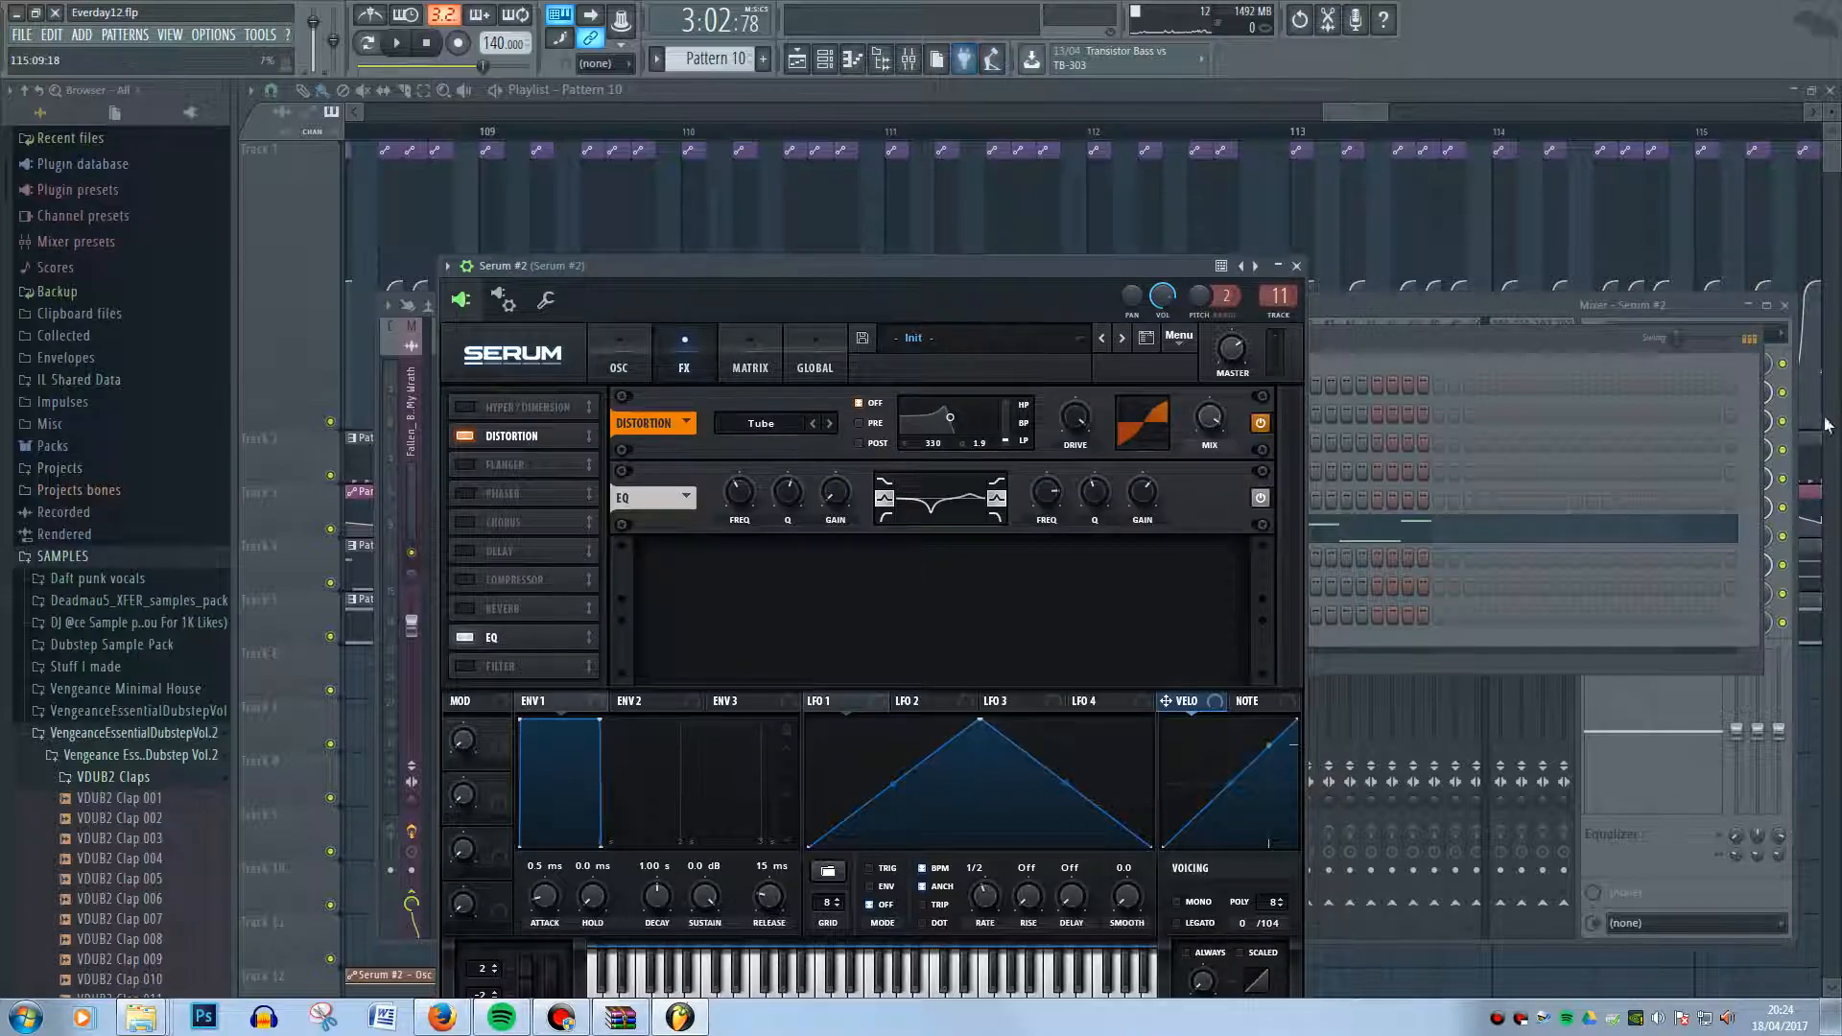
# - Return to the mixer and open both Fruity parametric EQ 2 effects on the Serum #2 insert
pyautogui.click(1794, 407)
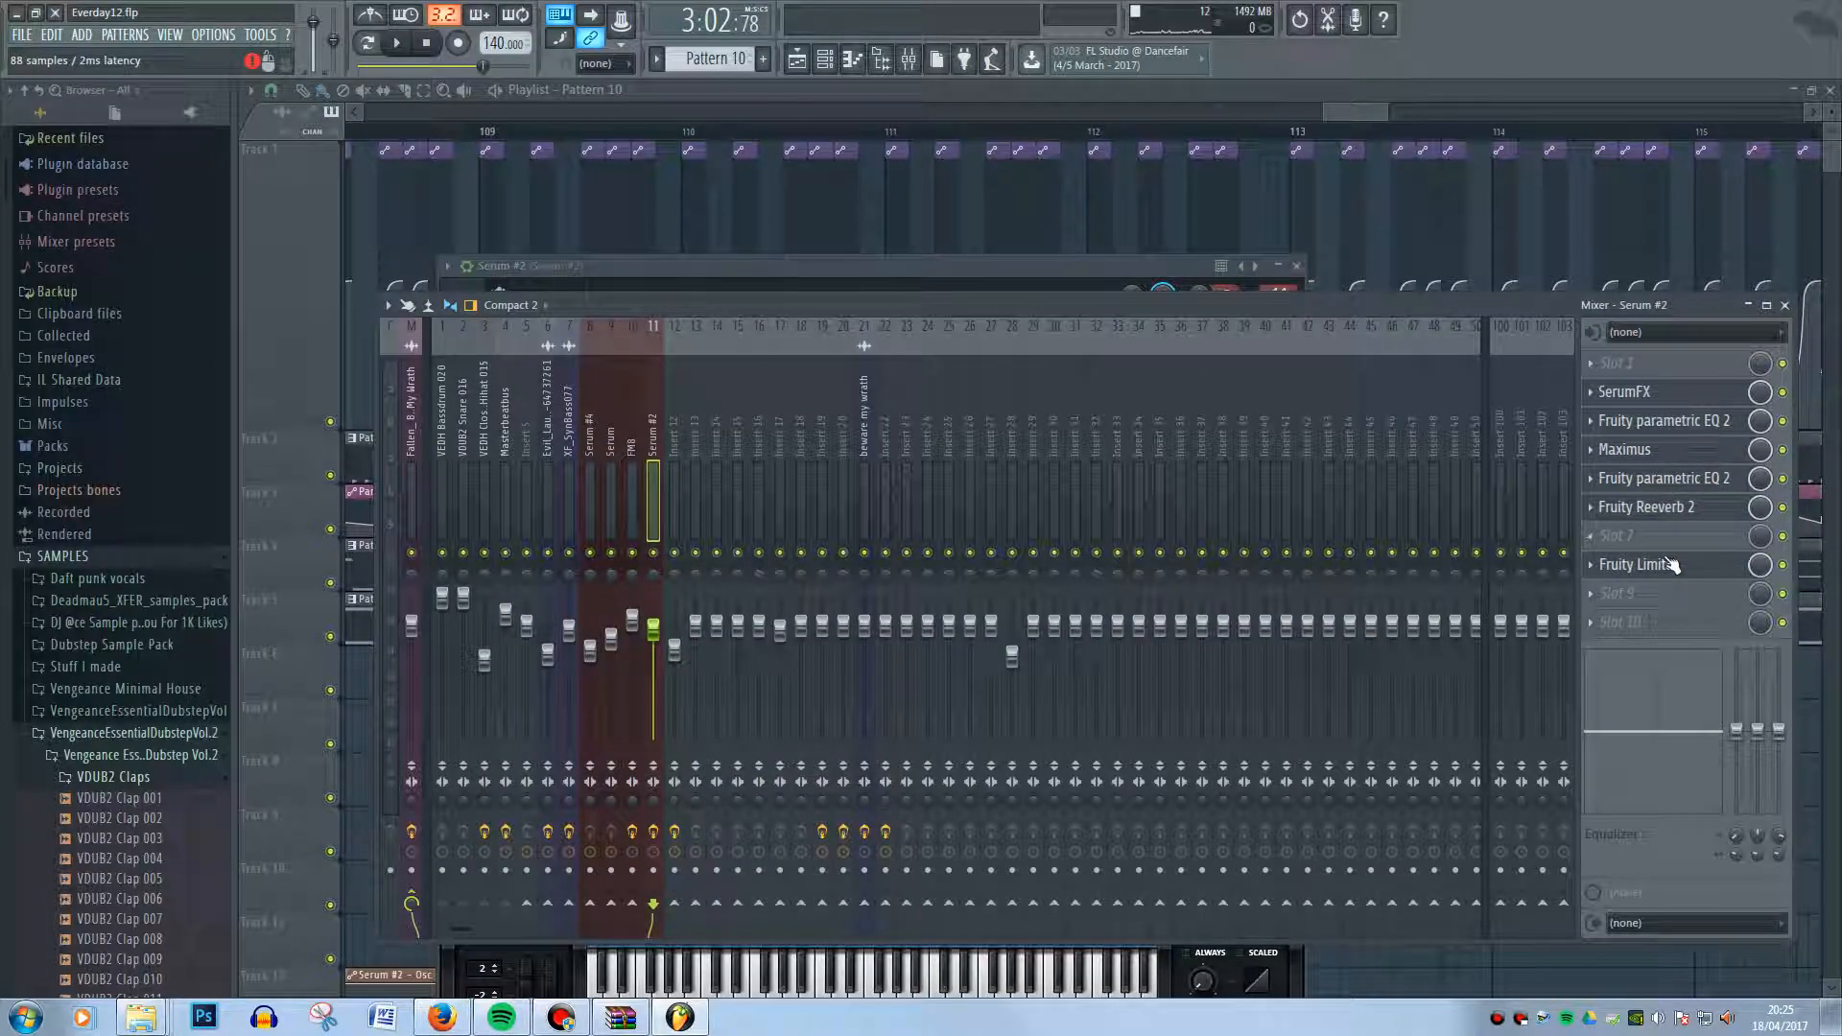
pyautogui.click(1697, 484)
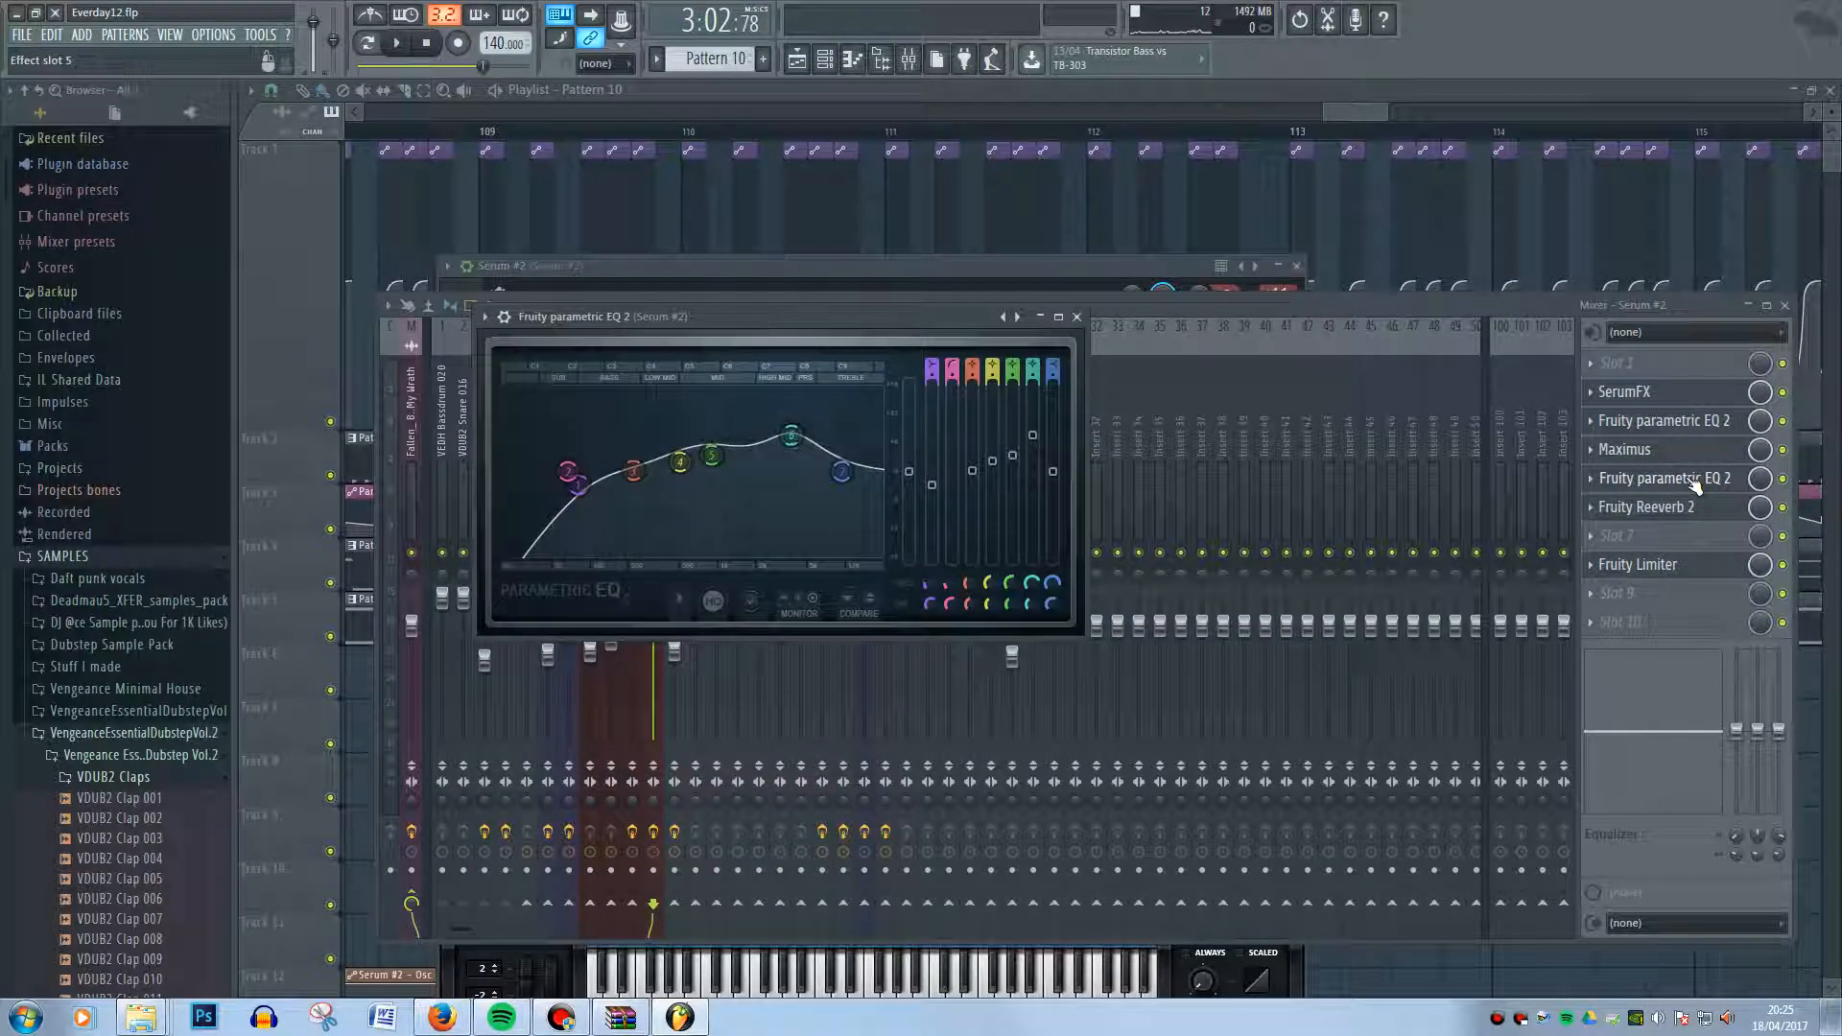
pyautogui.click(1691, 424)
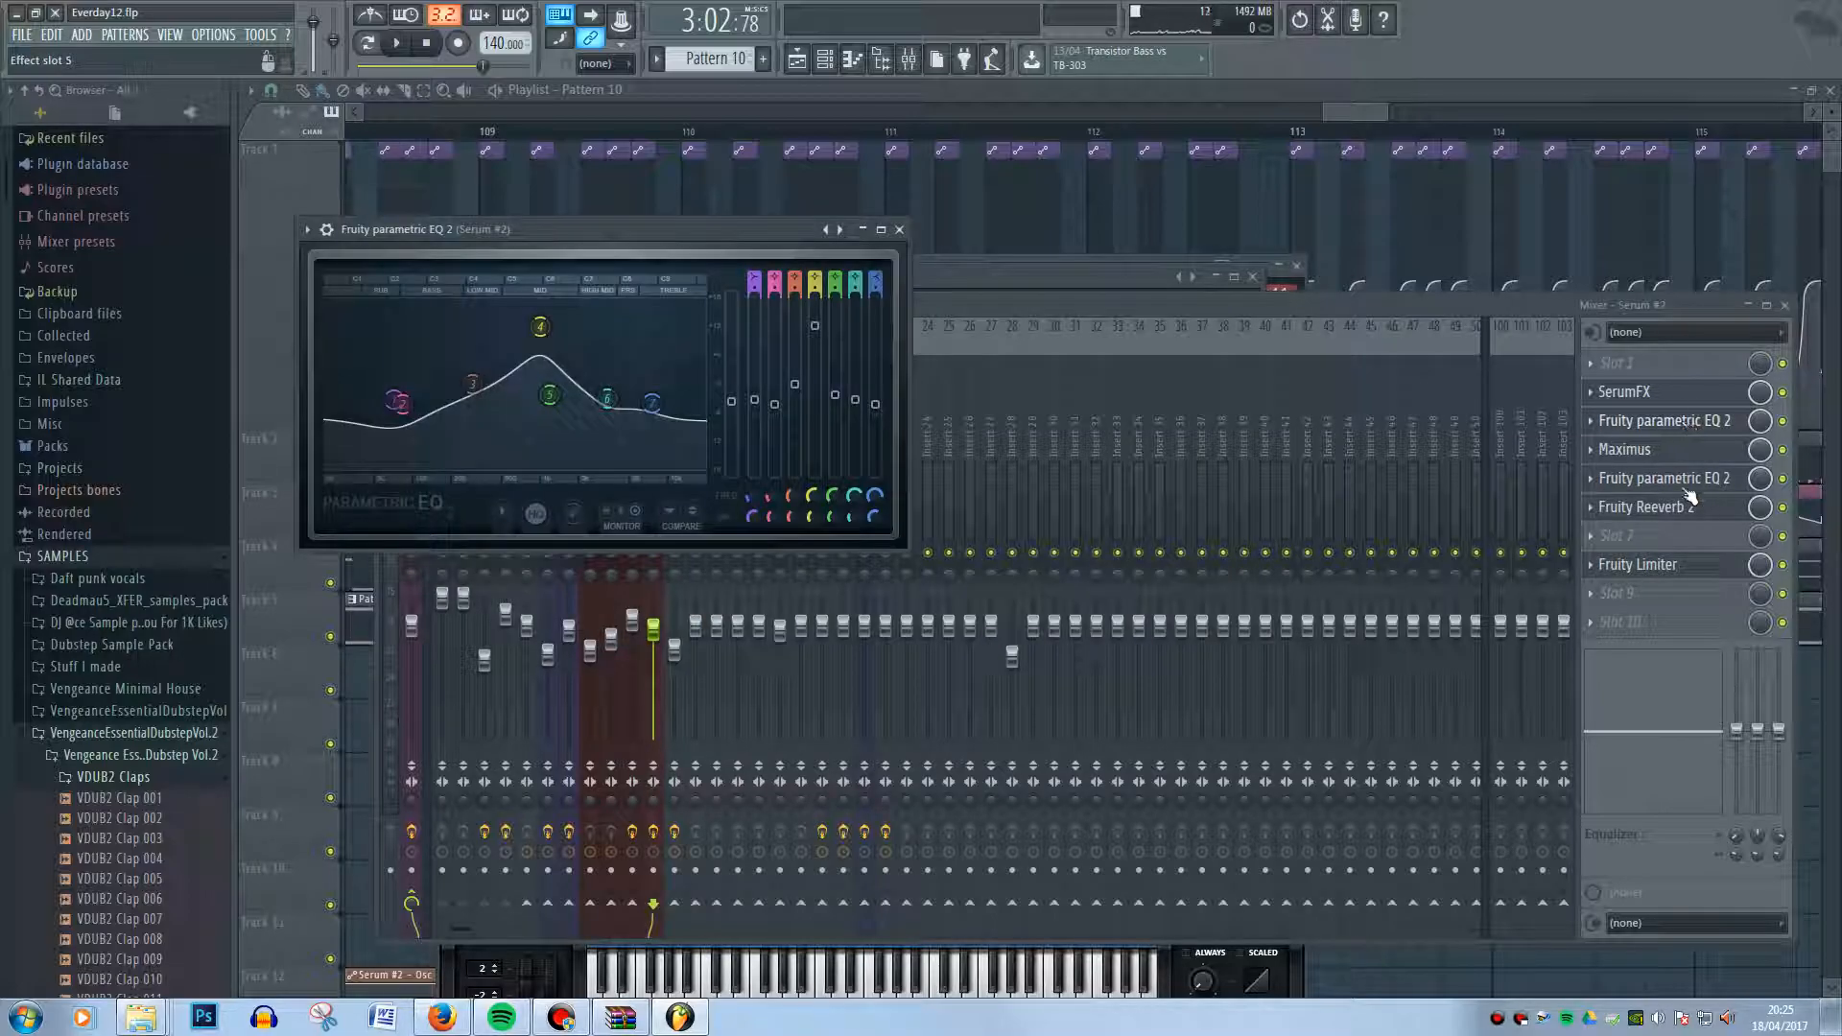
# - Return to the playlist, set the playback position just before bar 107, and play the drop
pyautogui.click(1334, 107)
pyautogui.scroll(-4, 1152, 403)
pyautogui.click(917, 131)
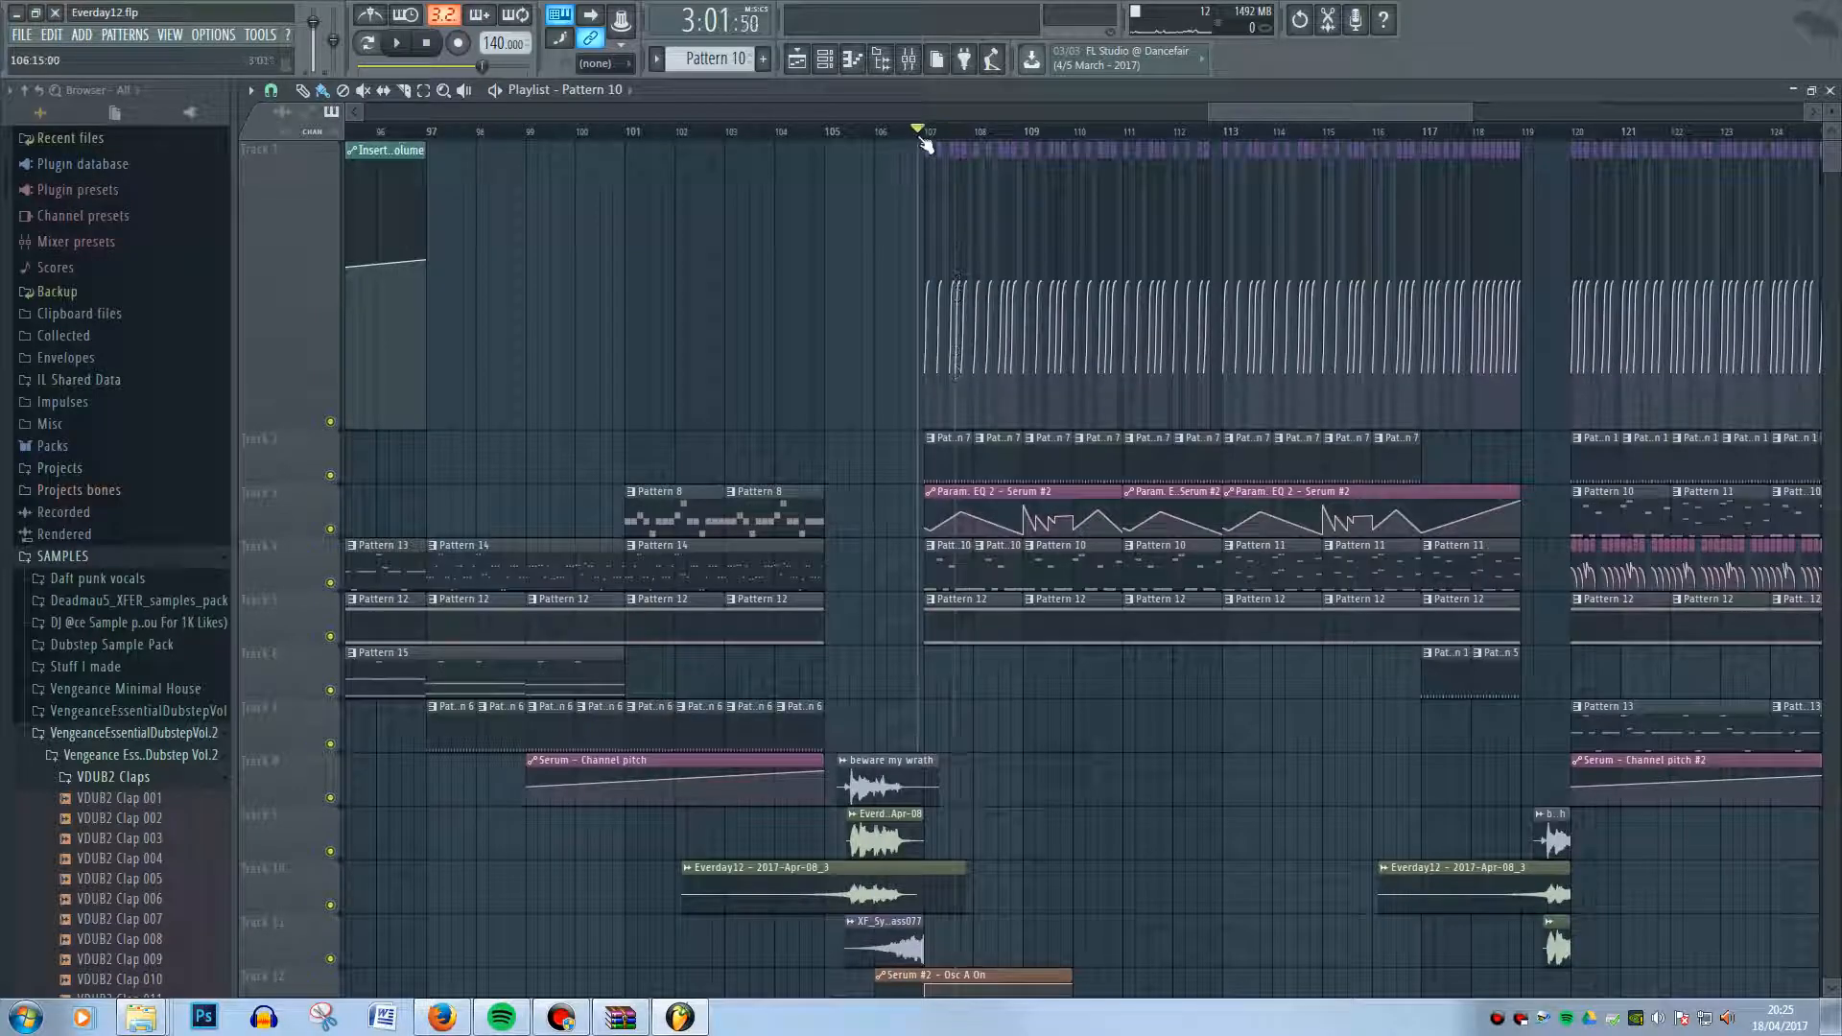
pyautogui.scroll(4, 925, 318)
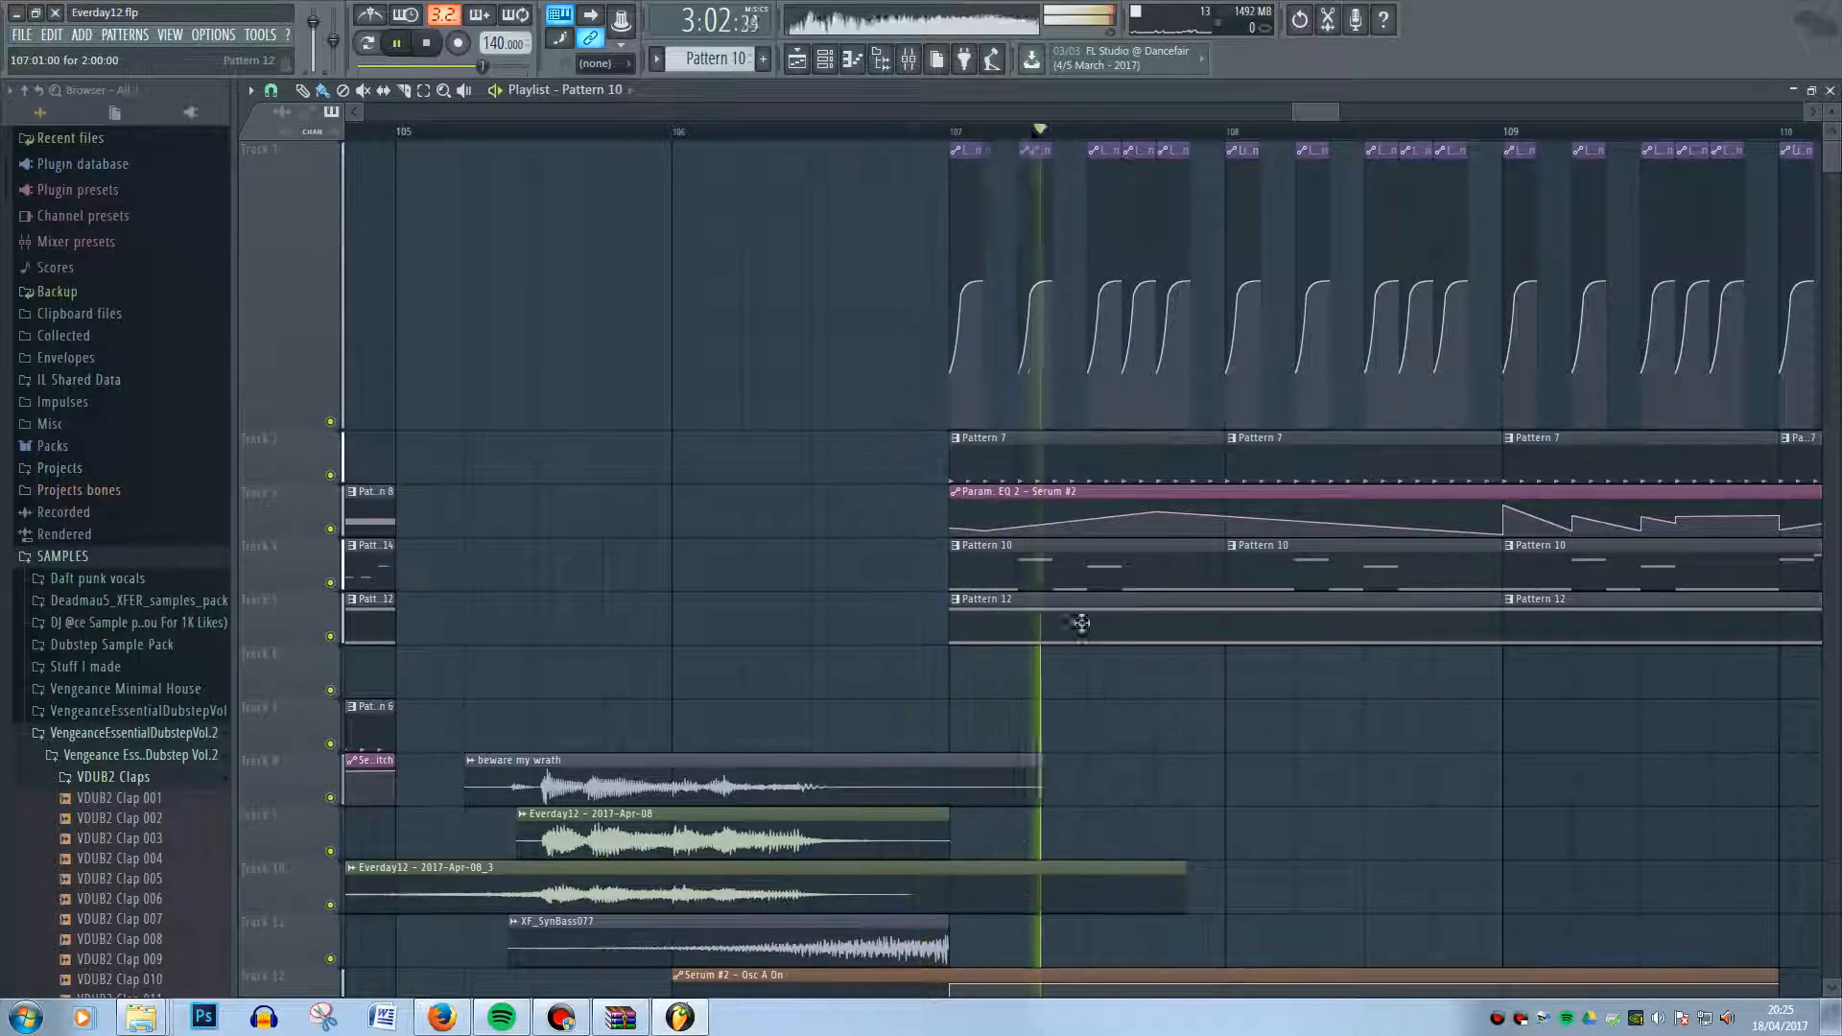
# - Solo the Param. EQ 2 - Serum #2 automation track, unmute the Pattern 10 track, and play both together
pyautogui.rightClick(331, 530)
pyautogui.press('space')
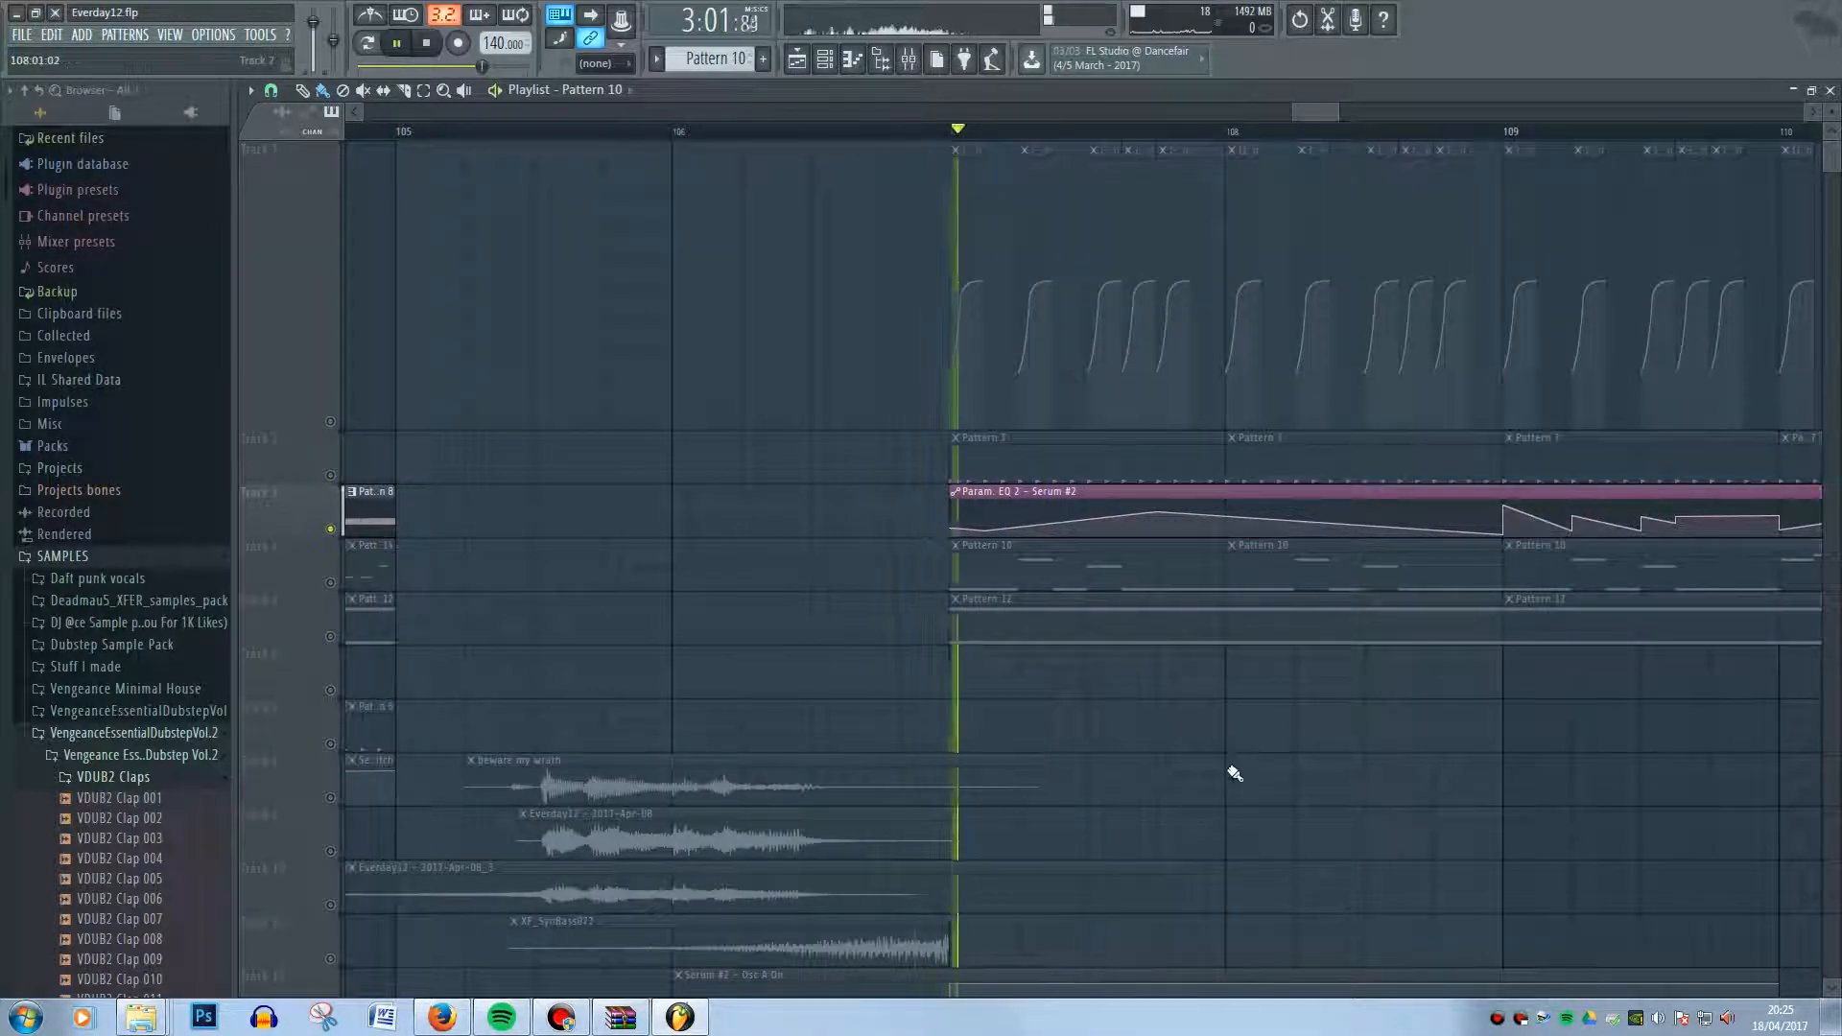
pyautogui.press('space')
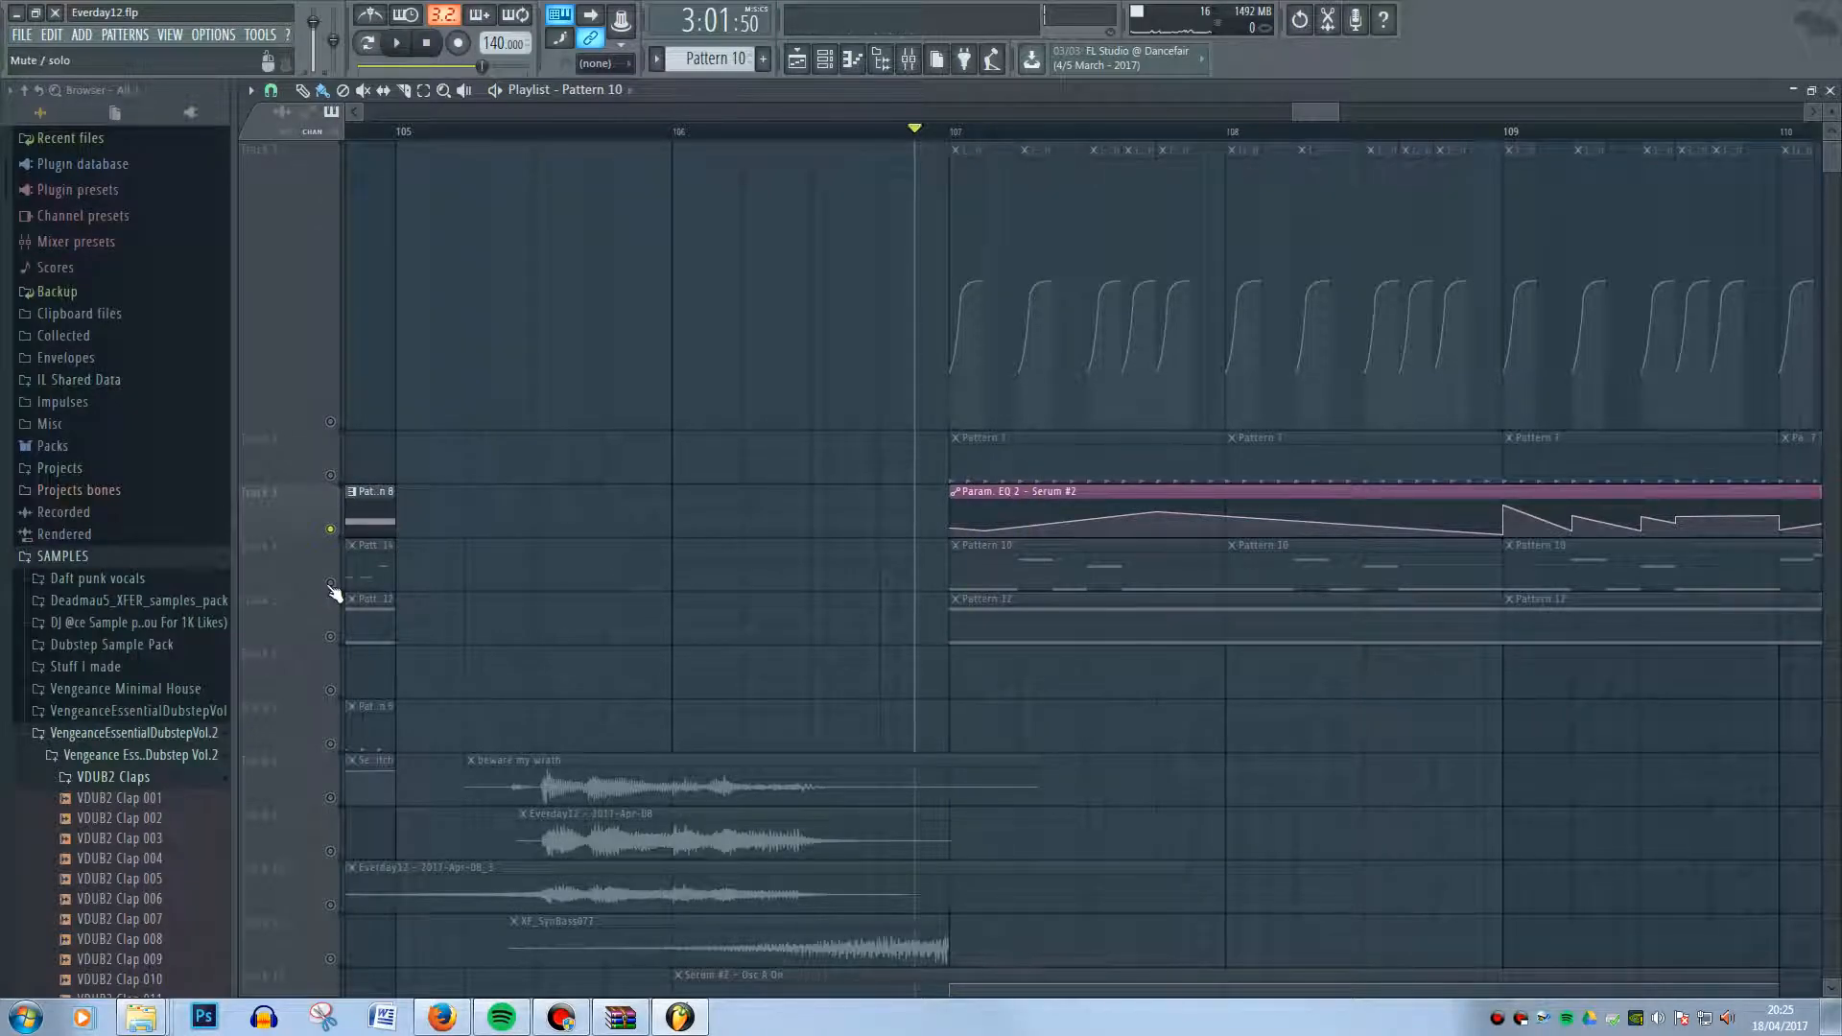
pyautogui.click(330, 584)
pyautogui.press('space')
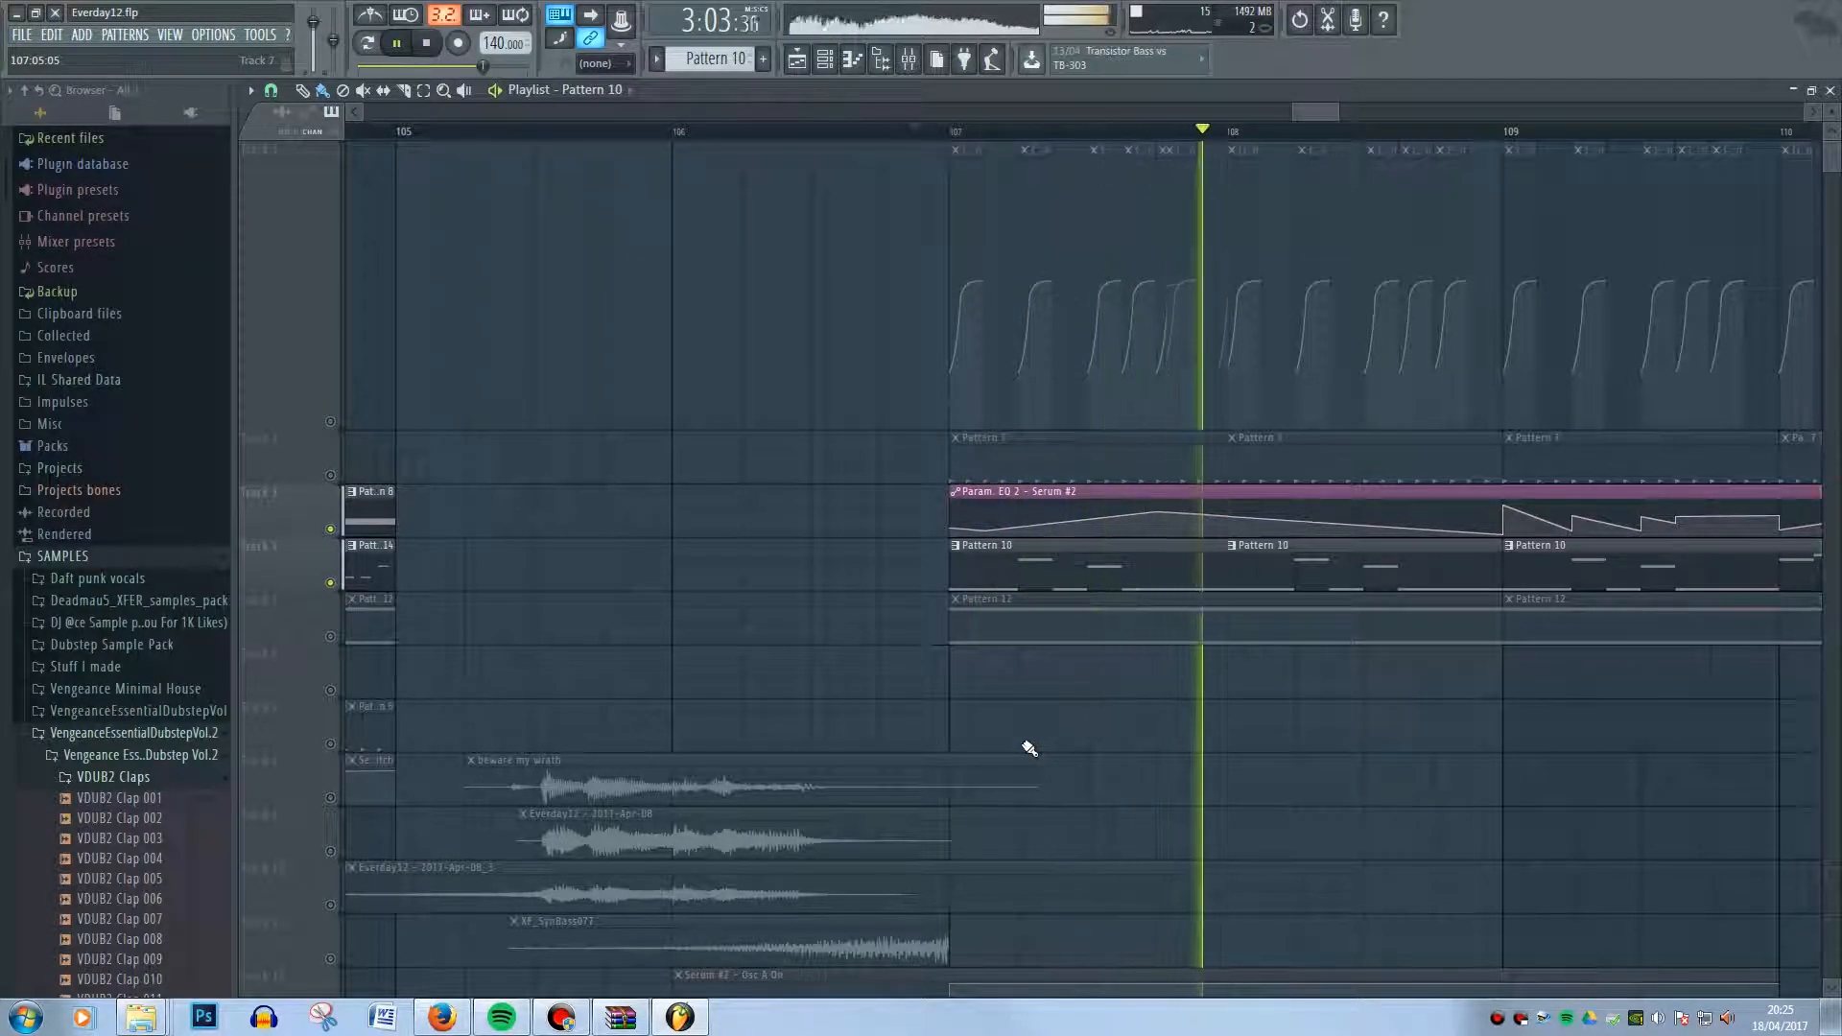
pyautogui.press('space')
# - Open the first Fruity parametric EQ 2 on the Serum #2 insert and watch its automated band during playback
pyautogui.click(919, 70)
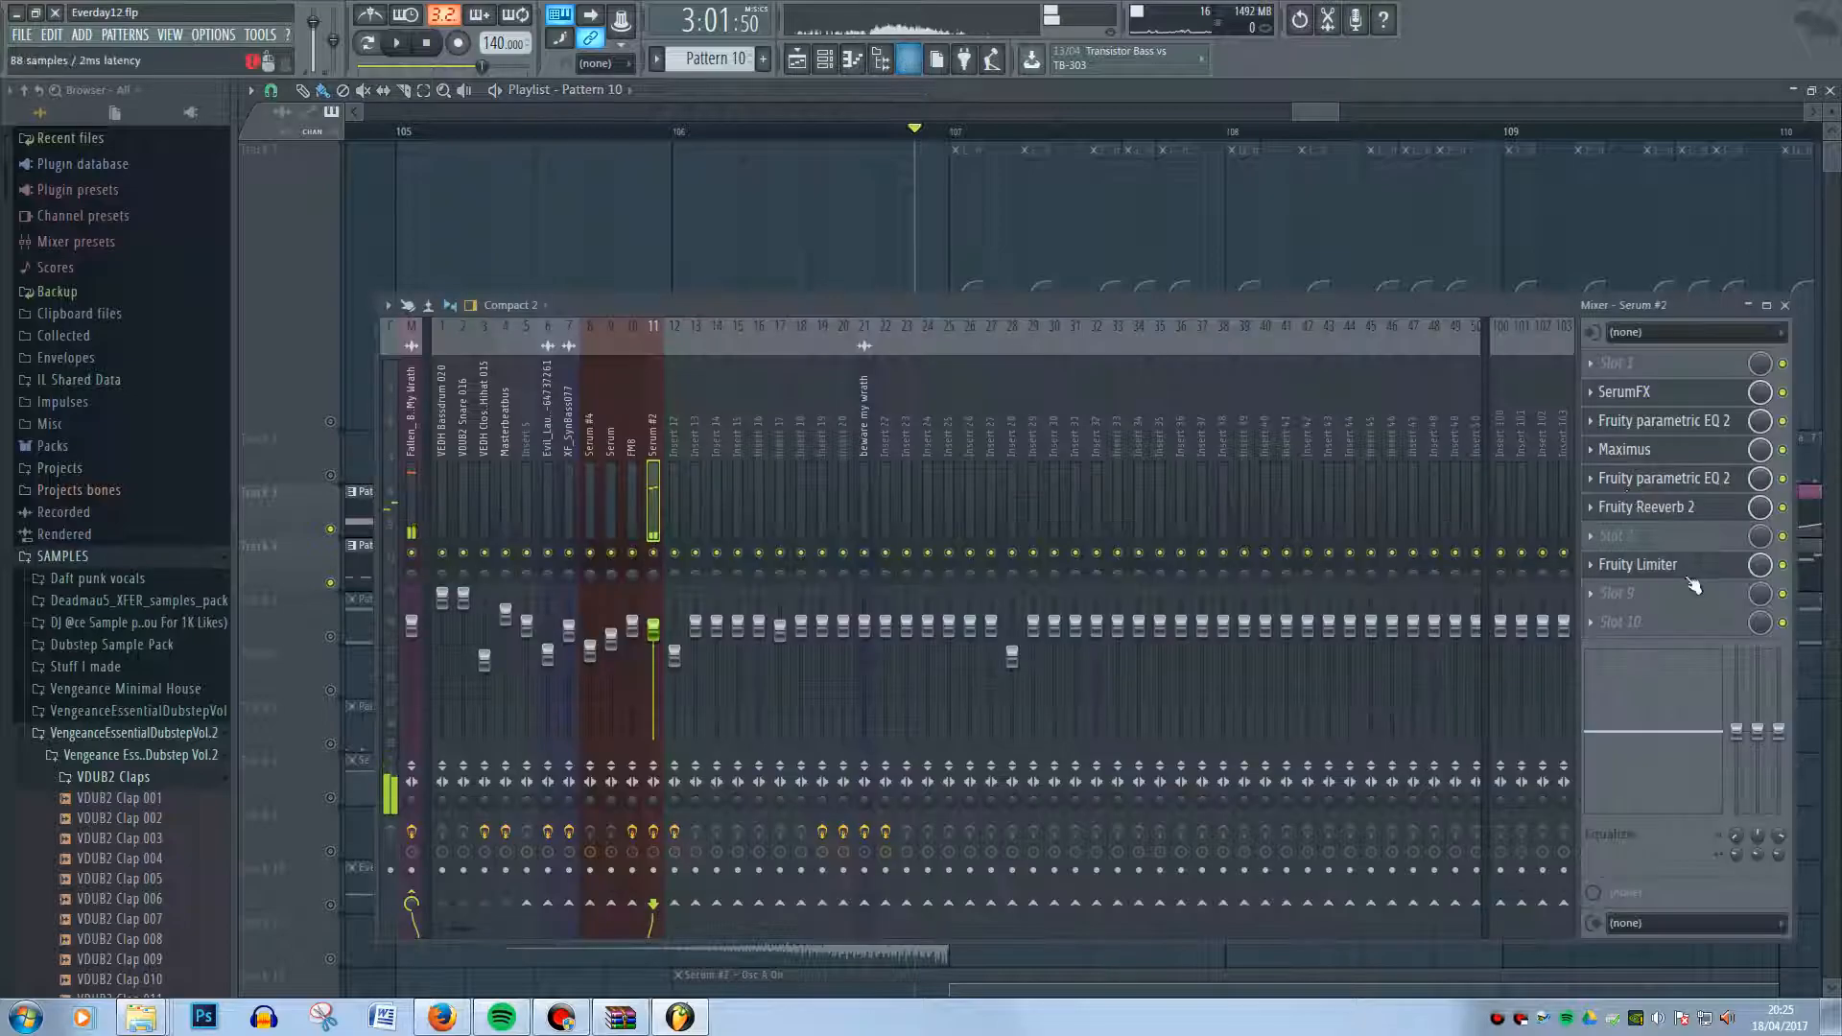
pyautogui.click(1724, 423)
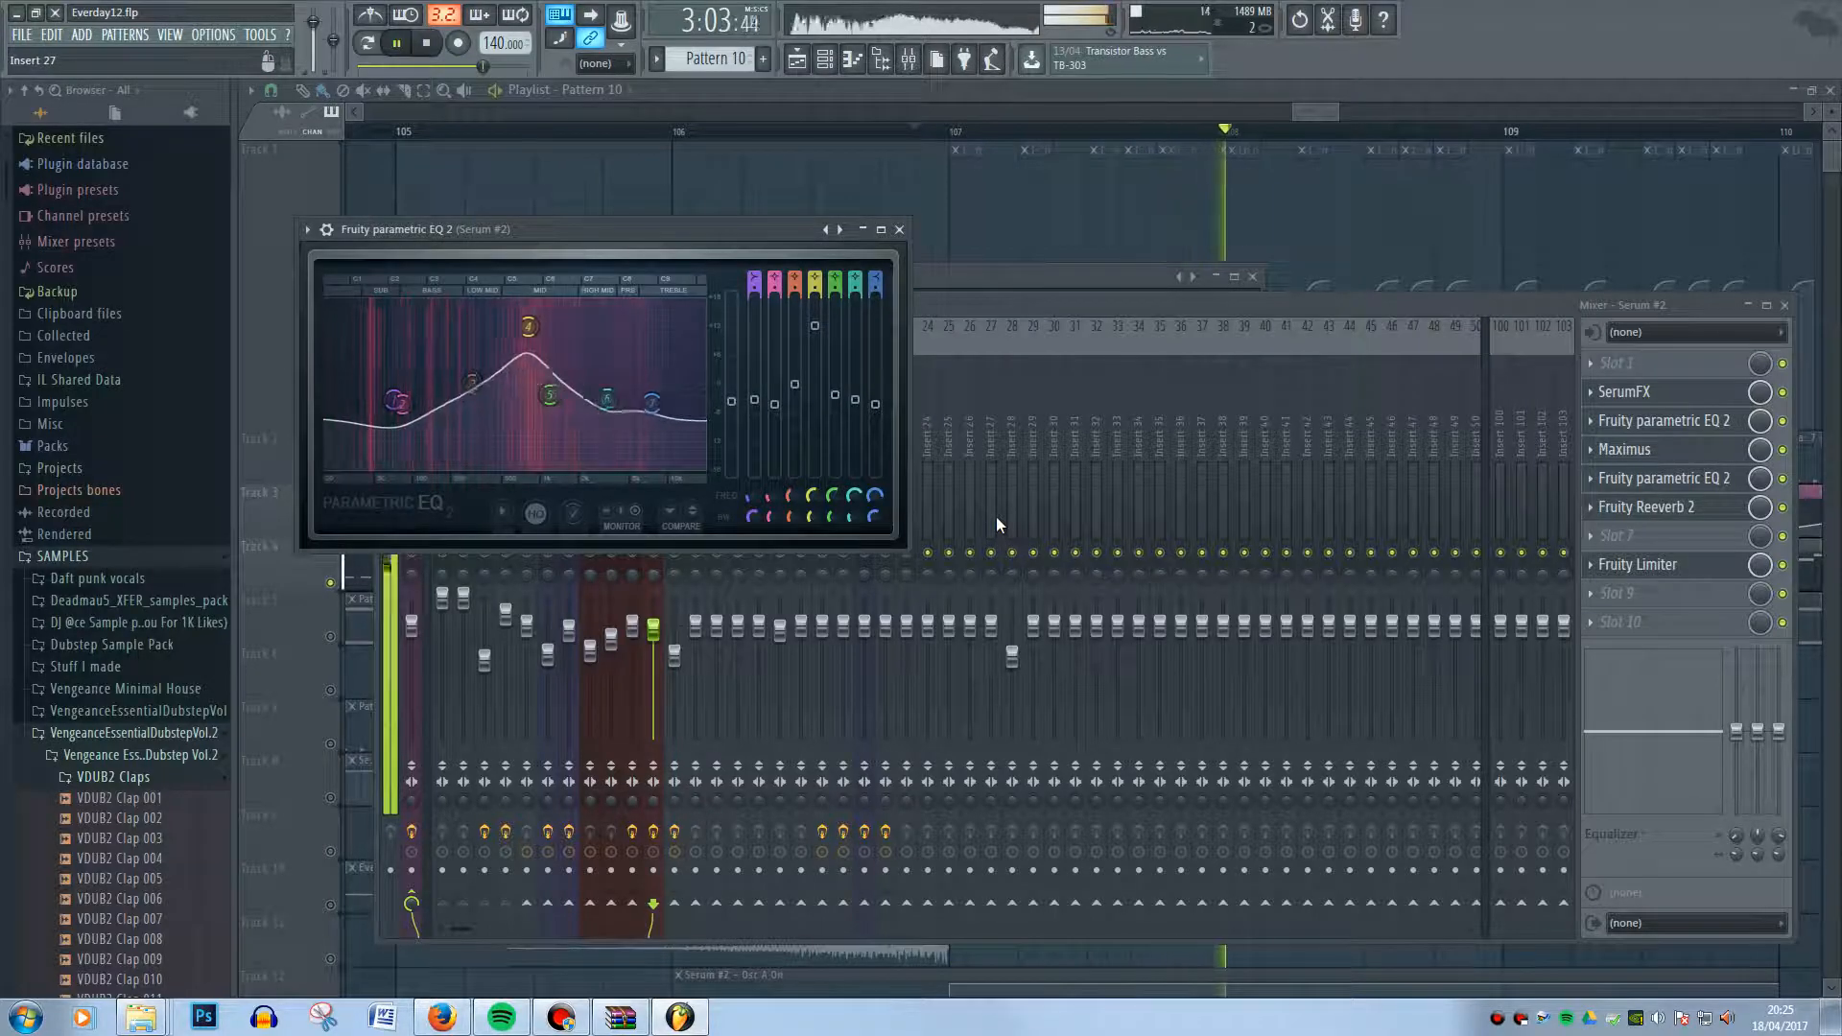
pyautogui.press('space')
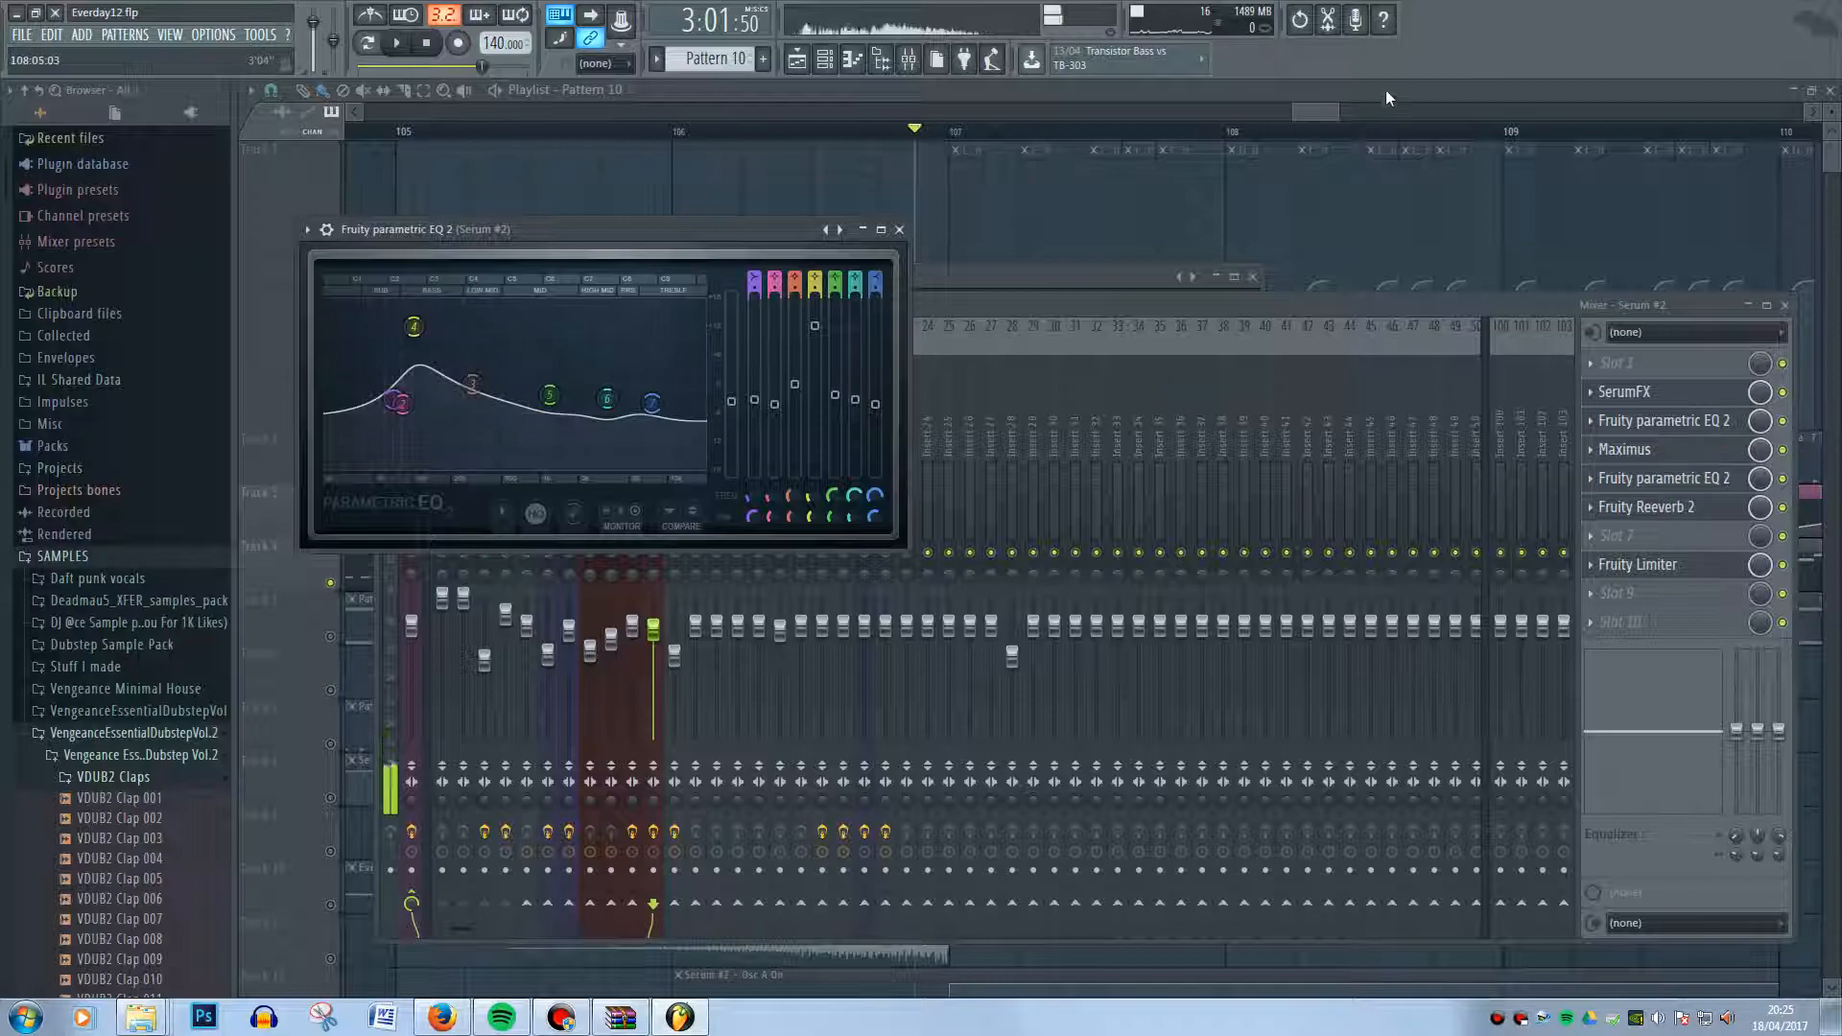
# - Return to the playlist and play the Pattern 10 bass with its Param. EQ 2 automation from just before bar 107
pyautogui.moveTo(1341, 112); pyautogui.dragTo(1405, 115)
pyautogui.scroll(3, 501, 589)
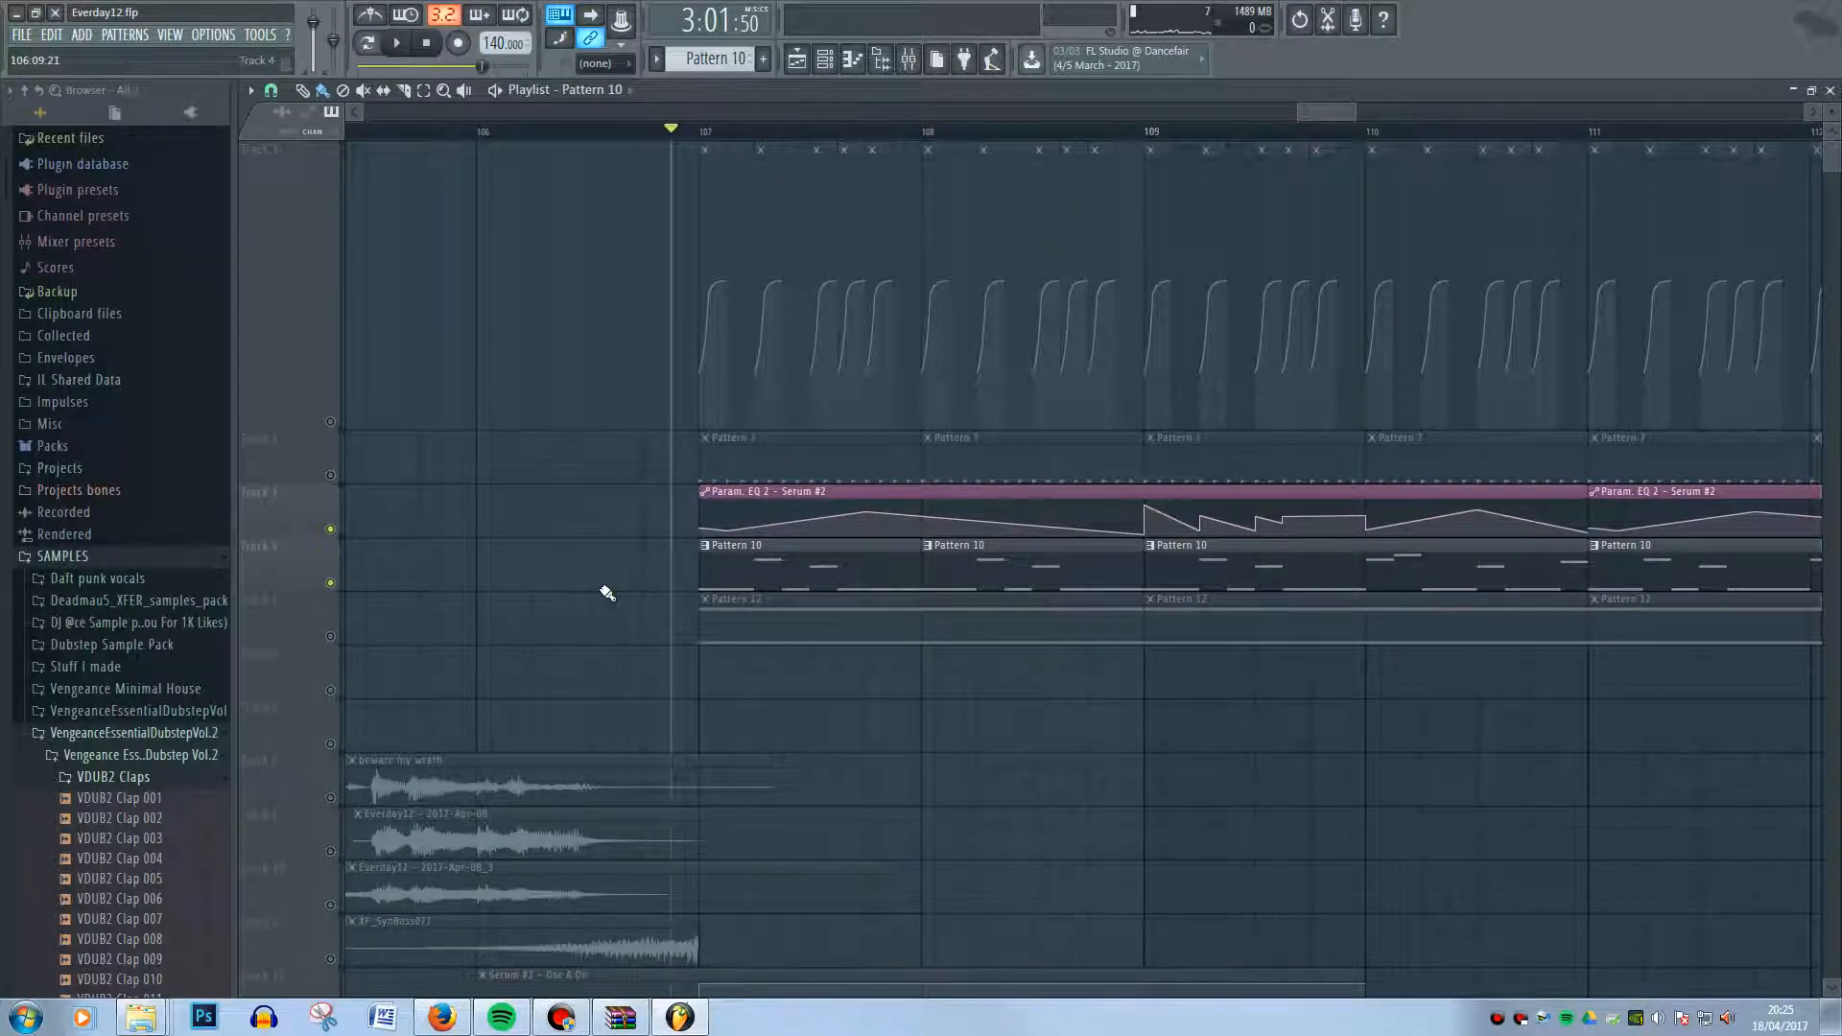
pyautogui.press('space')
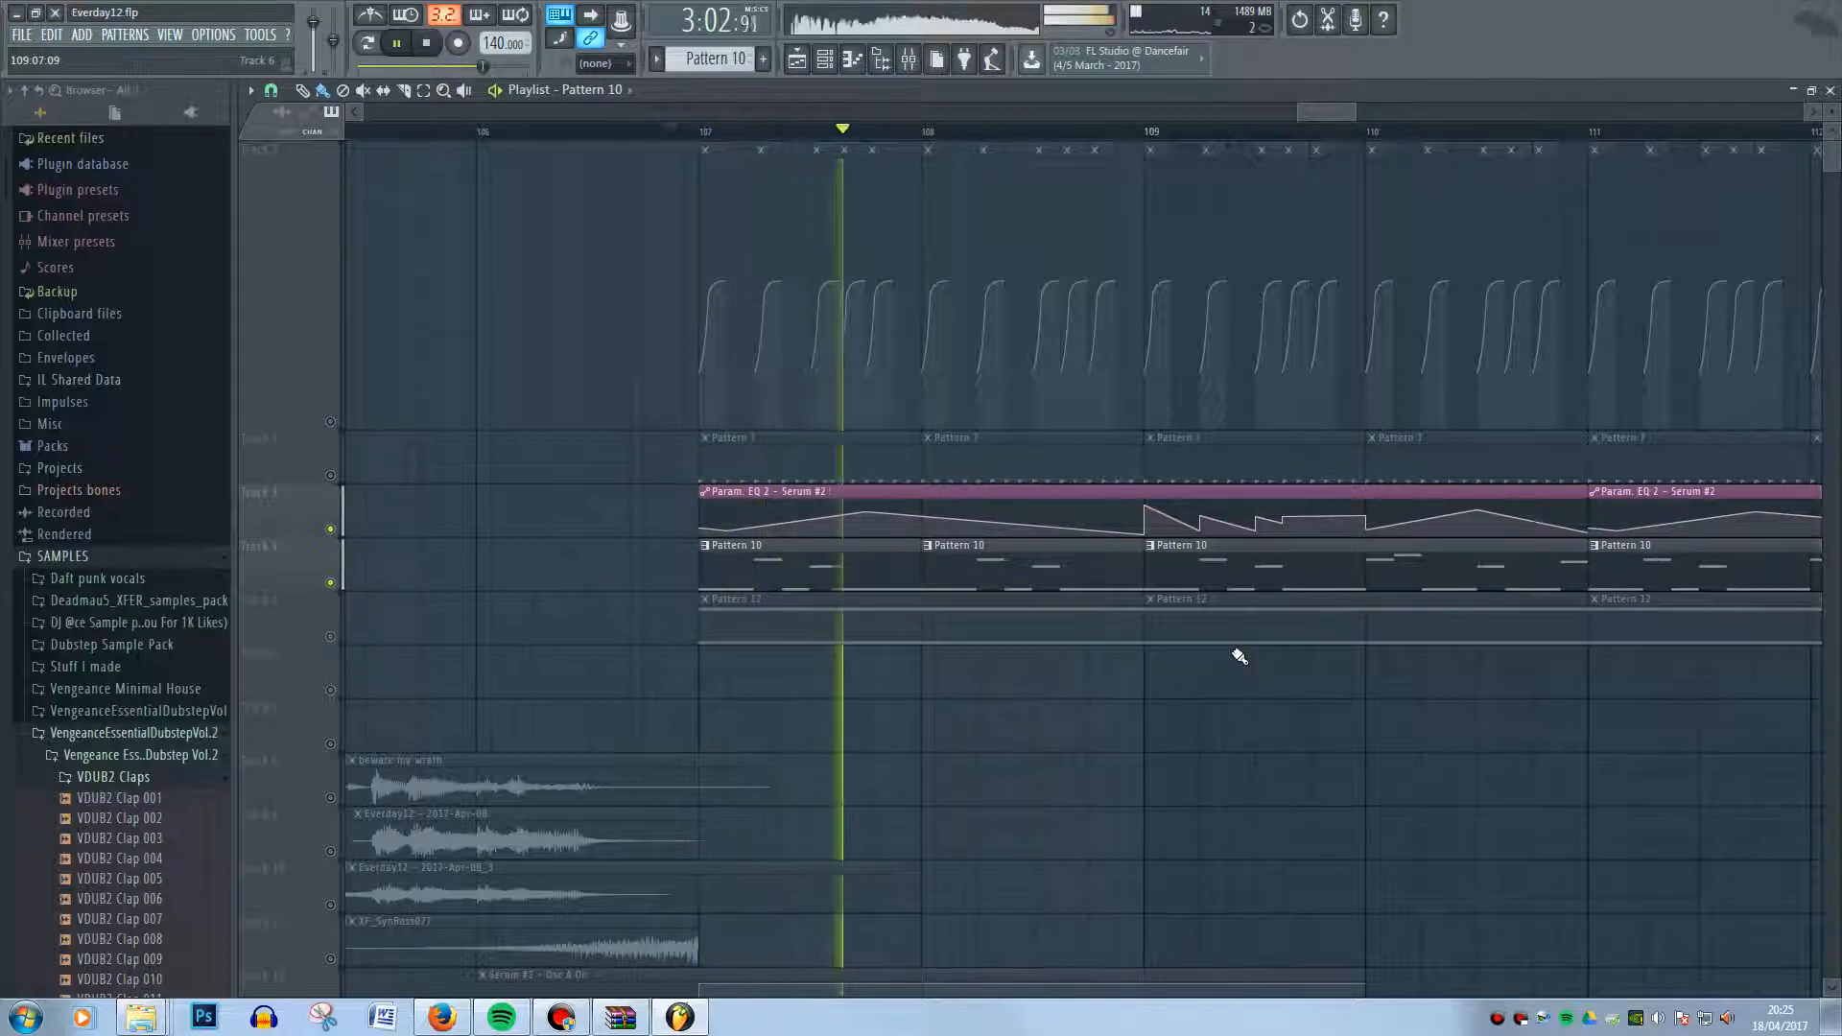
pyautogui.press('space')
pyautogui.scroll(-3, 1162, 659)
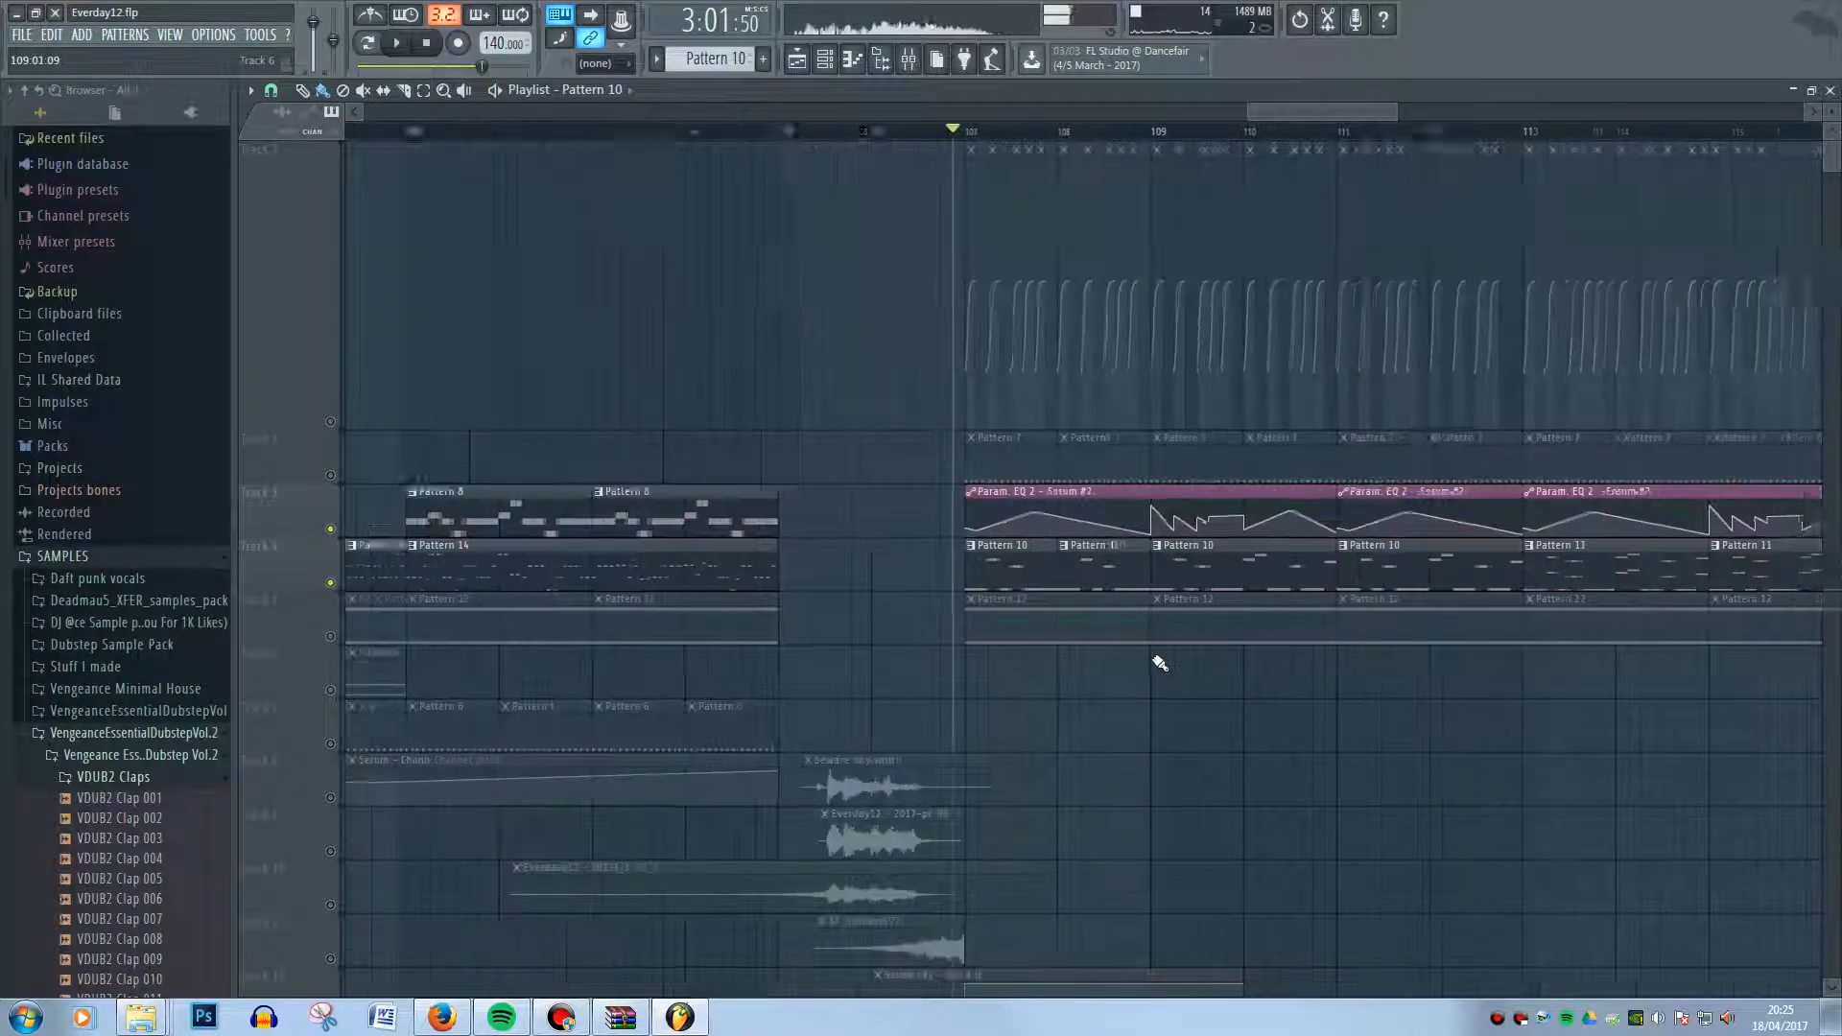
pyautogui.scroll(-3, 1160, 662)
pyautogui.scroll(3, 1160, 662)
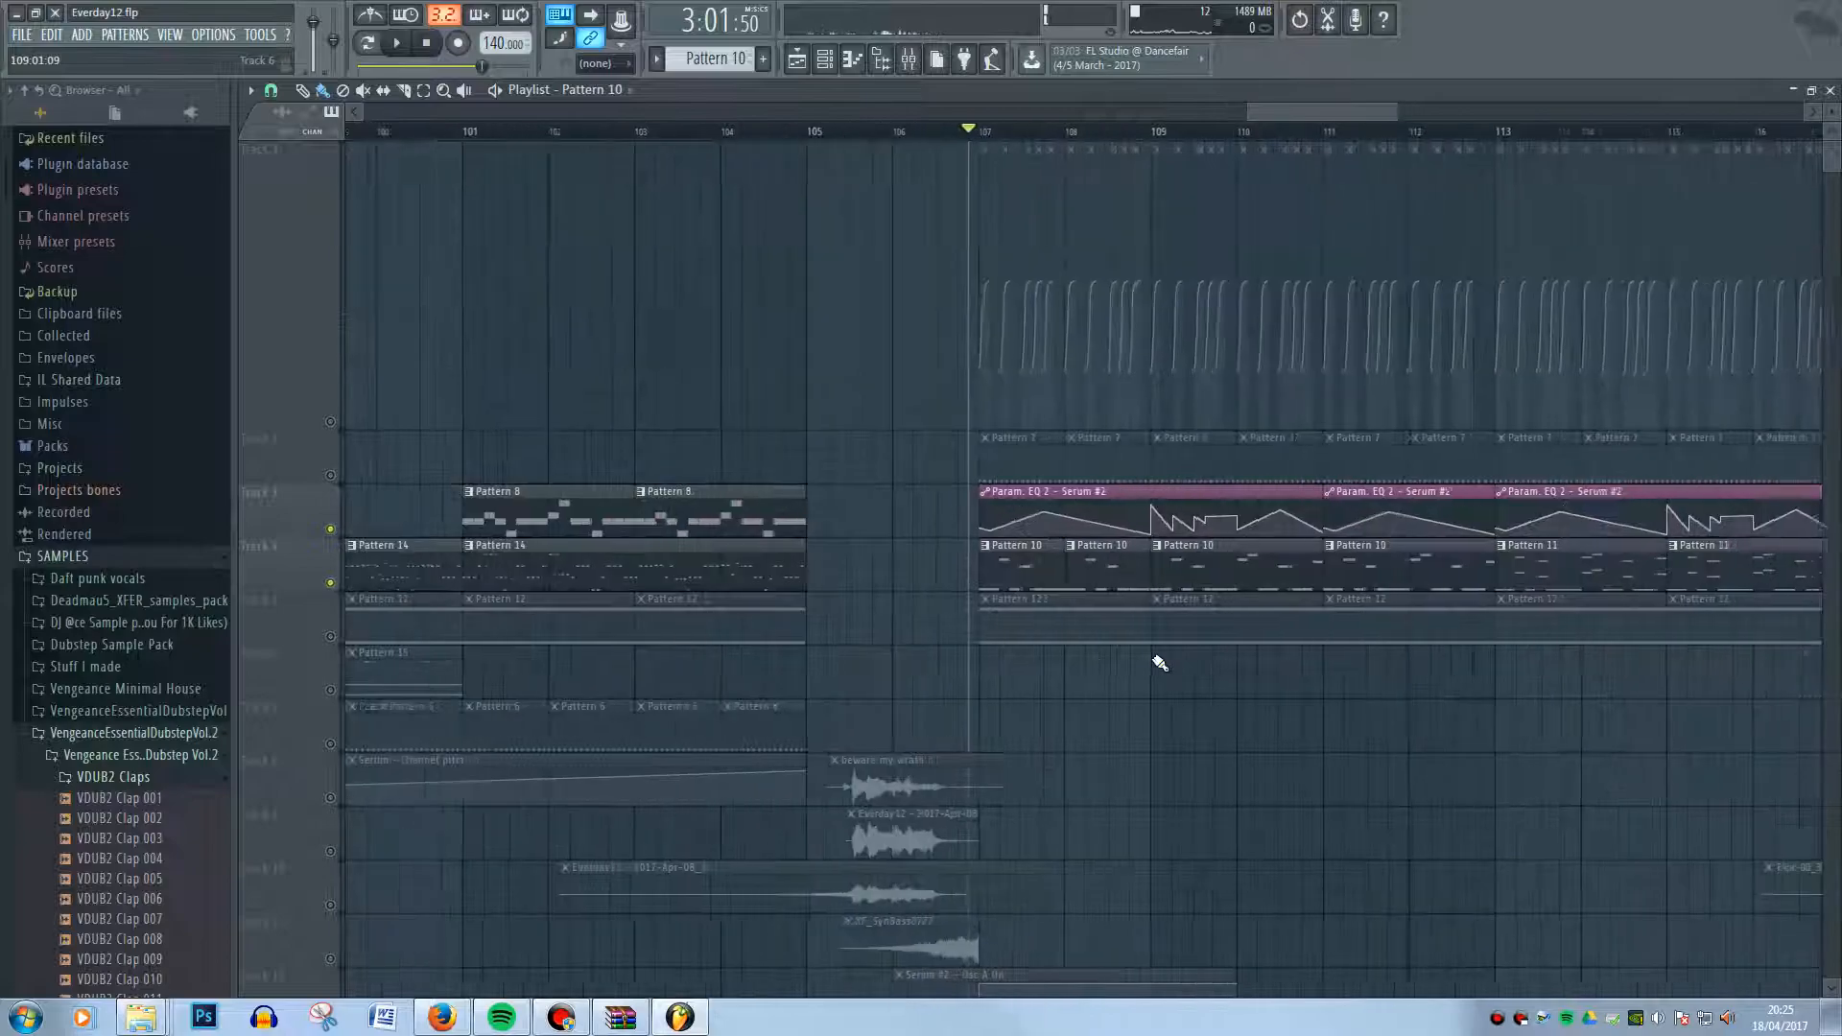
# - Bring back the mixer and reopen the first Fruity parametric EQ 2 on the Serum #2 insert
pyautogui.click(908, 60)
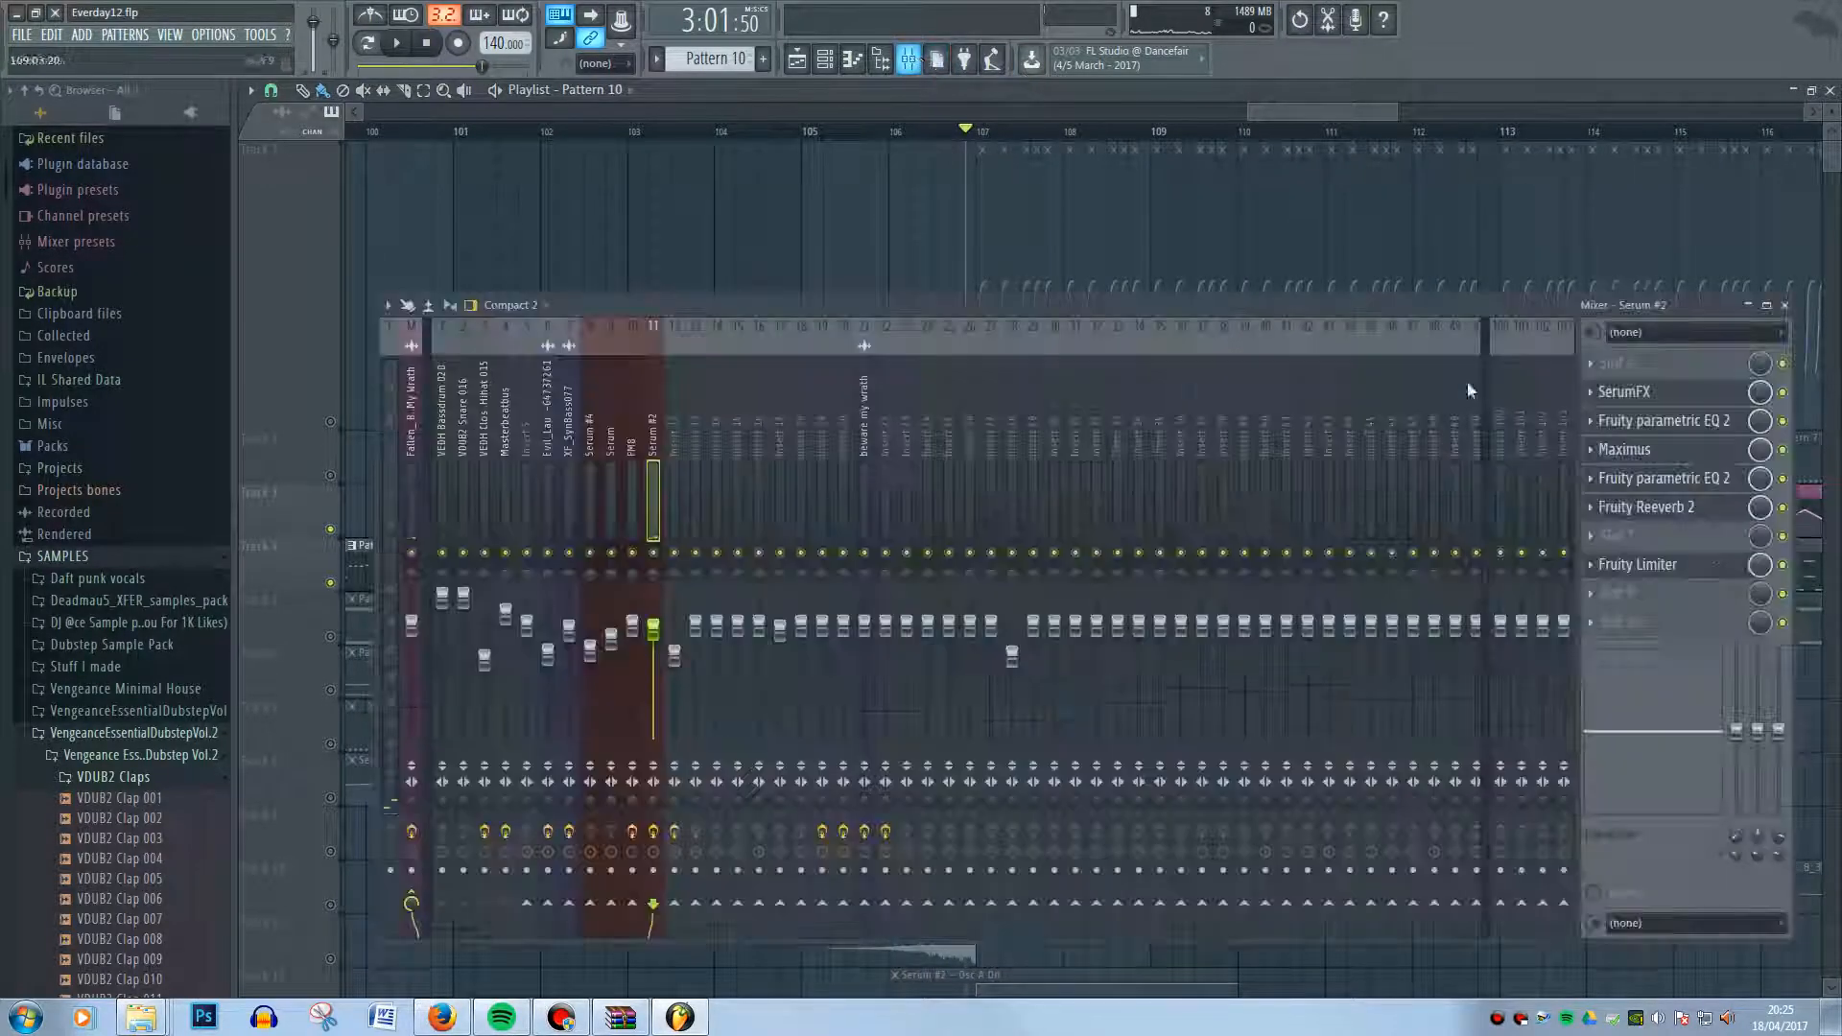
pyautogui.click(1725, 452)
pyautogui.click(1711, 427)
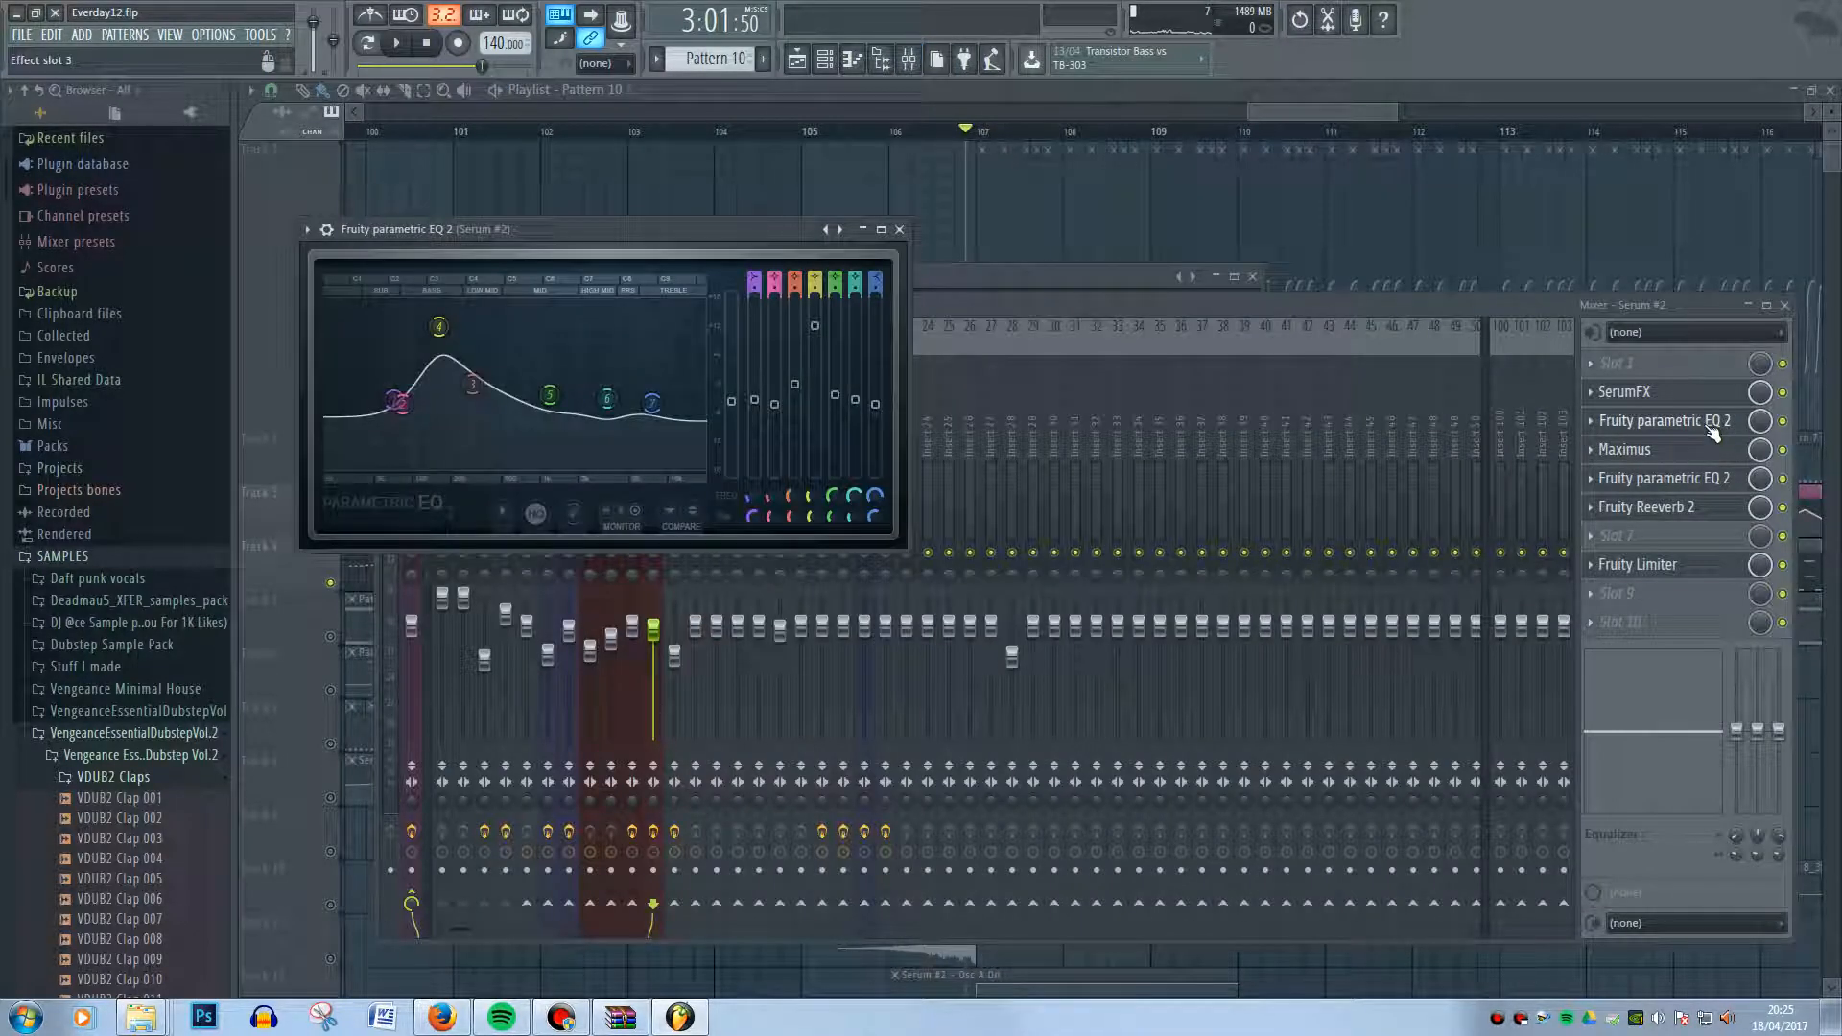
# - Switch to the Bandicam recorder window to check the recording, and return to the FL Studio playlist
pyautogui.click(586, 1021)
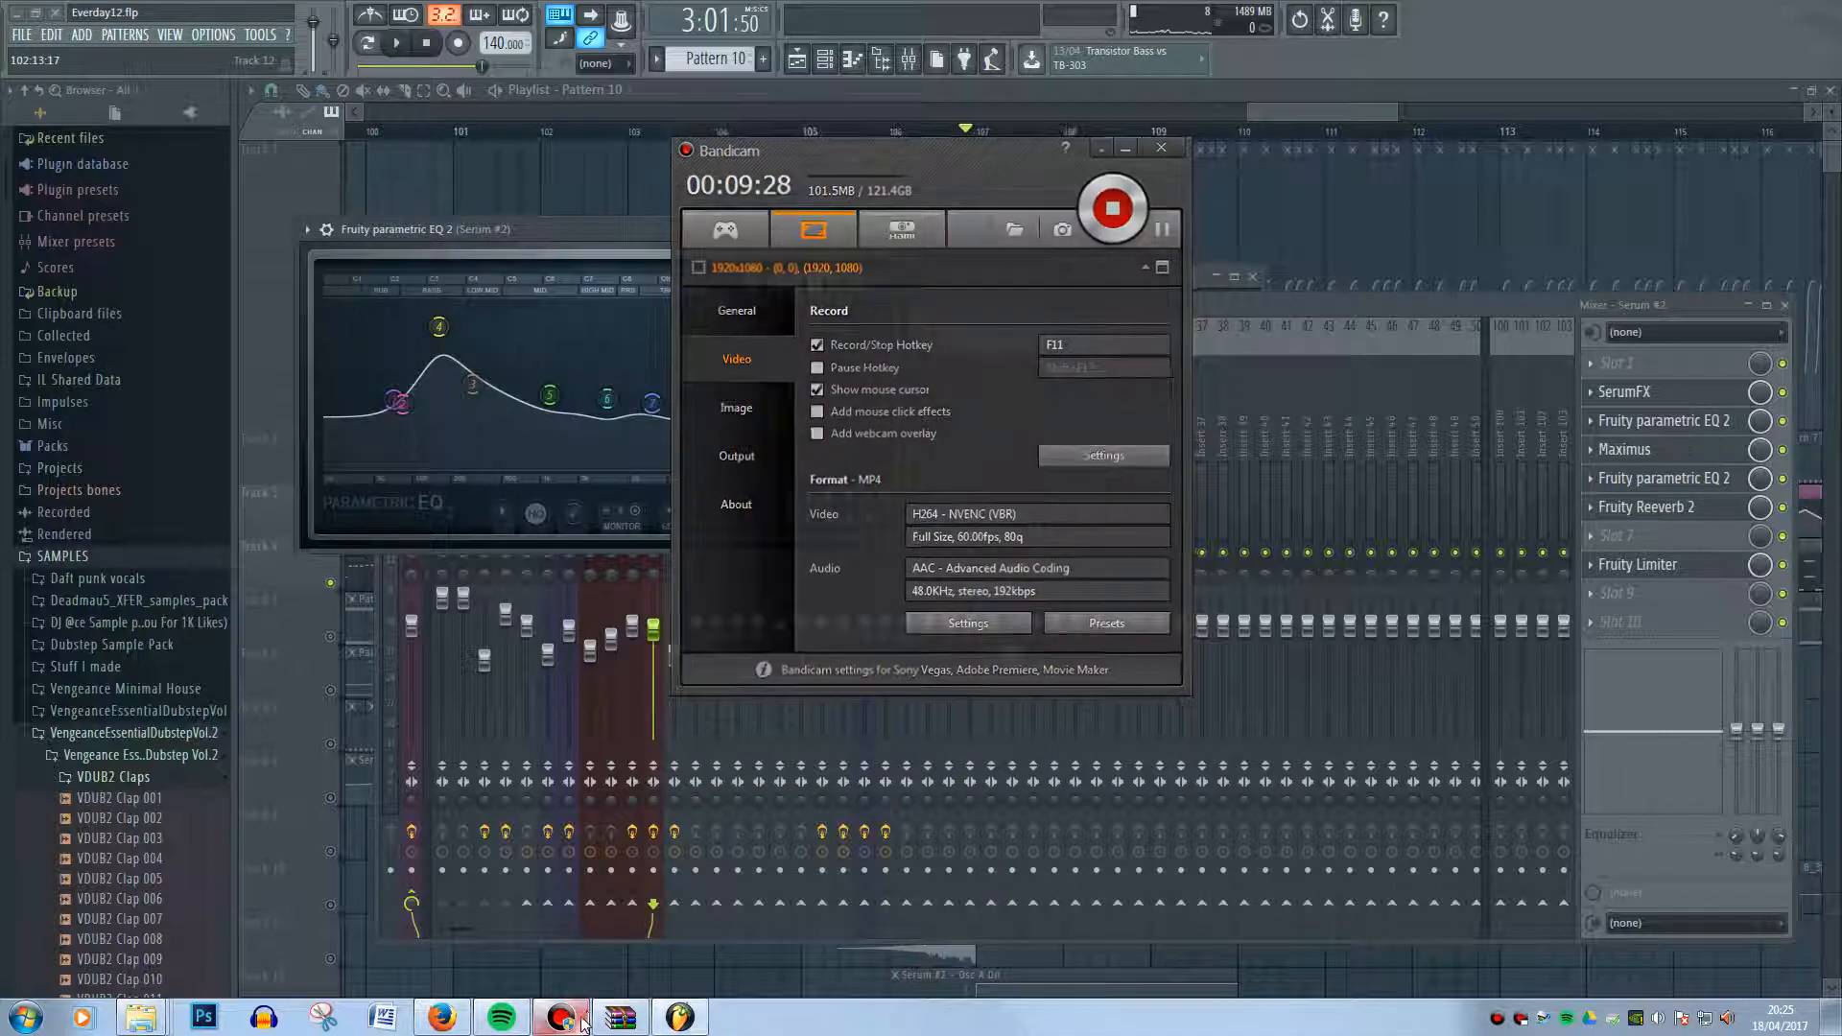
pyautogui.click(583, 1021)
pyautogui.click(1270, 118)
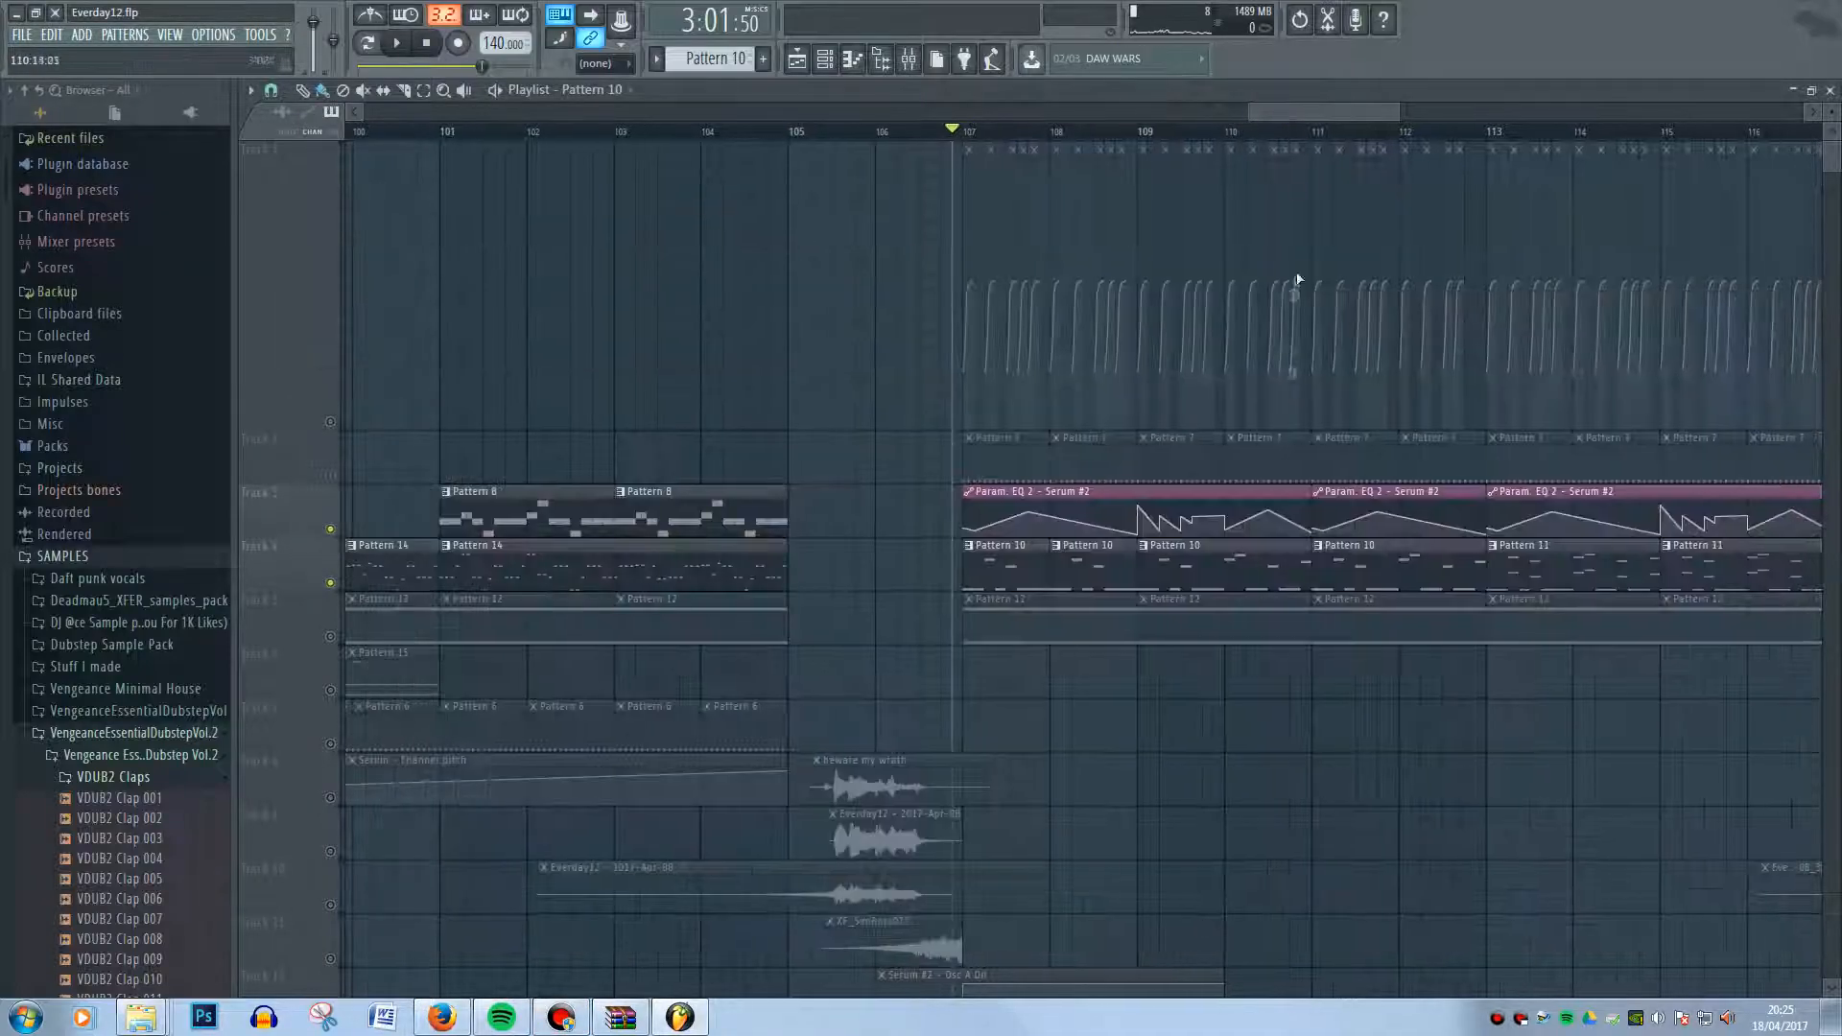
# - Unmute all remaining playlist tracks and play the full drop from just before bar 107
pyautogui.scroll(2, 1182, 688)
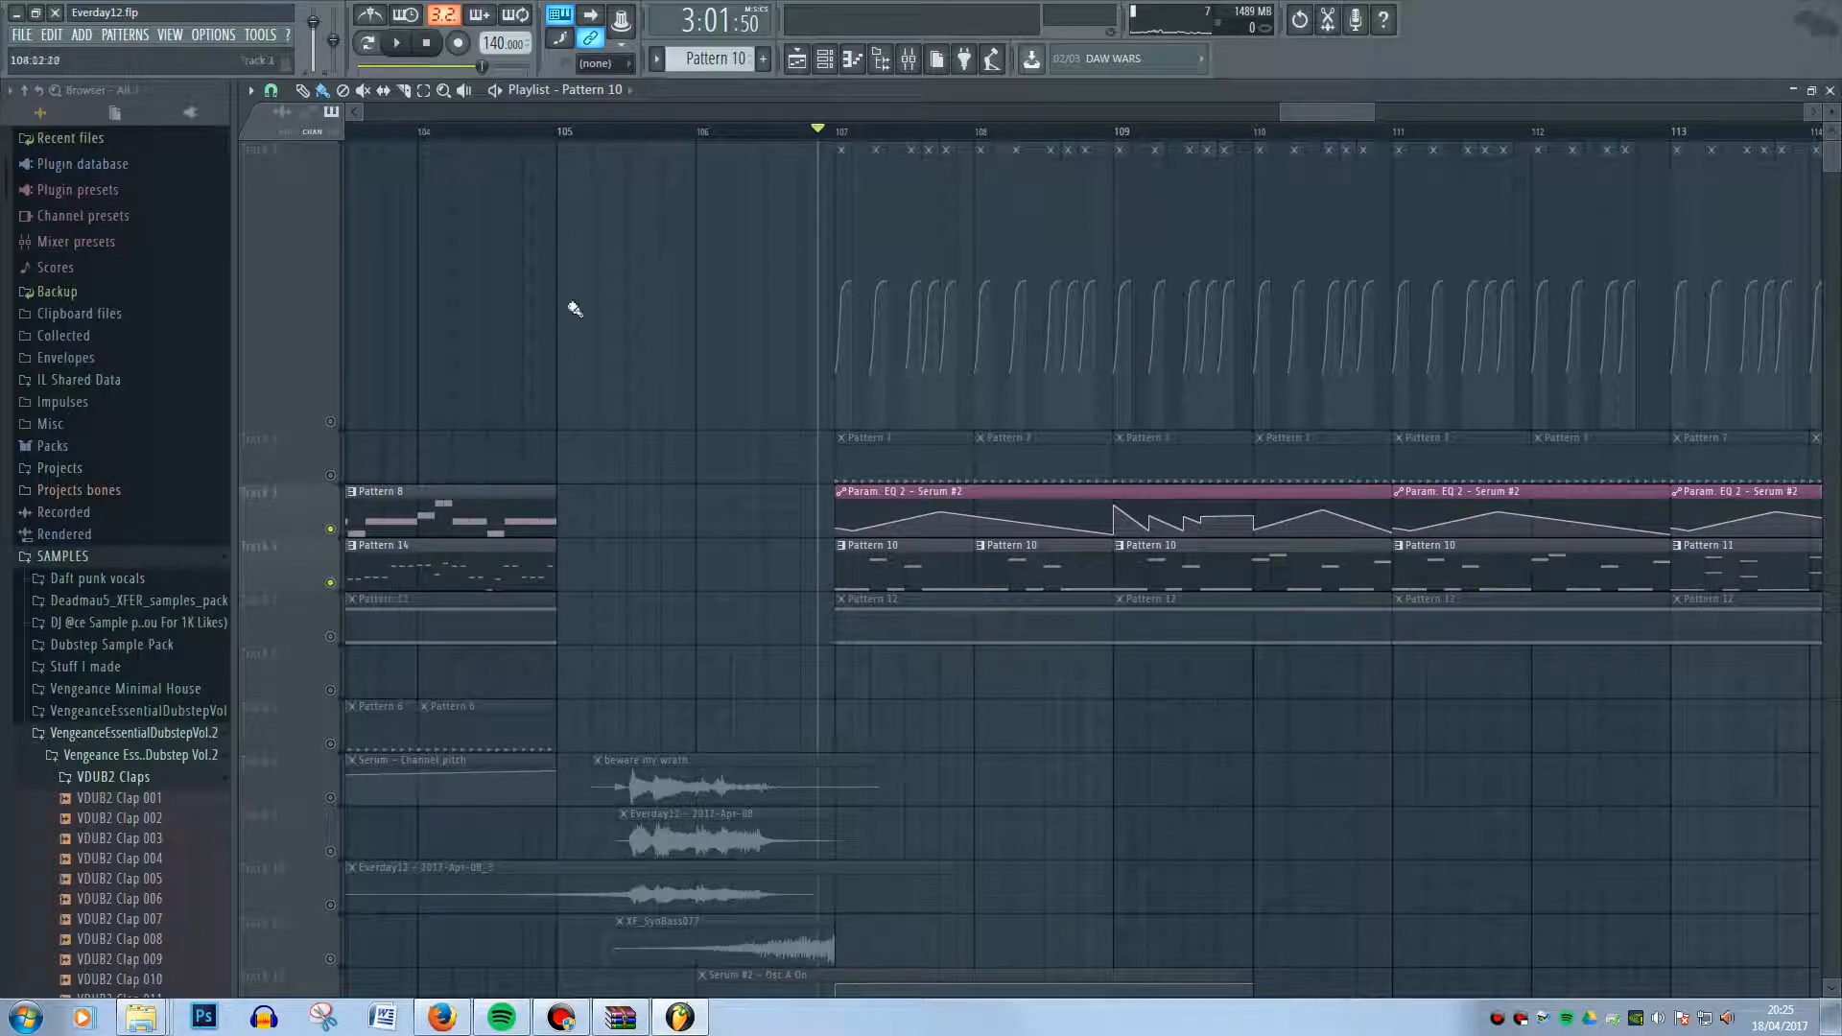
pyautogui.click(332, 477)
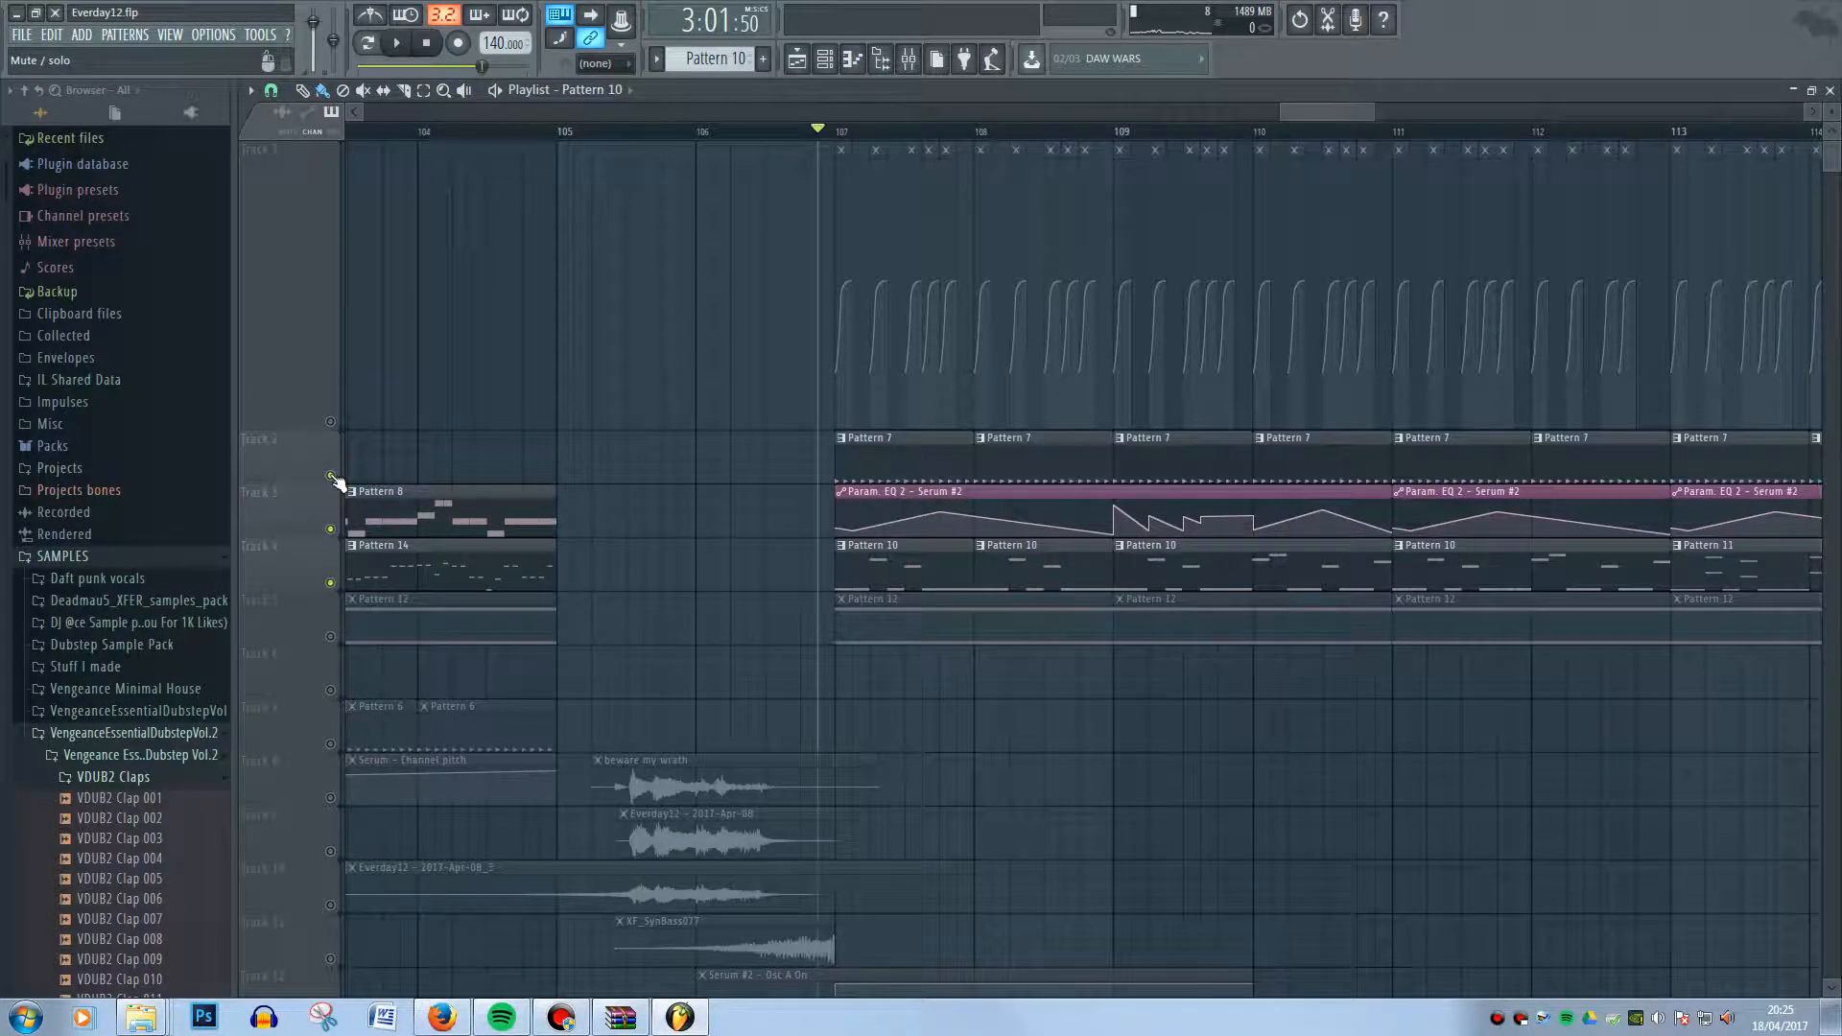
pyautogui.click(330, 422)
pyautogui.click(332, 638)
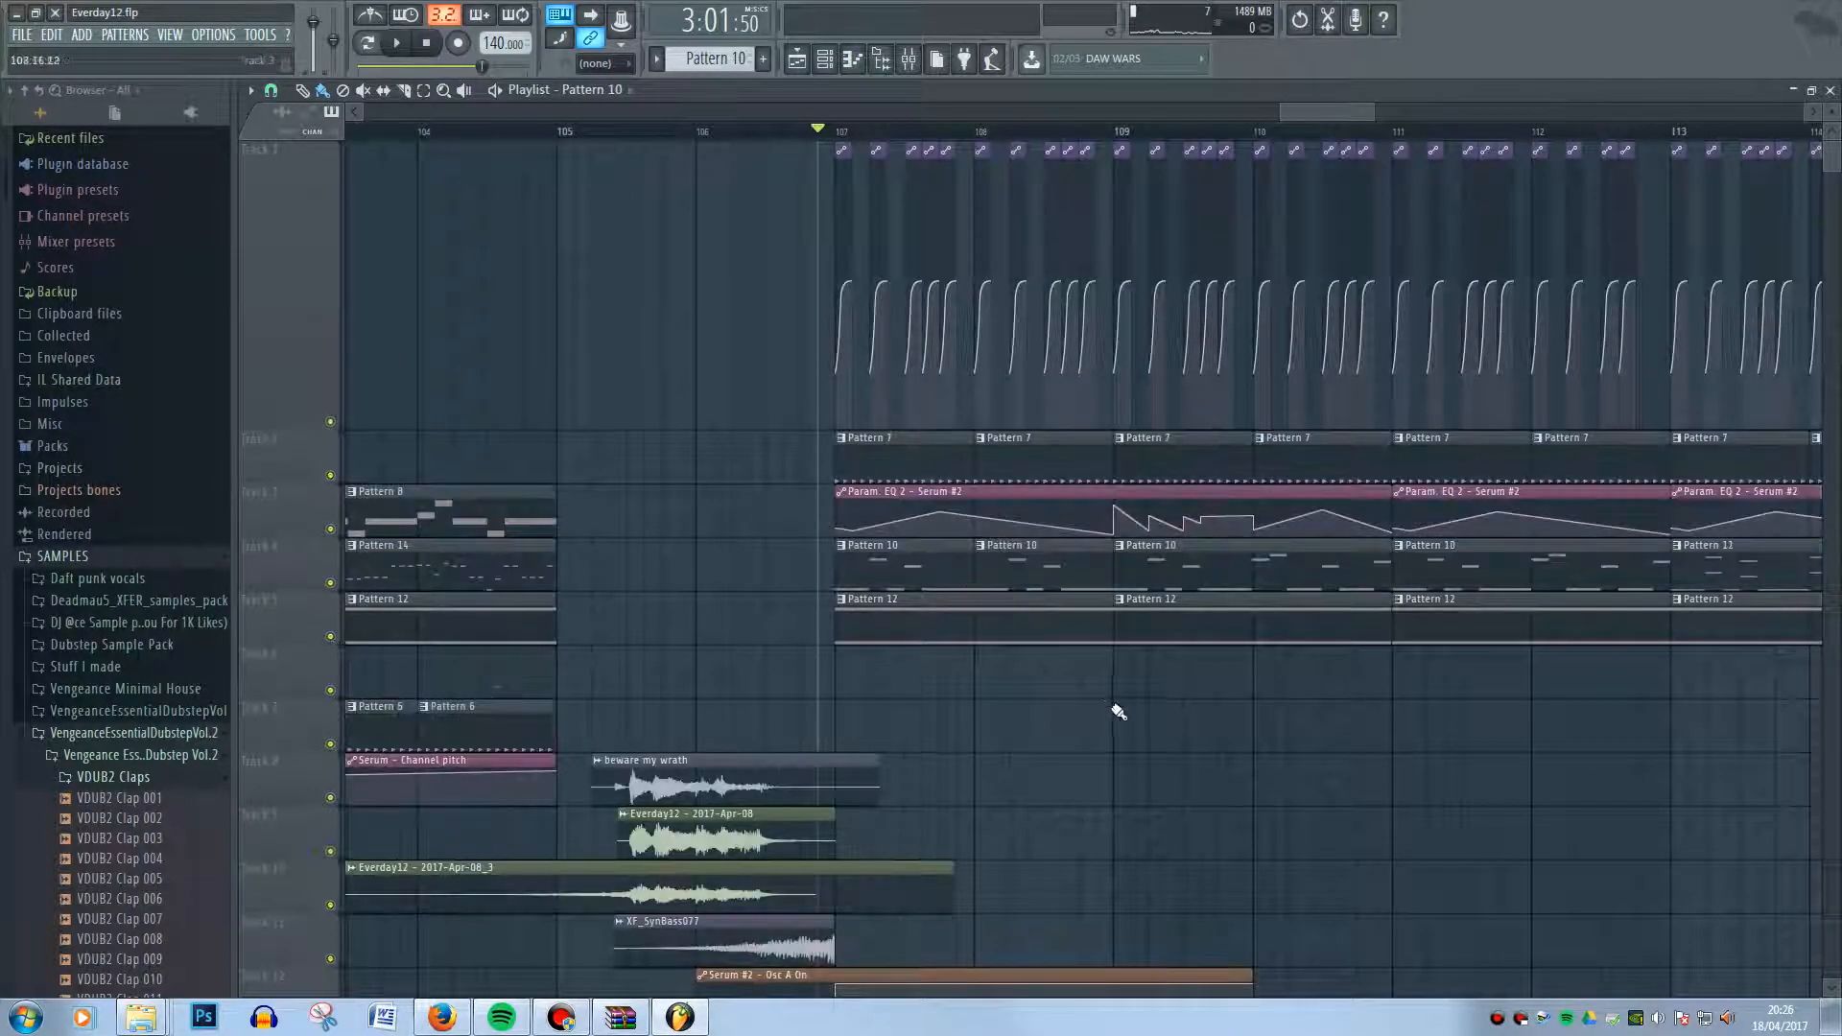
pyautogui.press('space')
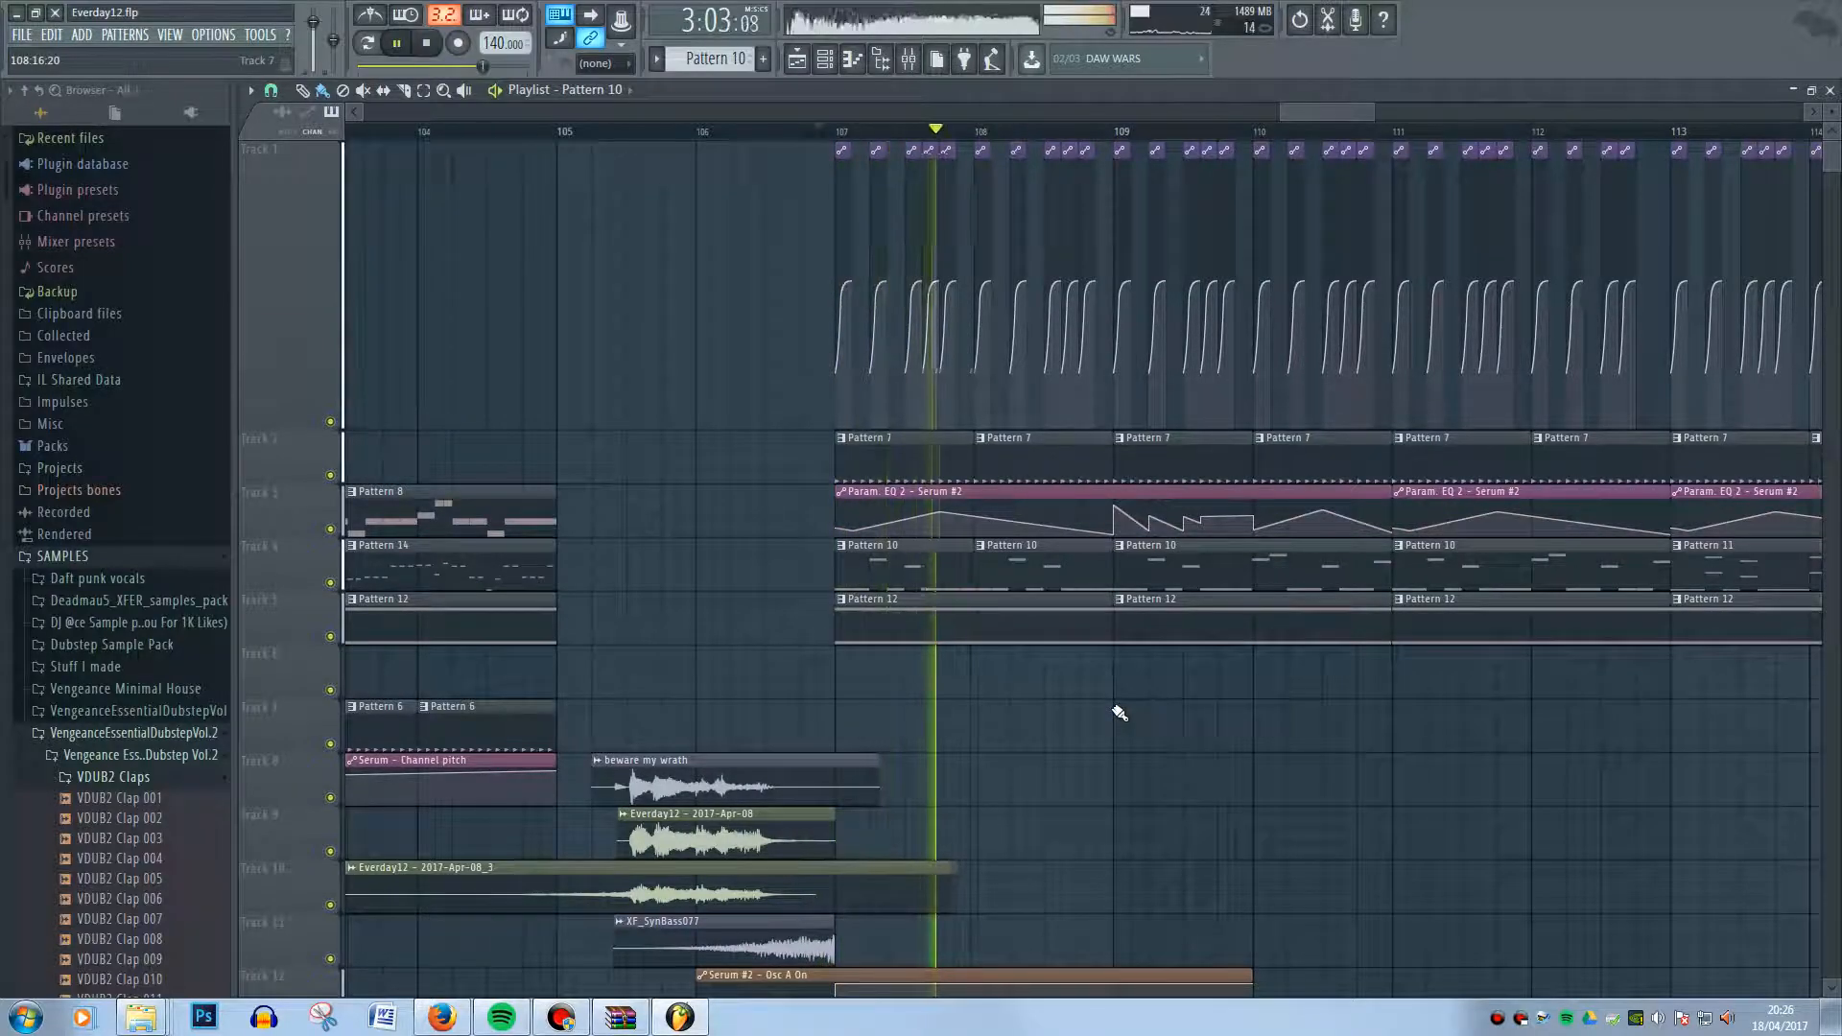
pyautogui.press('space')
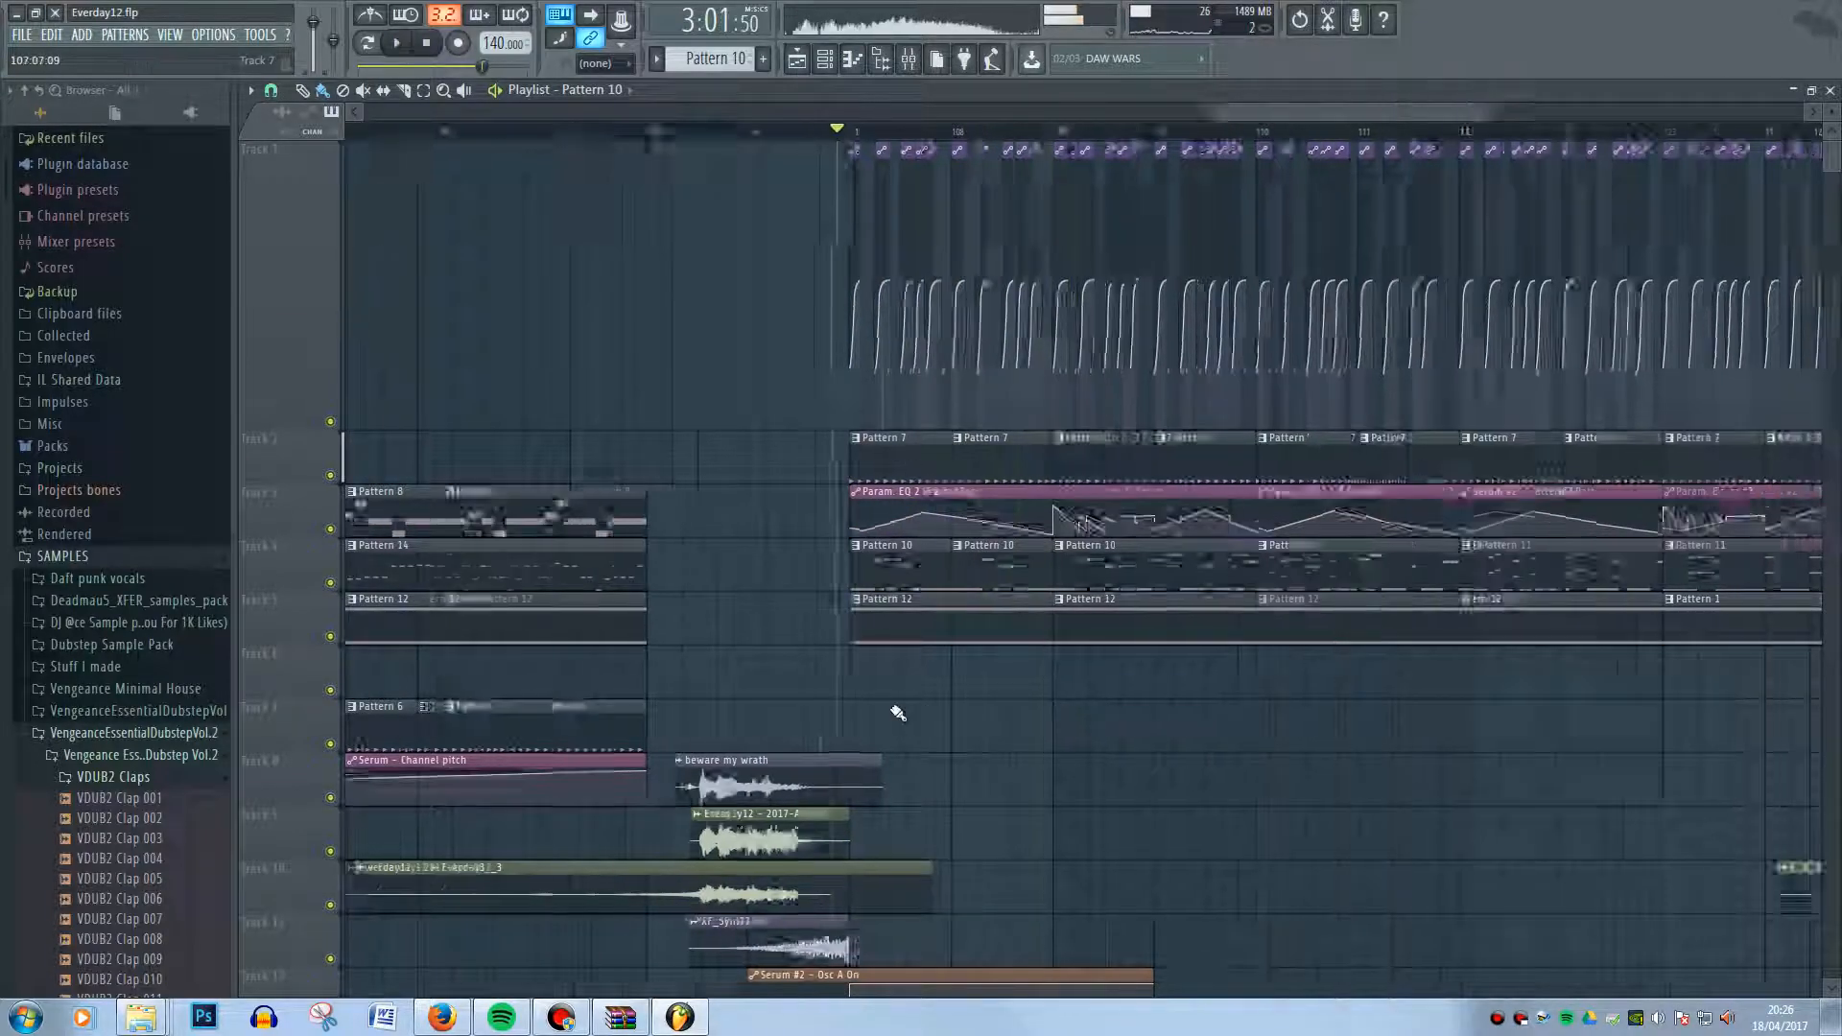
# - Examine the whole song arrangement in the playlist, comparing the first drop's sections with the second drop's
pyautogui.scroll(-5, 780, 703)
pyautogui.scroll(-5, 780, 703)
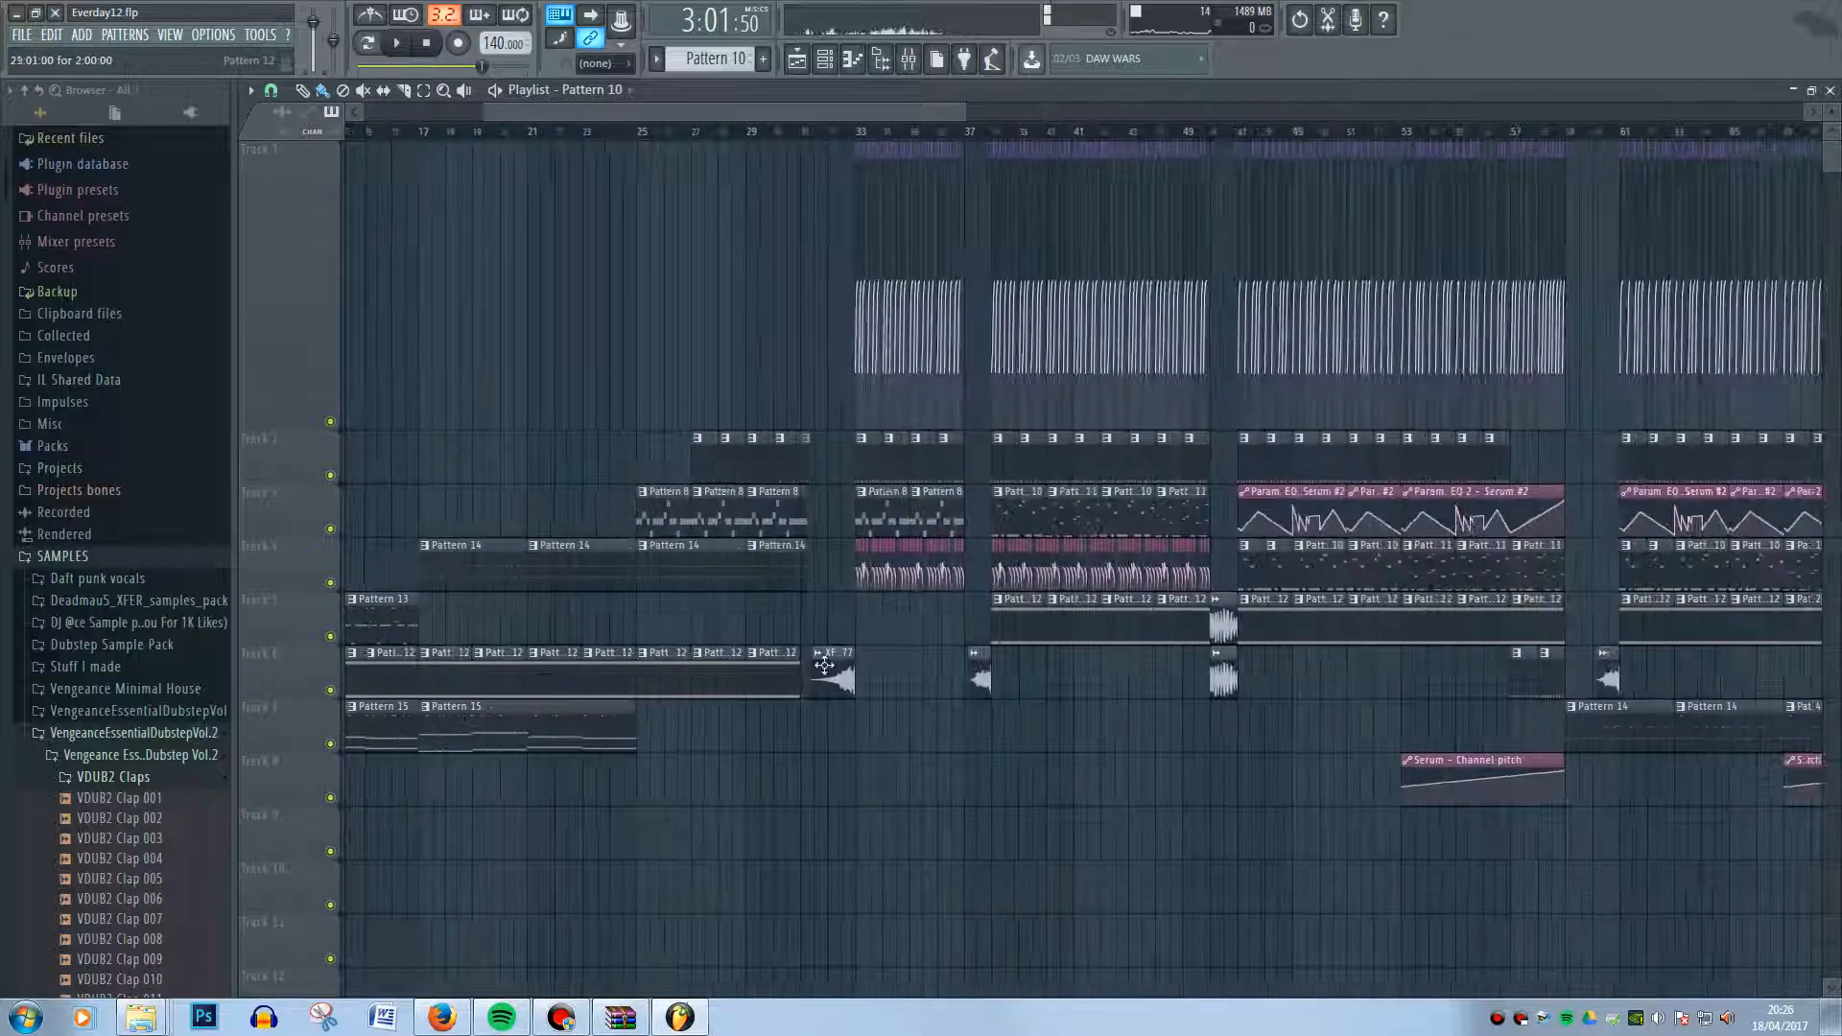
pyautogui.scroll(-1, 1677, 633)
pyautogui.scroll(3, 1677, 634)
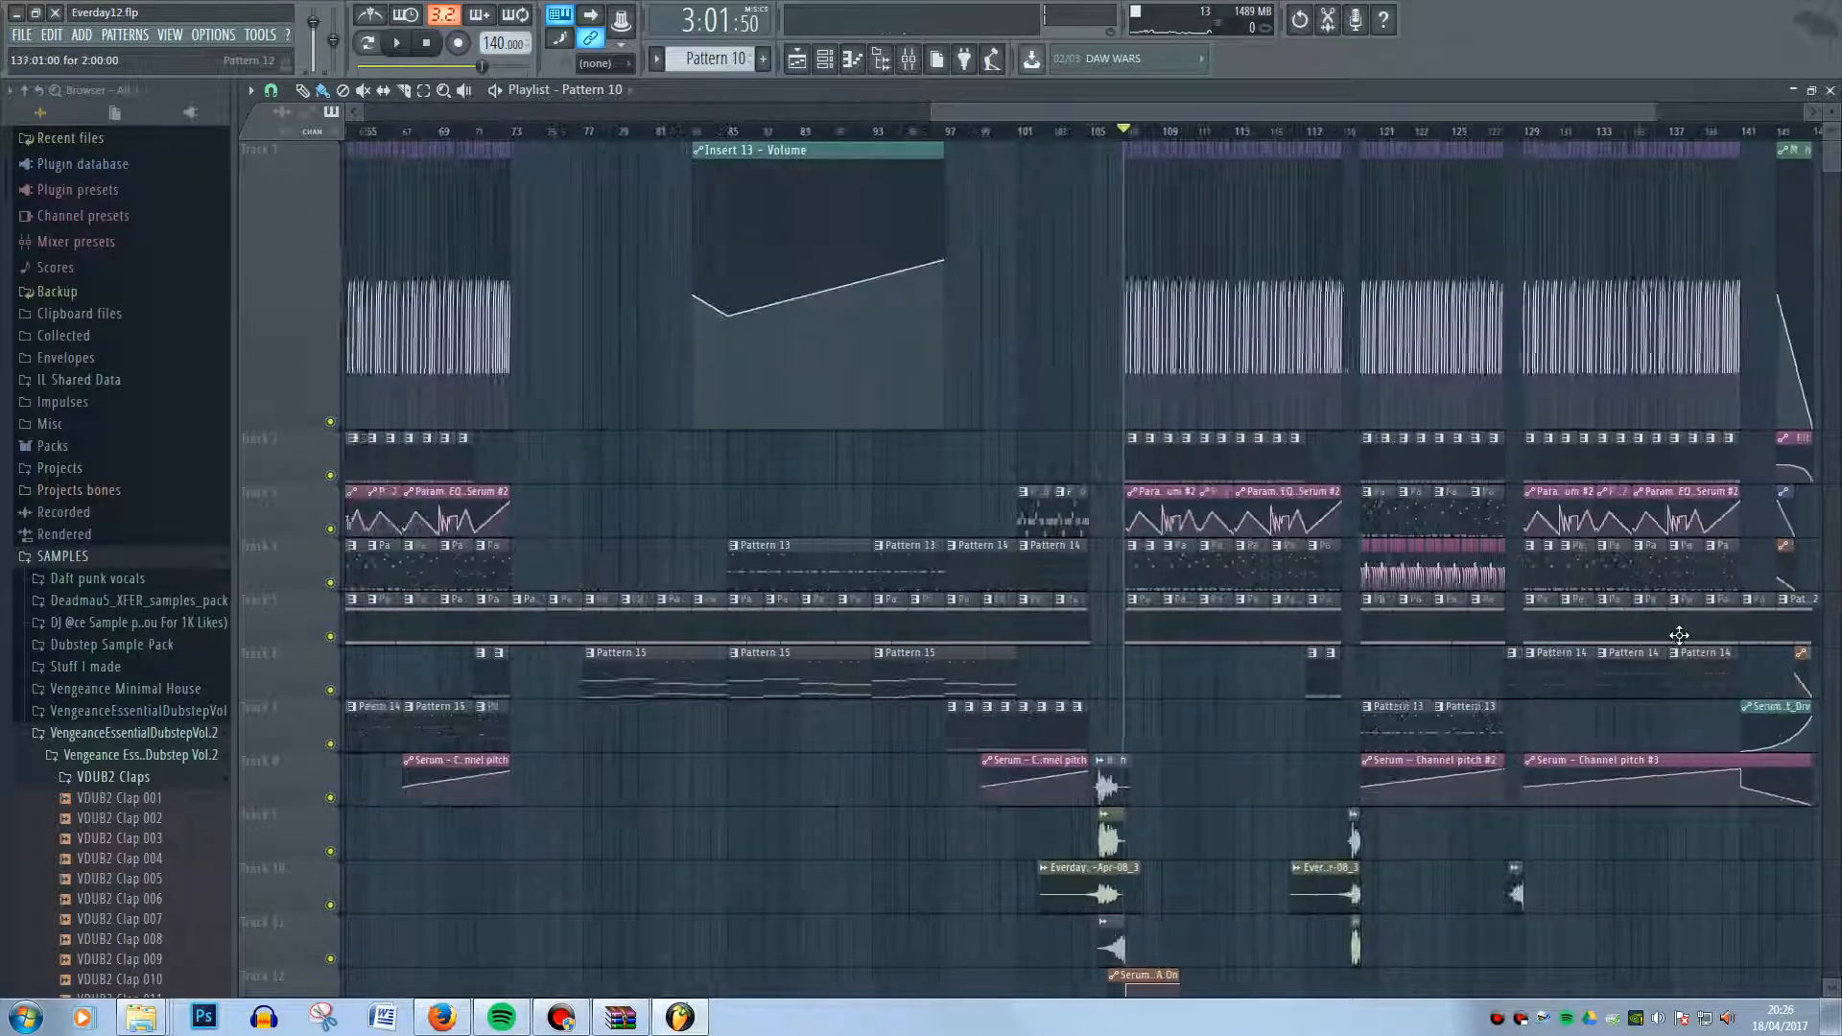
pyautogui.scroll(-1, 1558, 634)
pyautogui.scroll(-2, 1558, 635)
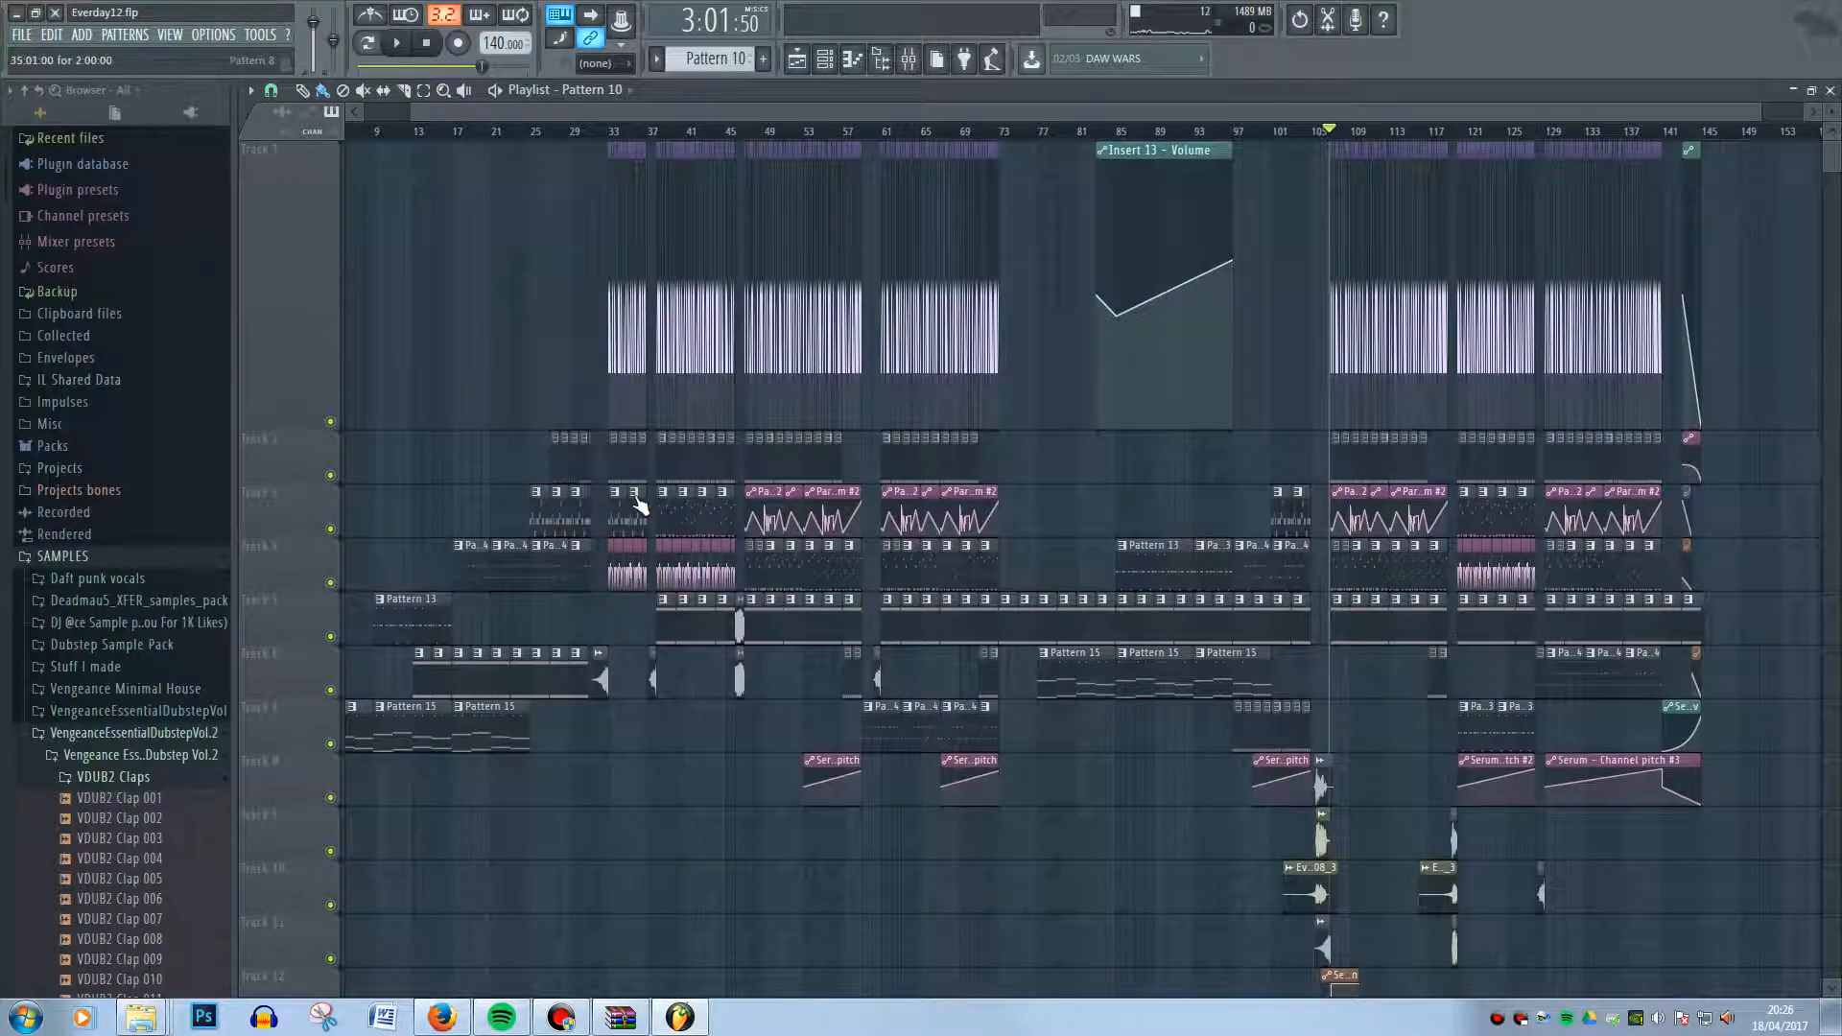
pyautogui.scroll(5, 641, 480)
pyautogui.scroll(-4, 1093, 505)
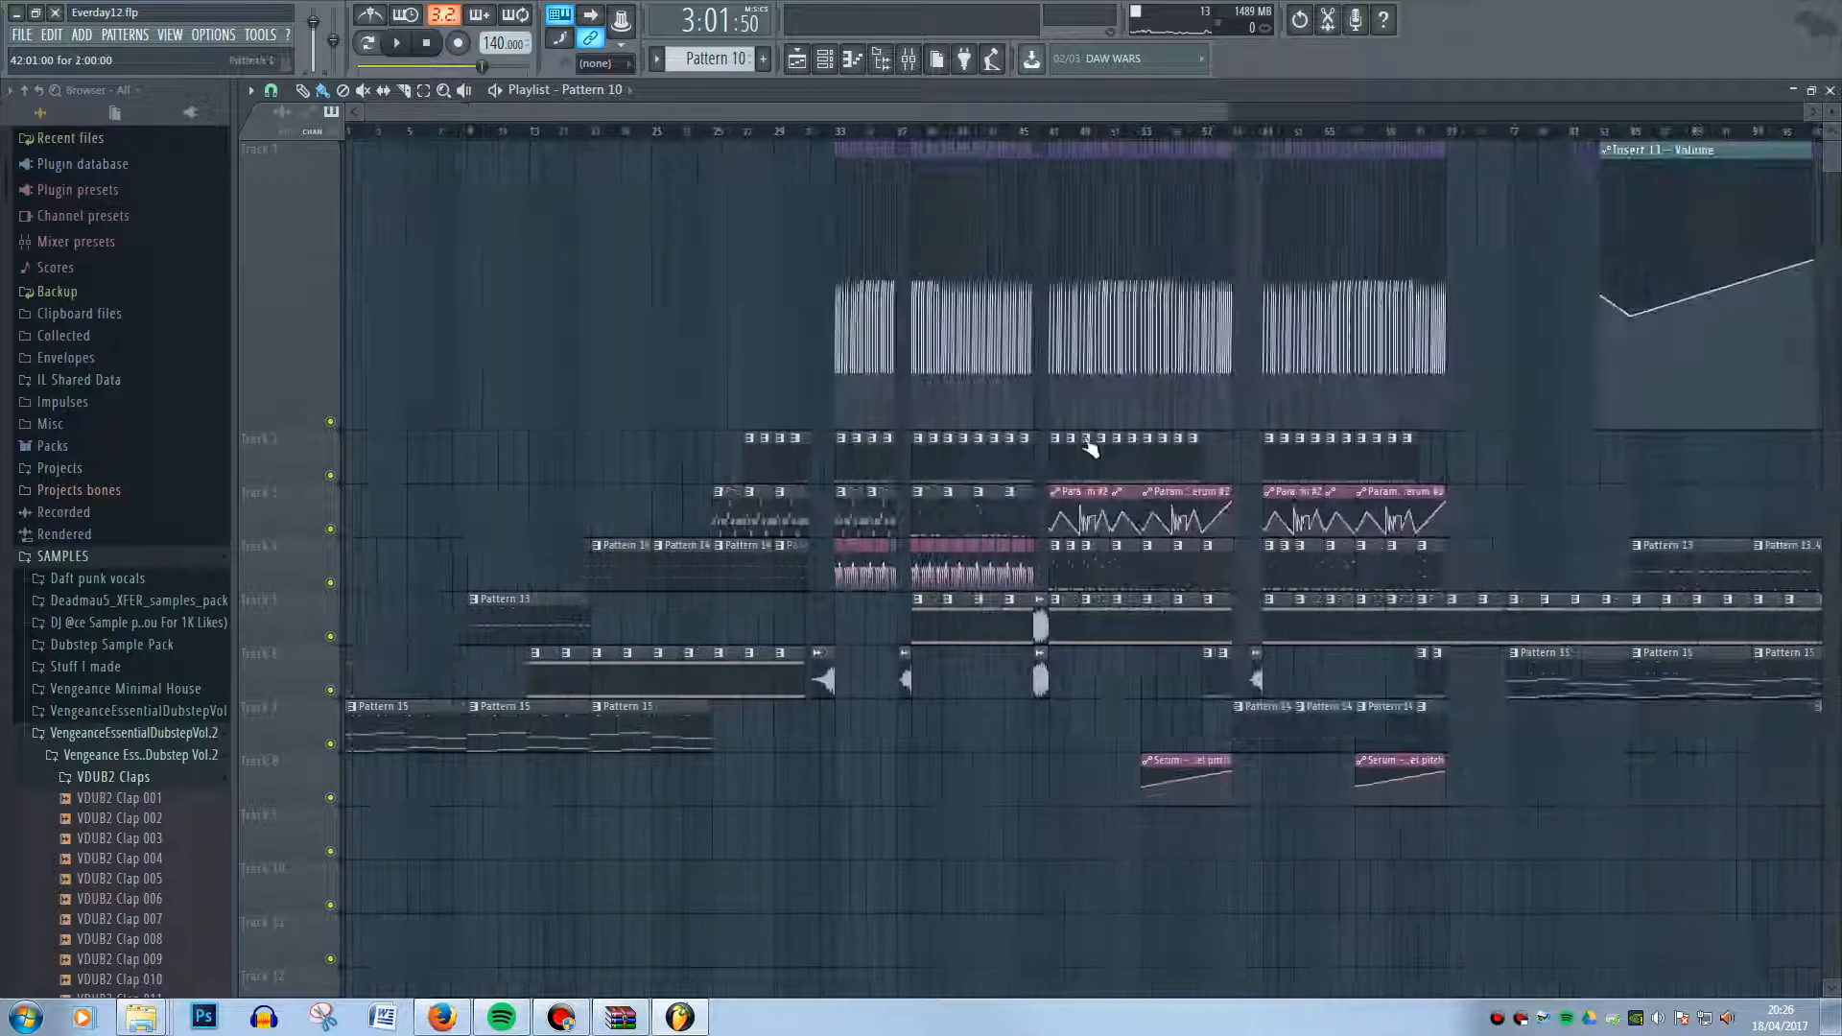
pyautogui.scroll(-2, 1091, 449)
# - Open the Serum #2 synth from the channel rack to inspect its OSC A and OSC B waveforms
pyautogui.click(802, 63)
pyautogui.click(802, 62)
pyautogui.click(823, 62)
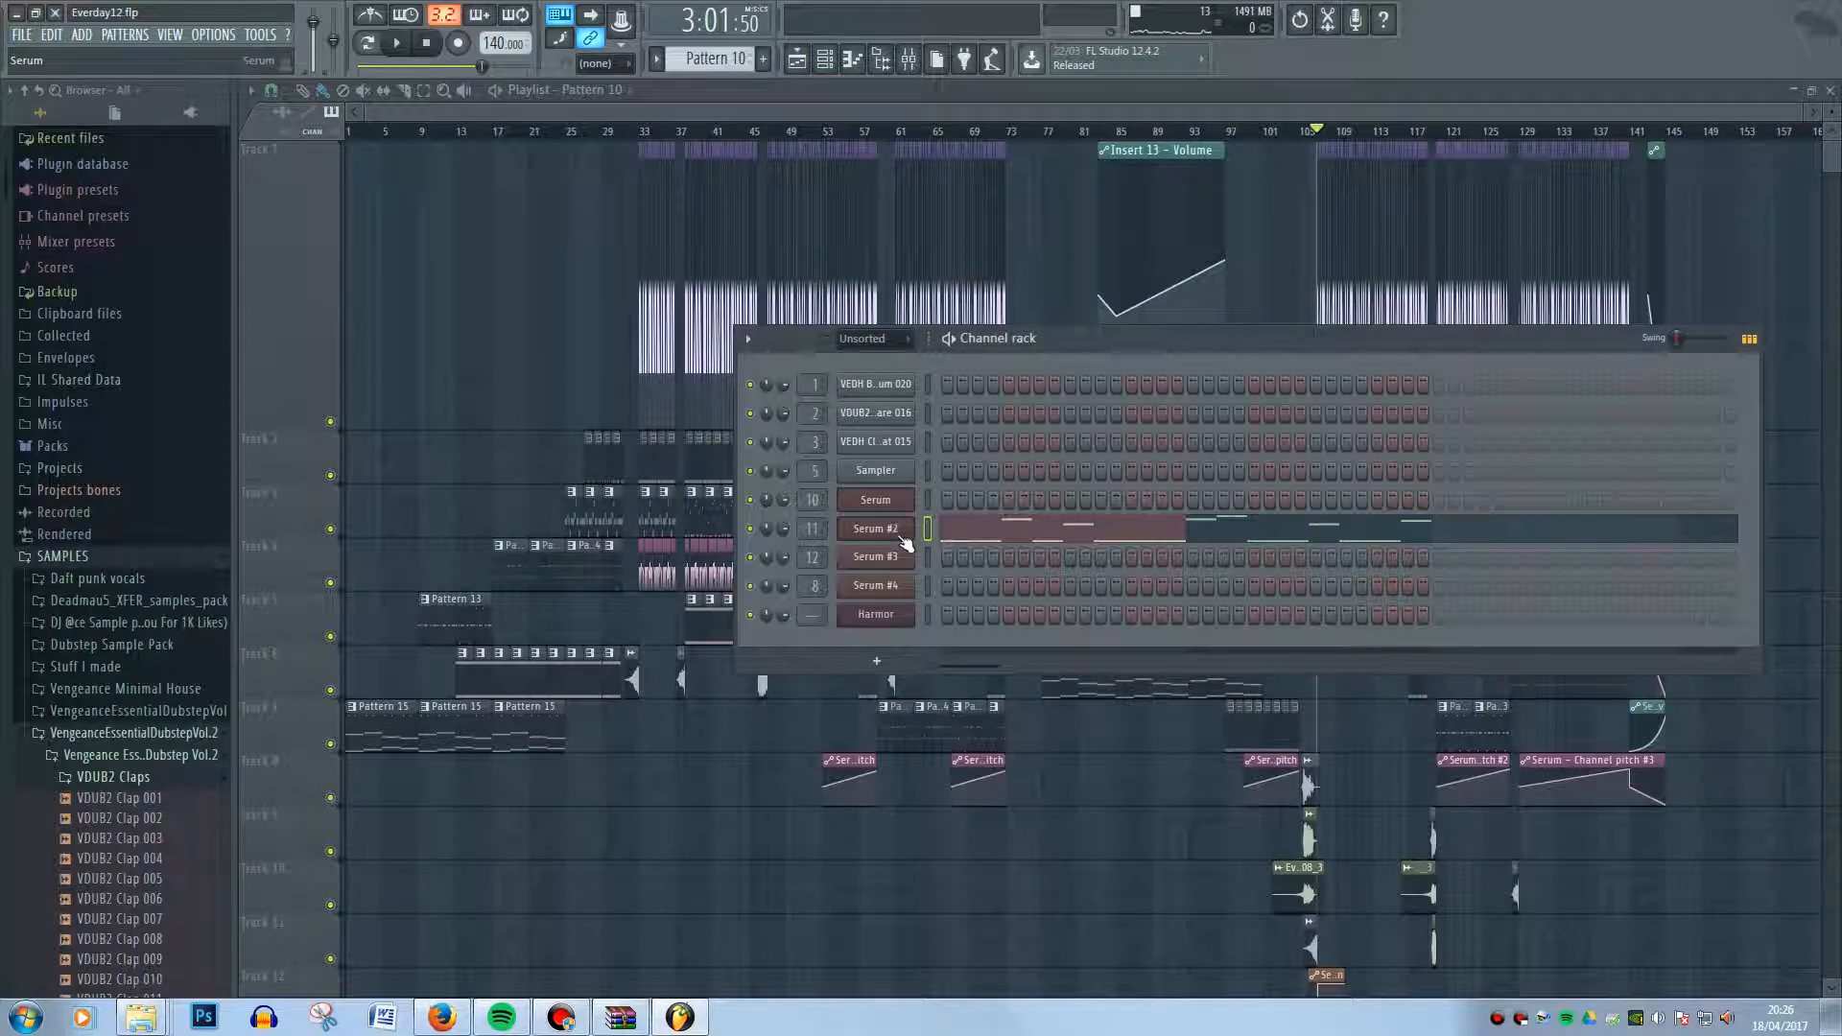
pyautogui.click(897, 528)
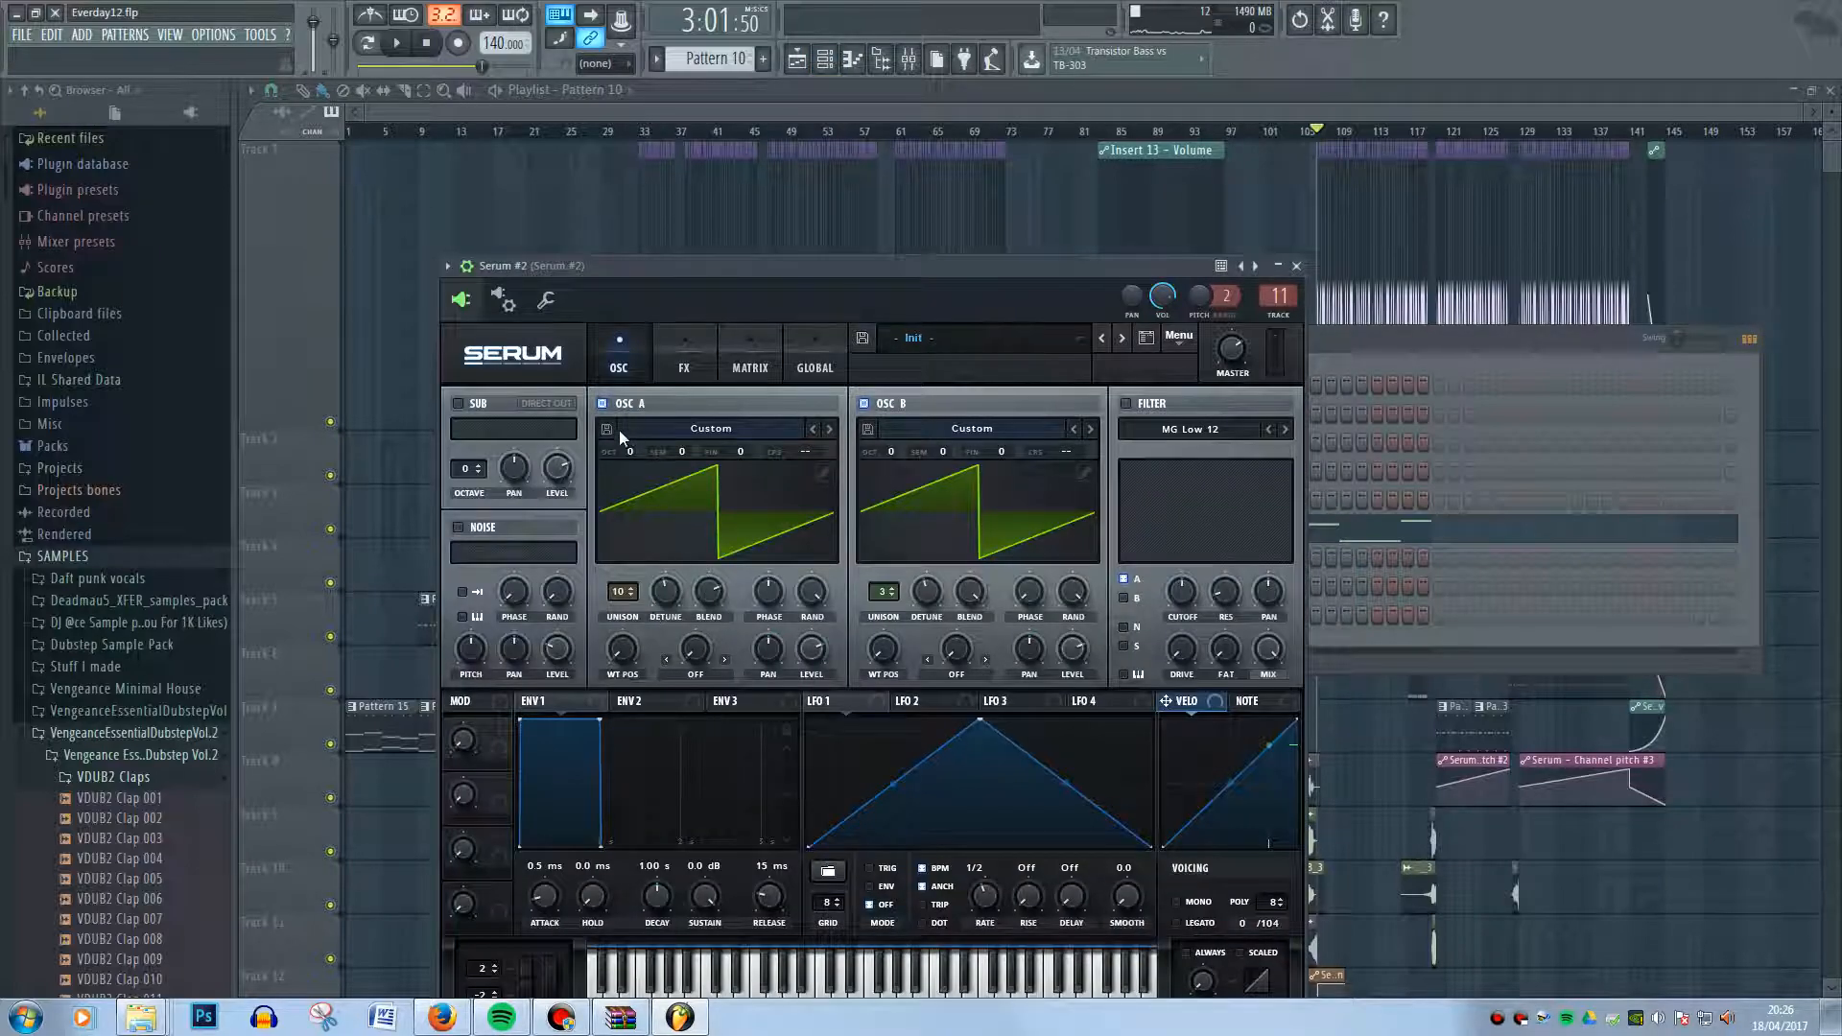
# - Set the playback position to about bar 41 and recheck the Serum #2 synth before returning to the playlist
pyautogui.click(717, 135)
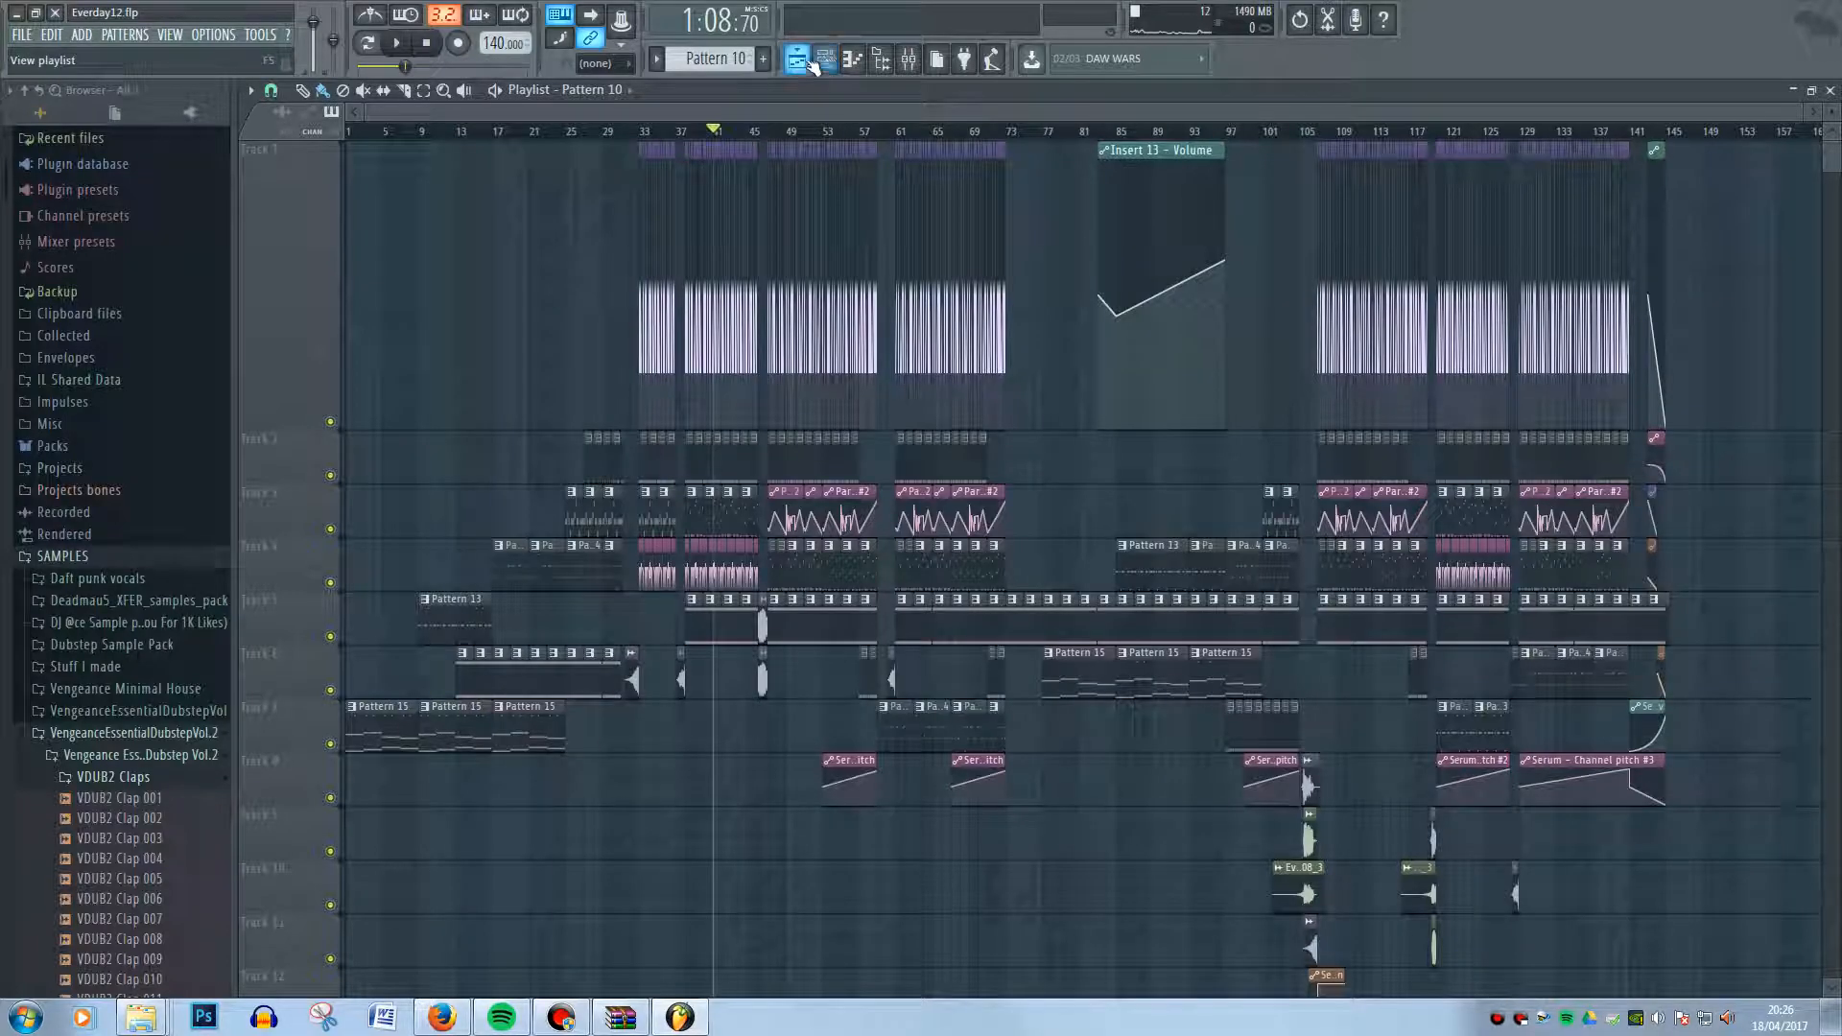
pyautogui.click(822, 60)
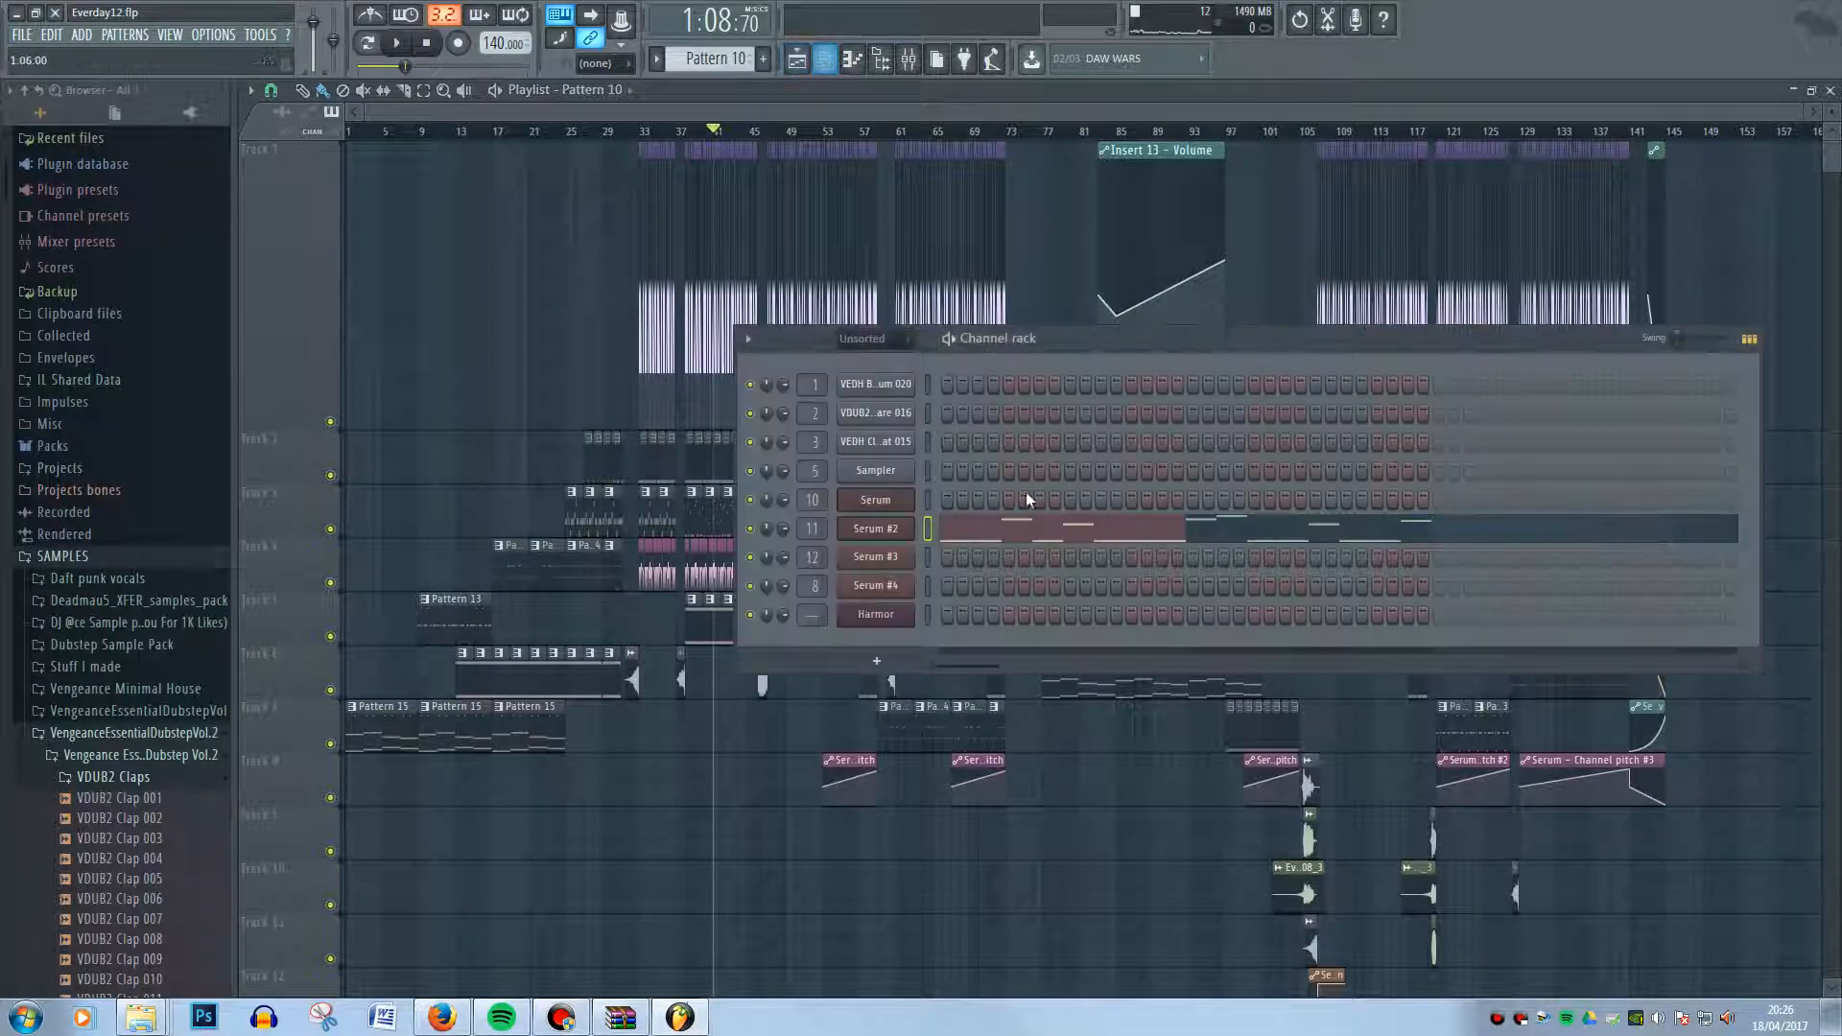
pyautogui.click(871, 531)
pyautogui.click(1288, 119)
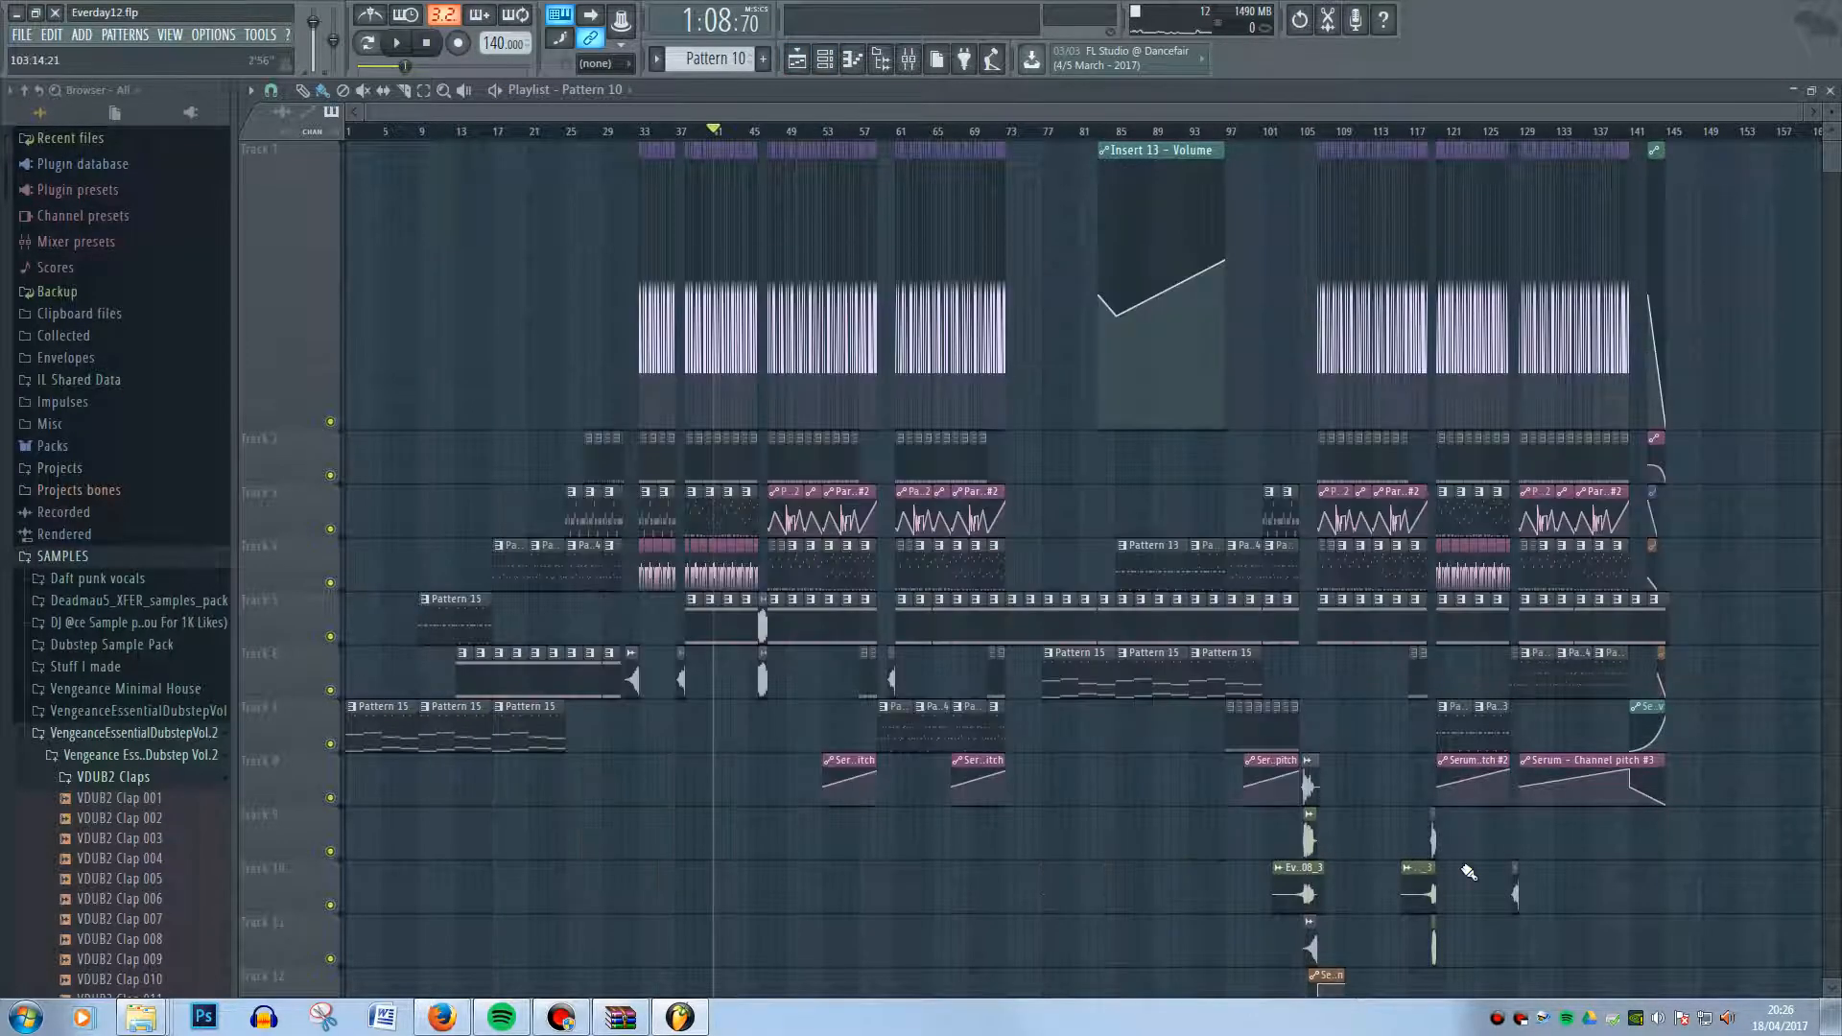
# - Find the Serum #2 - Osc A On automation clip around bar 107 and set the playback position just before bar 105
pyautogui.scroll(2, 1429, 882)
pyautogui.scroll(4, 1429, 882)
pyautogui.scroll(-4, 1113, 816)
pyautogui.scroll(4, 1113, 766)
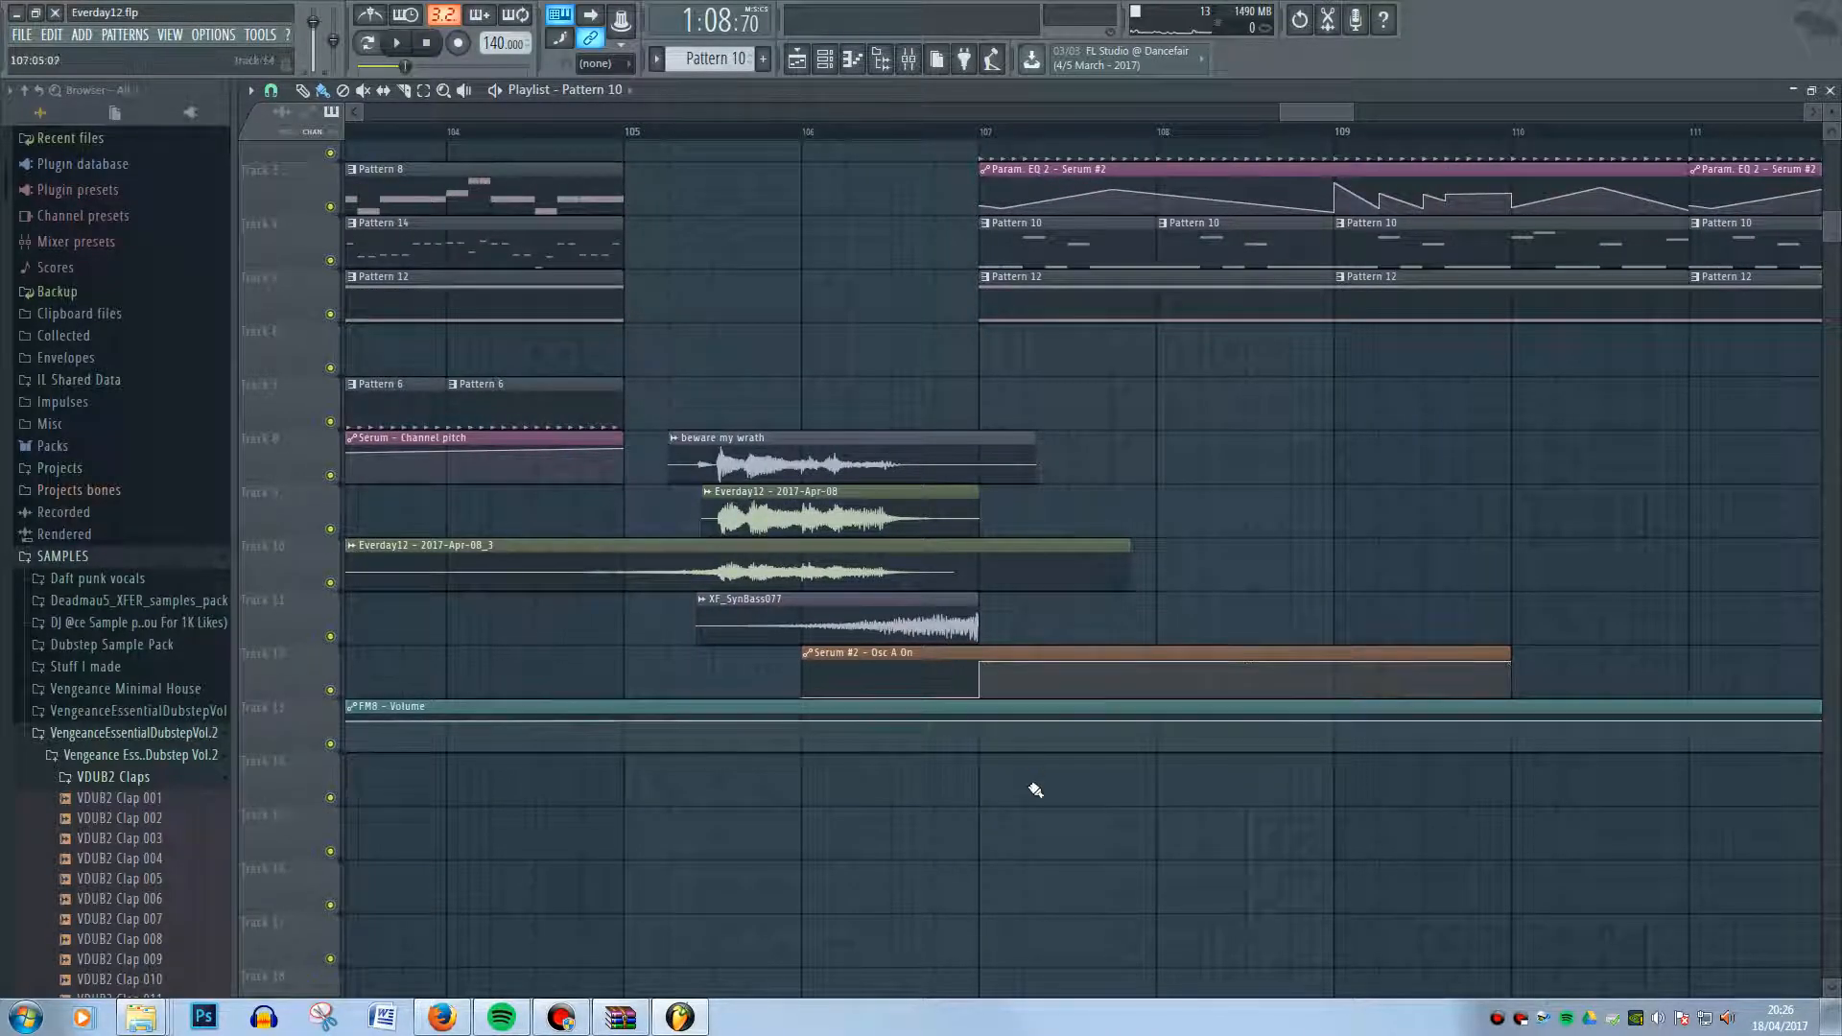
pyautogui.scroll(-5, 1018, 791)
pyautogui.moveTo(946, 133); pyautogui.dragTo(909, 135)
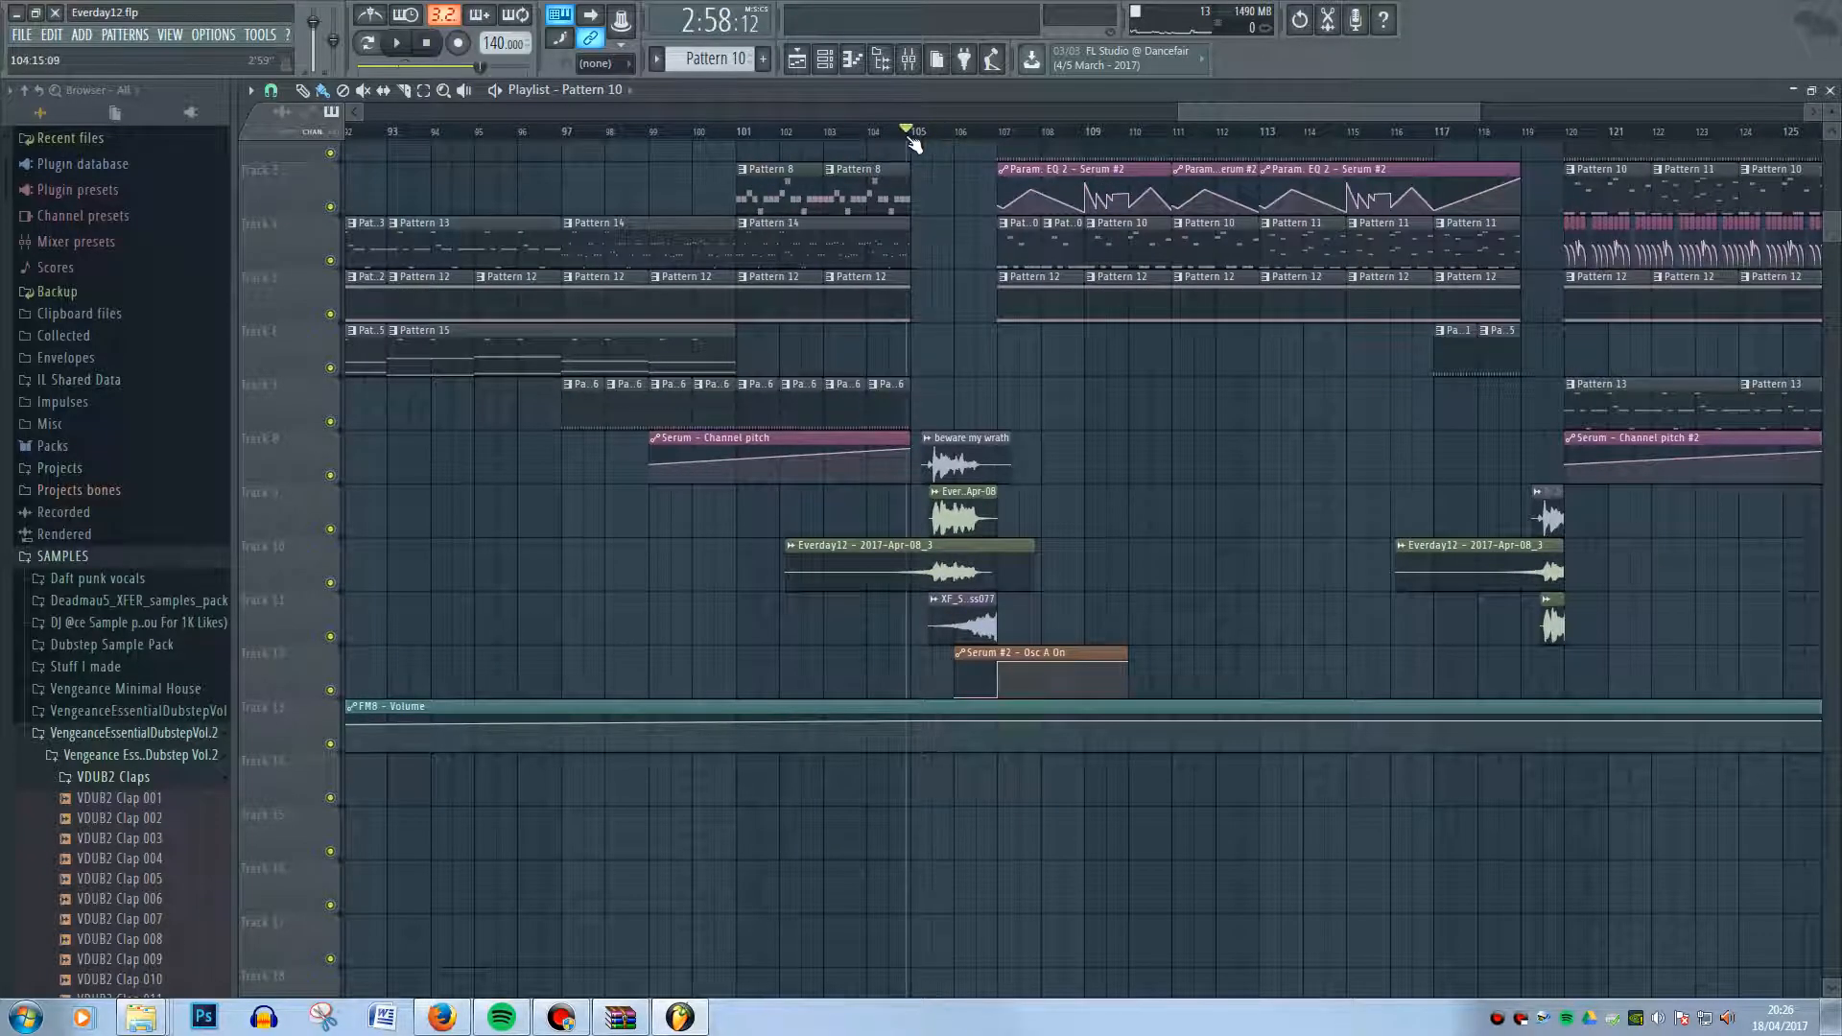
# - Set the playback position to the start of the first drop, around bar 33, and play its opening
pyautogui.scroll(-5, 978, 322)
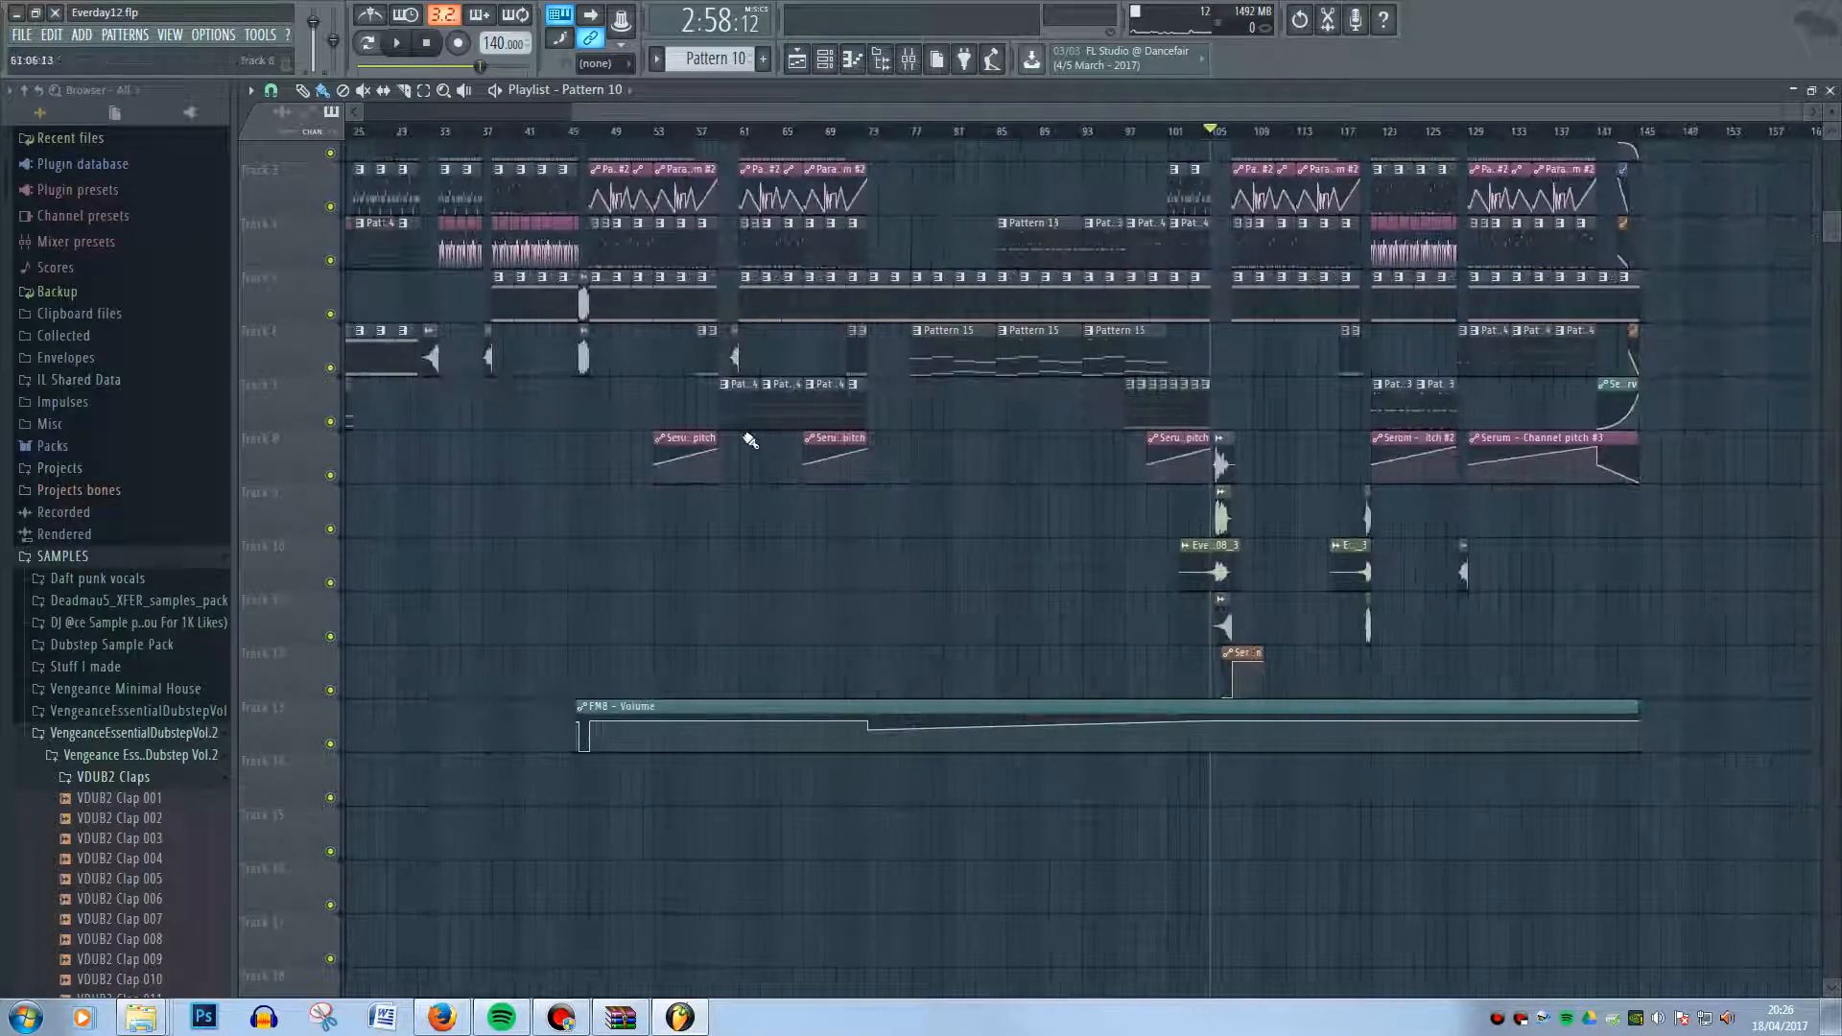
pyautogui.scroll(5, 1123, 485)
pyautogui.click(462, 131)
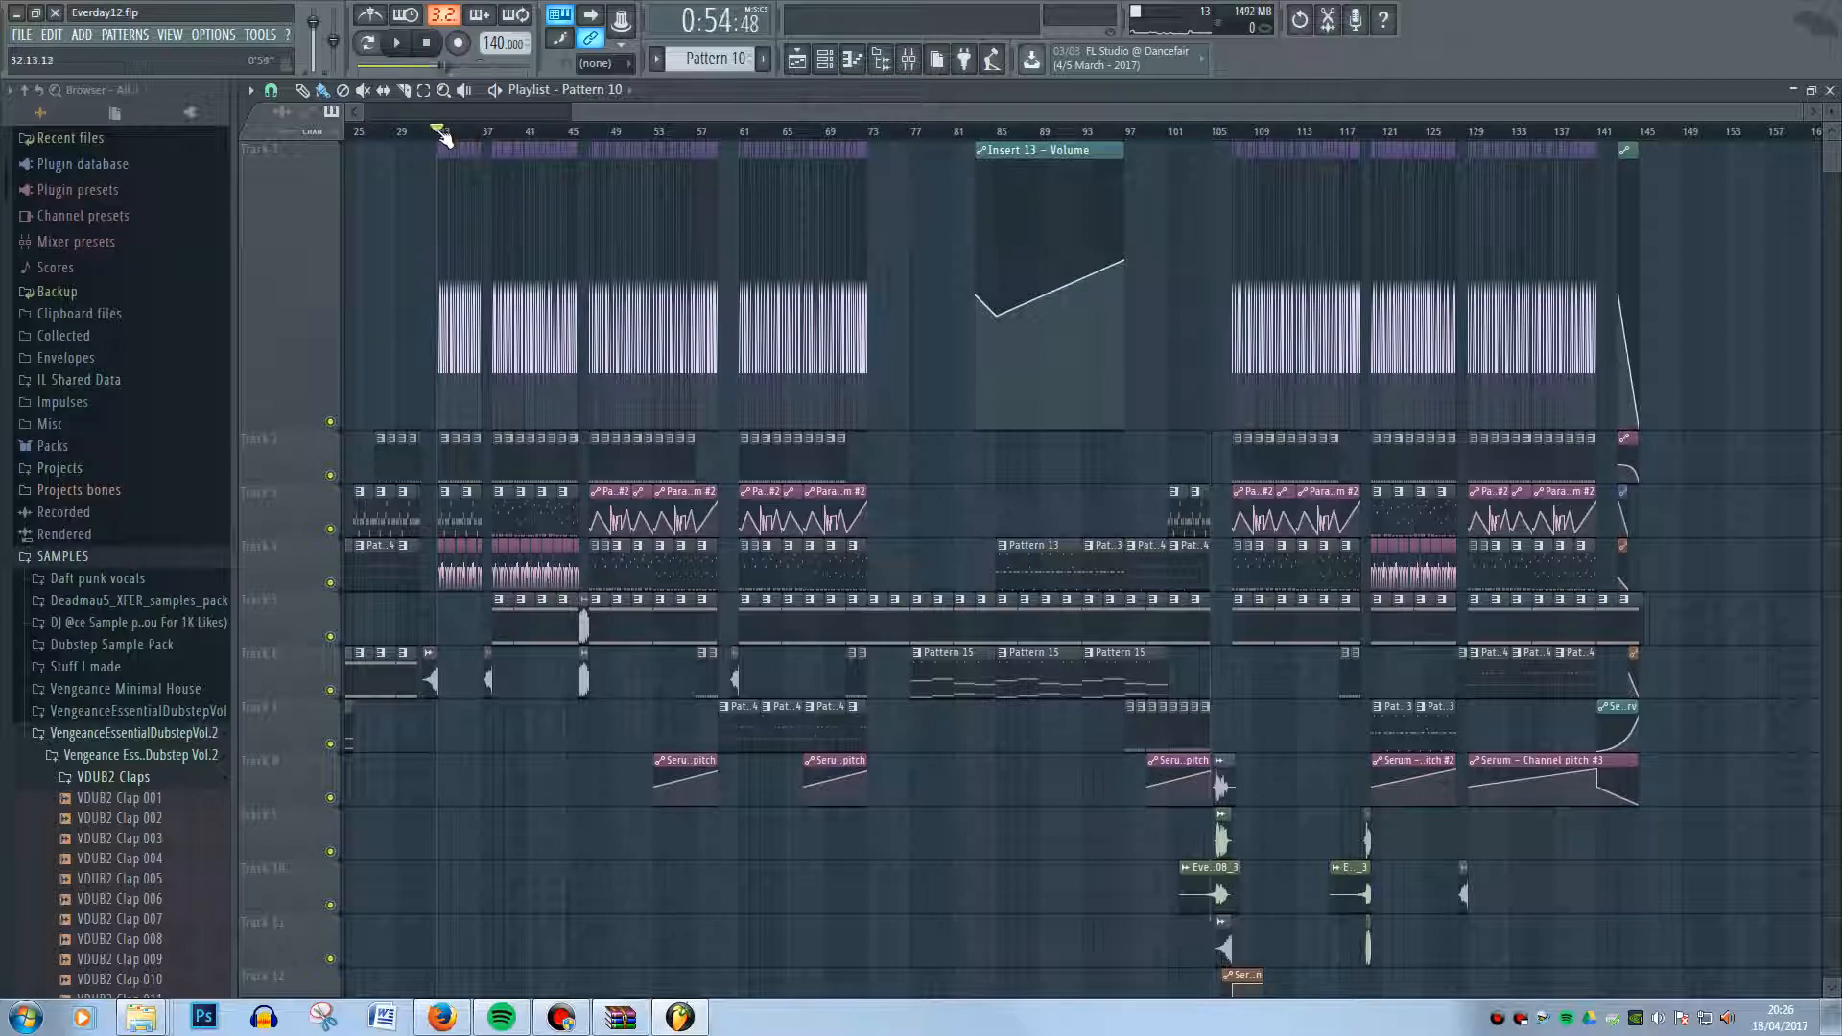
pyautogui.press('space')
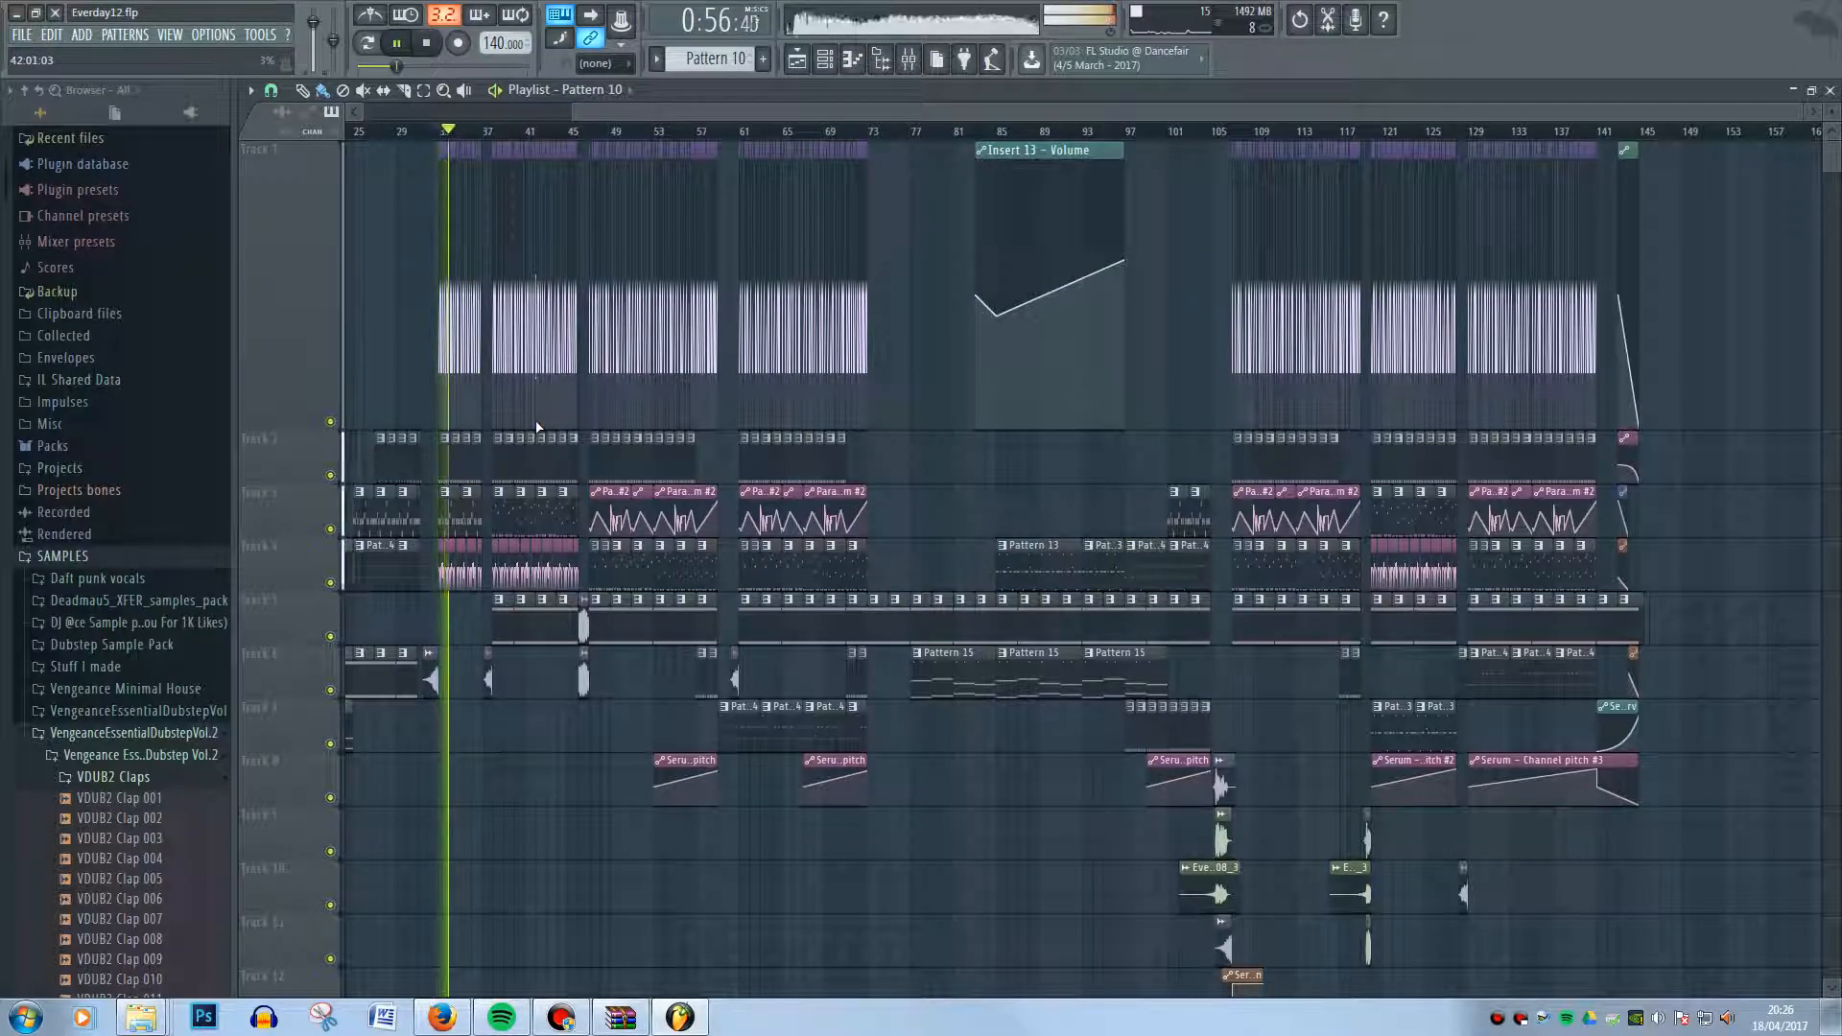
pyautogui.press('space')
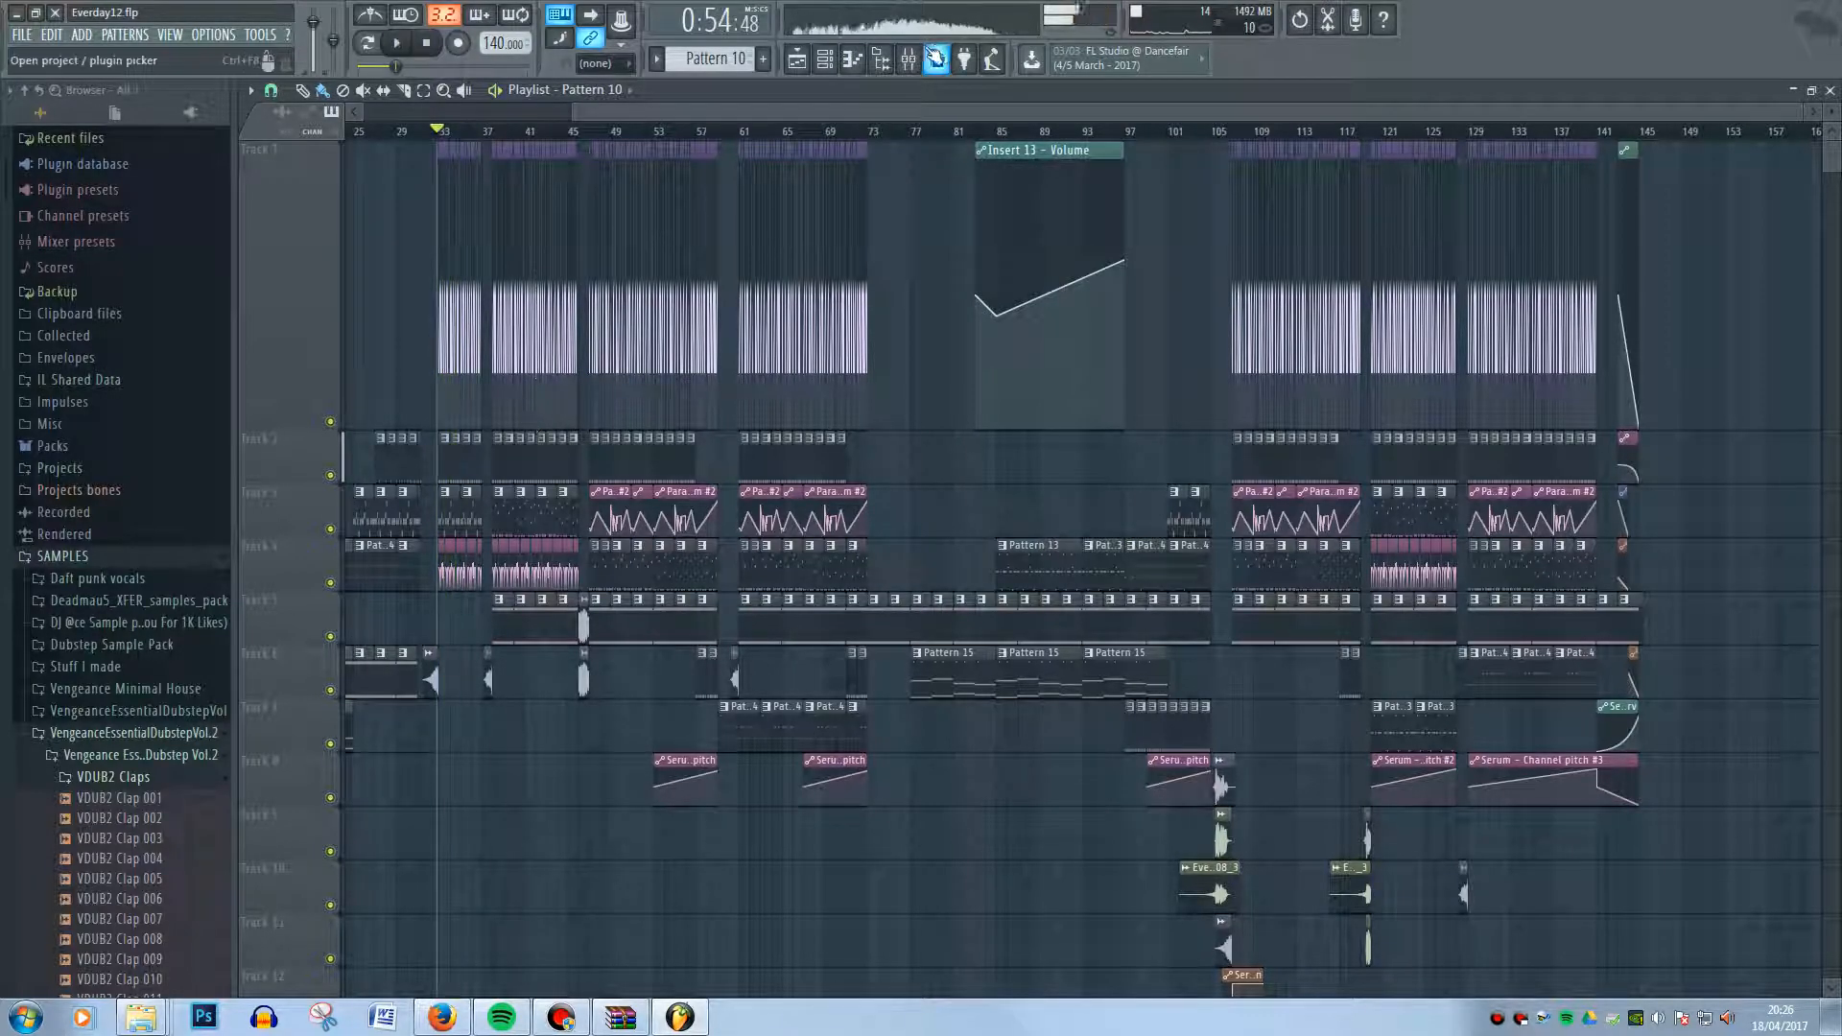
# - Glance at the mixer, replay the start of the first drop, and open Serum #2 to inspect its oscillators there
pyautogui.press('F9')
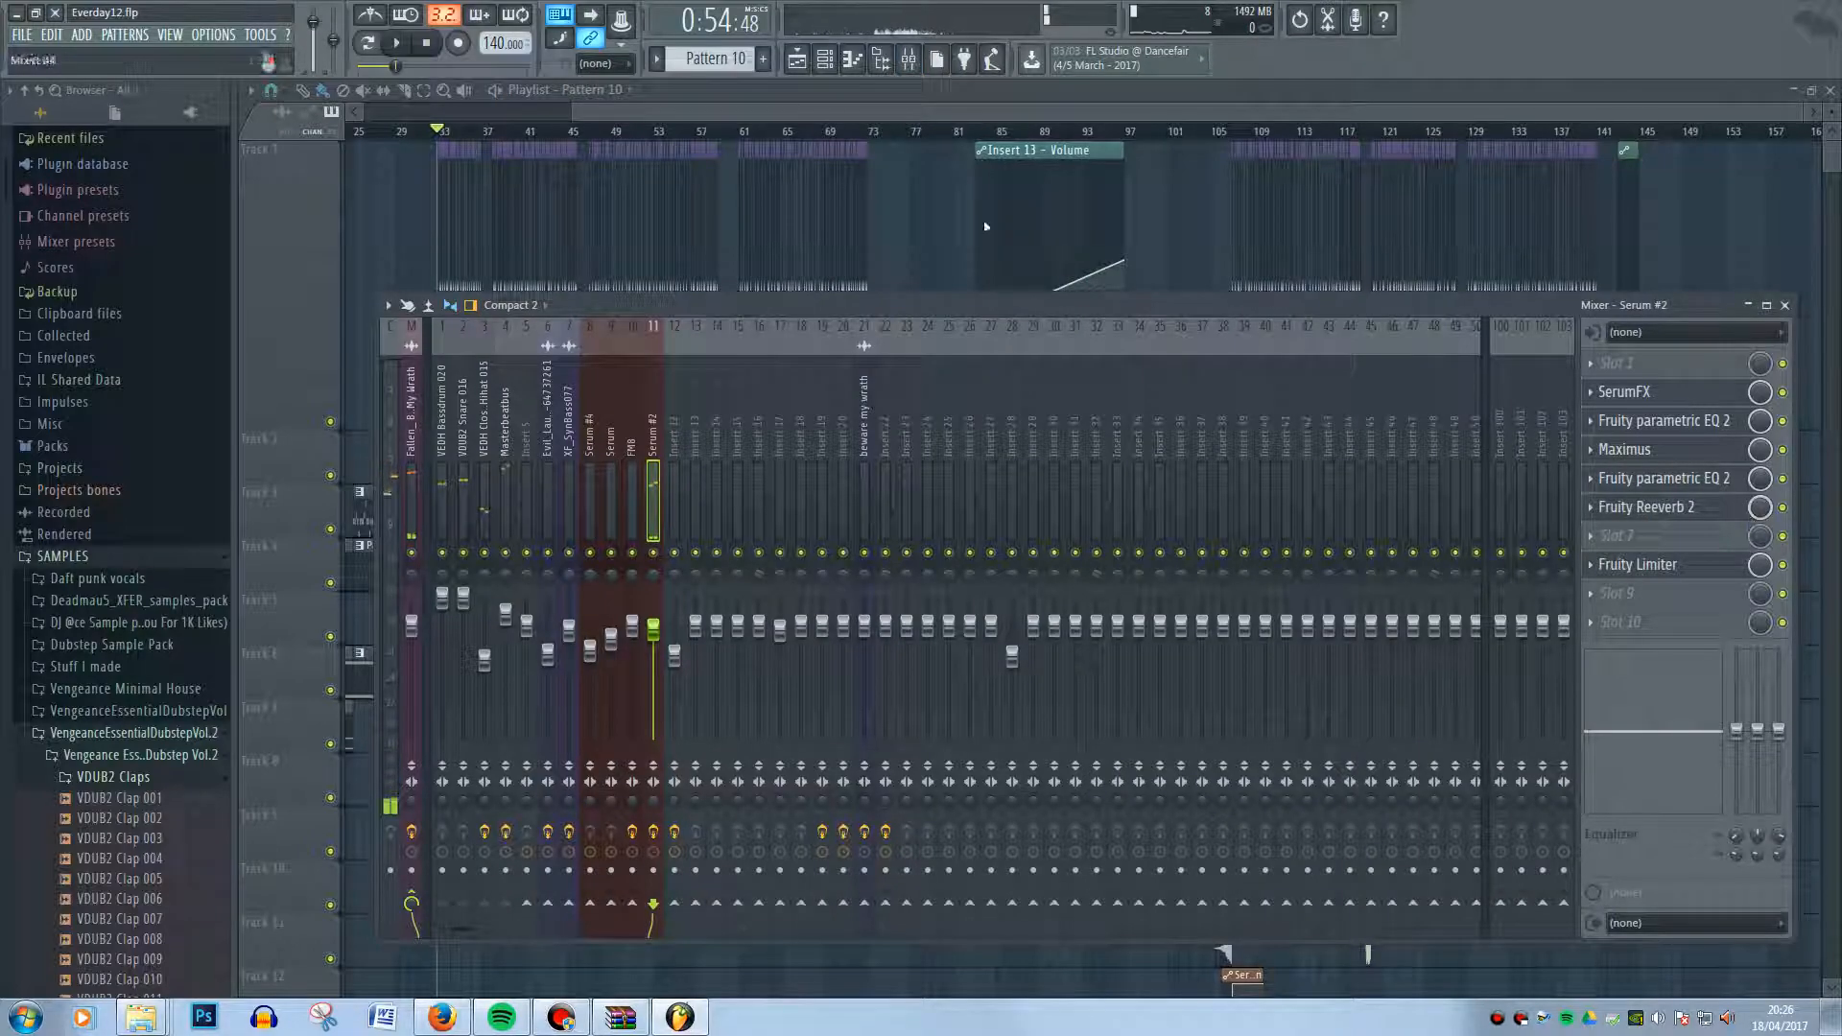
pyautogui.press('F9')
pyautogui.press('space')
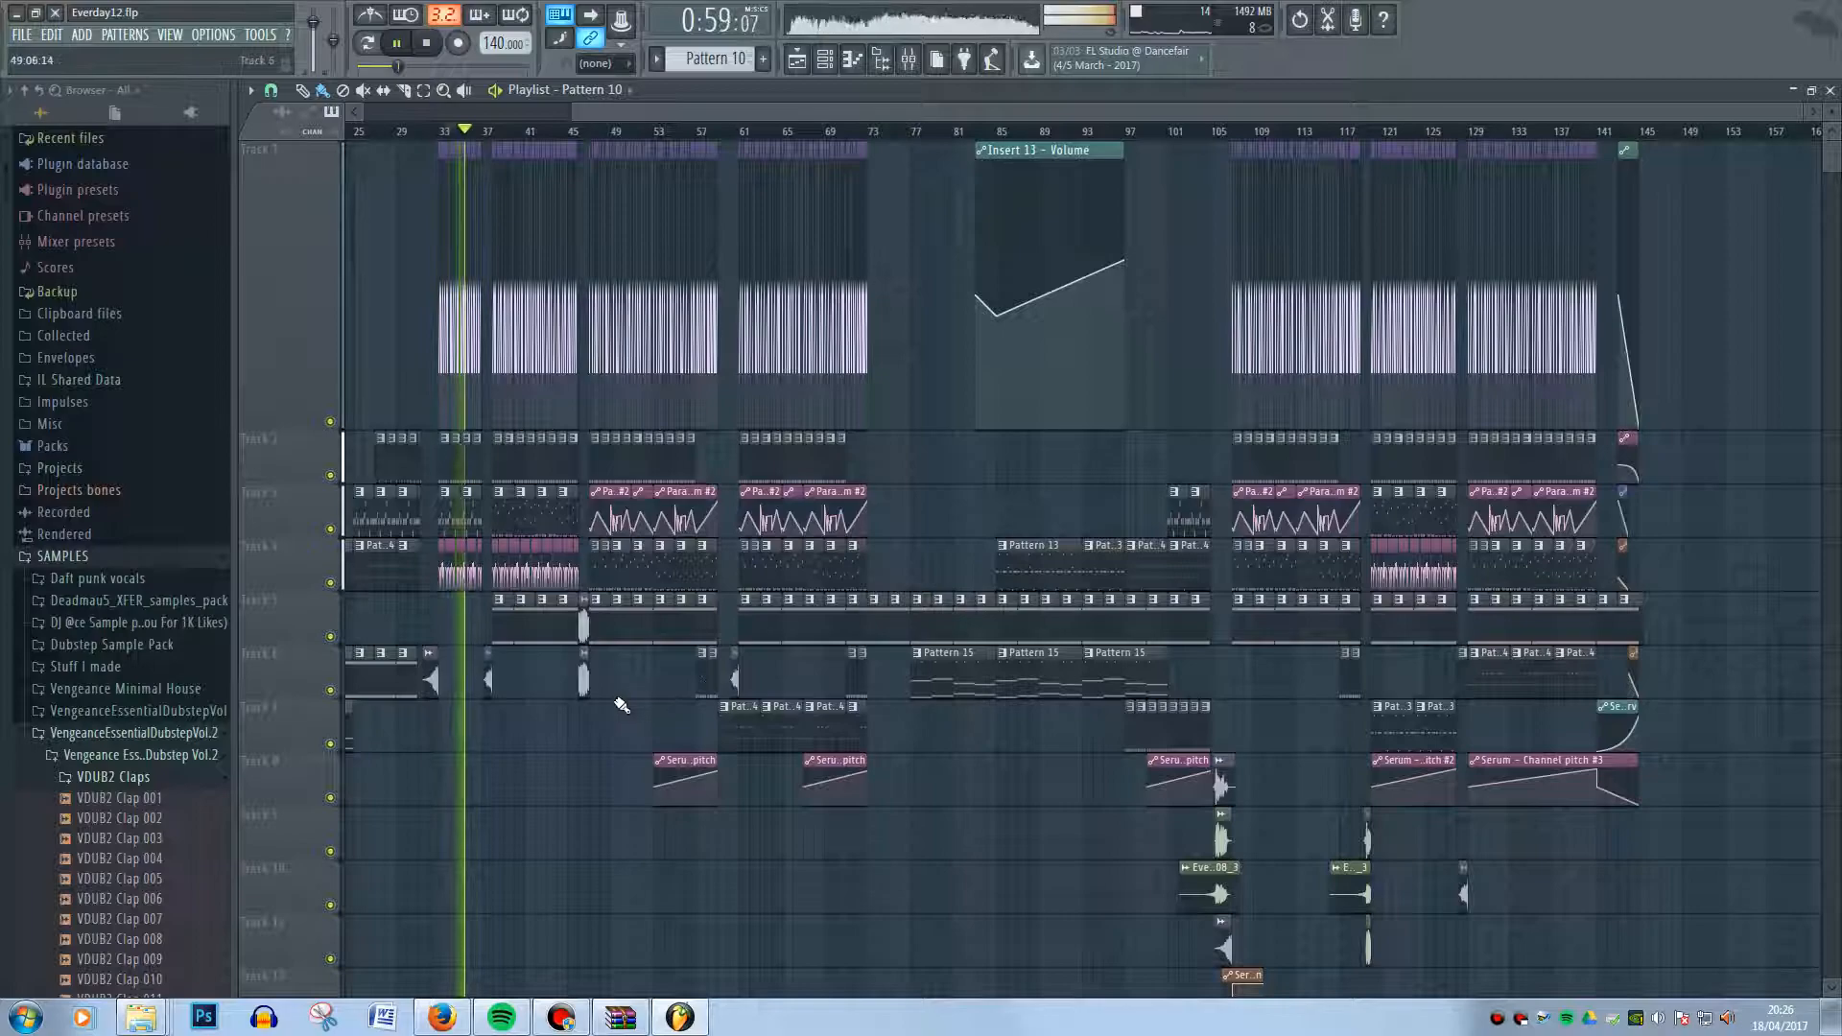
pyautogui.press('space')
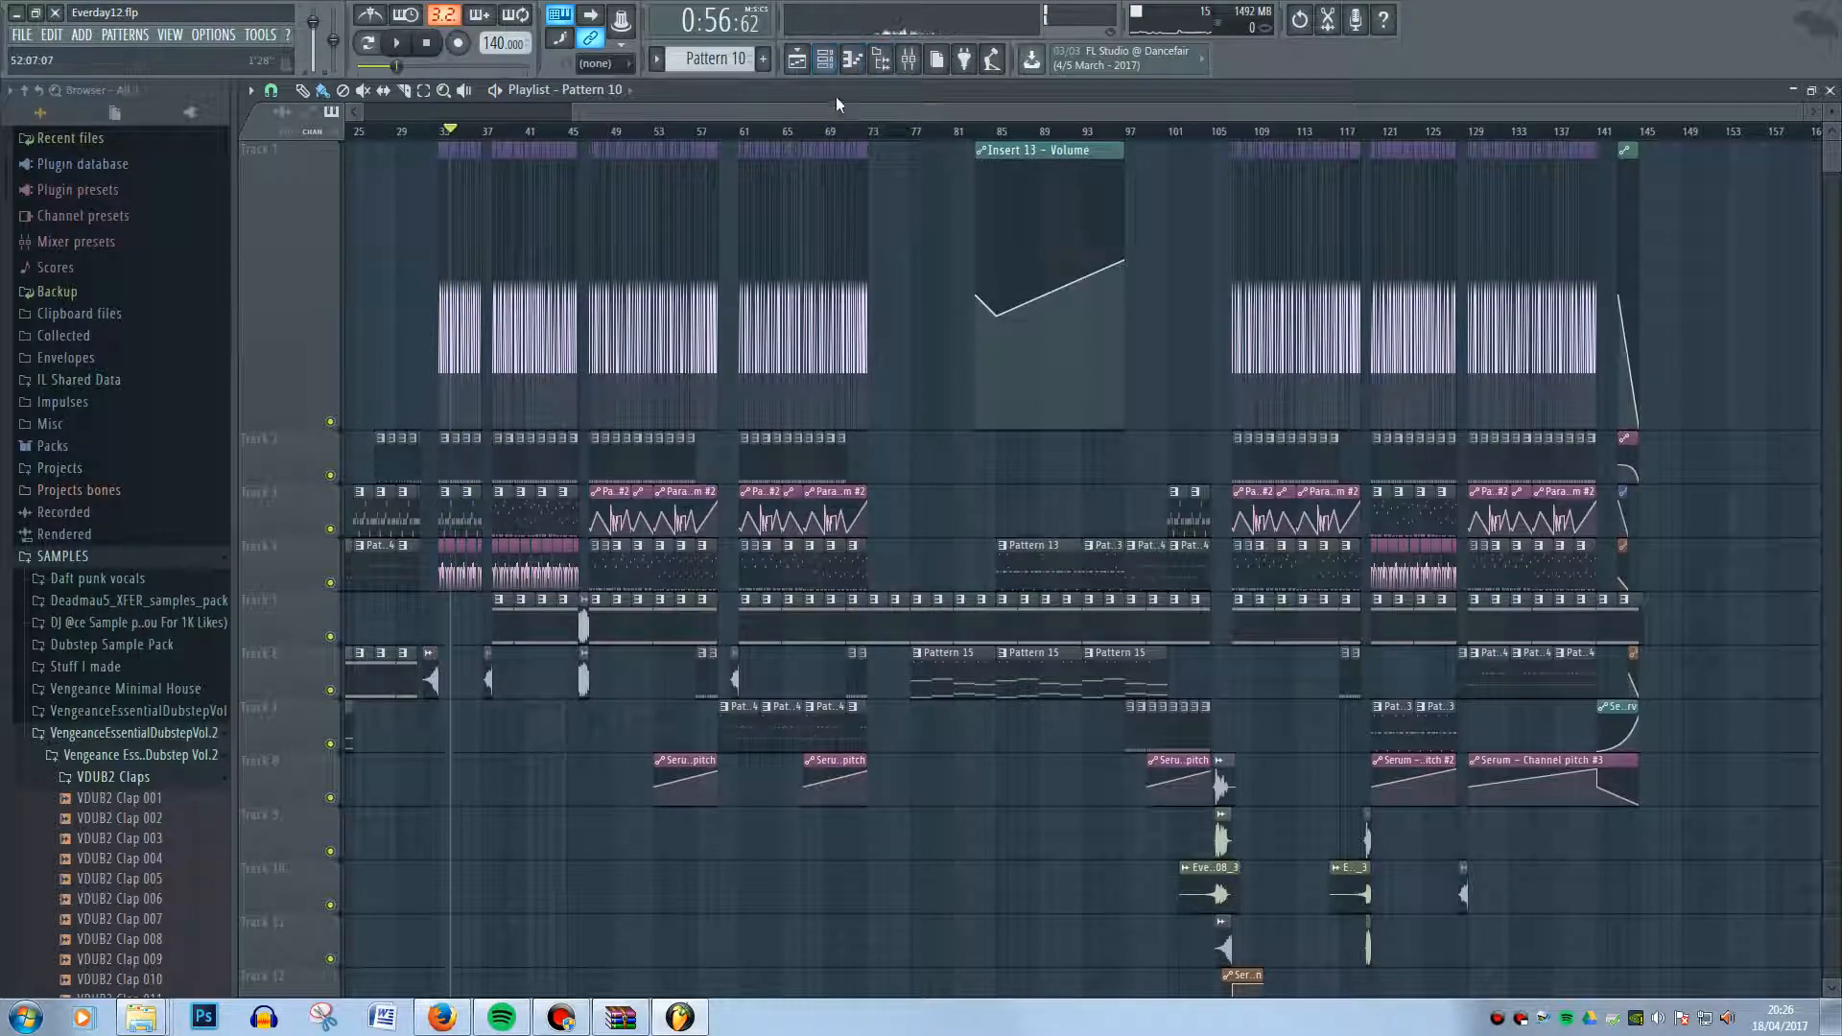
pyautogui.click(824, 60)
pyautogui.click(916, 528)
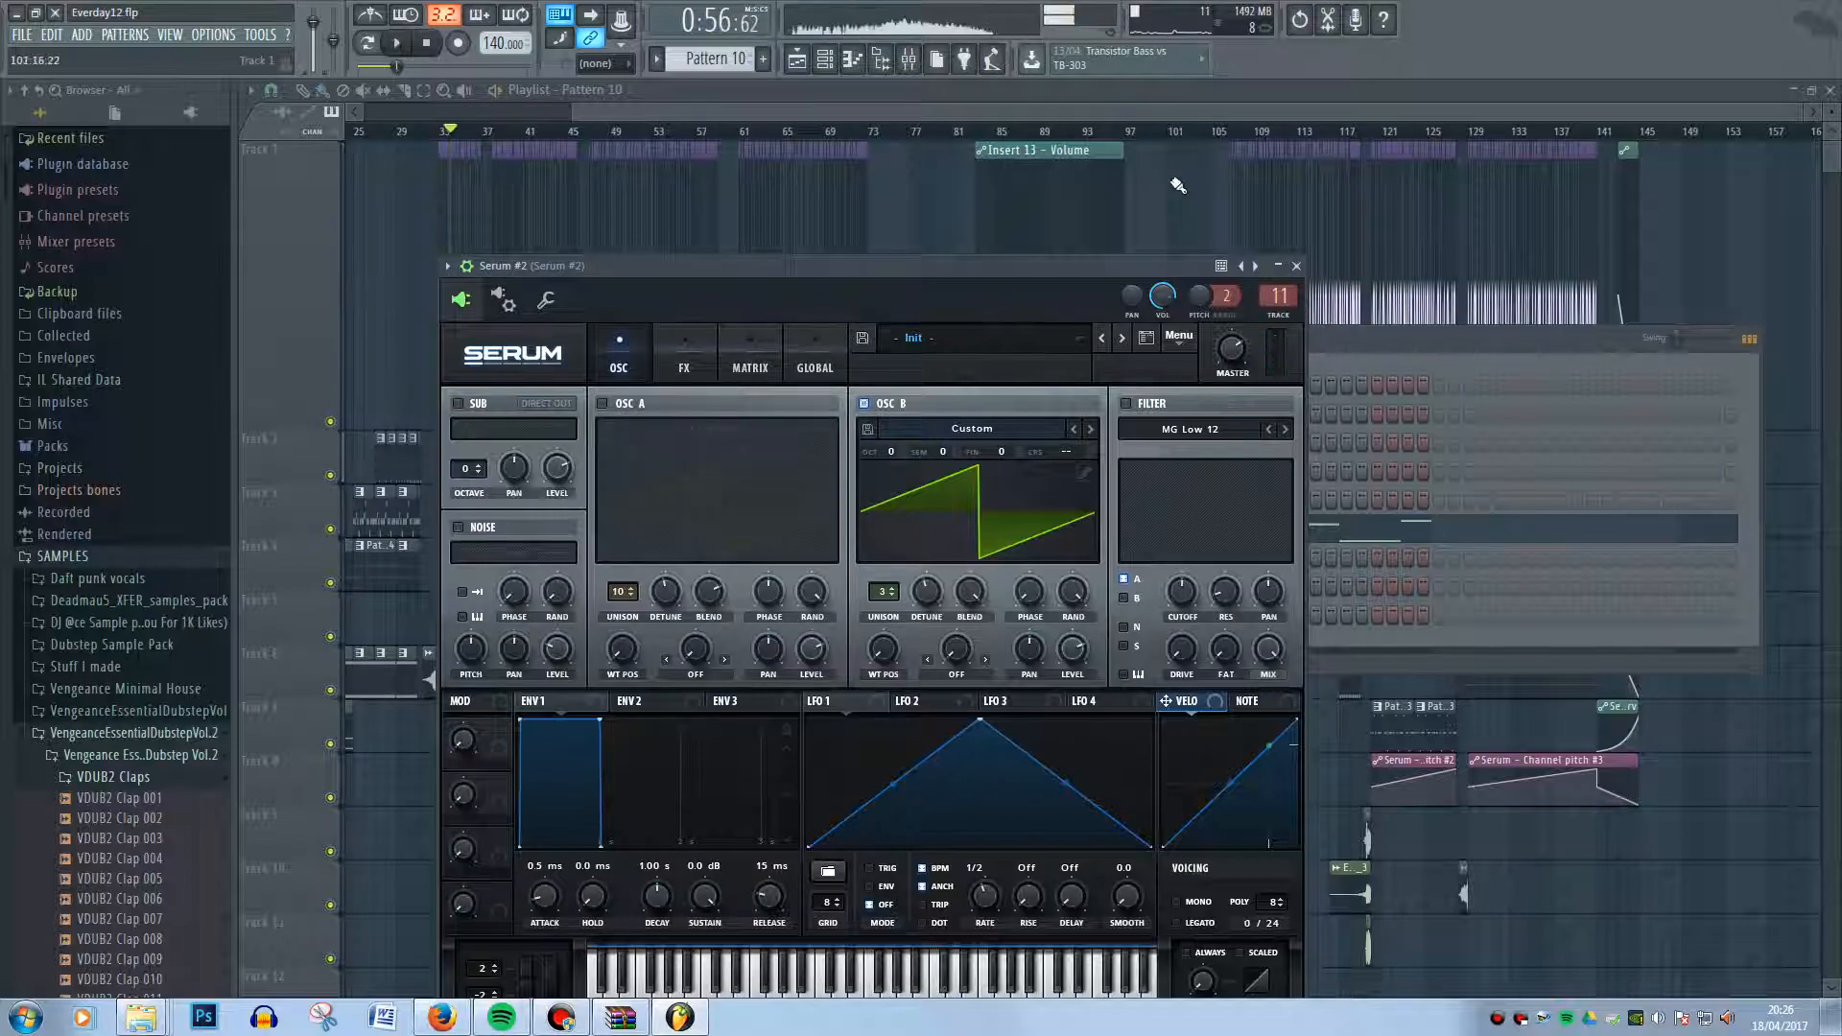
# - Set the playback position to about bar 104, reopen Serum #2, and watch its OSC A while playing into the second drop
pyautogui.click(1211, 141)
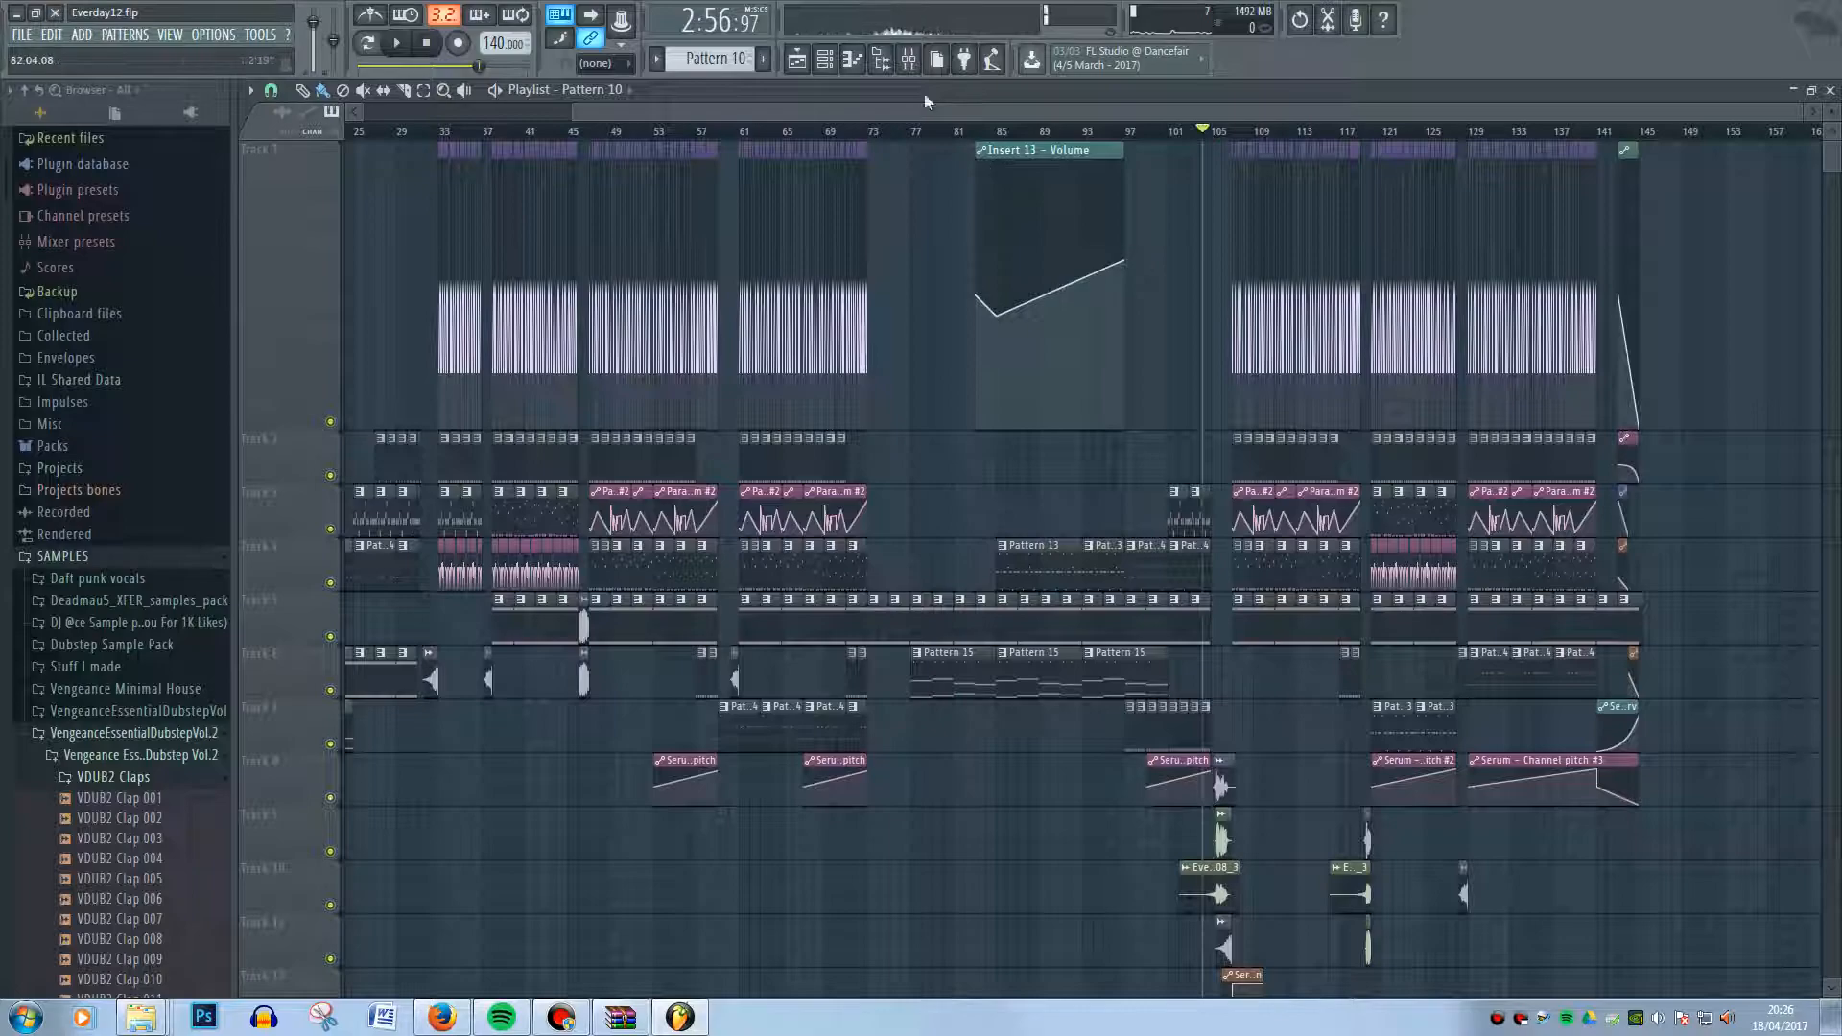
pyautogui.click(824, 58)
pyautogui.click(906, 523)
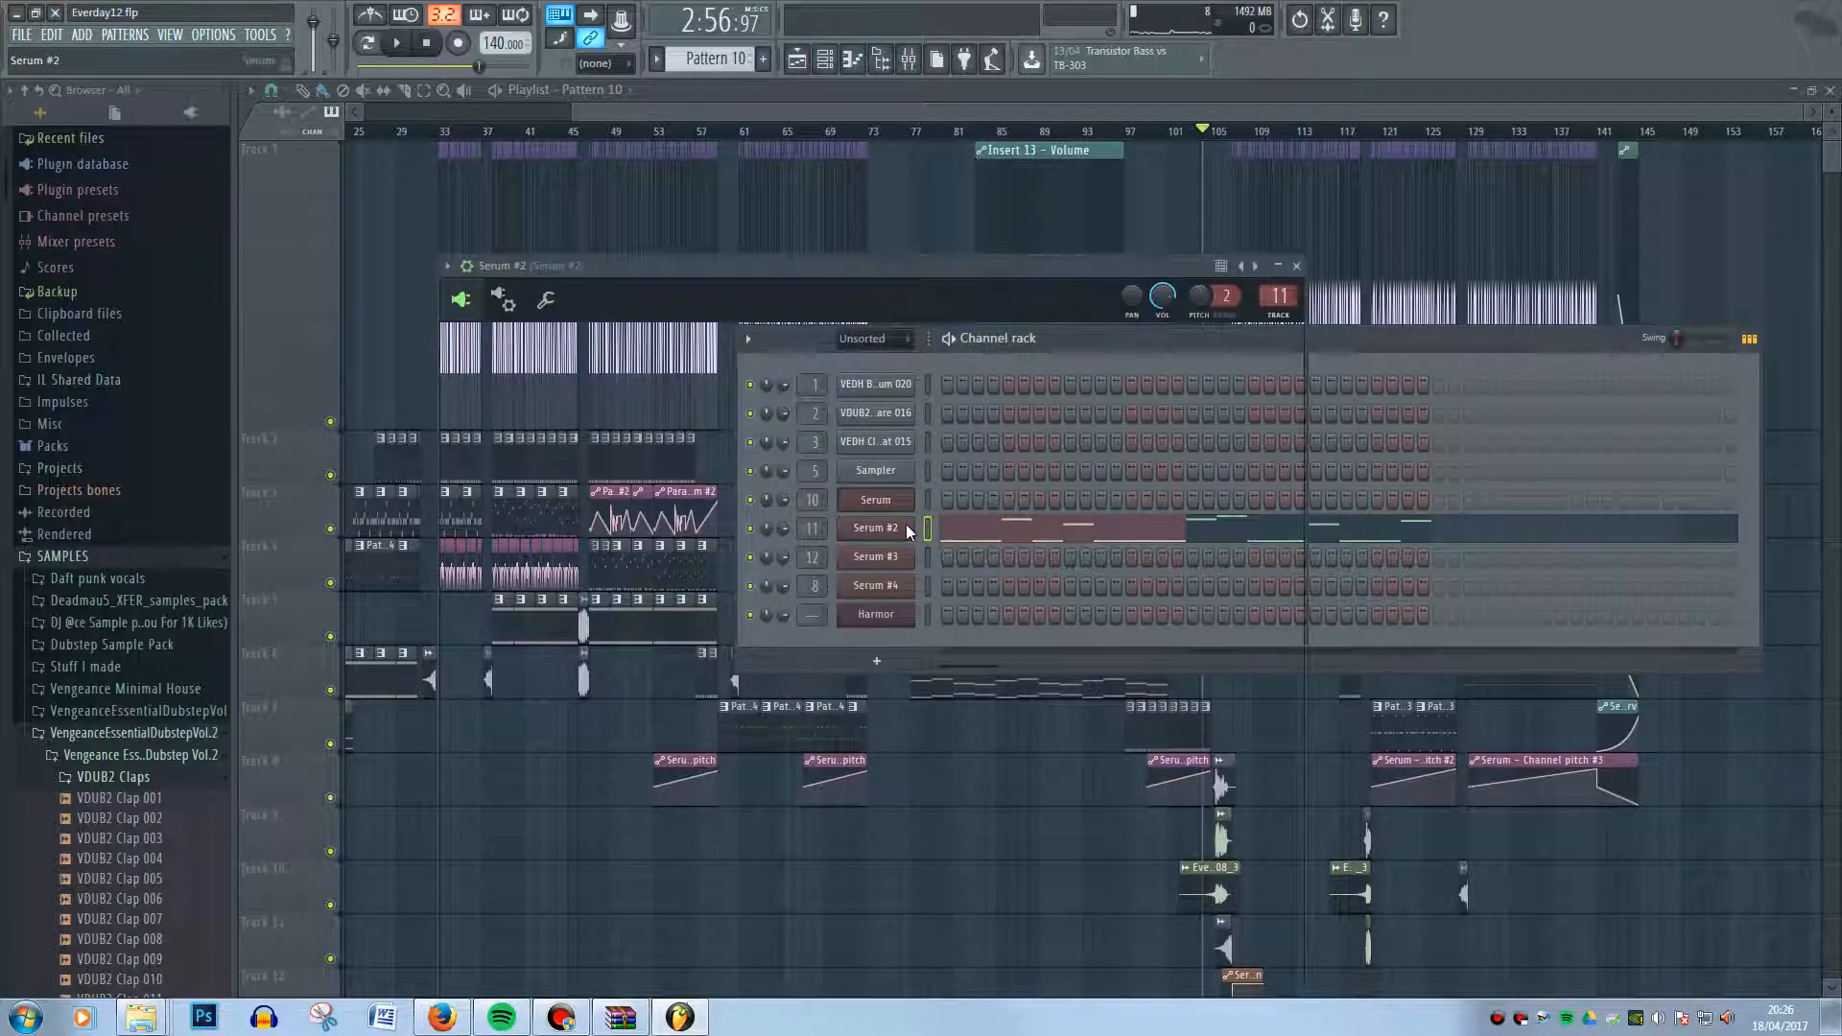
pyautogui.press('space')
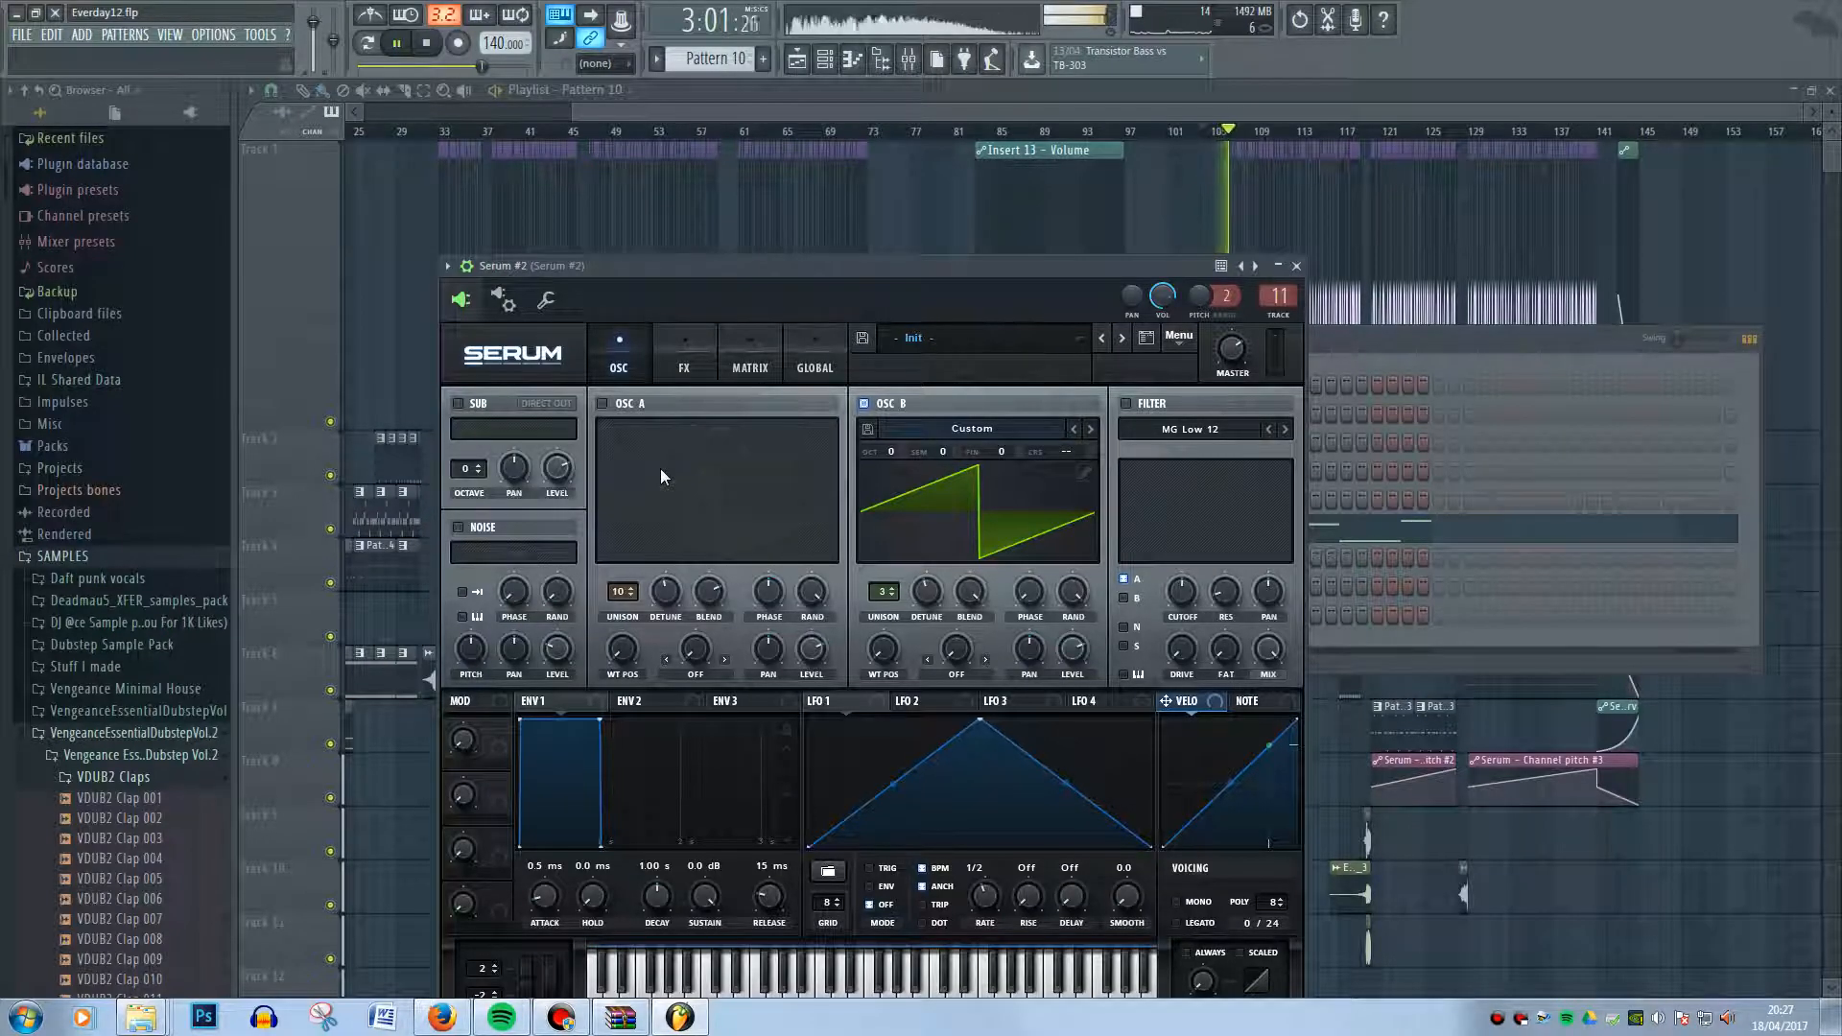
# - Watch Serum #2's OSC A through the start of the second drop, then glance at its effects and return to the oscillators
pyautogui.click(660, 477)
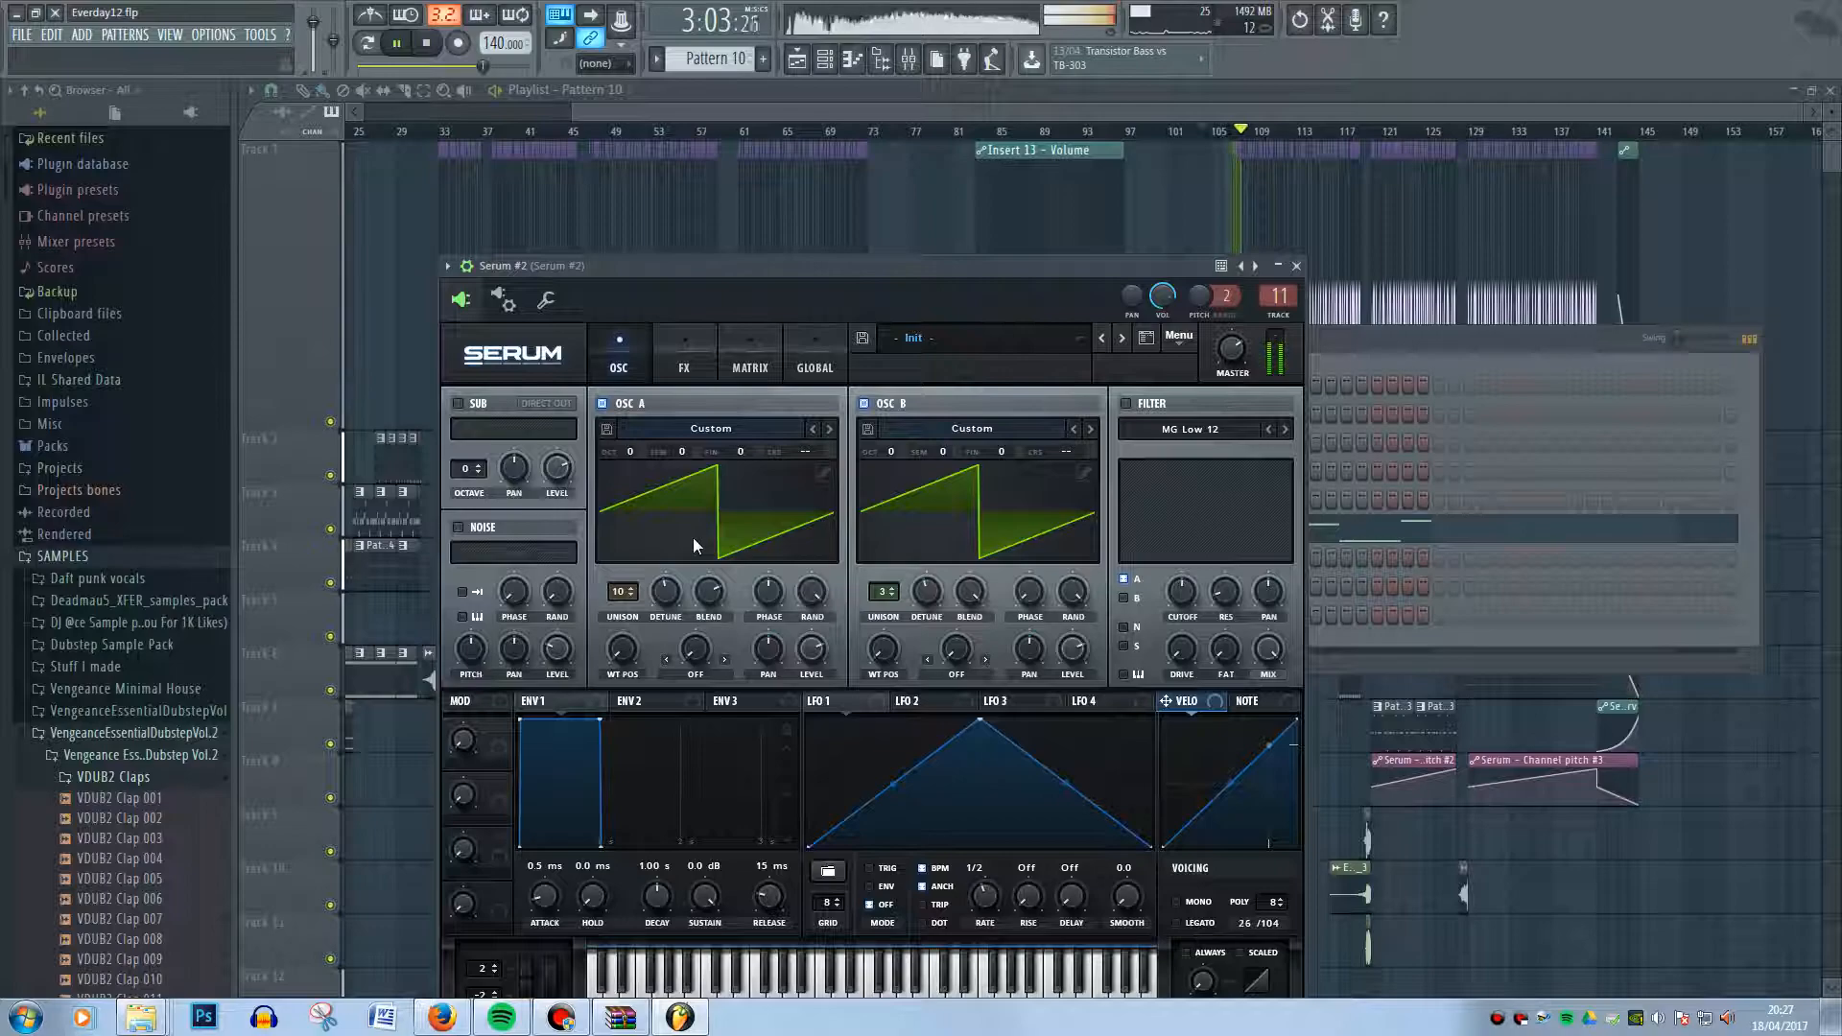
pyautogui.press('space')
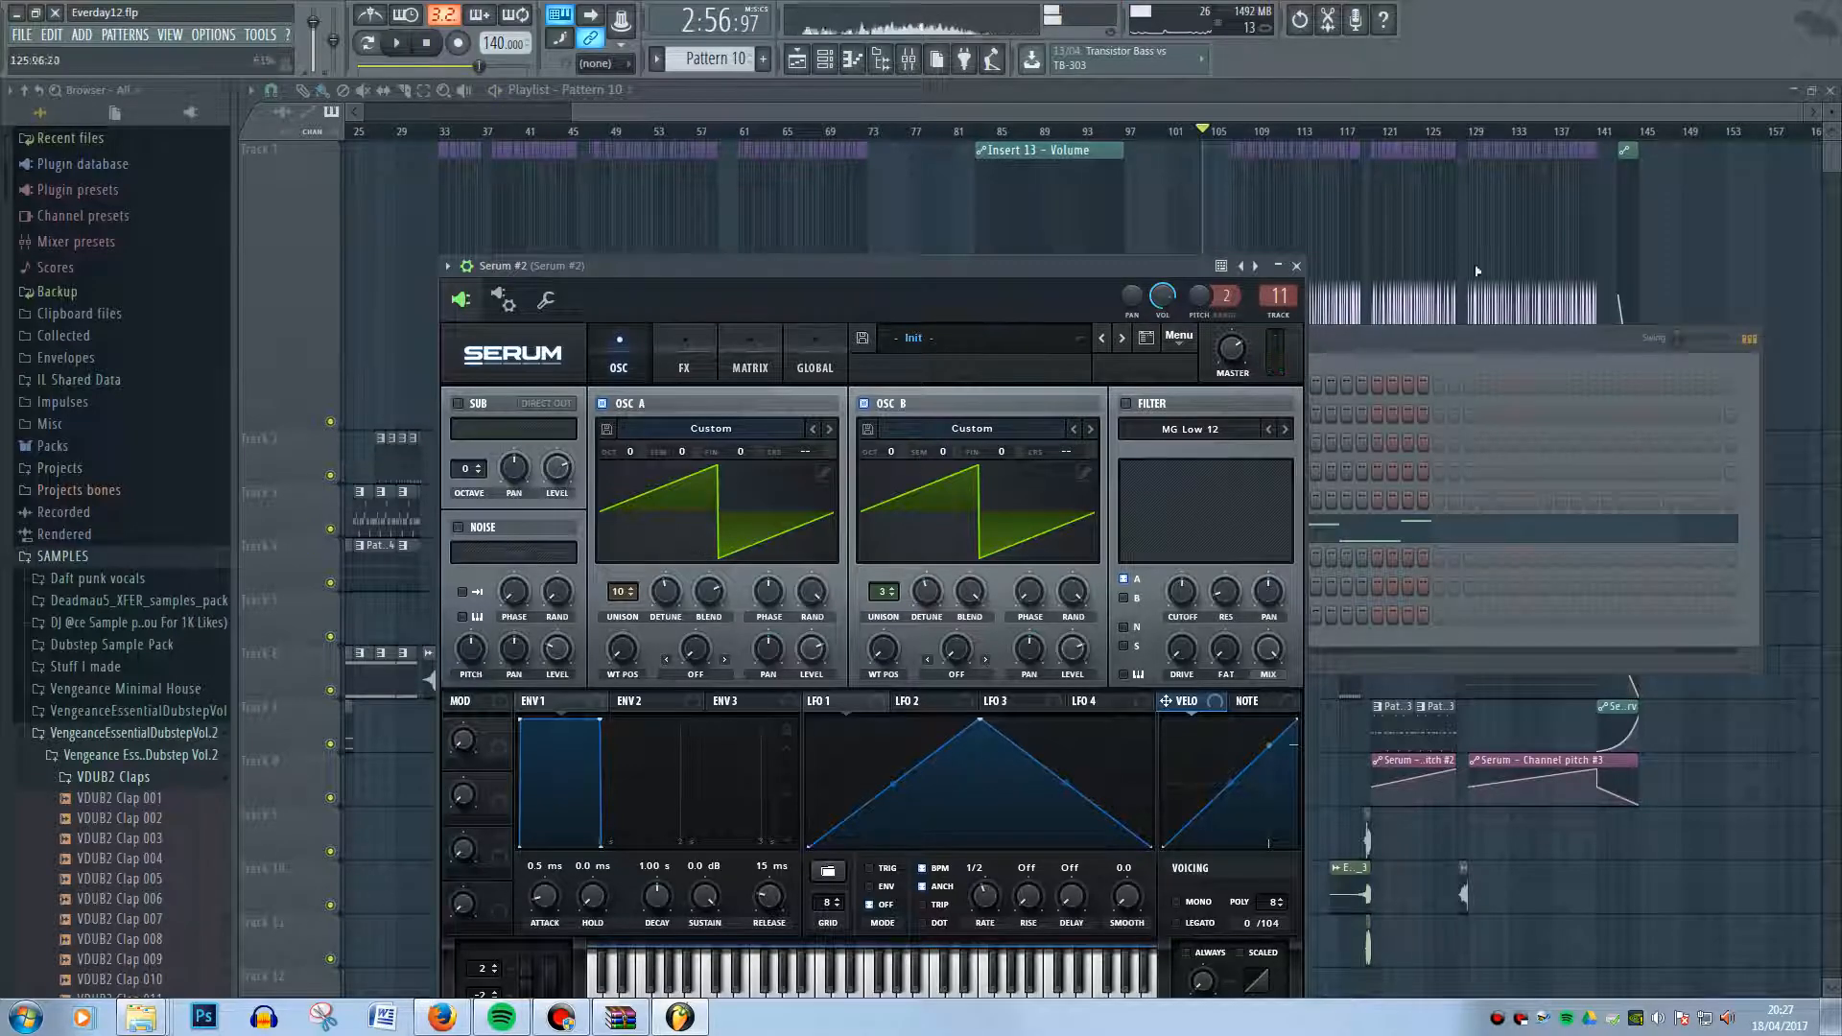
pyautogui.click(697, 374)
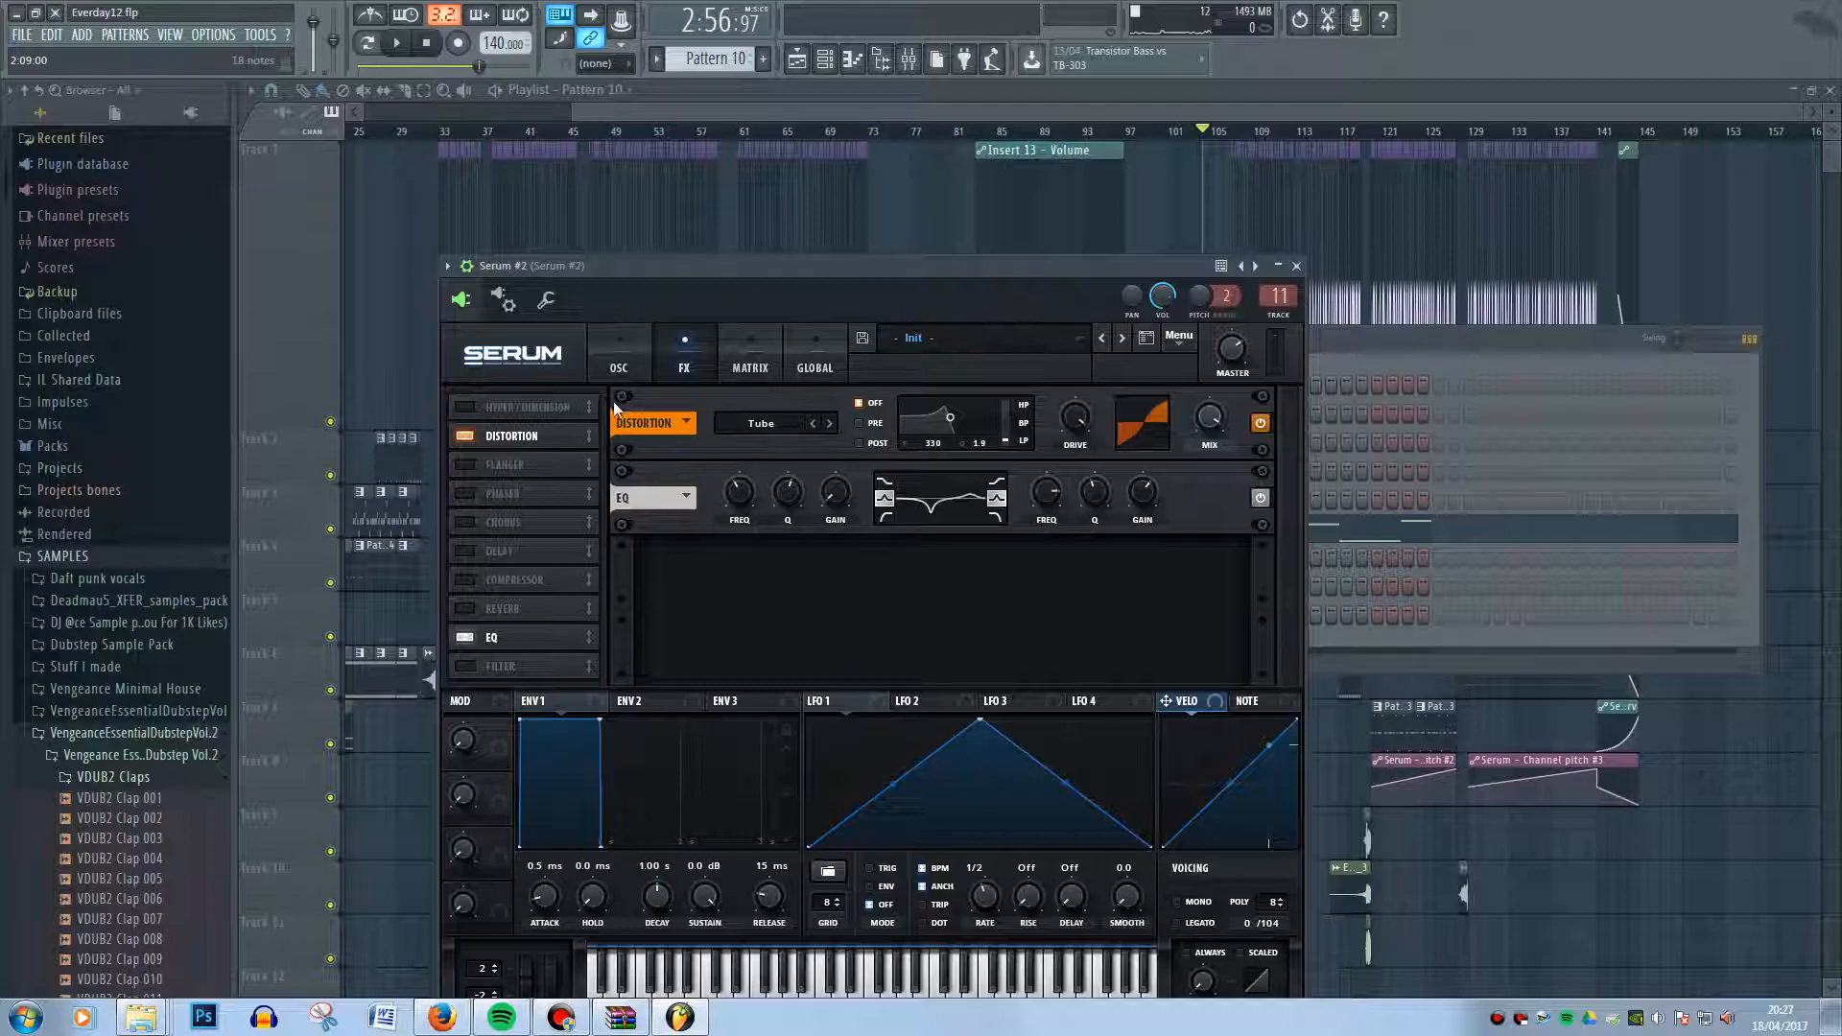
pyautogui.click(619, 364)
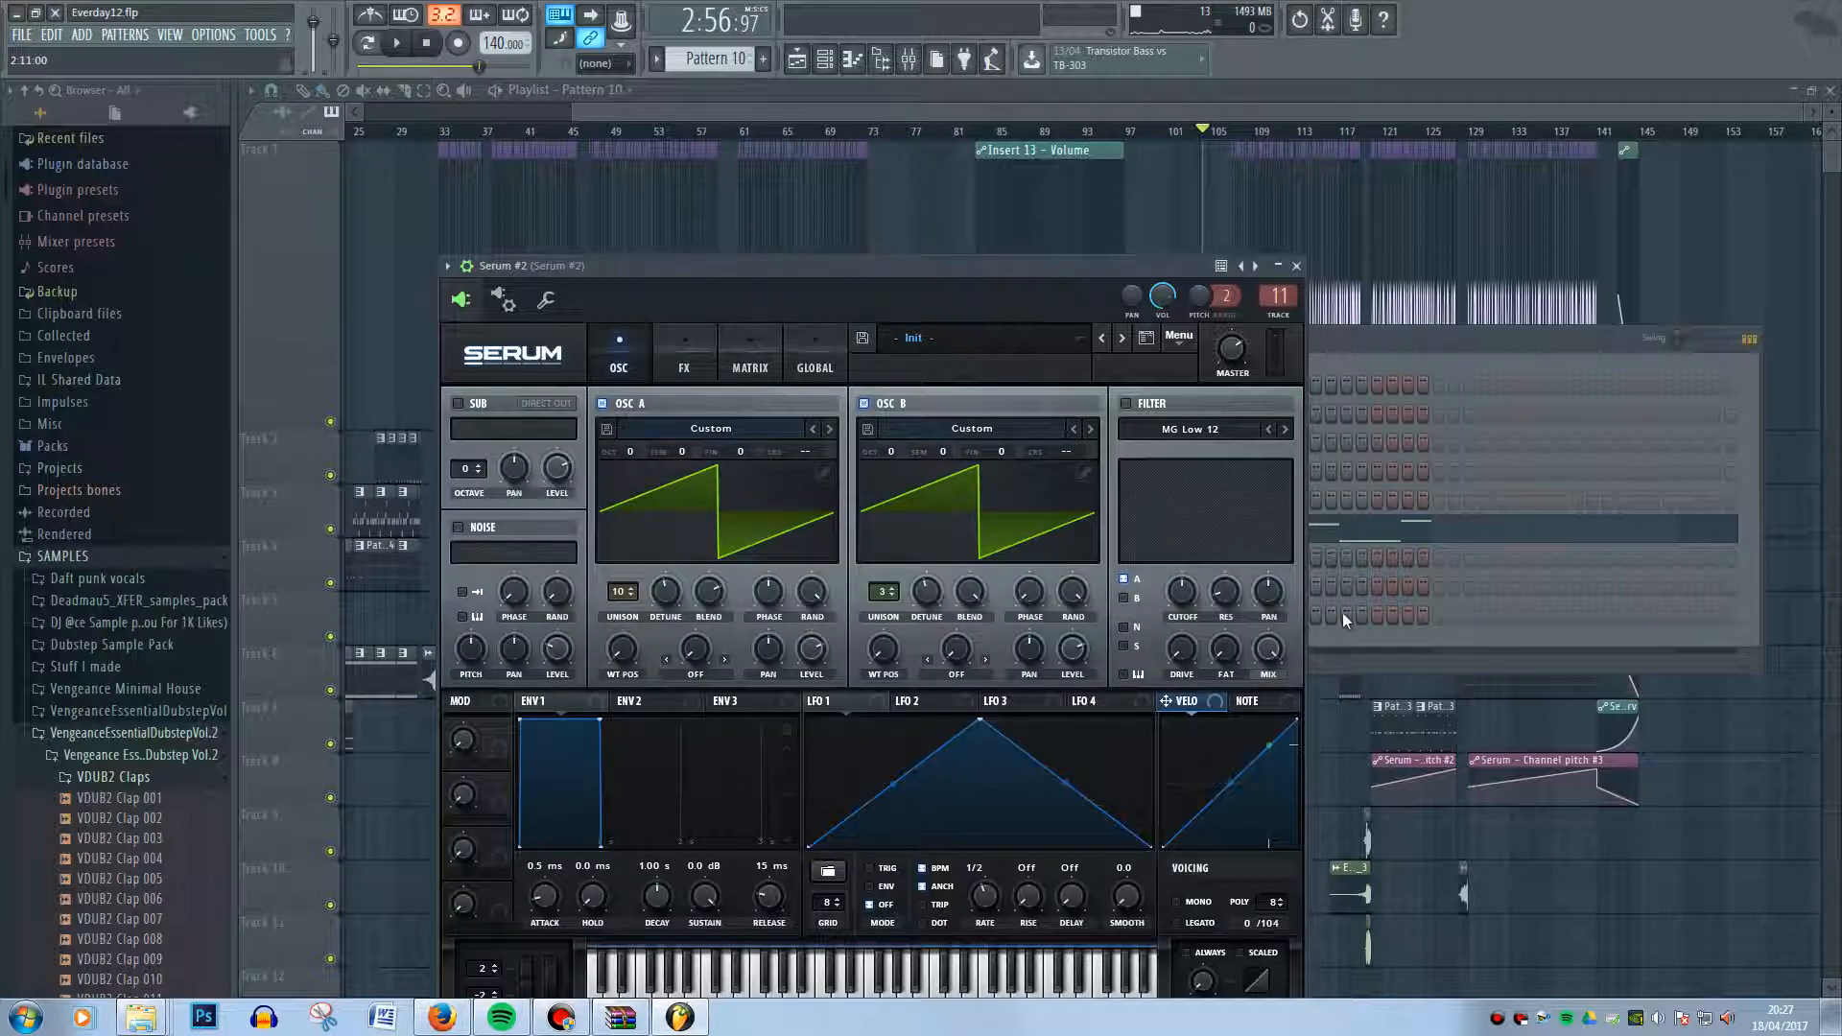
pyautogui.click(1411, 363)
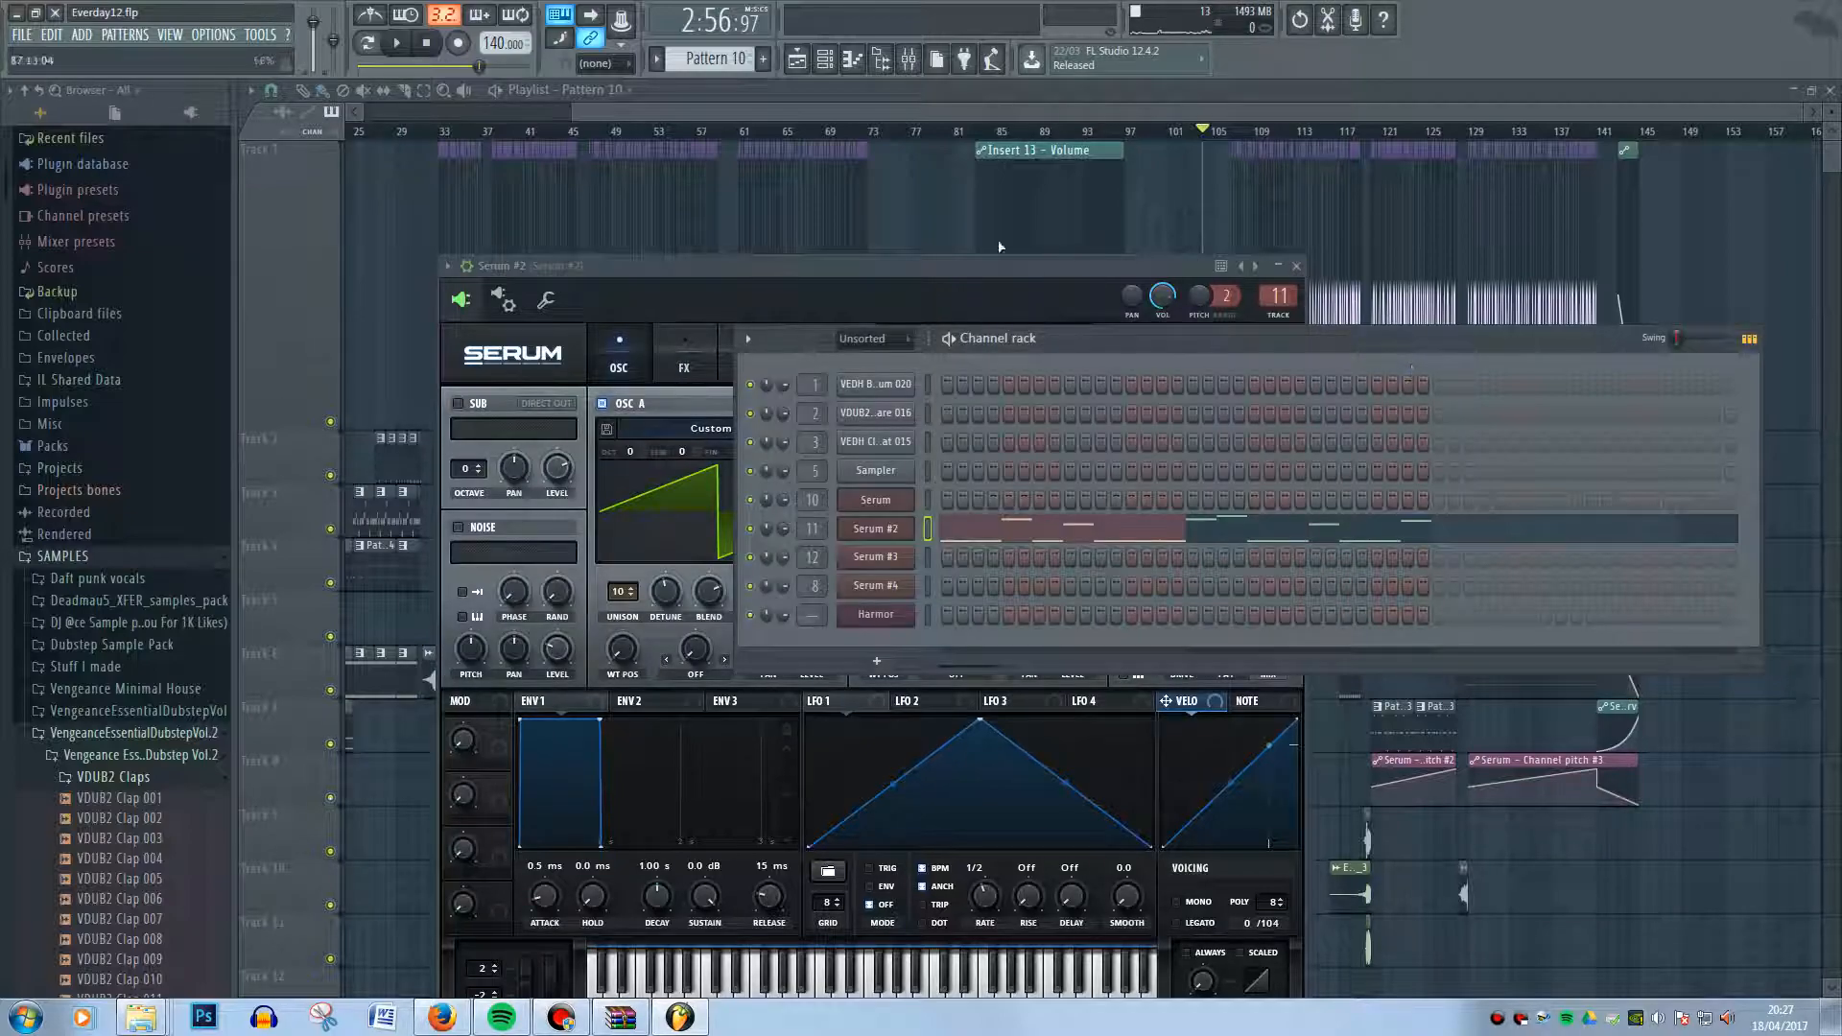
pyautogui.click(960, 265)
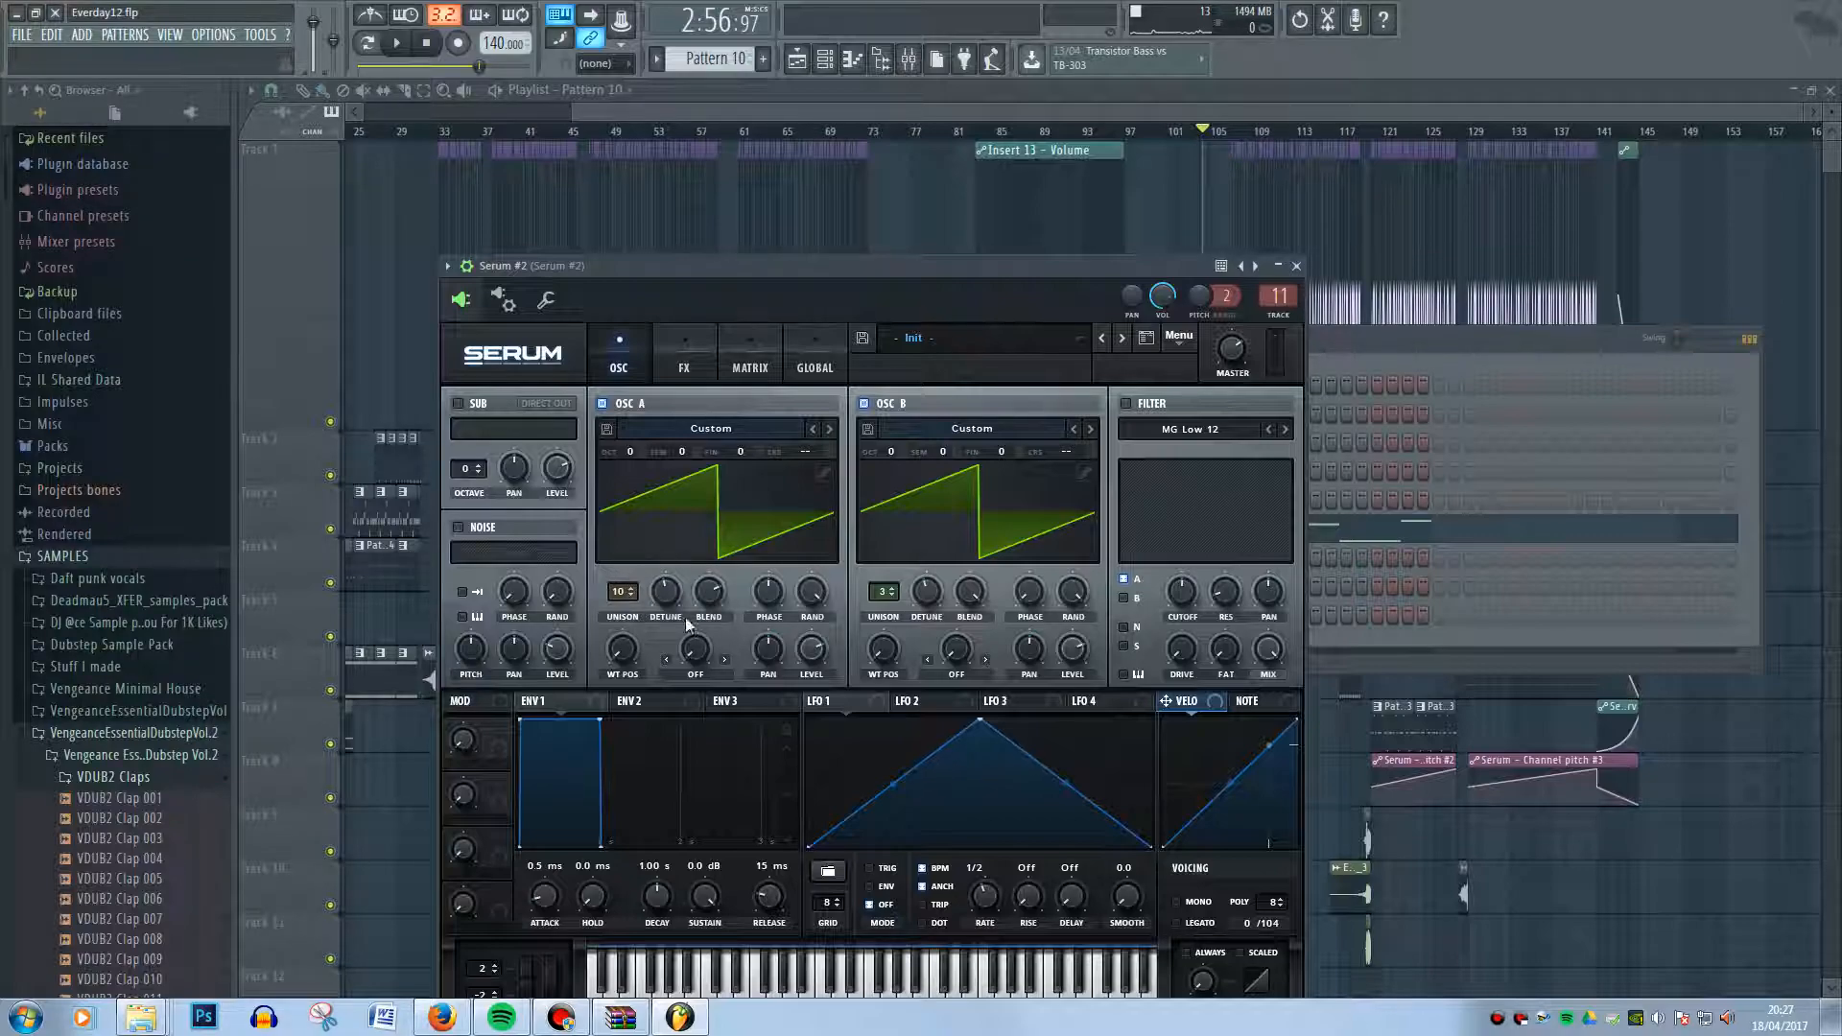
# - Replay the lead-in to the second drop, set the playback position to about bar 106, and play the drop's opening
pyautogui.press('space')
pyautogui.press('space')
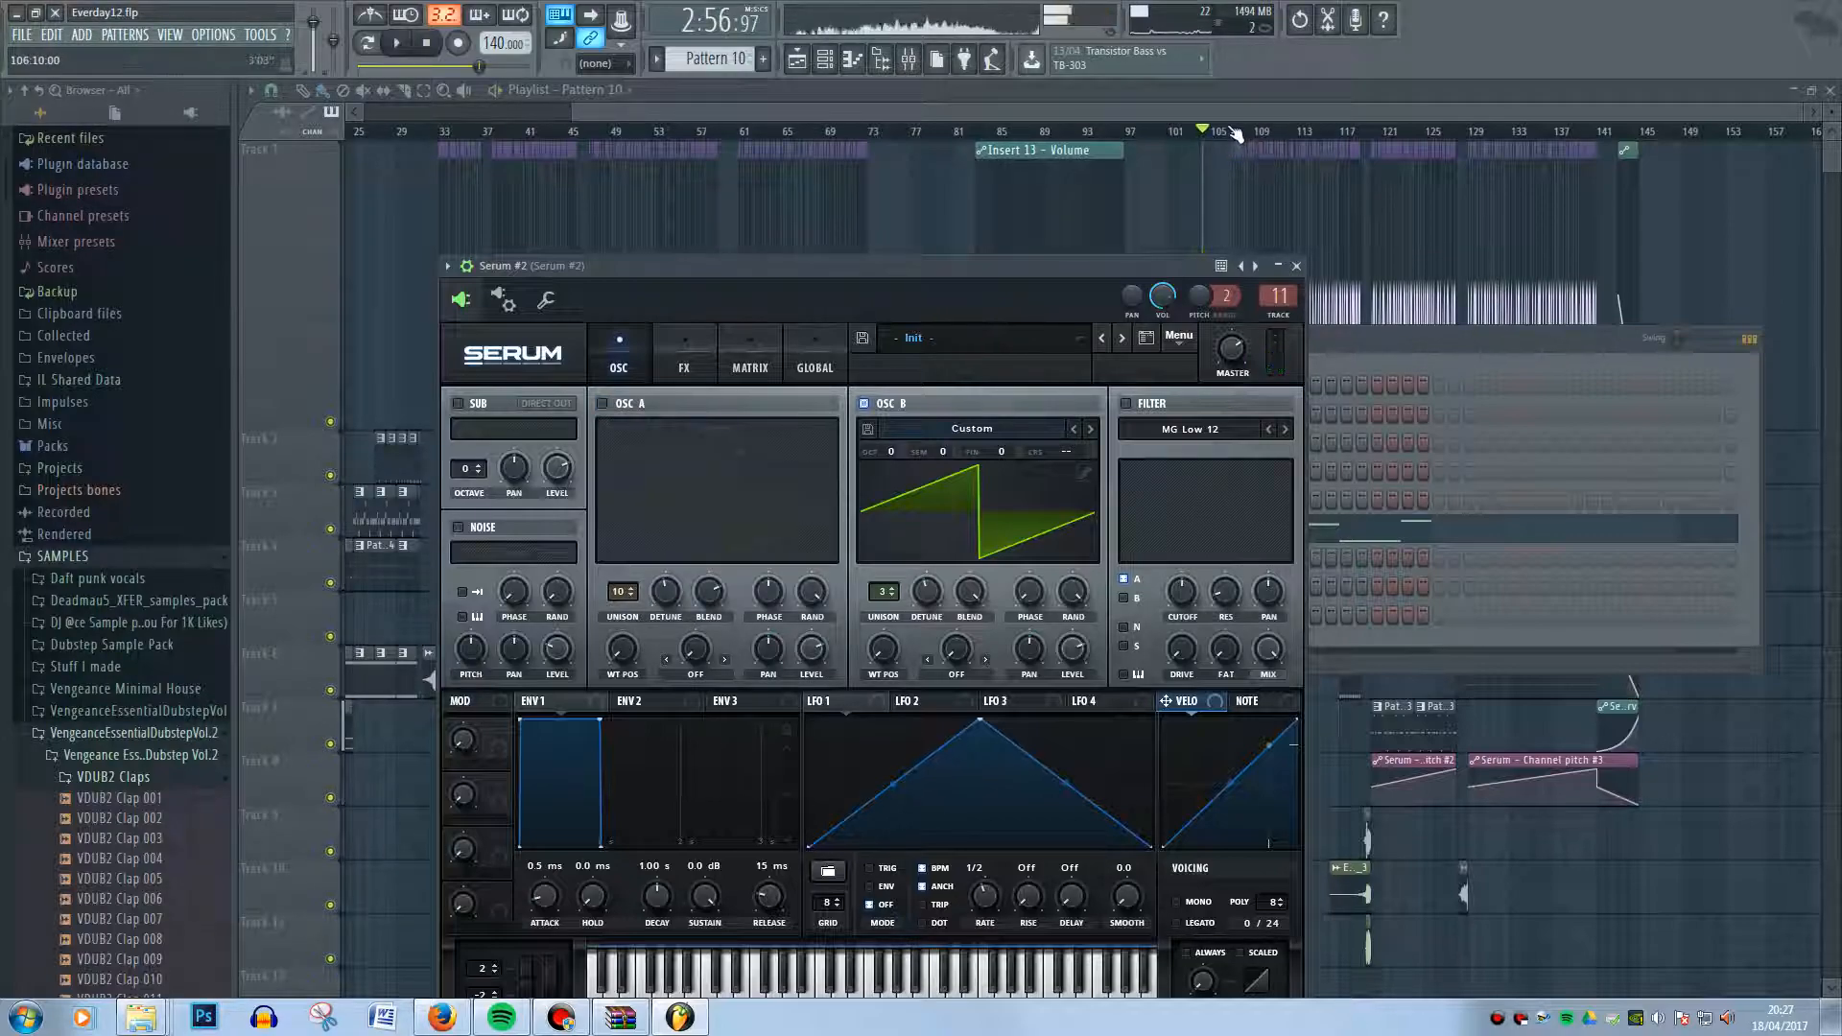
pyautogui.click(1229, 130)
pyautogui.press('space')
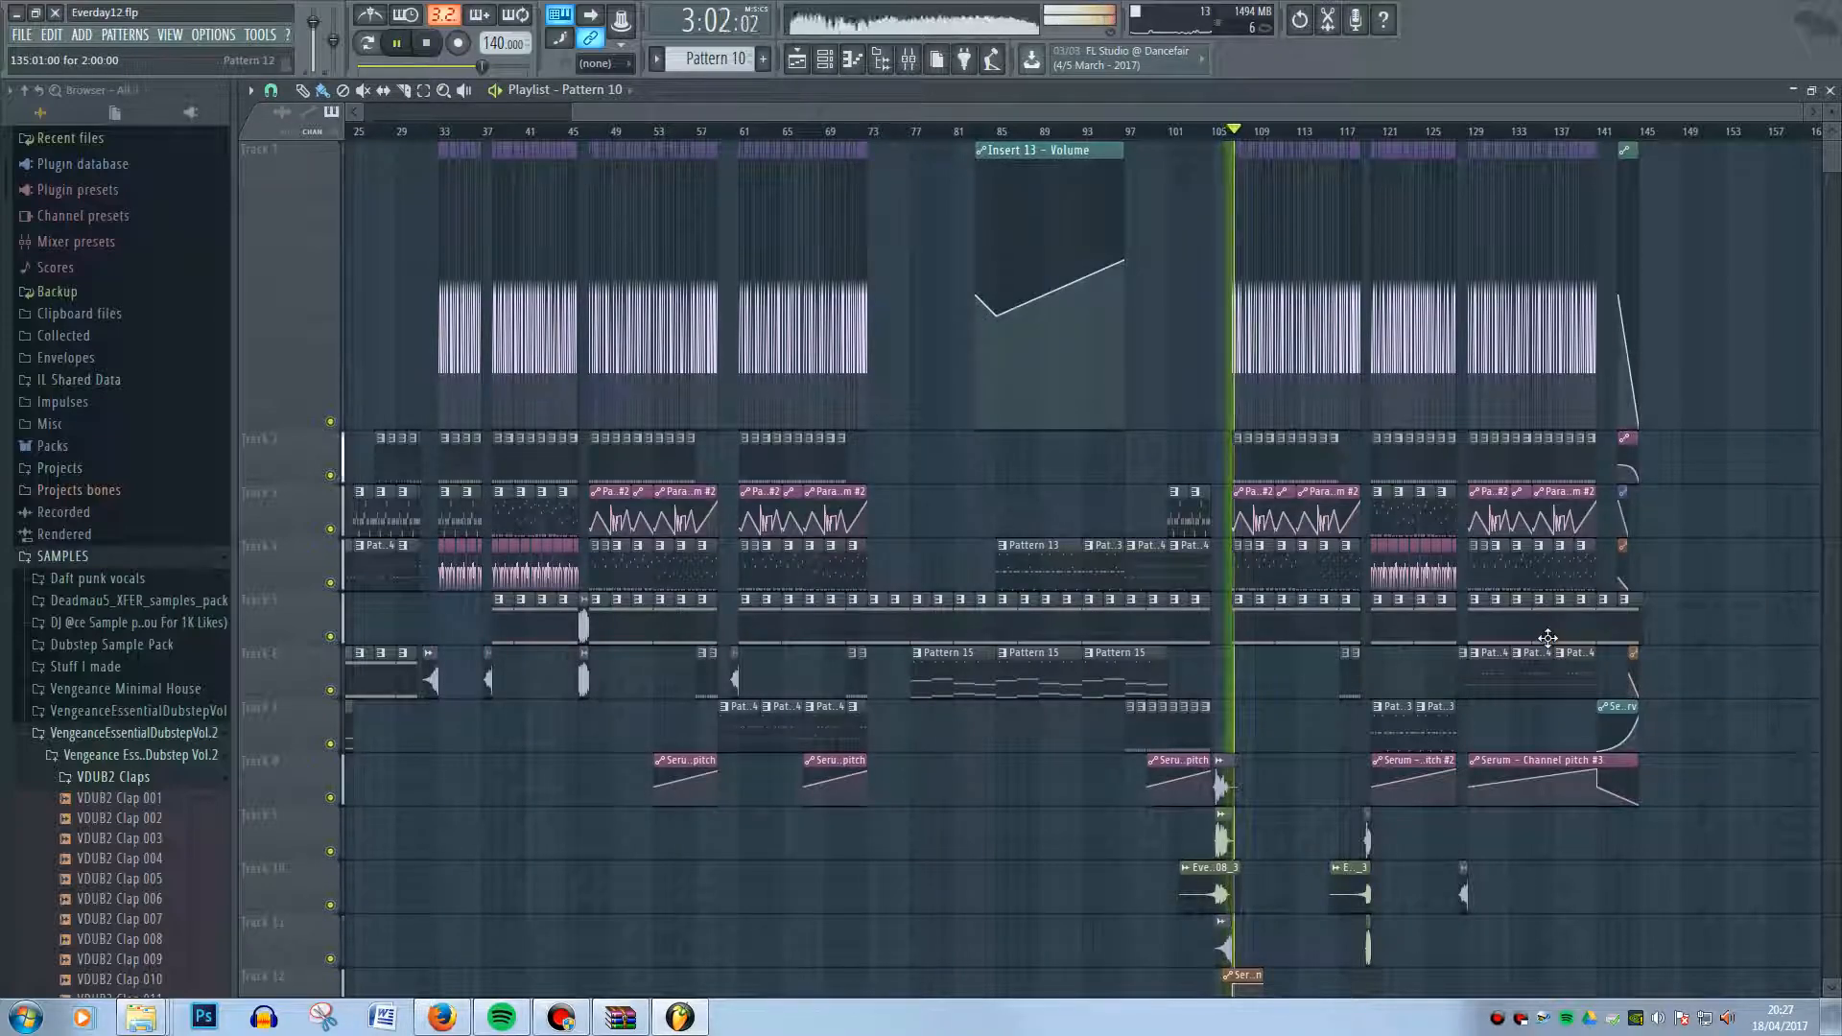
pyautogui.press('space')
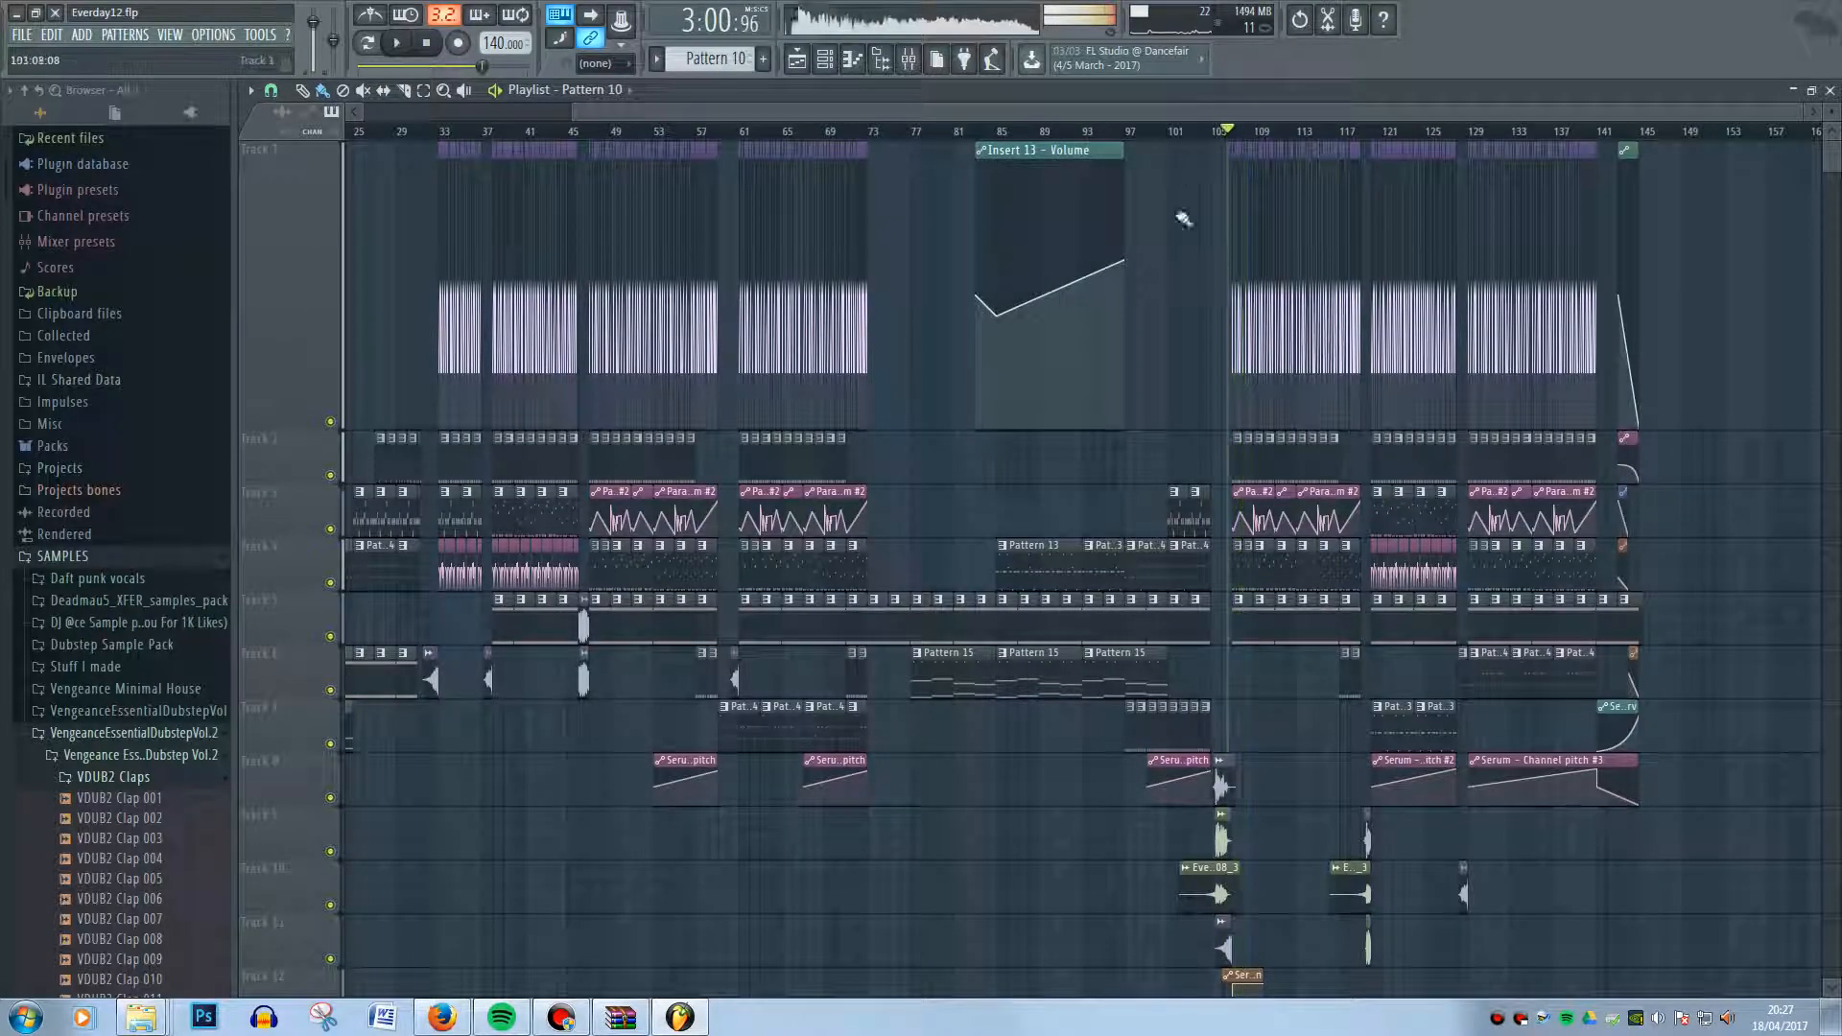
# - Add a new Serum instrument channel to the project and route it to the empty mixer track 13
pyautogui.click(1157, 114)
pyautogui.click(824, 59)
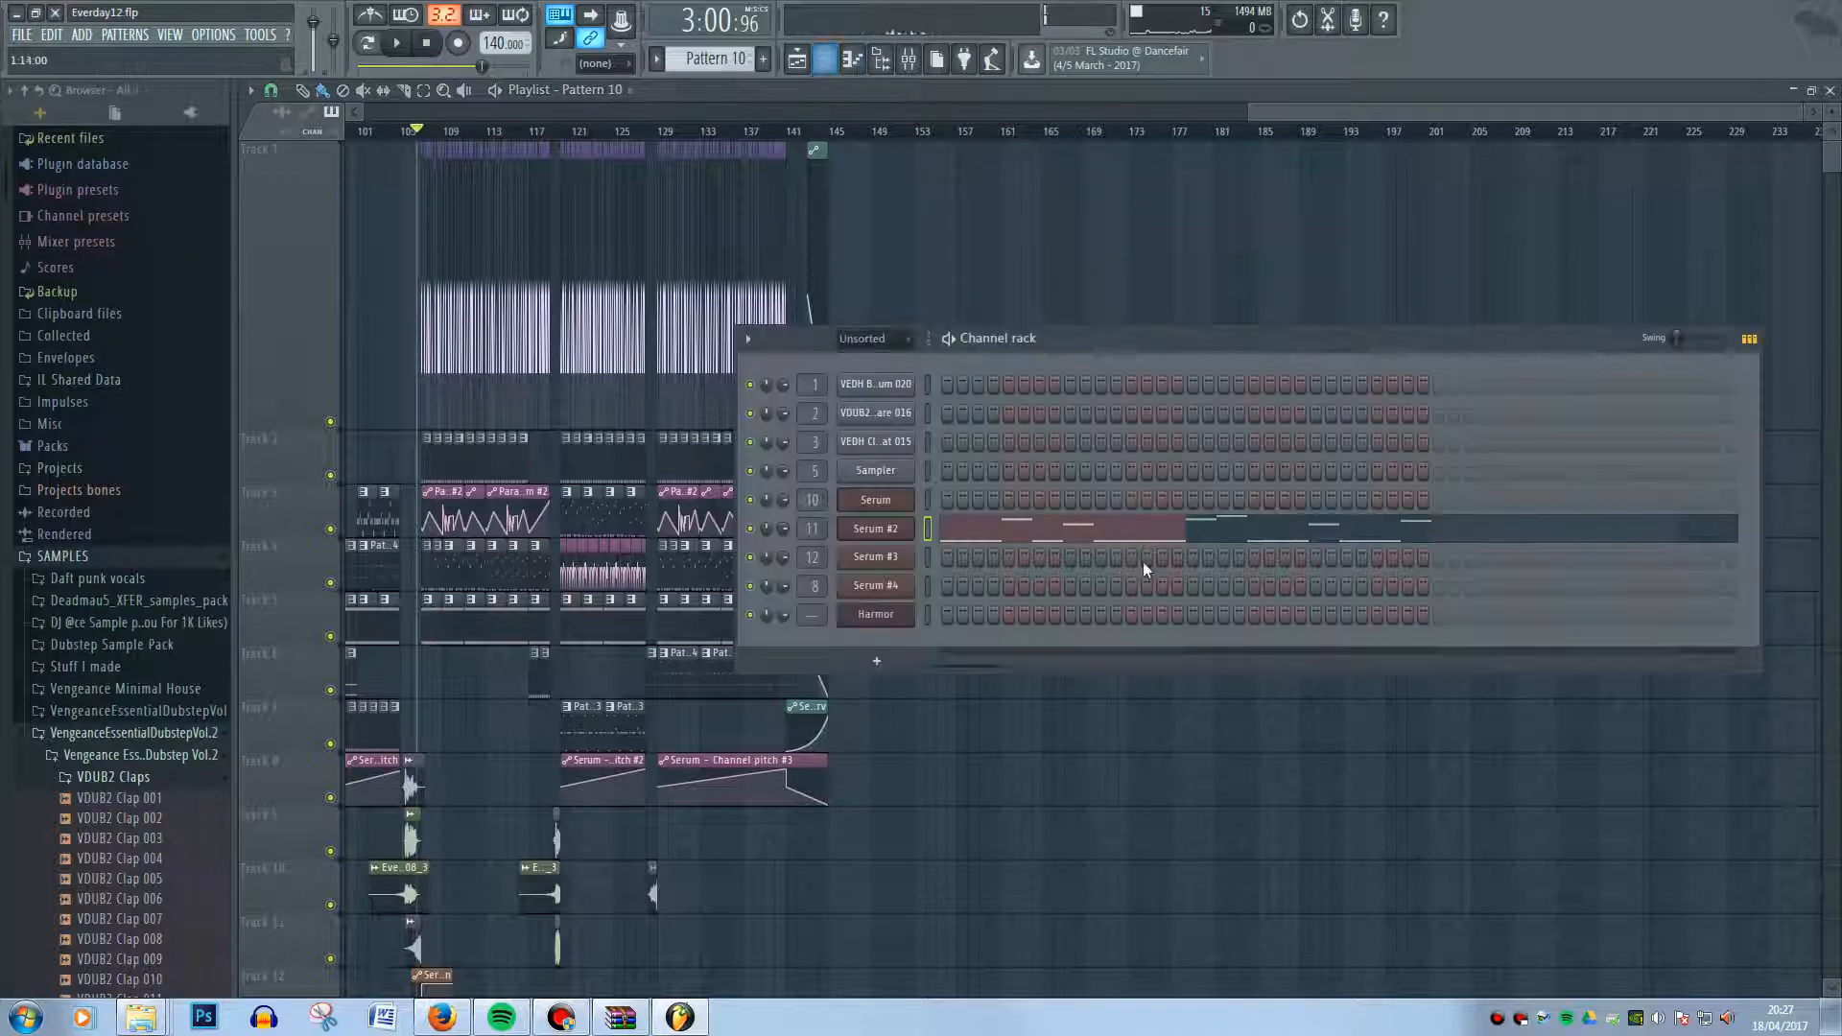
pyautogui.click(77, 36)
pyautogui.click(290, 381)
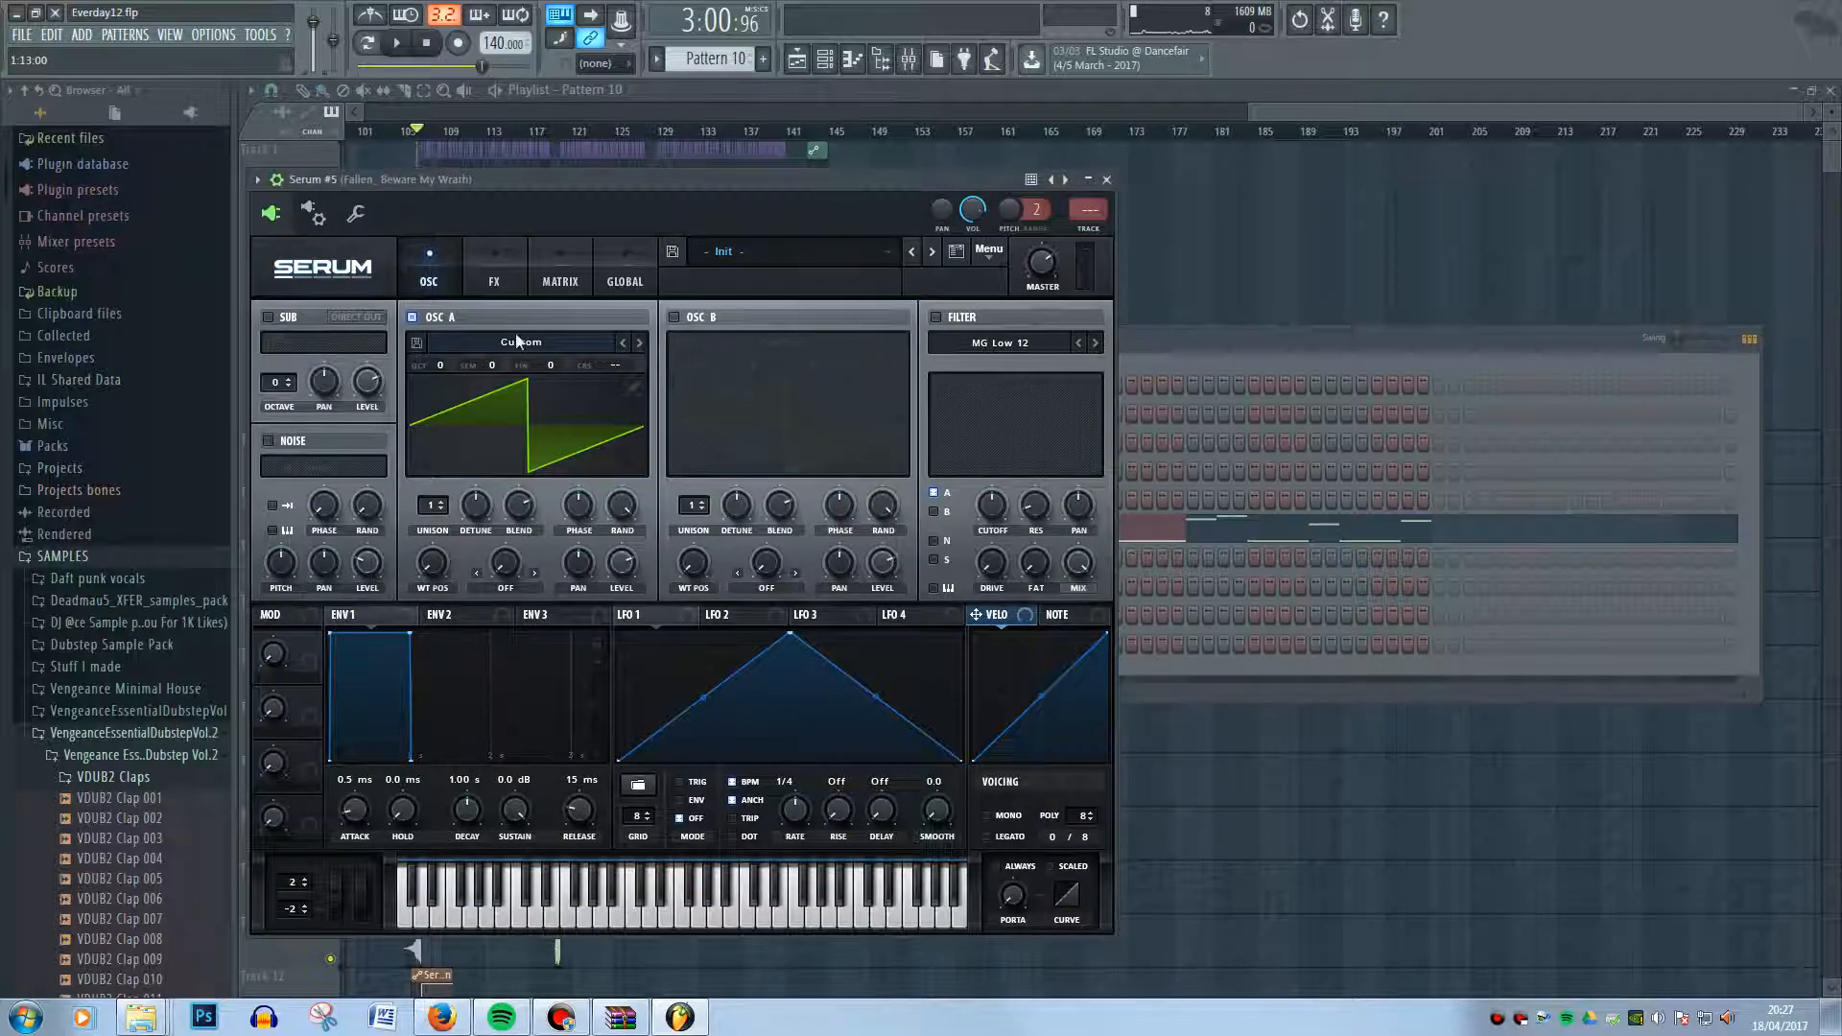
pyautogui.click(907, 60)
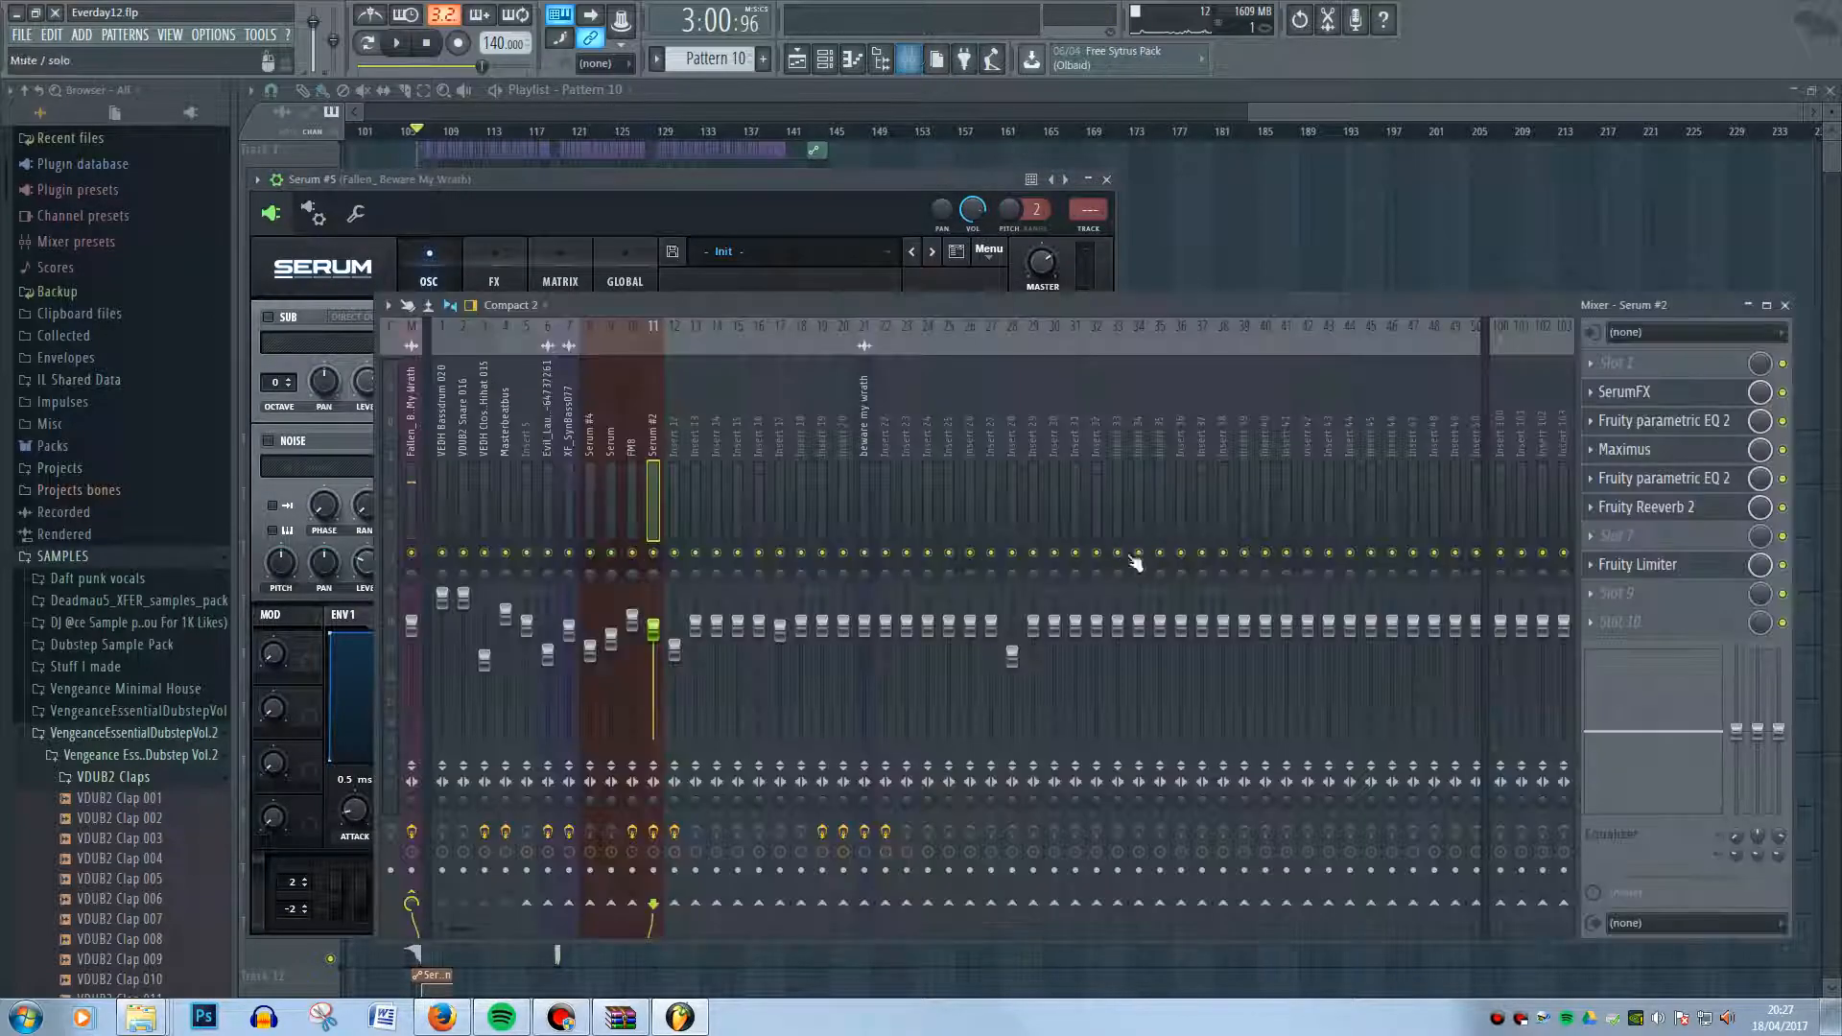
pyautogui.click(688, 193)
pyautogui.hotkey('ctrl', 'l')
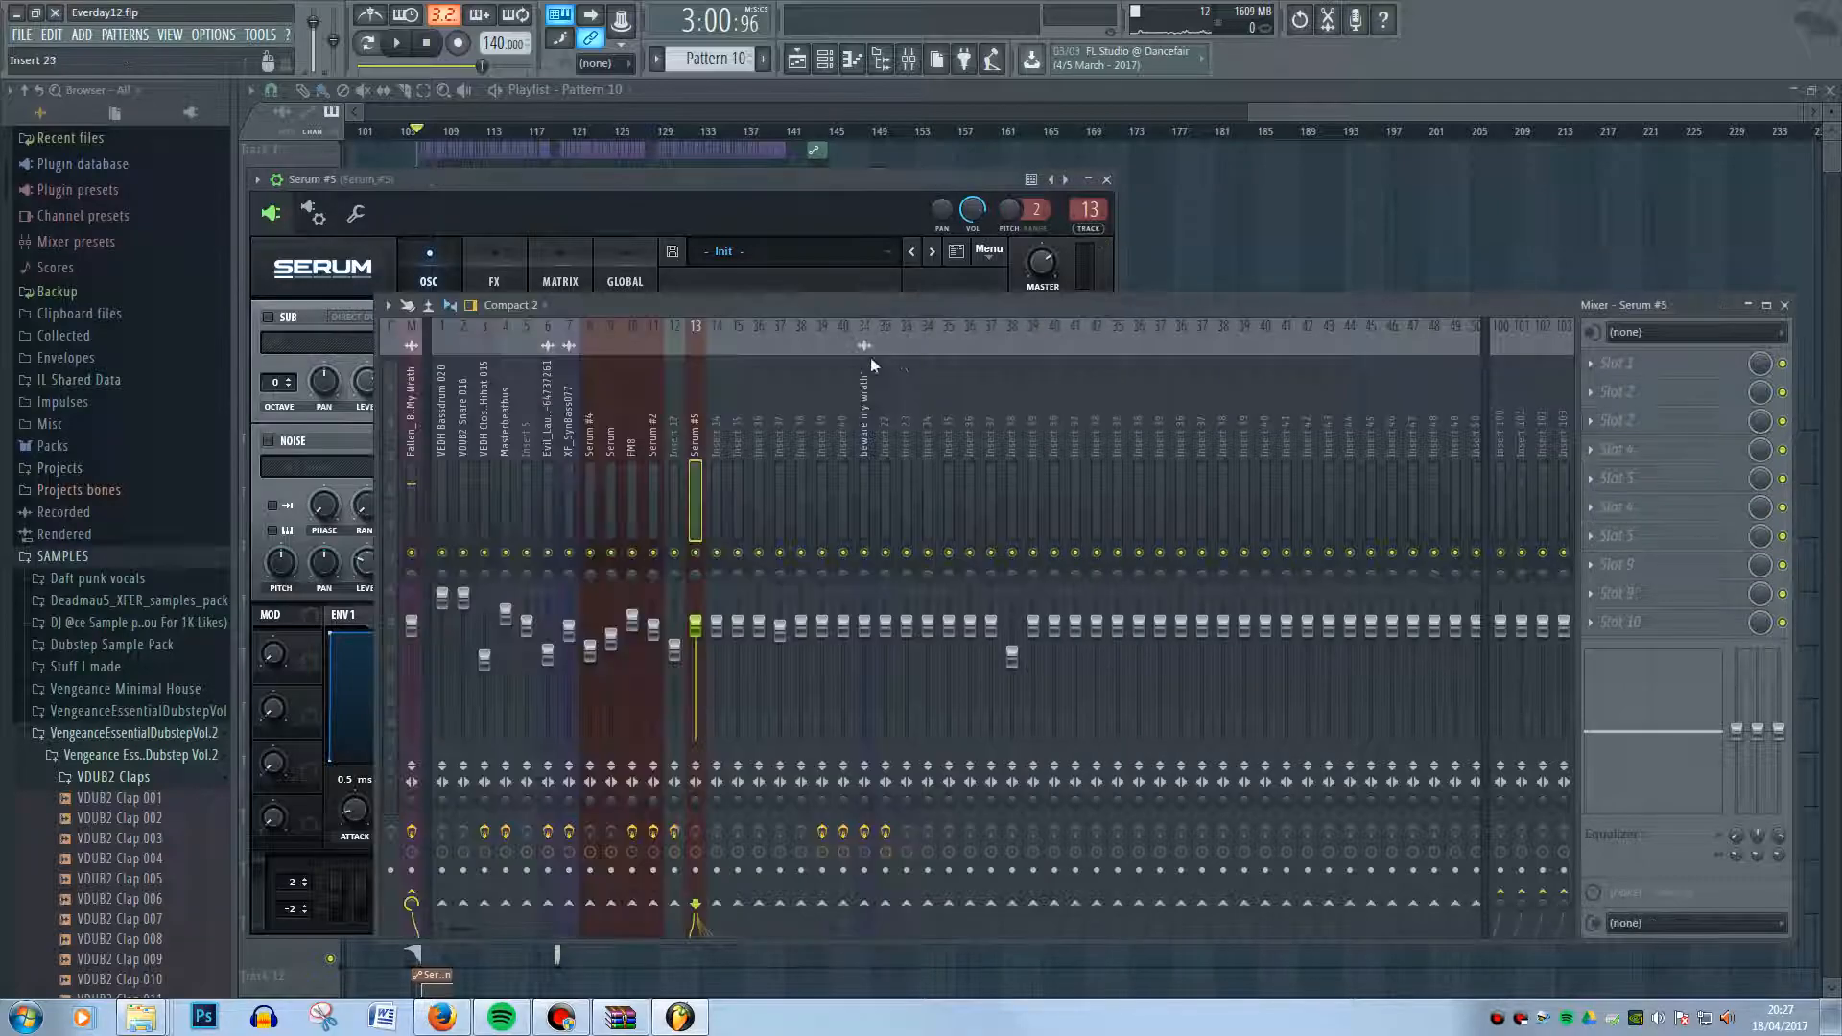
# - Load Fruity Parametric EQ 2 into slot 4 of the Serum #5 mixer track, replacing the mistakenly loaded Fruity Parametric EQ
pyautogui.click(1616, 449)
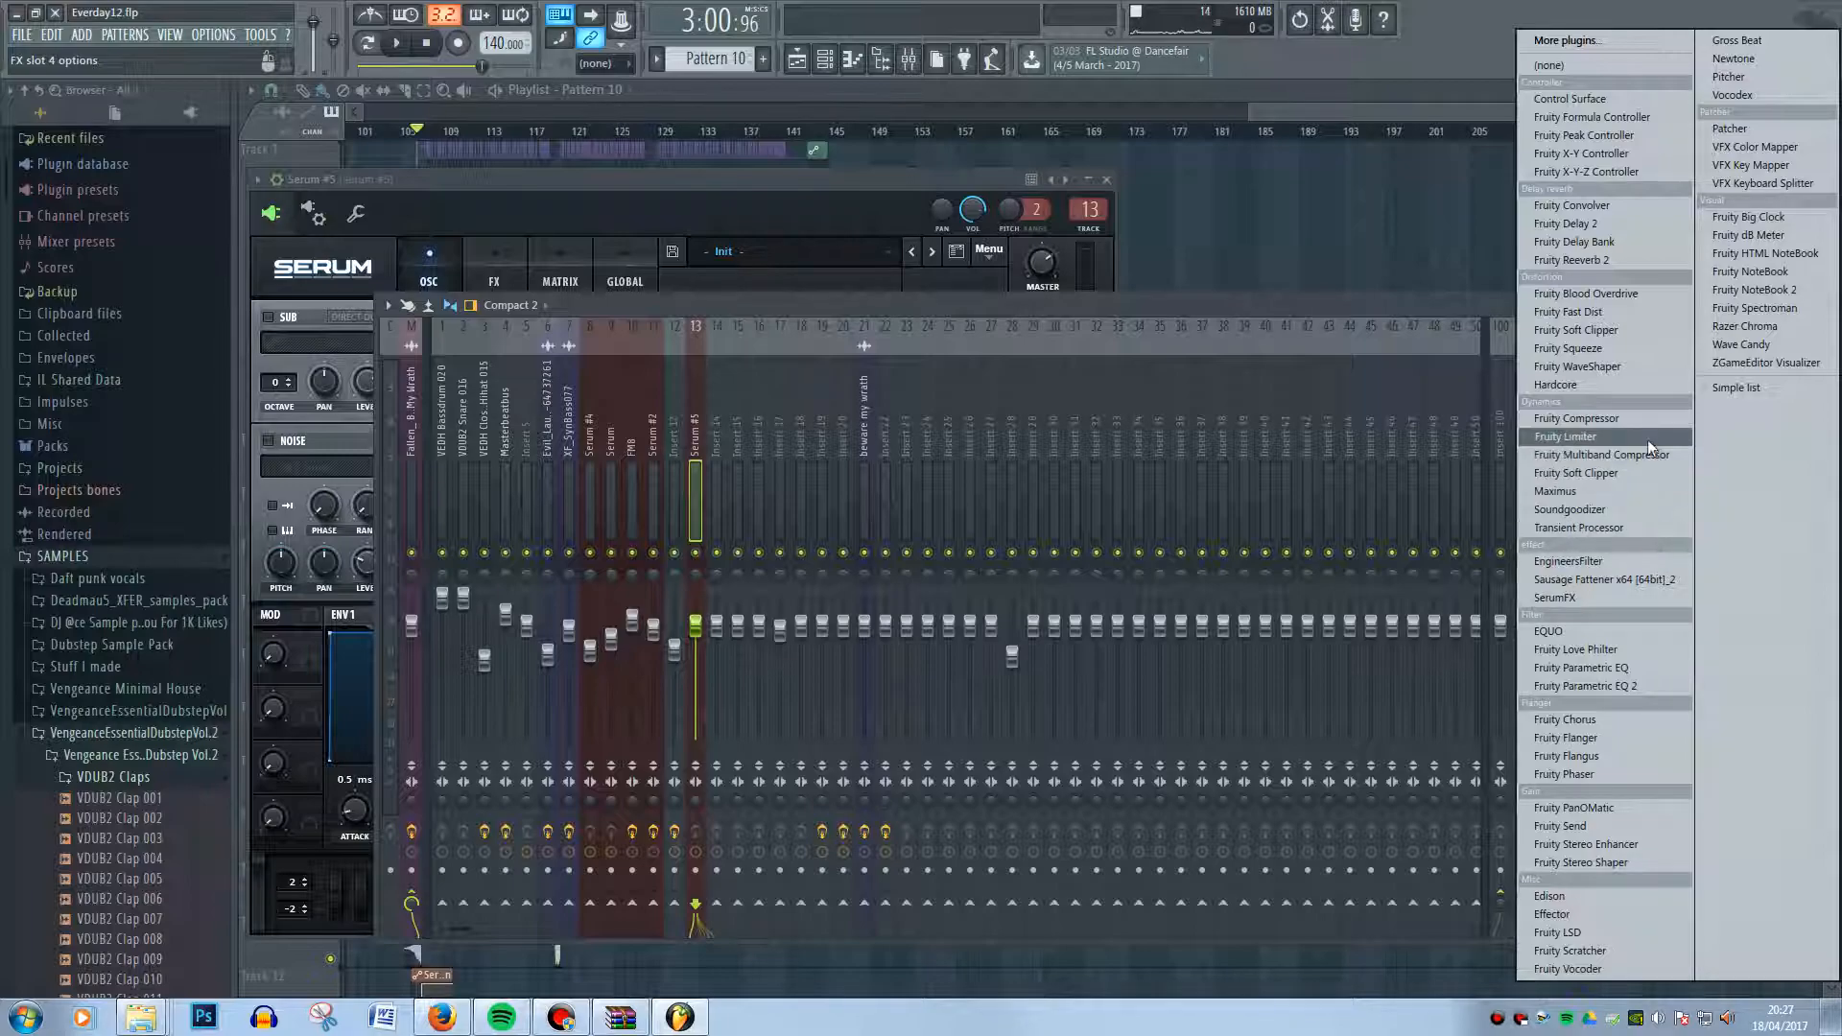
pyautogui.click(1629, 686)
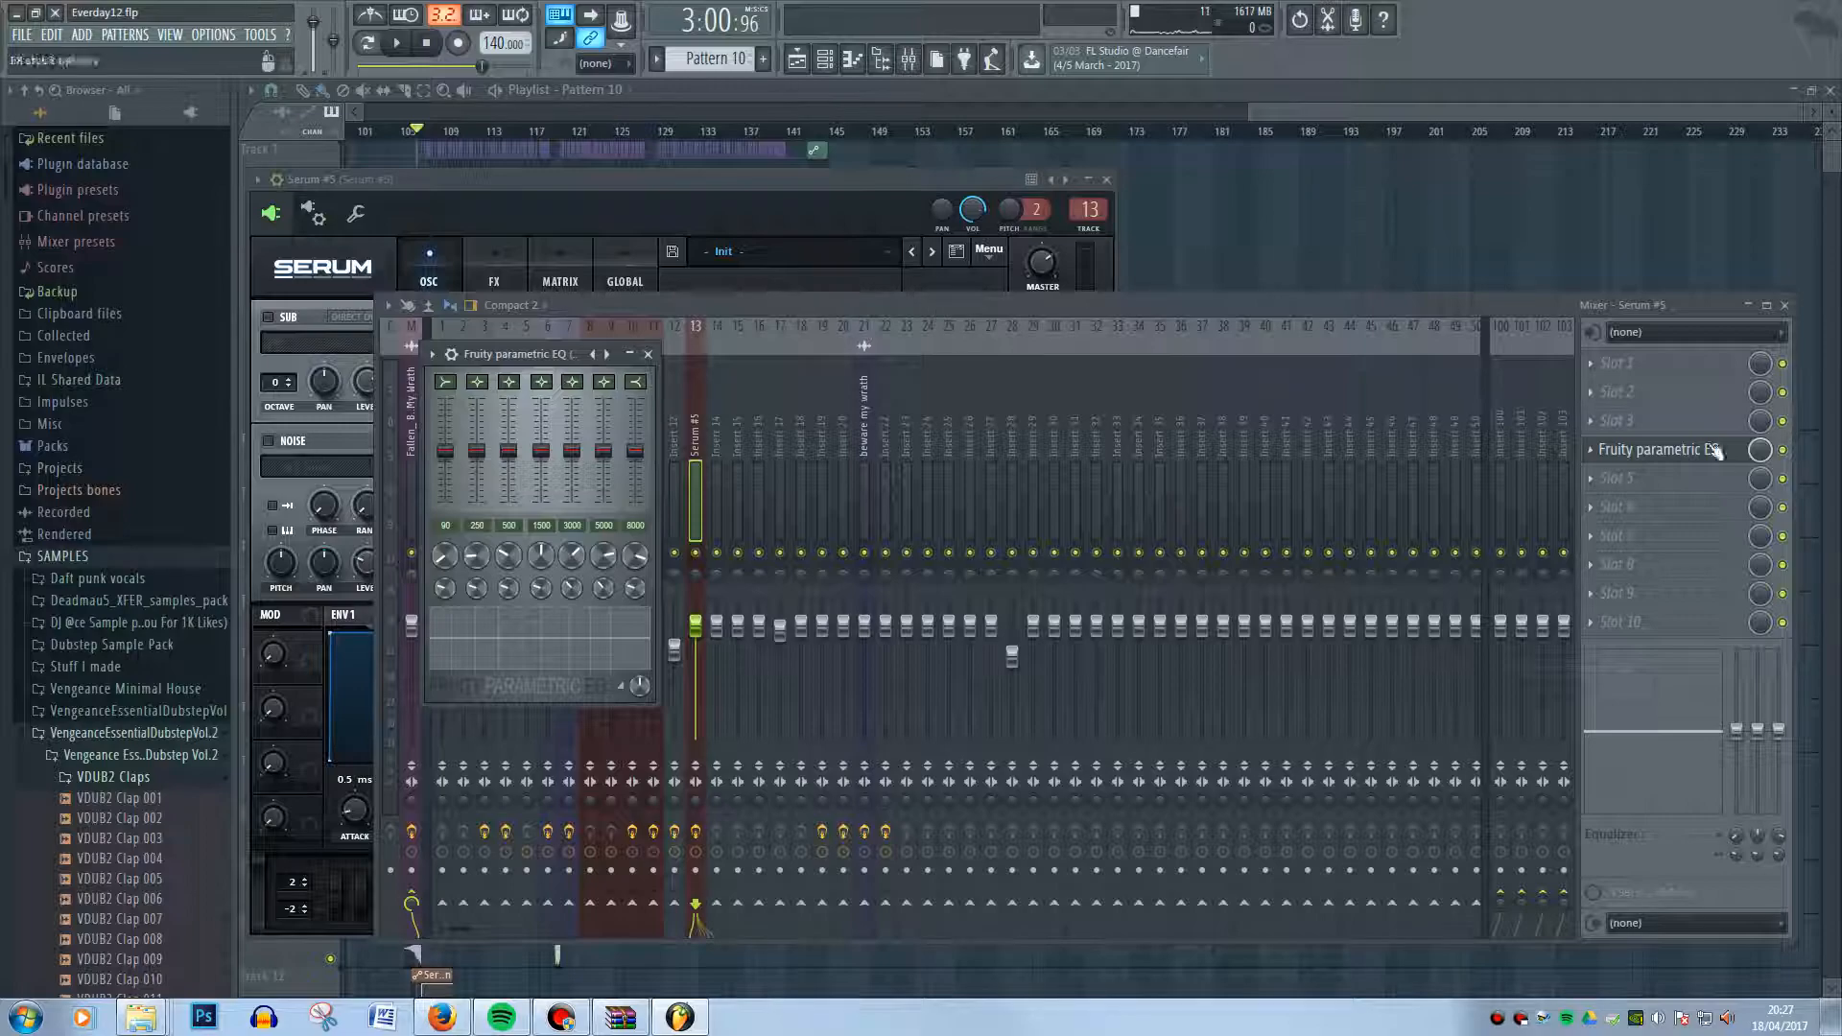
pyautogui.click(1583, 448)
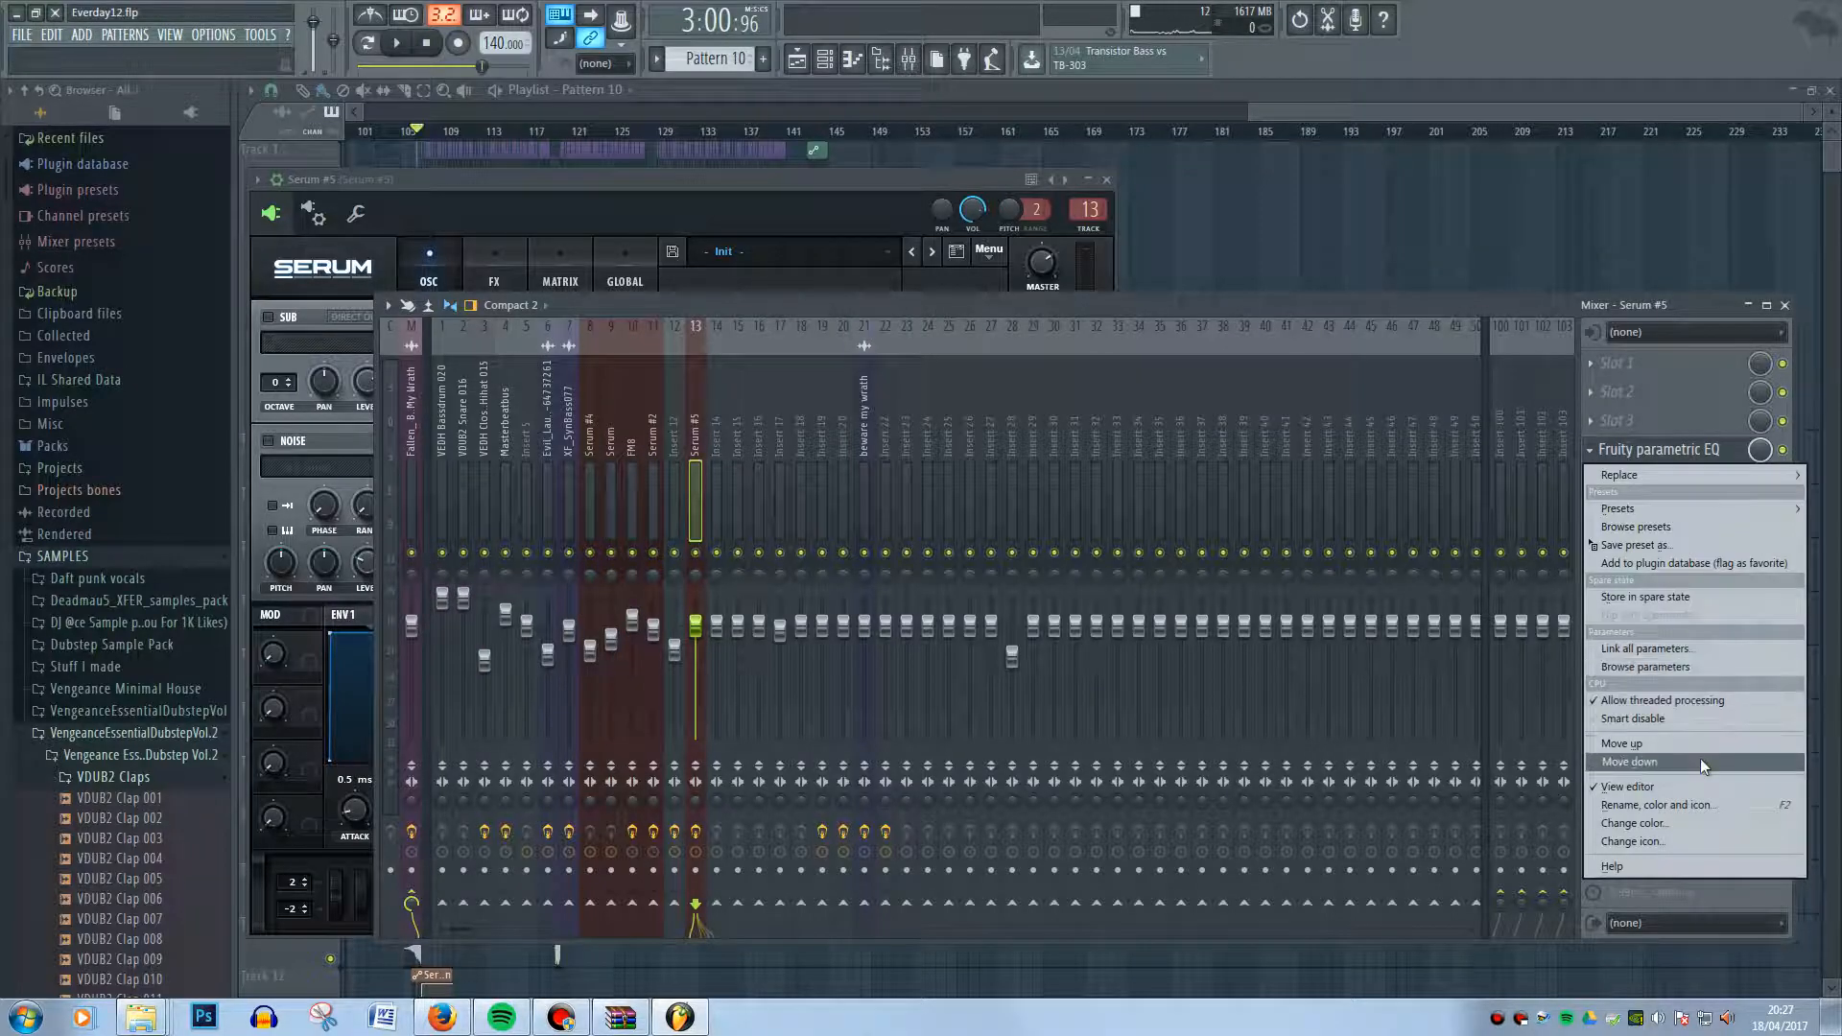
pyautogui.moveTo(1773, 476)
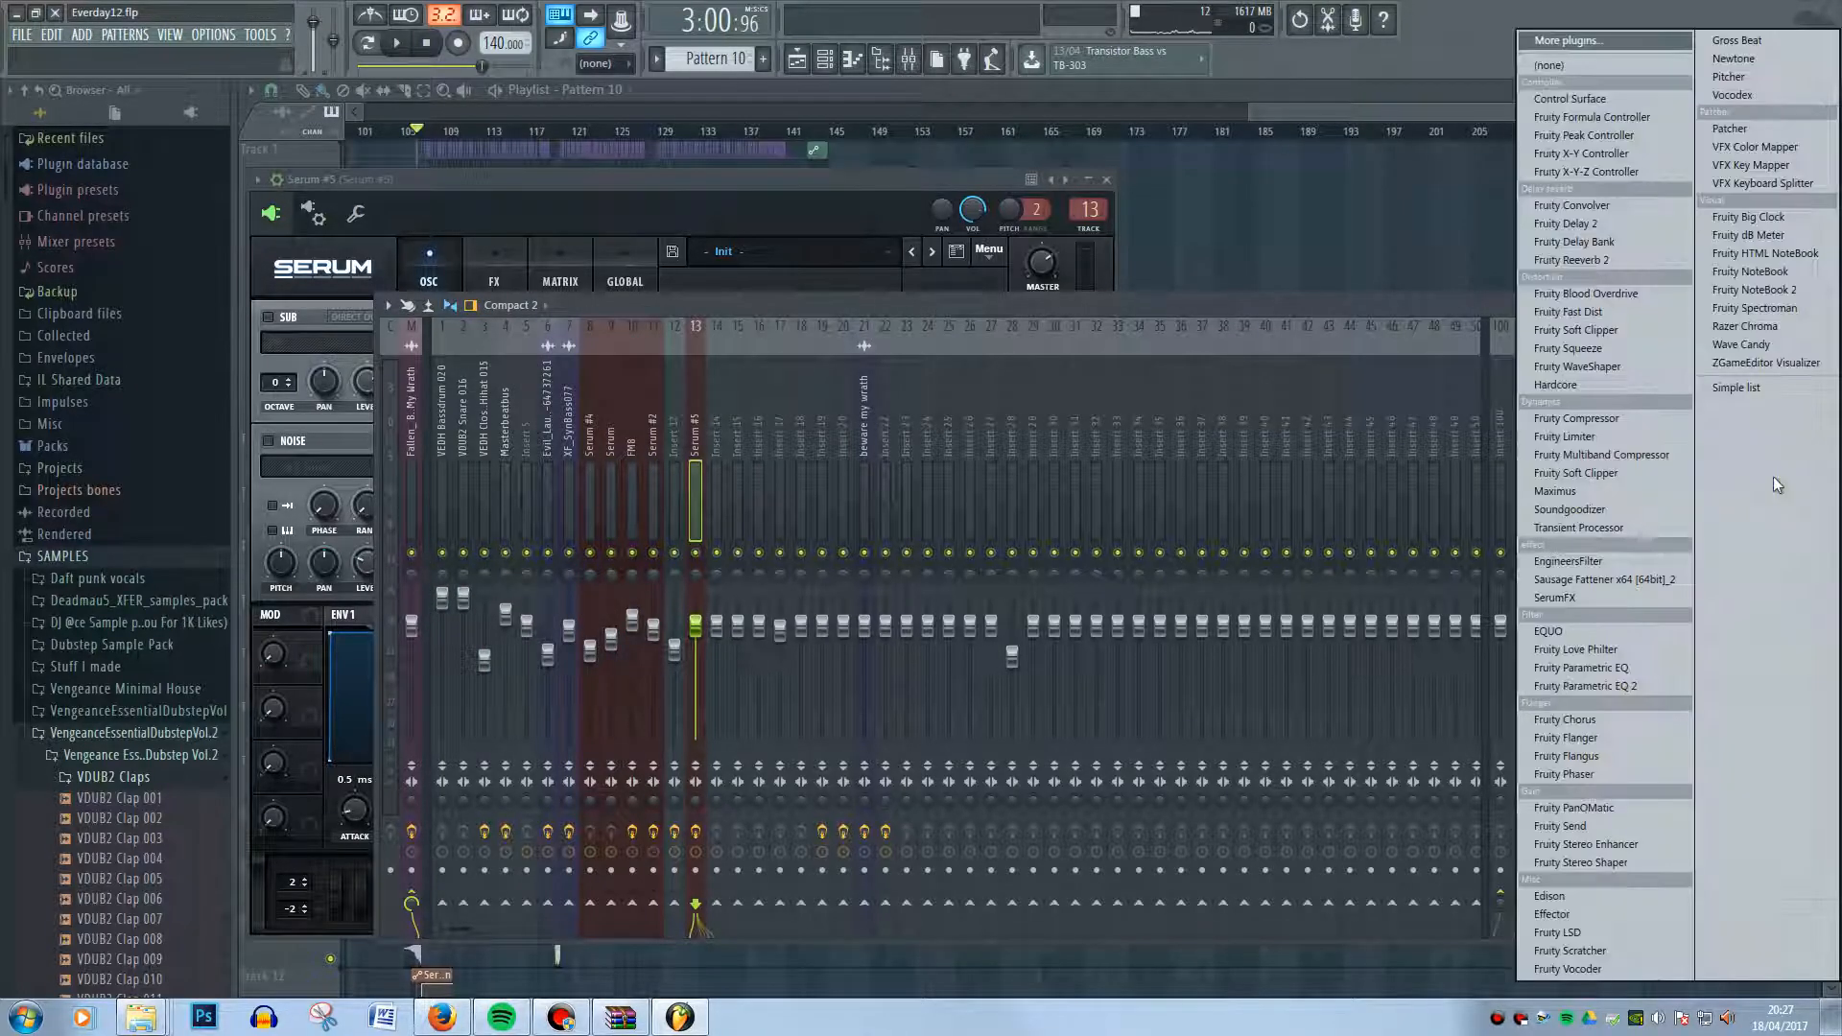
pyautogui.click(1655, 683)
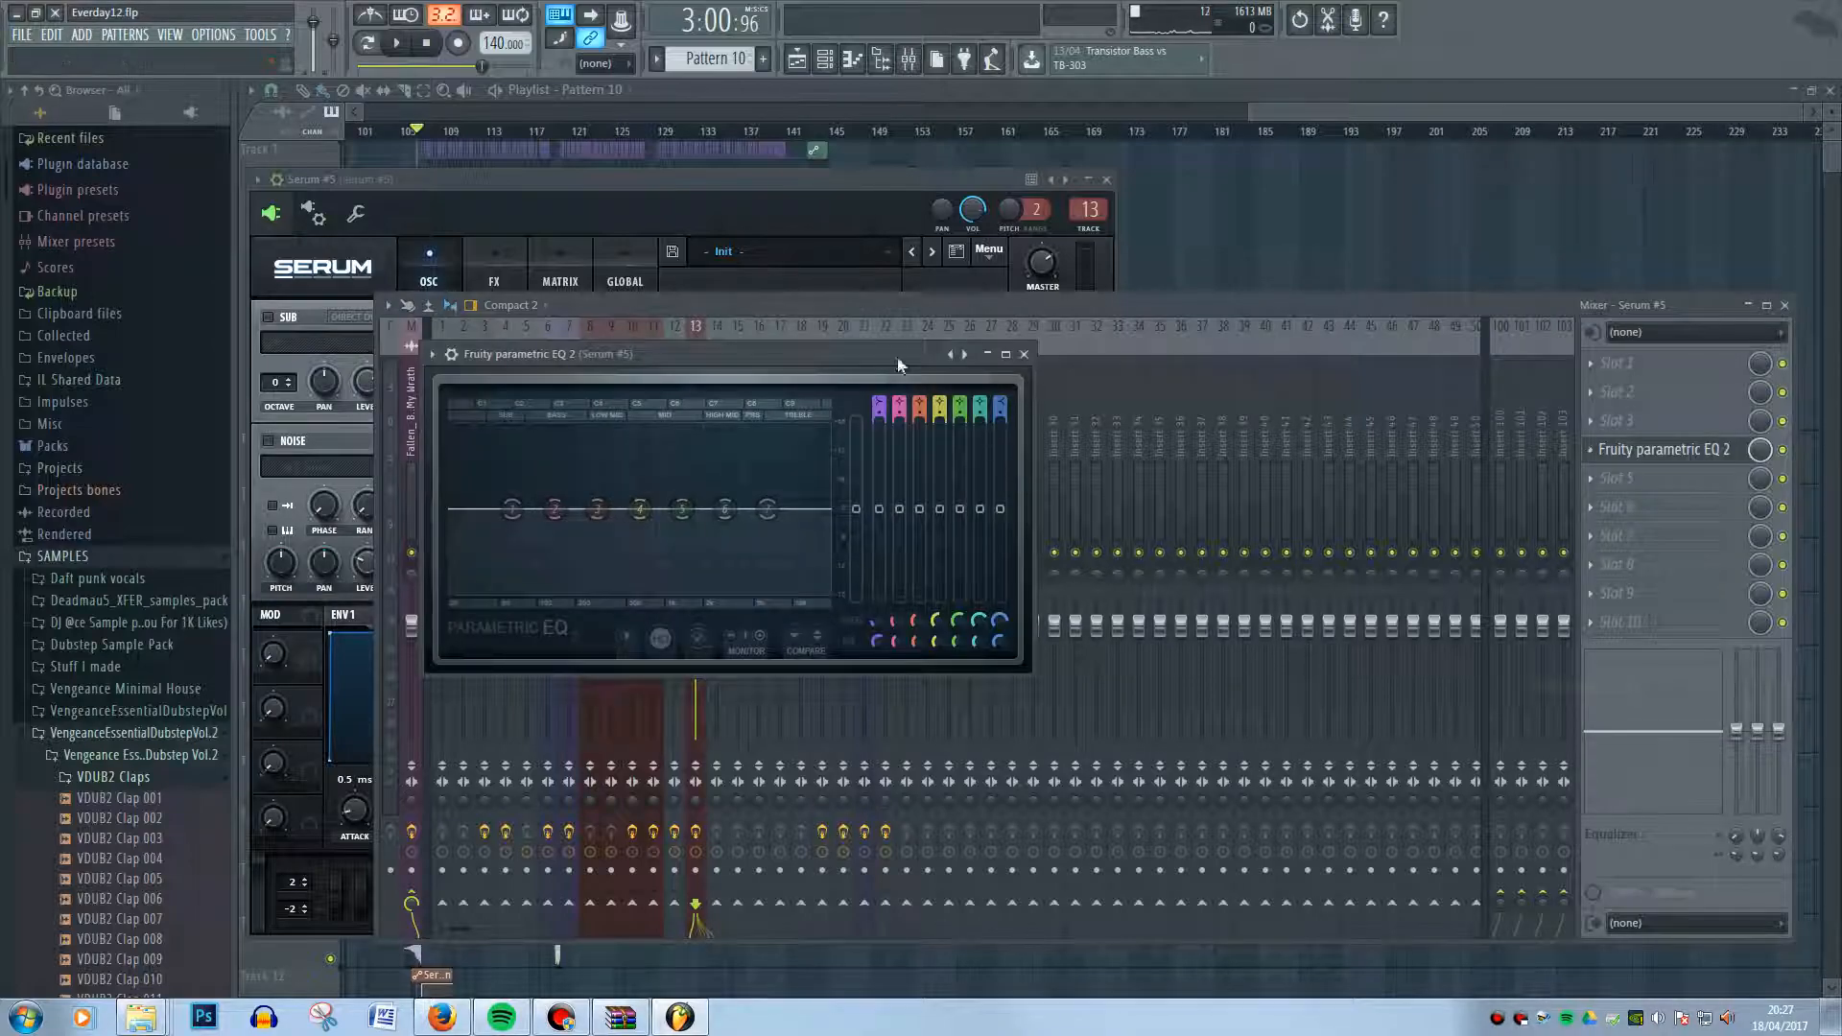
# - Arrange Serum #5 and Fruity Parametric EQ 2 side by side and play test notes to examine the raw saw wave's harmonics
pyautogui.click(754, 179)
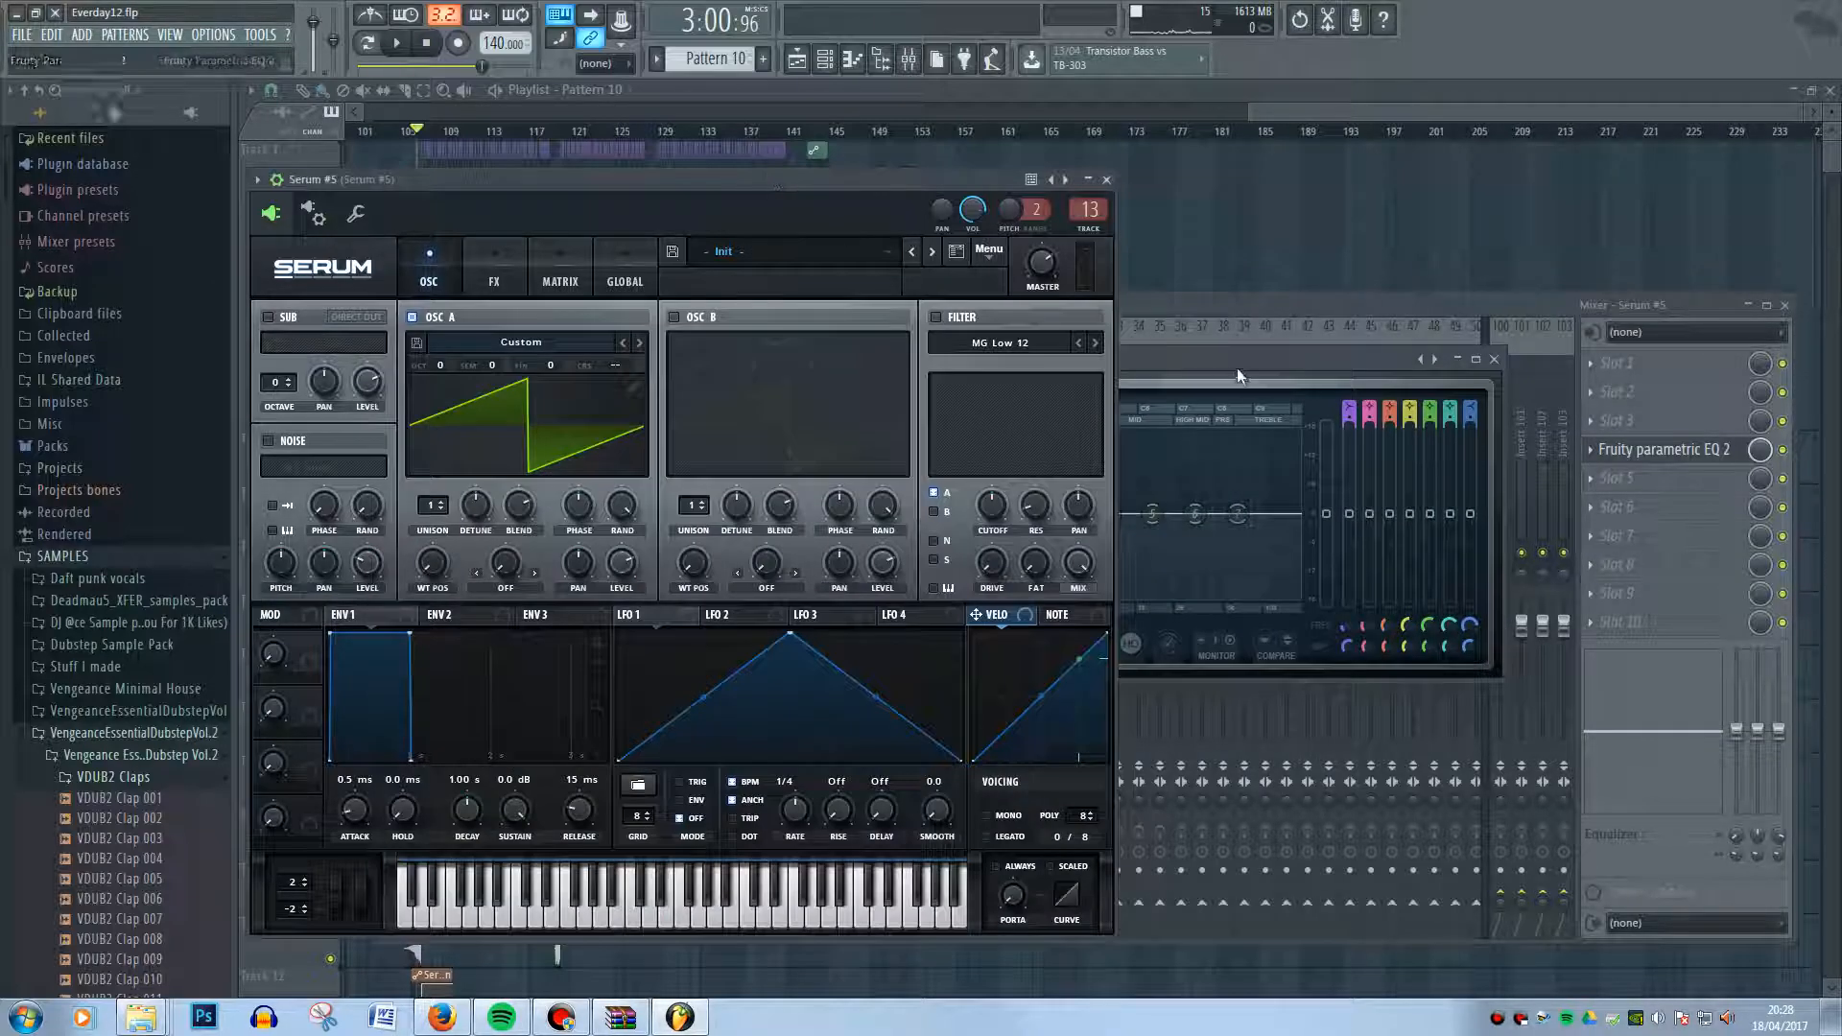
pyautogui.click(1455, 342)
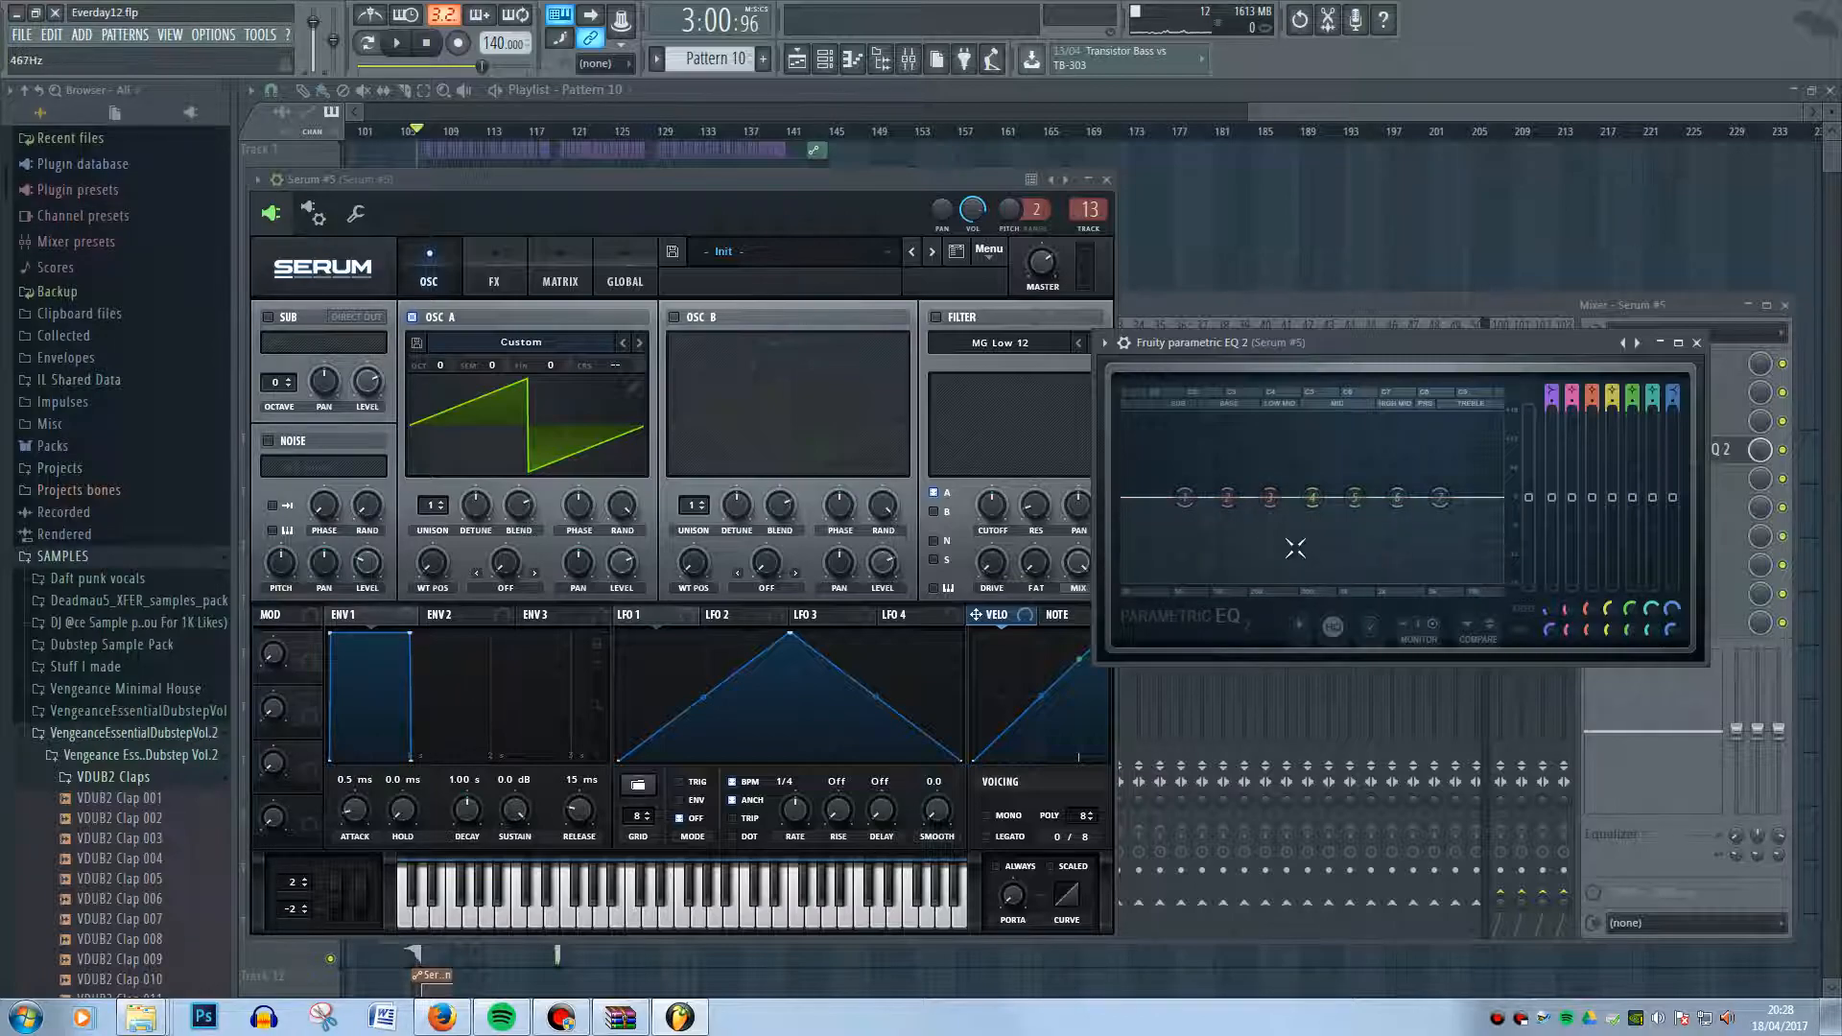
pyautogui.press('b')
pyautogui.press('b')
pyautogui.press('b')
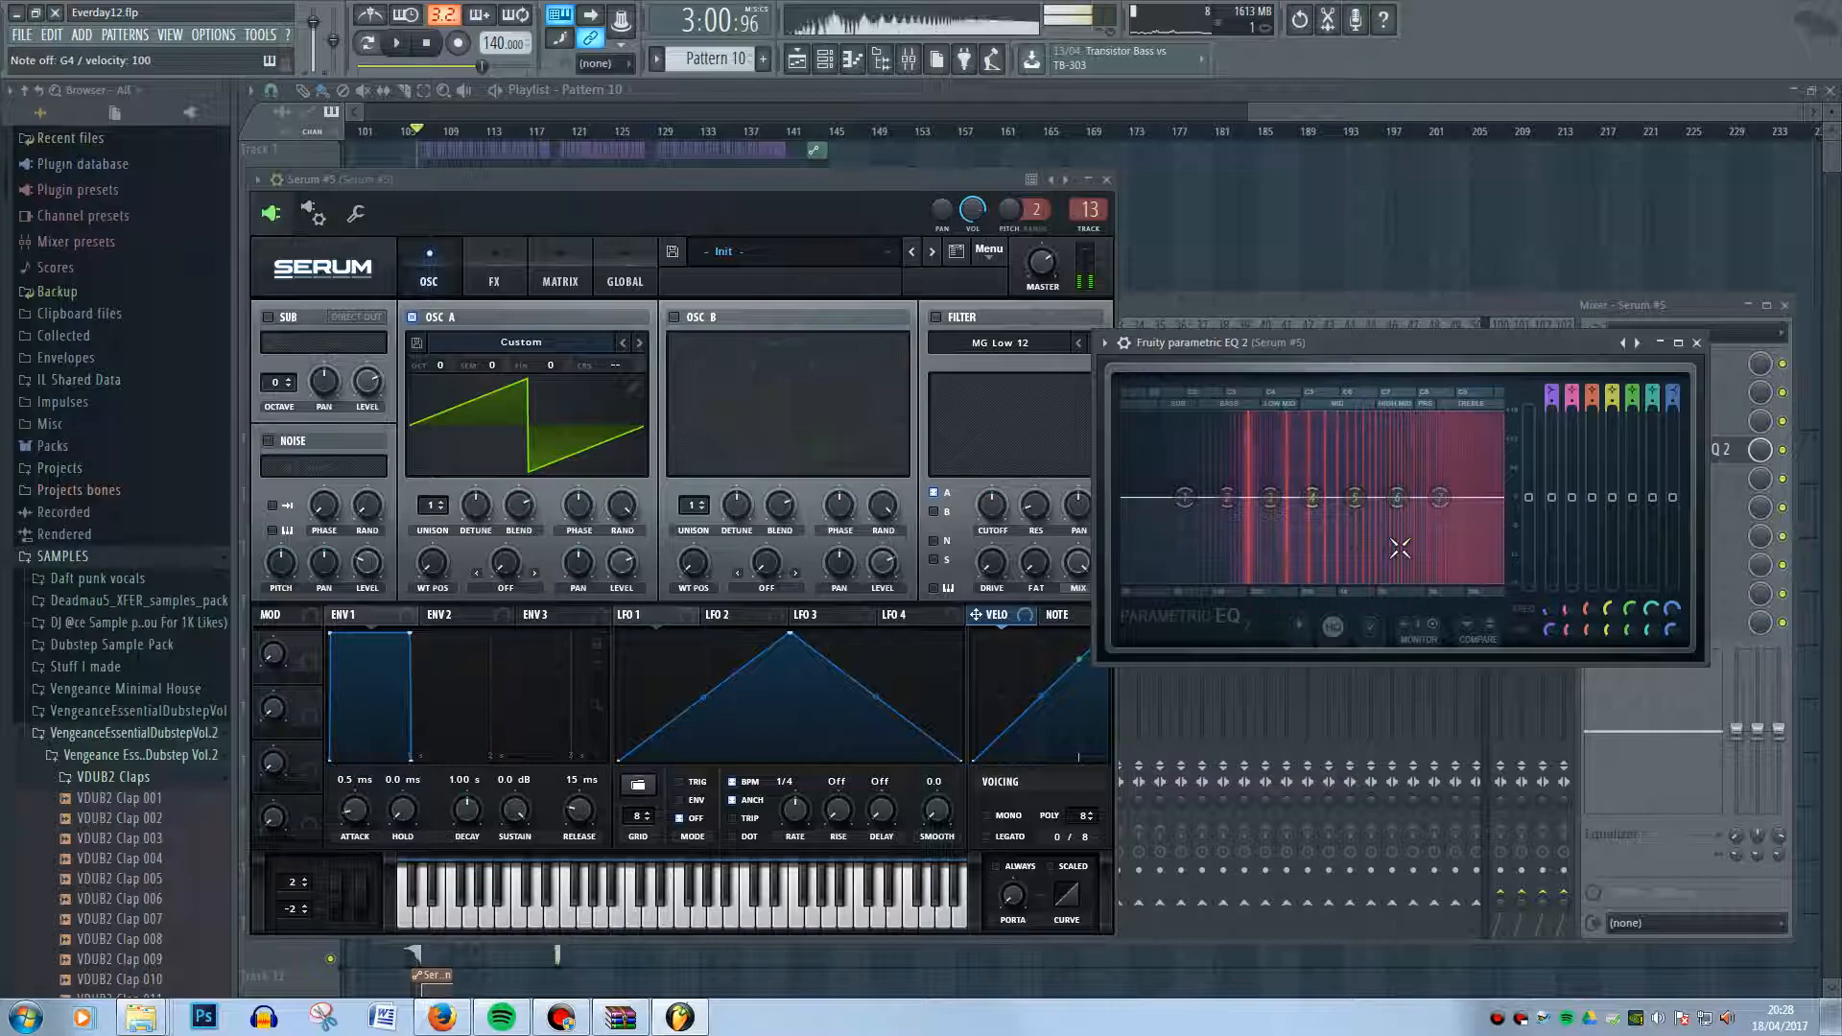
pyautogui.press('b')
# - Boost band 6 in the high mids of the Serum #5 track's EQ and play test notes through it
pyautogui.moveTo(1410, 501); pyautogui.dragTo(1391, 468)
pyautogui.press('b')
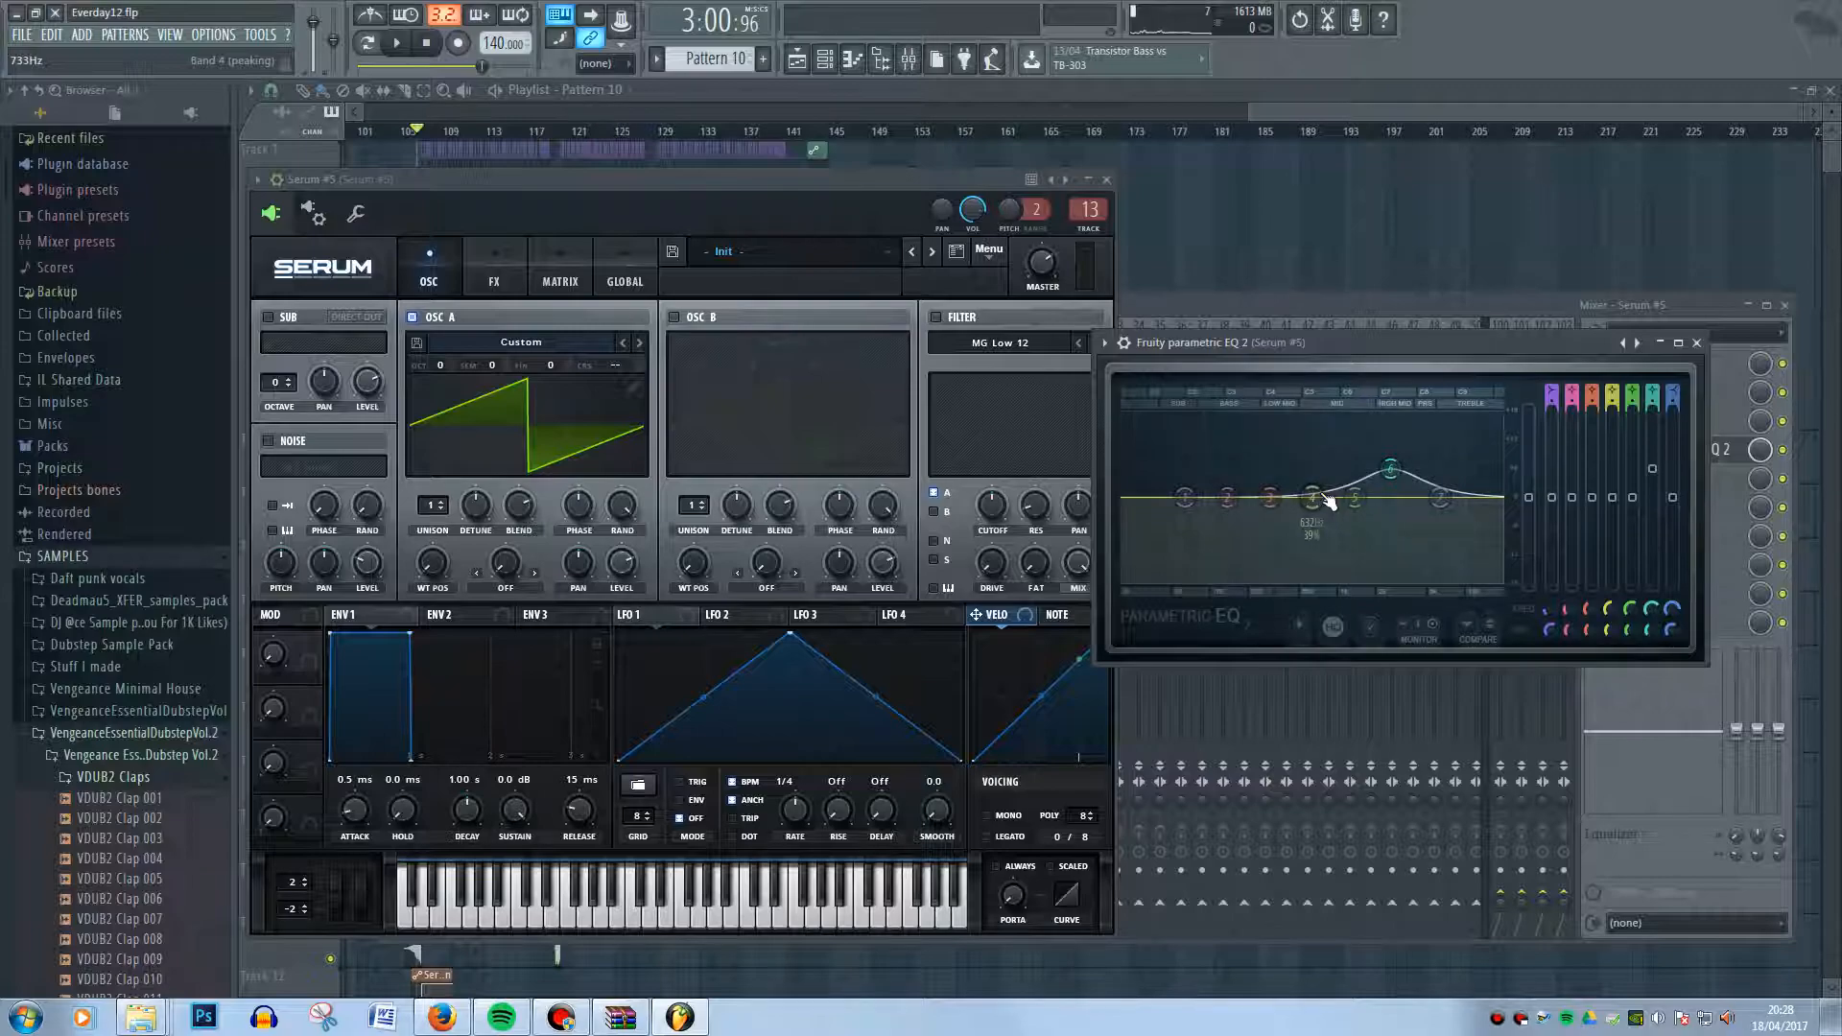
pyautogui.press('b')
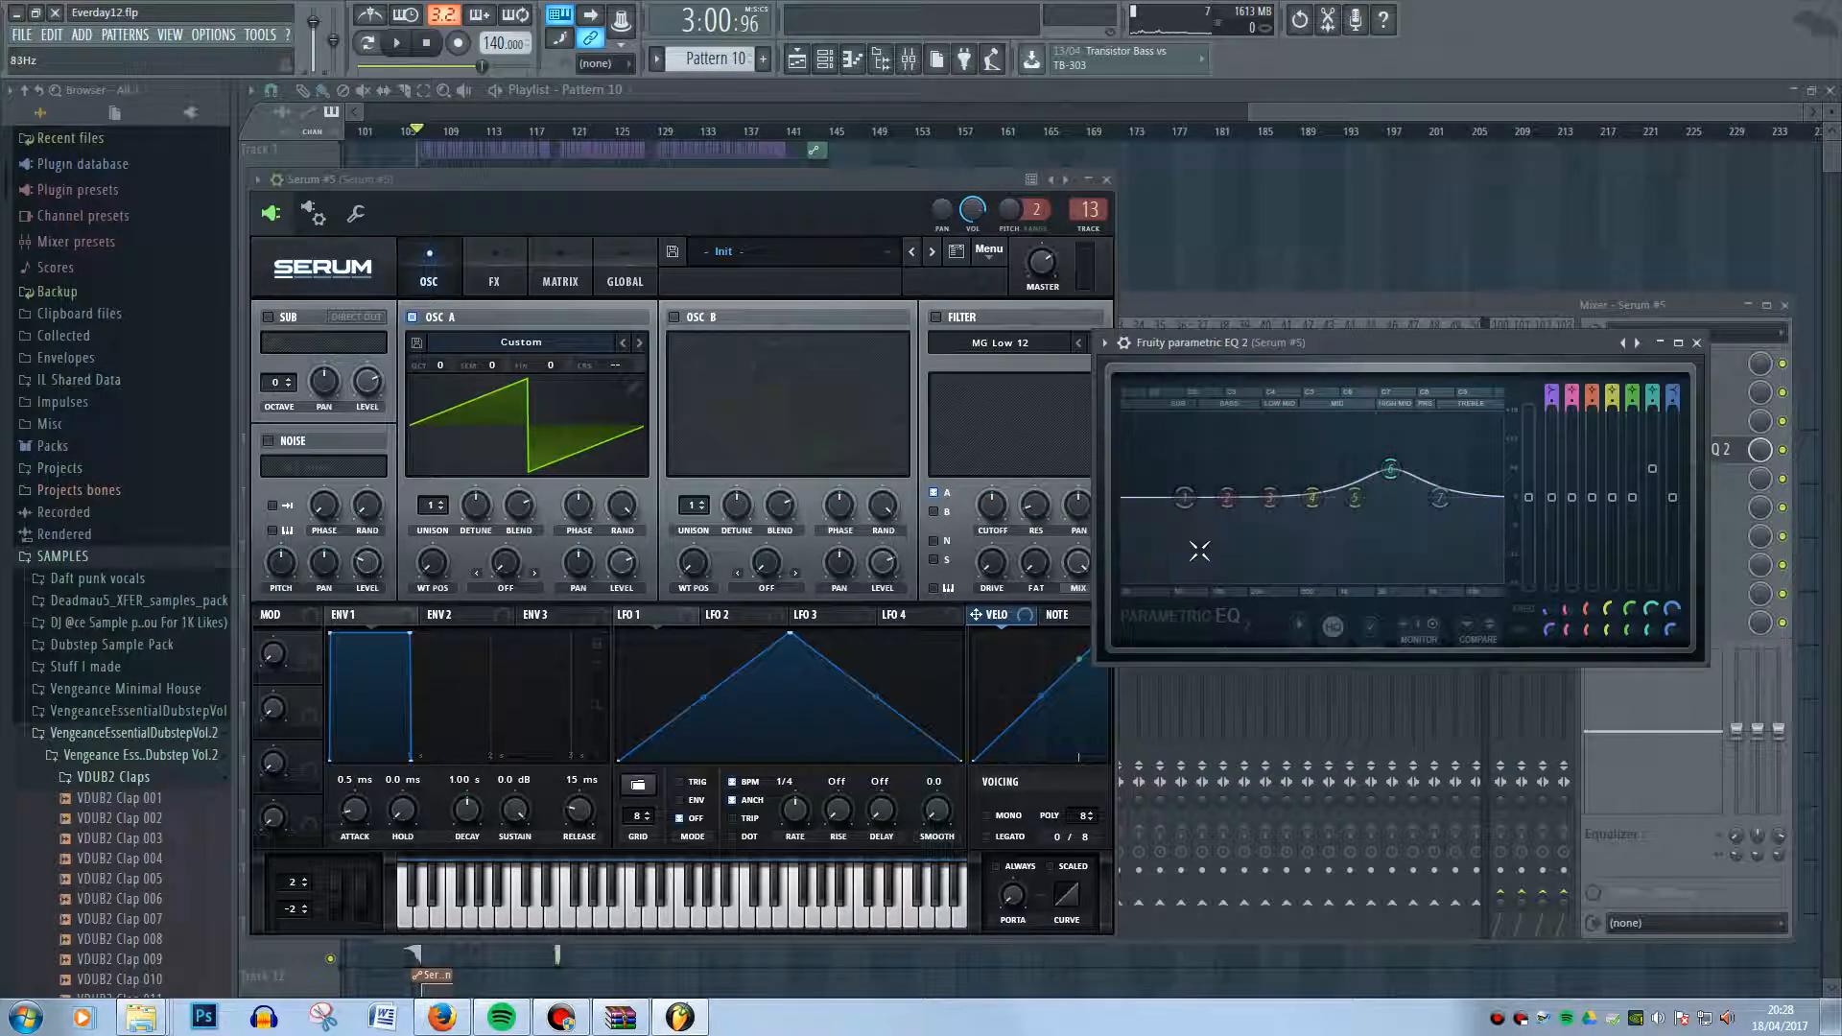
pyautogui.press('b')
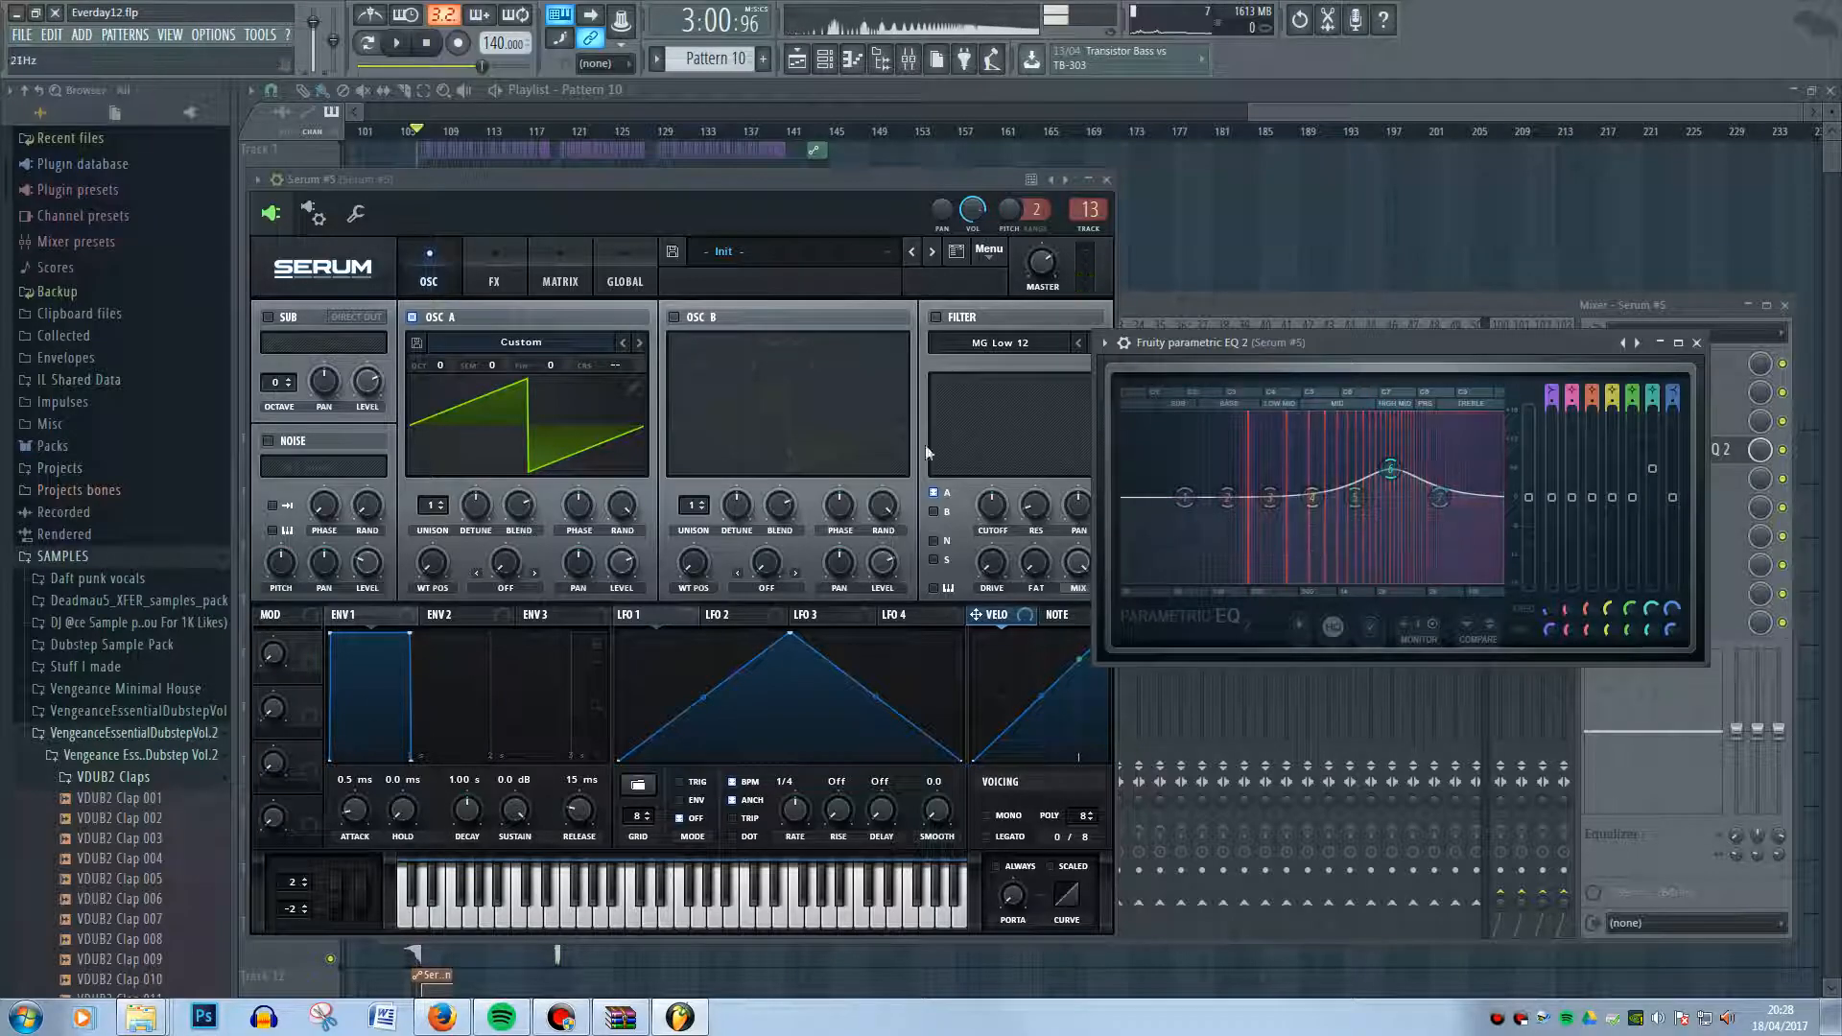
# - Enable Tube distortion in Serum #5's effects and sweep its Drive down and back up to a high amount while playing test notes
pyautogui.click(499, 267)
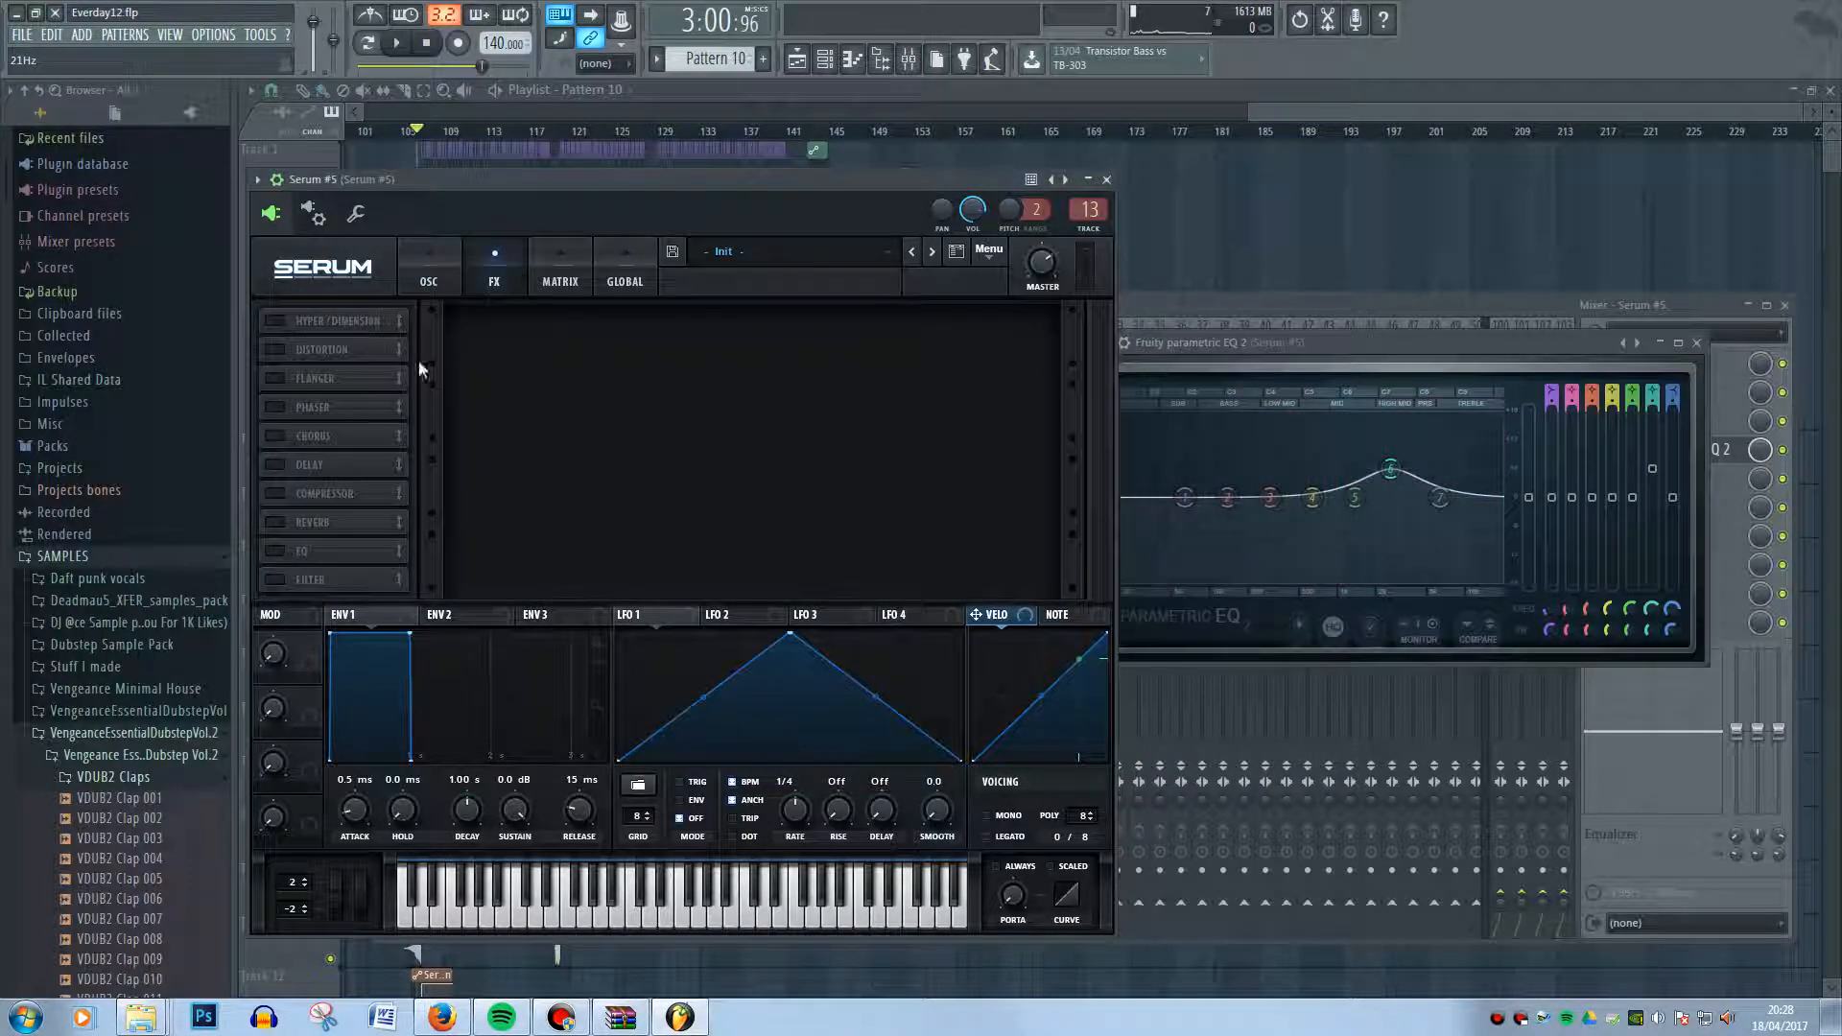
pyautogui.click(276, 349)
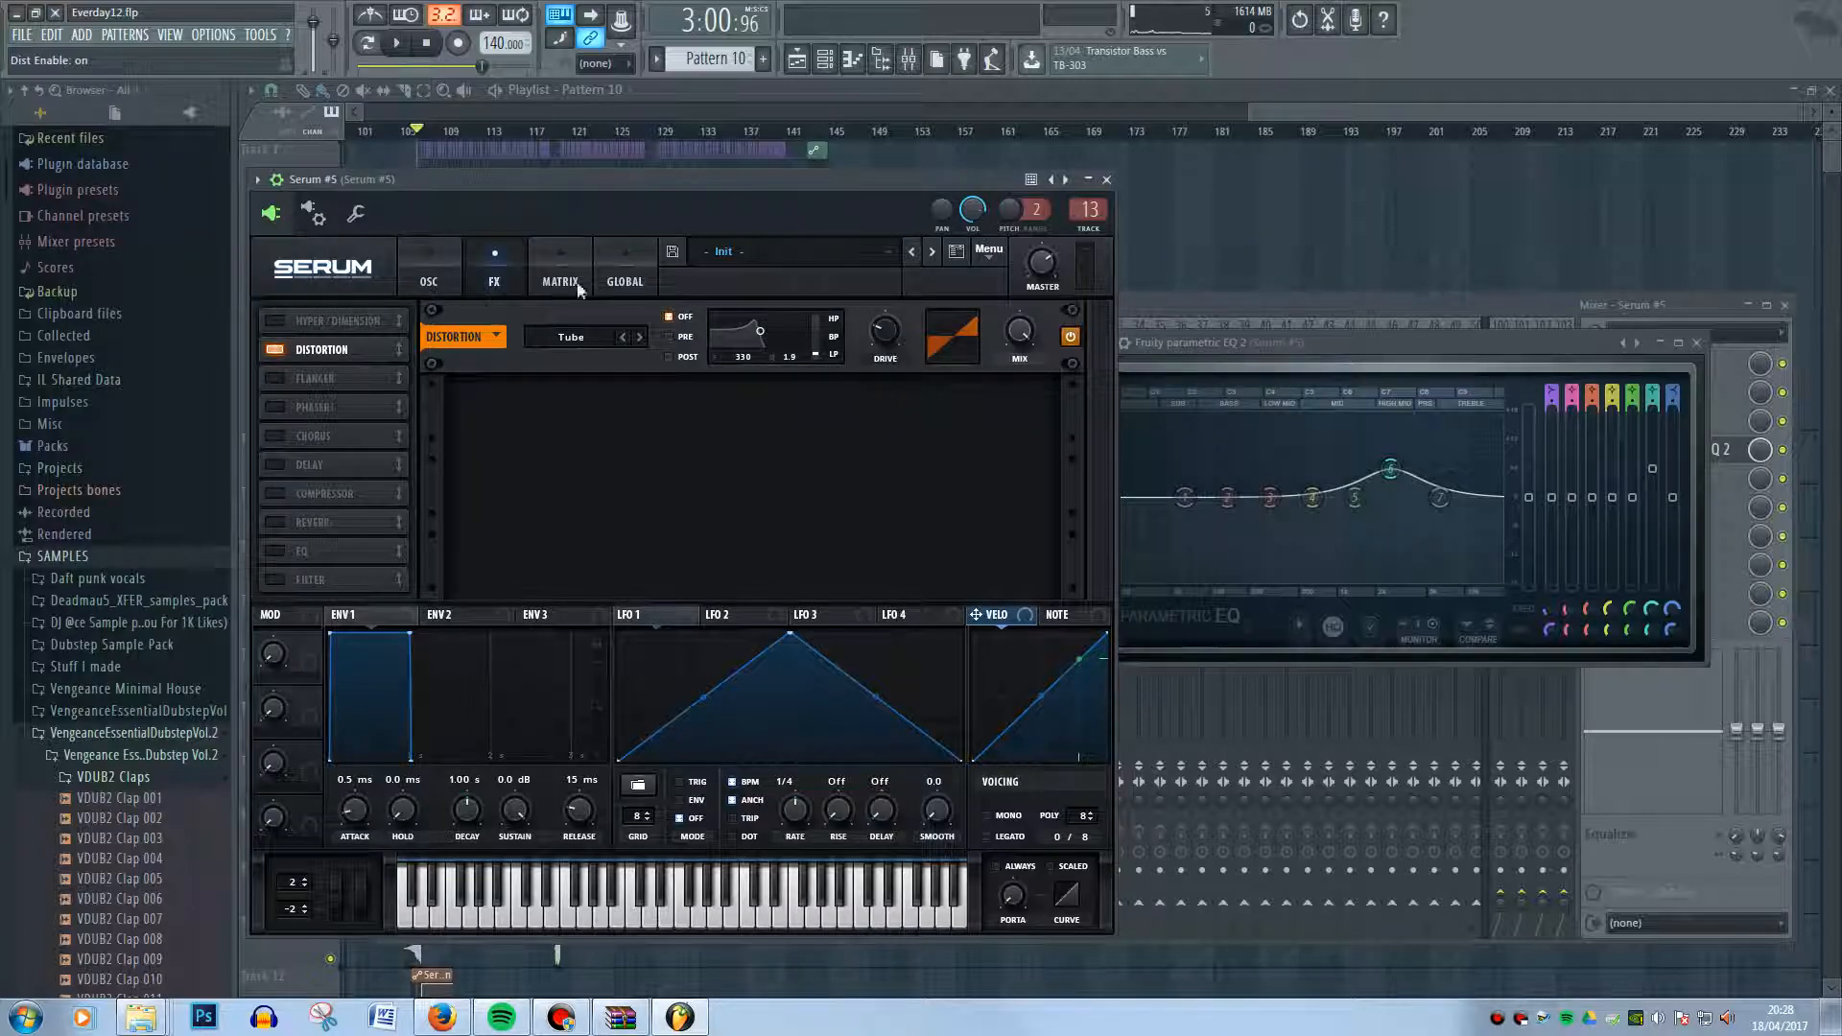
pyautogui.click(429, 282)
pyautogui.click(485, 276)
pyautogui.moveTo(896, 337); pyautogui.dragTo(906, 284)
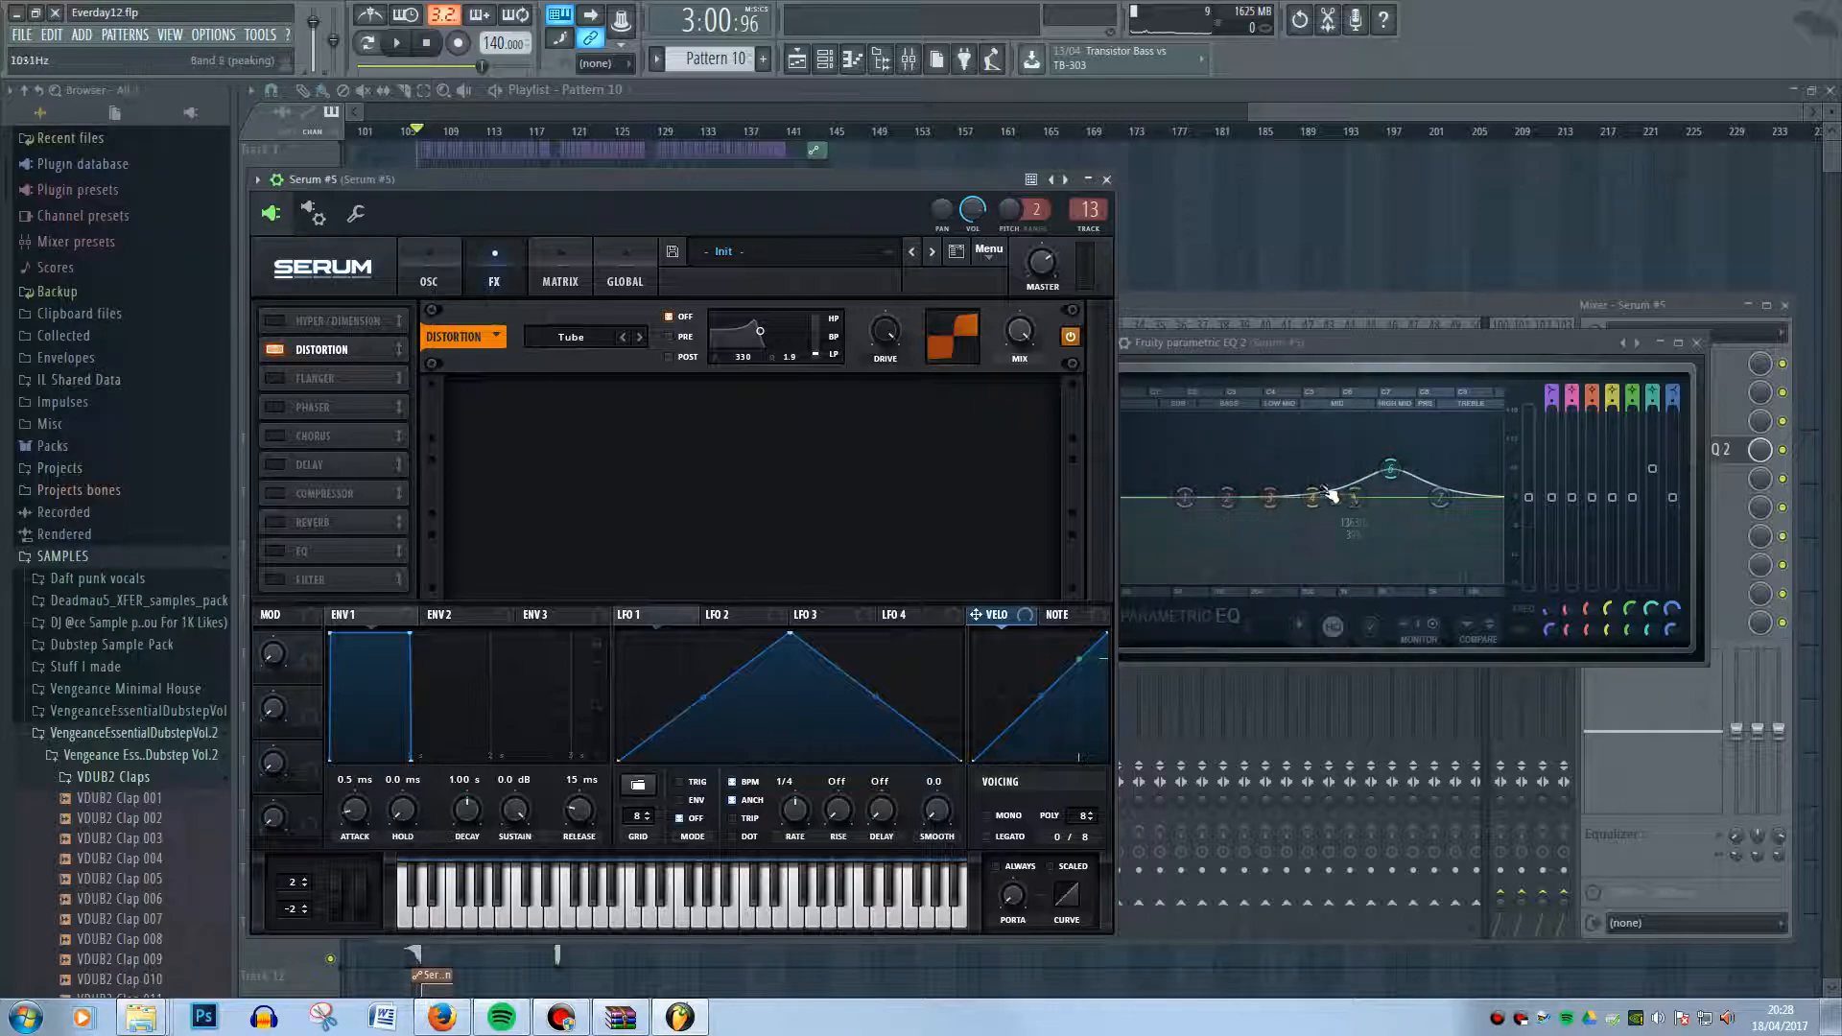
pyautogui.press('b')
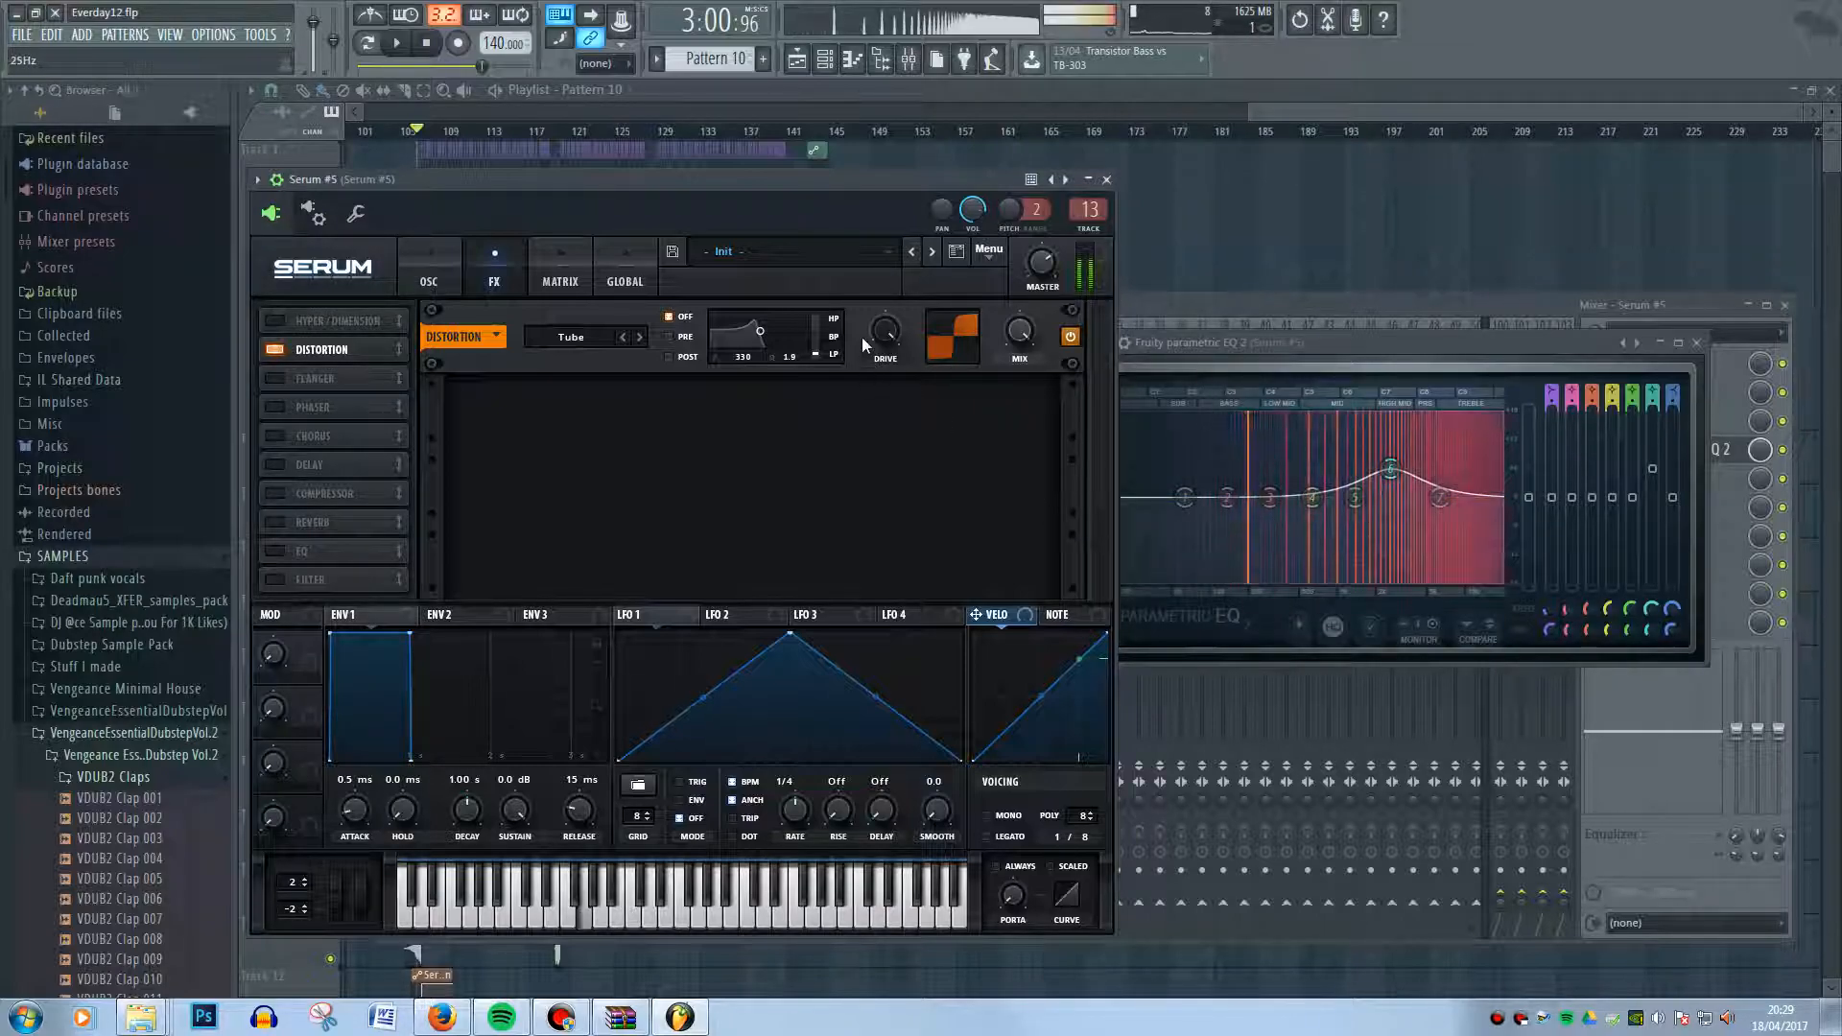
pyautogui.moveTo(903, 397); pyautogui.dragTo(927, 530)
pyautogui.moveTo(915, 444); pyautogui.dragTo(917, 348)
pyautogui.click(428, 277)
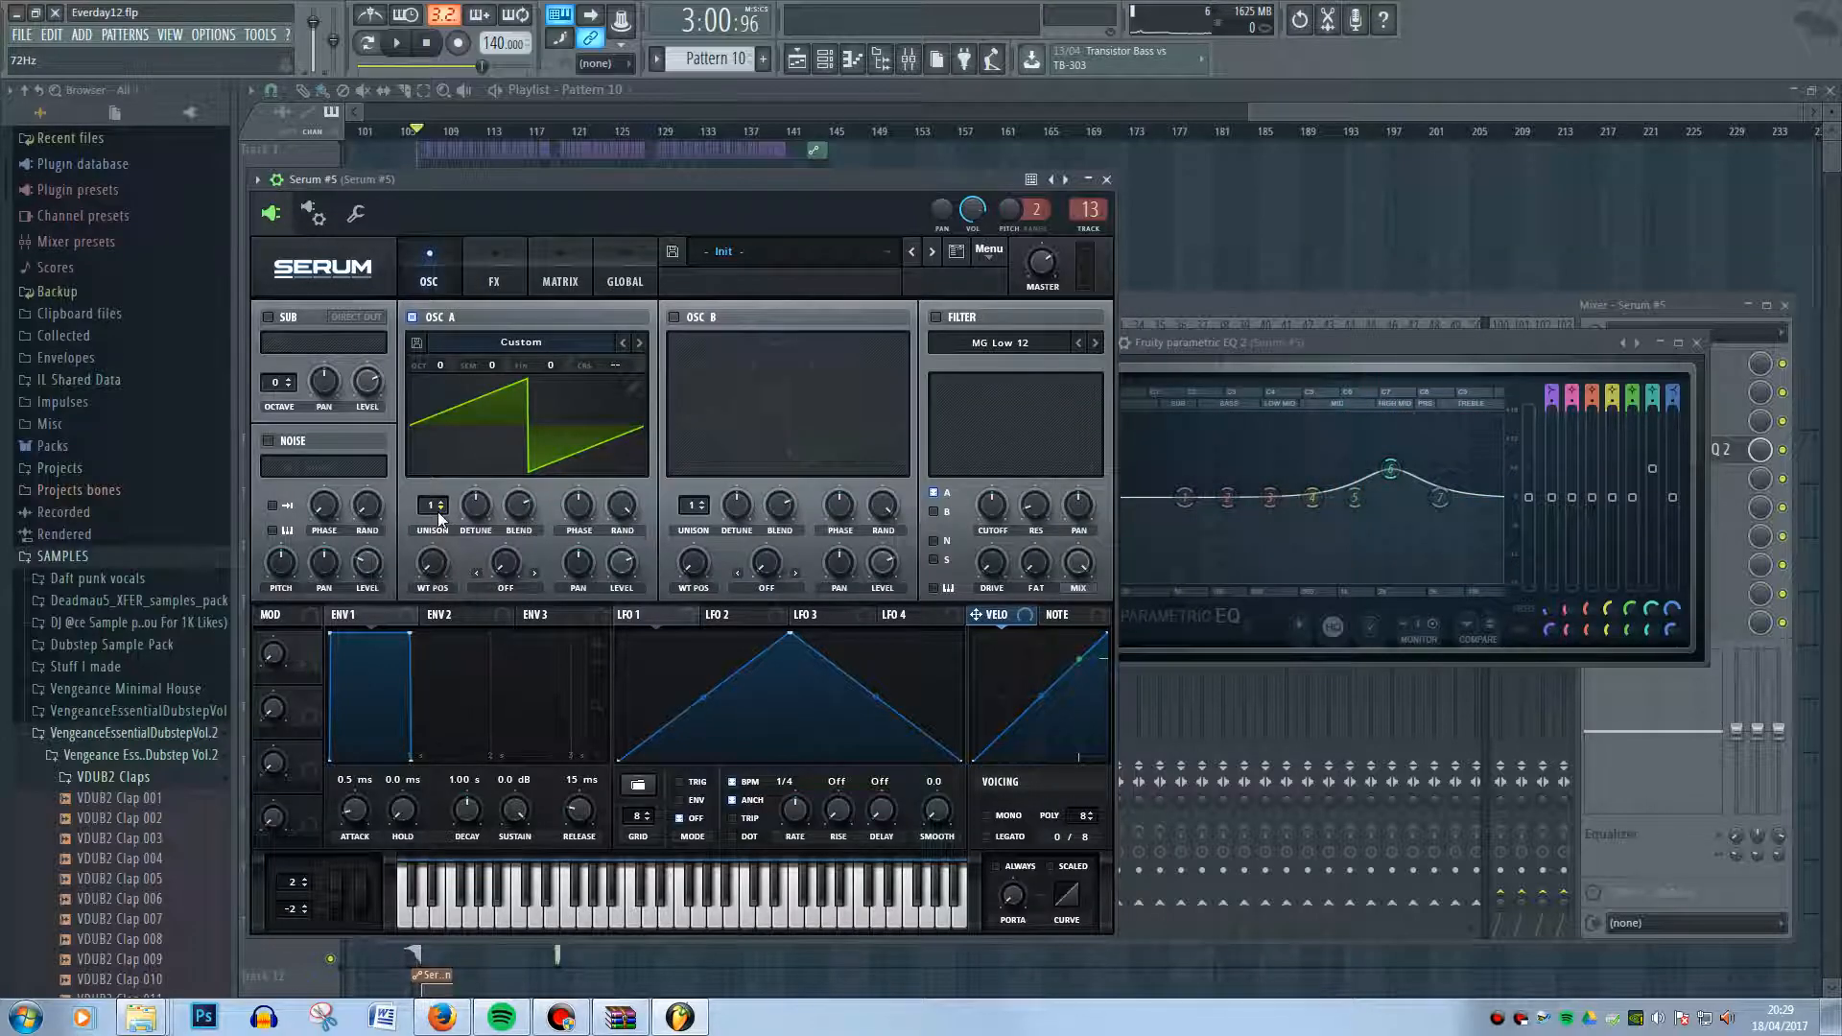
pyautogui.press('b')
# - Bypass Serum #5's distortion, set OSC A's unison to 16 voices, and play test notes
pyautogui.click(472, 278)
pyautogui.click(290, 336)
pyautogui.click(429, 279)
pyautogui.press('b')
pyautogui.moveTo(429, 504); pyautogui.dragTo(476, 226)
pyautogui.press('b')
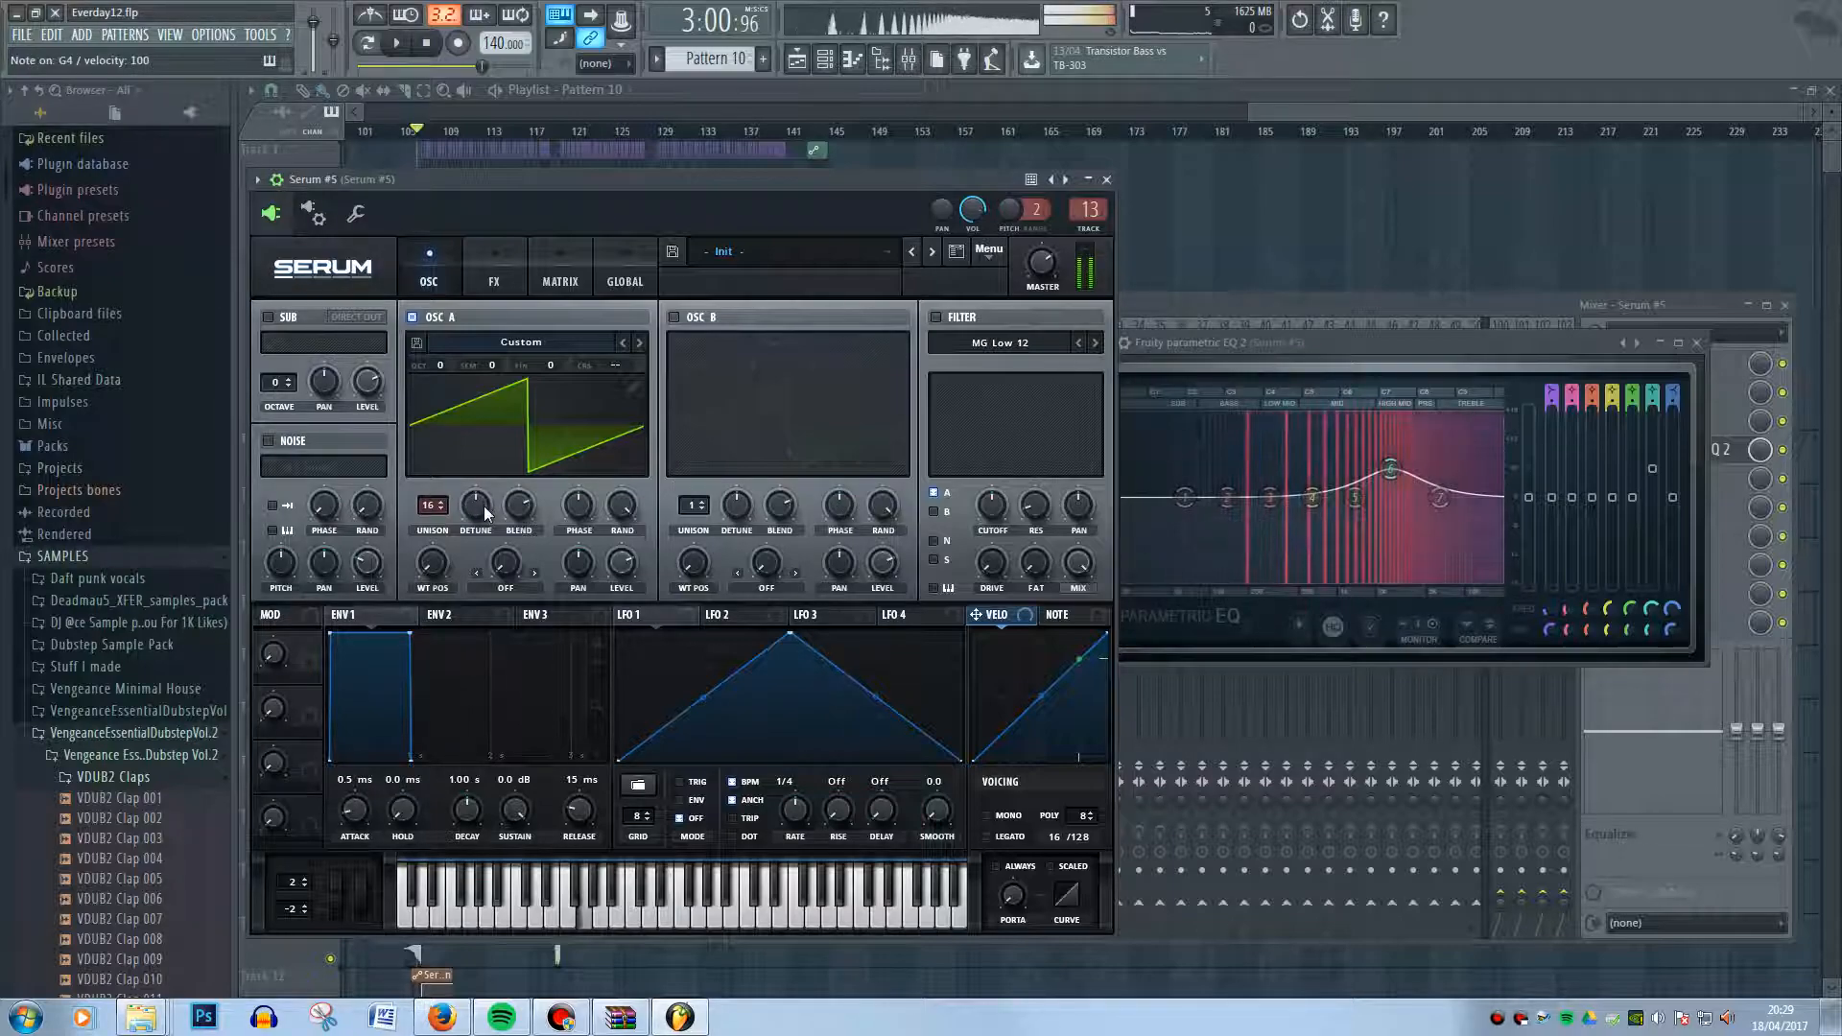
# - Re-enable the distortion in Serum #5's effects and play a test note with the 16 unison voices
pyautogui.click(489, 280)
pyautogui.click(280, 351)
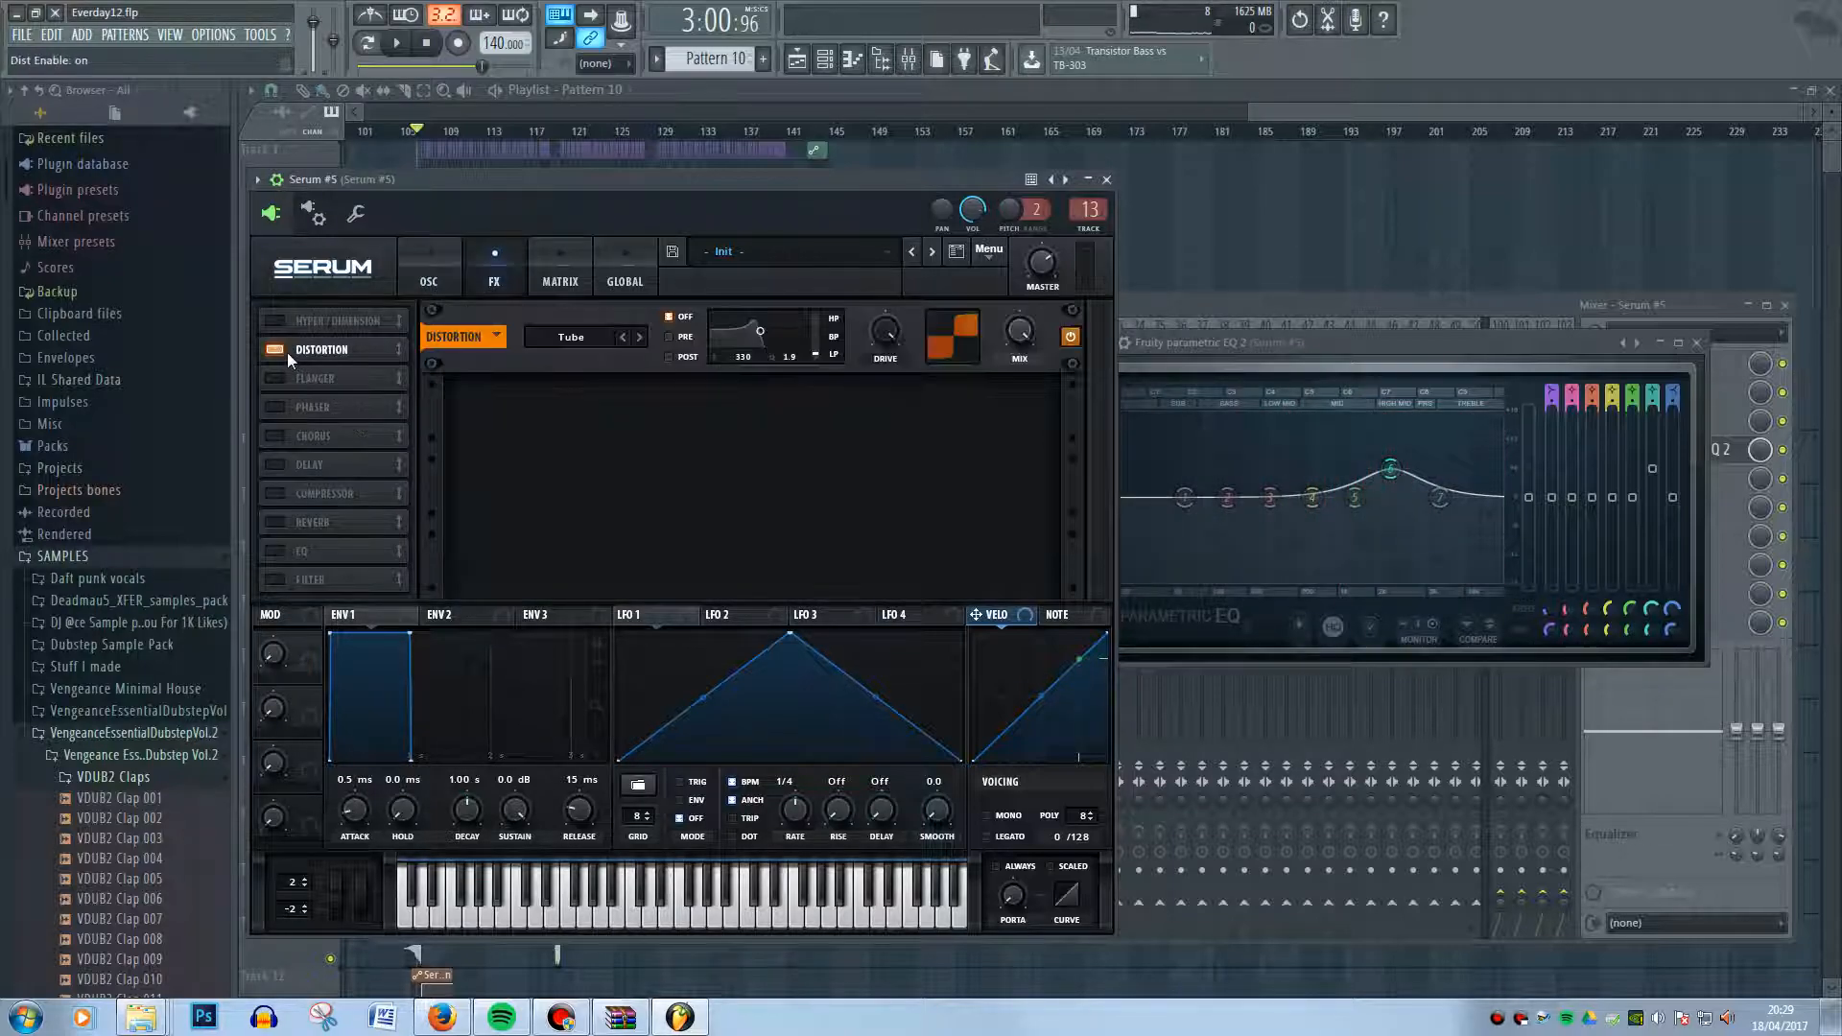
pyautogui.press('b')
# - Set Serum #5's OSC A octave to -2, move the EQ window clear of Serum, and play a test note
pyautogui.click(432, 280)
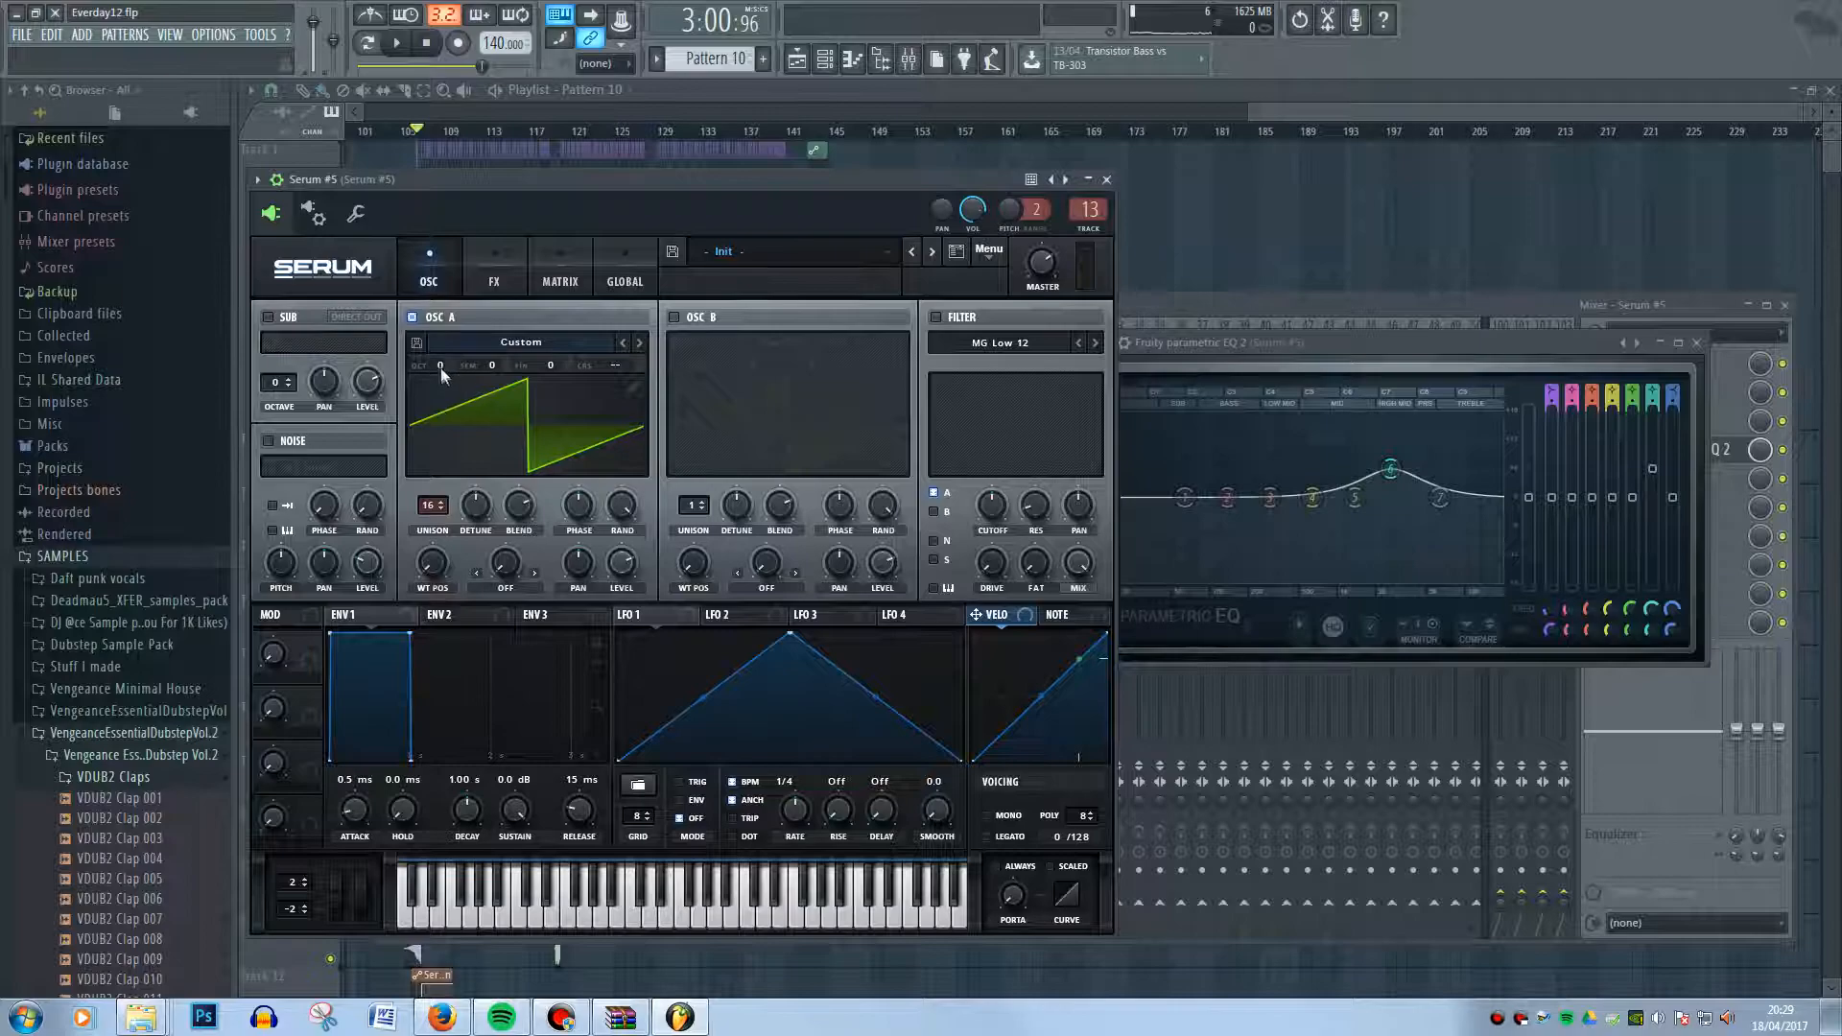
pyautogui.moveTo(436, 459); pyautogui.dragTo(457, 334)
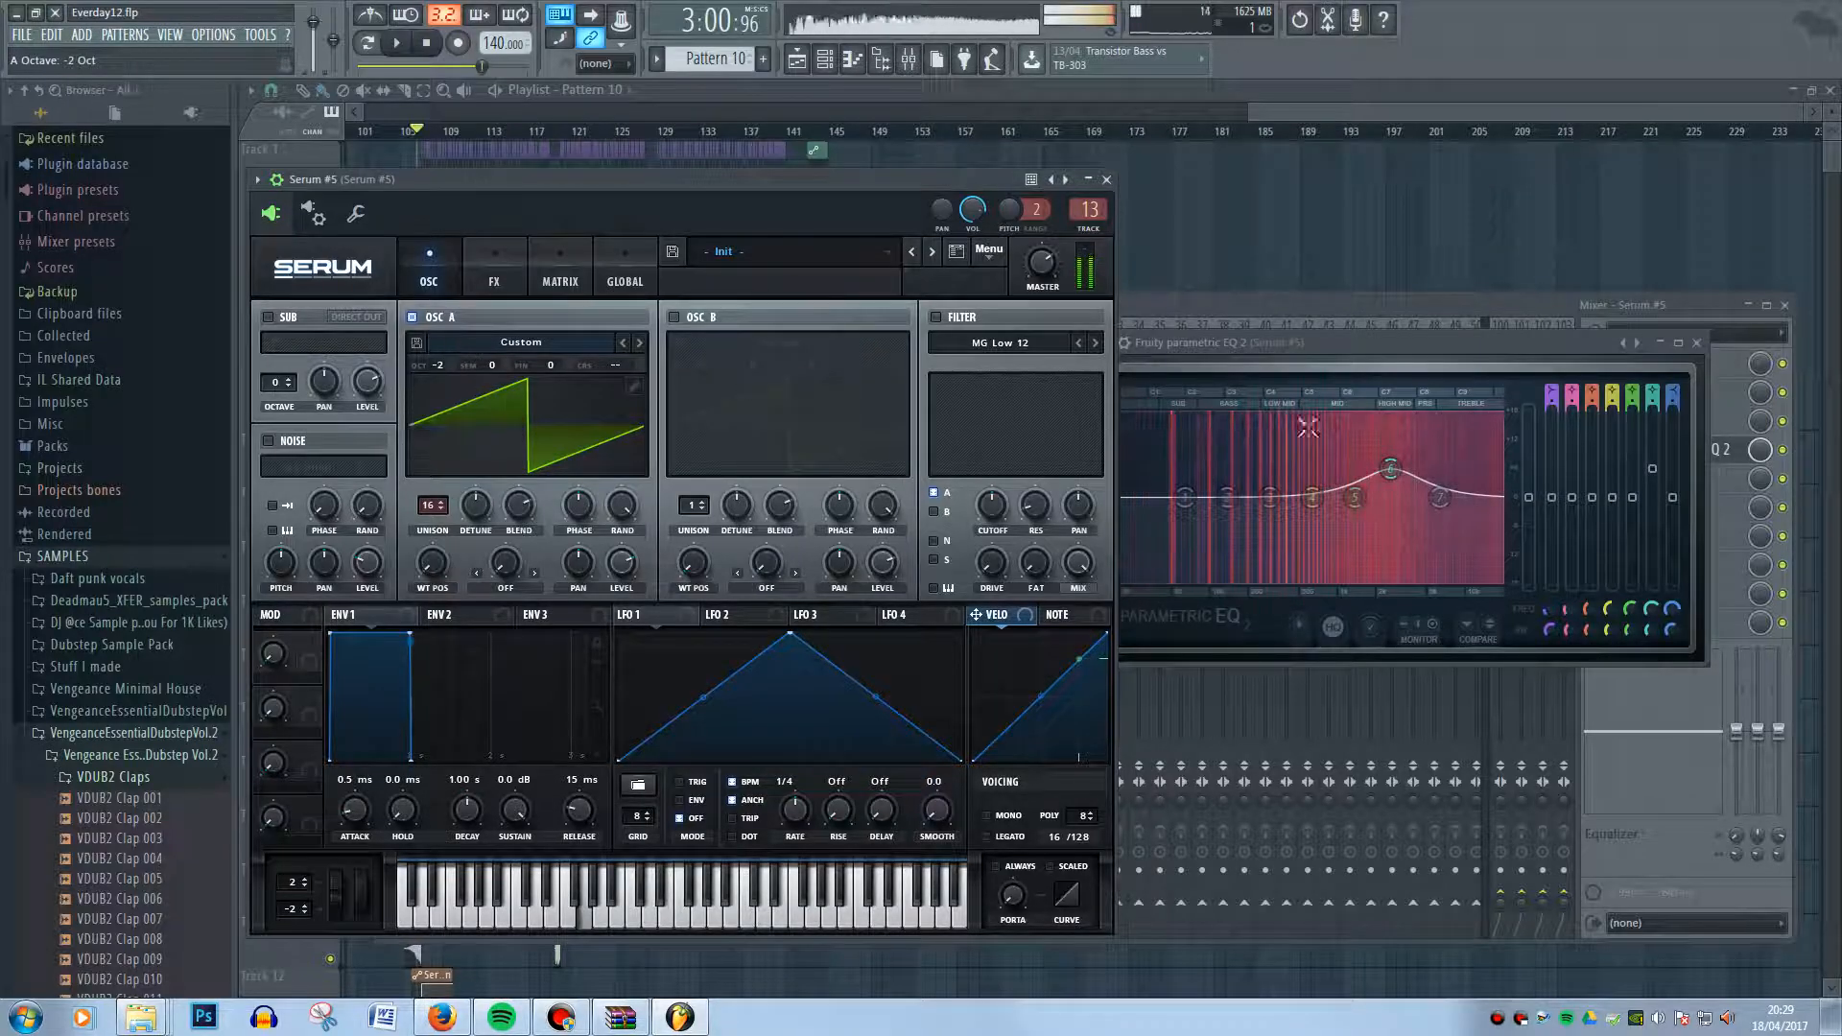
pyautogui.moveTo(1330, 351); pyautogui.dragTo(1417, 344)
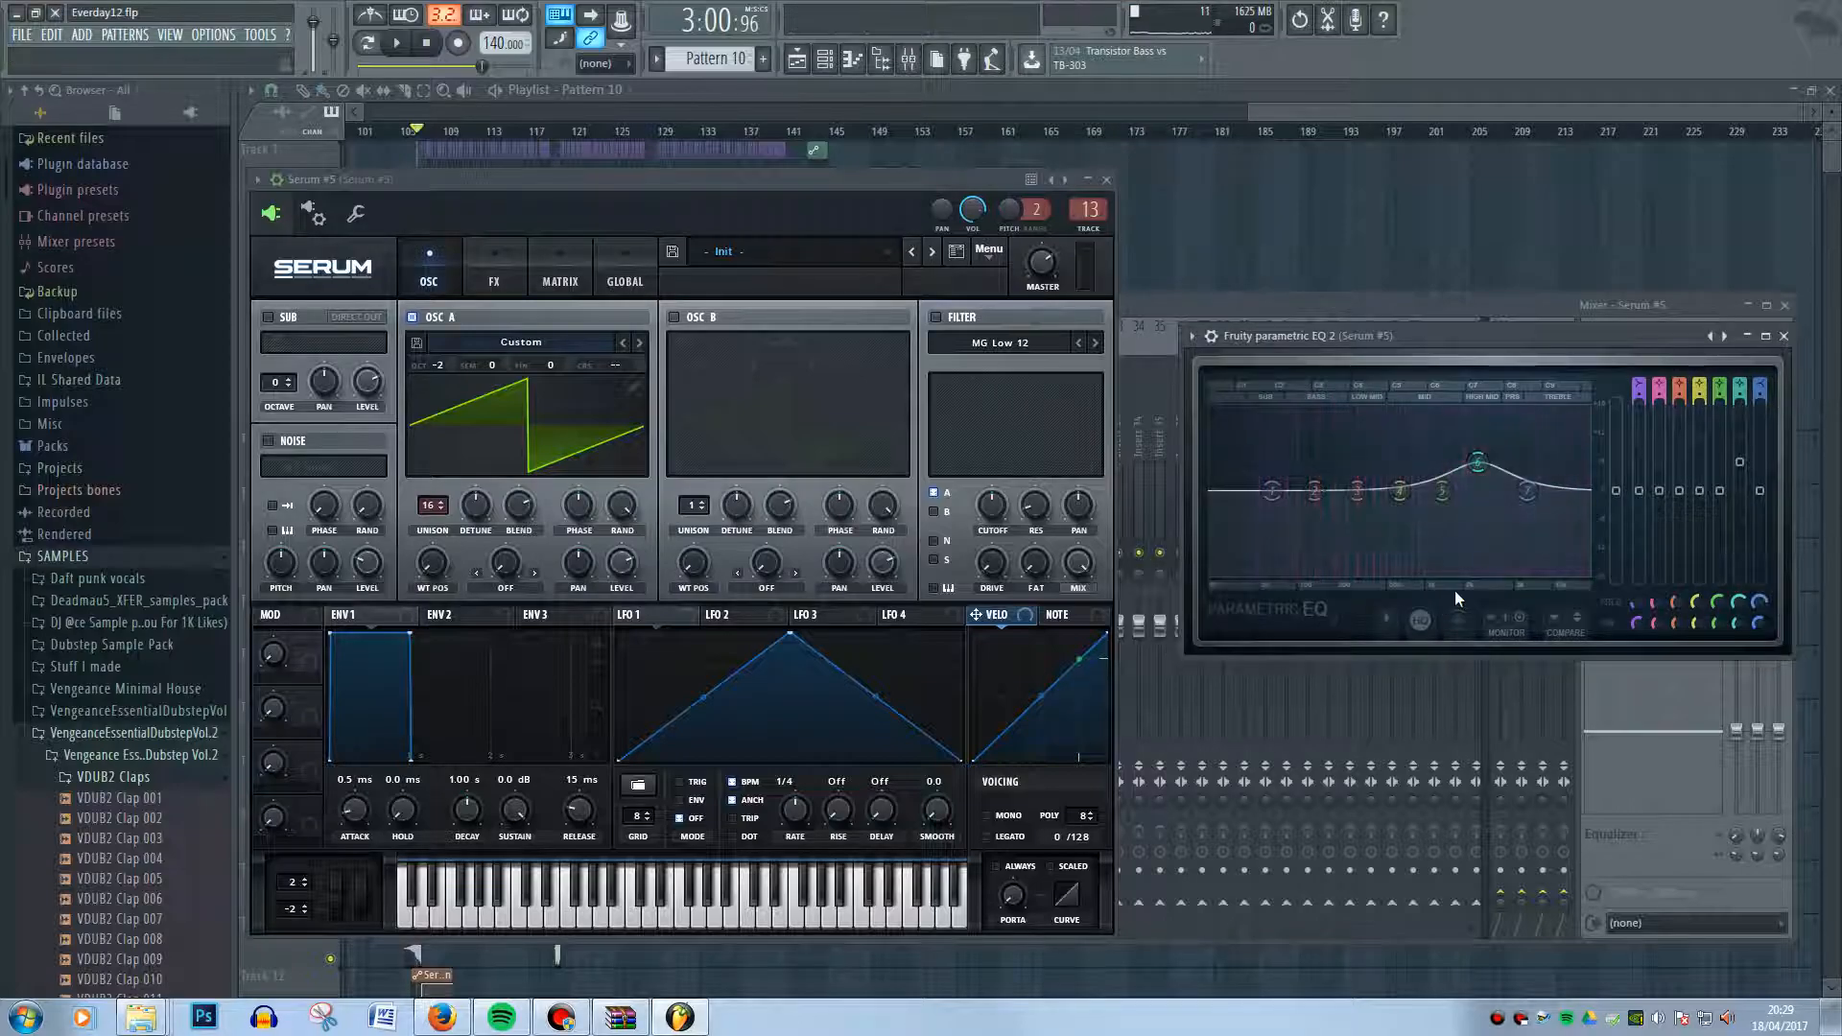
pyautogui.press('b')
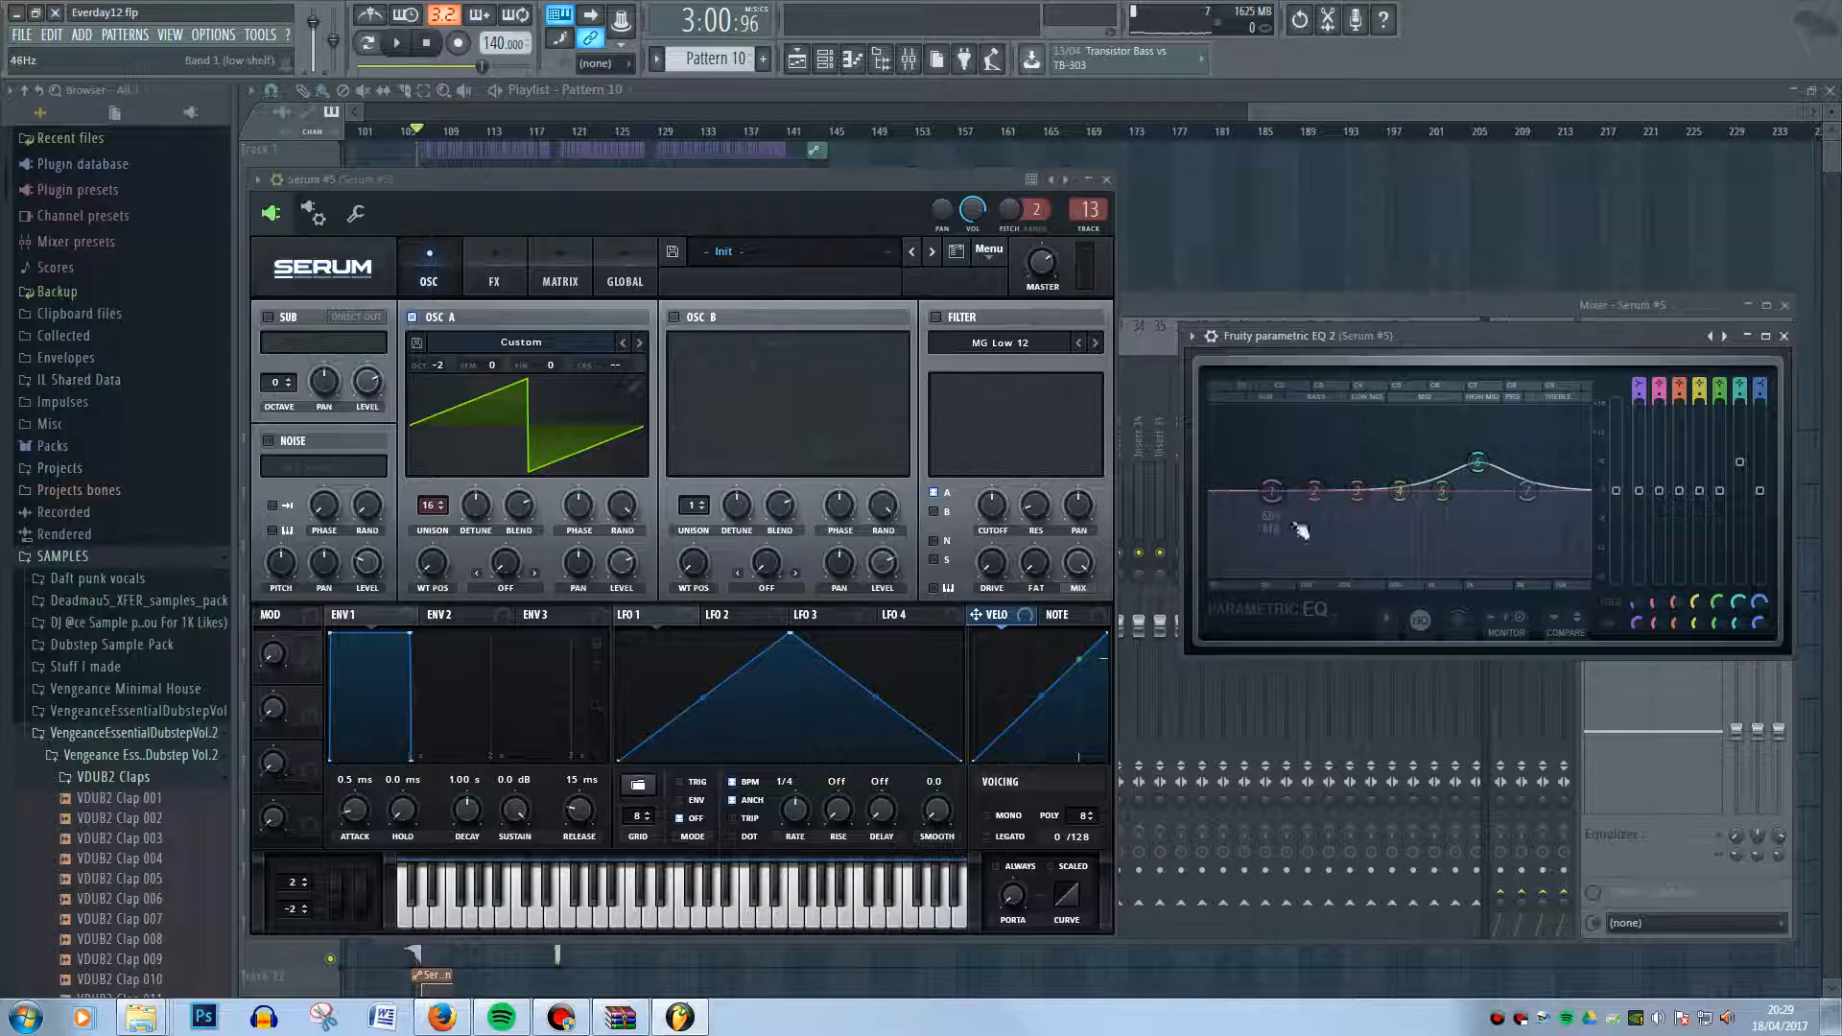
# - Cut band 4 and boost band 6 higher up in Serum #5's parametric EQ while playing test notes
pyautogui.press('b')
pyautogui.moveTo(1316, 501); pyautogui.dragTo(1402, 533)
pyautogui.press('b')
pyautogui.press('b')
pyautogui.moveTo(1483, 465); pyautogui.dragTo(1519, 459)
pyautogui.press('b')
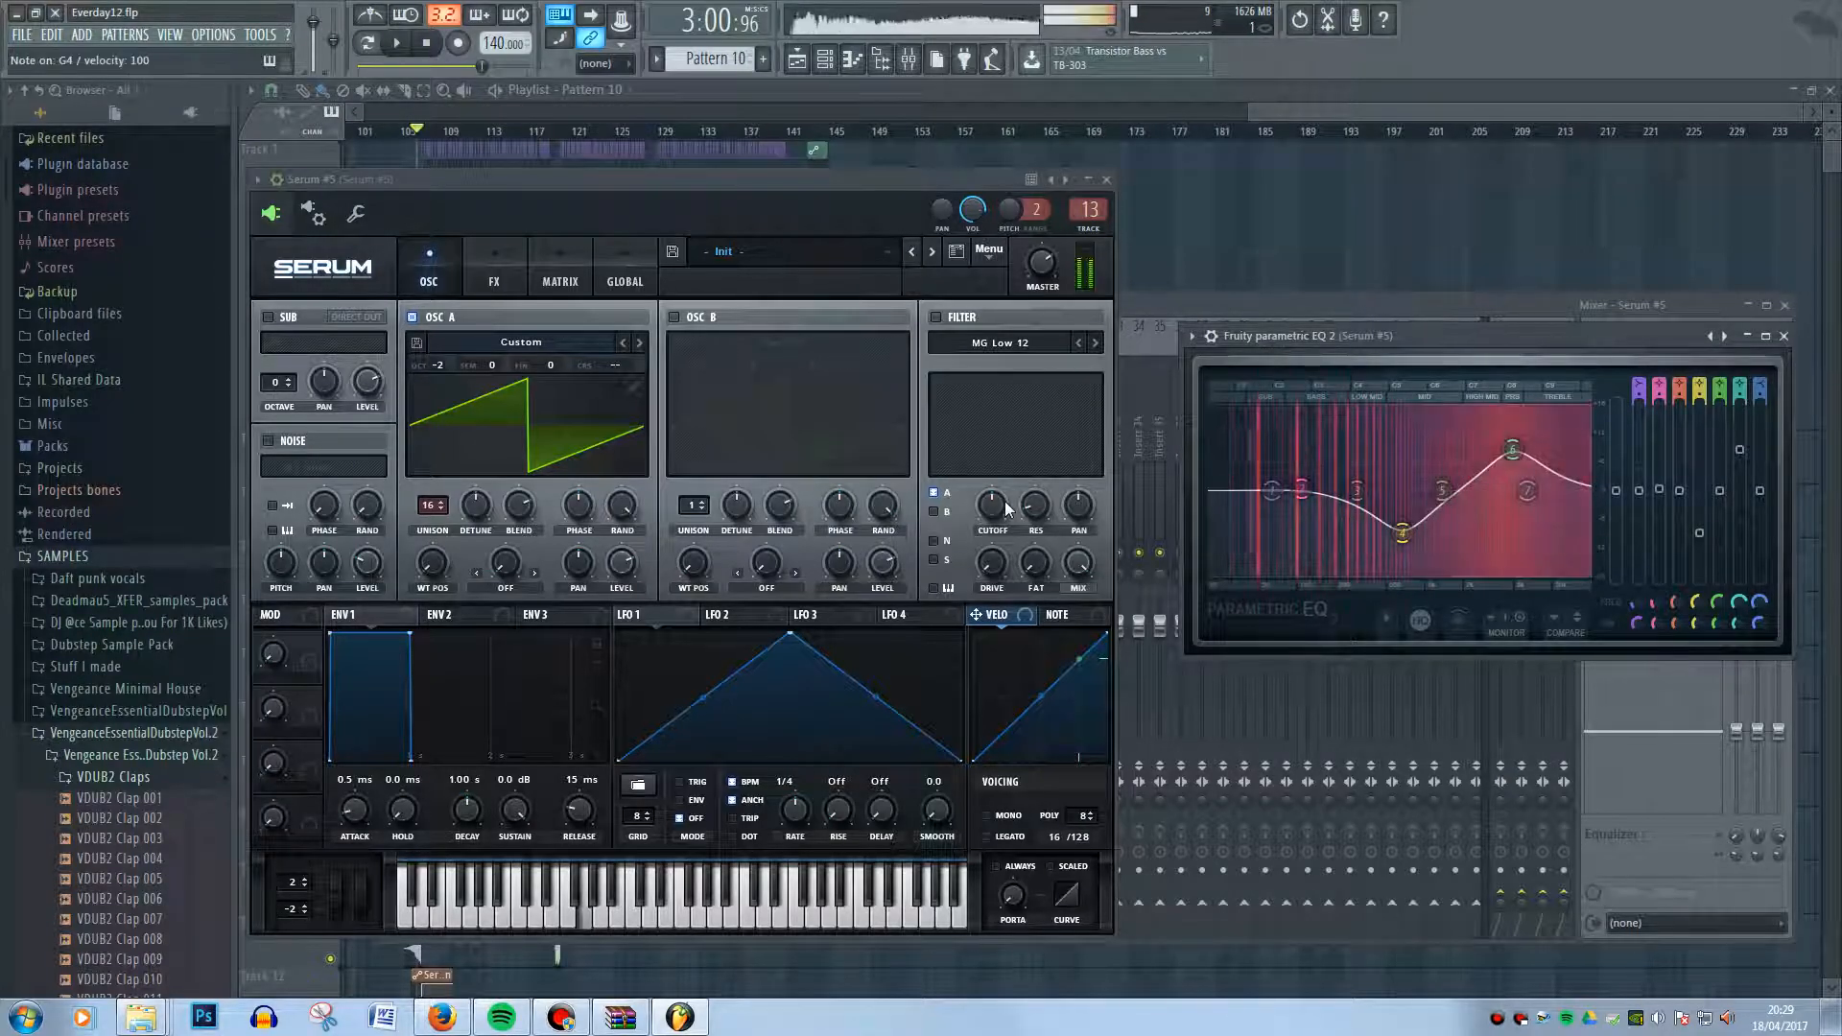
# - Try a Phaser in Serum #5's effects with its frequency at 88 Hz, play test notes, and switch it off
pyautogui.click(490, 280)
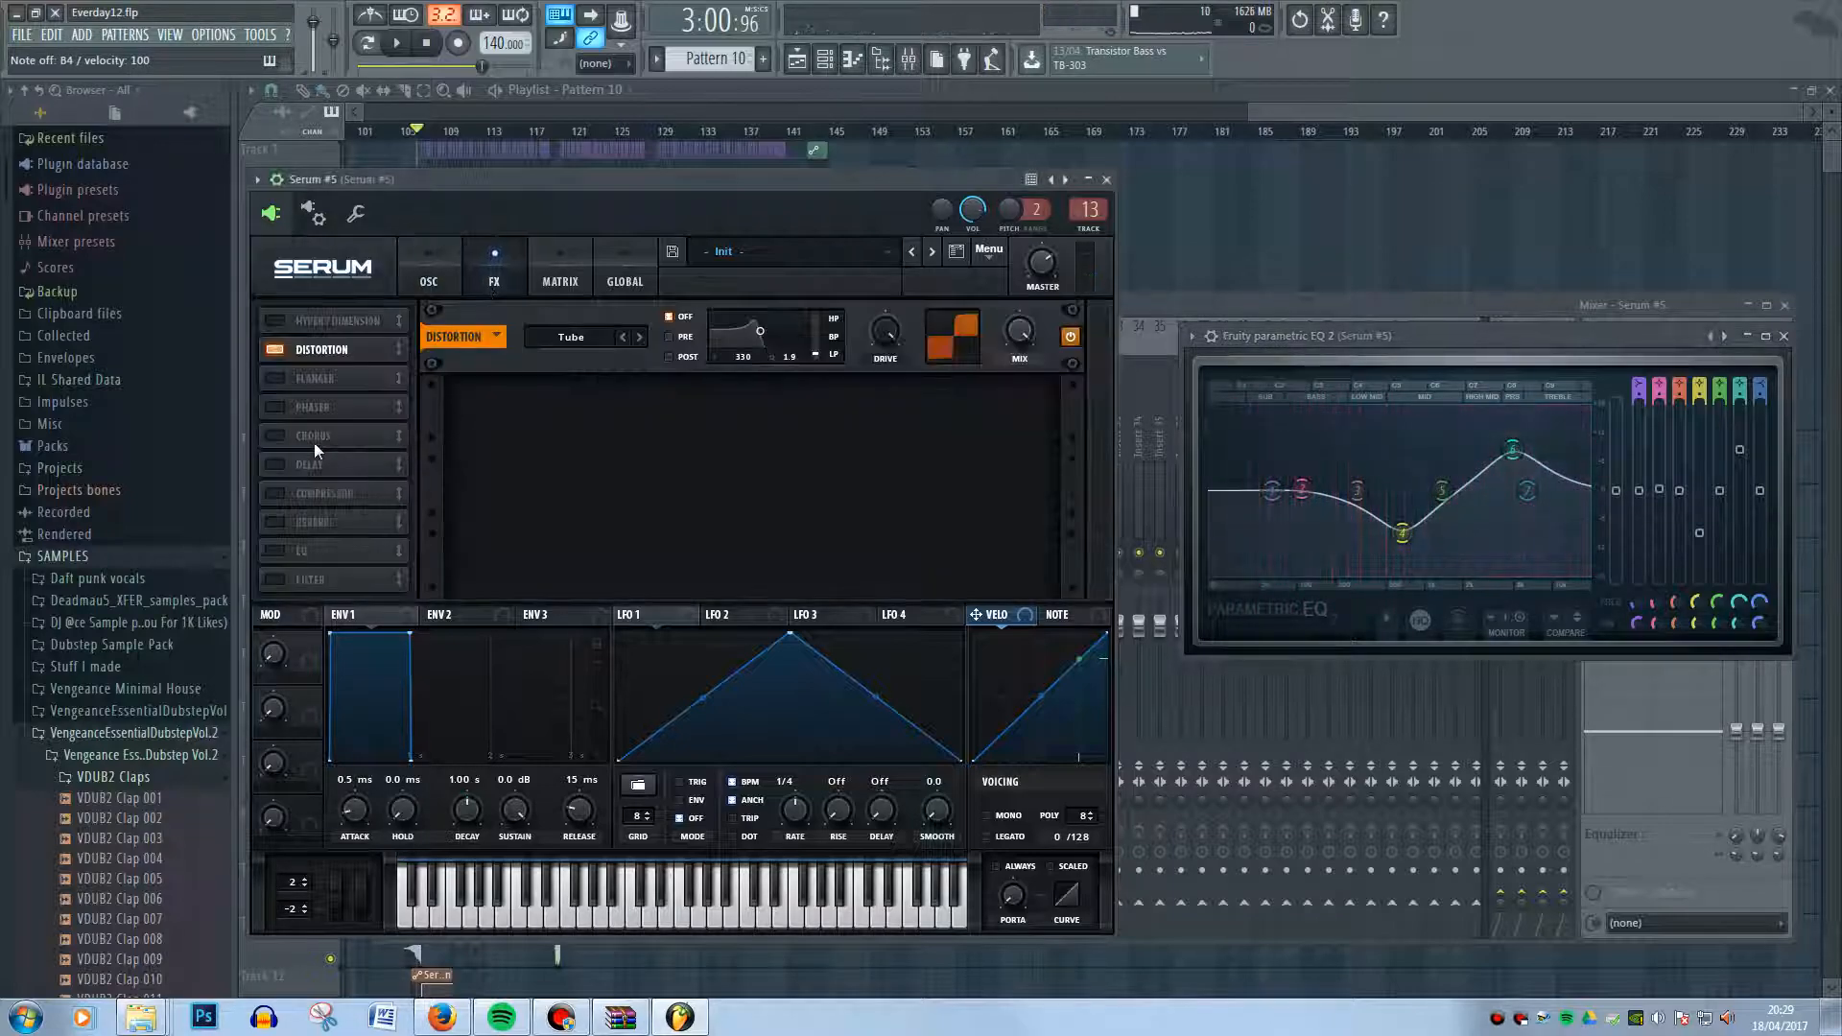
pyautogui.click(276, 408)
pyautogui.moveTo(720, 415); pyautogui.dragTo(723, 470)
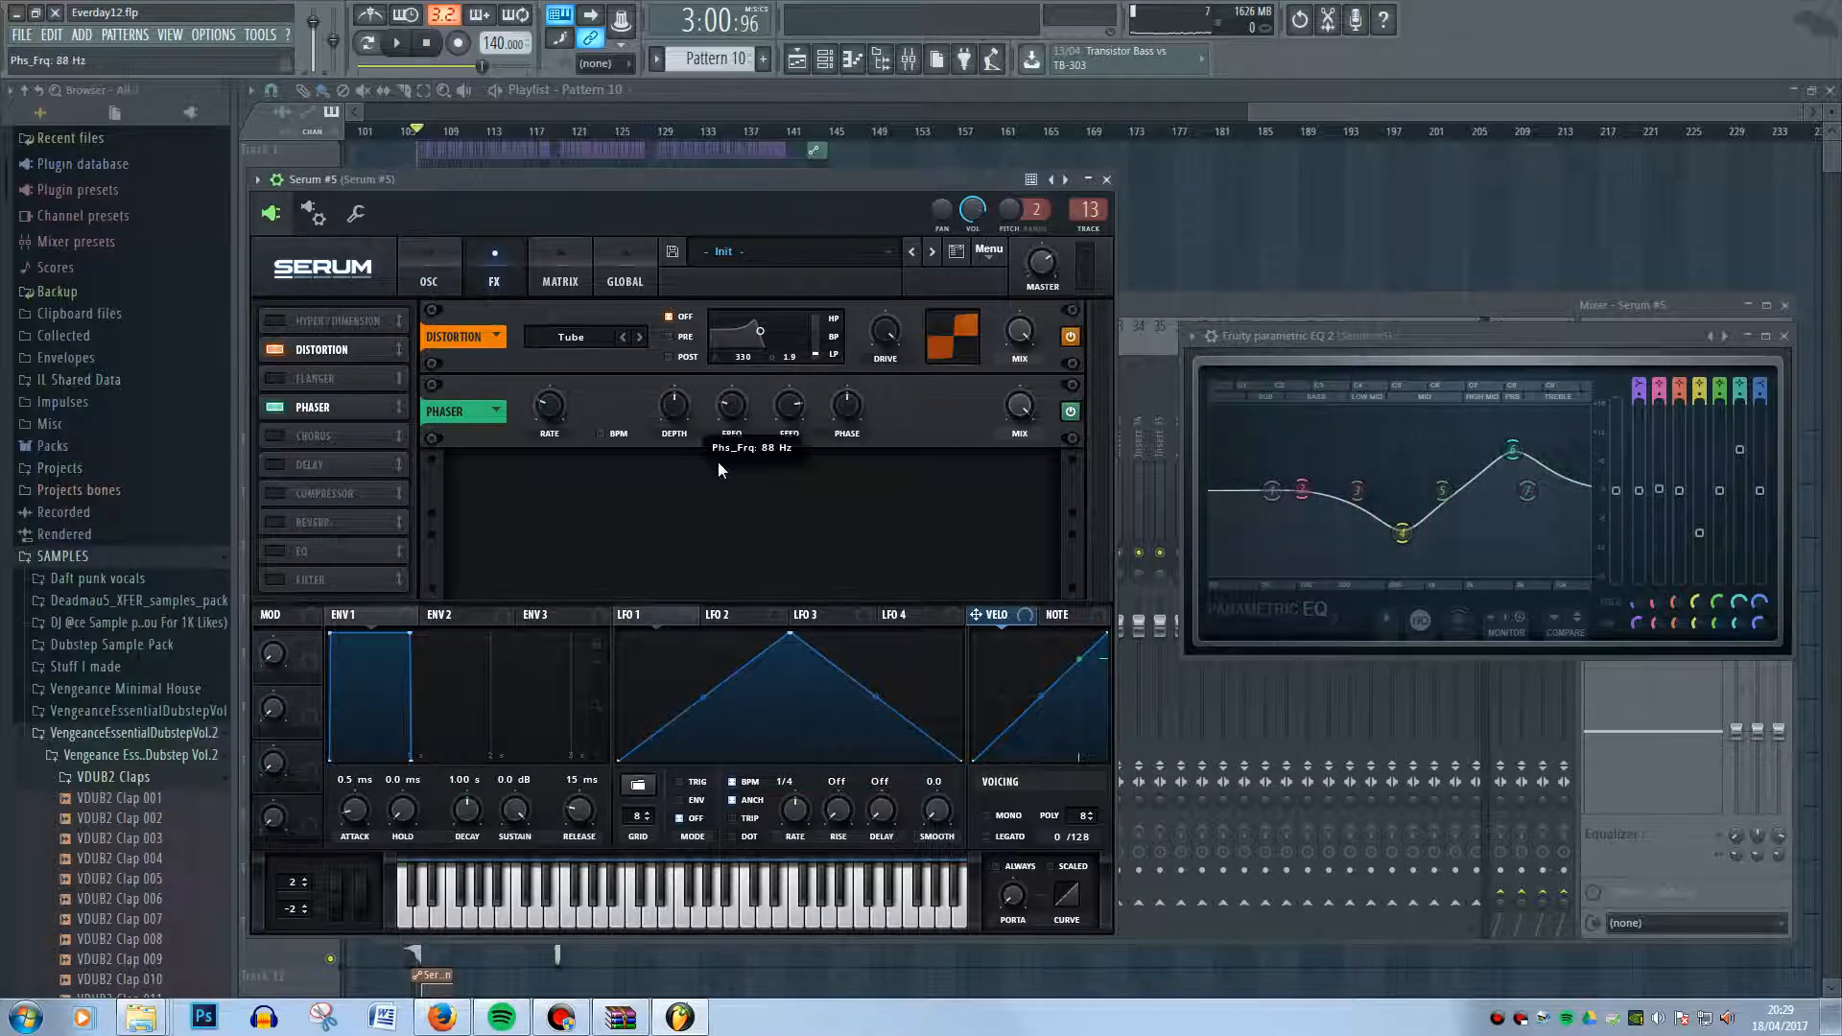
pyautogui.moveTo(848, 410); pyautogui.dragTo(785, 505)
pyautogui.press('c')
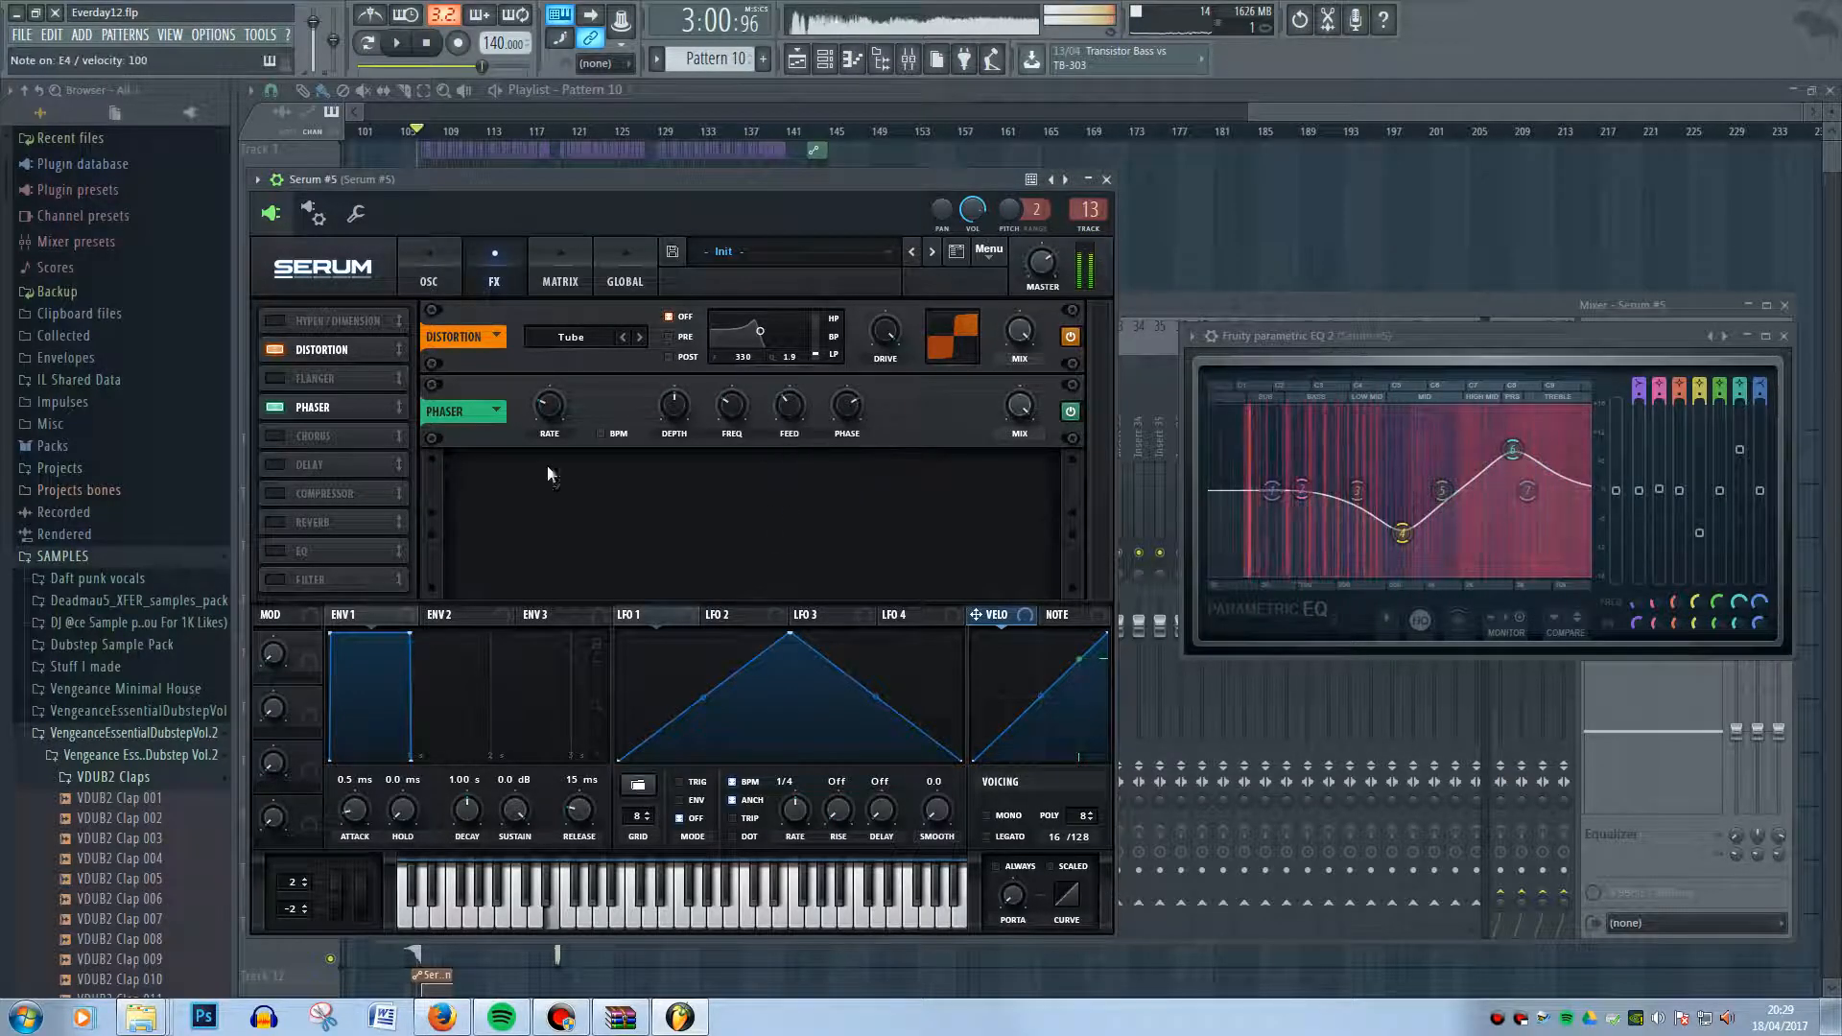
pyautogui.click(1021, 408)
pyautogui.press('m')
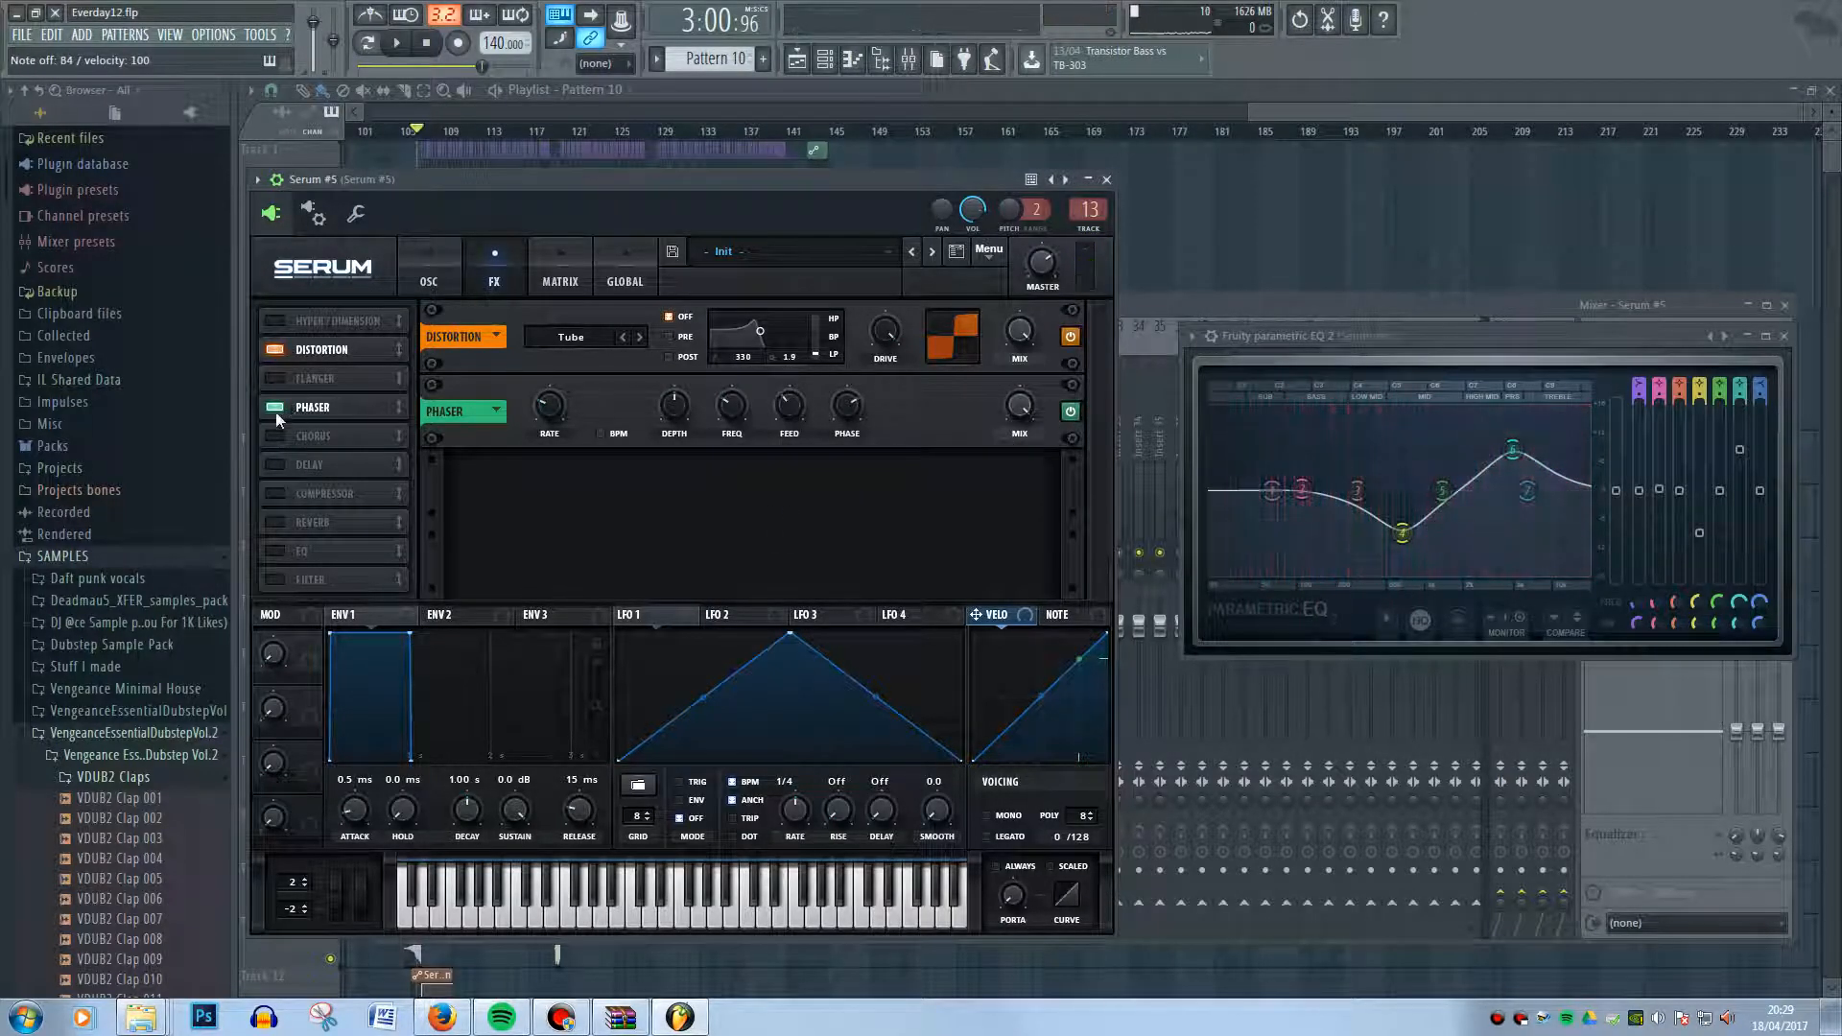
pyautogui.click(274, 407)
# - Enable Serum #5's Flanger, adjust its Feed, and set EQ band 6 to about 9.7 dB at 4528 Hz while playing test notes
pyautogui.click(274, 378)
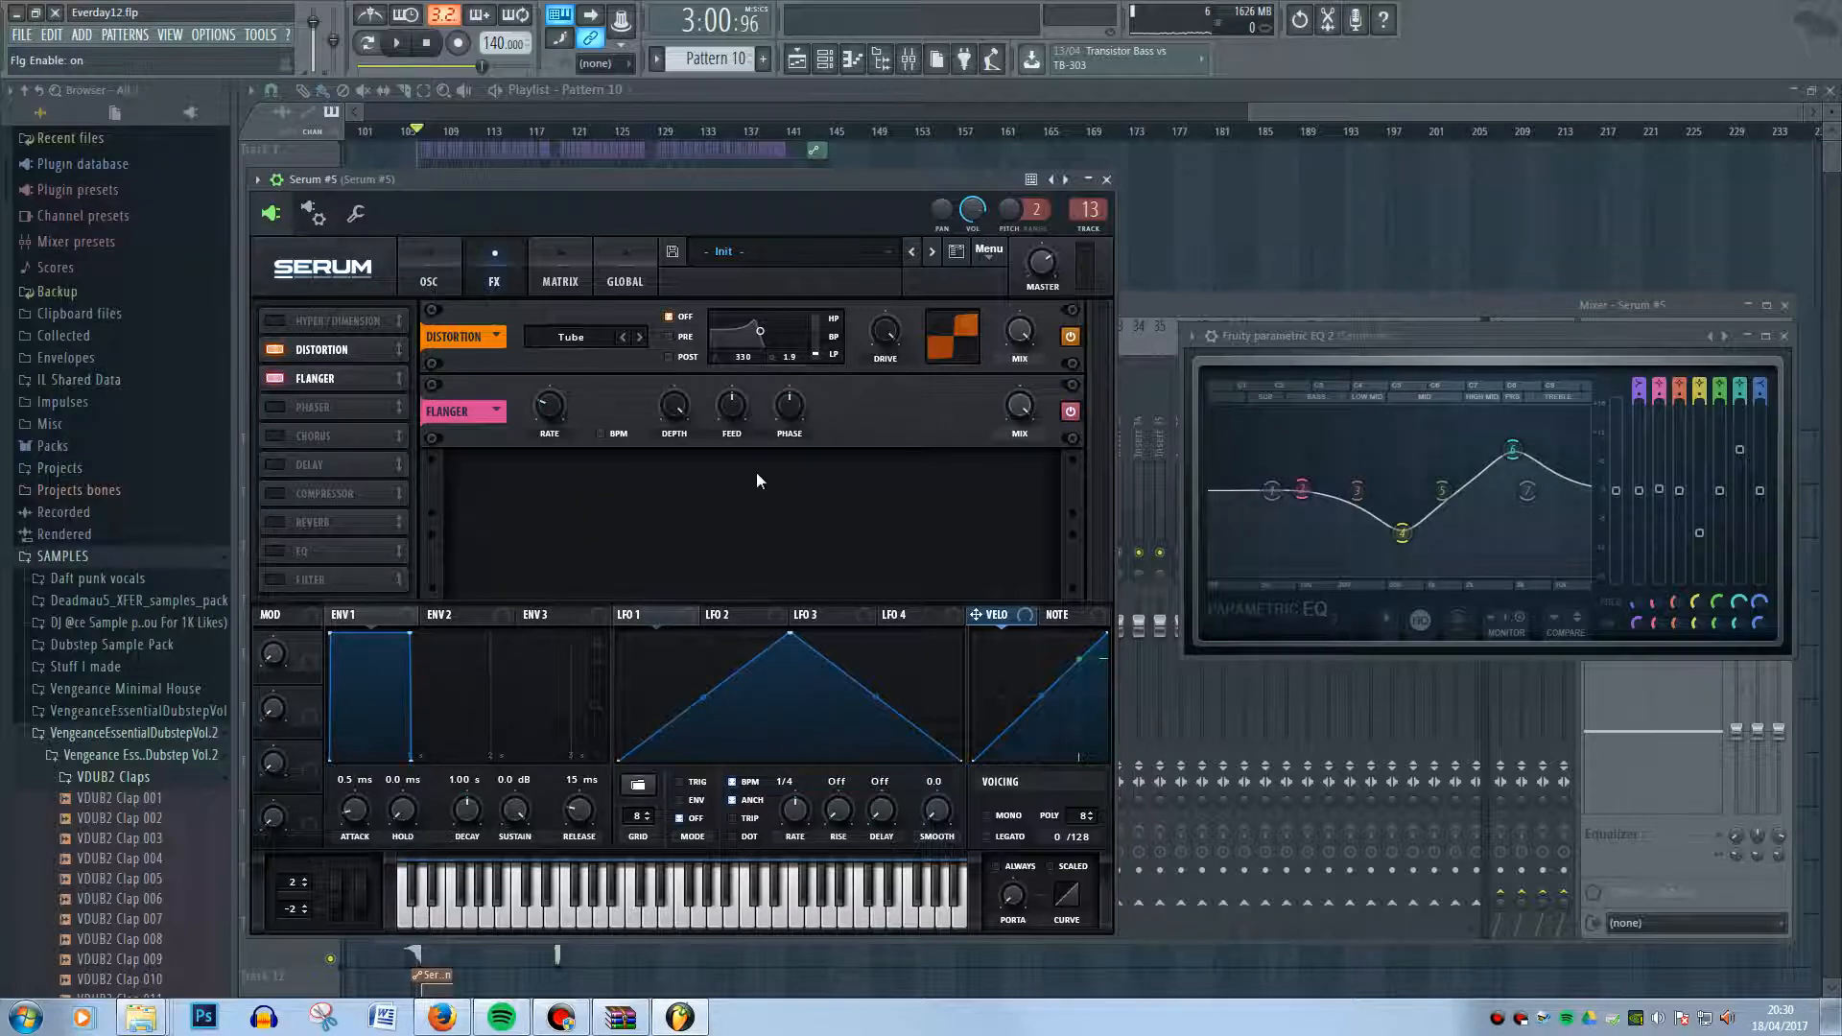
pyautogui.press('b')
pyautogui.moveTo(731, 408); pyautogui.dragTo(734, 466)
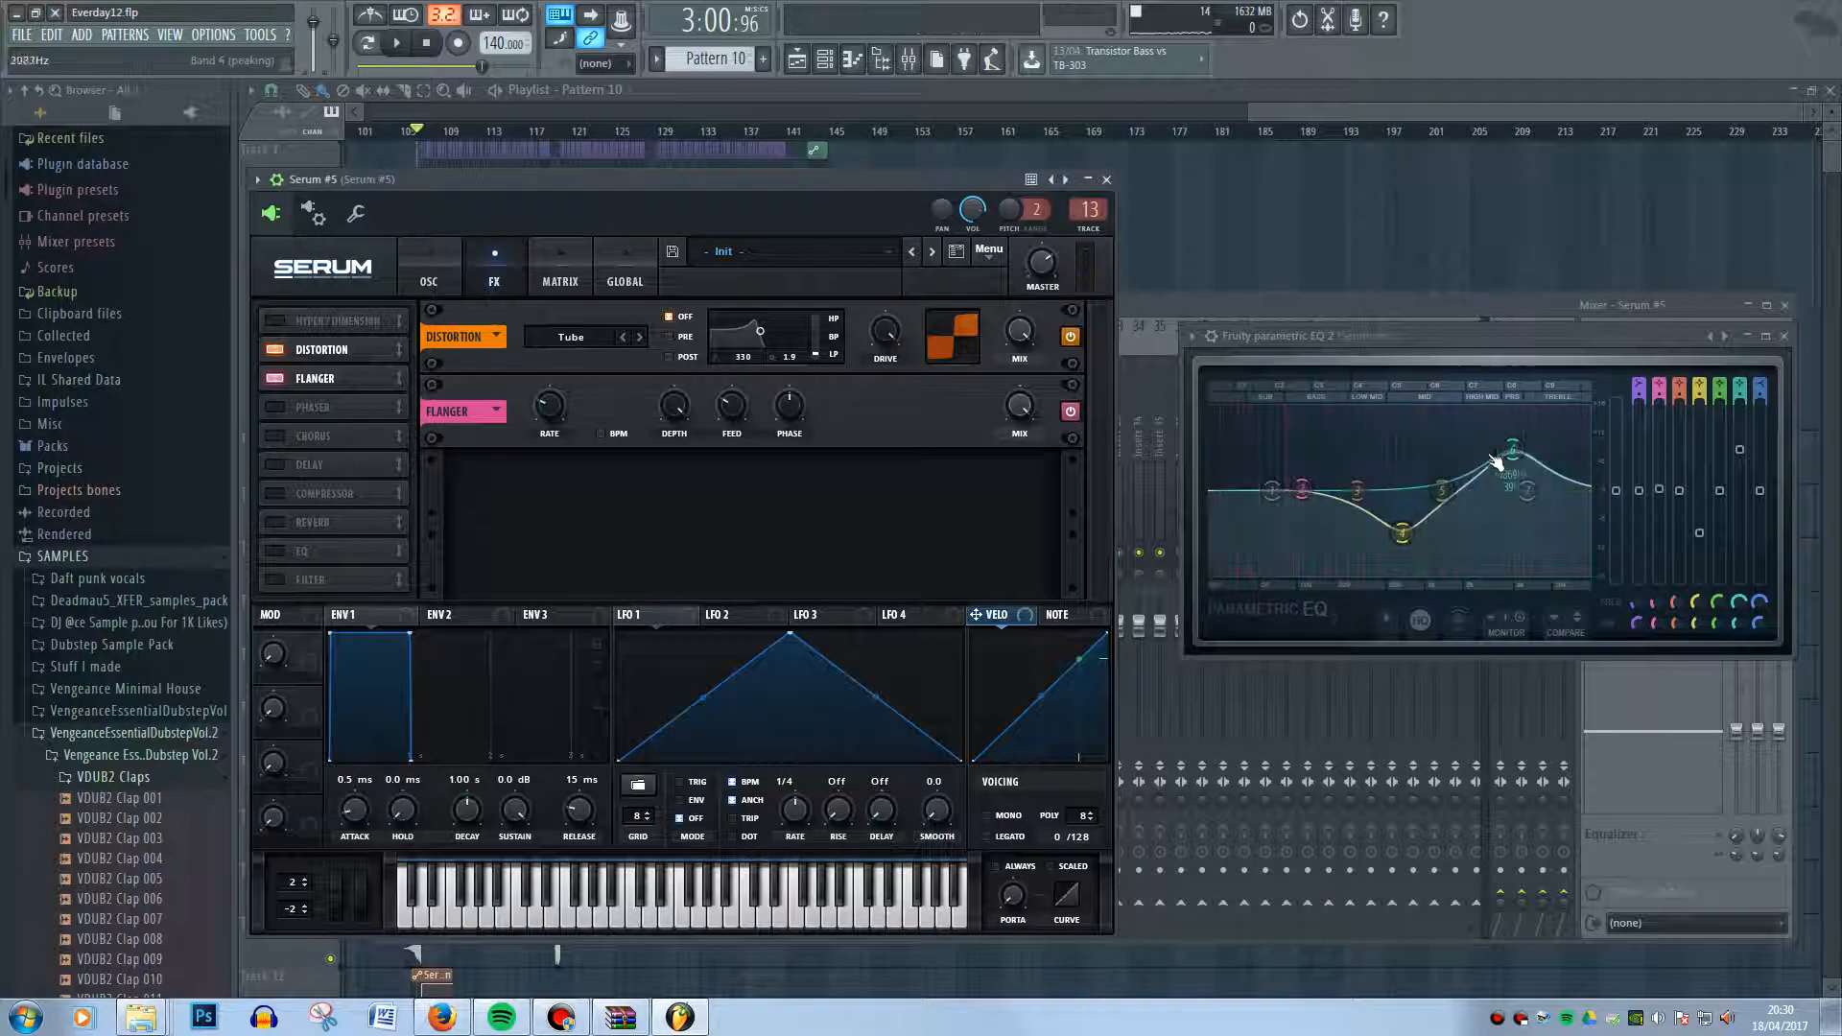
pyautogui.press('b')
pyautogui.moveTo(1514, 450)
pyautogui.mouseDown()
pyautogui.moveTo(1421, 458)
pyautogui.moveTo(1526, 444)
pyautogui.moveTo(1507, 444)
pyautogui.mouseUp()
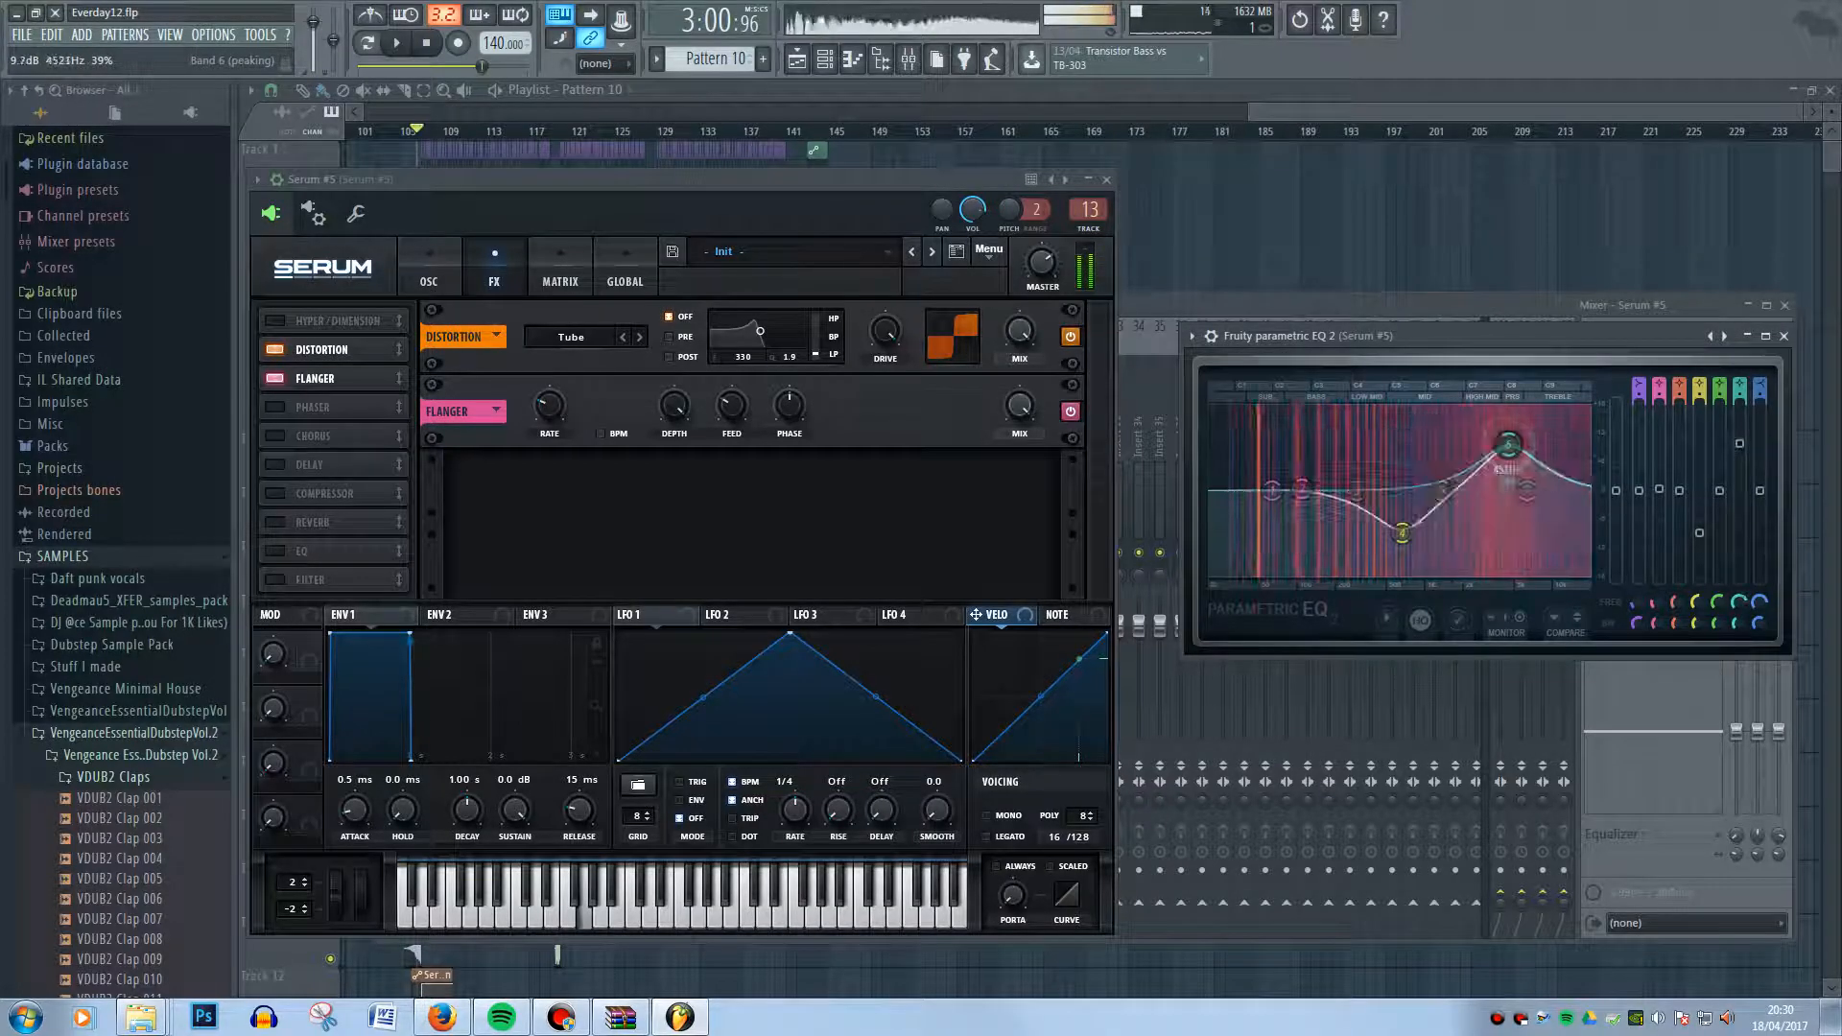
# - Return to the playlist and play the song from about bar 117 into the middle section of the drop
pyautogui.click(568, 113)
pyautogui.click(572, 114)
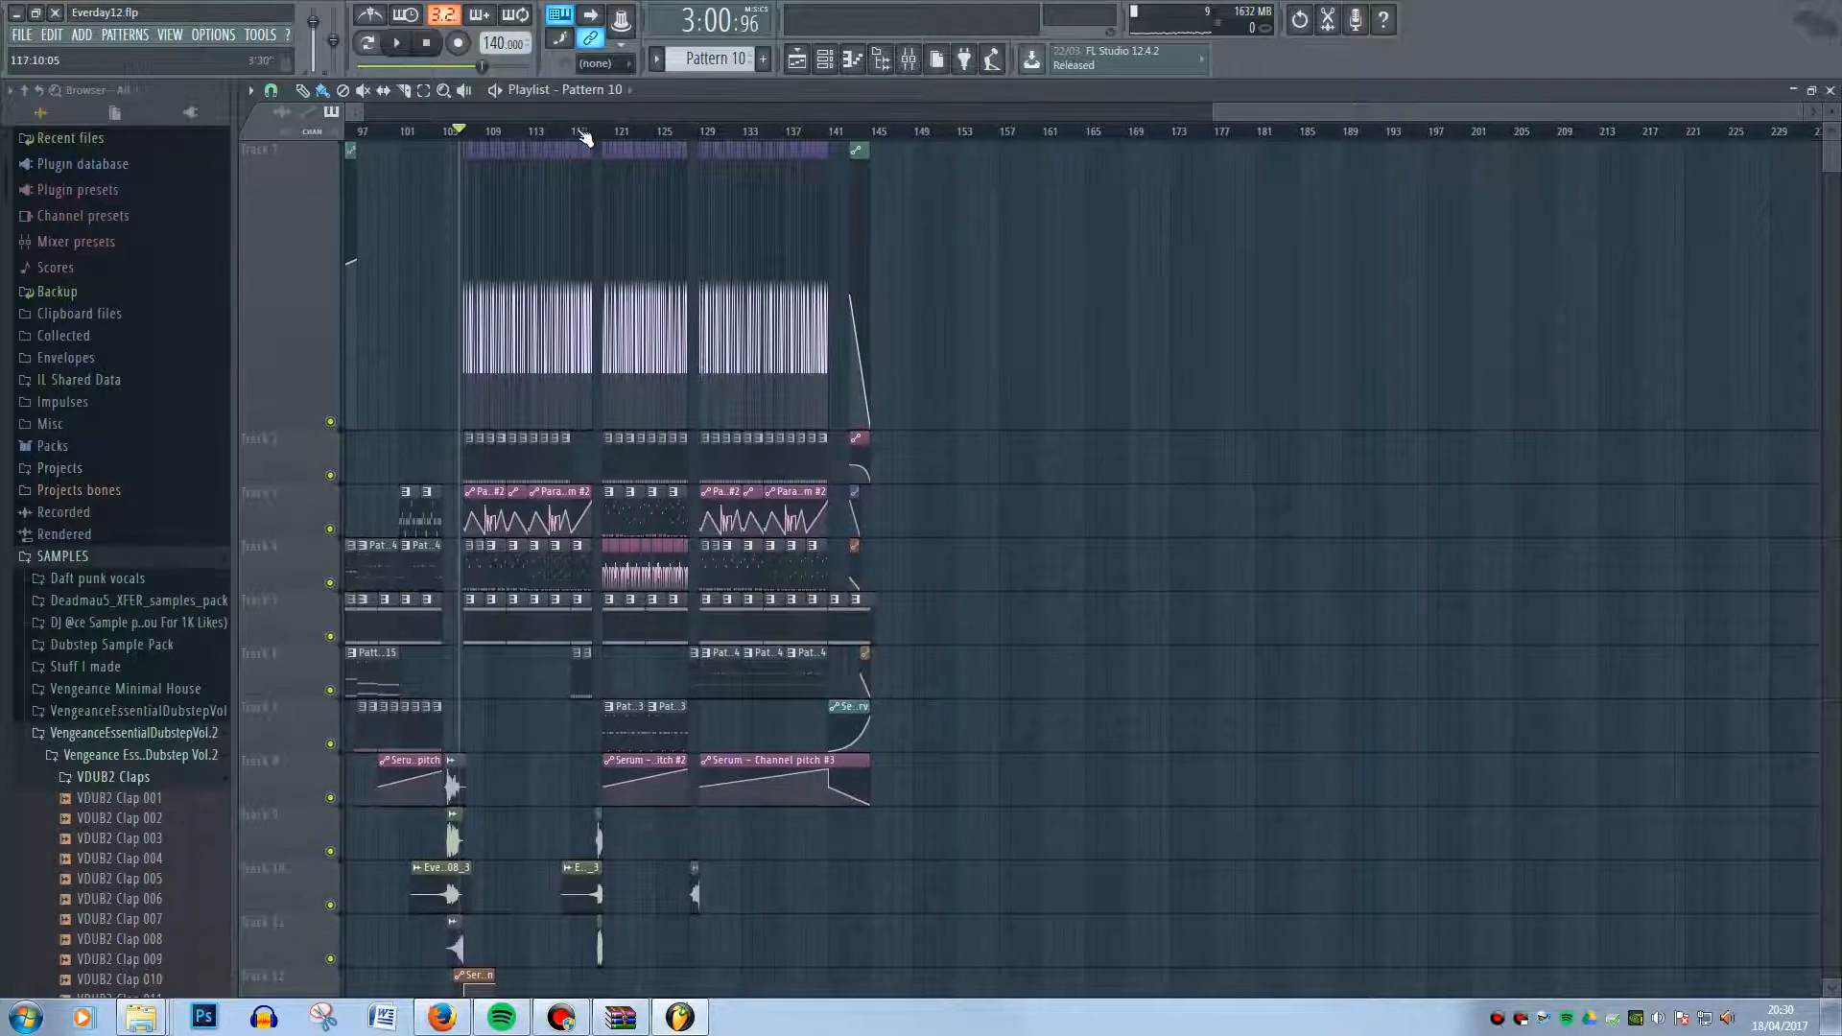
pyautogui.click(577, 131)
pyautogui.press('space')
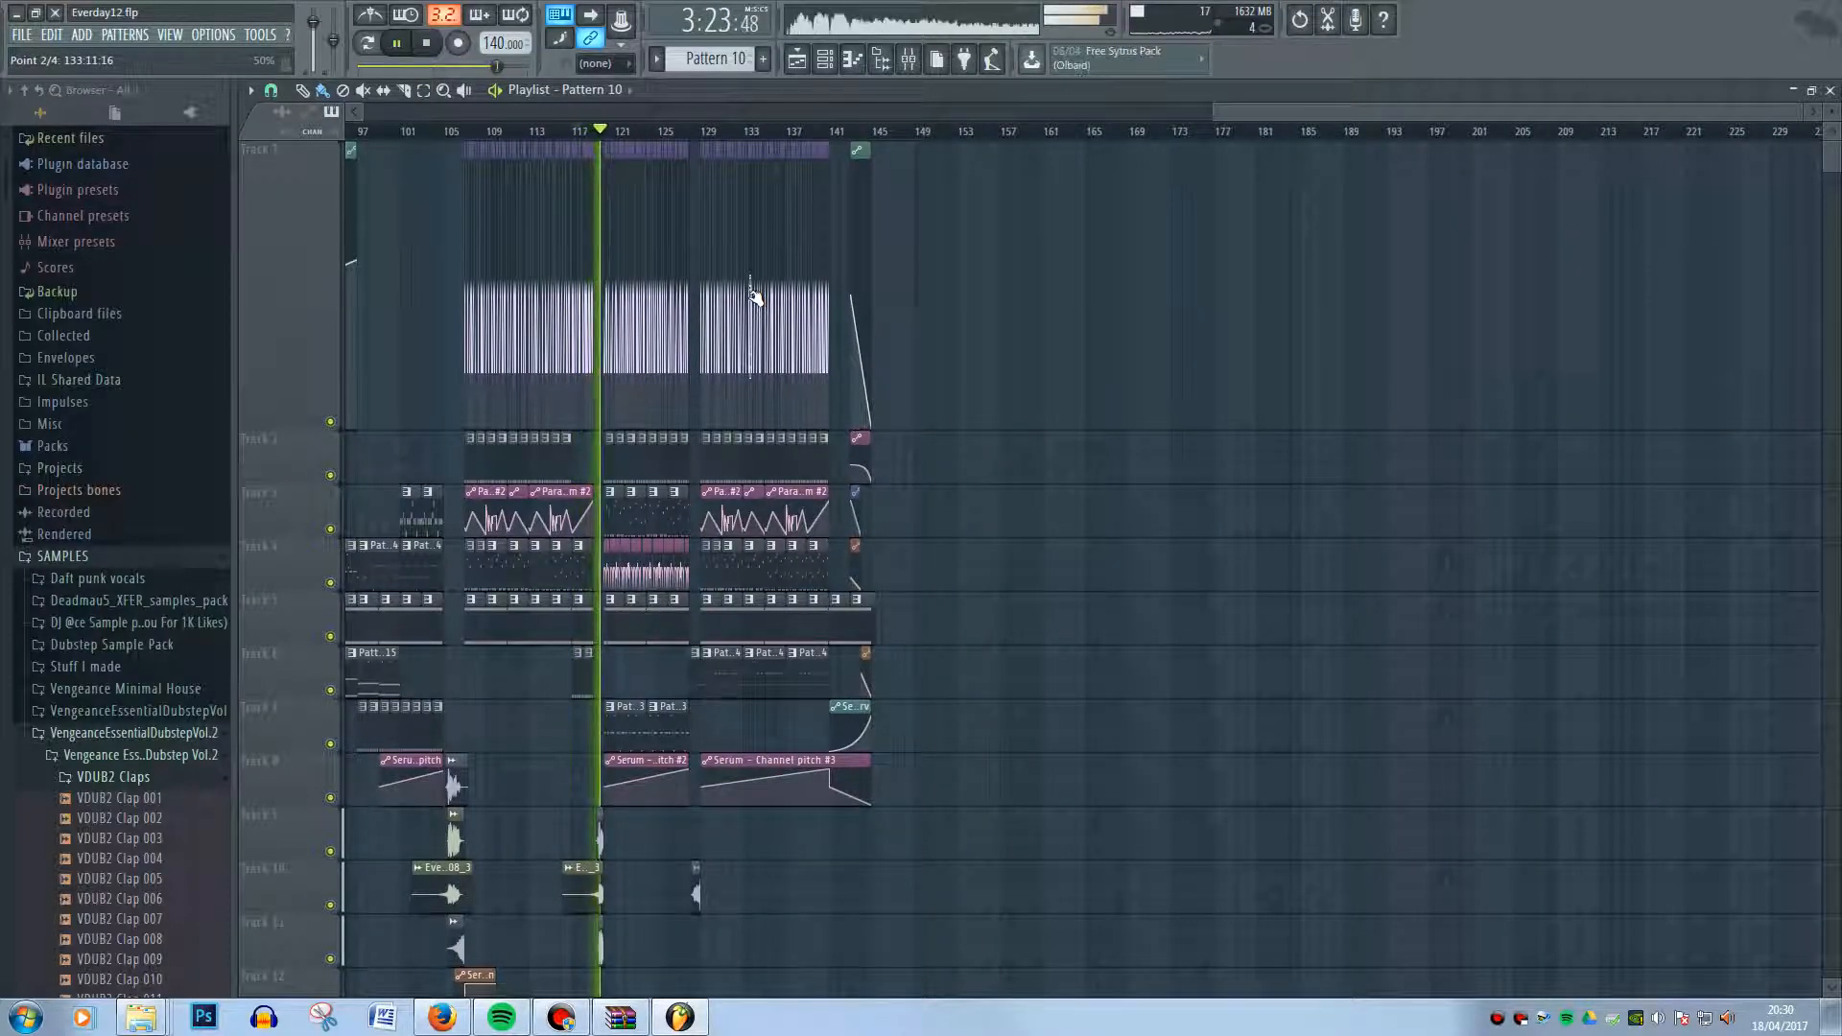
pyautogui.scroll(-3, 753, 298)
pyautogui.scroll(5, 600, 440)
pyautogui.press('space')
# - Zoom in on the playlist's middle drop section and play it from bar 120
pyautogui.click(1465, 111)
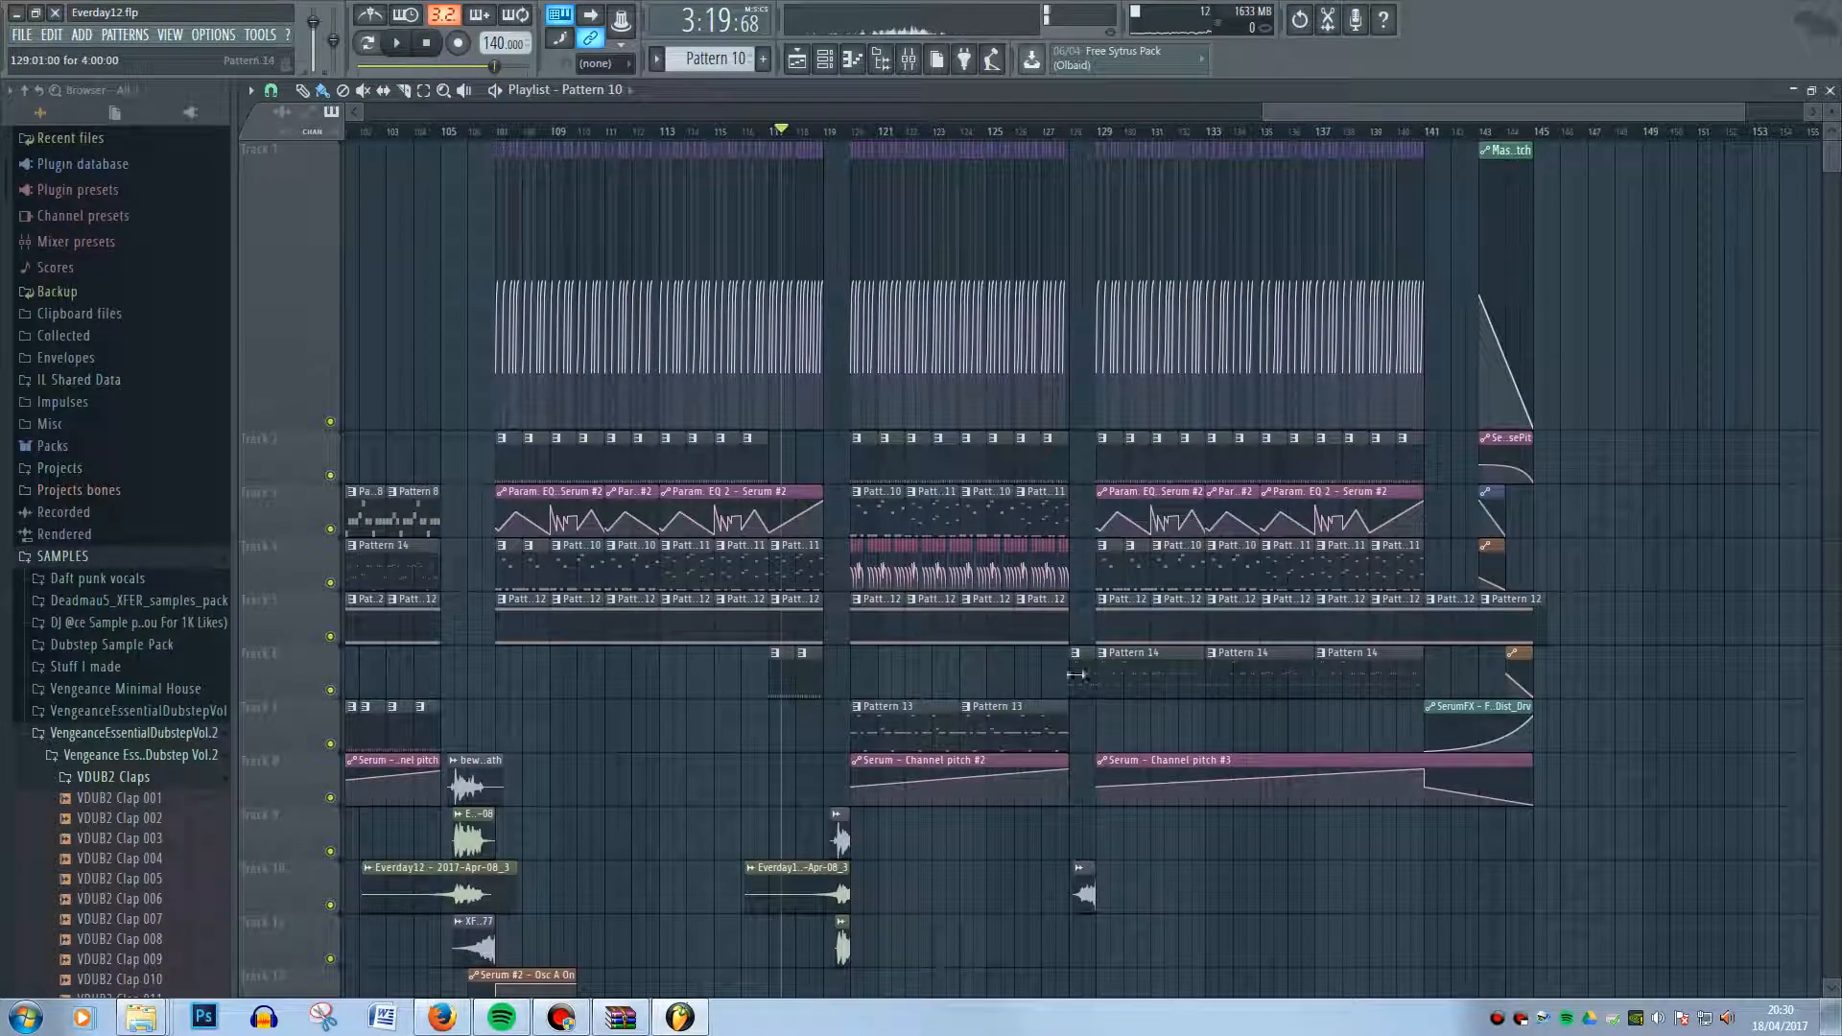
pyautogui.scroll(2, 832, 720)
pyautogui.click(884, 131)
pyautogui.press('space')
pyautogui.press('space')
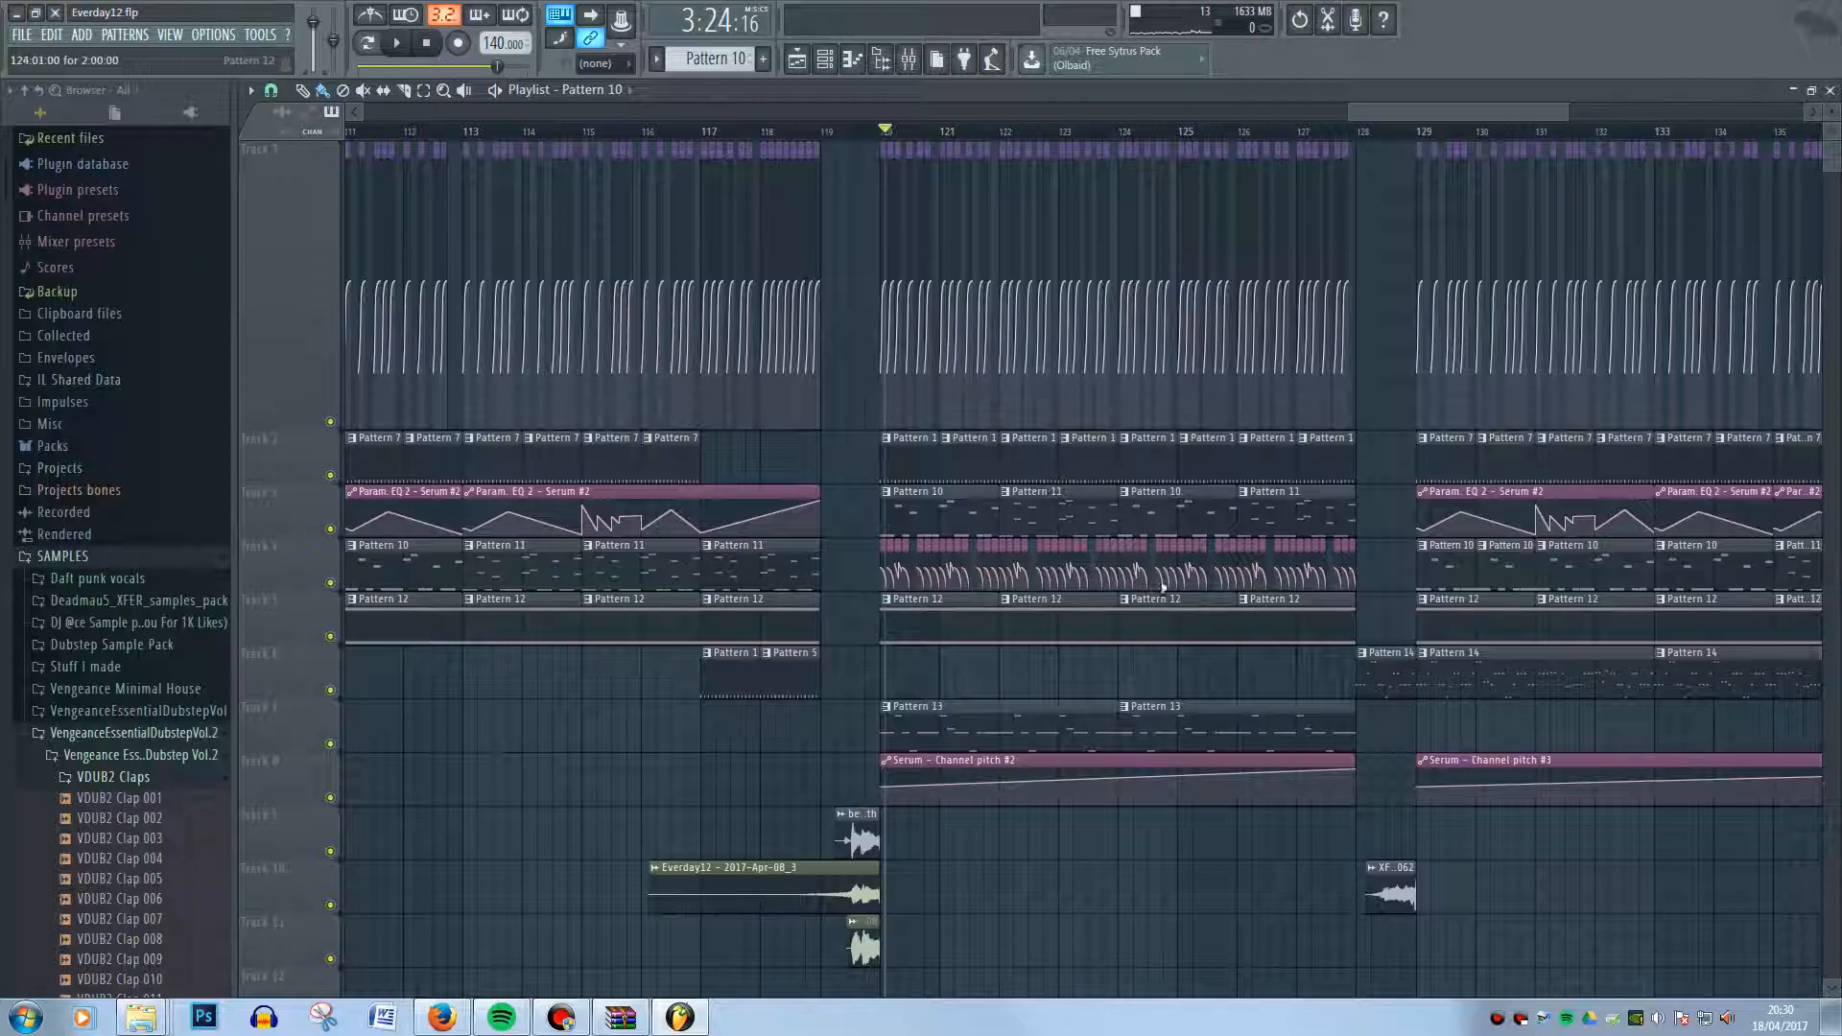
pyautogui.doubleClick(329, 347)
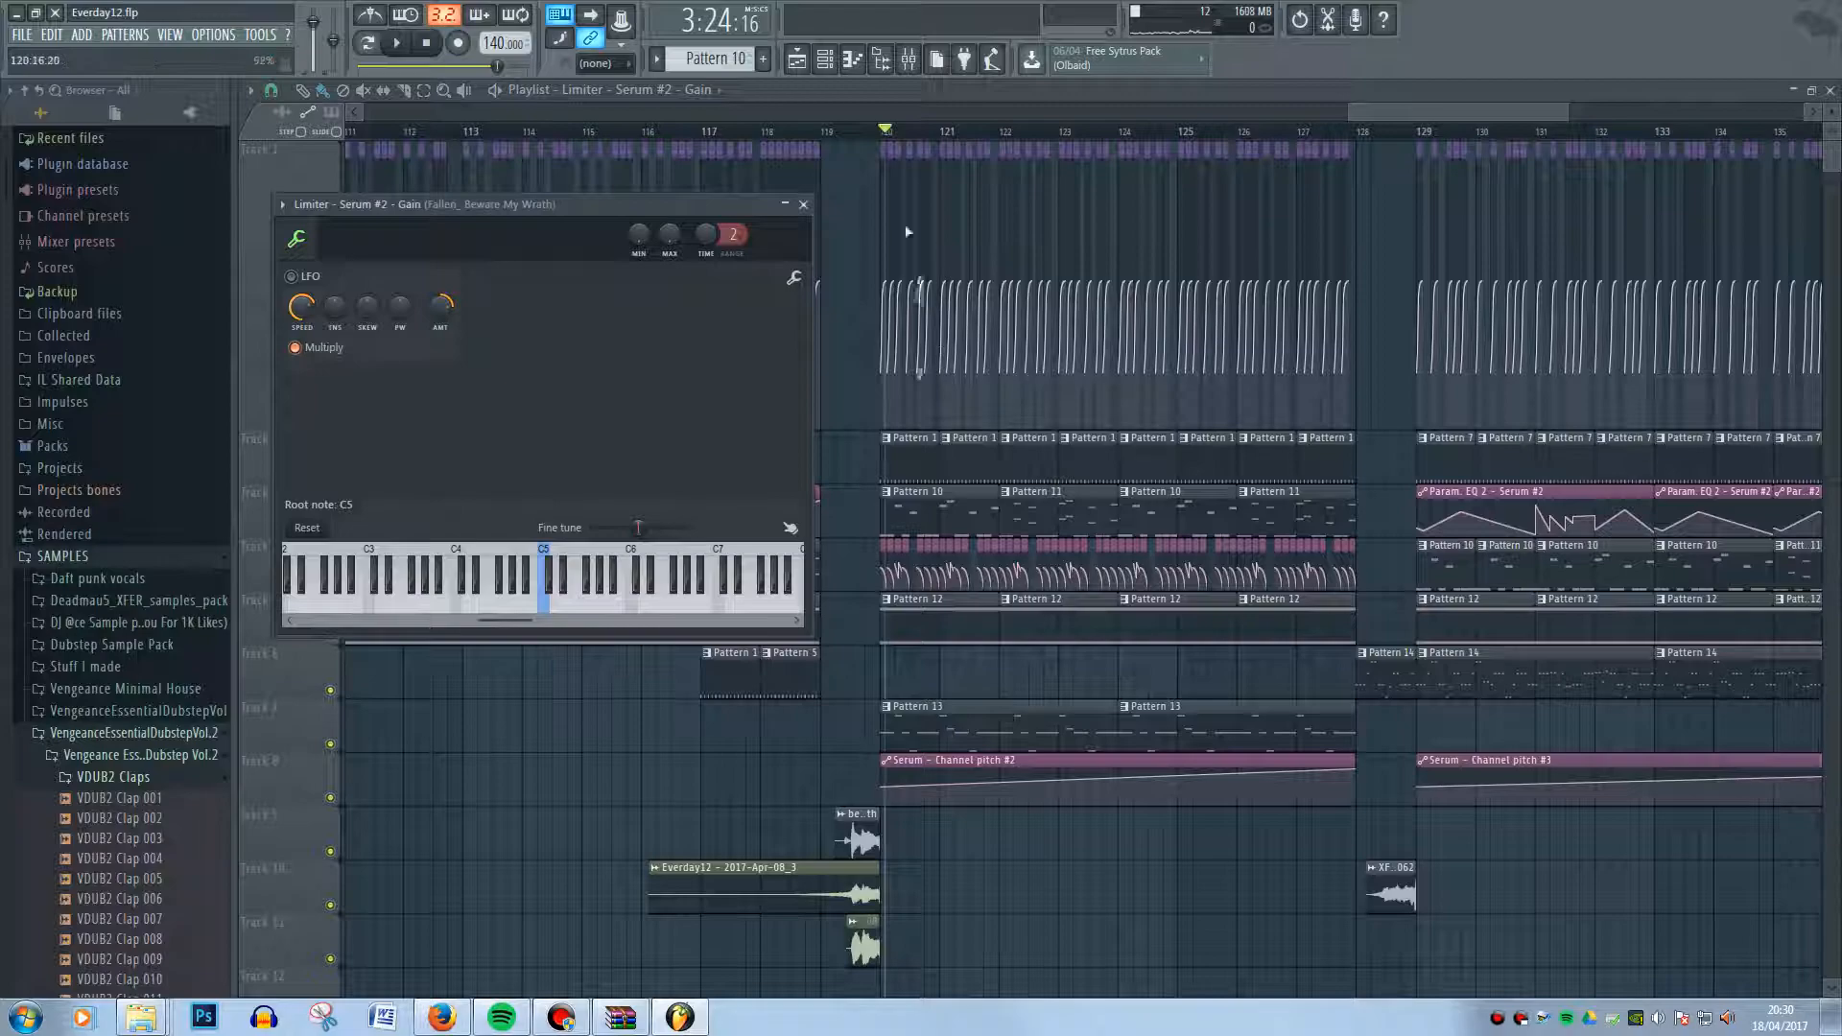
pyautogui.click(803, 205)
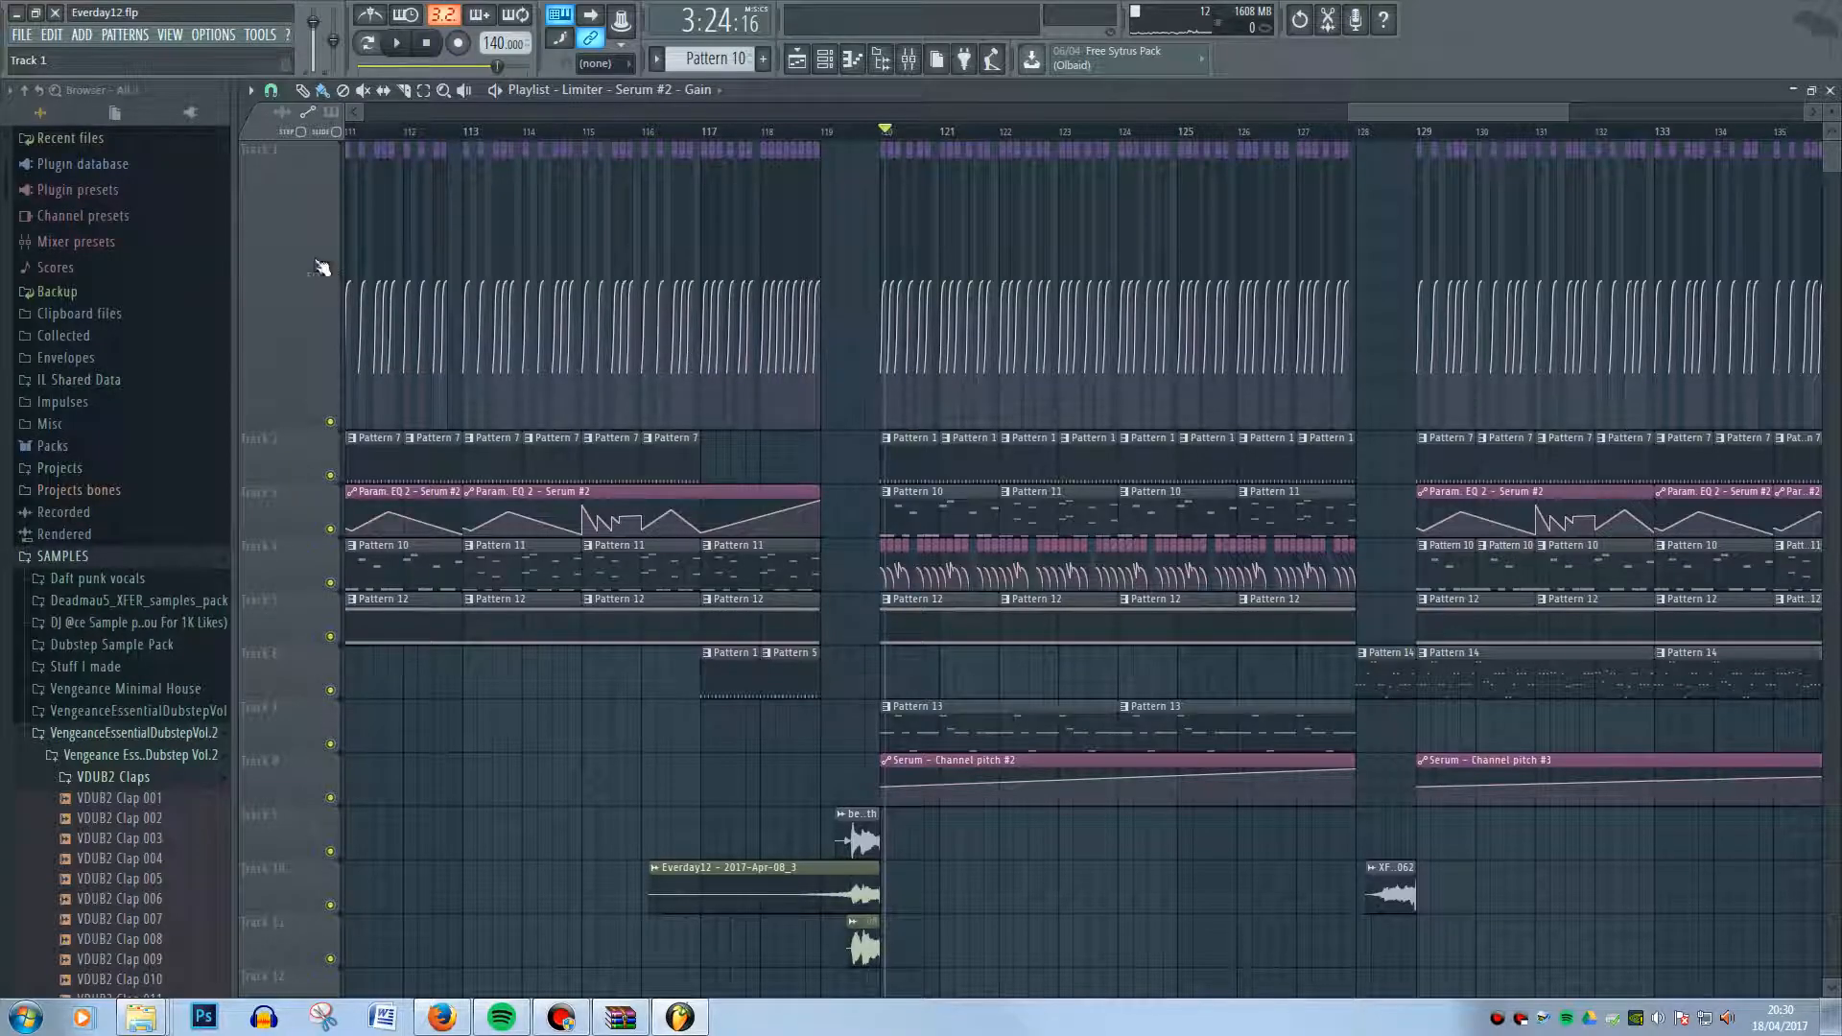
pyautogui.doubleClick(314, 258)
pyautogui.click(804, 205)
# - Set the height of playlist Track 1 to 100%
pyautogui.rightClick(307, 144)
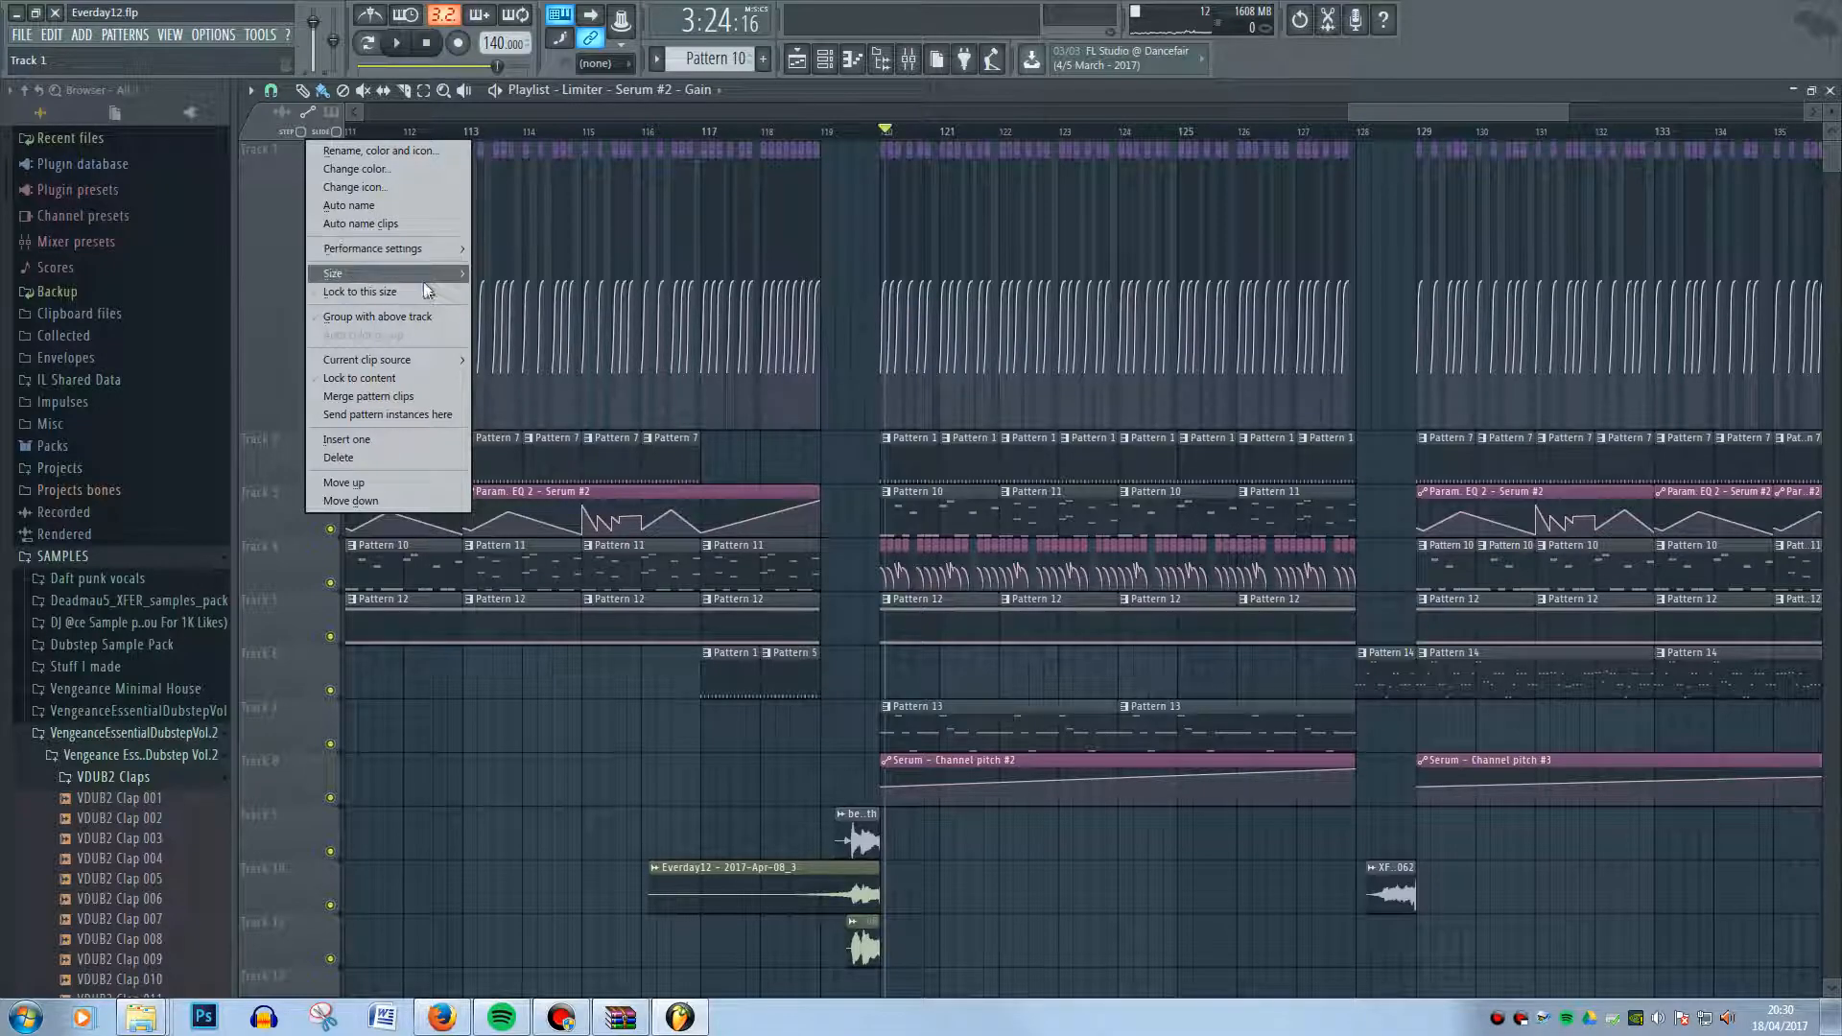
pyautogui.moveTo(424, 273)
pyautogui.click(520, 310)
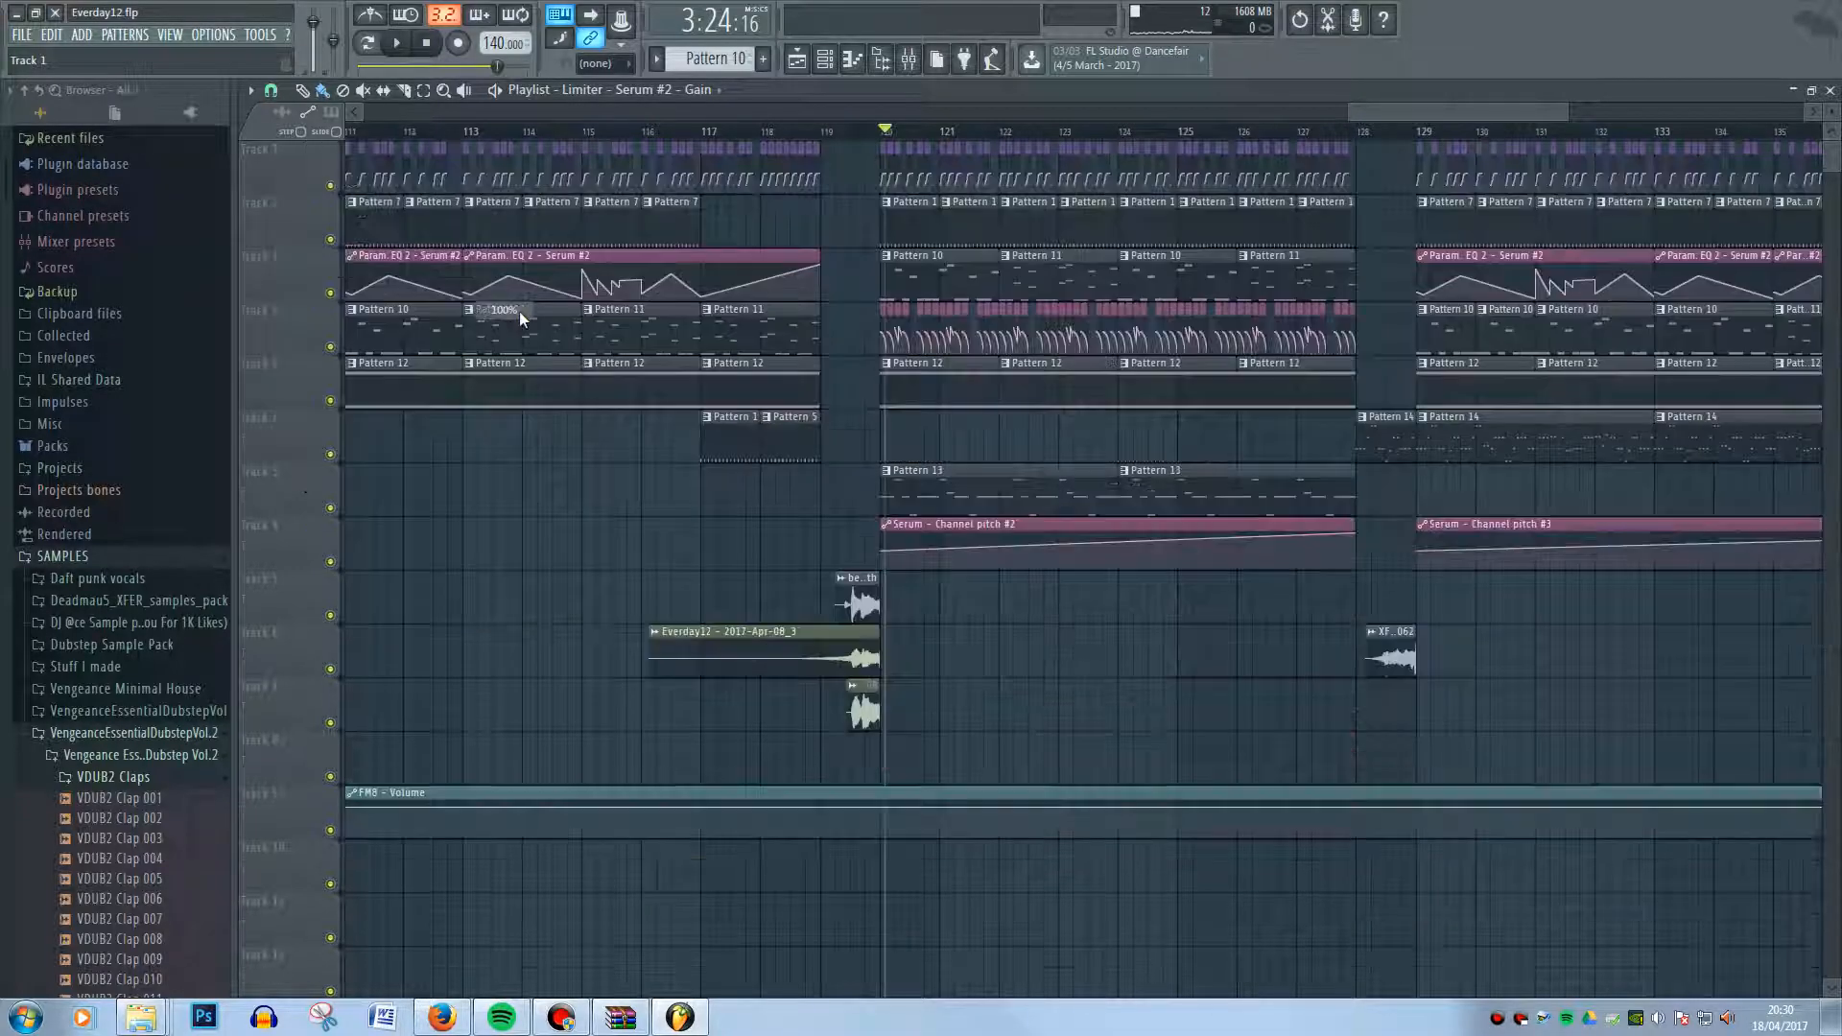